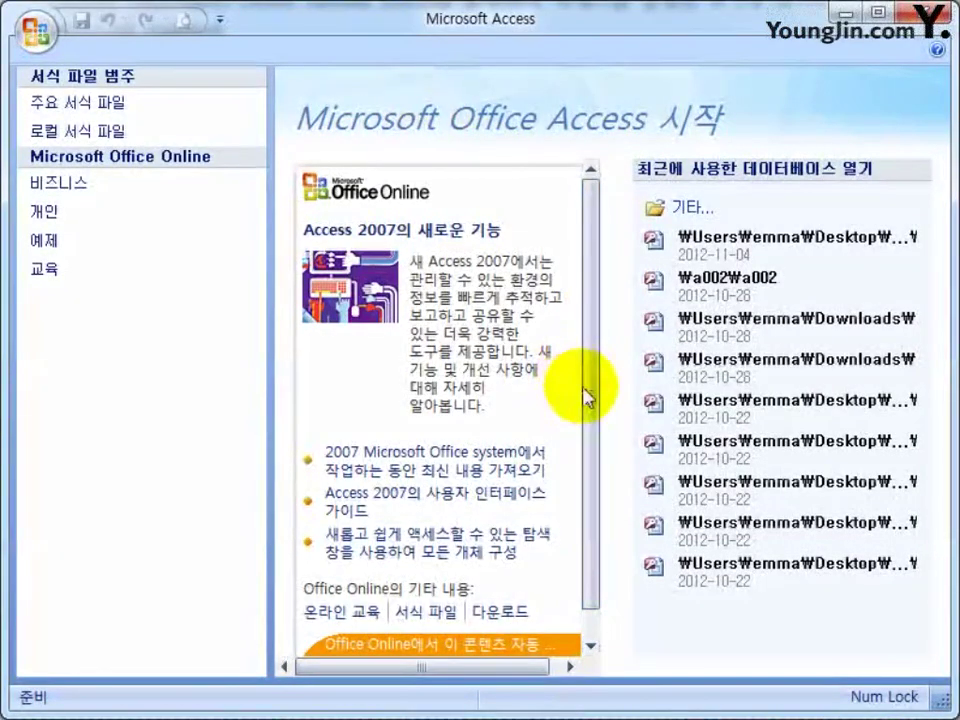
# Start a new blank database from the Office menu.
pyautogui.scroll(-1, 581, 390)
pyautogui.scroll(1, 581, 505)
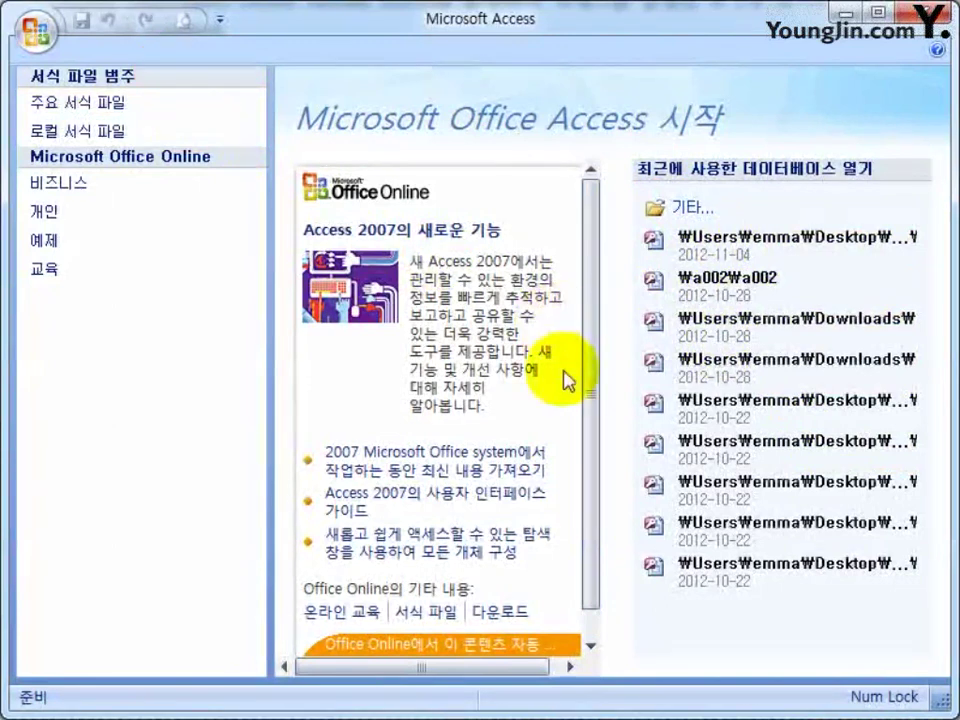
pyautogui.moveTo(594, 365); pyautogui.dragTo(38, 33)
pyautogui.click(37, 32)
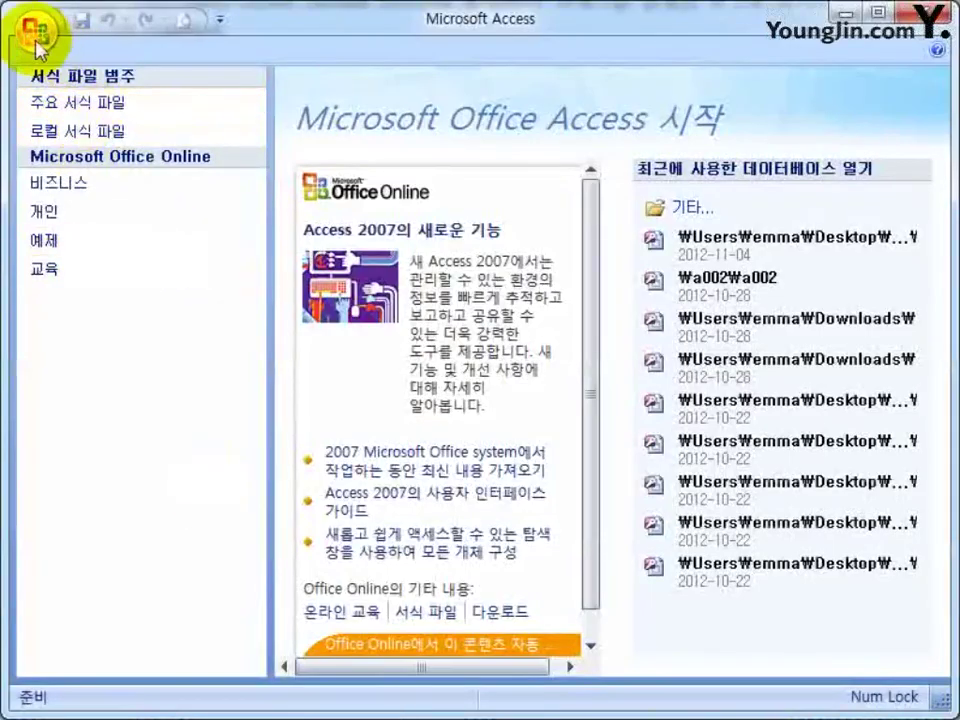
pyautogui.click(38, 34)
pyautogui.click(102, 90)
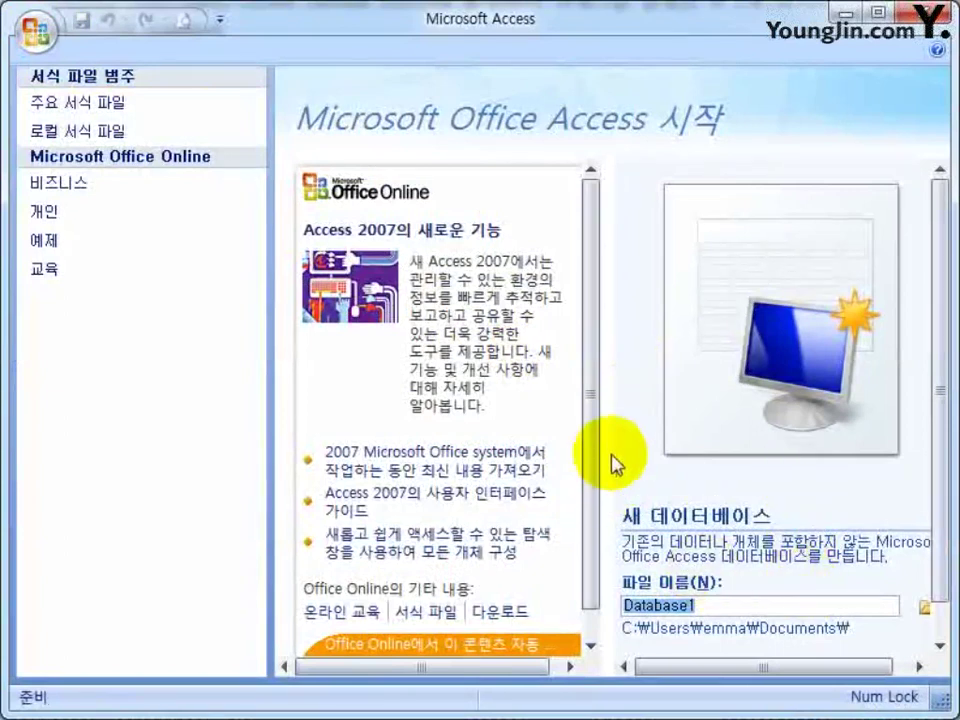
pyautogui.scroll(-1, 936, 548)
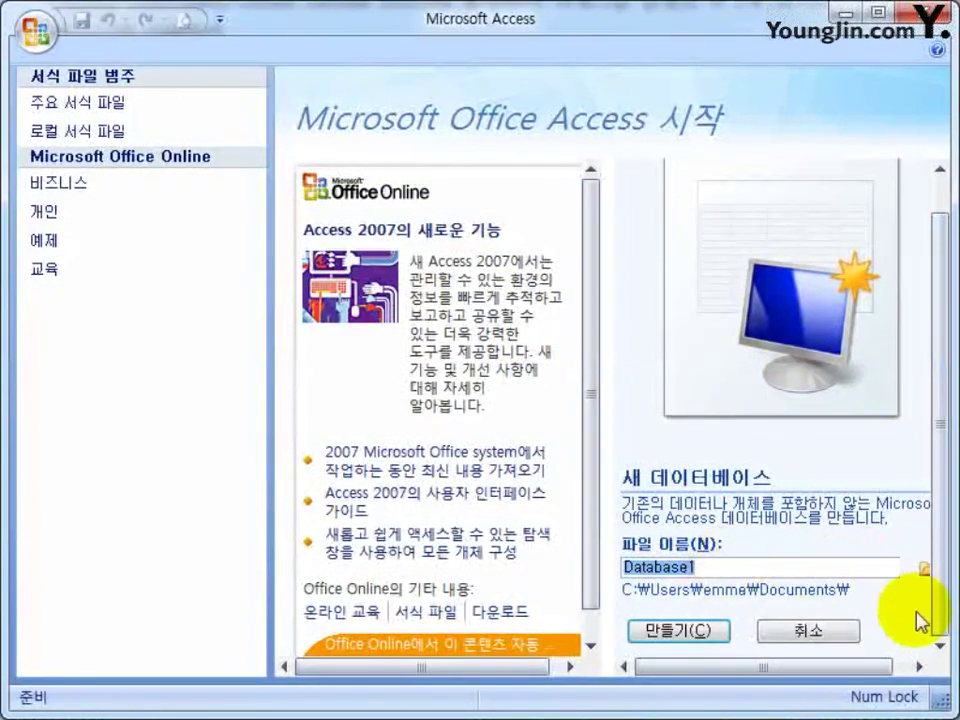
pyautogui.click(900, 668)
pyautogui.moveTo(900, 668); pyautogui.dragTo(797, 676)
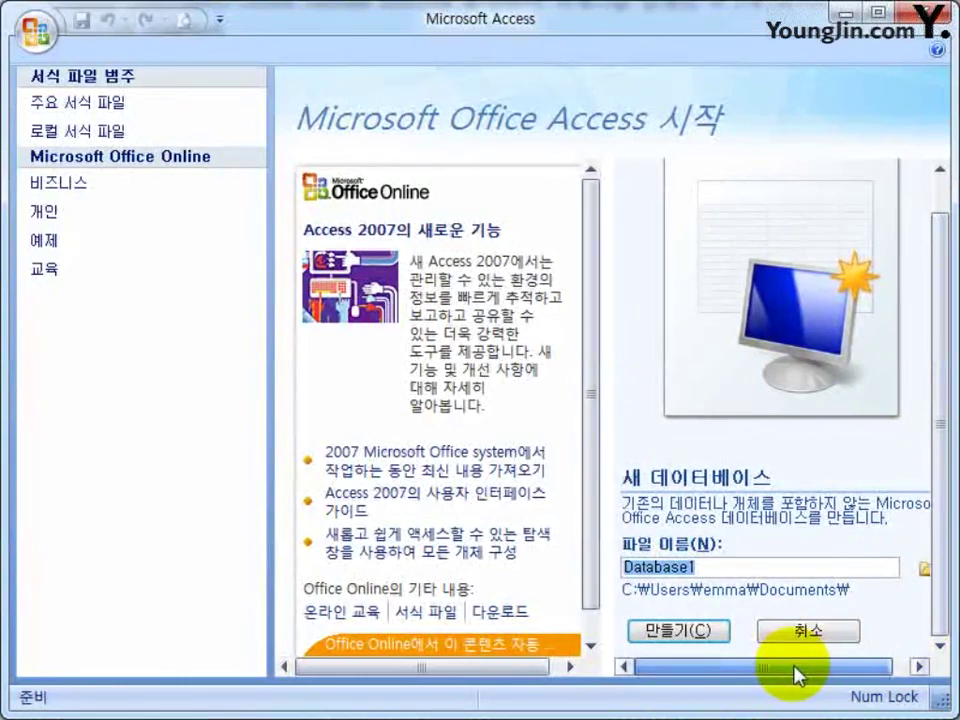
pyautogui.moveTo(795, 667); pyautogui.dragTo(770, 680)
# Set the save location to C:\b0000001 and the file name to b001.
pyautogui.click(926, 570)
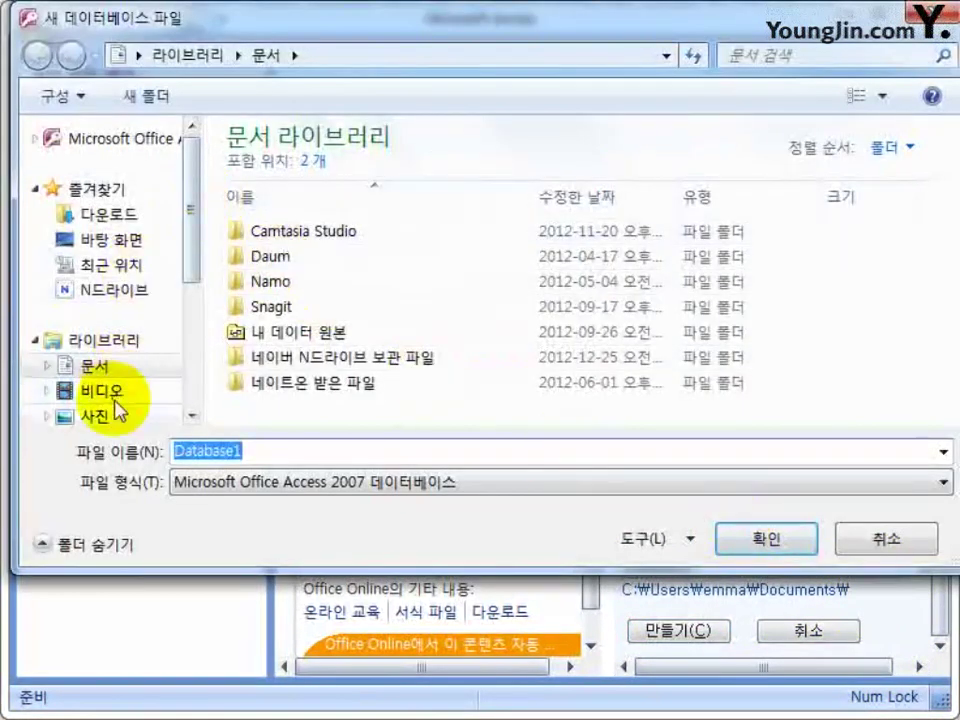
pyautogui.moveTo(193, 215); pyautogui.dragTo(193, 328)
pyautogui.click(115, 279)
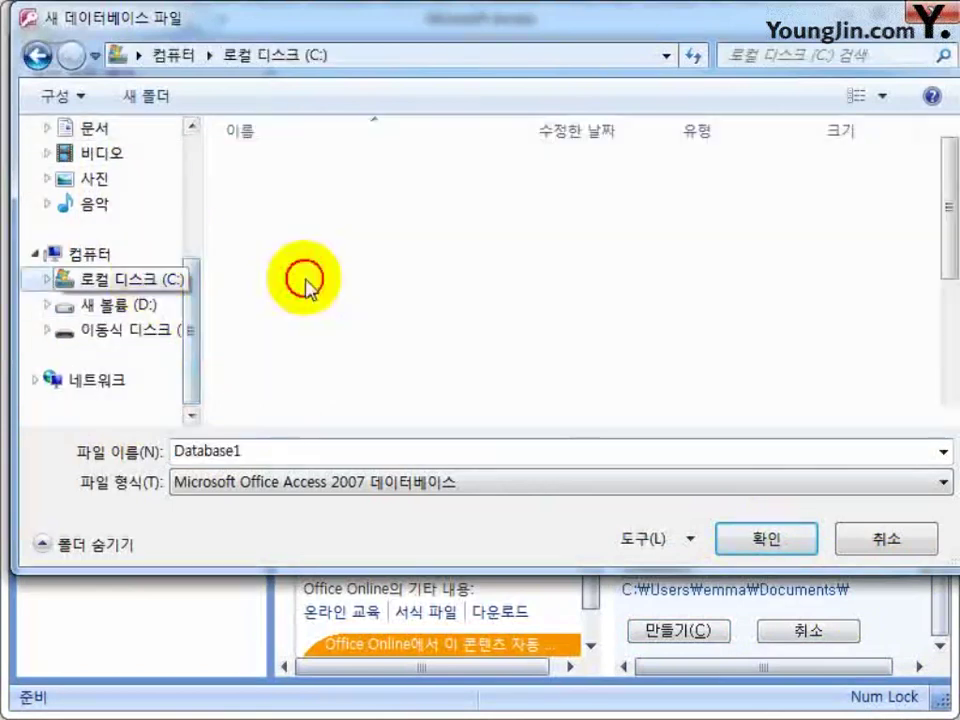
pyautogui.doubleClick(266, 241)
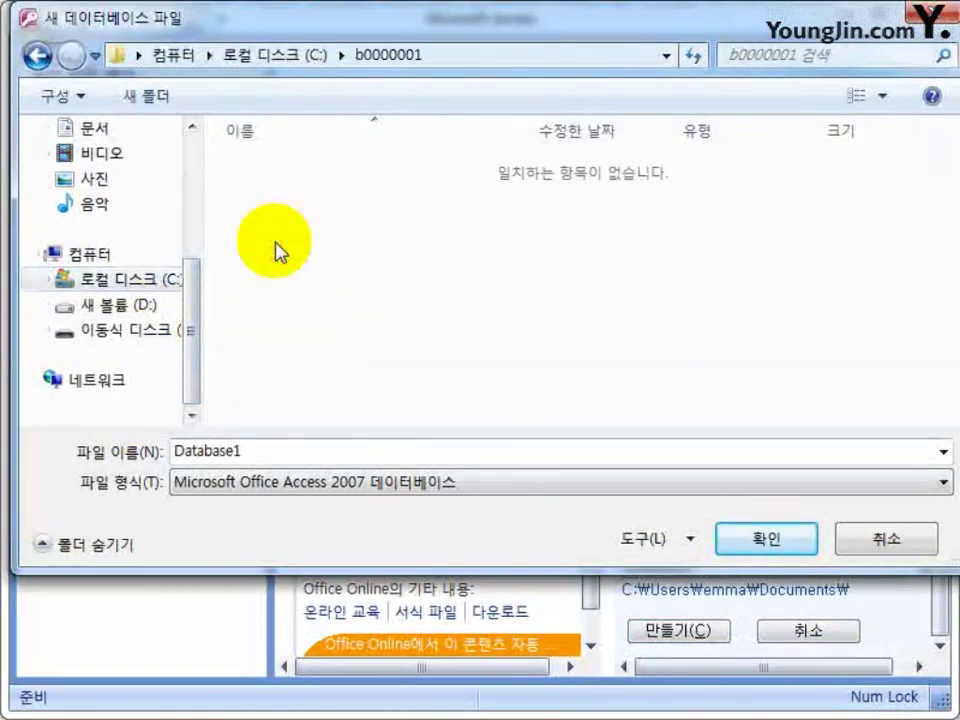
pyautogui.doubleClick(311, 451)
pyautogui.write('b001')
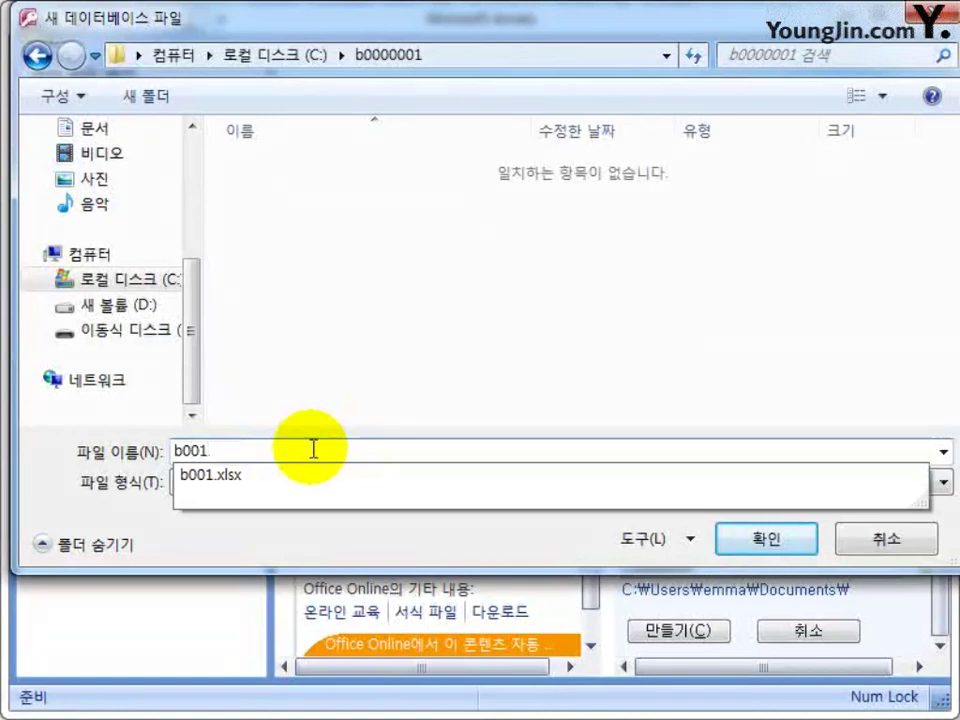
pyautogui.press('Return')
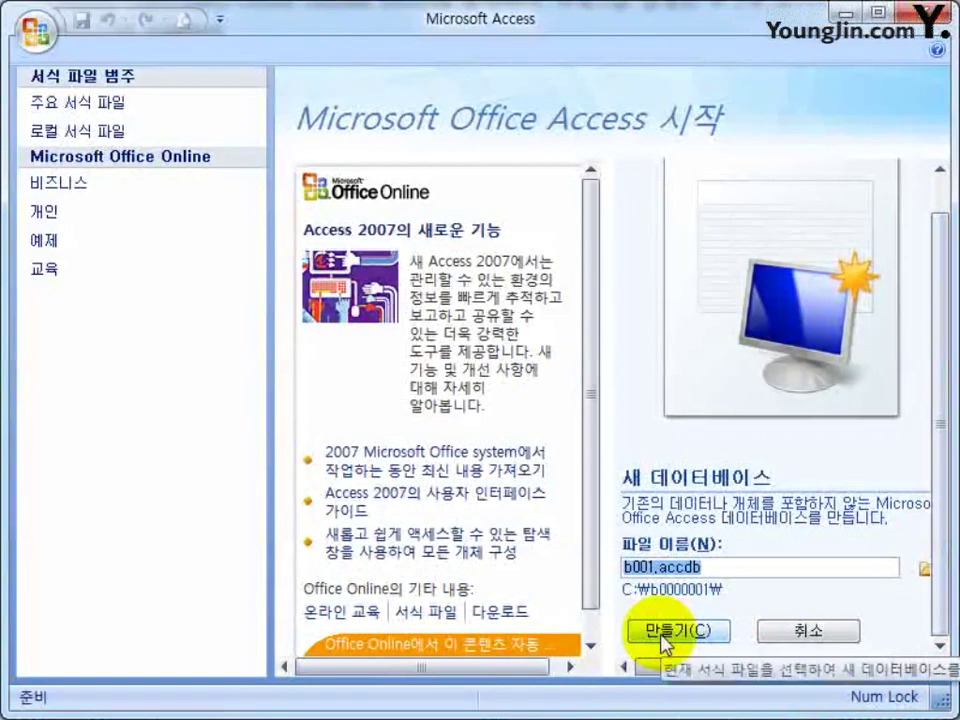
# Confirm b001.accdb in C:\b0000001 and create the database.
pyautogui.click(915, 666)
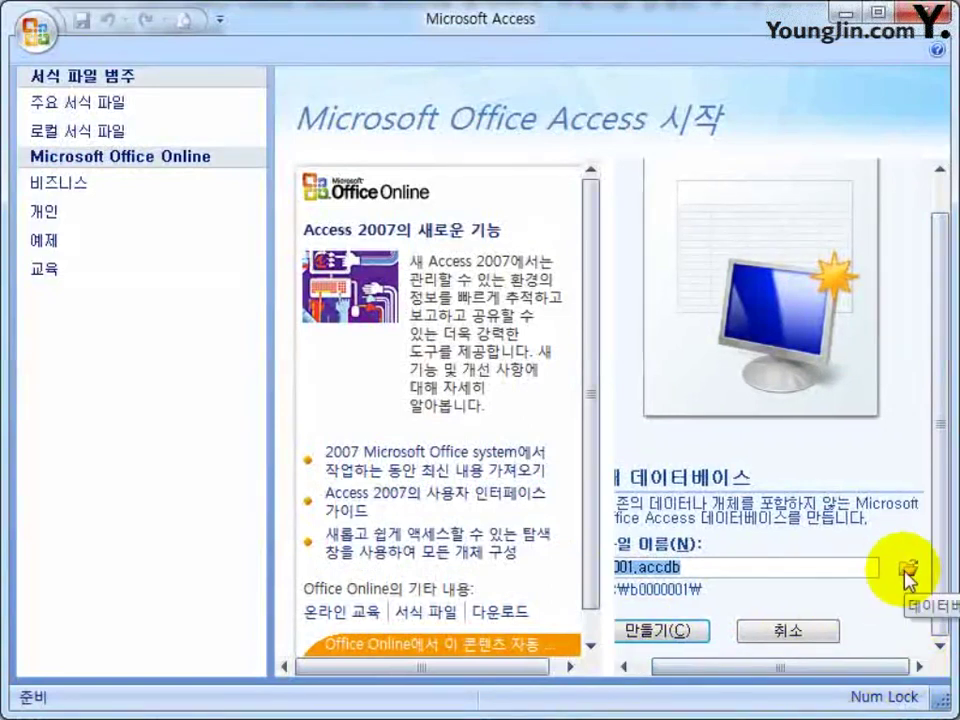
pyautogui.click(743, 666)
pyautogui.moveTo(744, 668); pyautogui.dragTo(679, 672)
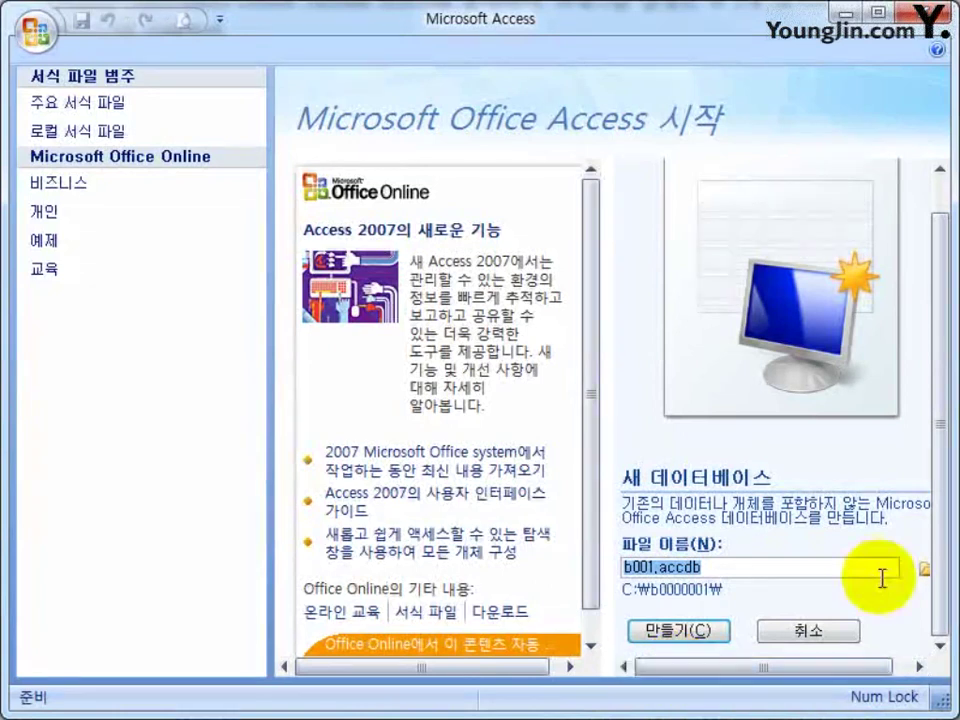
pyautogui.click(923, 569)
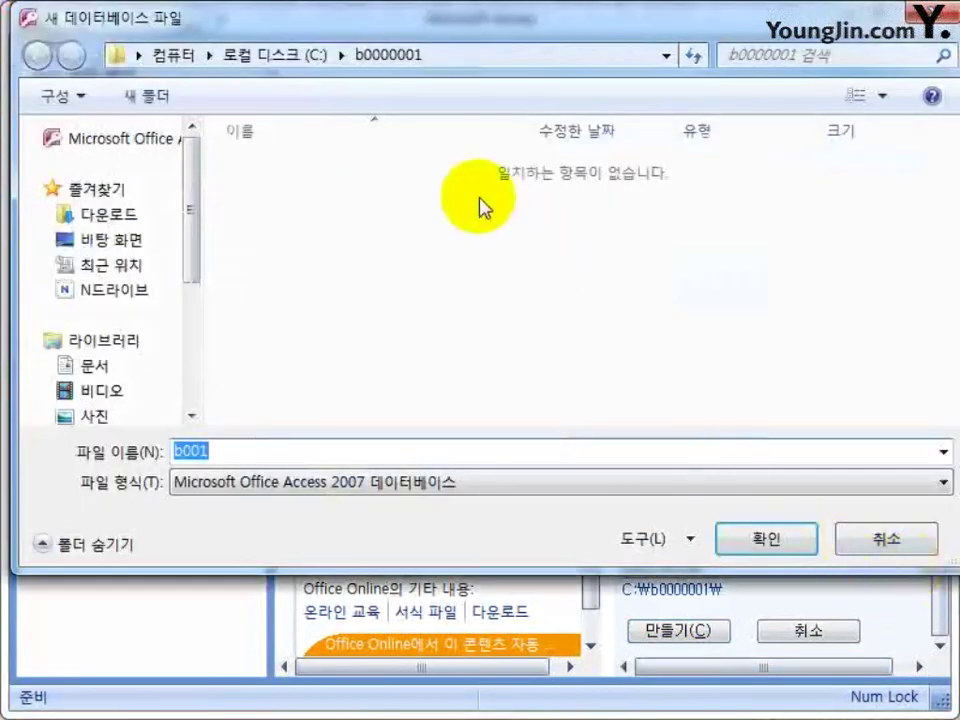
pyautogui.click(752, 540)
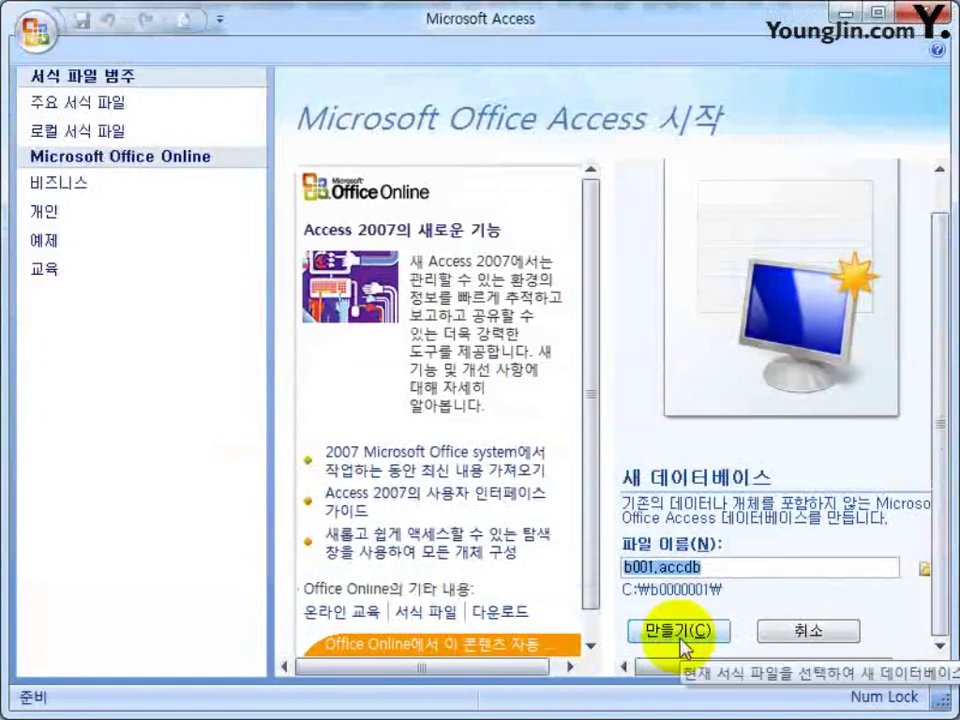
pyautogui.click(652, 634)
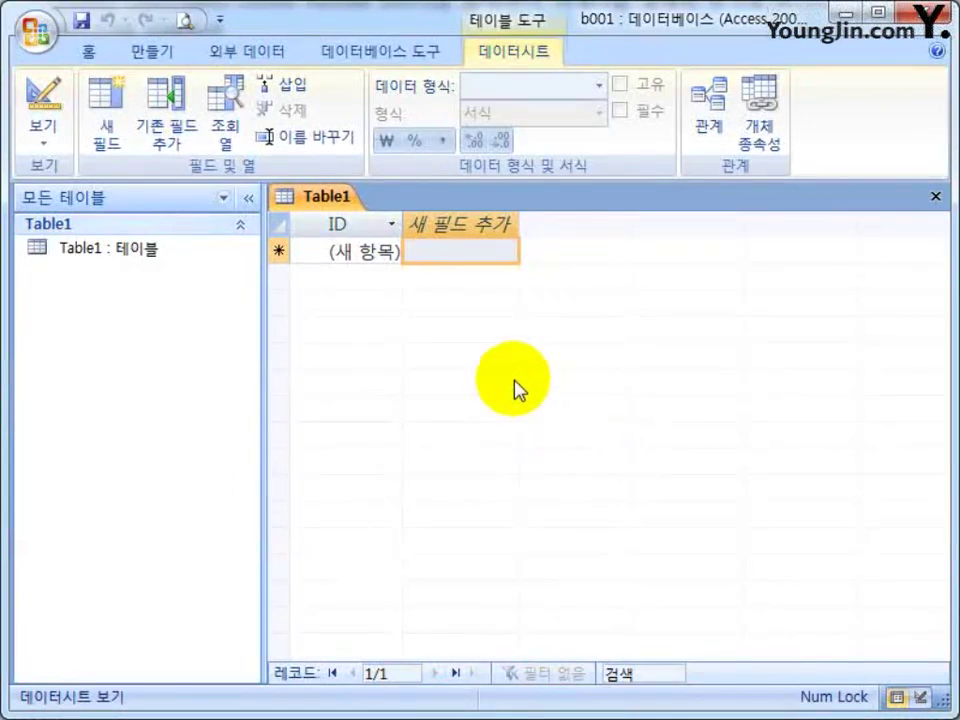
# Close the default Table1 without saving it.
pyautogui.click(938, 196)
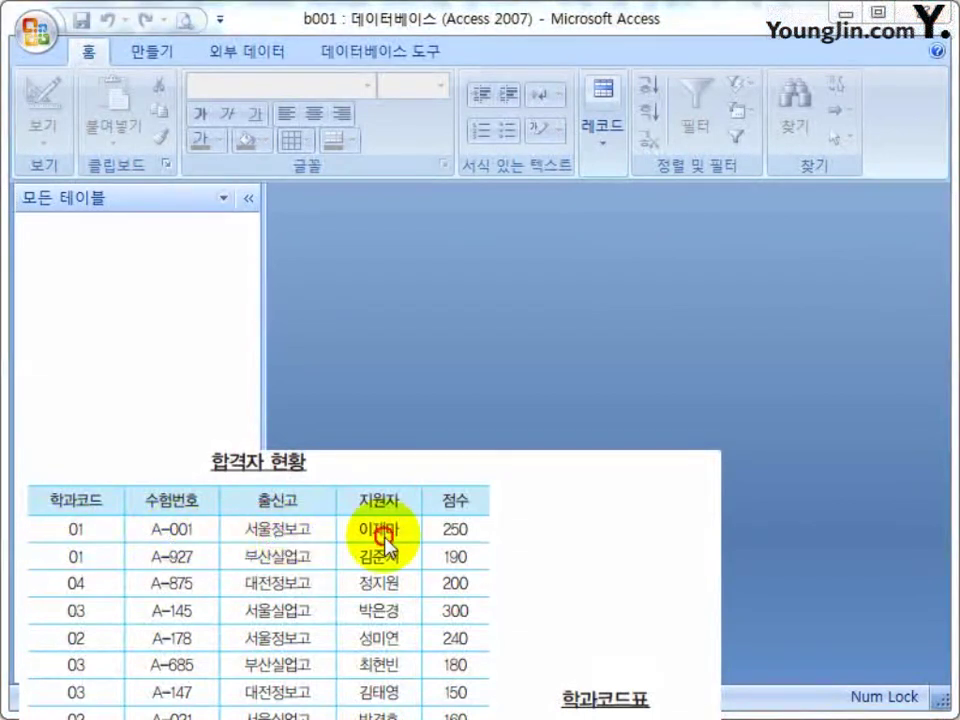
# Switch to the 만들기 ribbon for creating new tables, forms and reports.
pyautogui.click(449, 533)
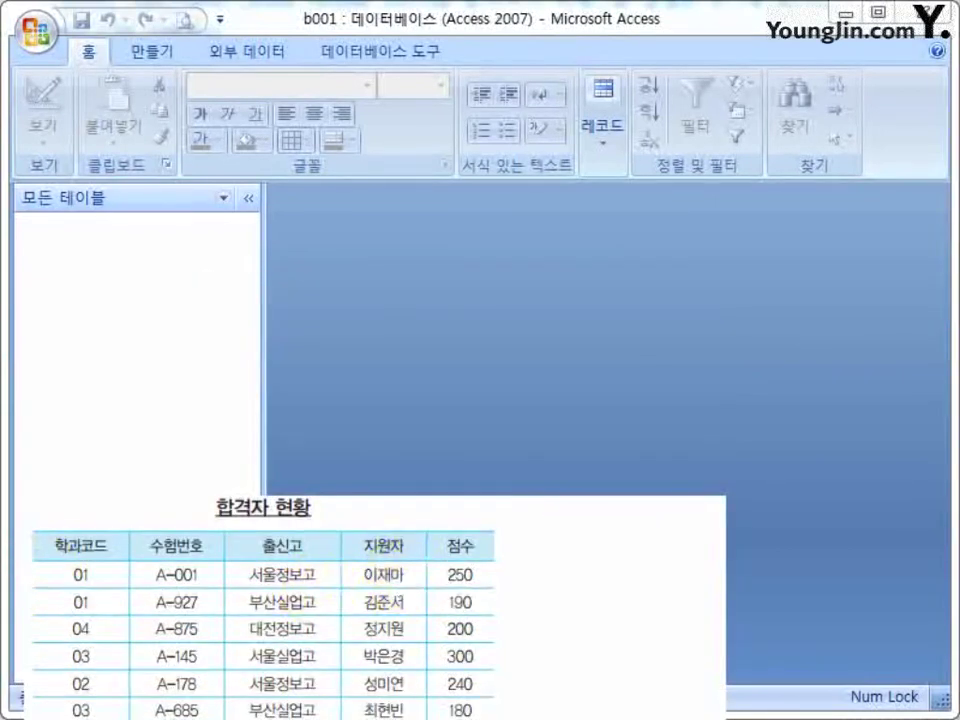
pyautogui.click(141, 55)
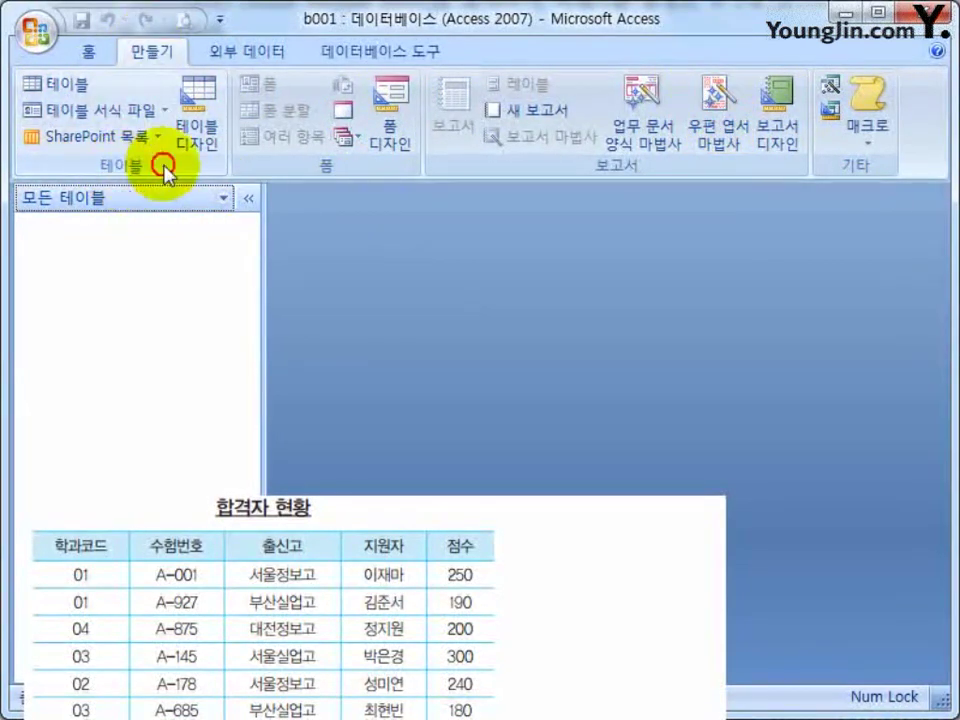
# Start a new table in design view with a first field named 학과코드.
pyautogui.click(207, 124)
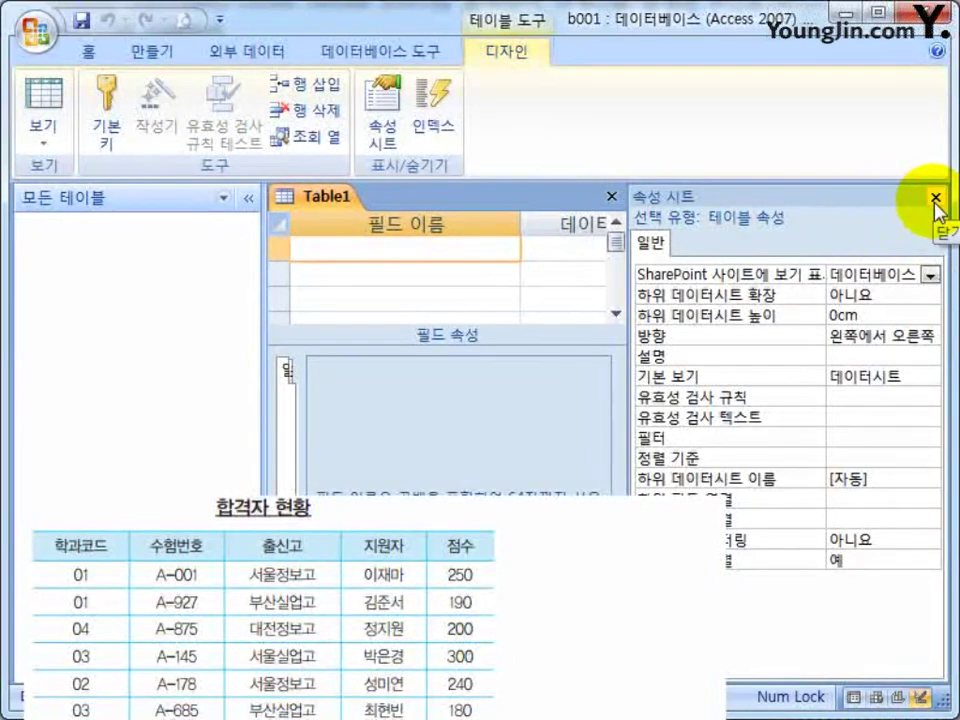
pyautogui.click(936, 198)
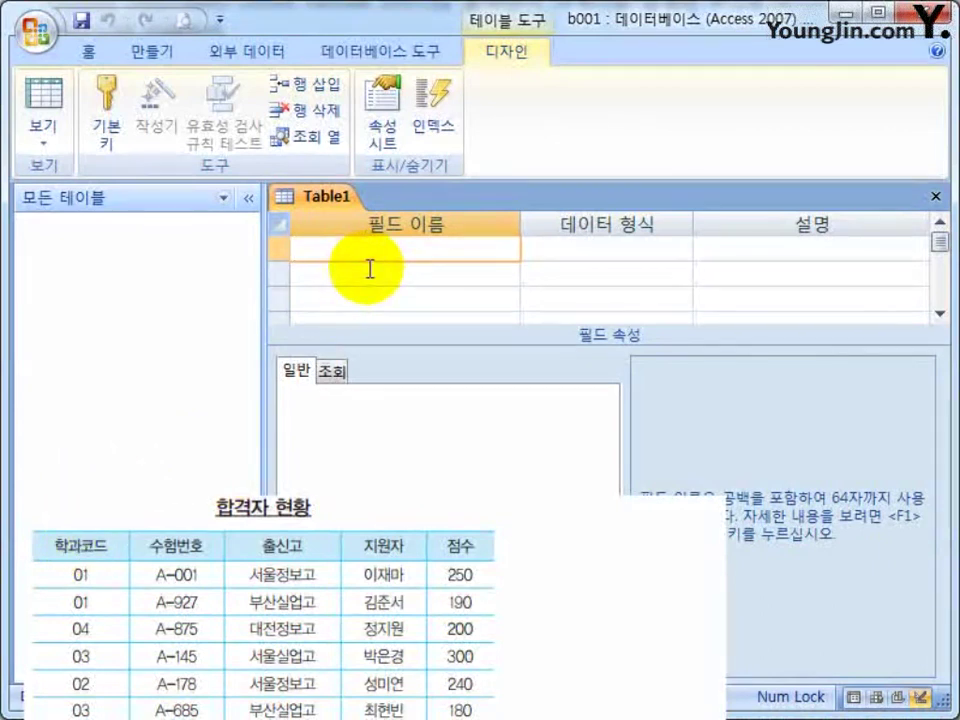
pyautogui.write('학ㄱ과코드')
pyautogui.press('Tab')
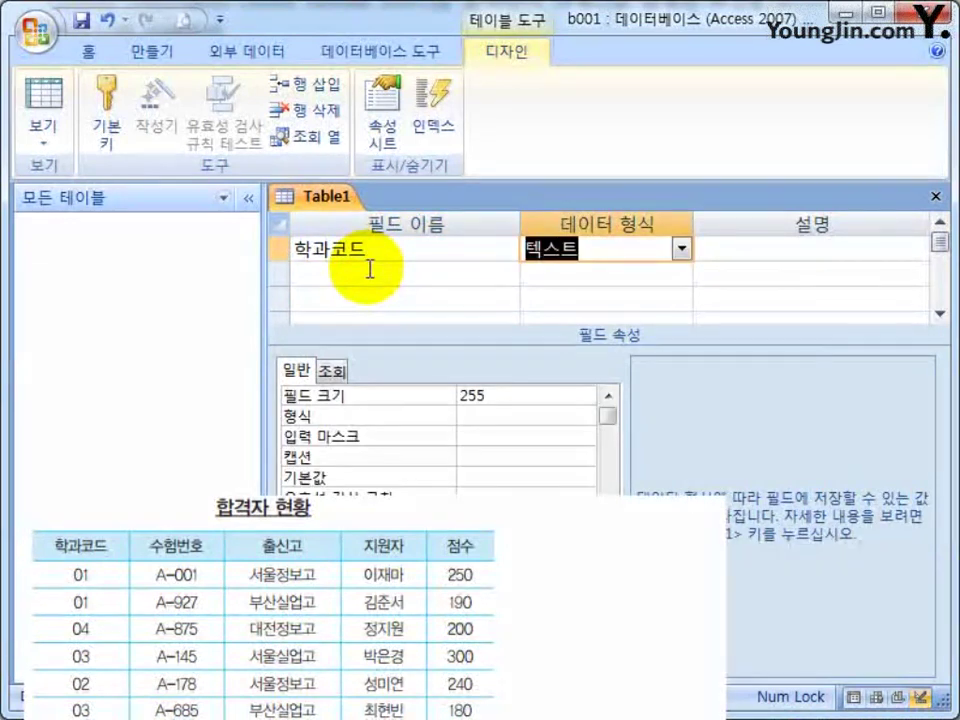
# Keep 텍스트 as the data type for 학과코드.
pyautogui.click(683, 248)
pyautogui.click(683, 248)
pyautogui.click(685, 250)
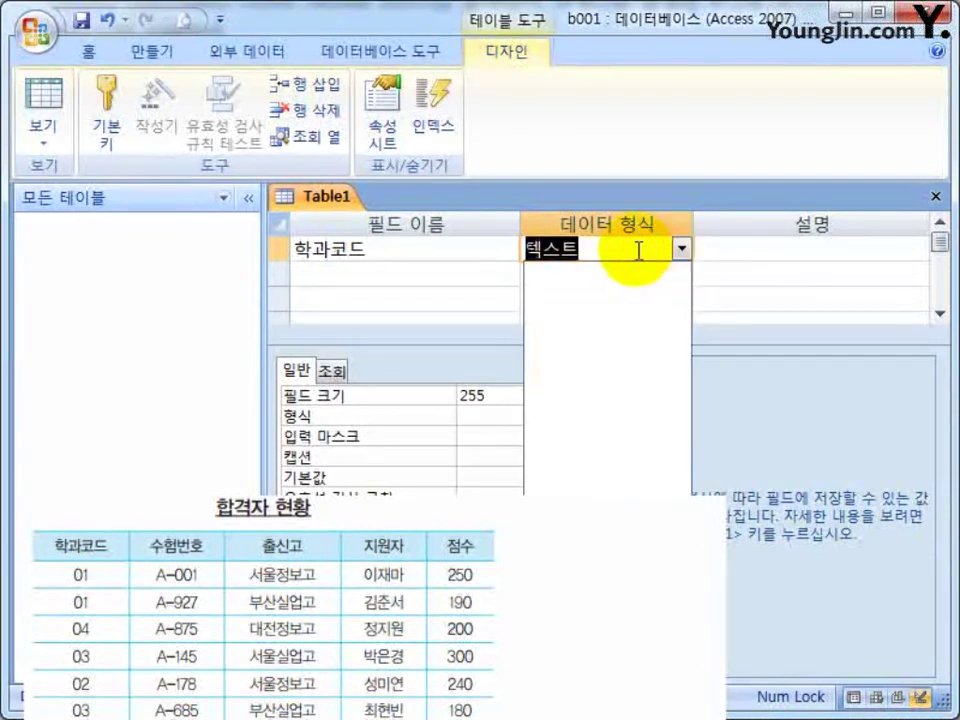
pyautogui.click(685, 250)
pyautogui.click(684, 251)
pyautogui.click(684, 251)
pyautogui.click(684, 251)
pyautogui.click(684, 251)
pyautogui.click(684, 251)
pyautogui.click(643, 253)
pyautogui.click(686, 250)
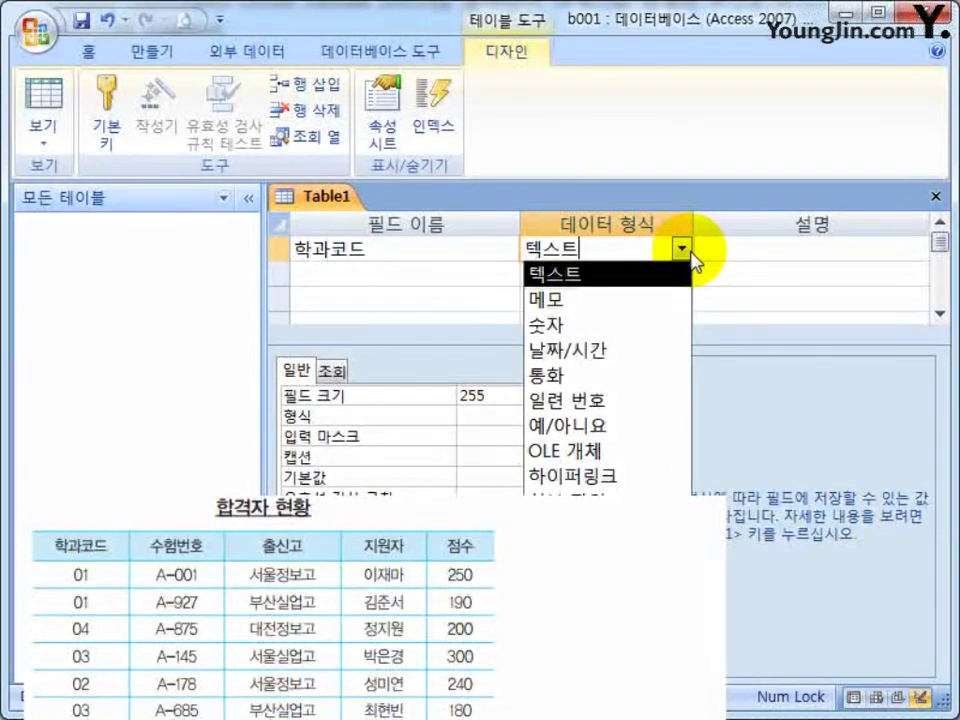
pyautogui.click(556, 272)
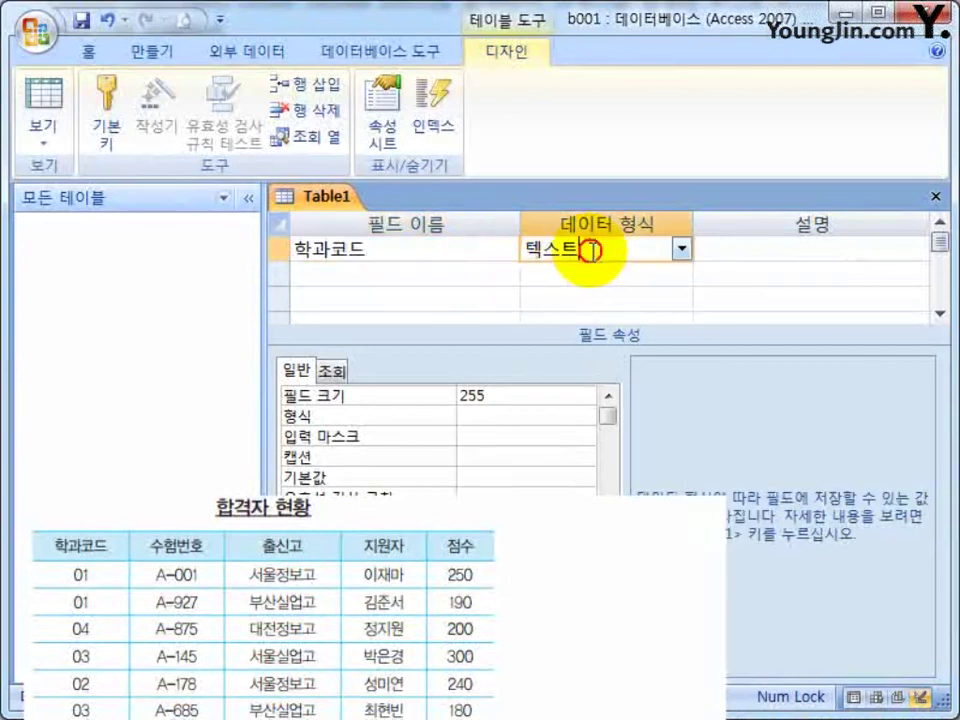
pyautogui.click(681, 249)
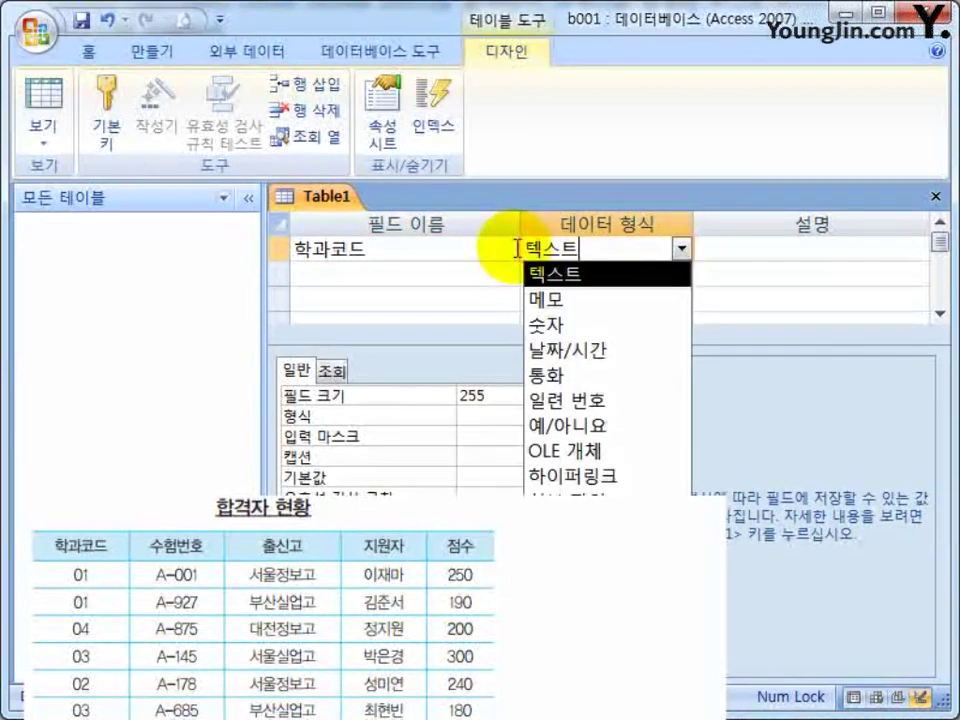
pyautogui.click(436, 252)
pyautogui.click(581, 248)
pyautogui.click(679, 250)
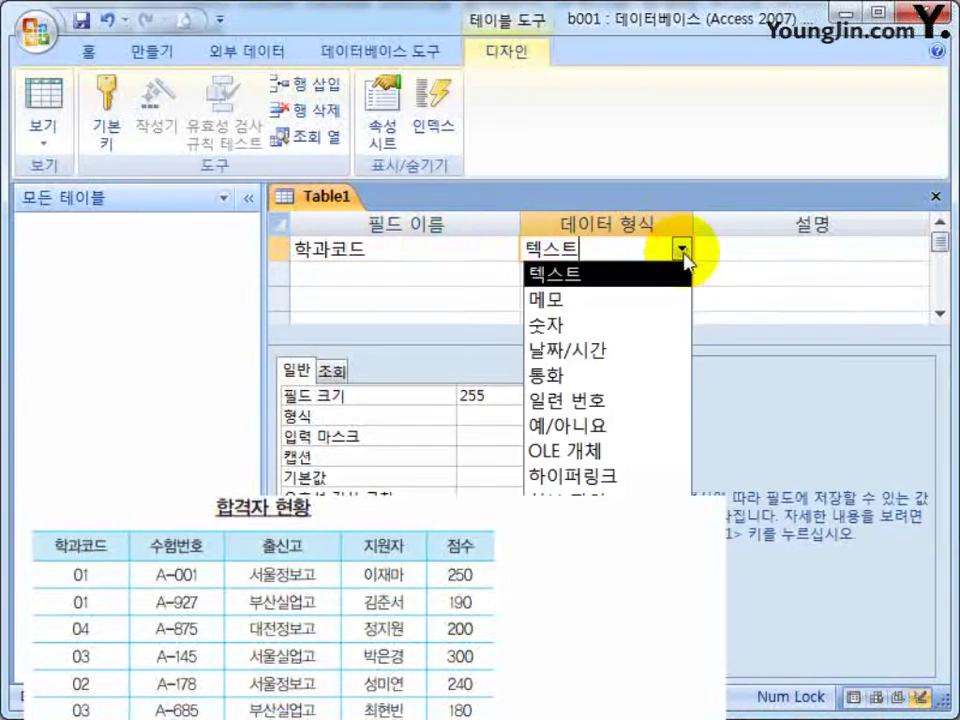
pyautogui.click(474, 242)
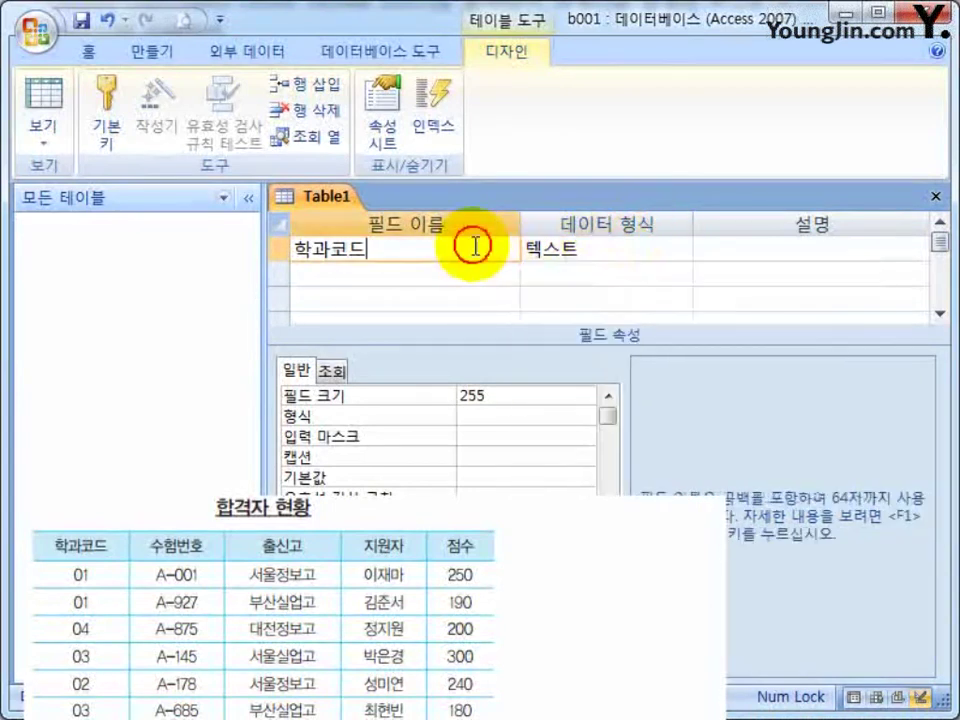
pyautogui.click(650, 247)
pyautogui.click(680, 250)
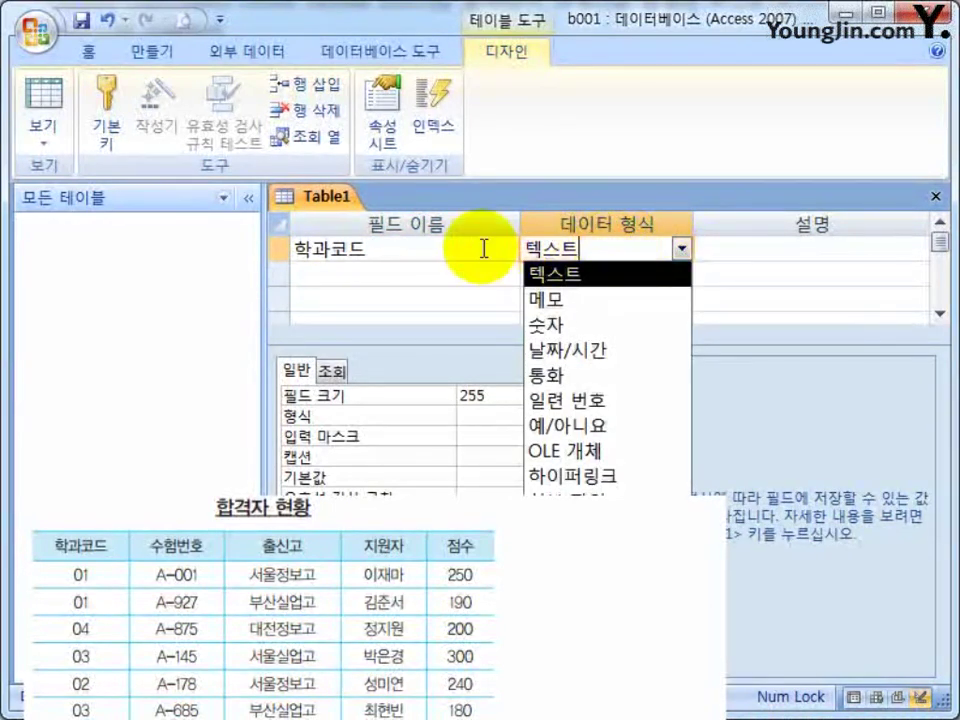
pyautogui.click(497, 249)
pyautogui.click(615, 250)
pyautogui.click(682, 250)
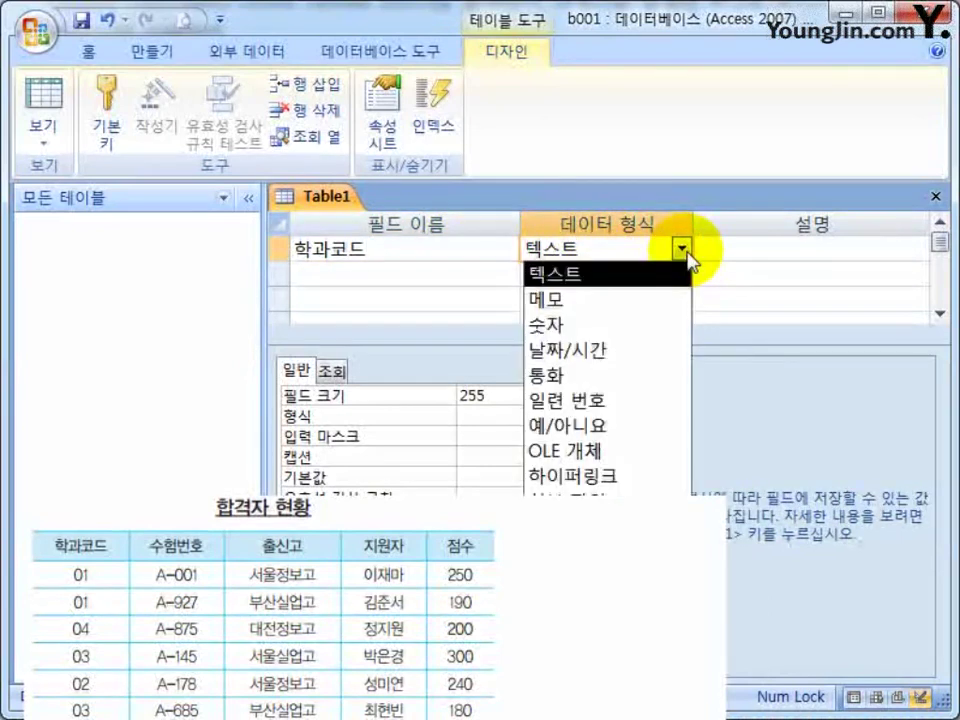
pyautogui.click(502, 248)
pyautogui.click(617, 248)
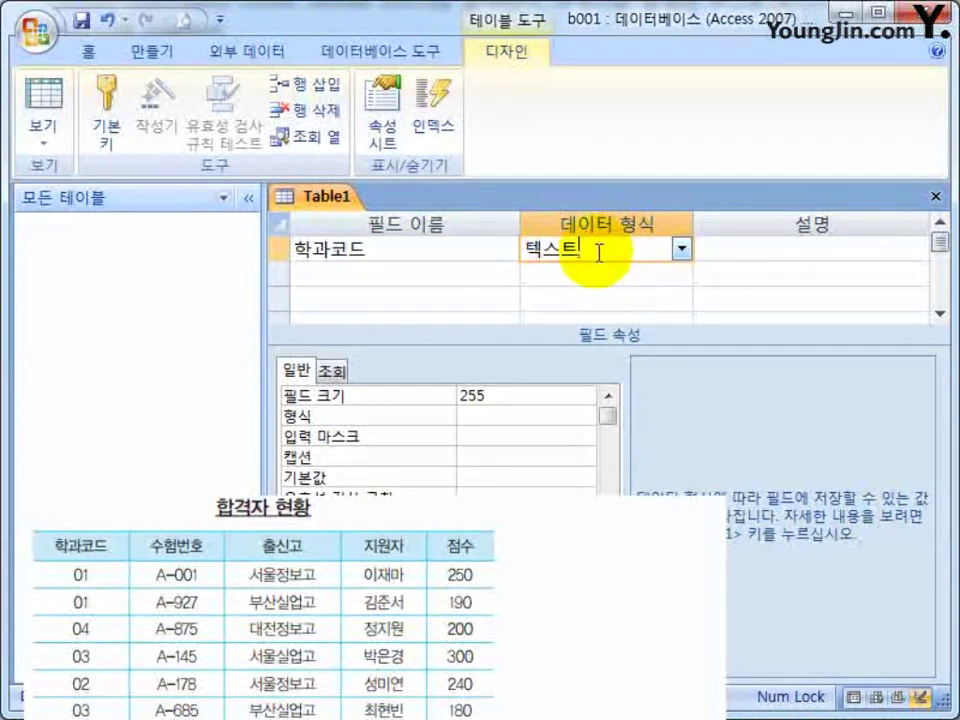
# Add the fields 수험번호, 출신고, 지원자 and 점수 below 학과코드.
pyautogui.click(435, 270)
pyautogui.write('수험번호')
pyautogui.press('Tab')
pyautogui.press('Tab')
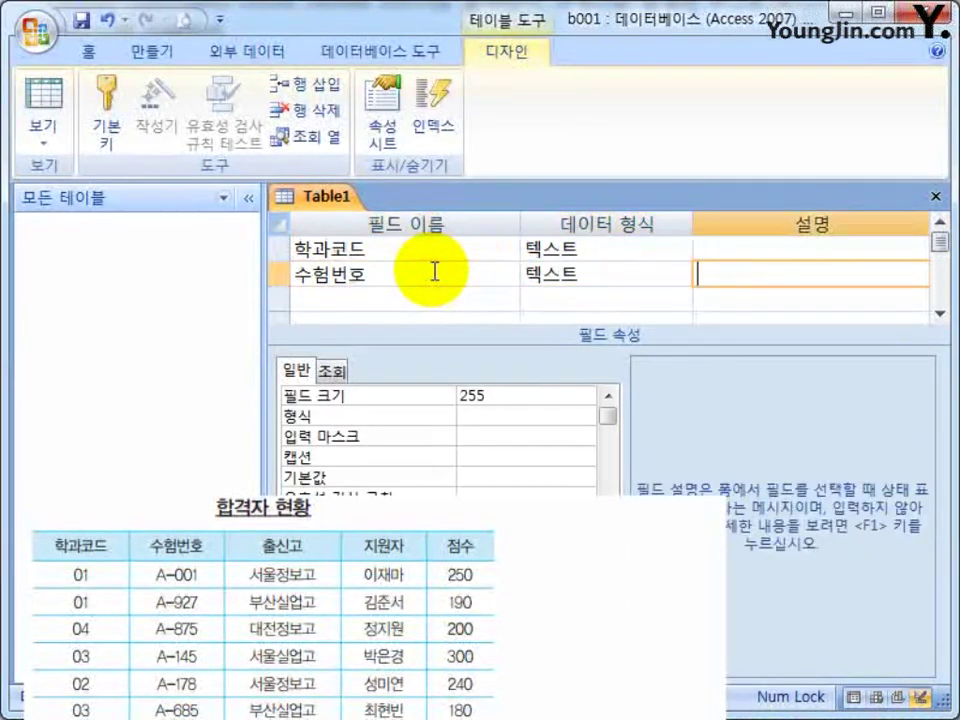
pyautogui.press('Tab')
pyautogui.write('출신고')
pyautogui.press('Tab')
pyautogui.press('Tab')
pyautogui.press('Tab')
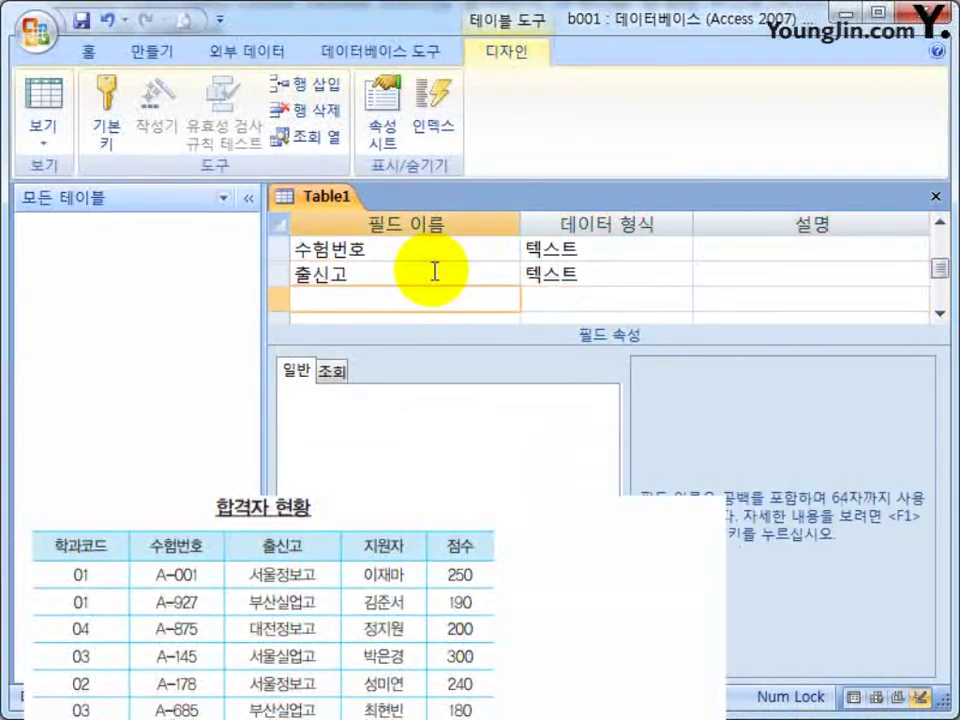
pyautogui.write('지원자')
pyautogui.press('Tab')
pyautogui.press('Tab')
pyautogui.press('Tab')
pyautogui.write('점수')
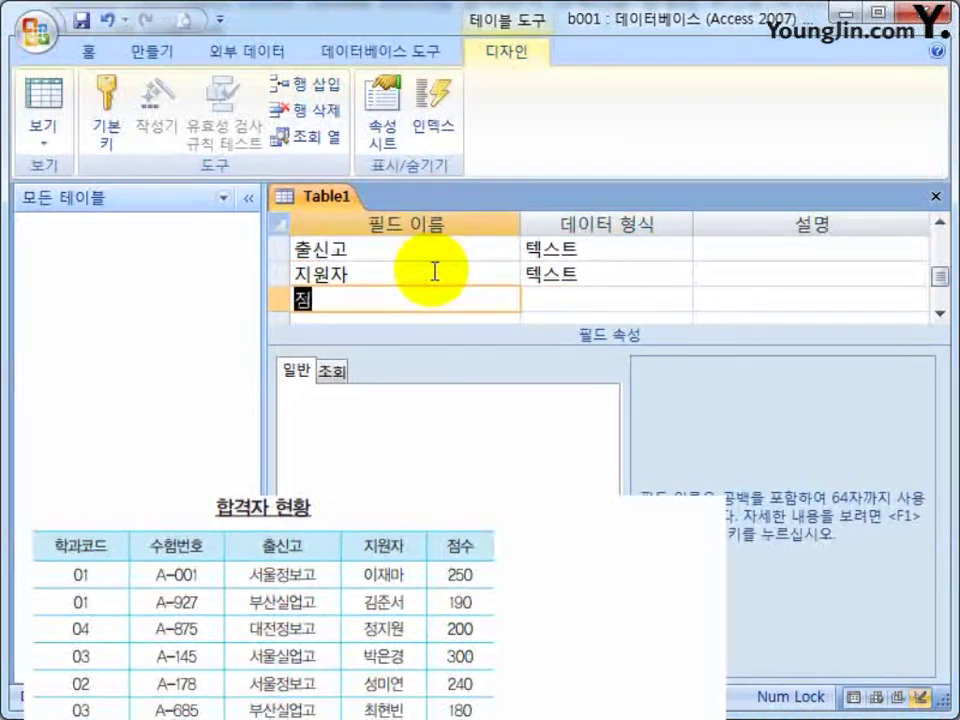
pyautogui.press('Tab')
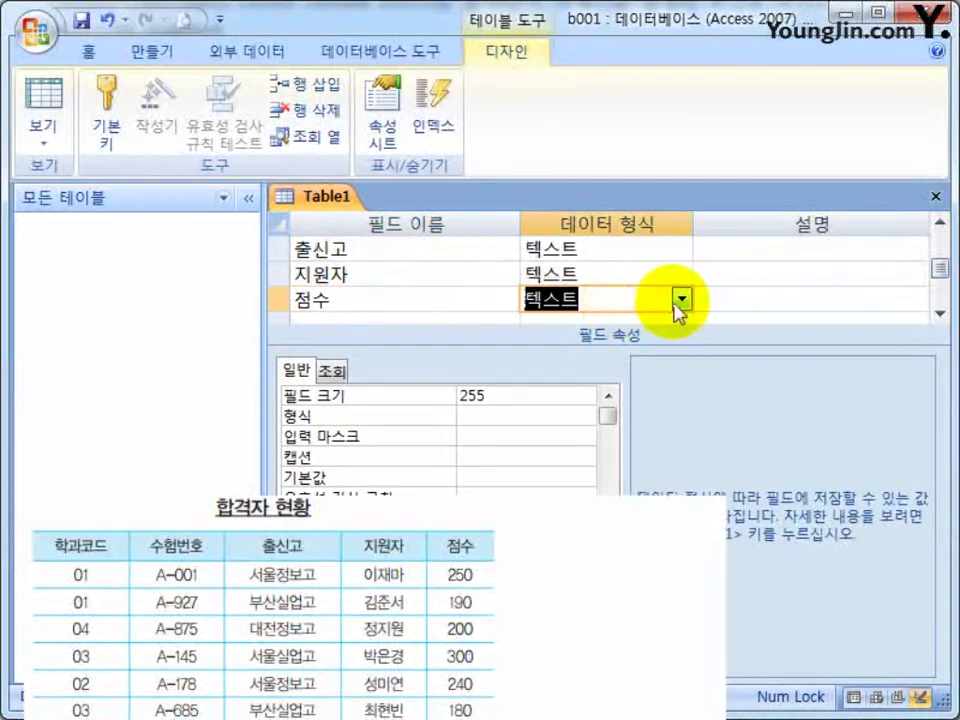
# Change the 점수 field's data type to 숫자.
pyautogui.click(681, 300)
pyautogui.click(579, 374)
pyautogui.click(486, 300)
pyautogui.click(640, 299)
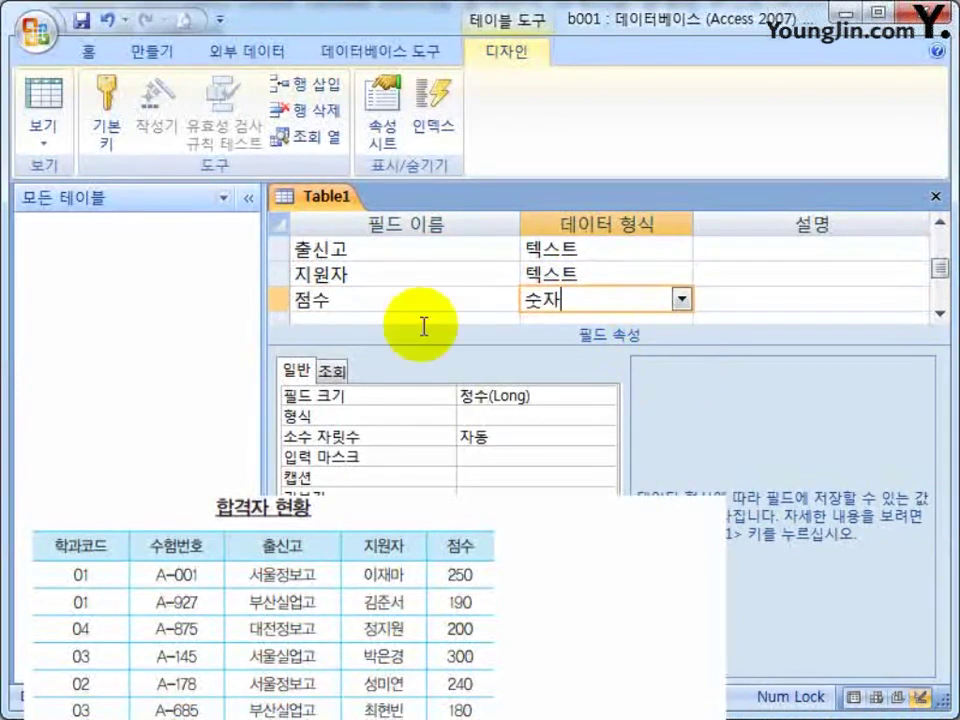
pyautogui.moveTo(936, 266)
pyautogui.mouseDown()
pyautogui.moveTo(940, 245)
pyautogui.moveTo(935, 297)
pyautogui.moveTo(932, 221)
pyautogui.moveTo(935, 288)
pyautogui.moveTo(936, 279)
pyautogui.mouseUp()
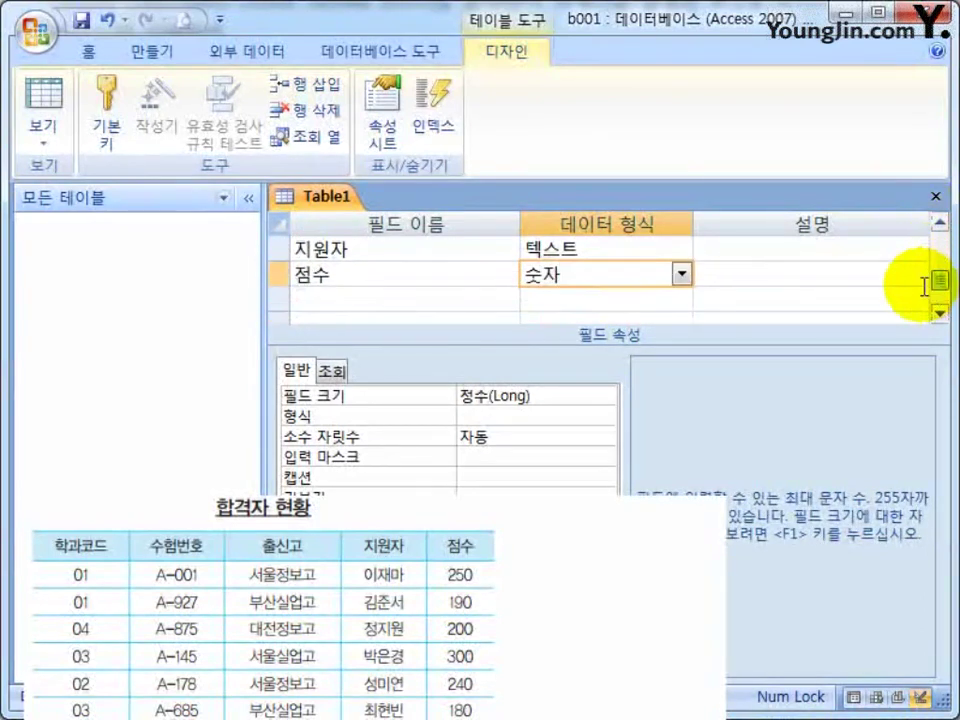
pyautogui.click(581, 275)
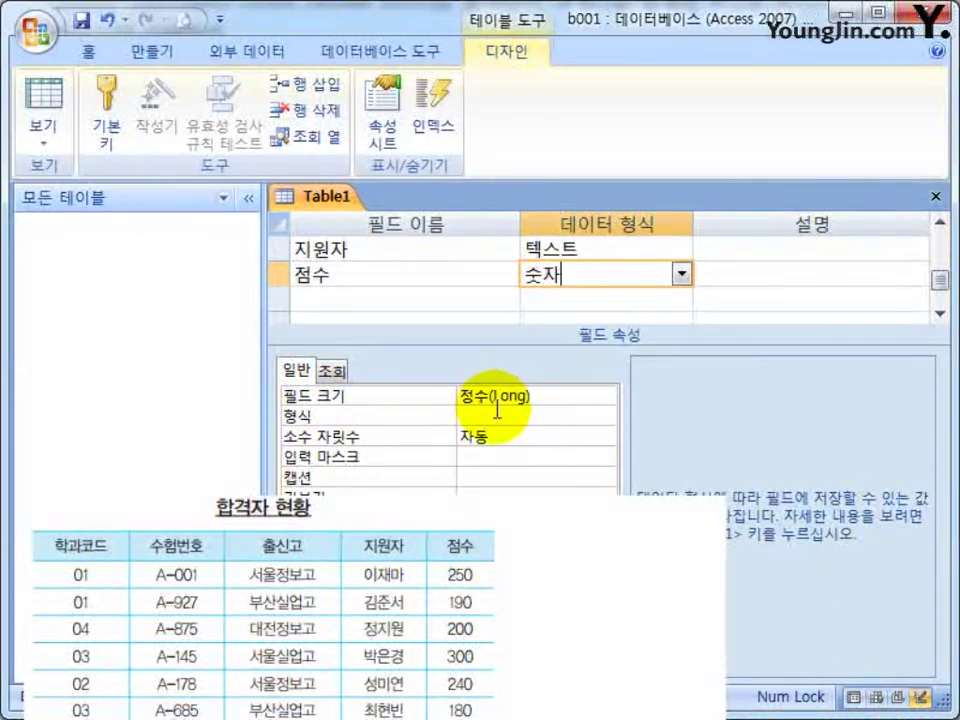
# Give 점수 the 표준 format with 0 decimal places.
pyautogui.click(603, 414)
pyautogui.click(425, 425)
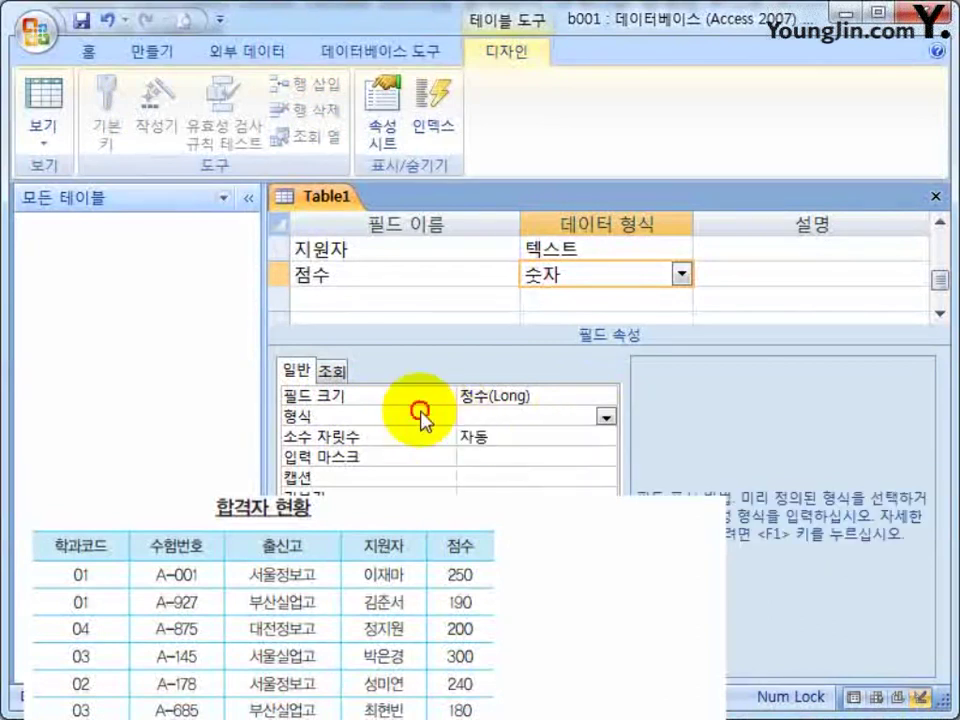
pyautogui.click(580, 414)
pyautogui.click(606, 416)
pyautogui.click(606, 416)
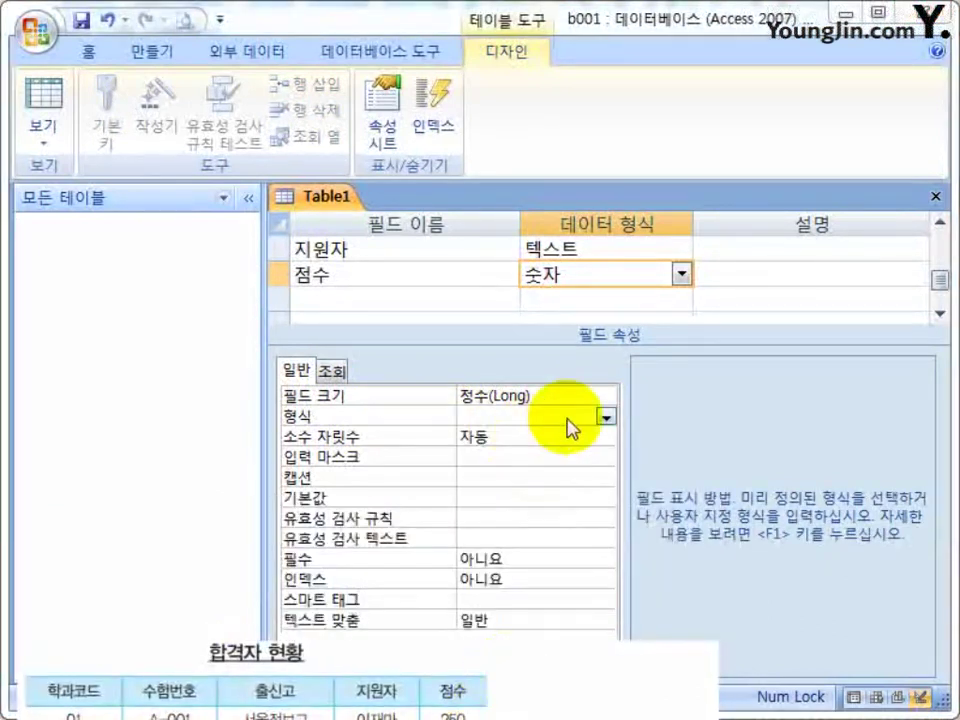
pyautogui.click(606, 416)
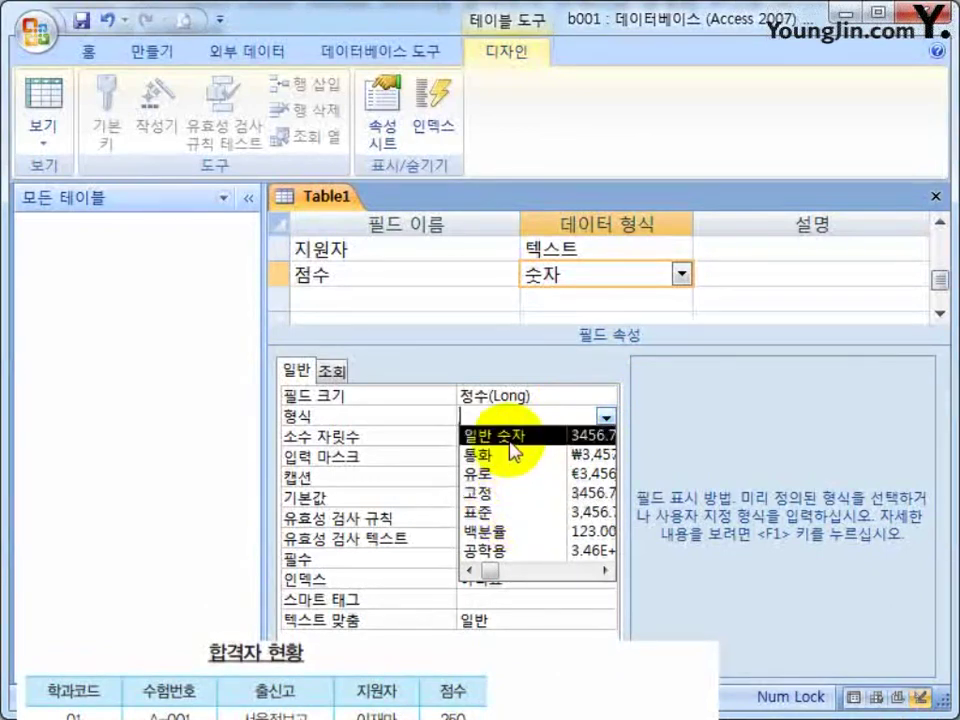
pyautogui.click(505, 512)
pyautogui.click(517, 411)
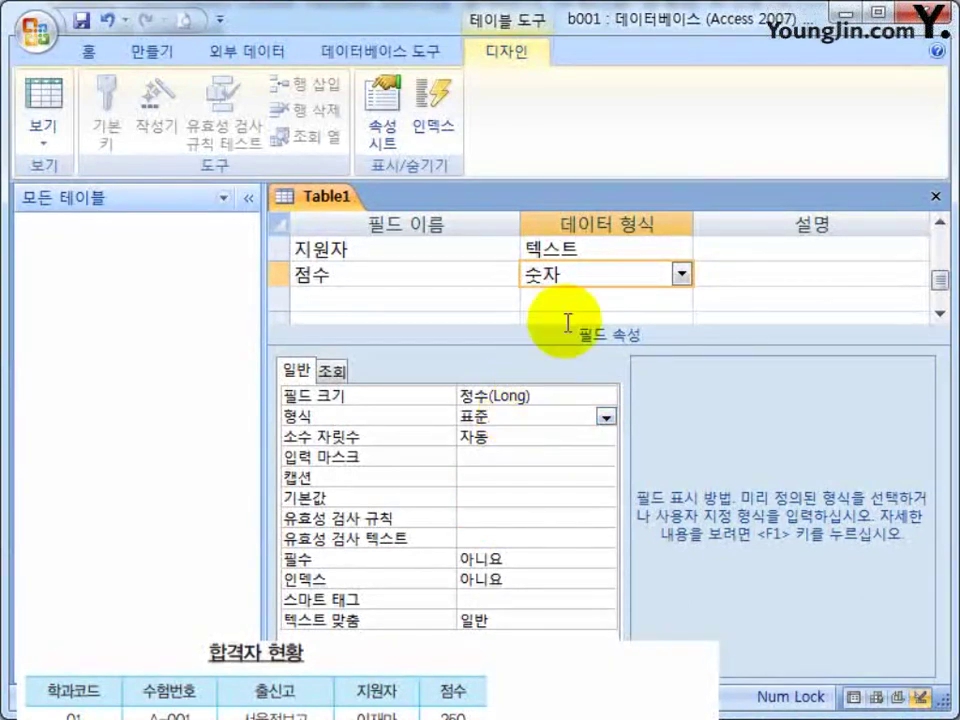
pyautogui.click(574, 270)
pyautogui.click(521, 420)
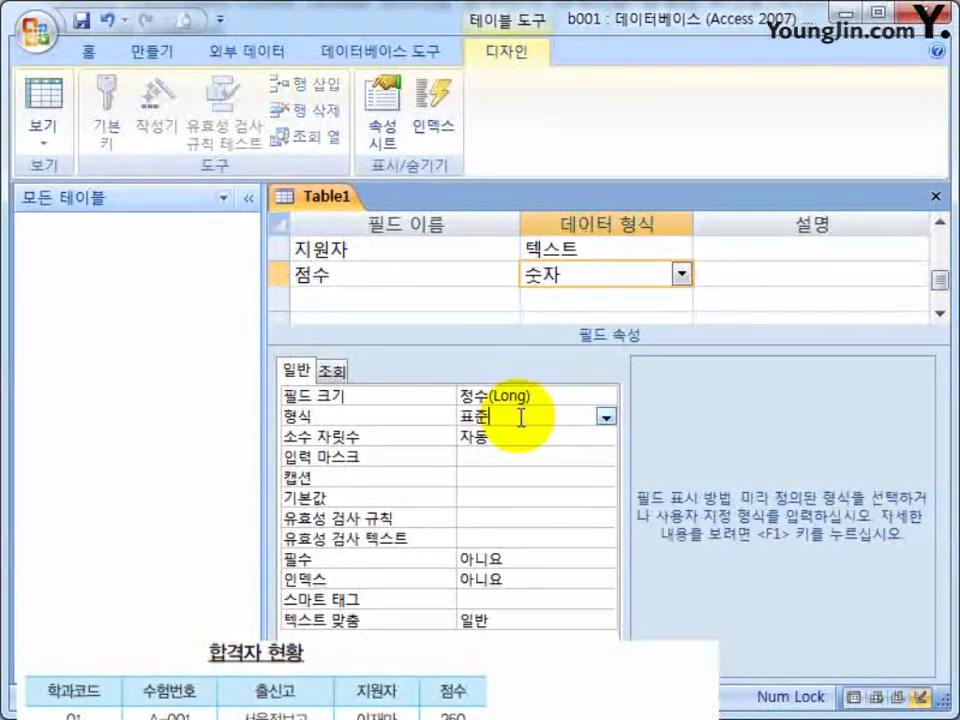
pyautogui.click(510, 439)
pyautogui.doubleClick(521, 438)
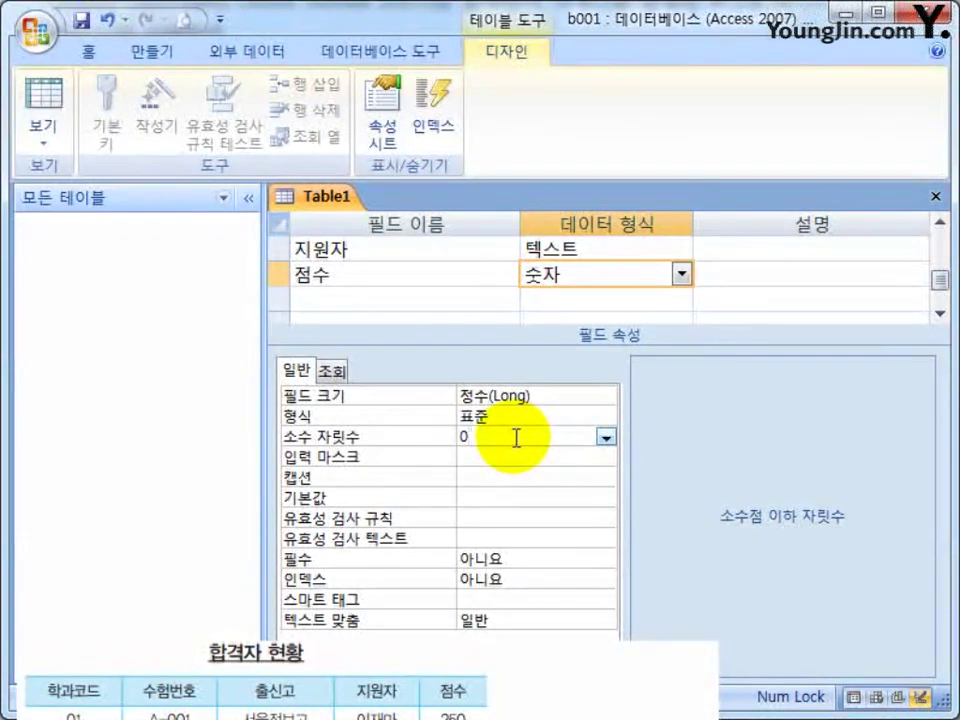
# Close the design and save it as Table1 without a primary key.
pyautogui.click(935, 196)
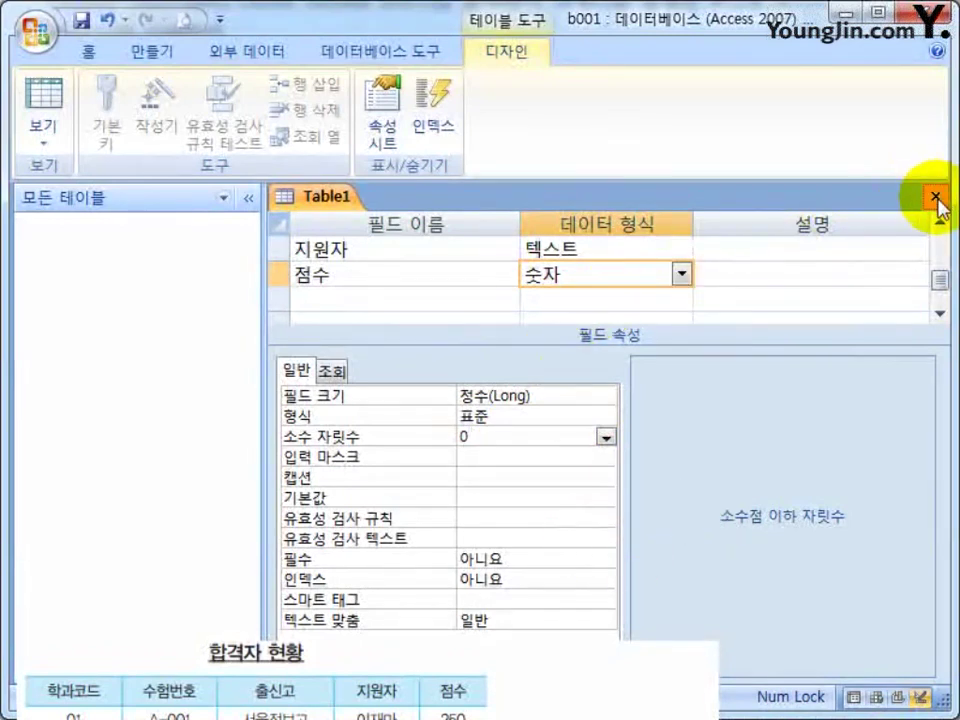
pyautogui.click(937, 203)
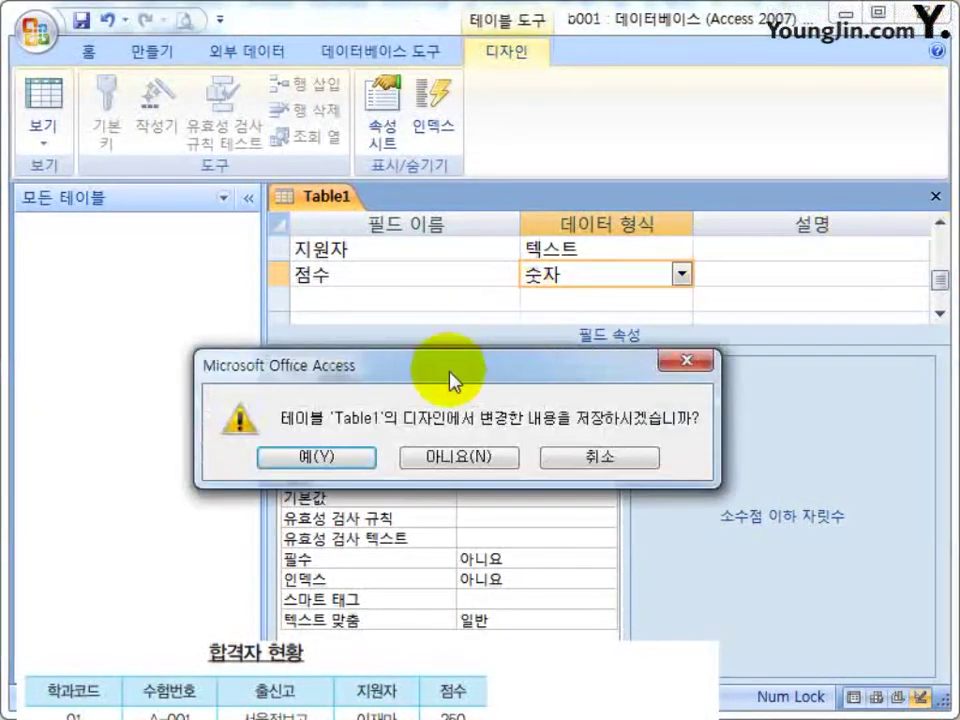
pyautogui.moveTo(450, 377); pyautogui.dragTo(484, 285)
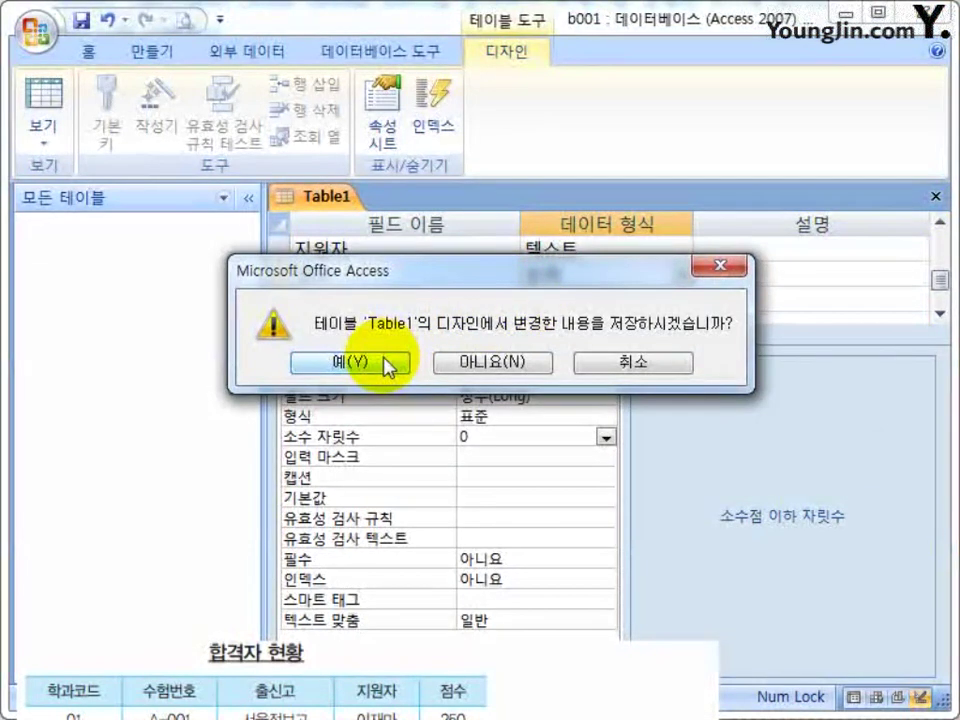
pyautogui.click(375, 364)
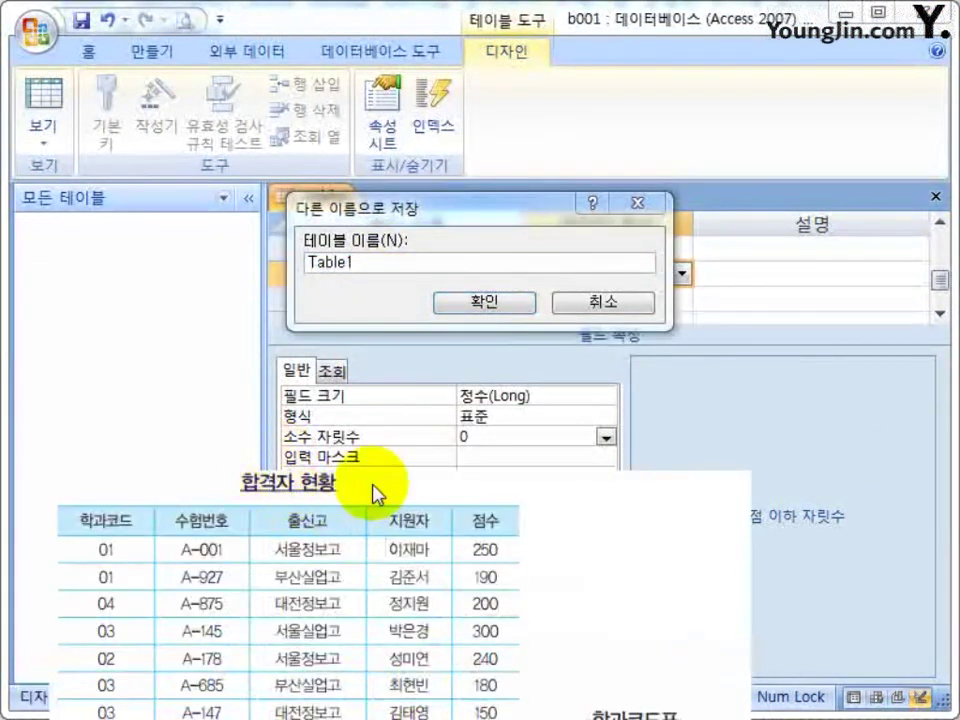
pyautogui.click(422, 220)
pyautogui.click(456, 300)
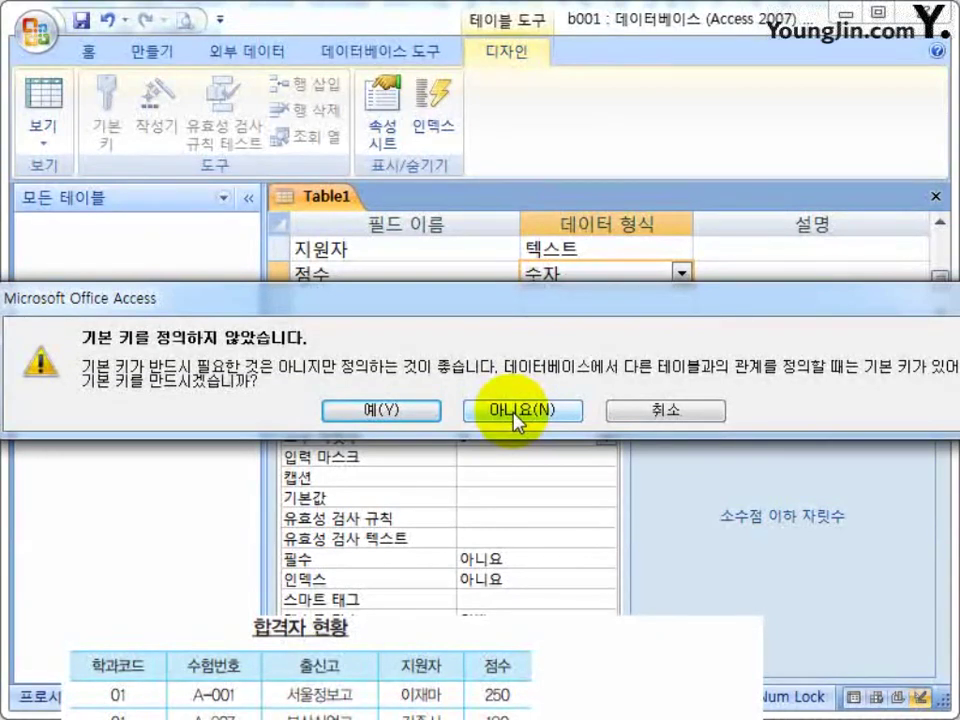
pyautogui.click(517, 410)
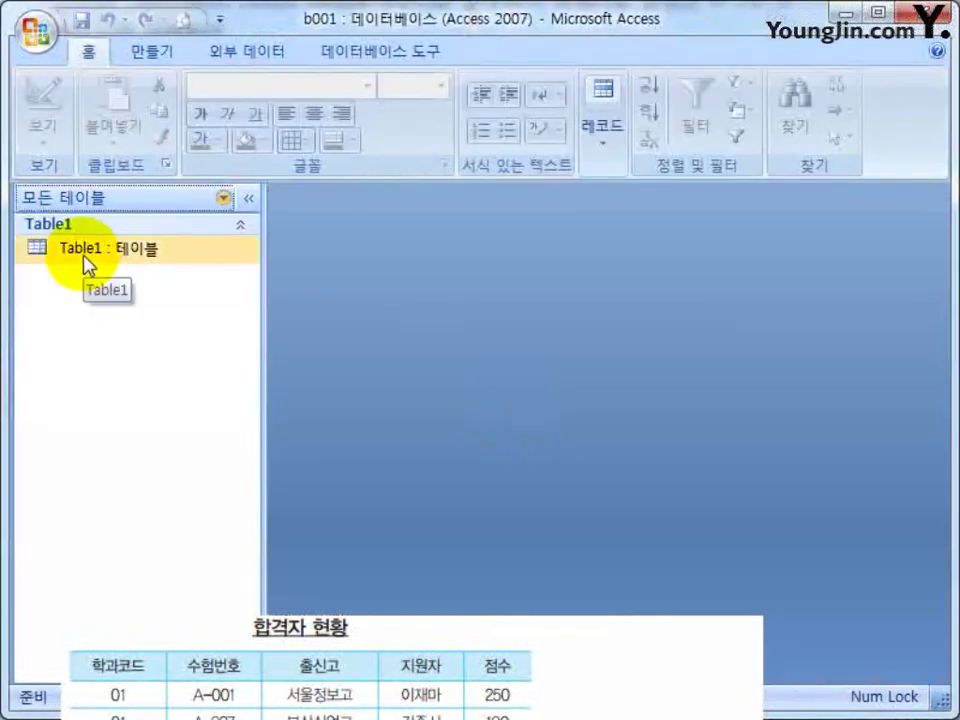
pyautogui.click(85, 258)
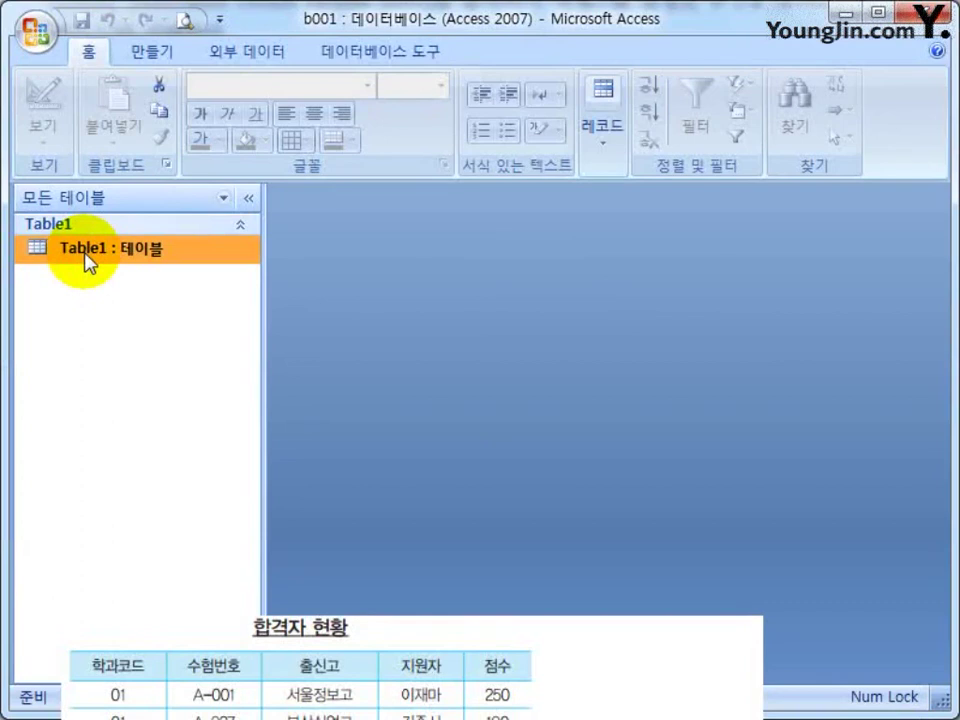
# Open Table1 and enter record 01, A-001, 서울정보고, the applicant's name, score 250.
pyautogui.doubleClick(86, 250)
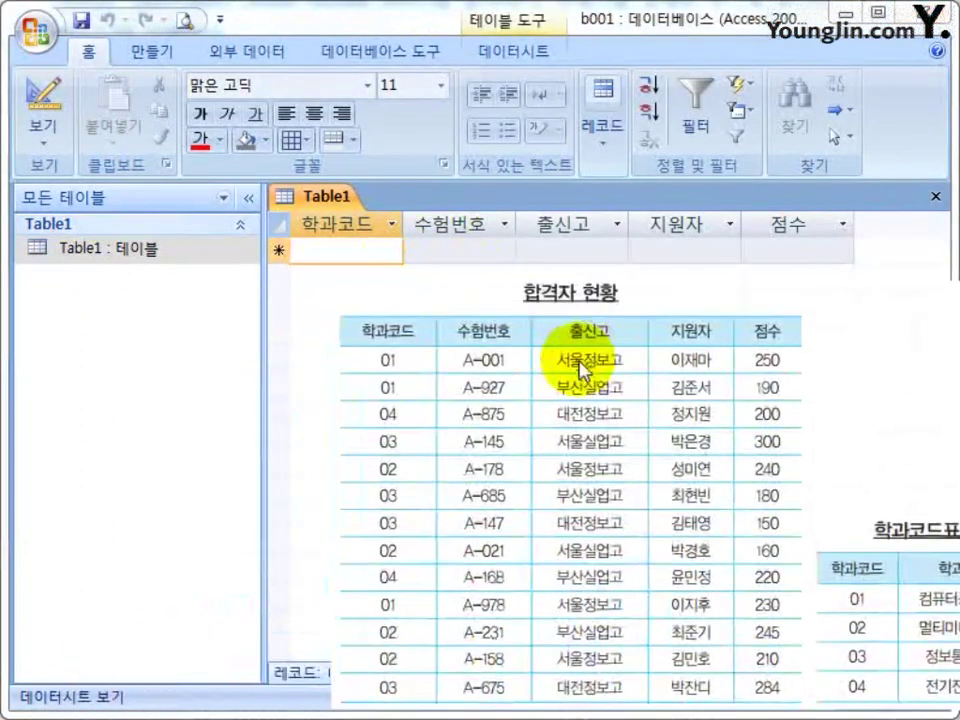
pyautogui.click(343, 251)
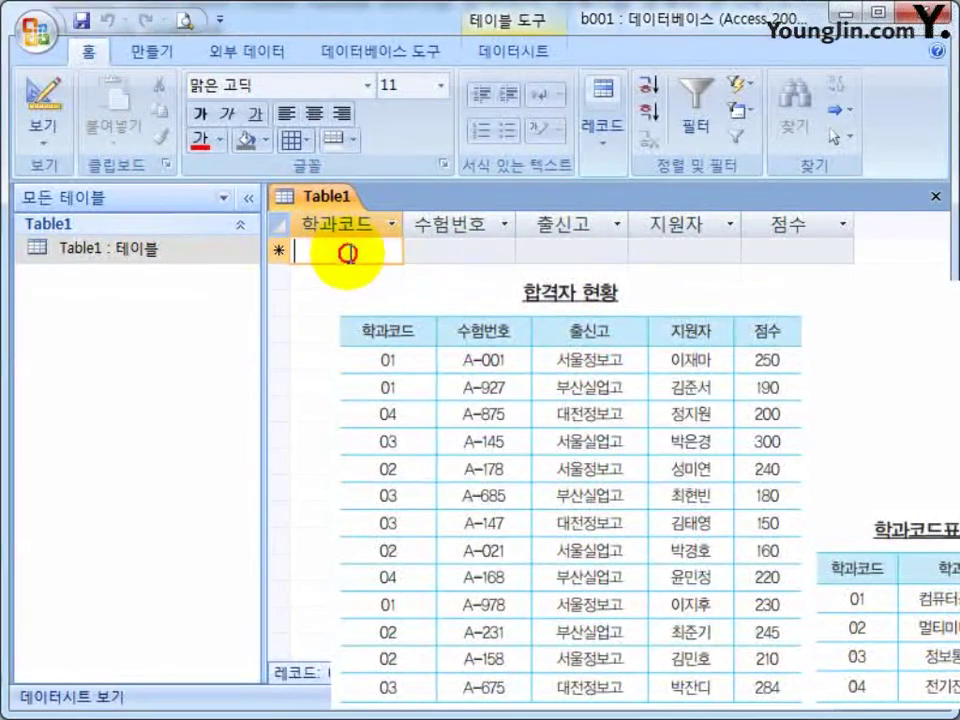
pyautogui.write('01')
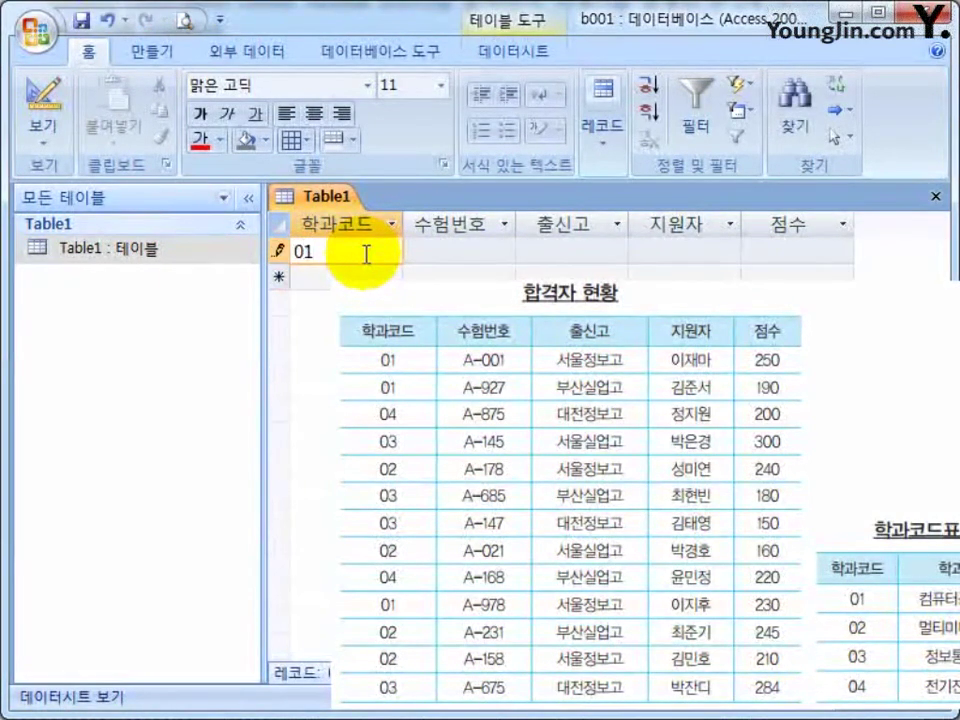
pyautogui.press('Tab')
pyautogui.write('A')
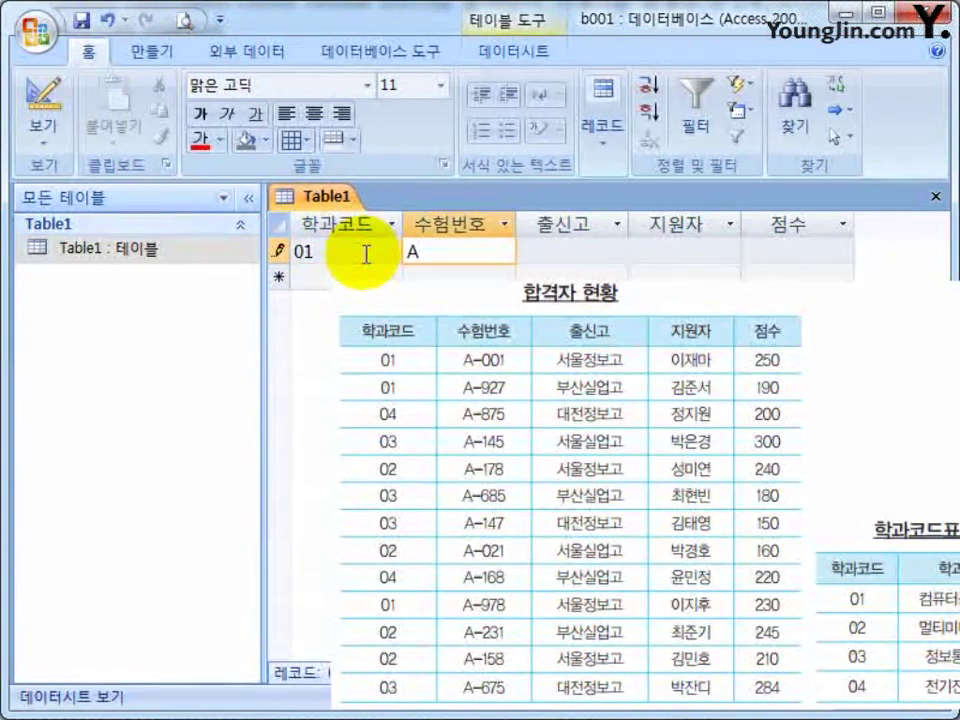
pyautogui.write('-001')
pyautogui.press('Tab')
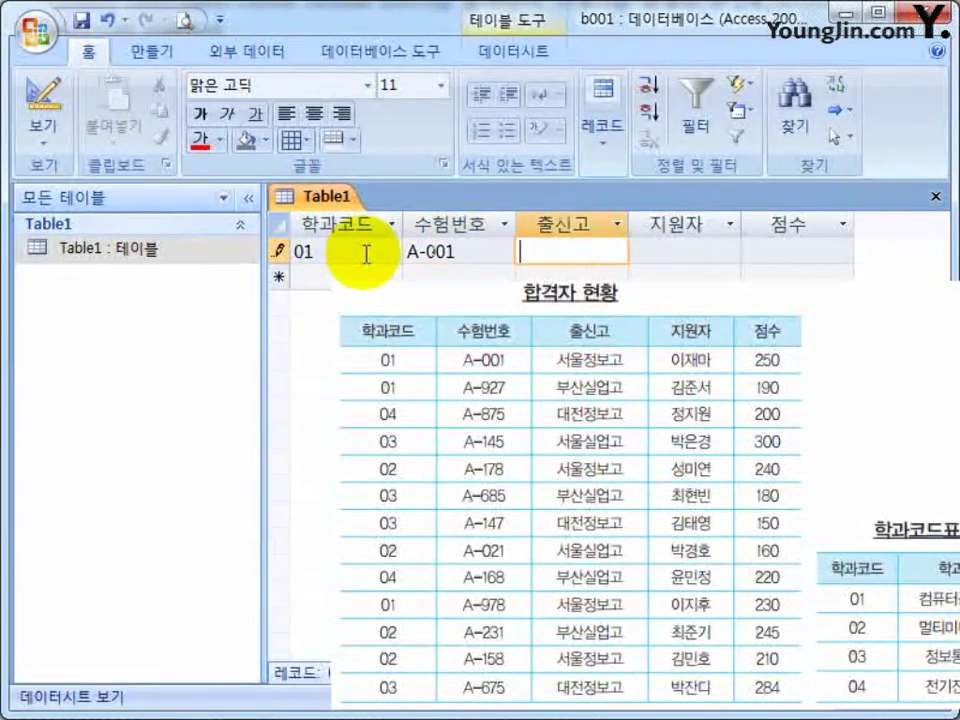
pyautogui.write('서울정보고')
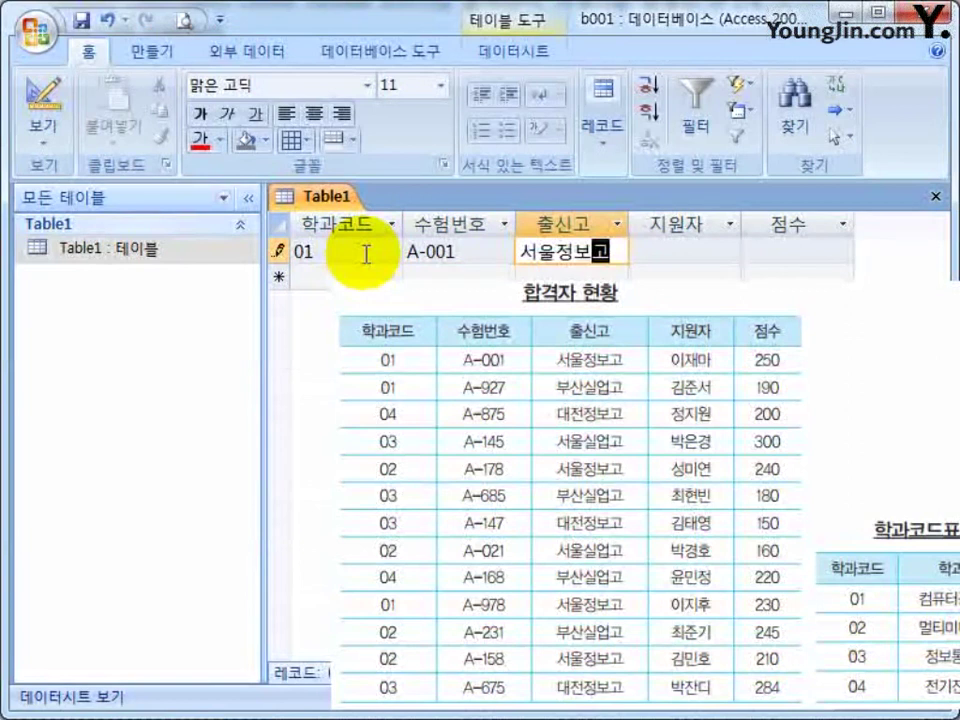
pyautogui.press('Tab')
pyautogui.press('Tab')
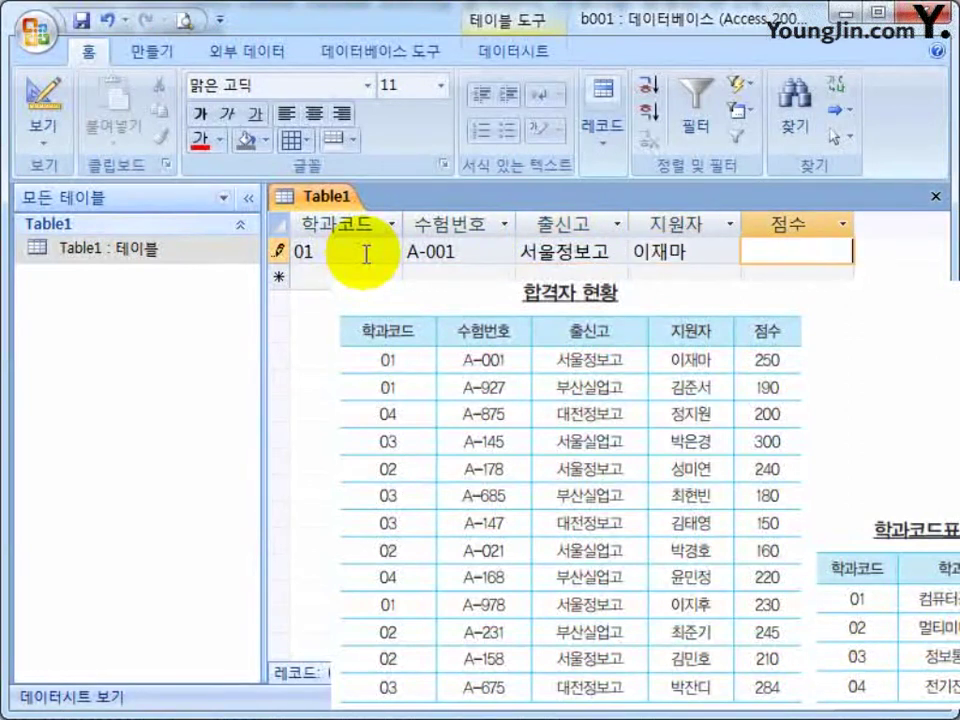
pyautogui.write('250')
pyautogui.press('Tab')
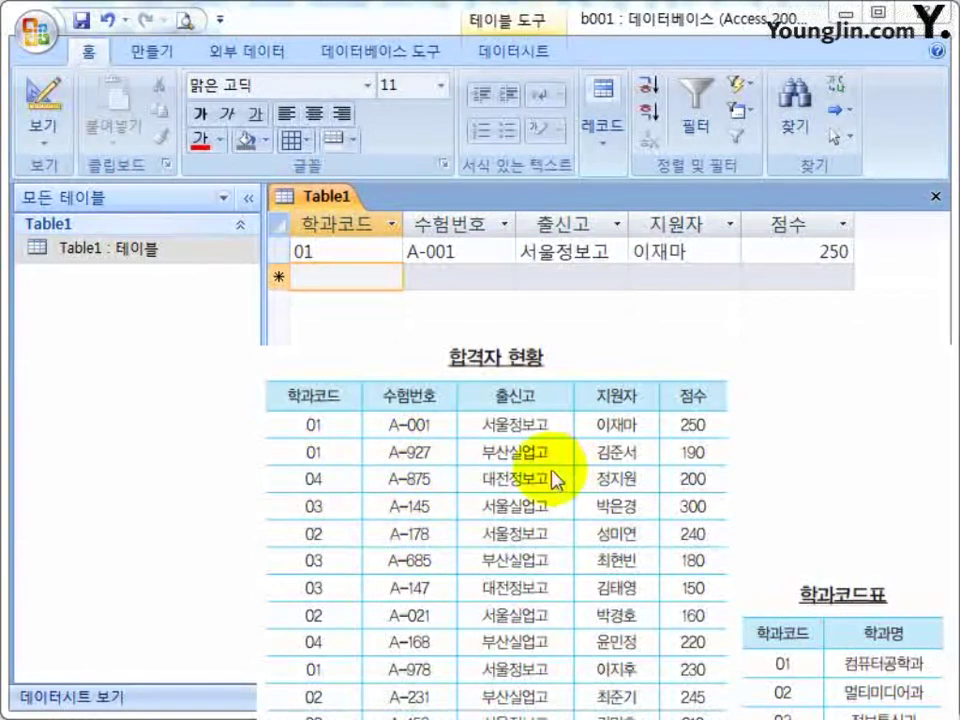
# Enter the second record: 01, A-927, 부산실업고, the applicant's name, score 190.
pyautogui.click(350, 280)
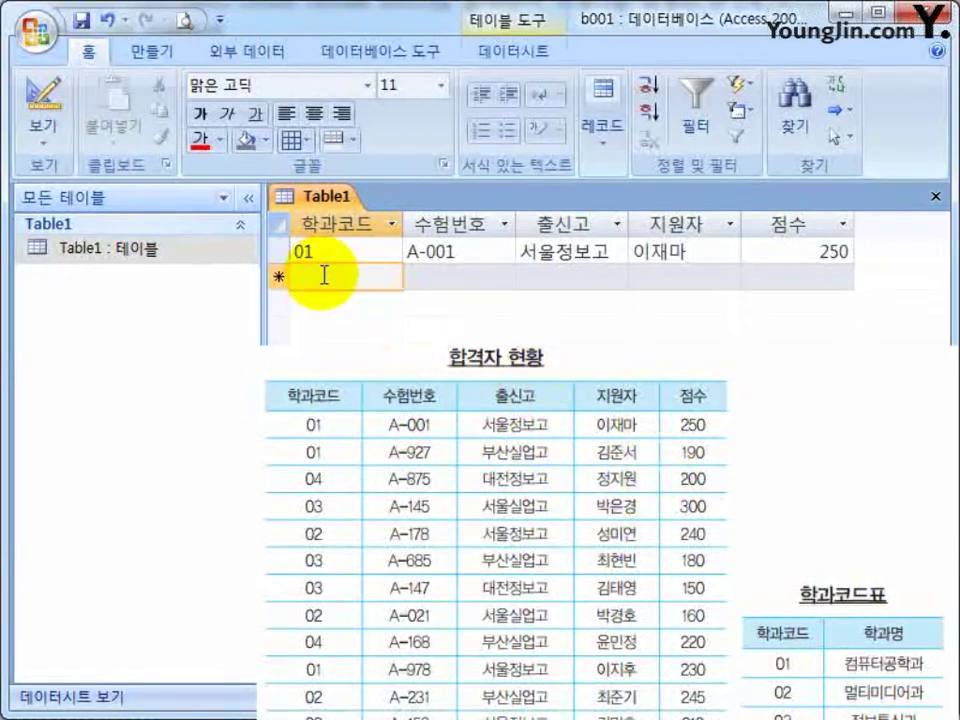
pyautogui.write('01')
pyautogui.press('Tab')
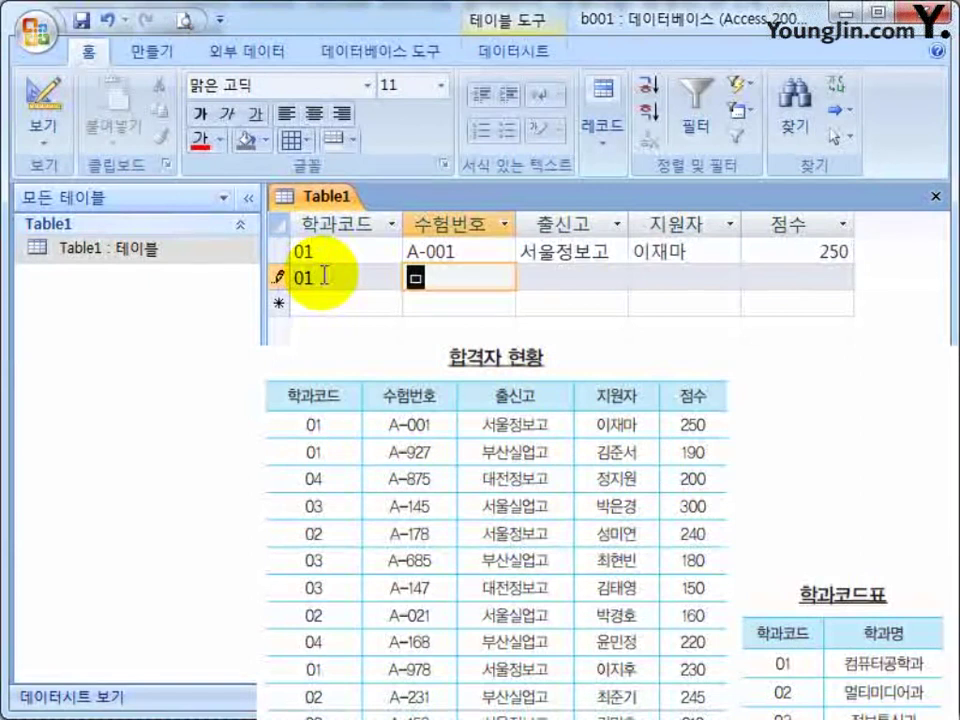
pyautogui.press('BackSpace')
pyautogui.write('A-927')
pyautogui.press('Tab')
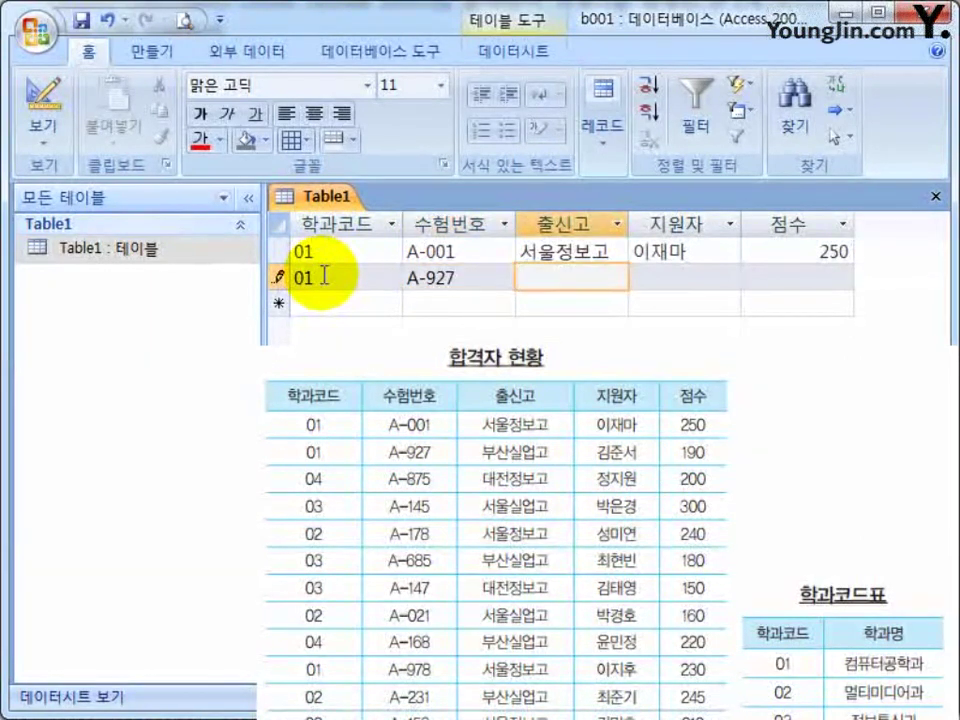
pyautogui.write('부산실업')
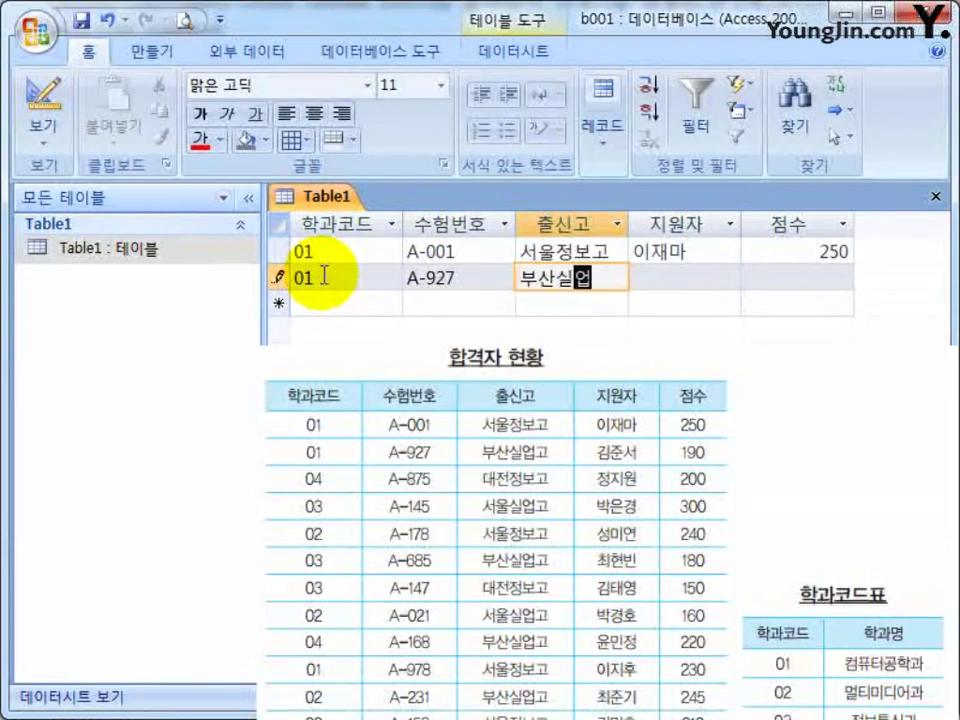
pyautogui.write('고')
pyautogui.press('Tab')
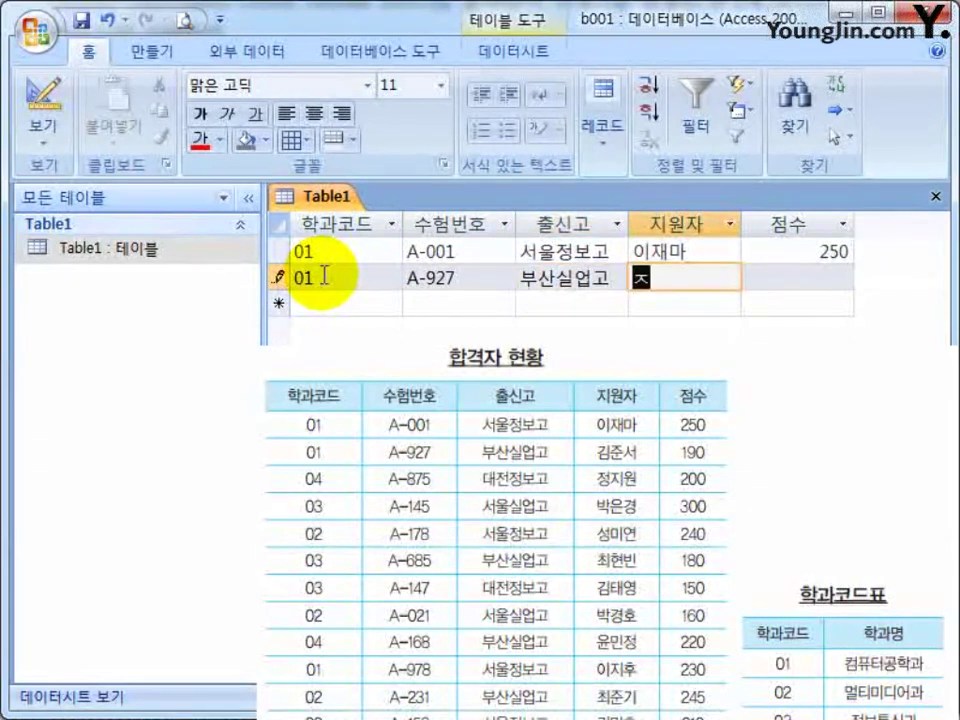
pyautogui.press('Tab')
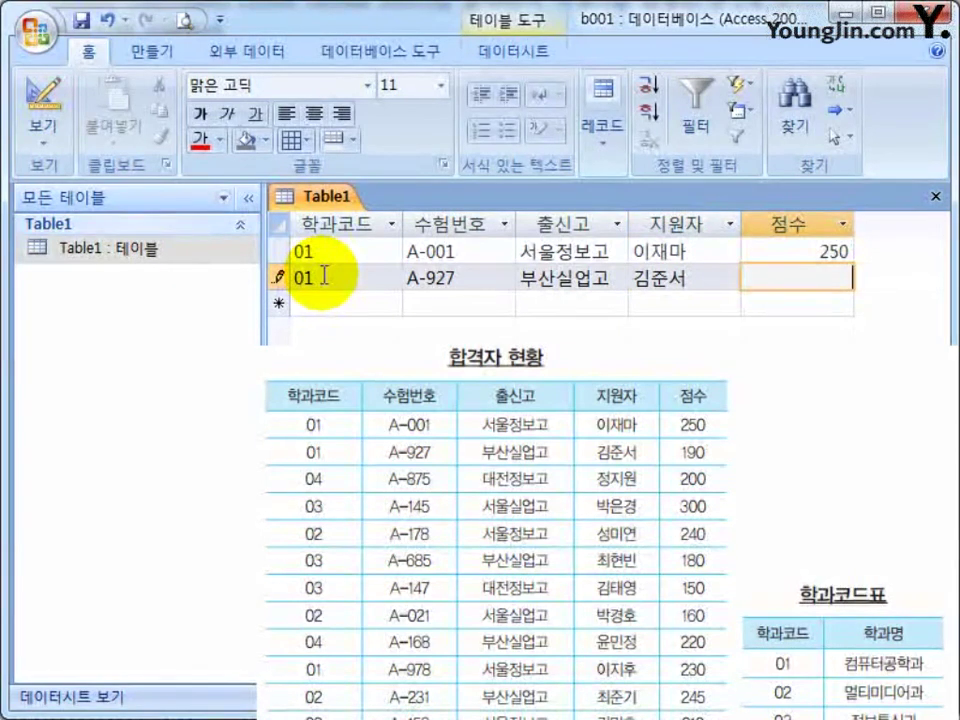
pyautogui.write('190')
pyautogui.press('Tab')
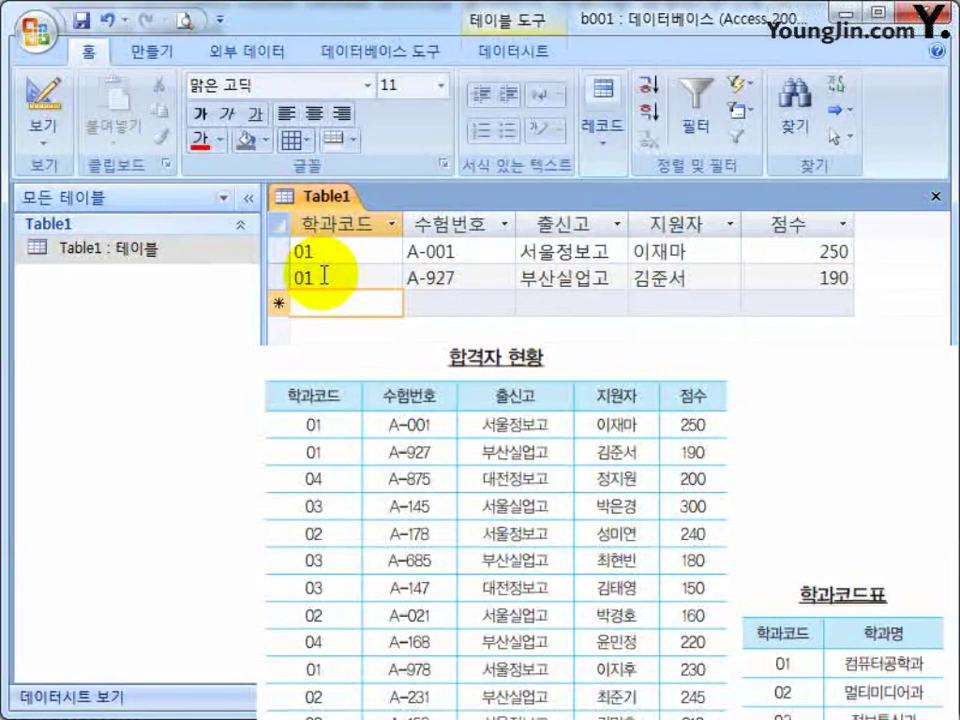
# Begin a third record with 학과코드 04, then close the Table1 datasheet.
pyautogui.write('04')
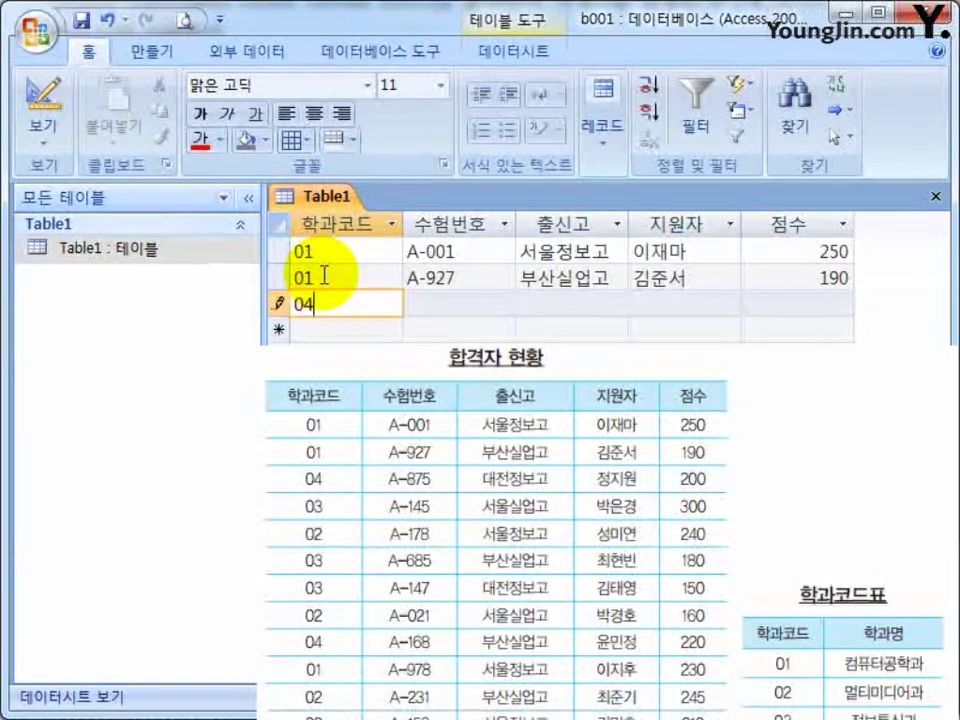
pyautogui.press('Tab')
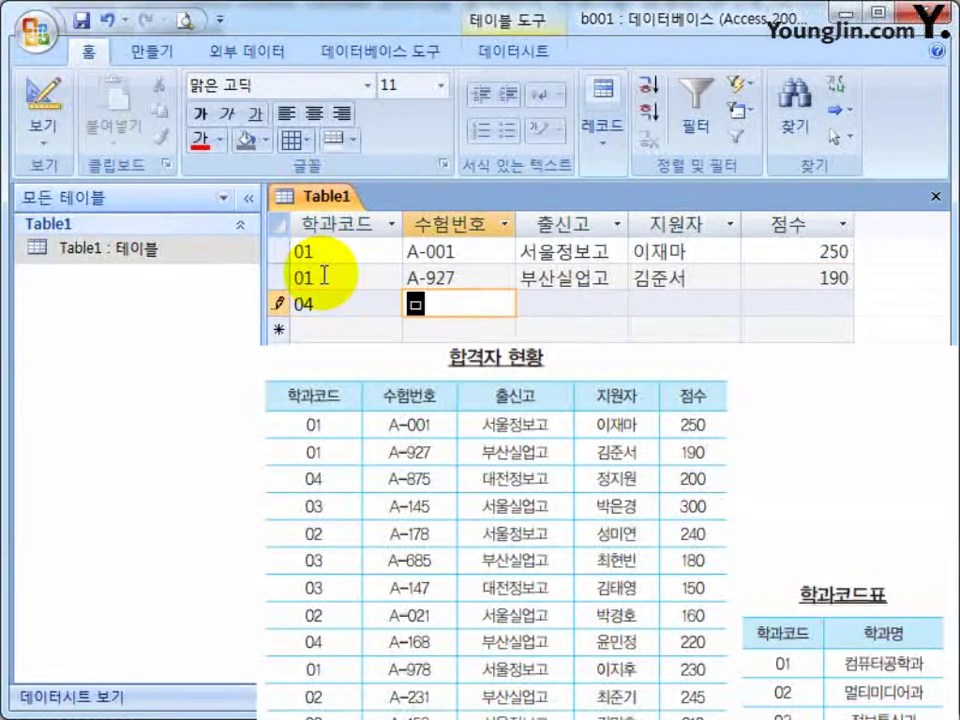
pyautogui.write('A')
pyautogui.press('BackSpace')
pyautogui.click(450, 225)
pyautogui.click(440, 308)
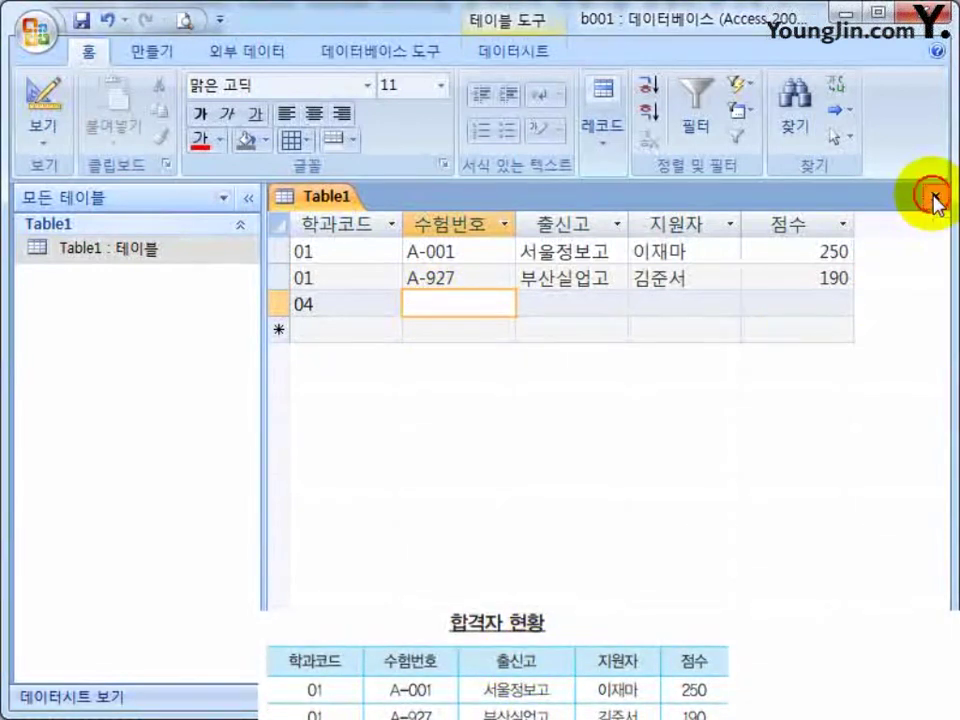
pyautogui.click(936, 200)
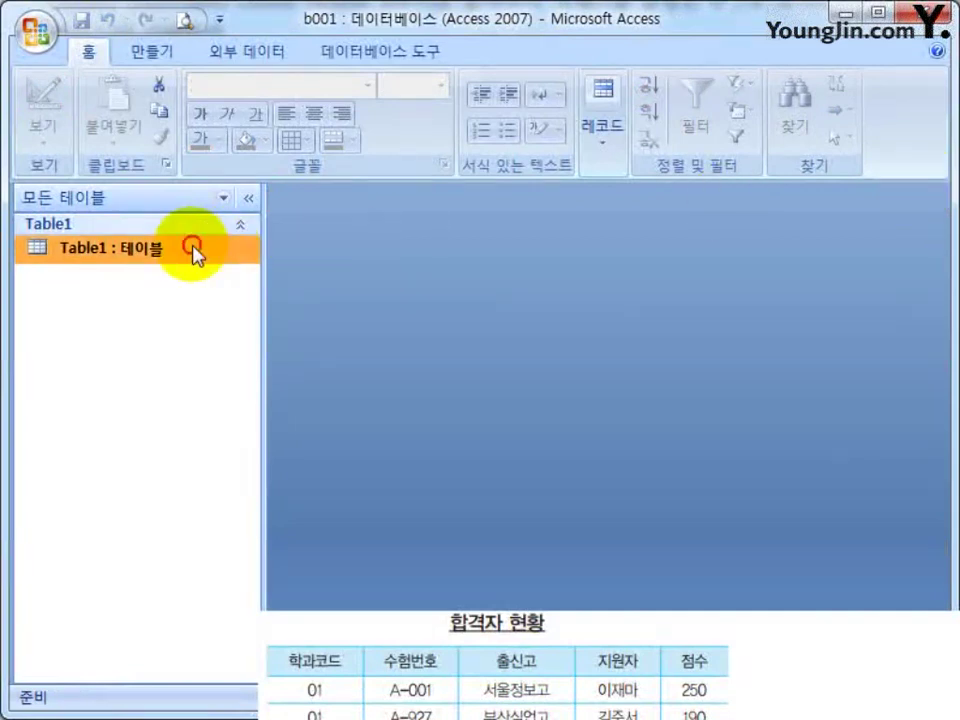
# Open Table1 in Design View.
pyautogui.doubleClick(199, 251)
pyautogui.click(934, 197)
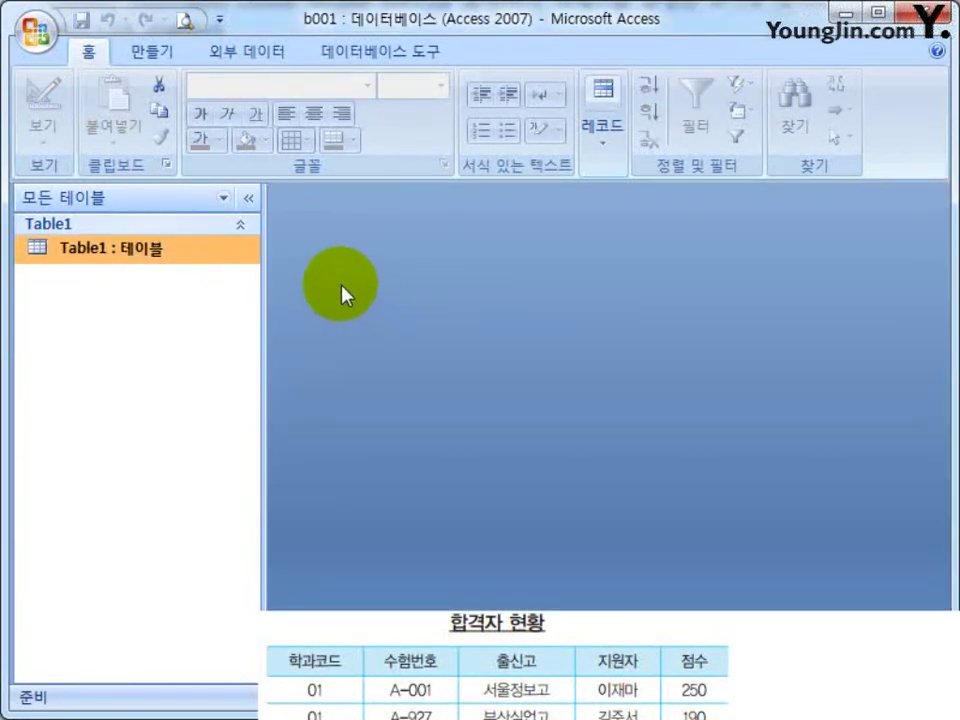
pyautogui.rightClick(102, 253)
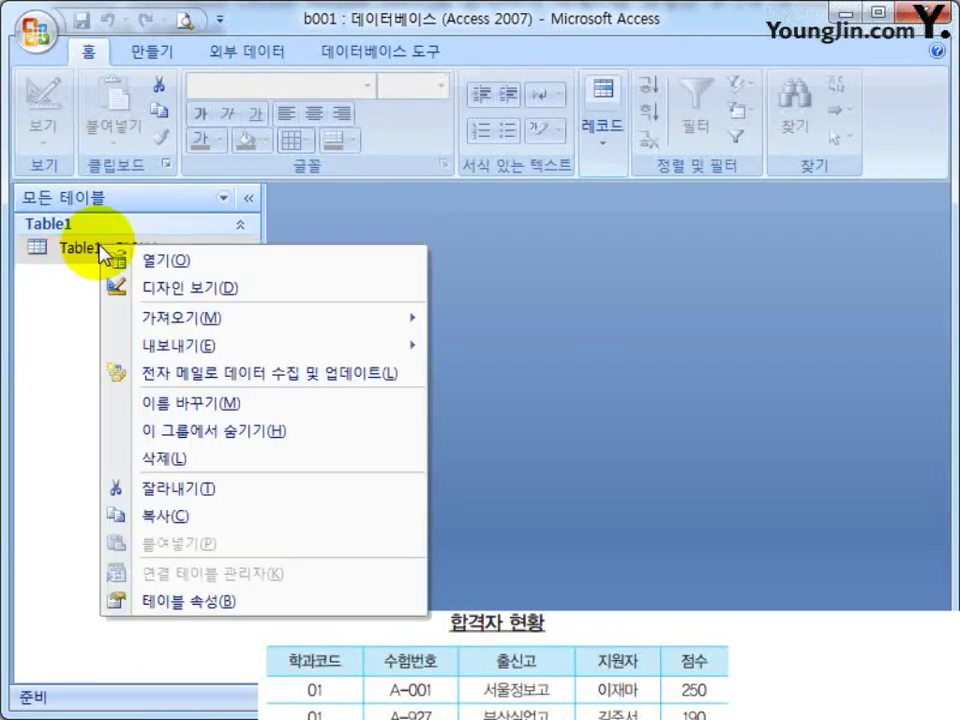
pyautogui.click(176, 290)
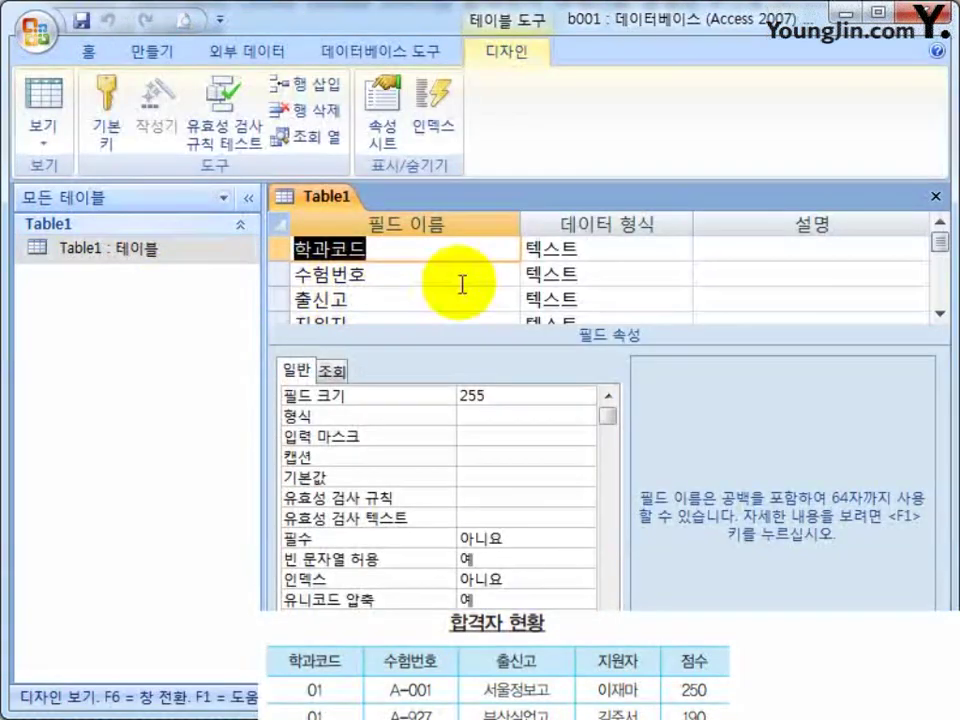
# Set the 수험번호 field's IME 모드 to 영숫자 반자.
pyautogui.click(456, 280)
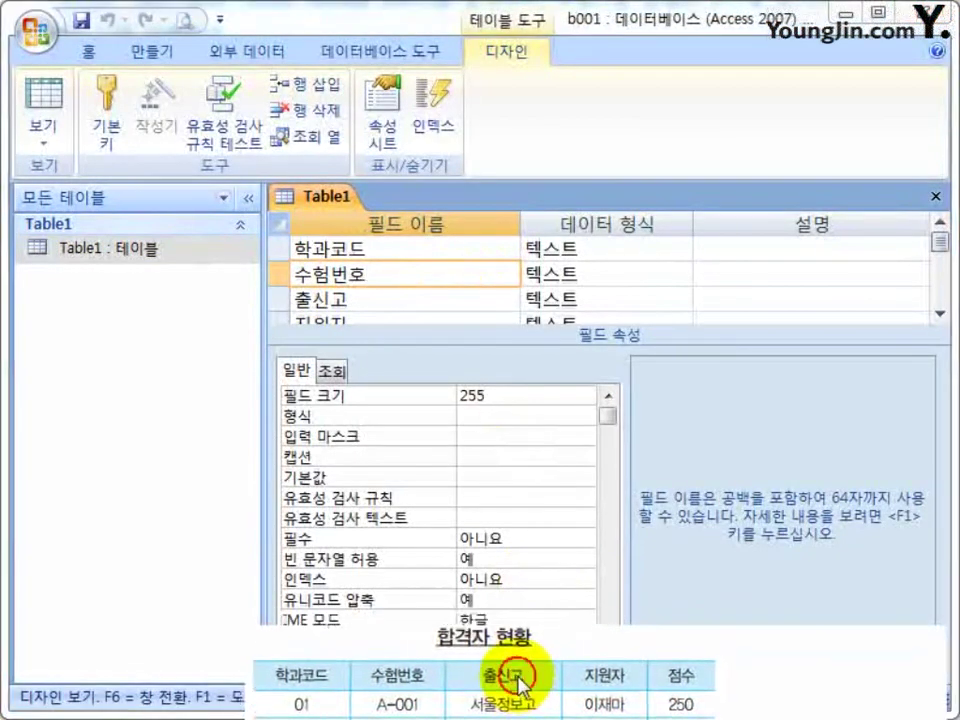
pyautogui.click(610, 662)
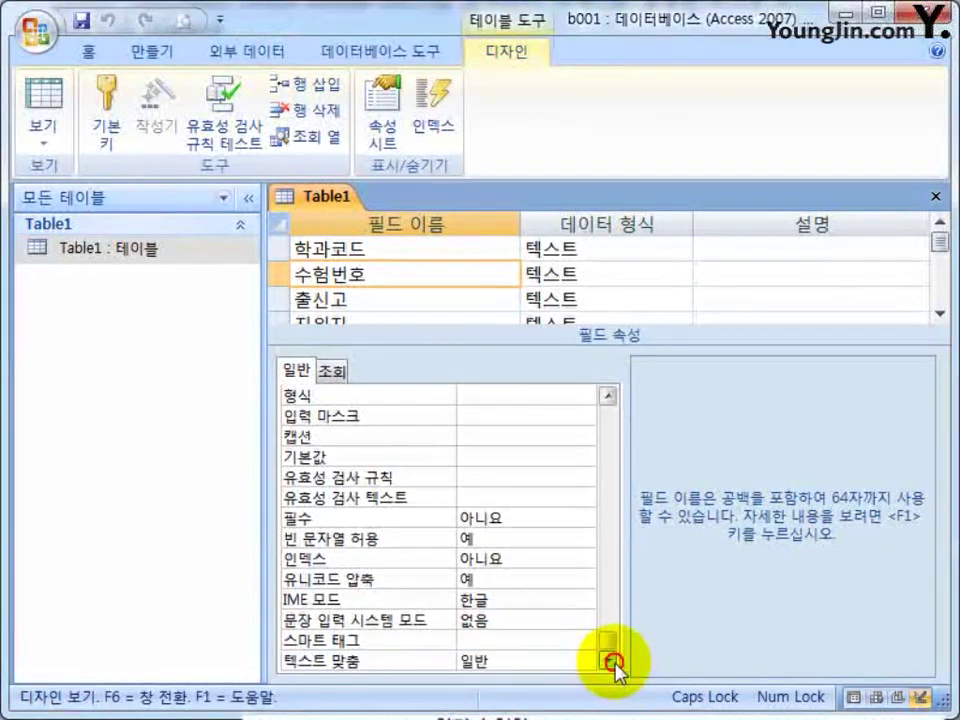
pyautogui.click(365, 600)
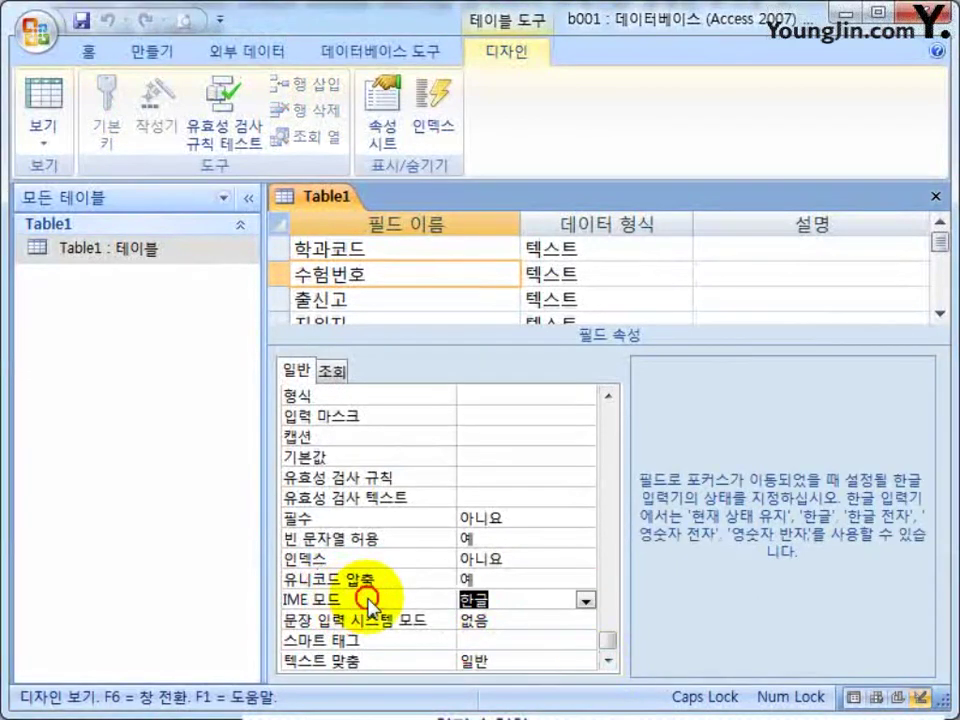
pyautogui.click(586, 600)
pyautogui.click(586, 600)
pyautogui.press('Up')
pyautogui.press('Down')
pyautogui.click(607, 661)
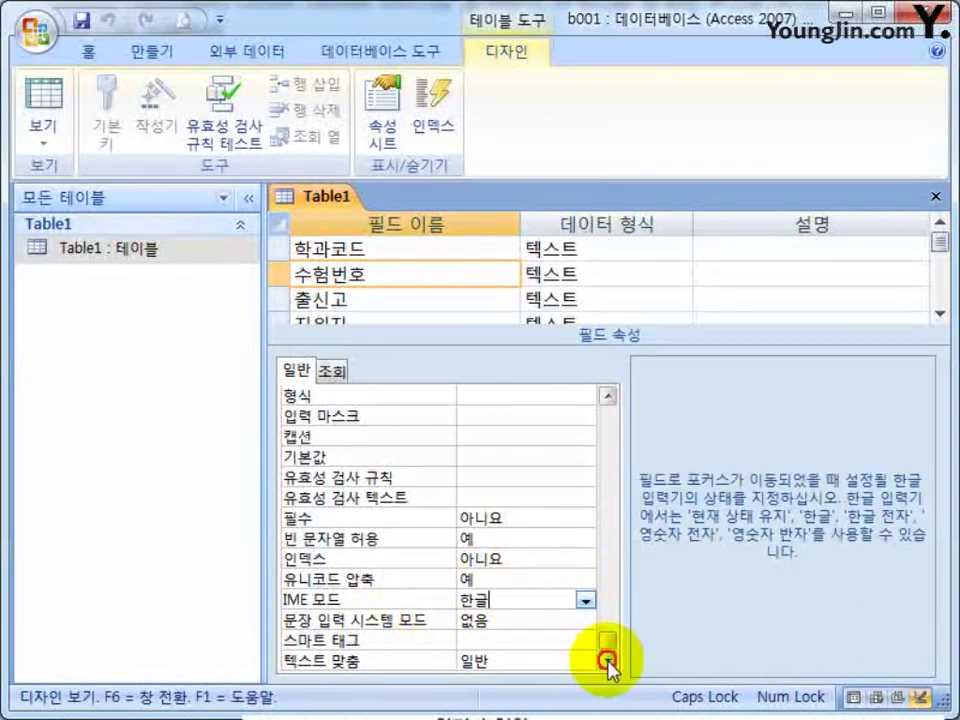
pyautogui.hotkey('alt', 'Down')
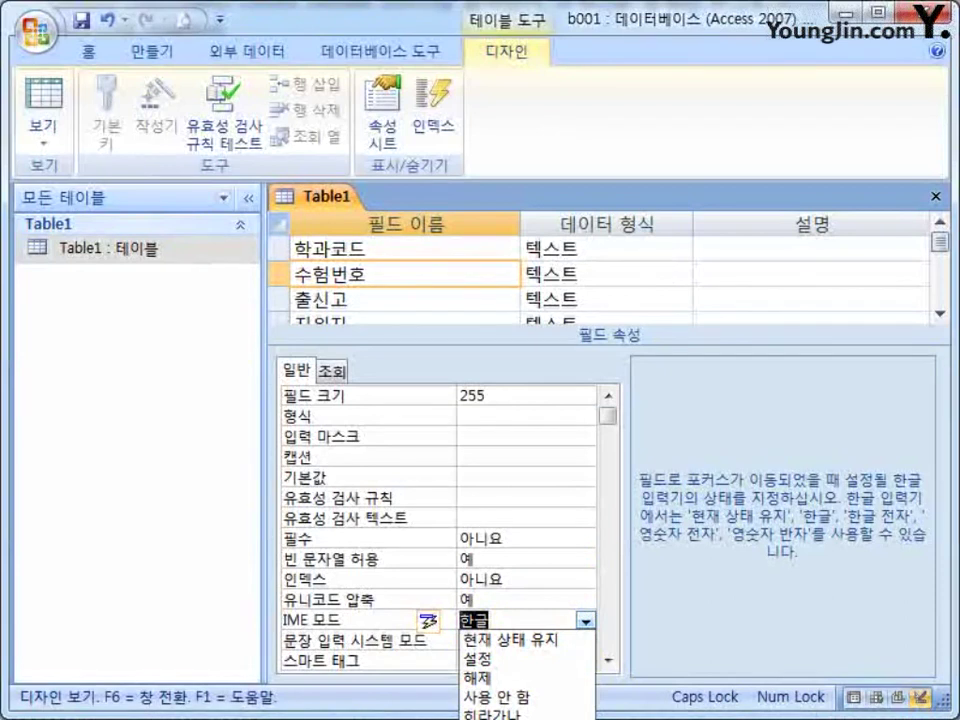
pyautogui.click(525, 716)
# Try 영숫자 전자 for 수험번호, then switch its IME mode back to 영숫자 반자.
pyautogui.click(549, 619)
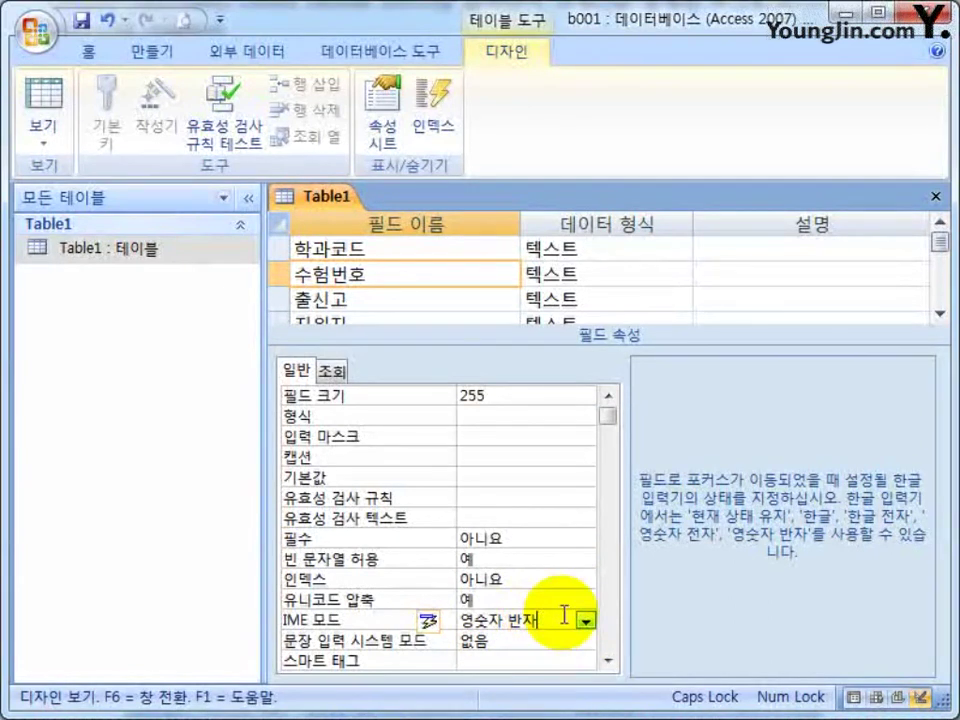
pyautogui.click(586, 621)
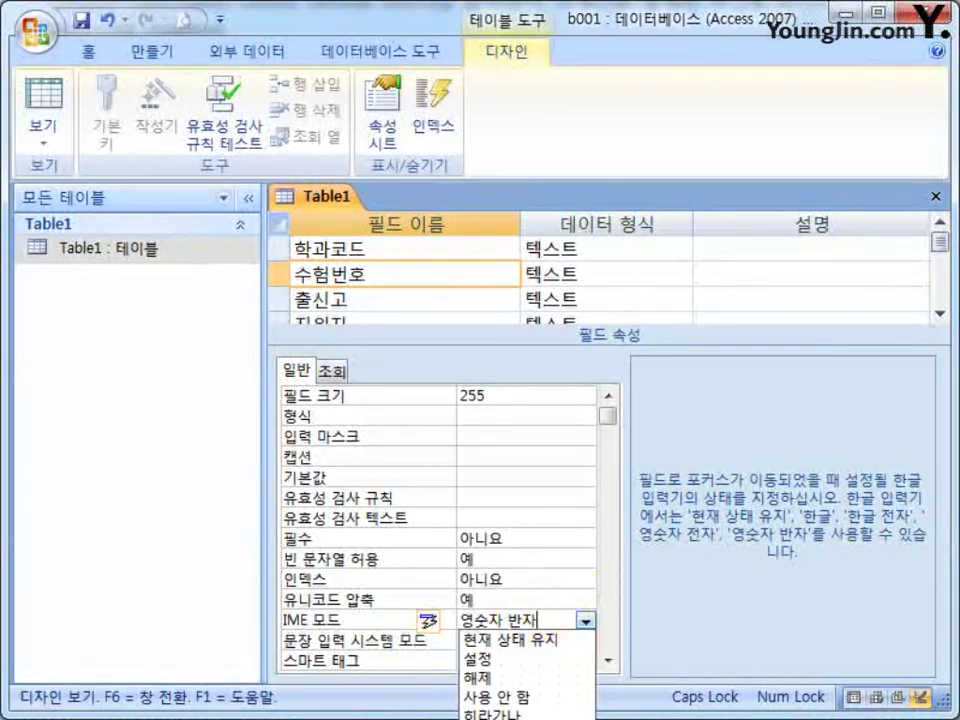
pyautogui.click(576, 690)
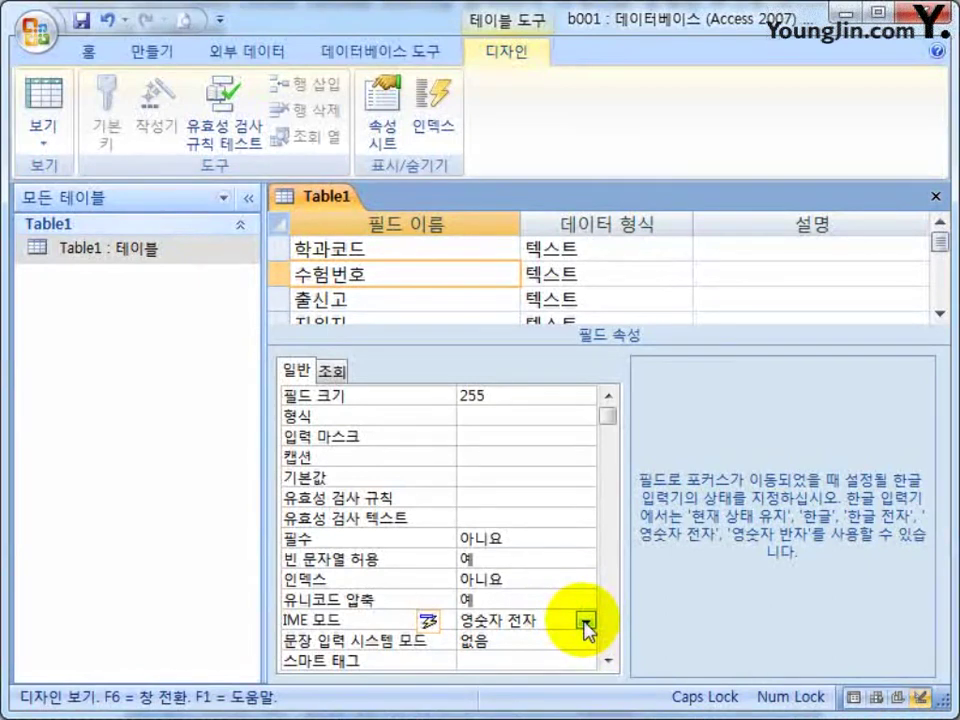
pyautogui.click(586, 623)
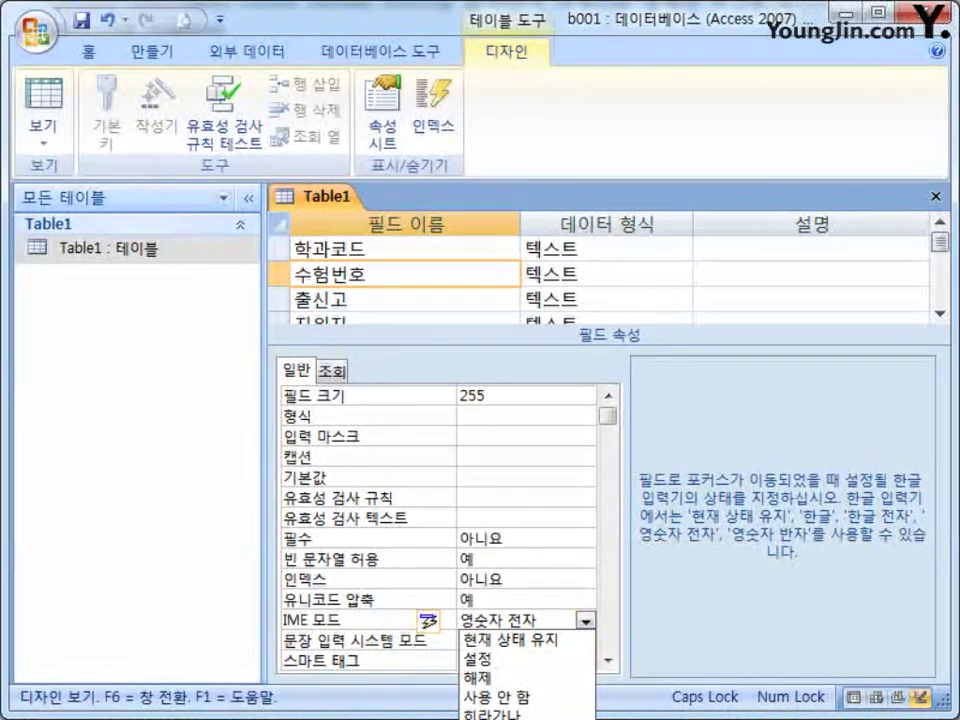
pyautogui.press('Down')
pyautogui.press('Return')
pyautogui.click(557, 636)
pyautogui.click(551, 621)
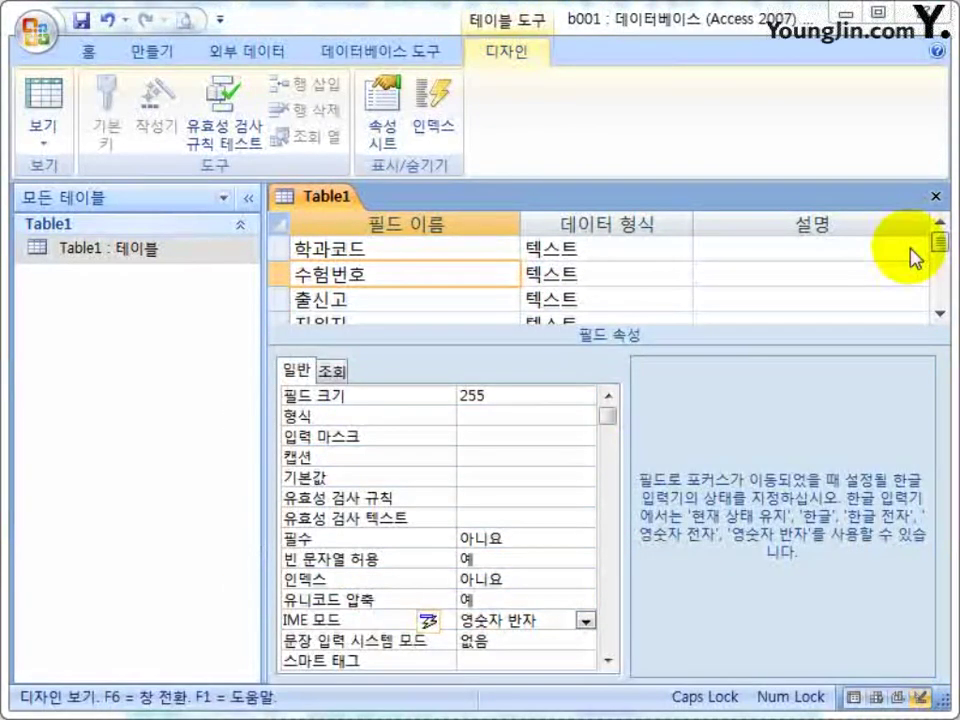
# Save the Table1 design changes and reopen its datasheet.
pyautogui.click(935, 196)
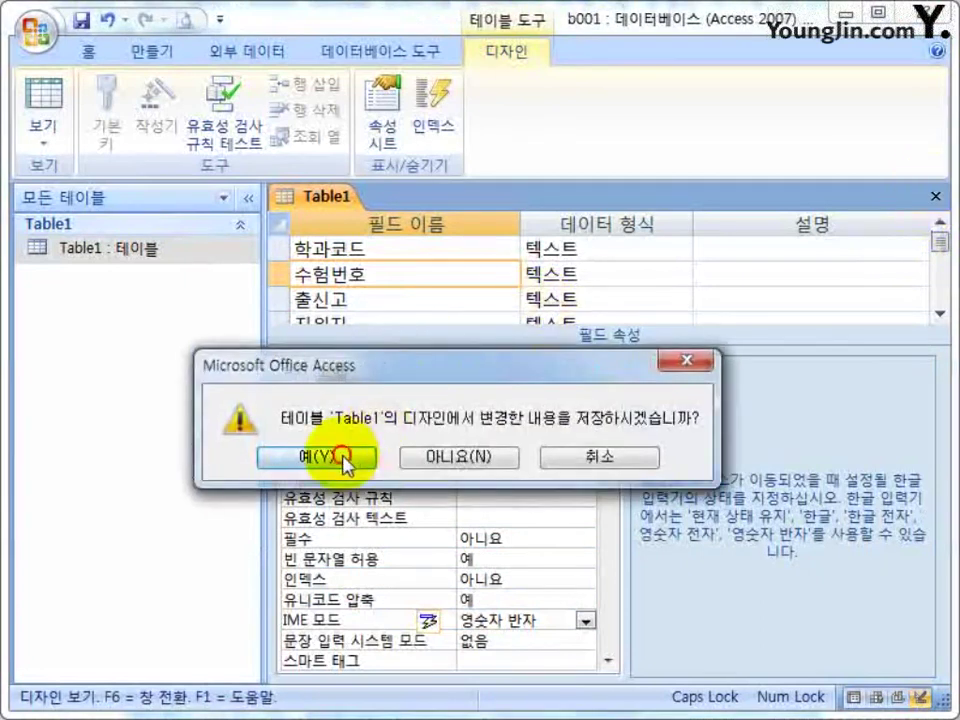
pyautogui.click(343, 452)
pyautogui.doubleClick(101, 250)
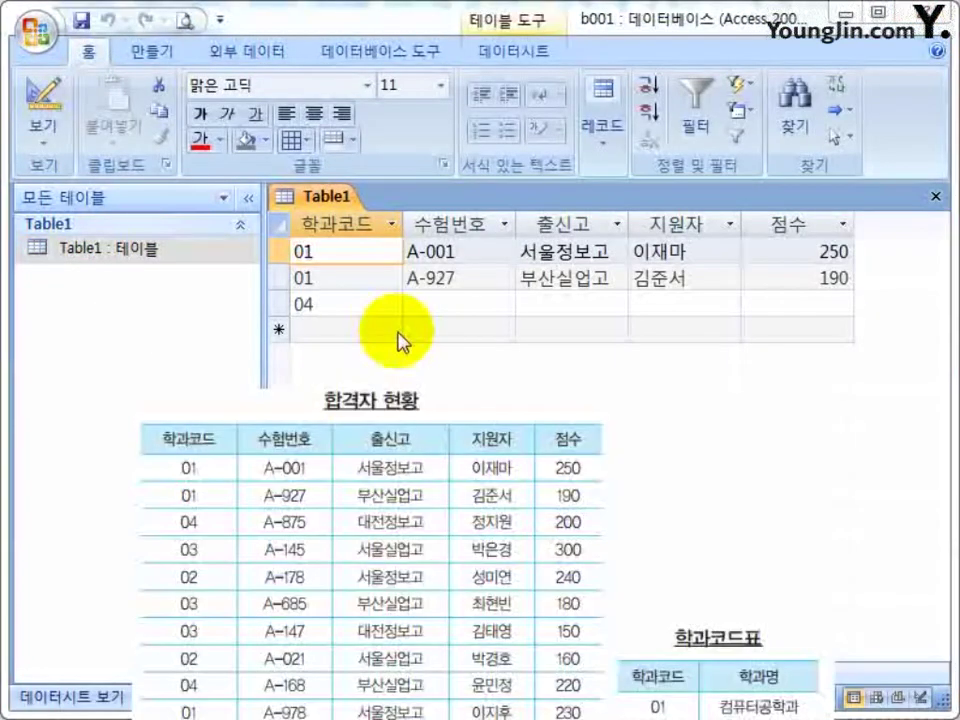
# Enter the third record: A-875, 대전정보고, the applicant's name, score 200.
pyautogui.click(452, 301)
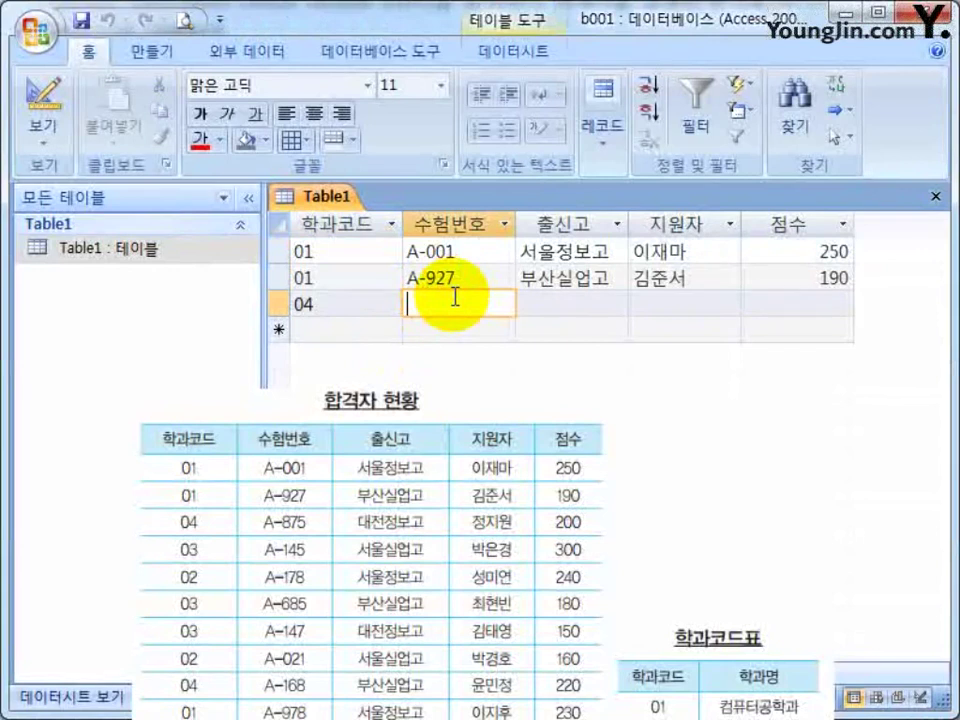
pyautogui.write('A-')
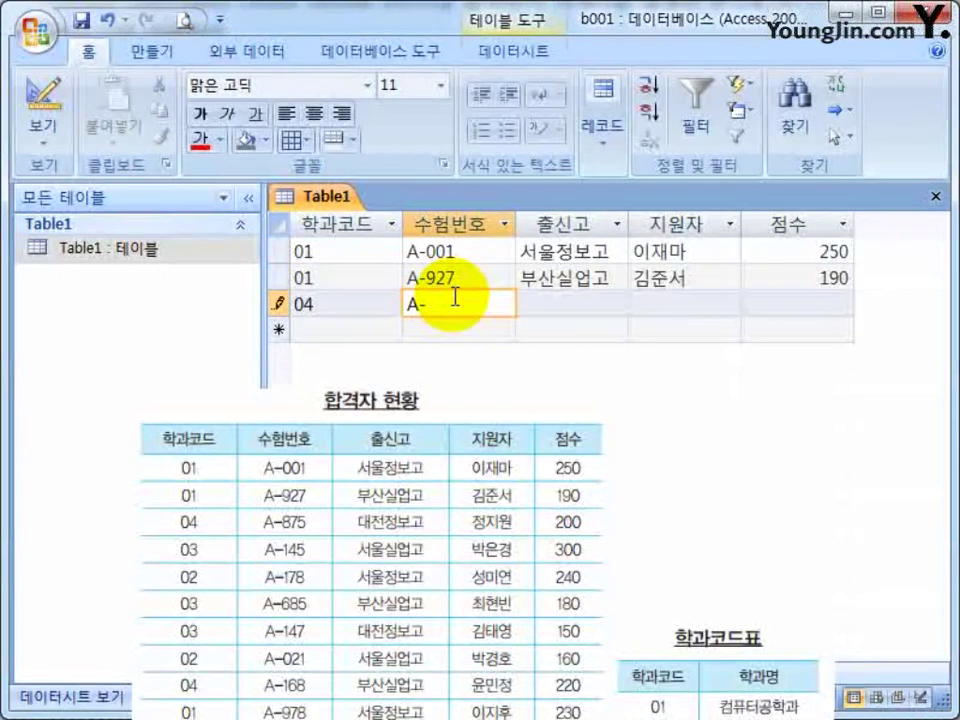
pyautogui.write('875')
pyautogui.press('Tab')
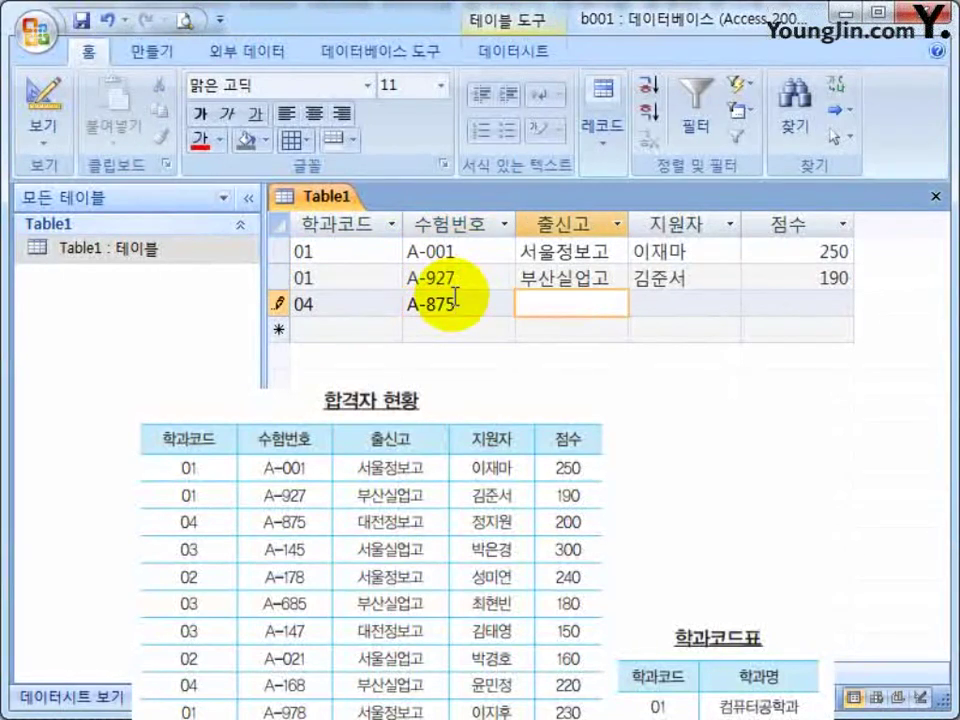
pyautogui.write('대전')
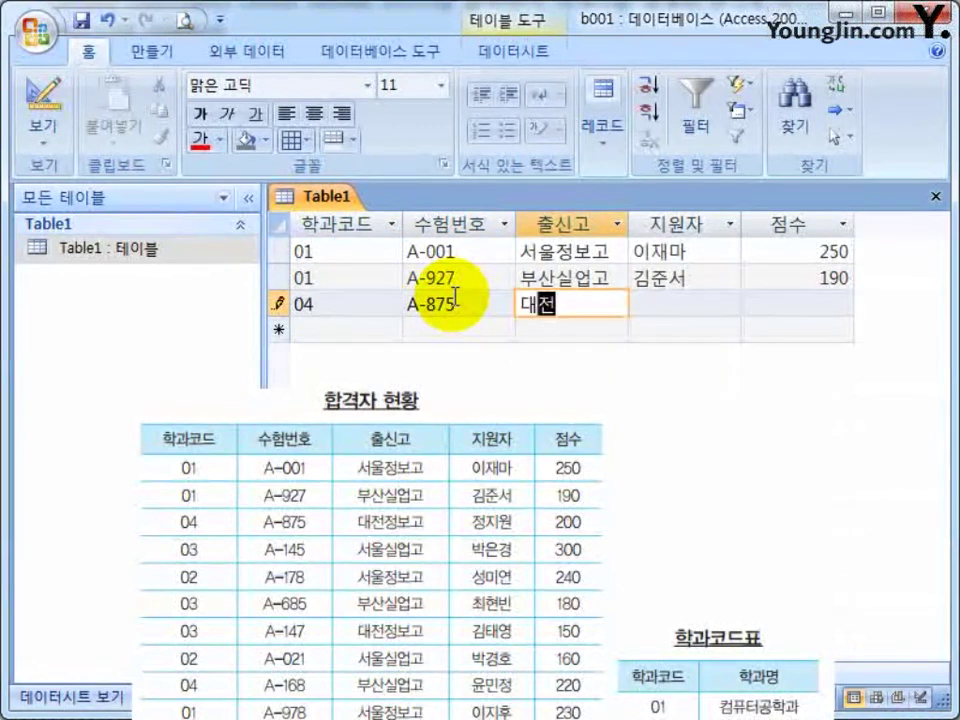
pyautogui.write('정보고')
pyautogui.press('Tab')
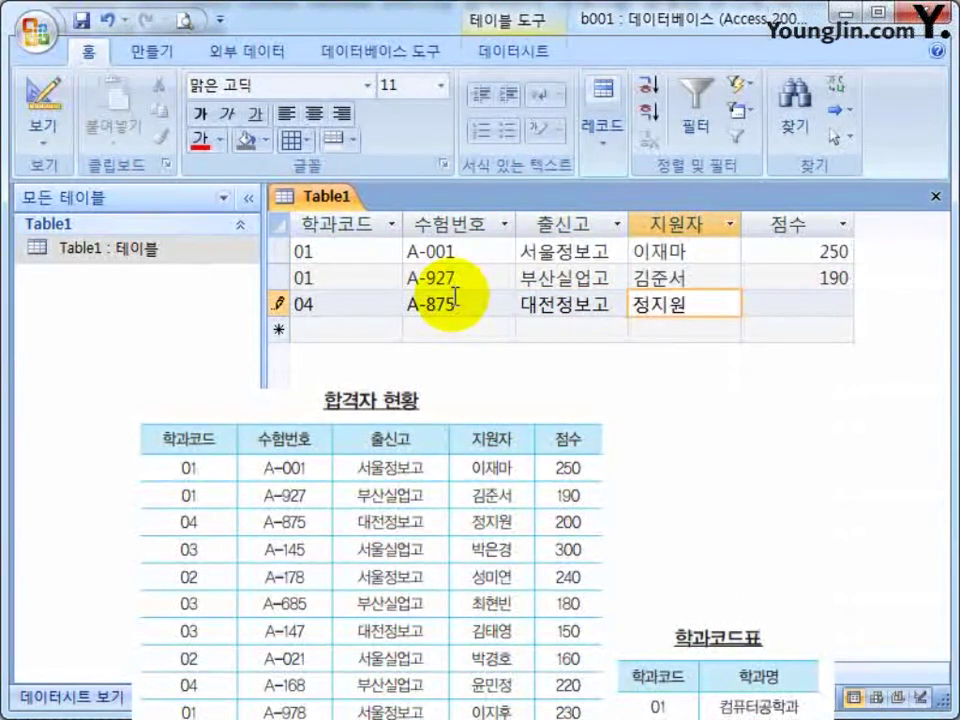
pyautogui.press('Tab')
pyautogui.write('200')
pyautogui.press('Tab')
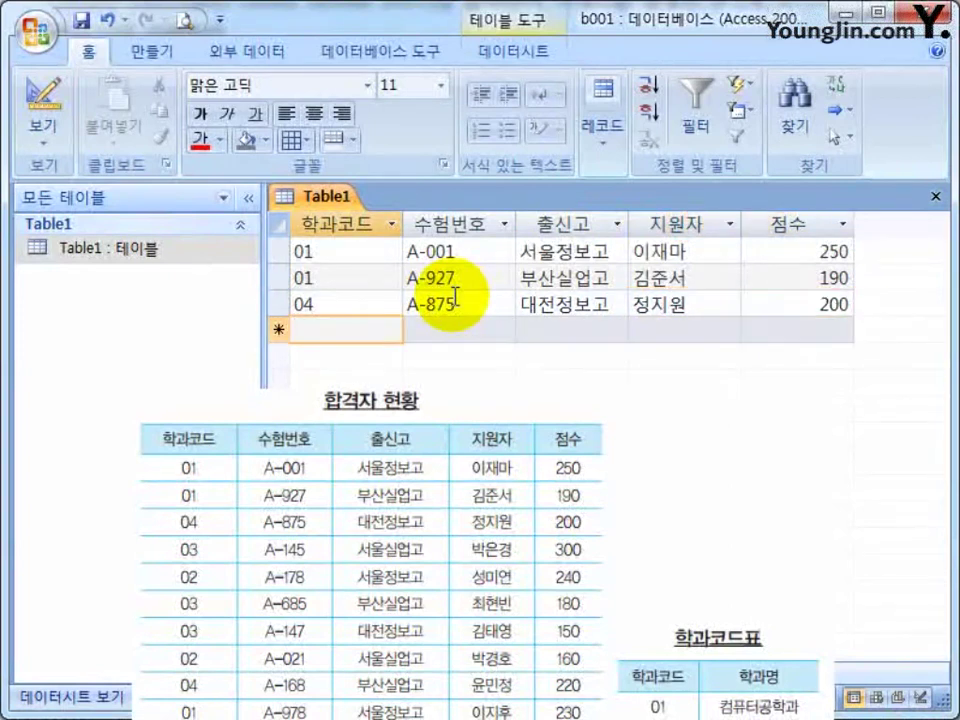
# Enter the fourth record (03, A-145, 서울실업고, applicant's name, 300) and close the datasheet.
pyautogui.write('03')
pyautogui.press('Tab')
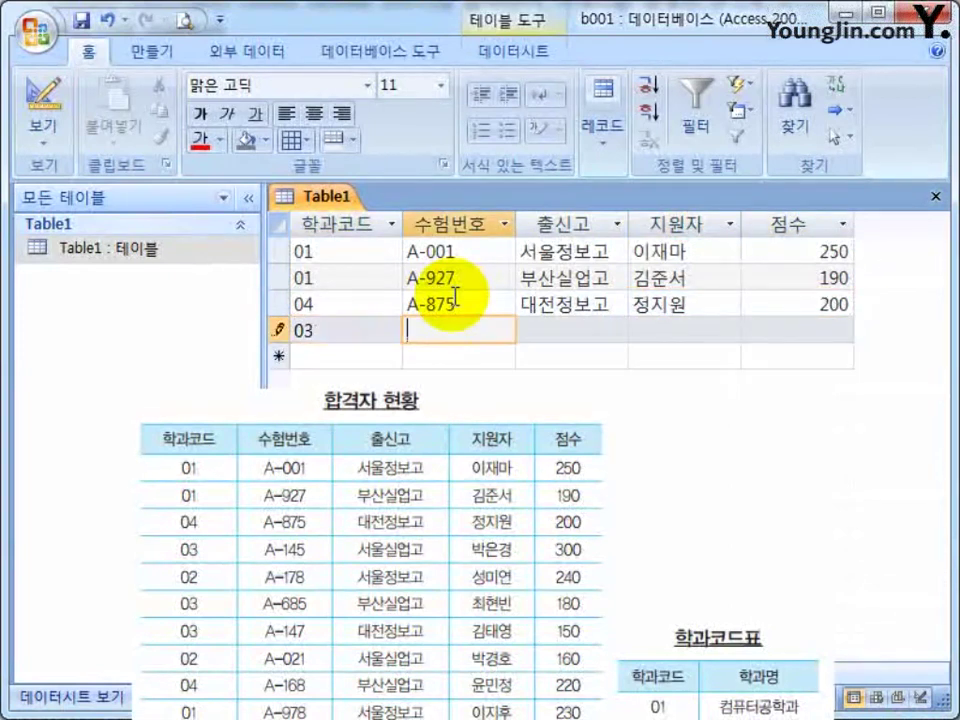
pyautogui.write('A-145')
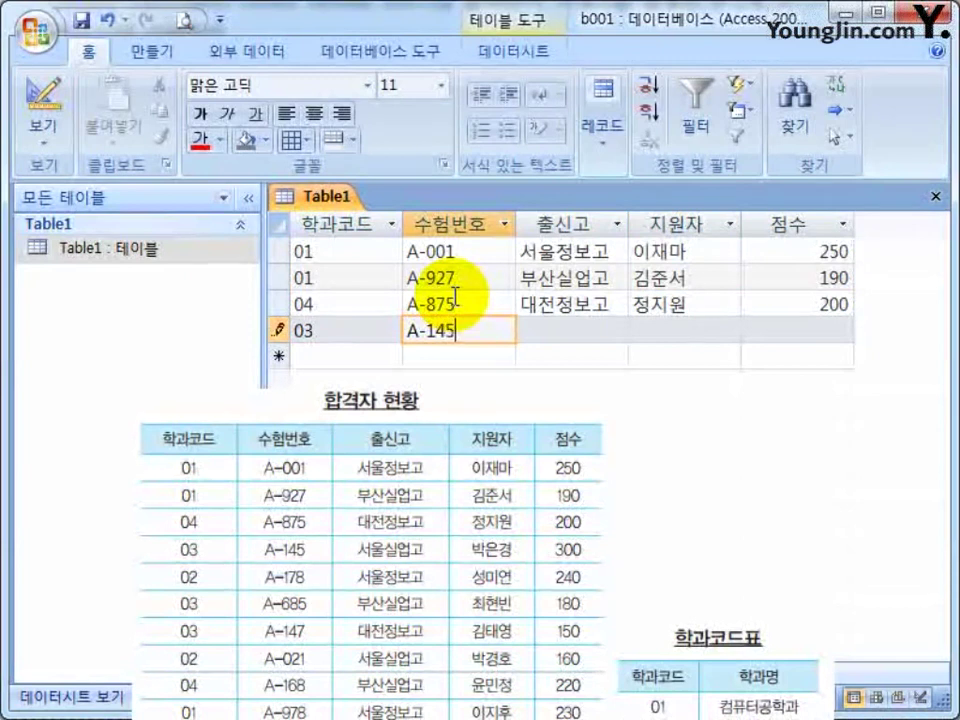
pyautogui.press('Tab')
pyautogui.write('서울실업고')
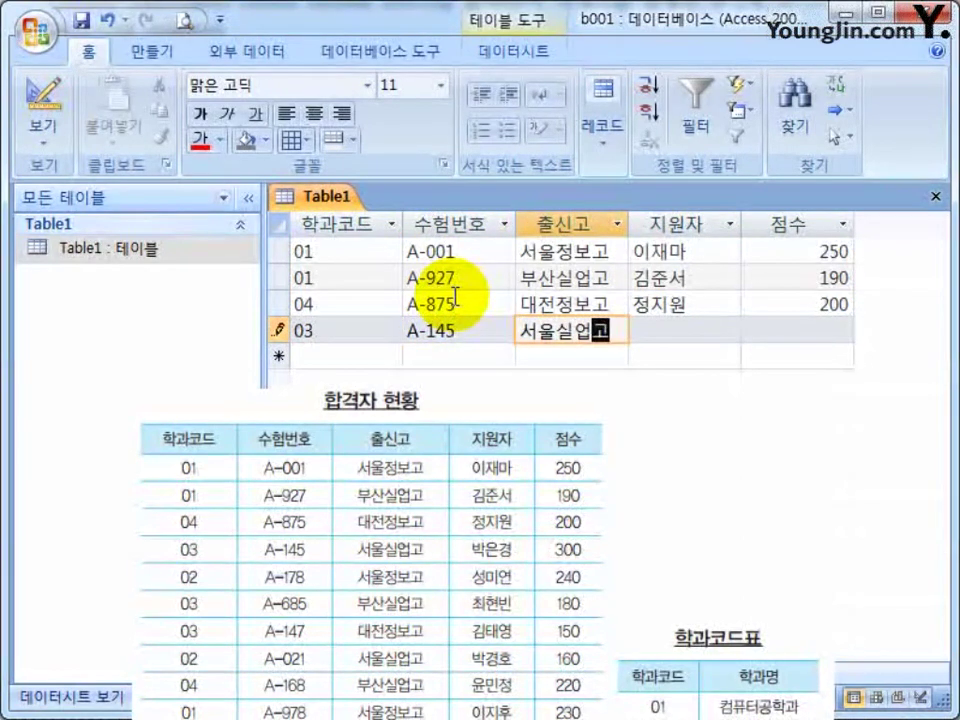
pyautogui.press('Tab')
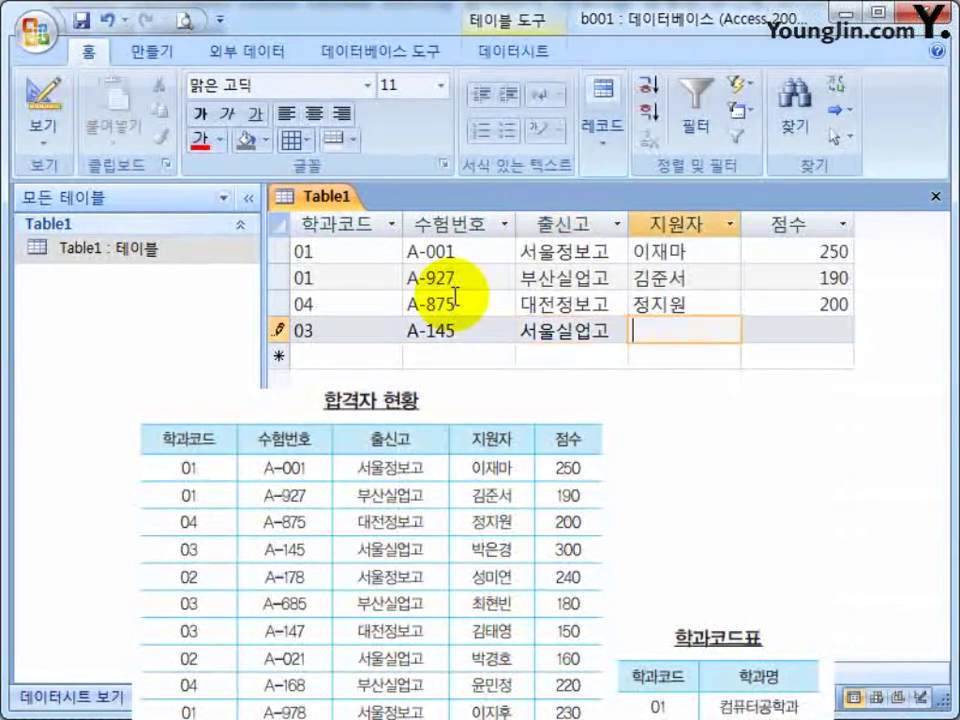
pyautogui.press('Tab')
pyautogui.write('300')
pyautogui.press('Tab')
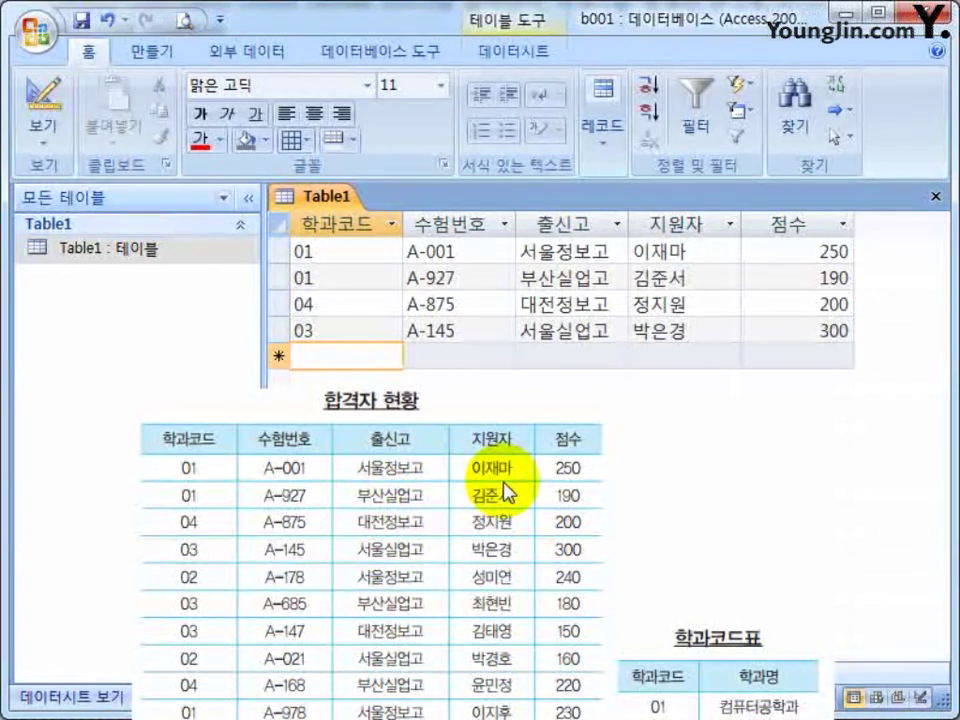
pyautogui.moveTo(505, 490); pyautogui.dragTo(2, 266)
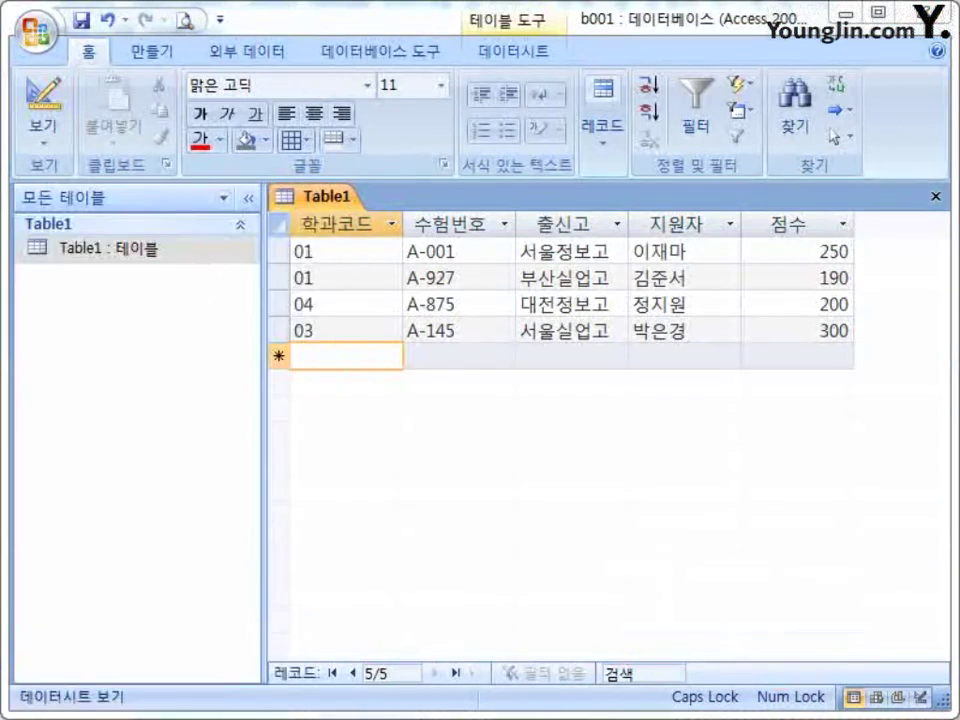
pyautogui.click(936, 196)
# Create a new table in Design View with text fields 학과코드 and 학과명.
pyautogui.click(129, 358)
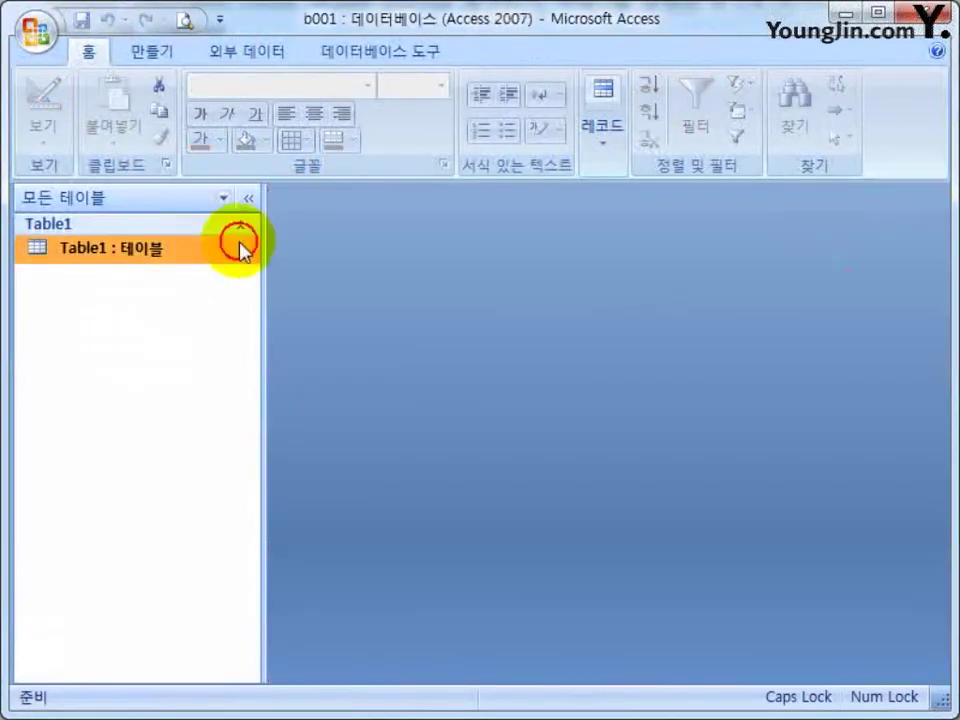
pyautogui.click(150, 53)
pyautogui.click(197, 98)
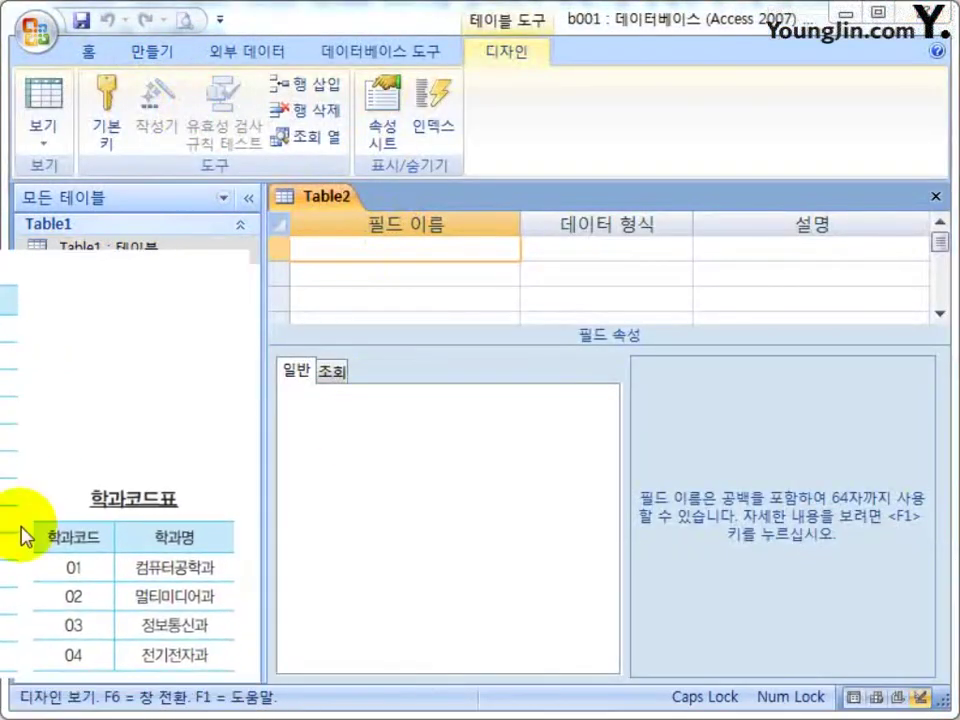
pyautogui.click(401, 249)
pyautogui.write('러ㅏ학과코드')
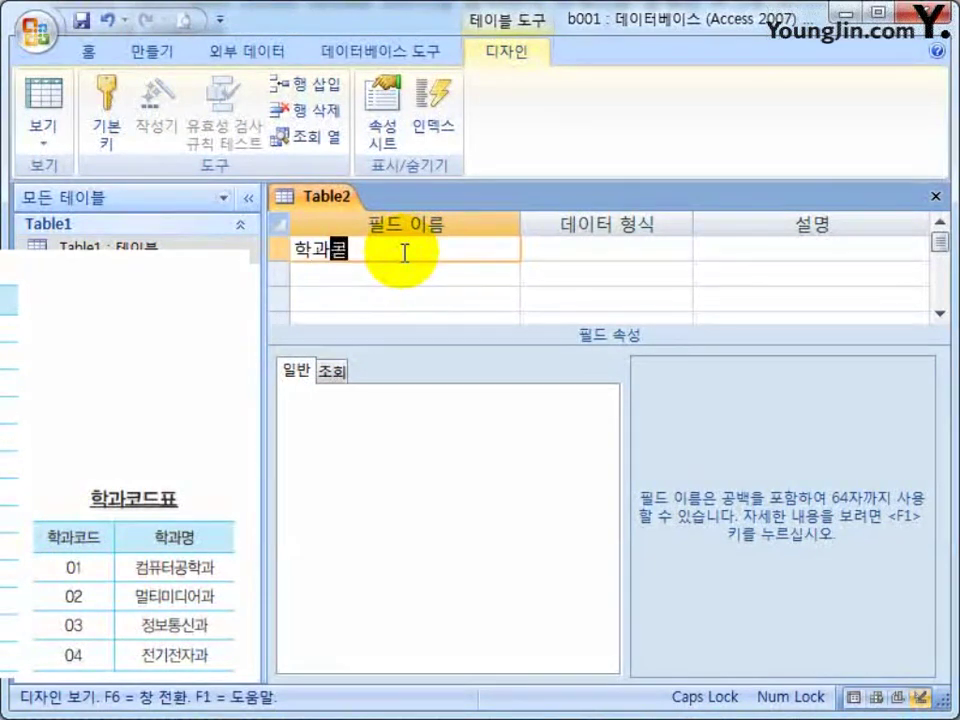
pyautogui.press('Tab')
pyautogui.press('Tab')
pyautogui.press('Tab')
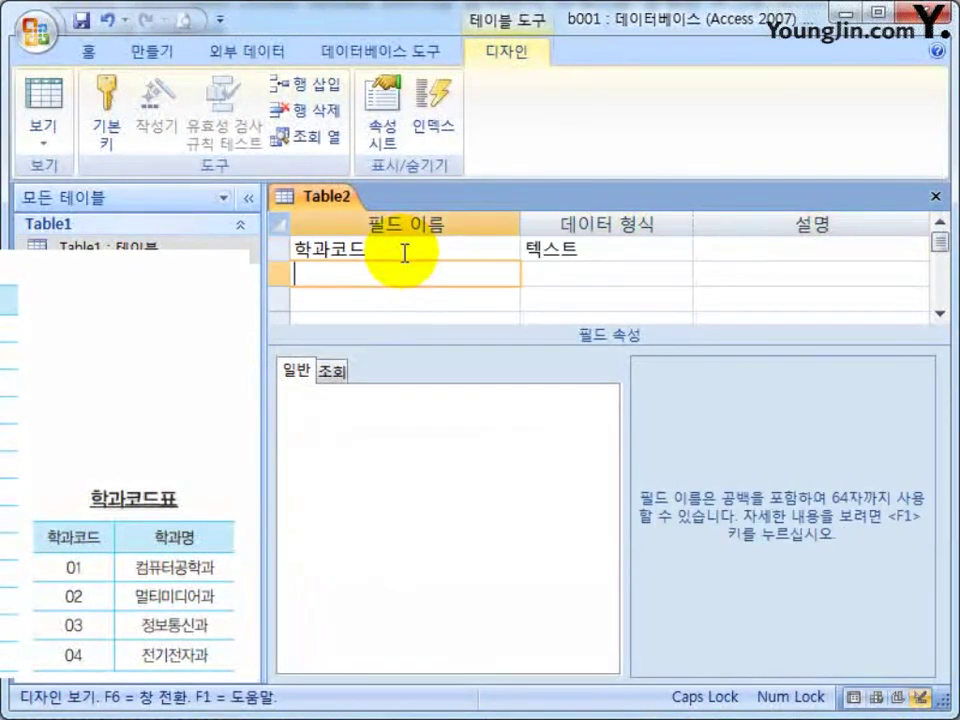
pyautogui.write('학과명')
pyautogui.press('Tab')
pyautogui.press('Tab')
pyautogui.press('Tab')
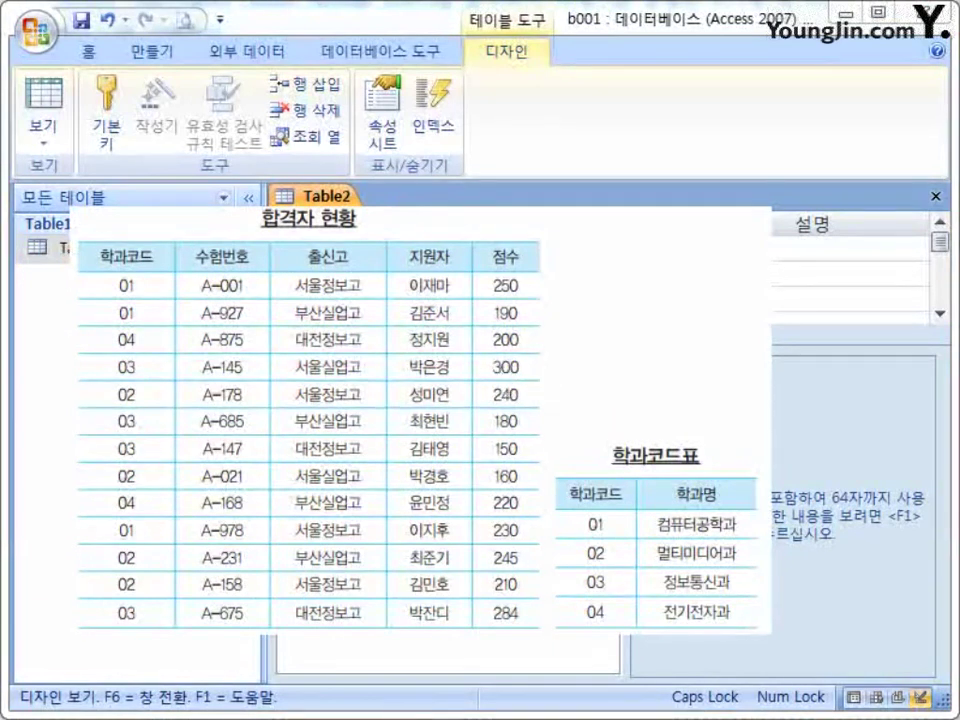
pyautogui.moveTo(85, 236); pyautogui.dragTo(158, 268)
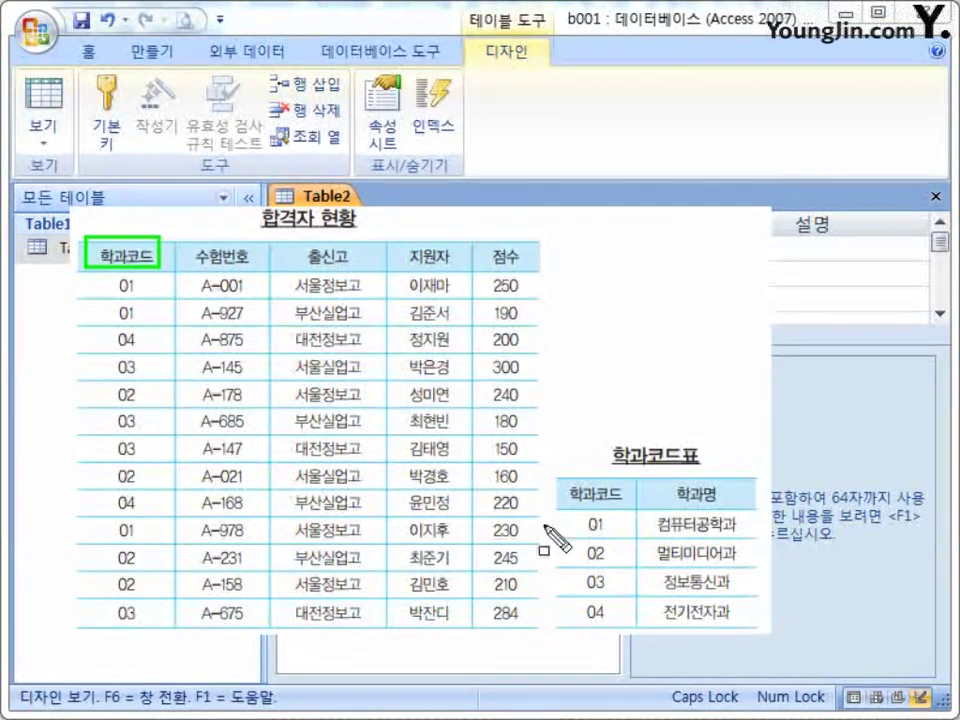
pyautogui.moveTo(561, 467)
pyautogui.mouseDown()
pyautogui.moveTo(562, 514)
pyautogui.moveTo(622, 510)
pyautogui.mouseUp()
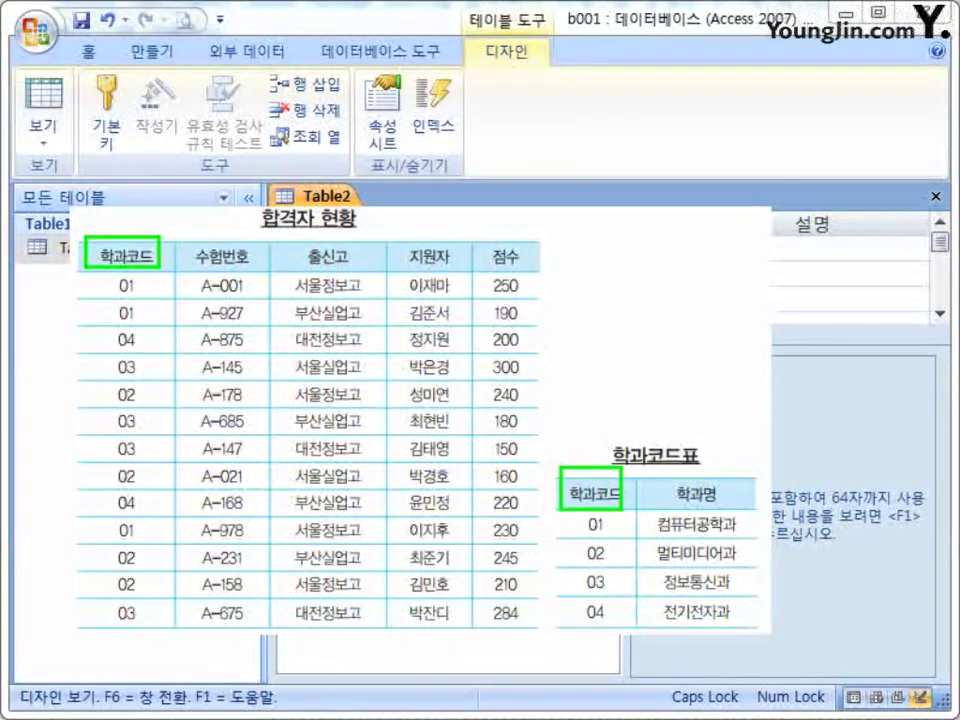
pyautogui.moveTo(121, 218)
pyautogui.mouseDown()
pyautogui.moveTo(583, 218)
pyautogui.moveTo(581, 456)
pyautogui.mouseUp()
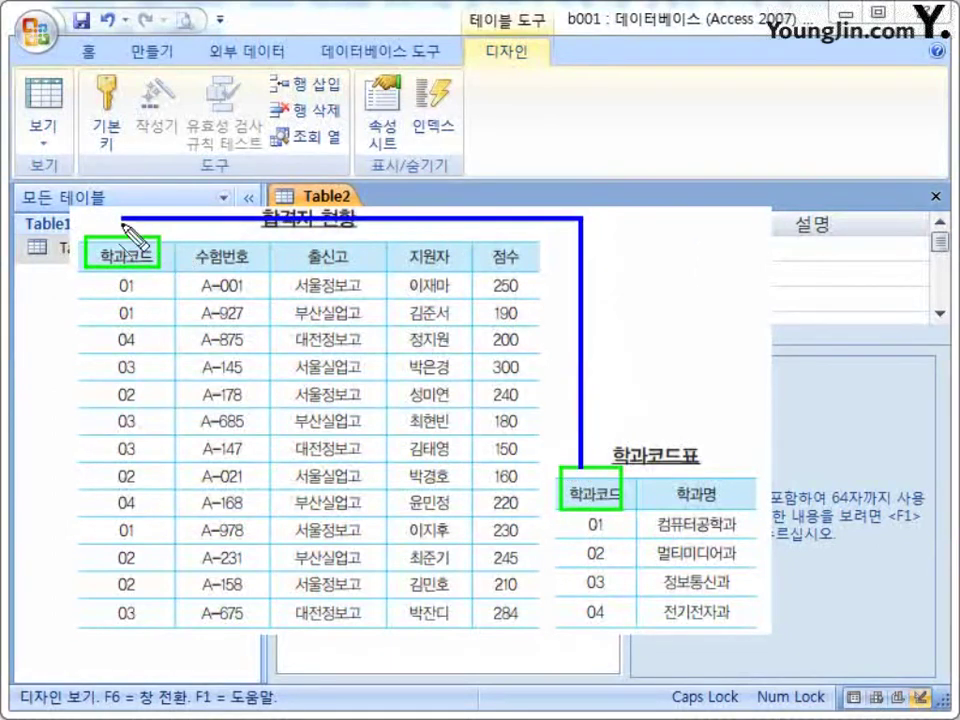
pyautogui.moveTo(118, 219); pyautogui.dragTo(119, 240)
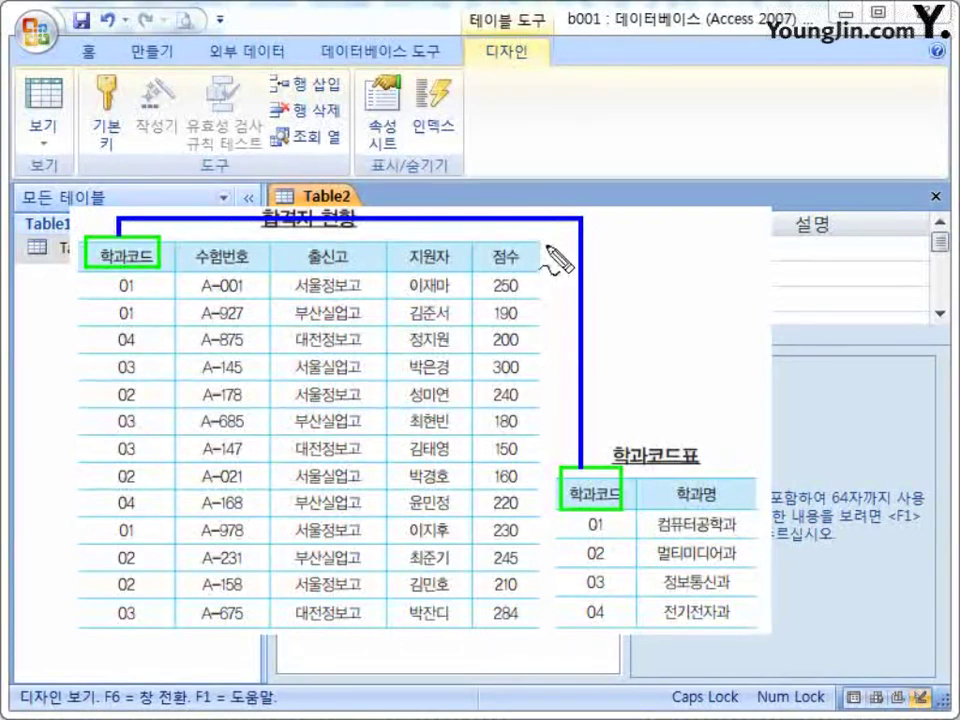
pyautogui.moveTo(552, 248)
pyautogui.mouseDown()
pyautogui.moveTo(587, 251)
pyautogui.moveTo(557, 245)
pyautogui.moveTo(575, 270)
pyautogui.moveTo(580, 333)
pyautogui.mouseUp()
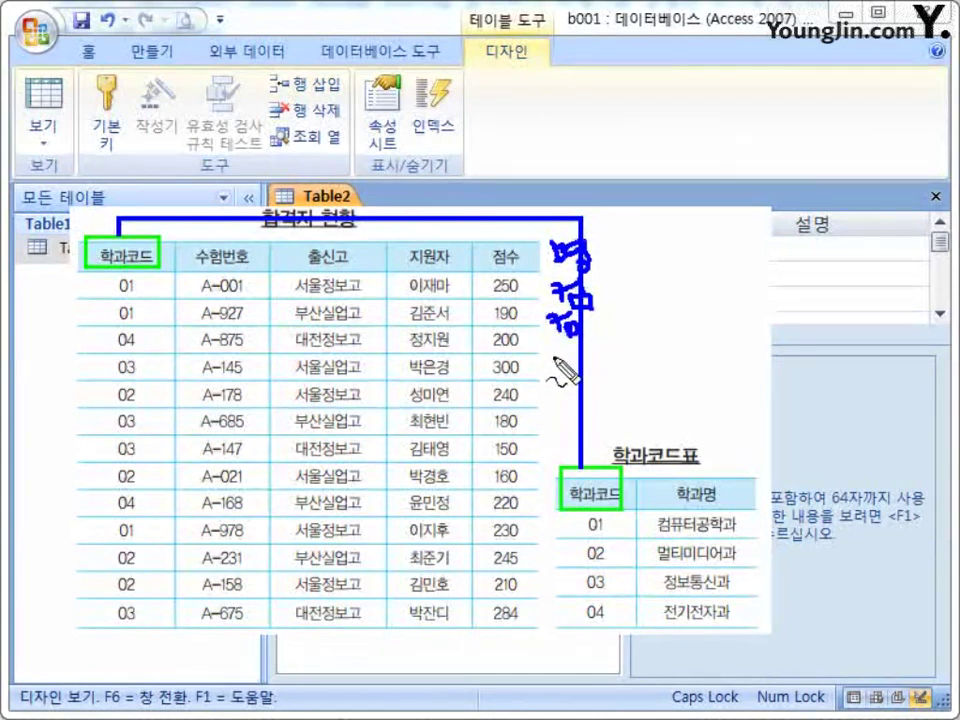
pyautogui.moveTo(560, 350)
pyautogui.mouseDown()
pyautogui.moveTo(574, 376)
pyautogui.moveTo(606, 350)
pyautogui.moveTo(615, 372)
pyautogui.mouseUp()
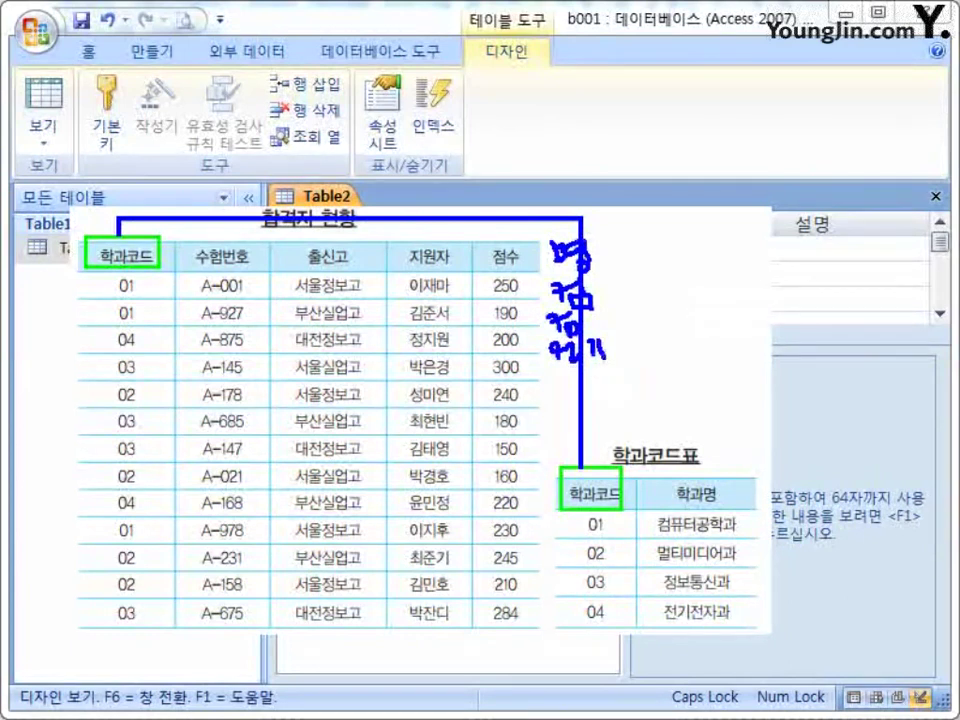
pyautogui.press('Escape')
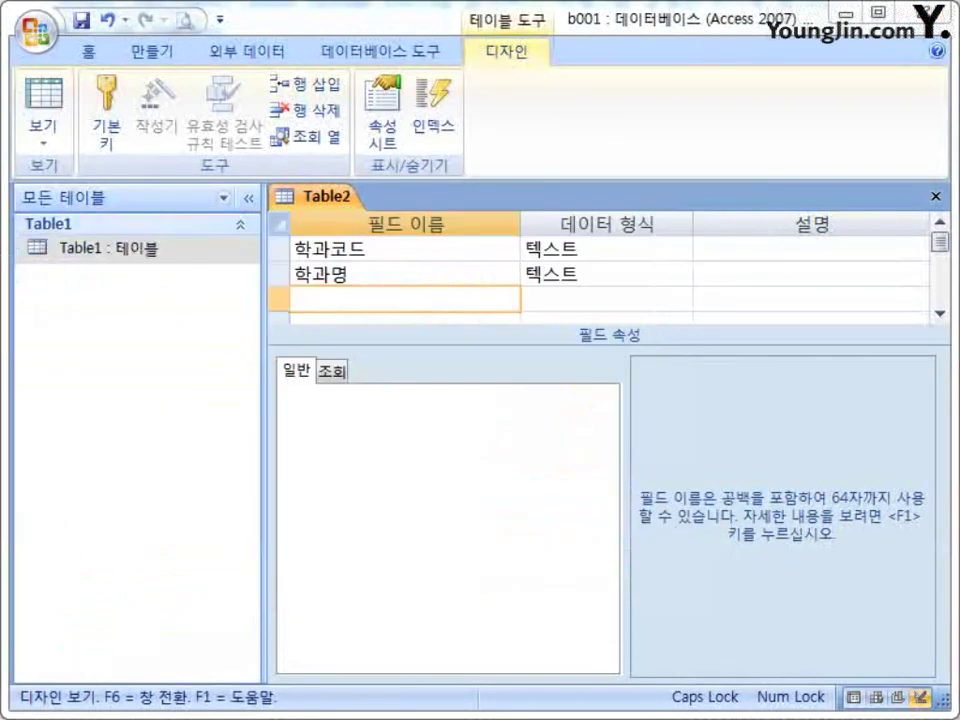
# Set 학과코드 as primary key, save the table as Table2, and open its datasheet.
pyautogui.click(280, 248)
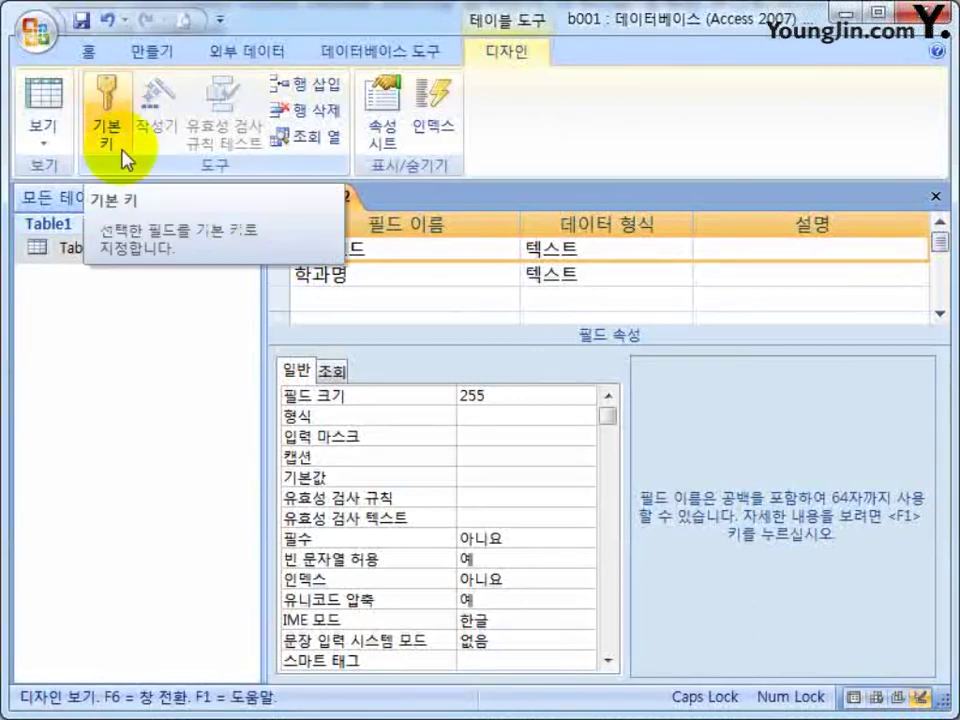
pyautogui.click(108, 112)
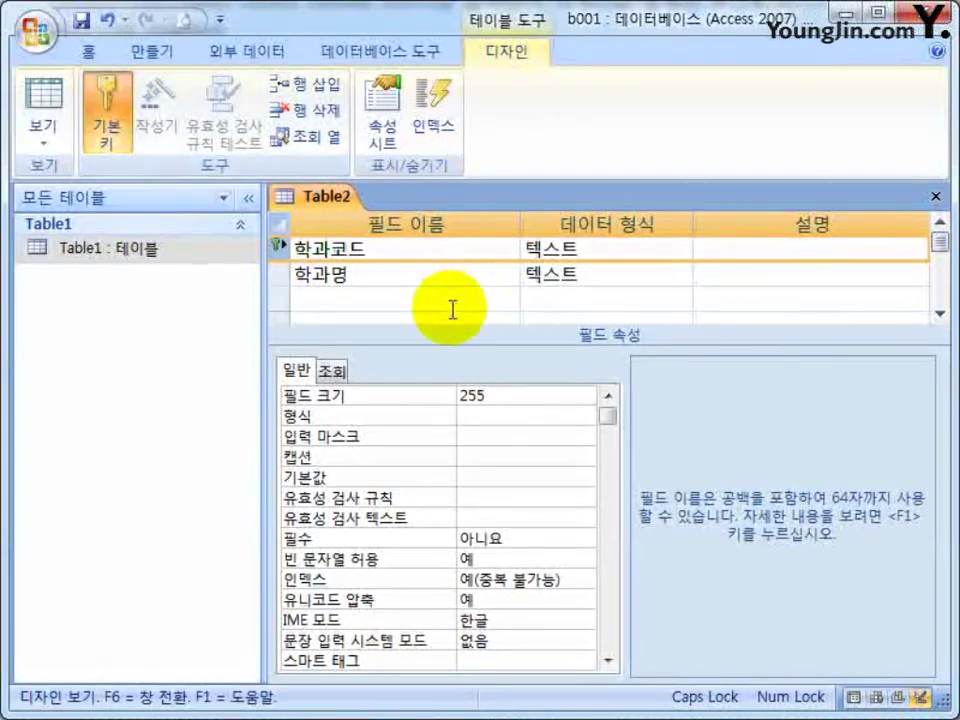
pyautogui.click(936, 196)
pyautogui.click(343, 455)
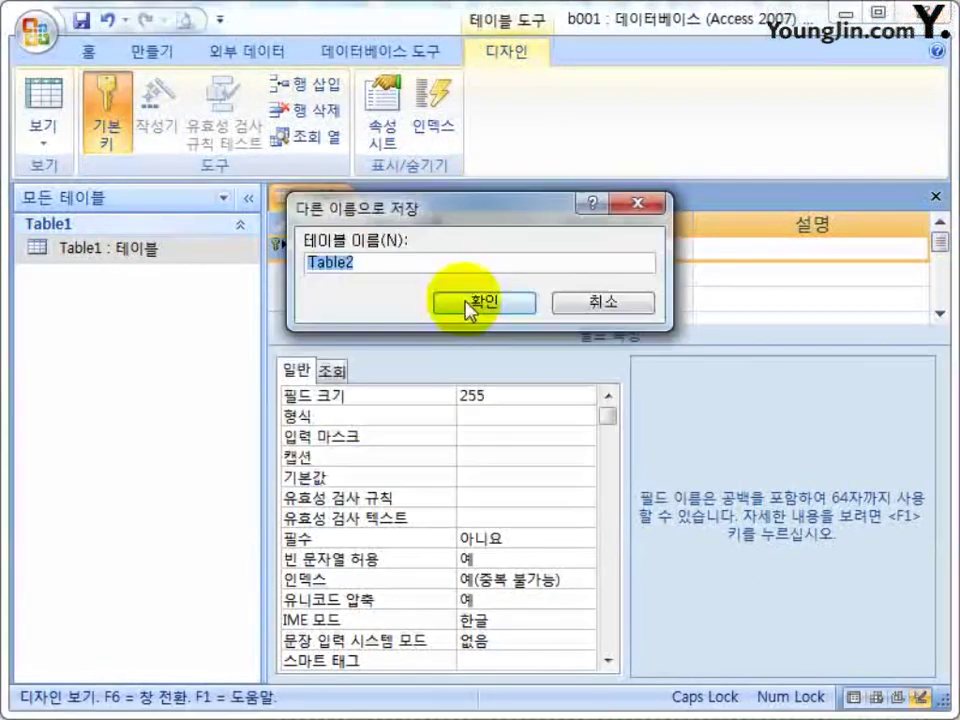
pyautogui.click(455, 298)
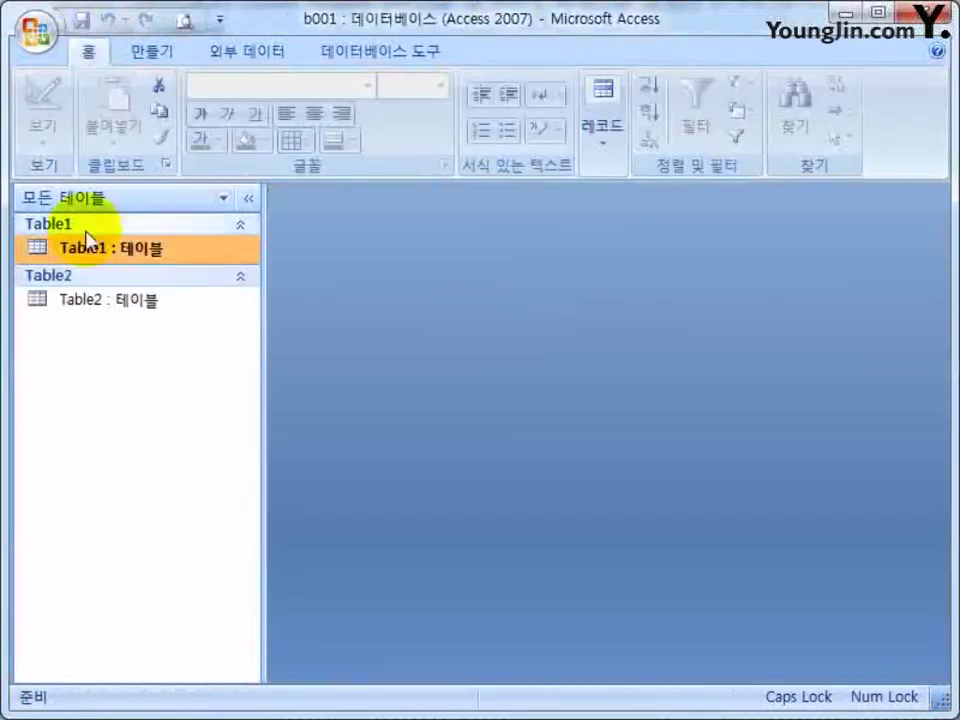
pyautogui.doubleClick(65, 315)
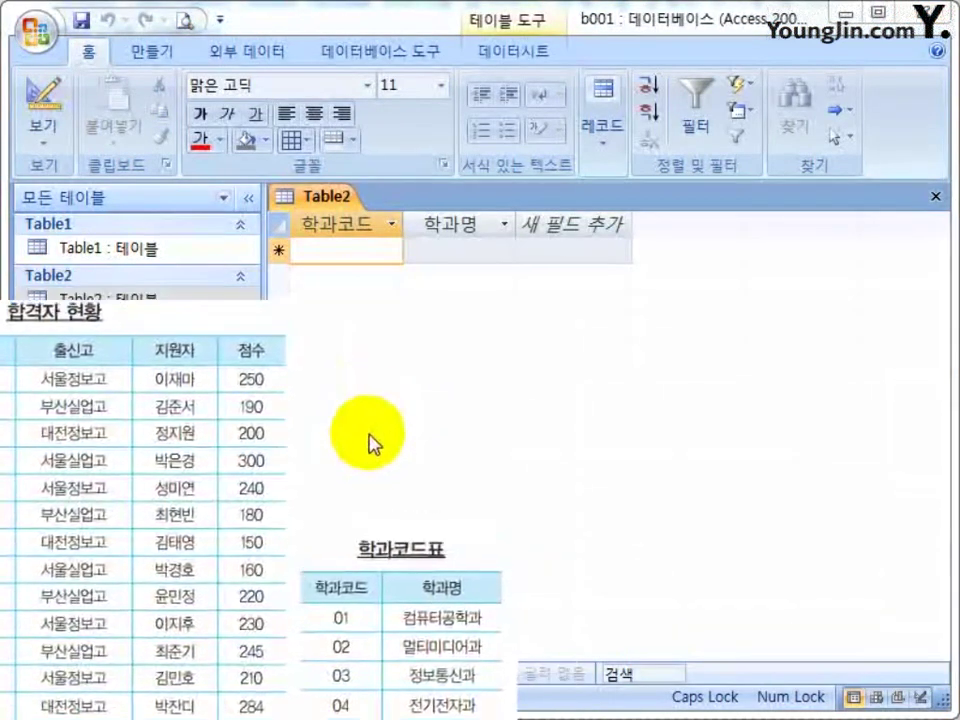
# Enter department records 01 컴퓨터공학과 and 02 멀티미디어과.
pyautogui.click(369, 251)
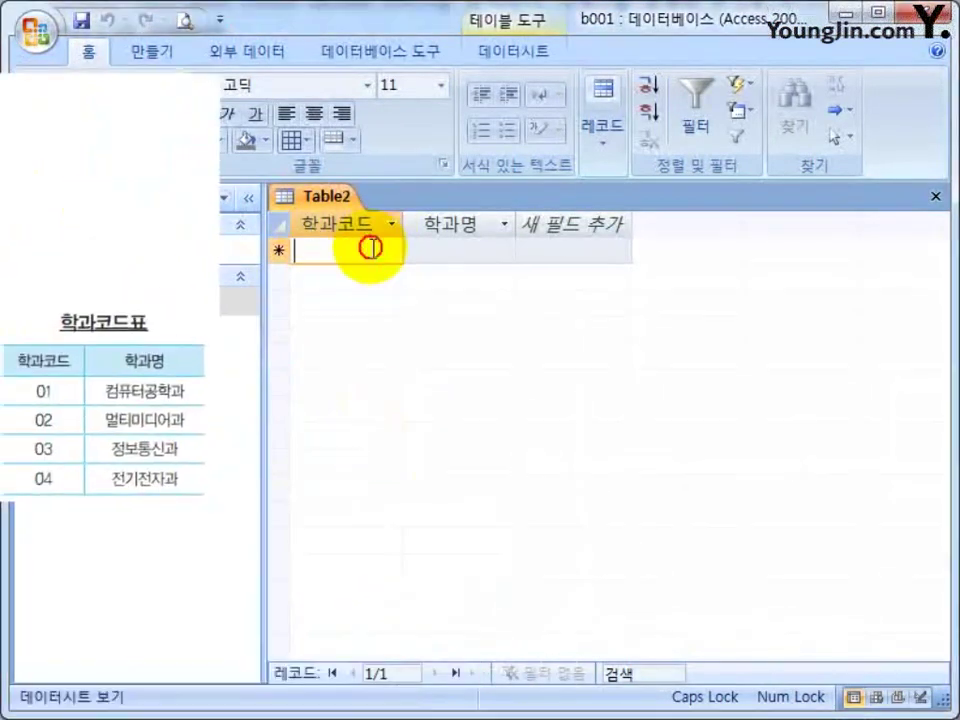
pyautogui.write('01')
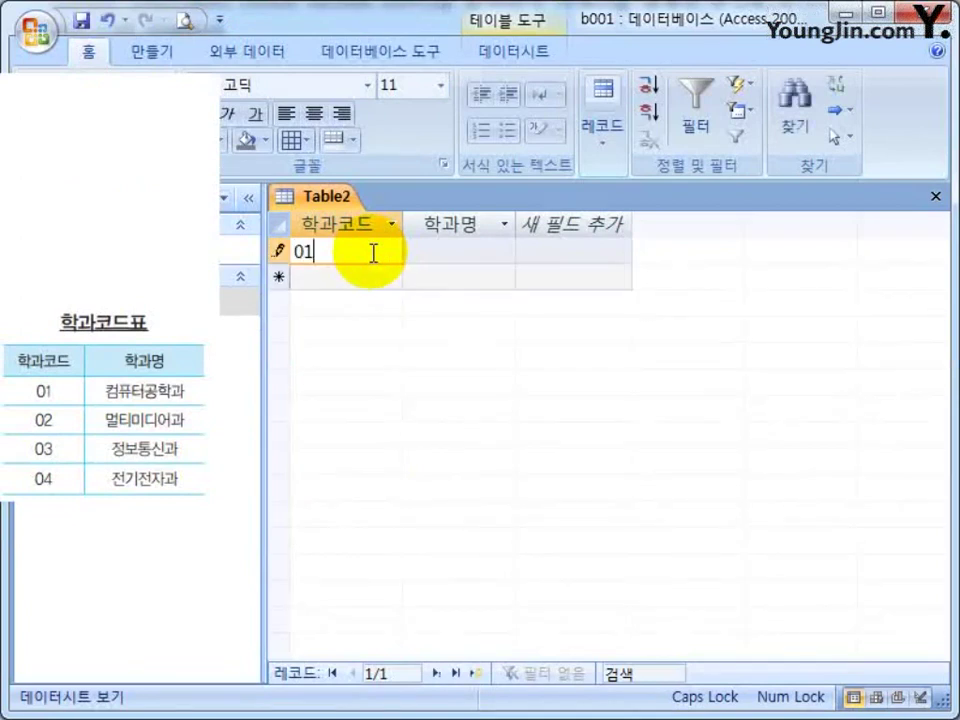
pyautogui.press('Tab')
pyautogui.write('컴퓨터공학과')
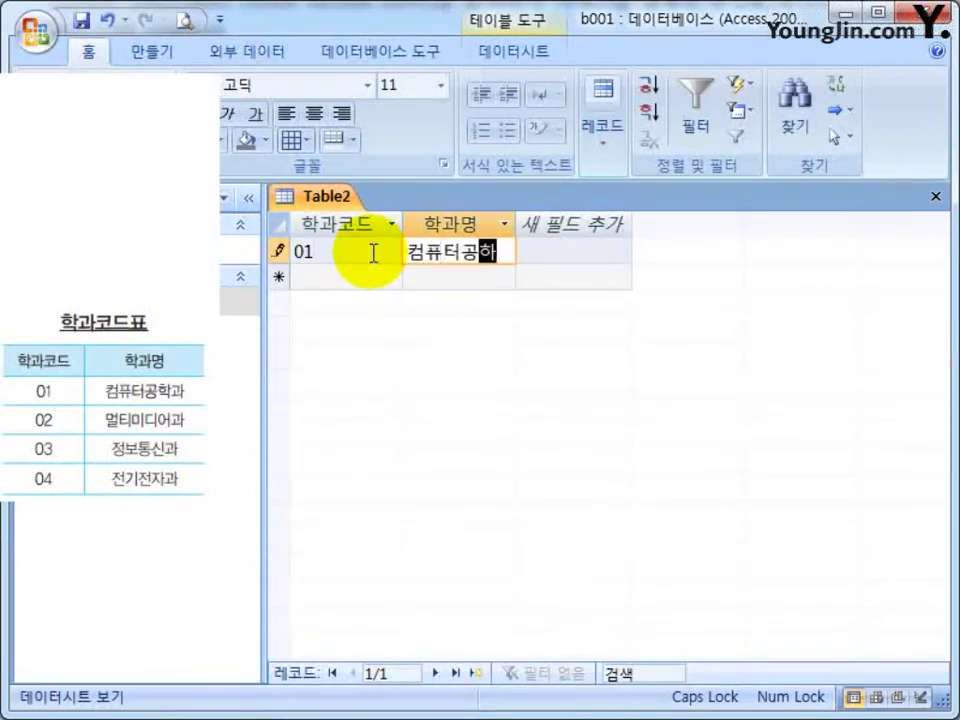
pyautogui.press('Down')
pyautogui.press('Left')
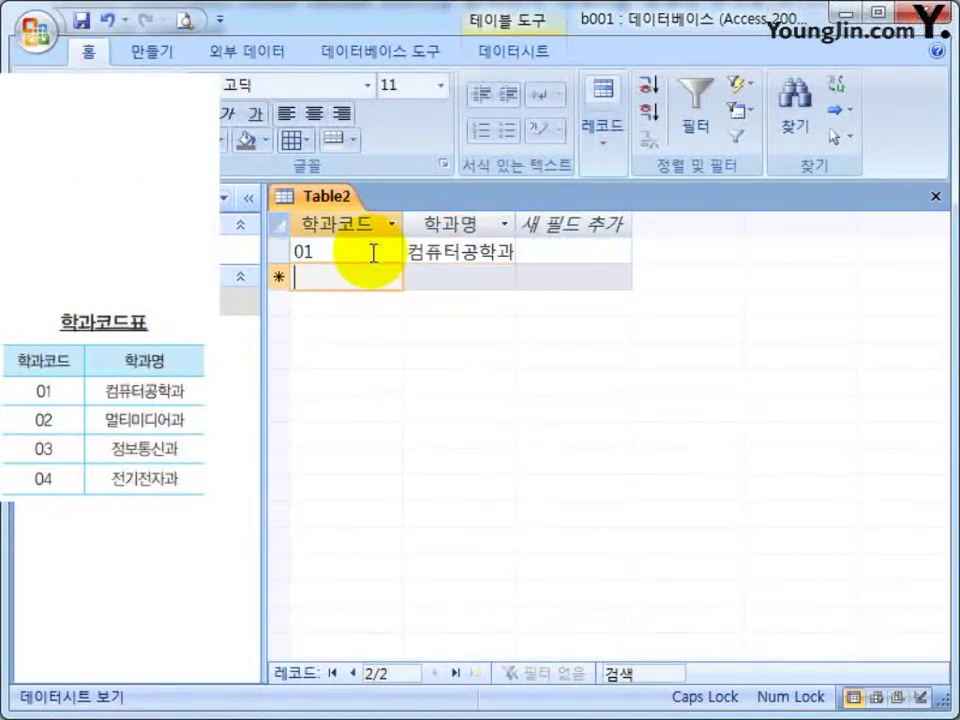
pyautogui.write('-02')
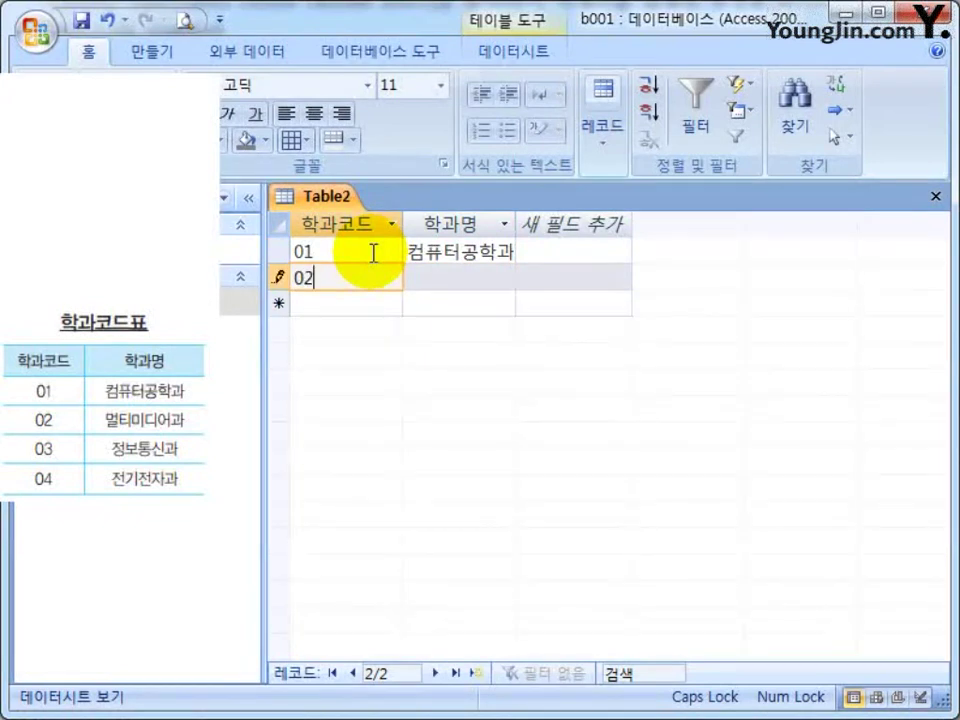
pyautogui.press('Tab')
pyautogui.write('멀티미디어과')
pyautogui.press('Tab')
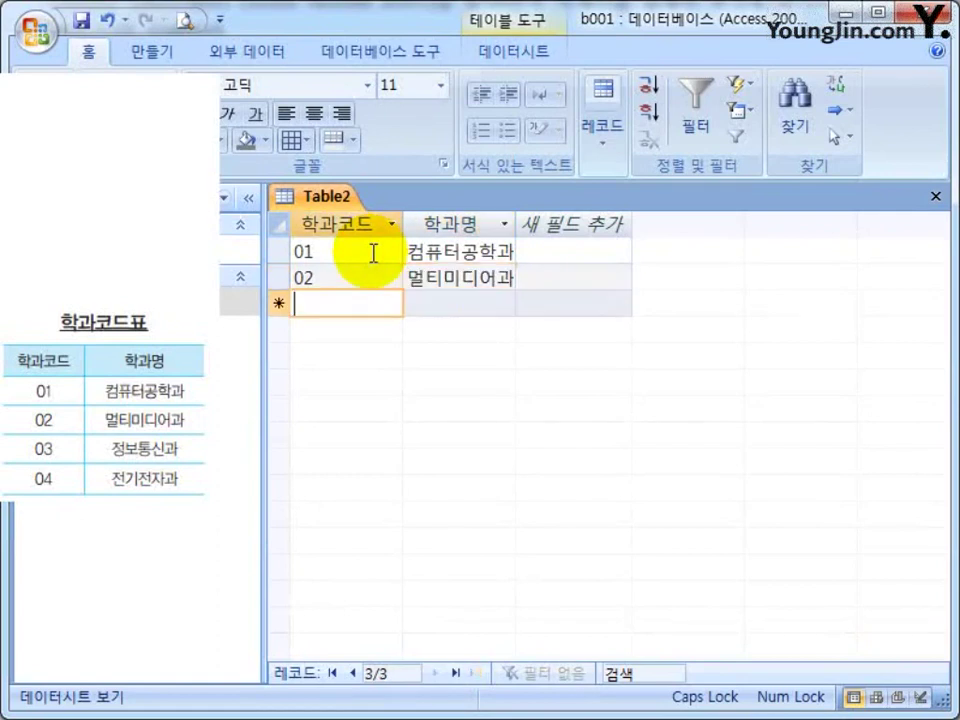
# Enter department records 03 정보통신과 and 04 전기전자과.
pyautogui.write('03')
pyautogui.press('Tab')
pyautogui.write('정보통신과')
pyautogui.press('Tab')
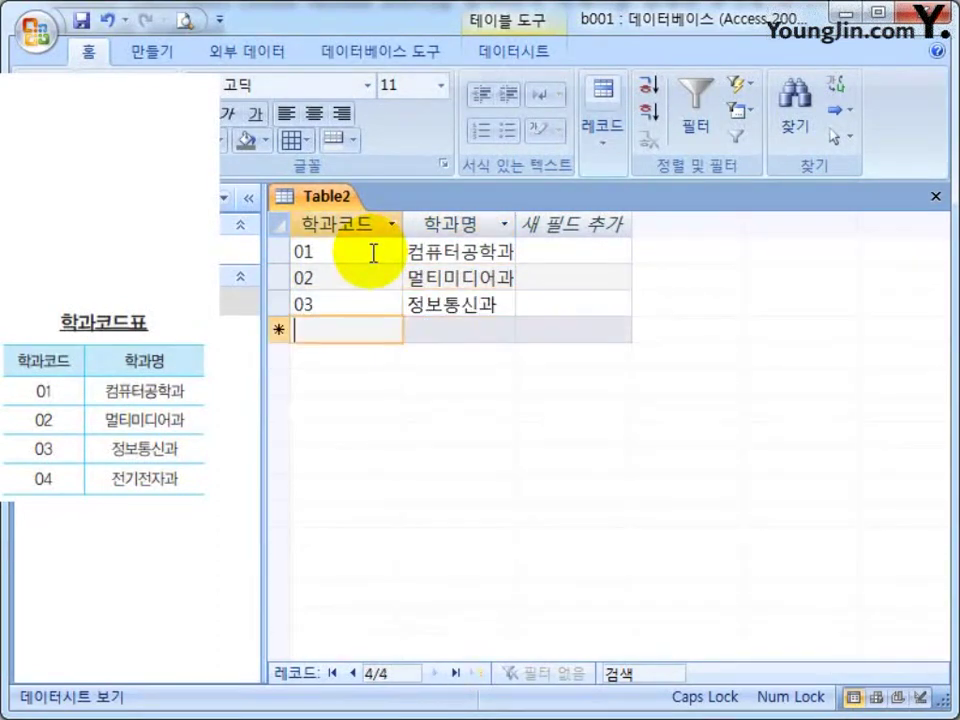
pyautogui.write('04')
pyautogui.press('Tab')
pyautogui.write('전지')
pyautogui.write('전자과')
pyautogui.press('Tab')
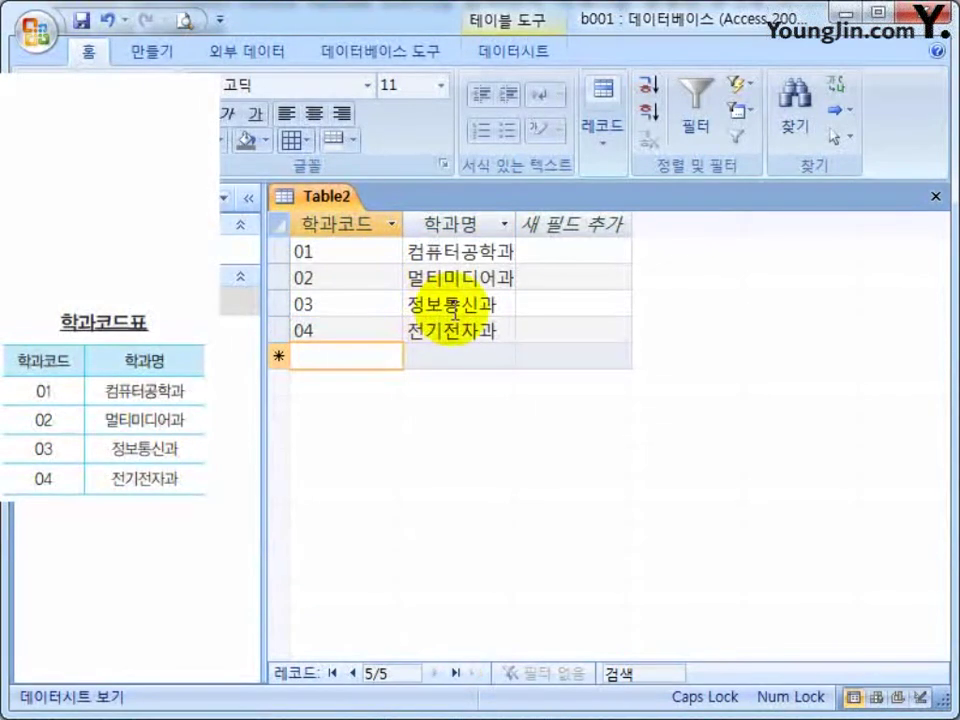
pyautogui.click(342, 221)
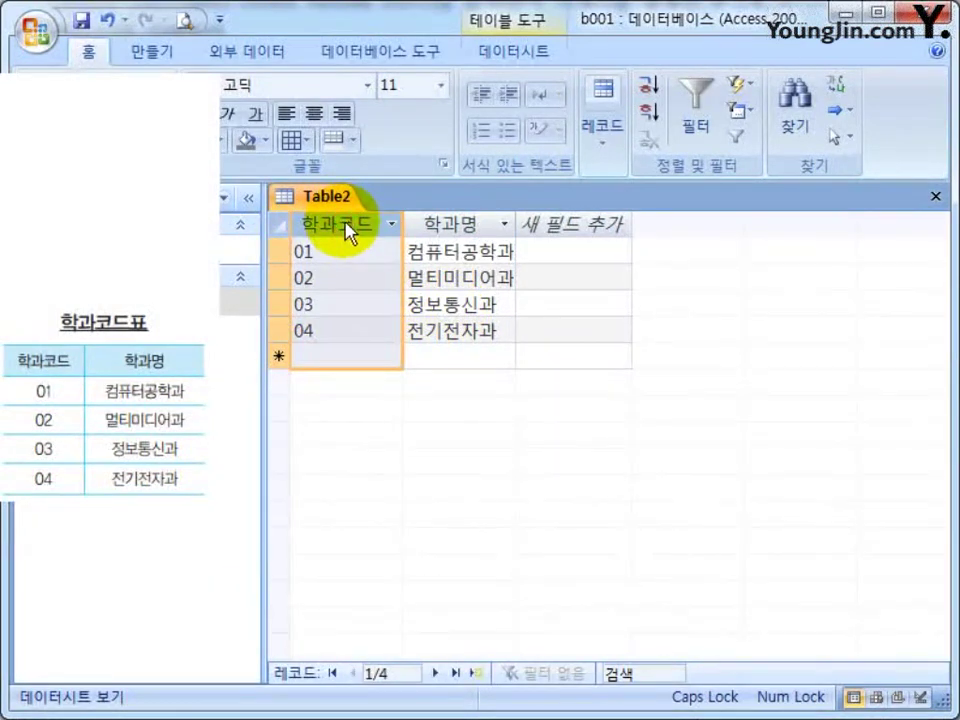
pyautogui.click(345, 253)
pyautogui.click(341, 276)
pyautogui.click(339, 306)
pyautogui.click(339, 332)
pyautogui.click(339, 306)
pyautogui.click(339, 279)
pyautogui.click(339, 253)
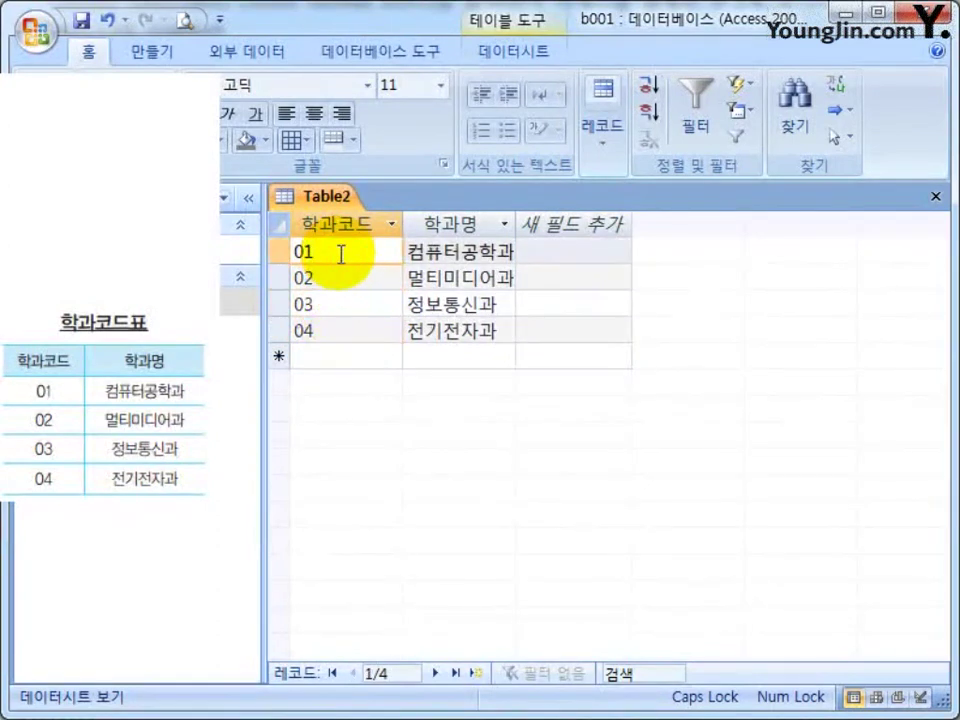
pyautogui.click(339, 279)
pyautogui.click(339, 306)
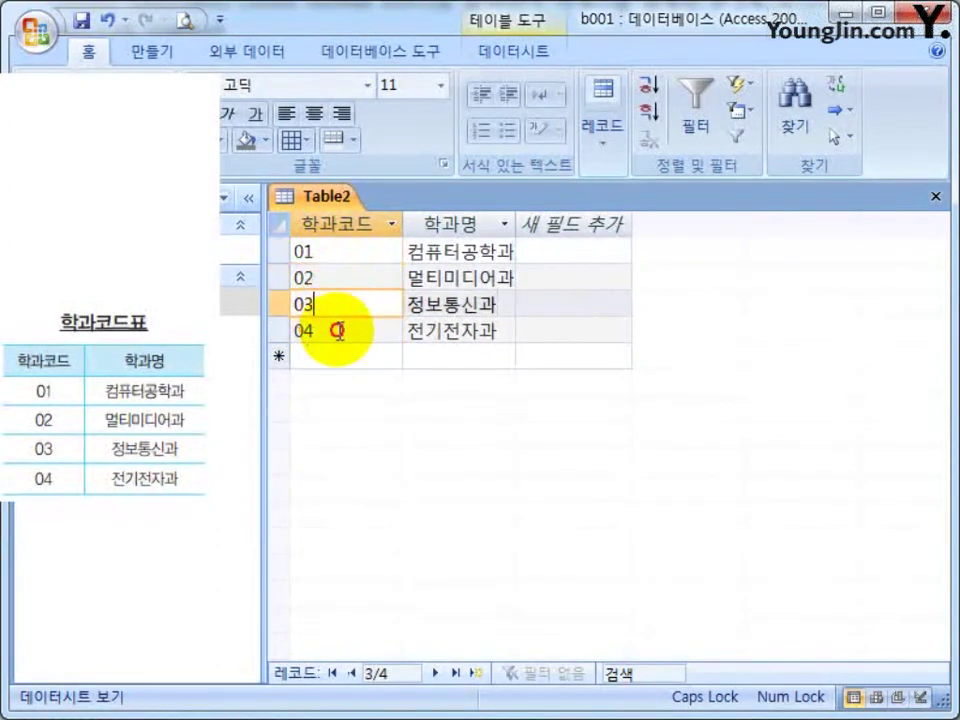
pyautogui.click(339, 332)
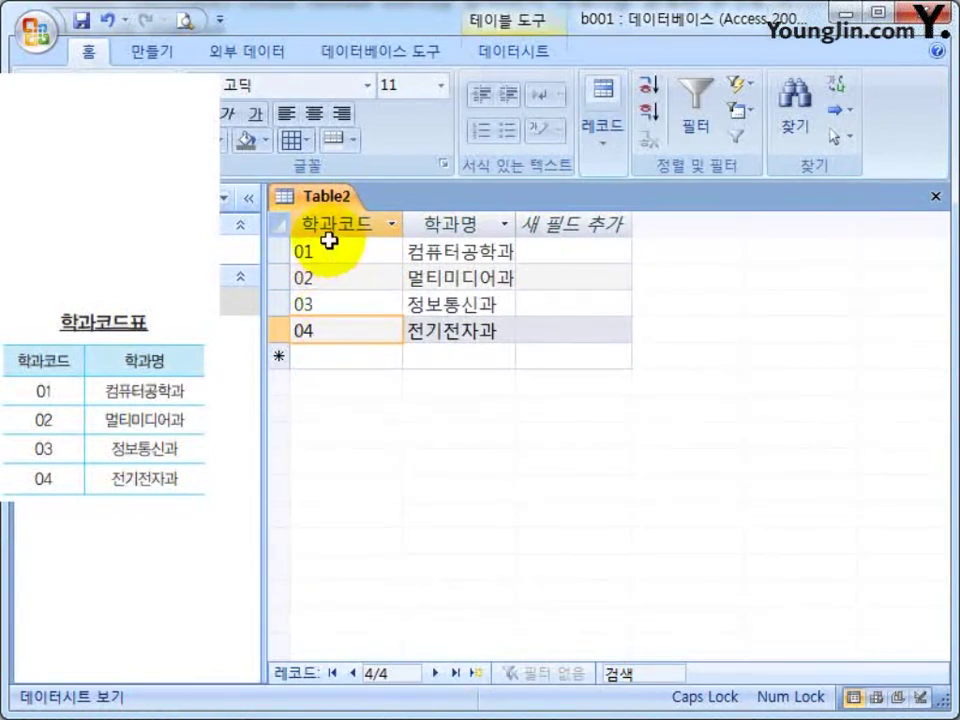
pyautogui.click(321, 274)
pyautogui.click(308, 251)
pyautogui.click(334, 288)
pyautogui.click(337, 296)
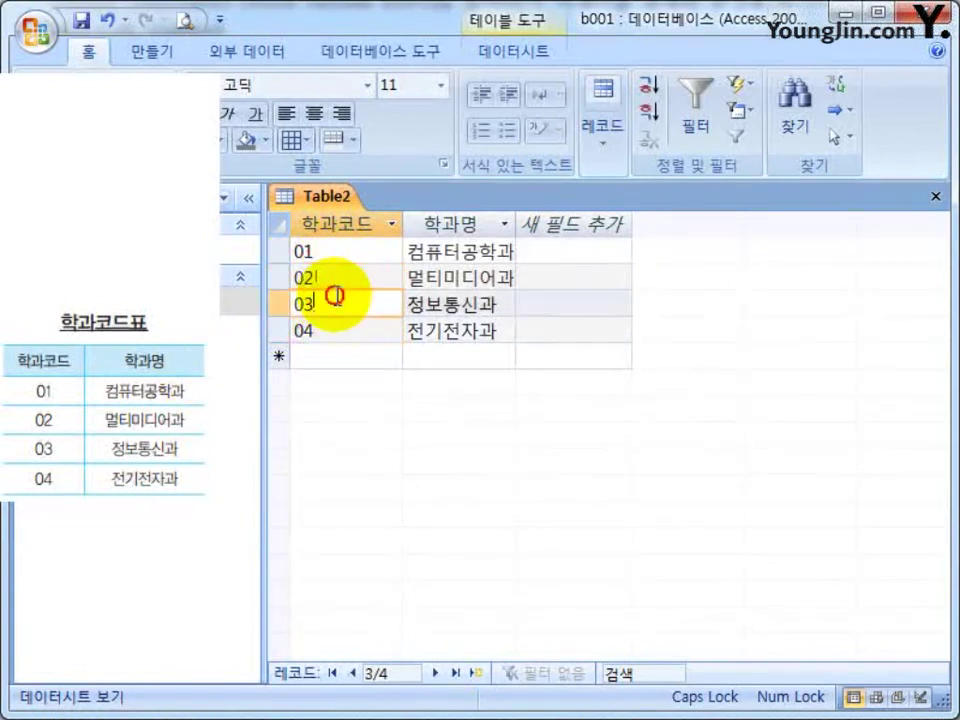
pyautogui.click(341, 328)
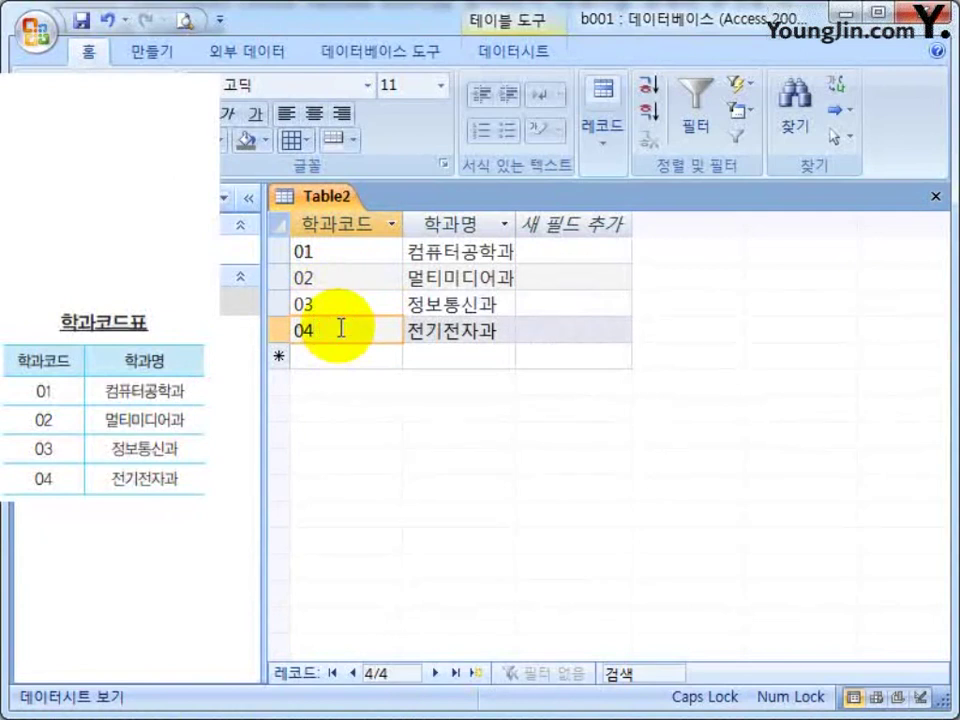
pyautogui.click(294, 328)
pyautogui.click(332, 304)
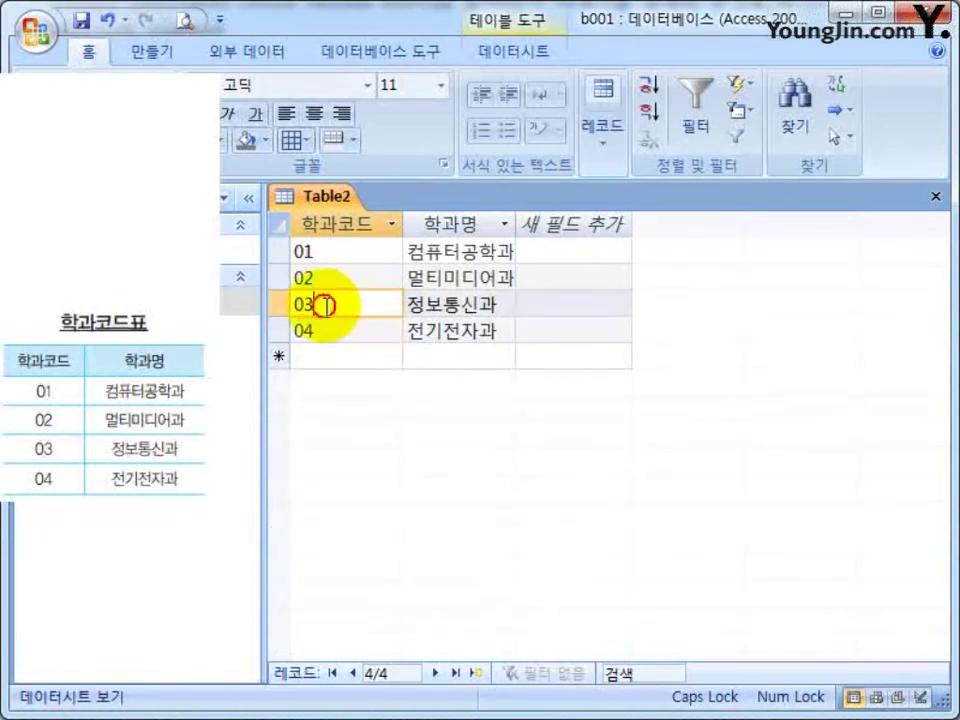
pyautogui.click(295, 302)
pyautogui.click(332, 272)
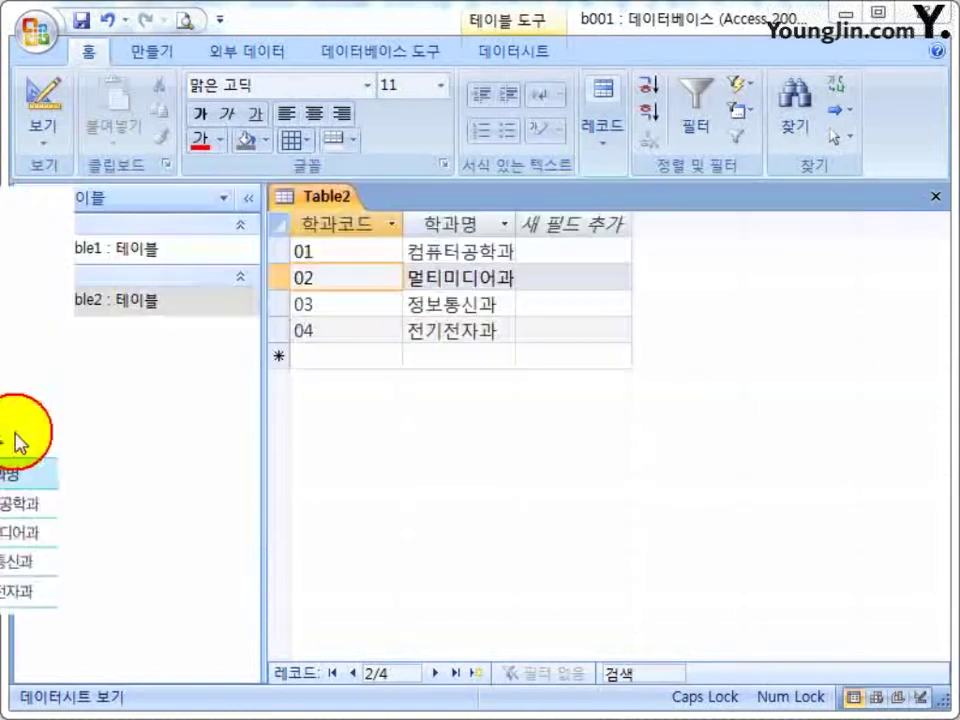
pyautogui.click(510, 330)
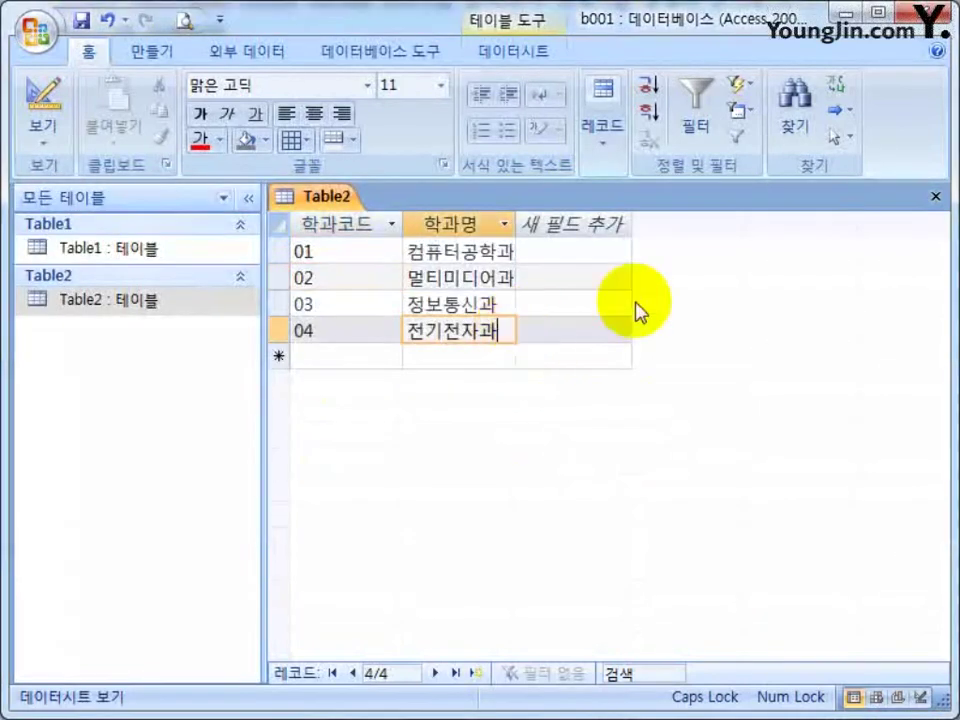
# Close Table2, open Table1, and type test values 4, 43, 234, 234 into new rows.
pyautogui.click(937, 197)
pyautogui.doubleClick(175, 246)
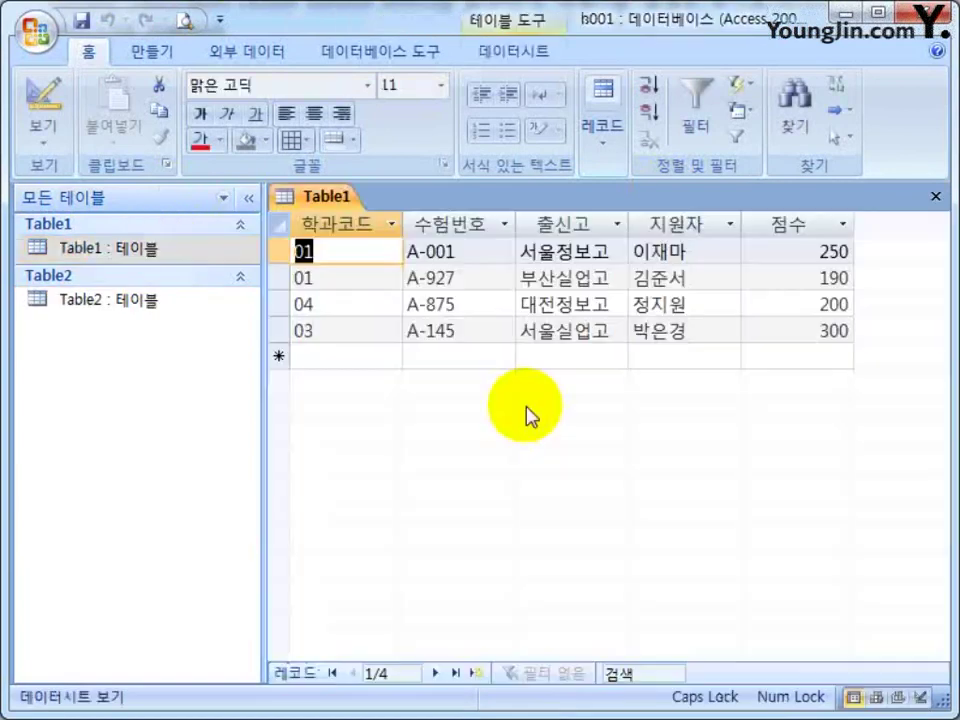
pyautogui.click(332, 358)
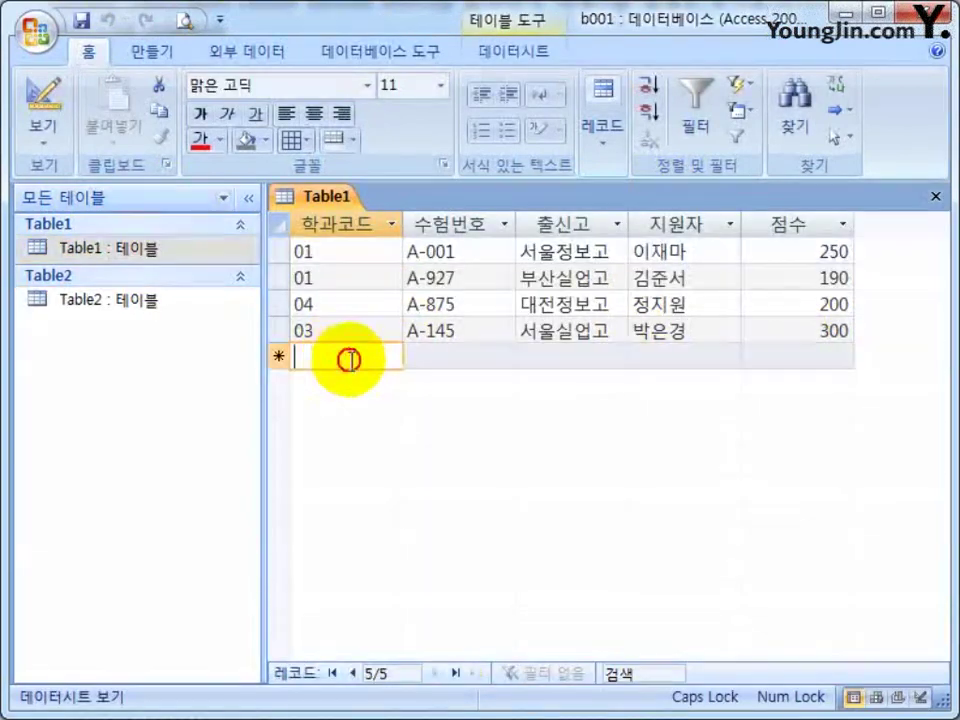
pyautogui.click(700, 360)
pyautogui.write('4')
pyautogui.click(747, 365)
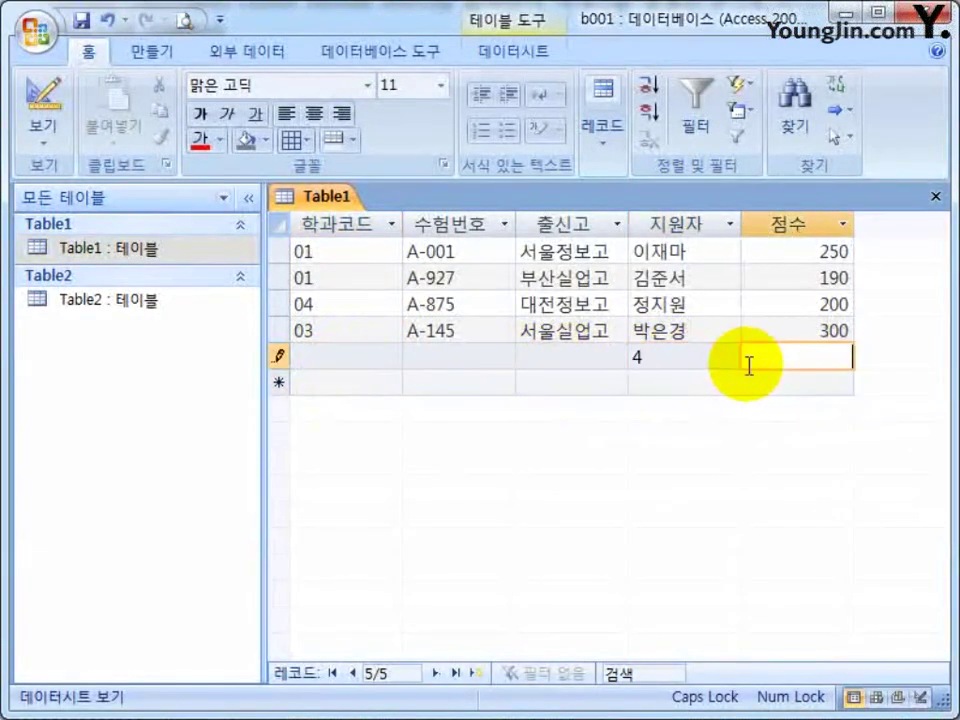
pyautogui.press('Tab')
pyautogui.press('Tab')
pyautogui.write('43')
pyautogui.press('Tab')
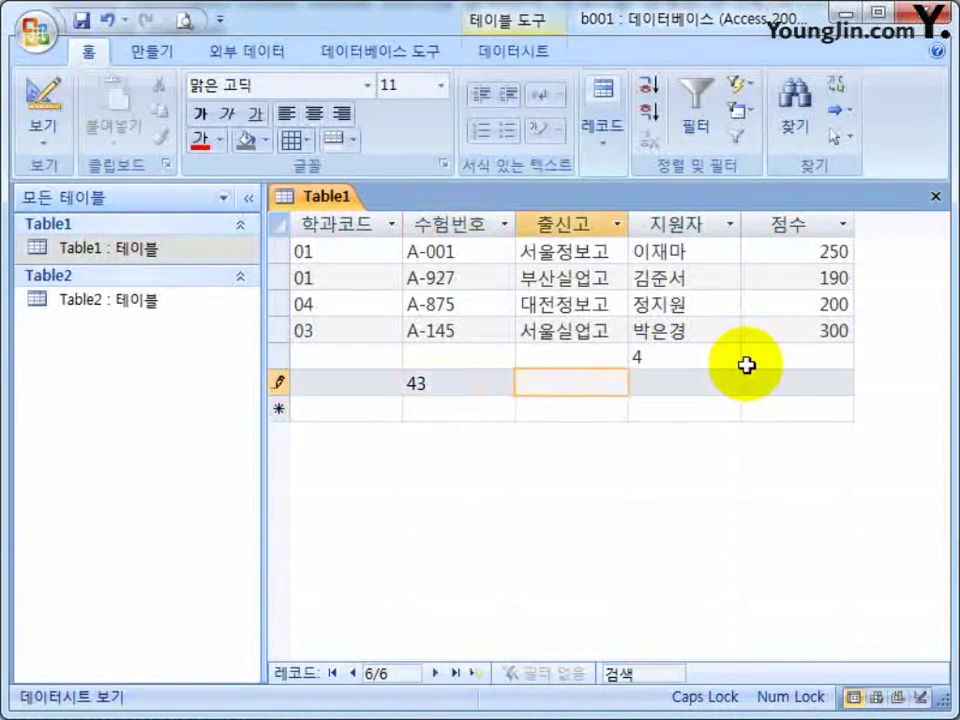
pyautogui.press('Tab')
pyautogui.press('Tab')
pyautogui.write('234')
pyautogui.press('Tab')
pyautogui.press('Tab')
pyautogui.write('234')
pyautogui.press('Tab')
pyautogui.press('Tab')
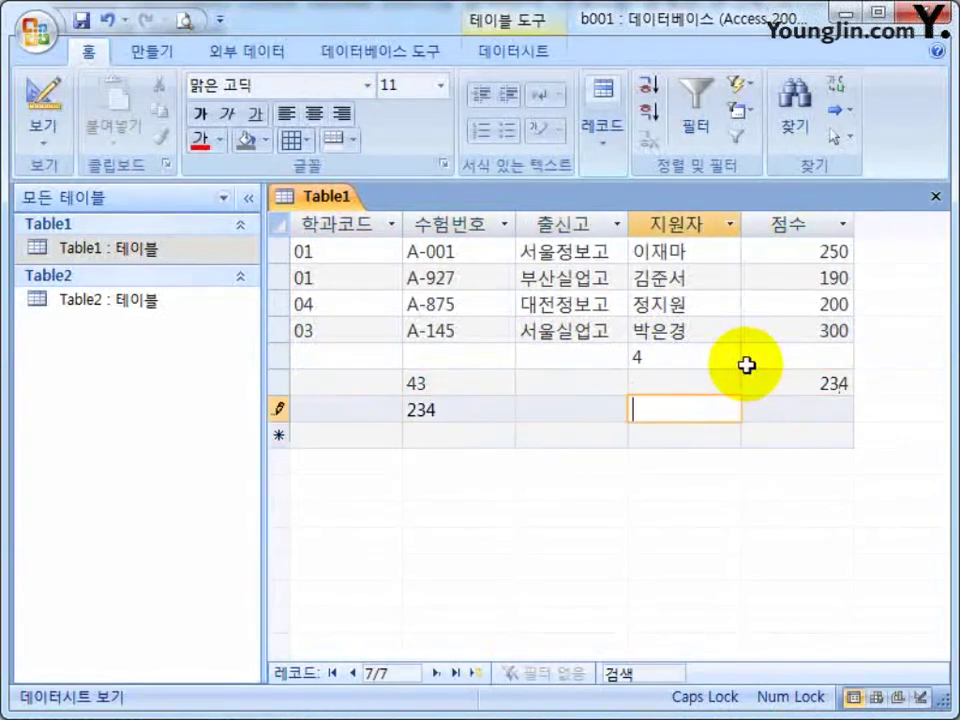
# Clear the test values 234, 43, 4 and 234 from the new Table1 rows.
pyautogui.click(461, 405)
pyautogui.press('Escape')
pyautogui.click(471, 384)
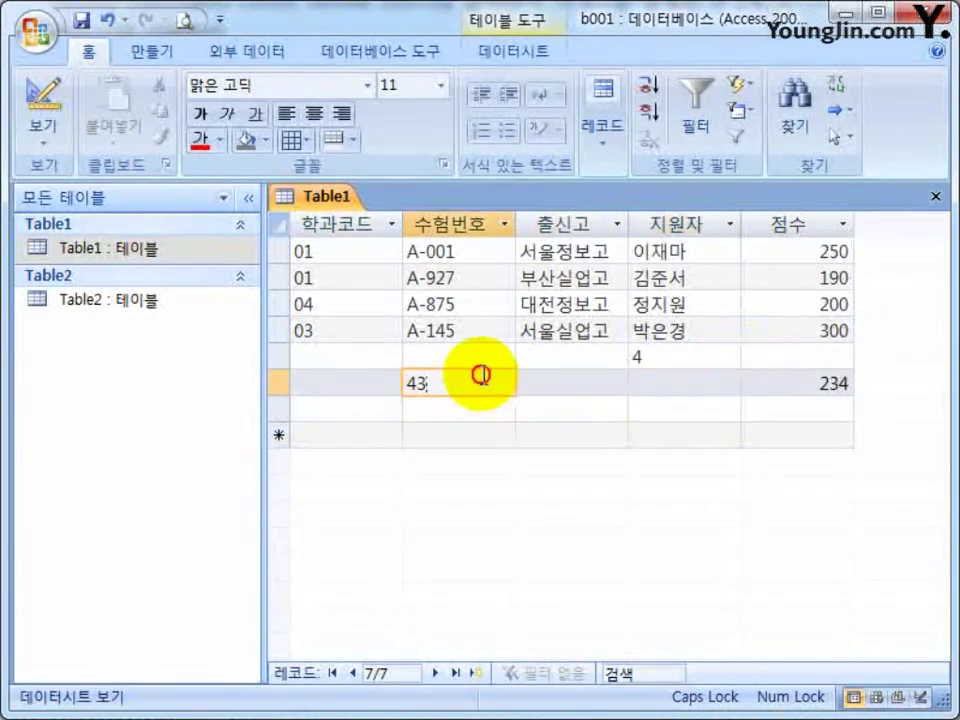
pyautogui.press('BackSpace')
pyautogui.press('BackSpace')
pyautogui.click(641, 358)
pyautogui.press('BackSpace')
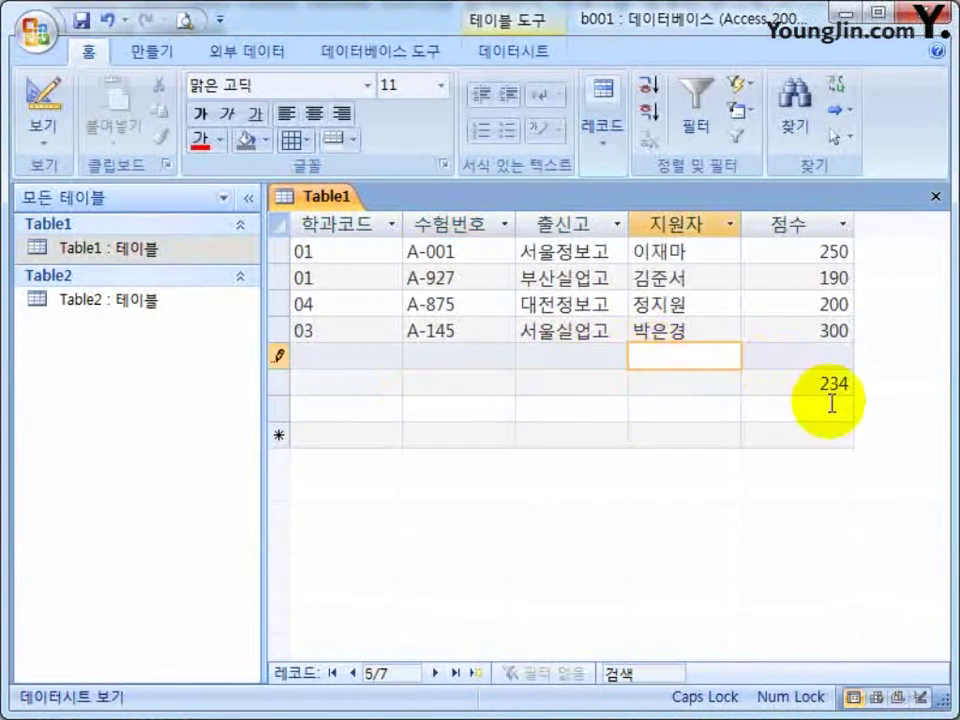
pyautogui.click(815, 385)
pyautogui.press('Delete')
pyautogui.press('Delete')
pyautogui.press('Delete')
pyautogui.click(340, 357)
pyautogui.click(327, 382)
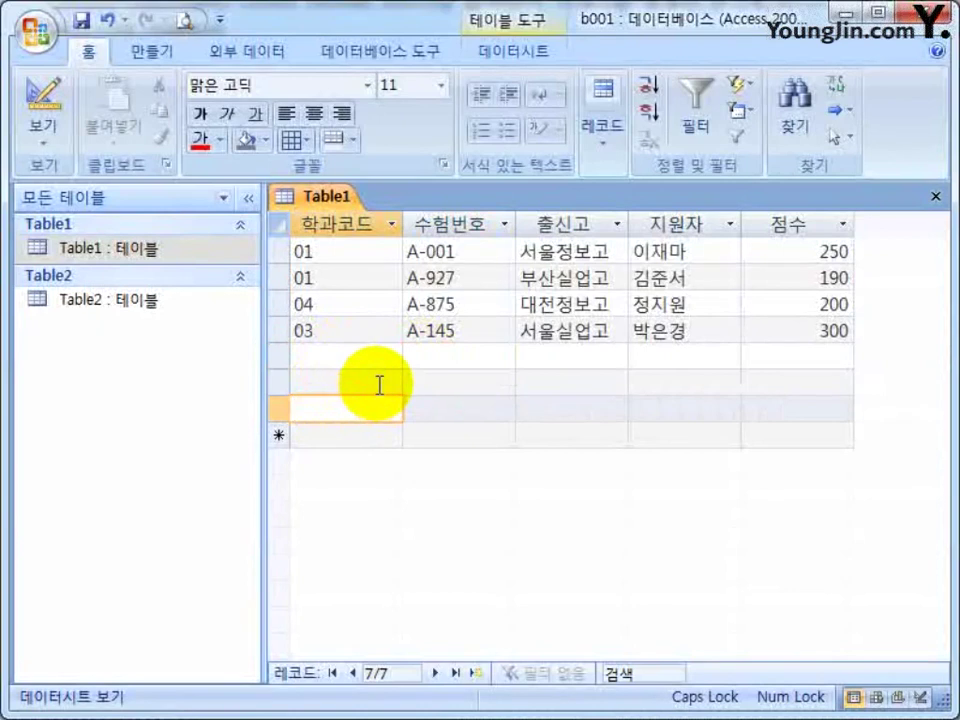
pyautogui.click(368, 382)
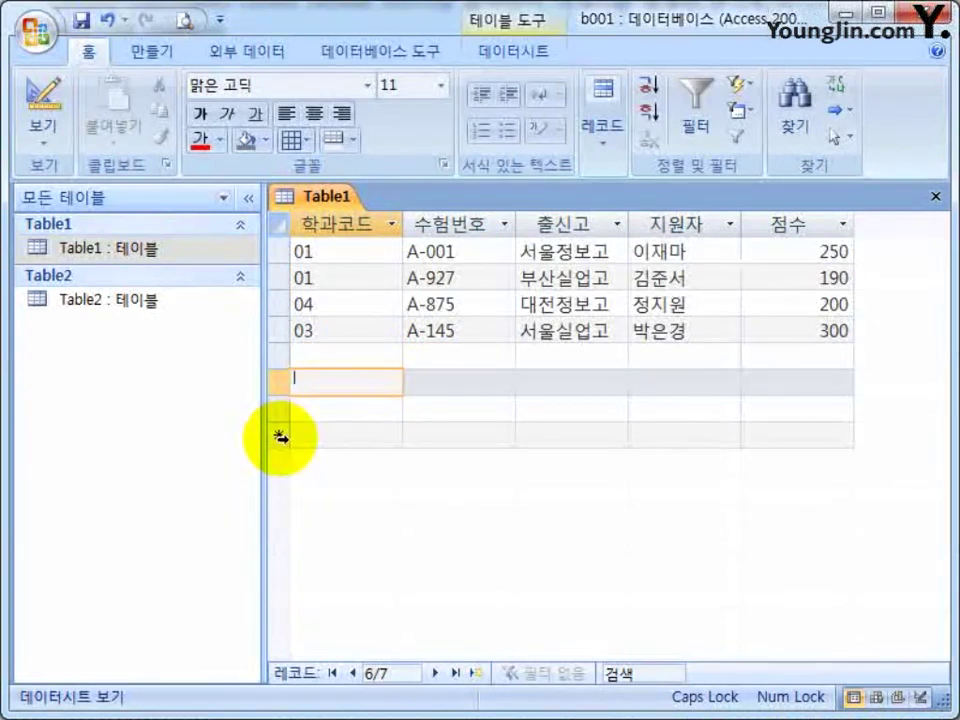
# Delete the blank records from Table1 with 레코드 삭제, confirming each deletion.
pyautogui.moveTo(279, 401); pyautogui.dragTo(279, 363)
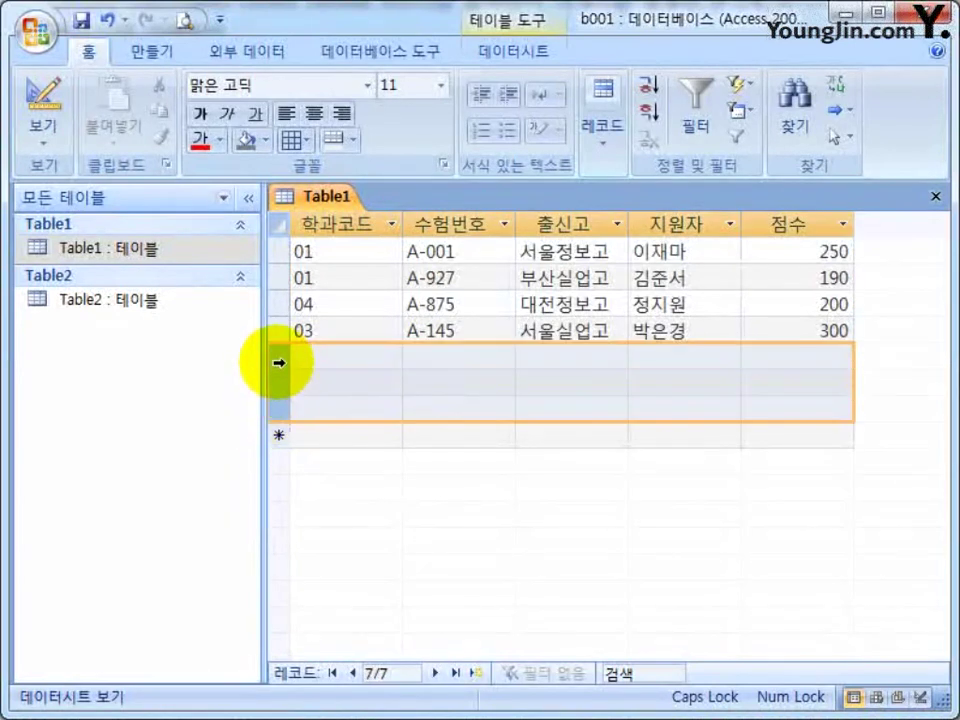
pyautogui.rightClick(279, 363)
pyautogui.click(333, 399)
pyautogui.click(381, 465)
pyautogui.rightClick(280, 357)
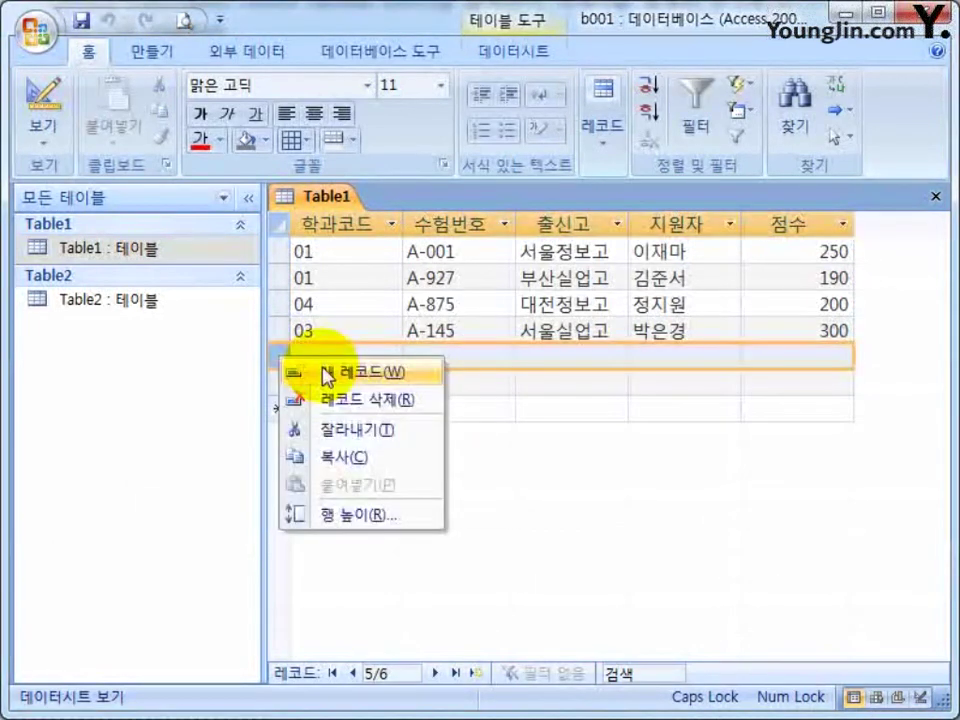
pyautogui.click(345, 400)
pyautogui.click(371, 470)
pyautogui.rightClick(280, 357)
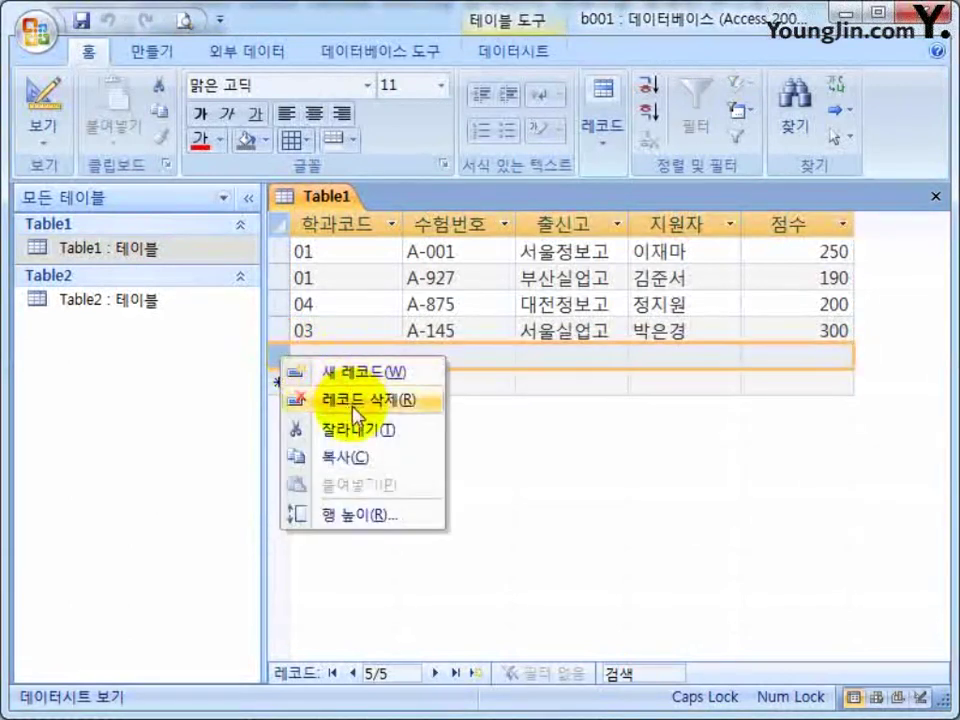
pyautogui.click(355, 410)
pyautogui.click(408, 470)
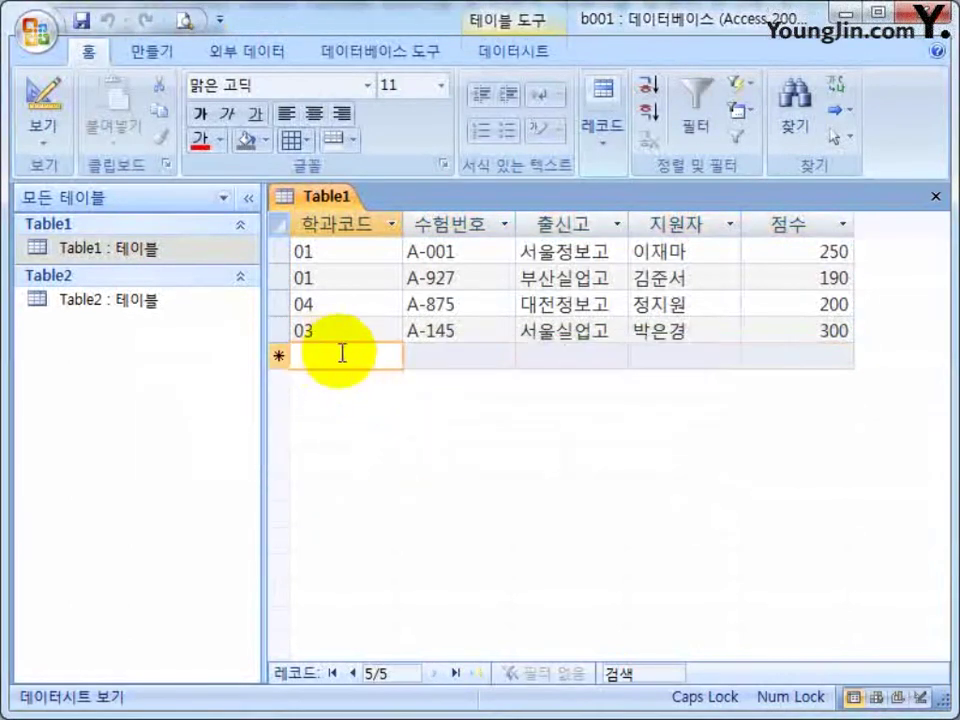
# Check that the new-record row is empty, then close the Table2 and Table1 datasheets.
pyautogui.press('Tab')
pyautogui.click(323, 356)
pyautogui.click(497, 356)
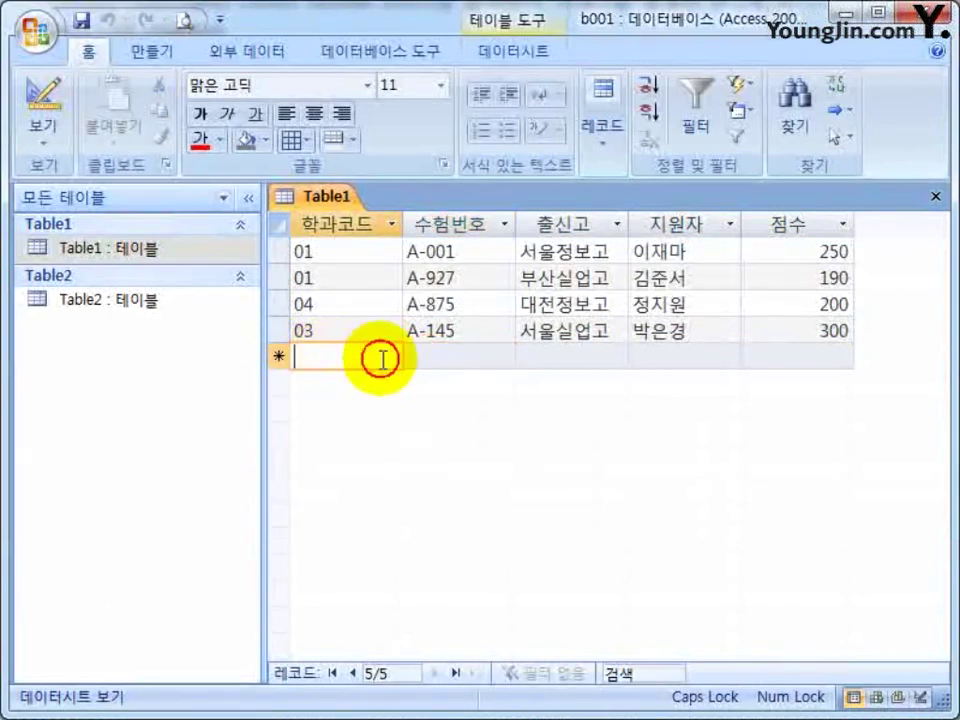
pyautogui.click(592, 356)
pyautogui.click(690, 356)
pyautogui.click(826, 354)
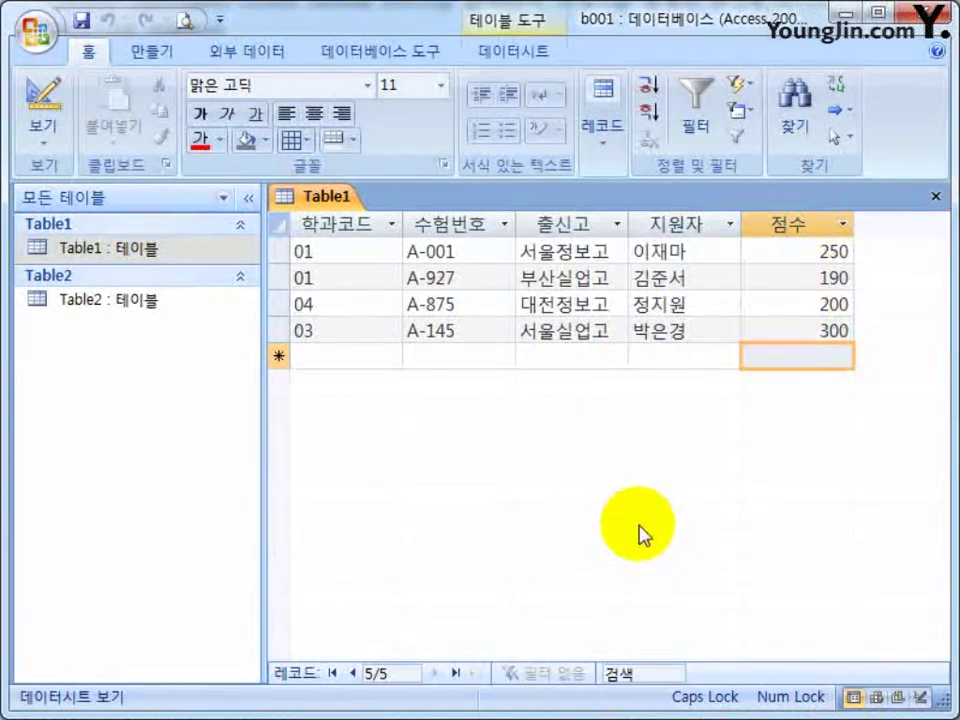
pyautogui.doubleClick(38, 301)
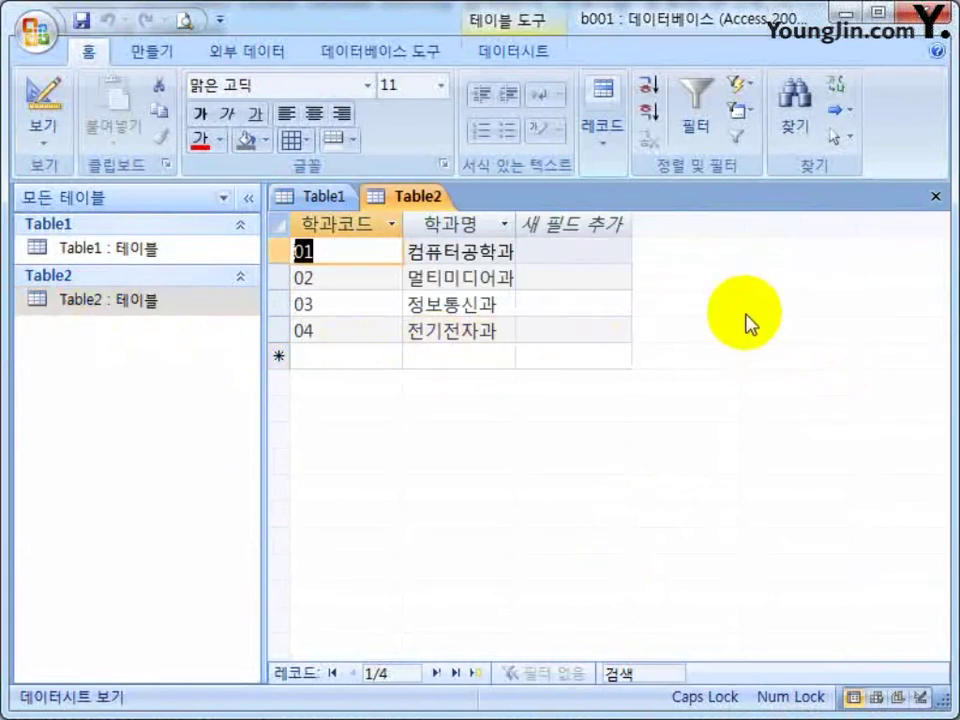
pyautogui.click(936, 196)
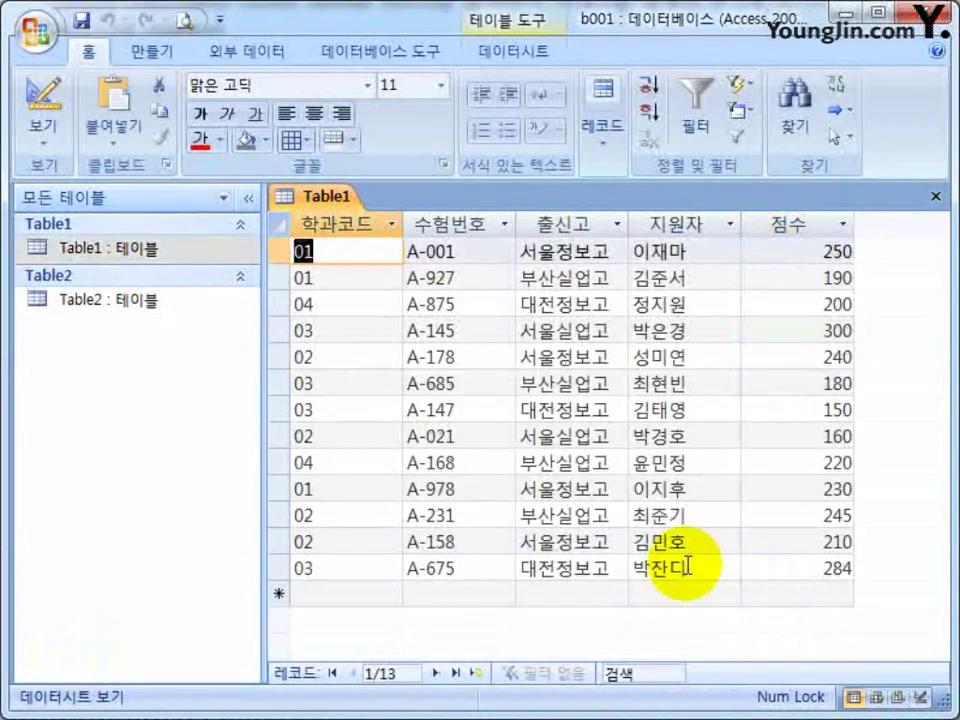
pyautogui.click(945, 200)
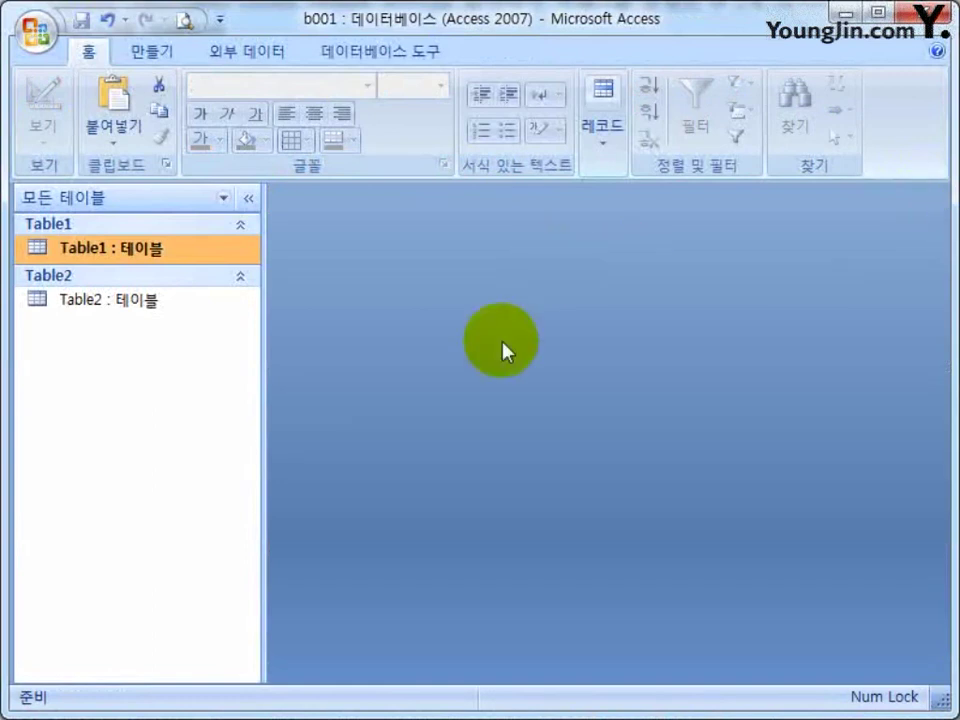
pyautogui.click(415, 560)
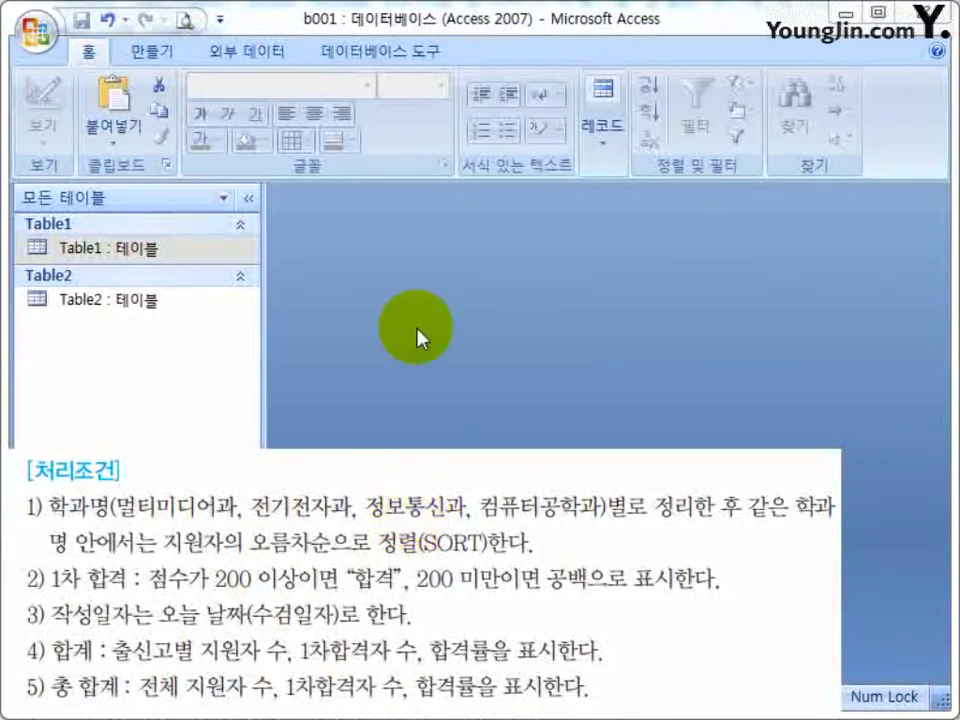
pyautogui.click(467, 298)
pyautogui.click(137, 300)
pyautogui.click(178, 248)
pyautogui.click(145, 305)
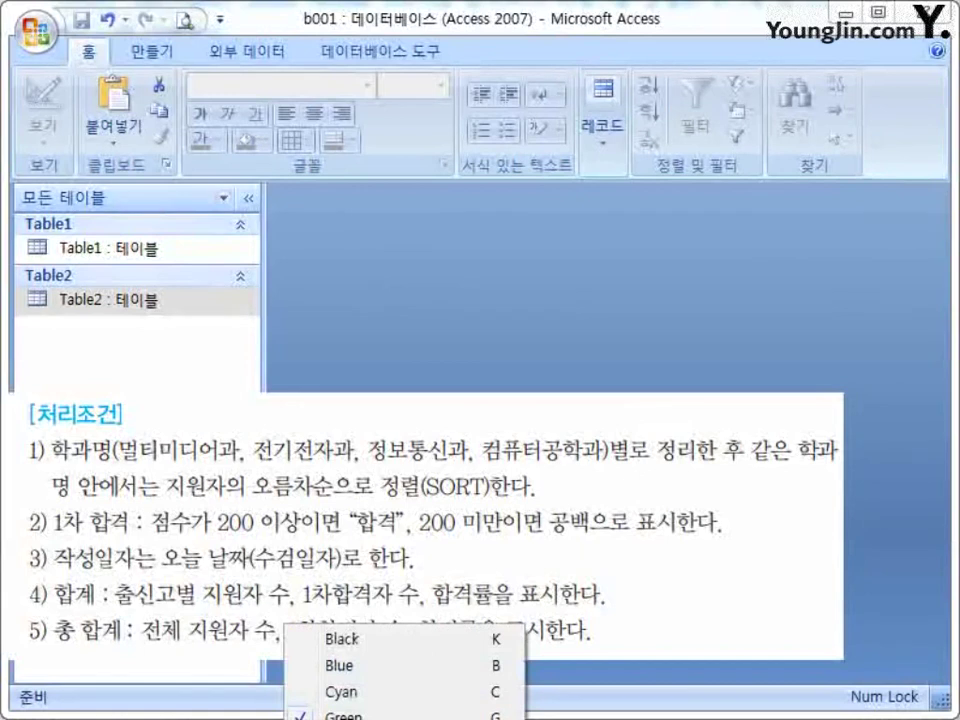
pyautogui.click(358, 642)
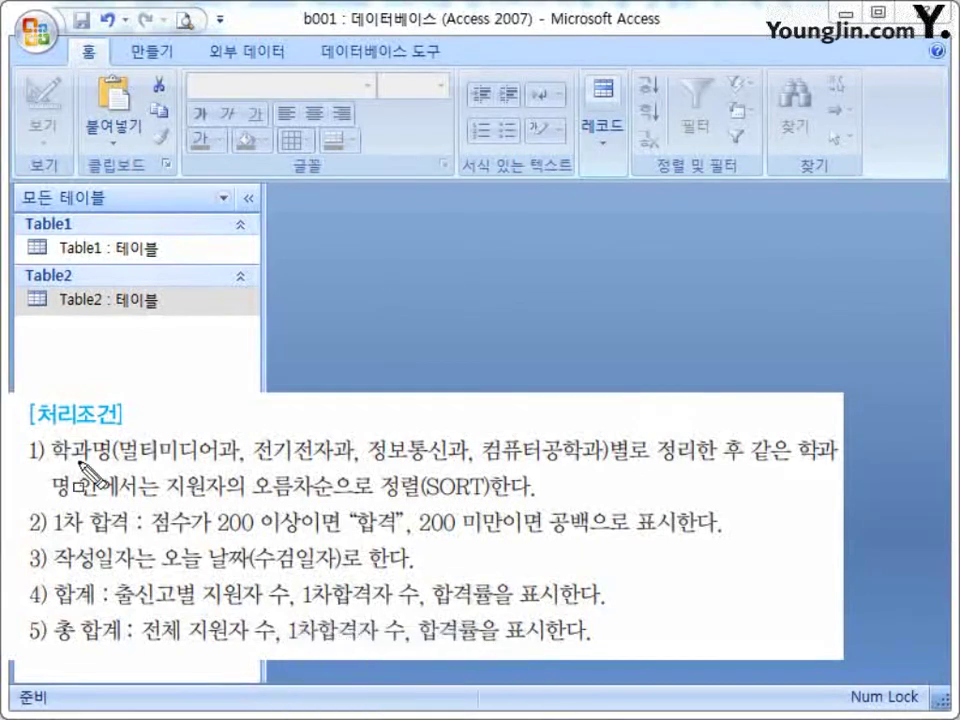
pyautogui.moveTo(24, 431)
pyautogui.mouseDown()
pyautogui.moveTo(28, 506)
pyautogui.moveTo(399, 529)
pyautogui.moveTo(846, 497)
pyautogui.mouseUp()
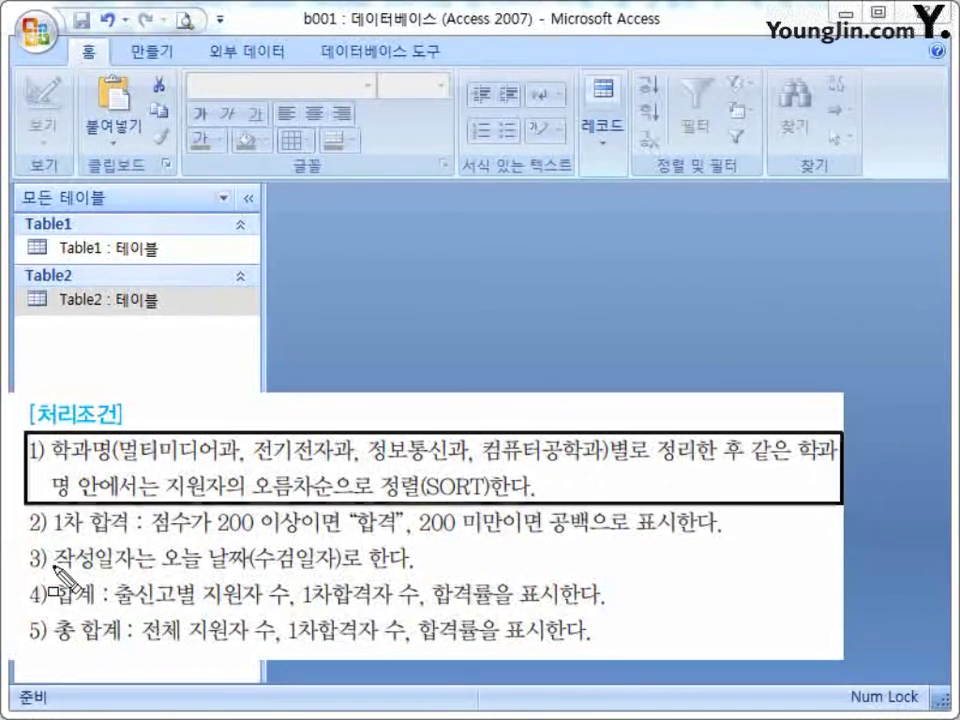
pyautogui.moveTo(23, 511)
pyautogui.mouseDown()
pyautogui.moveTo(47, 536)
pyautogui.moveTo(745, 540)
pyautogui.mouseUp()
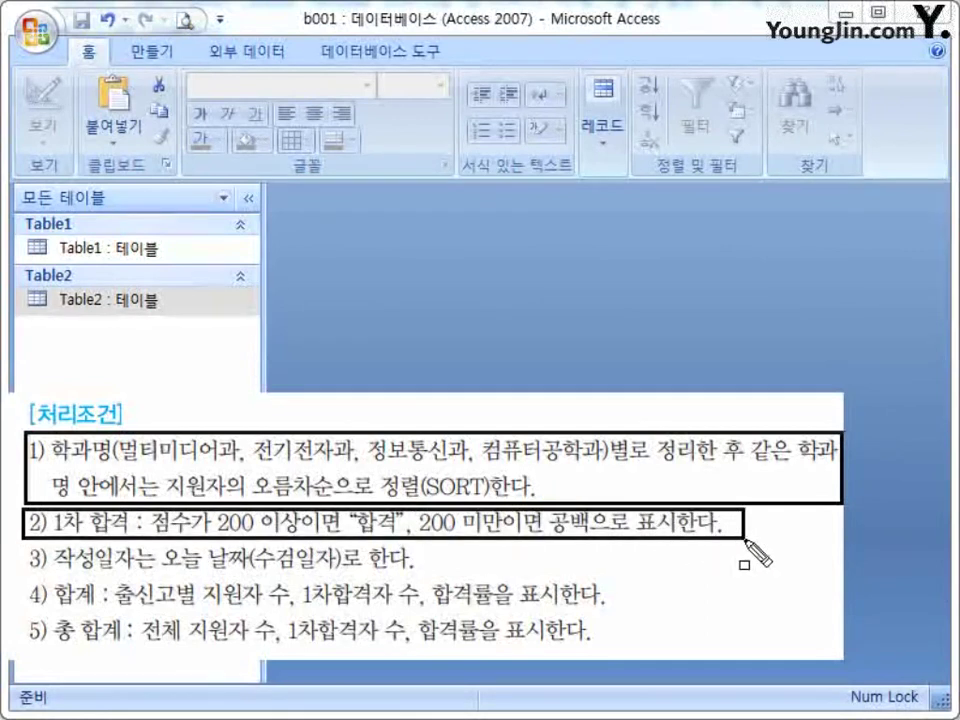
pyautogui.moveTo(20, 550)
pyautogui.mouseDown()
pyautogui.moveTo(19, 643)
pyautogui.moveTo(204, 668)
pyautogui.moveTo(546, 668)
pyautogui.moveTo(616, 650)
pyautogui.mouseUp()
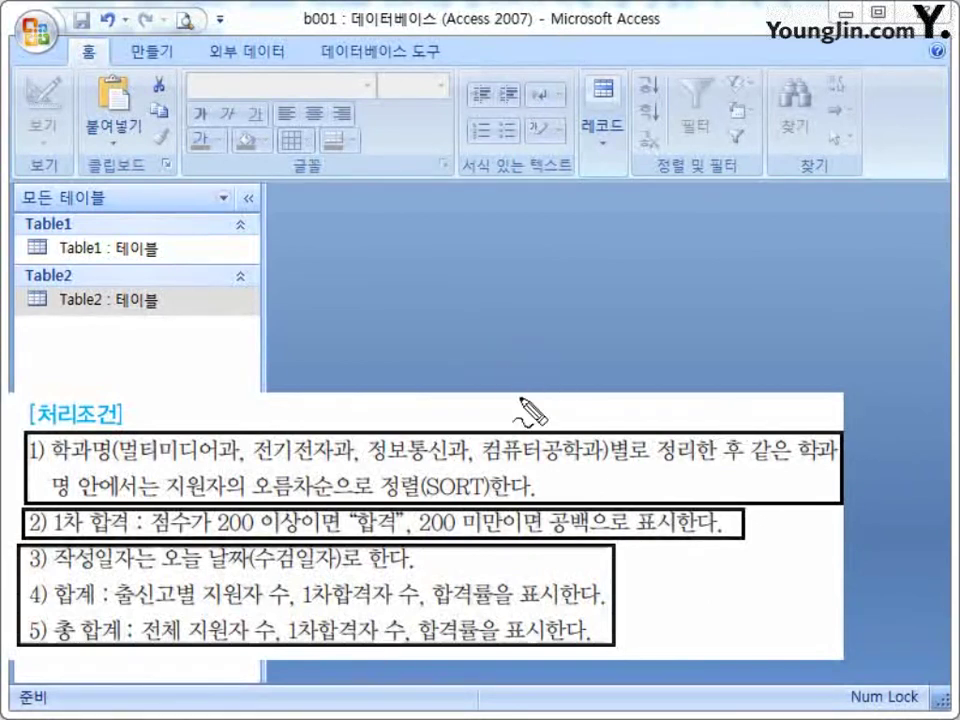
pyautogui.moveTo(538, 398)
pyautogui.mouseDown()
pyautogui.moveTo(562, 428)
pyautogui.moveTo(618, 384)
pyautogui.mouseUp()
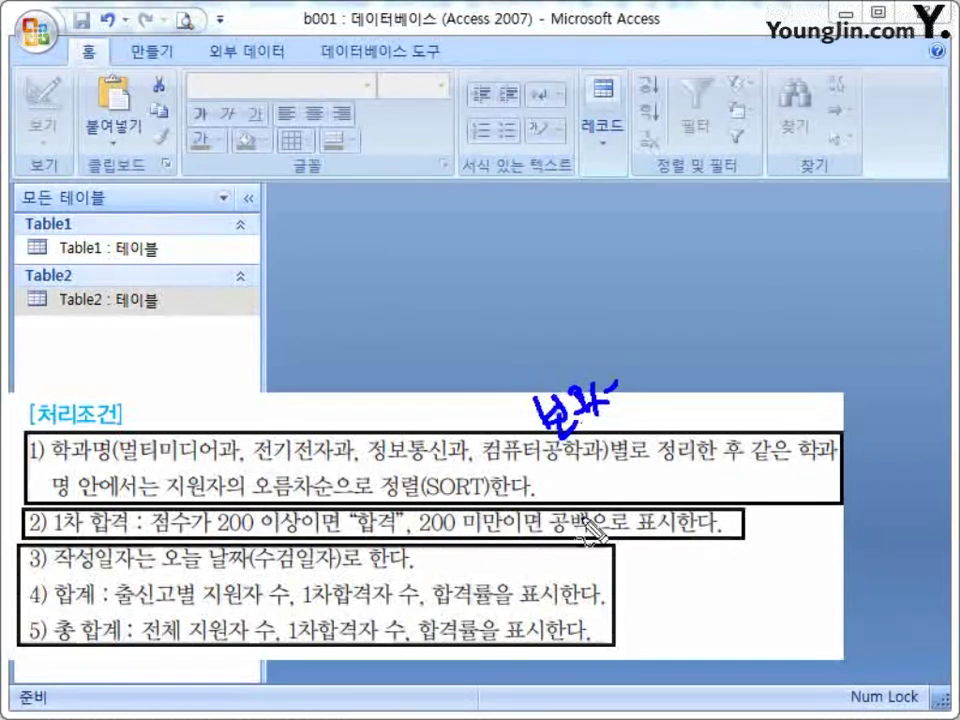
pyautogui.moveTo(668, 541)
pyautogui.mouseDown()
pyautogui.moveTo(684, 553)
pyautogui.moveTo(688, 618)
pyautogui.moveTo(733, 619)
pyautogui.moveTo(750, 579)
pyautogui.moveTo(731, 621)
pyautogui.moveTo(768, 600)
pyautogui.mouseUp()
pyautogui.moveTo(429, 622)
pyautogui.mouseDown()
pyautogui.moveTo(422, 615)
pyautogui.moveTo(444, 641)
pyautogui.moveTo(459, 606)
pyautogui.moveTo(511, 627)
pyautogui.mouseUp()
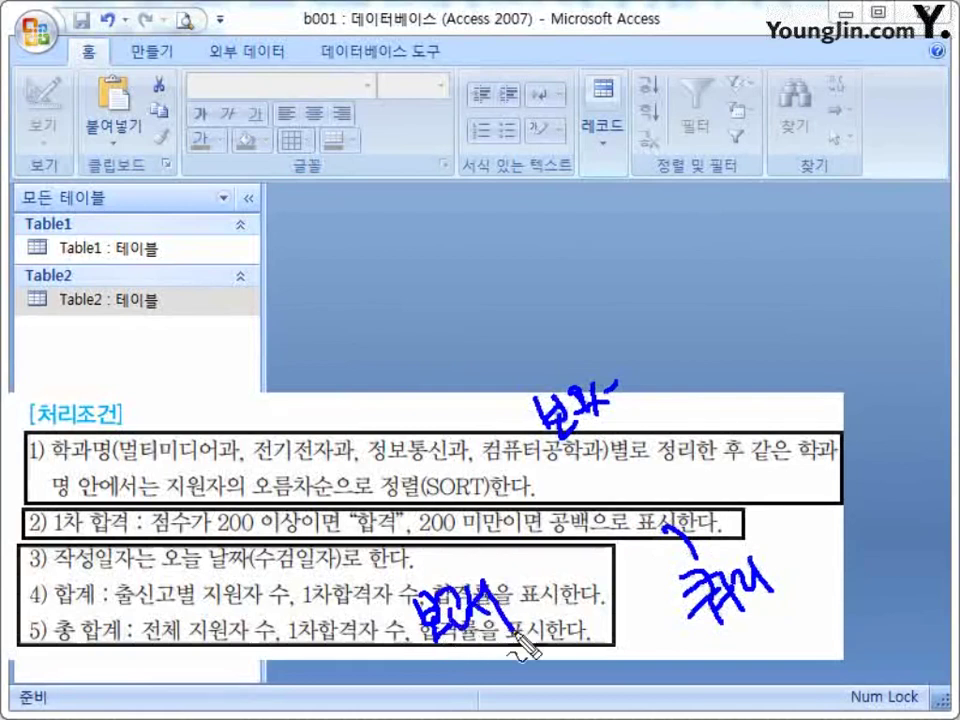
pyautogui.moveTo(87, 394); pyautogui.dragTo(124, 379)
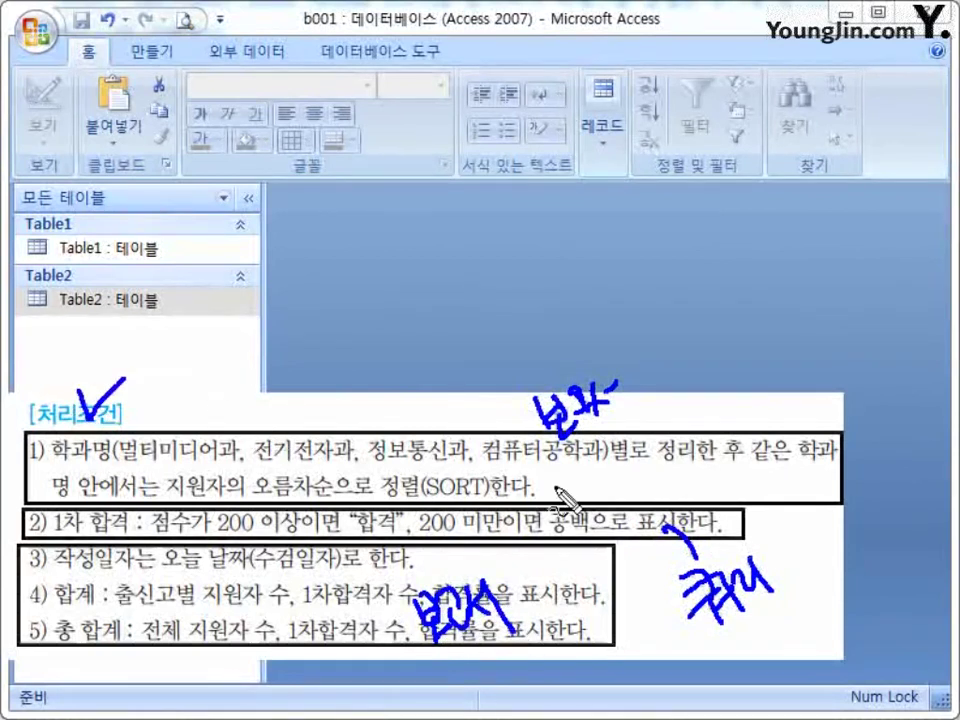
pyautogui.moveTo(790, 540)
pyautogui.mouseDown()
pyautogui.moveTo(812, 560)
pyautogui.moveTo(795, 532)
pyautogui.moveTo(850, 580)
pyautogui.mouseUp()
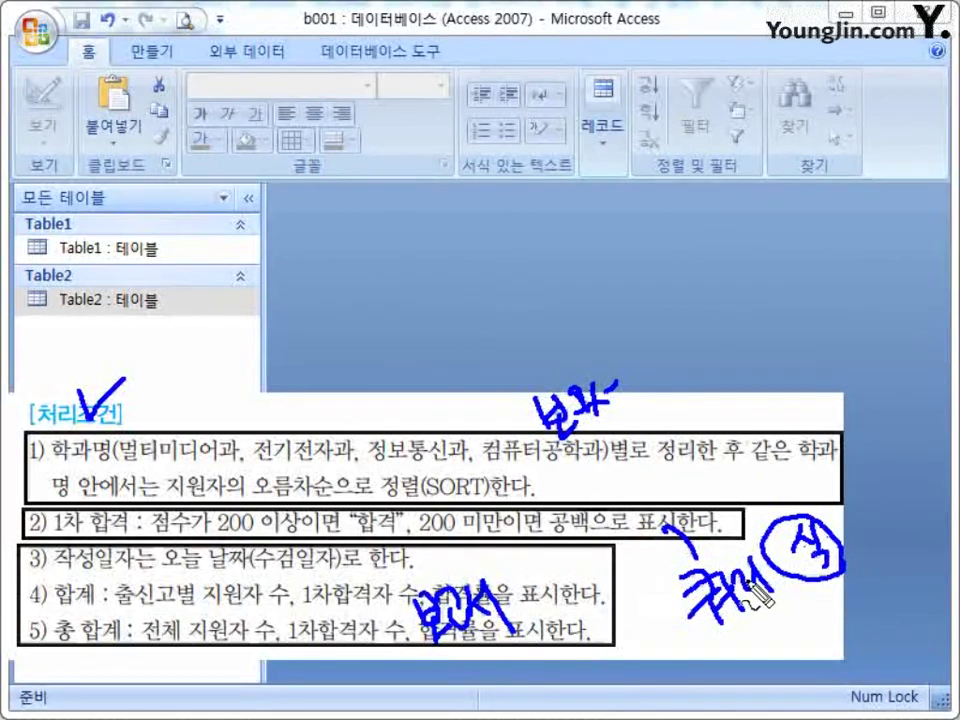
pyautogui.moveTo(88, 636)
pyautogui.mouseDown()
pyautogui.moveTo(60, 586)
pyautogui.moveTo(102, 638)
pyautogui.moveTo(62, 642)
pyautogui.moveTo(108, 652)
pyautogui.mouseUp()
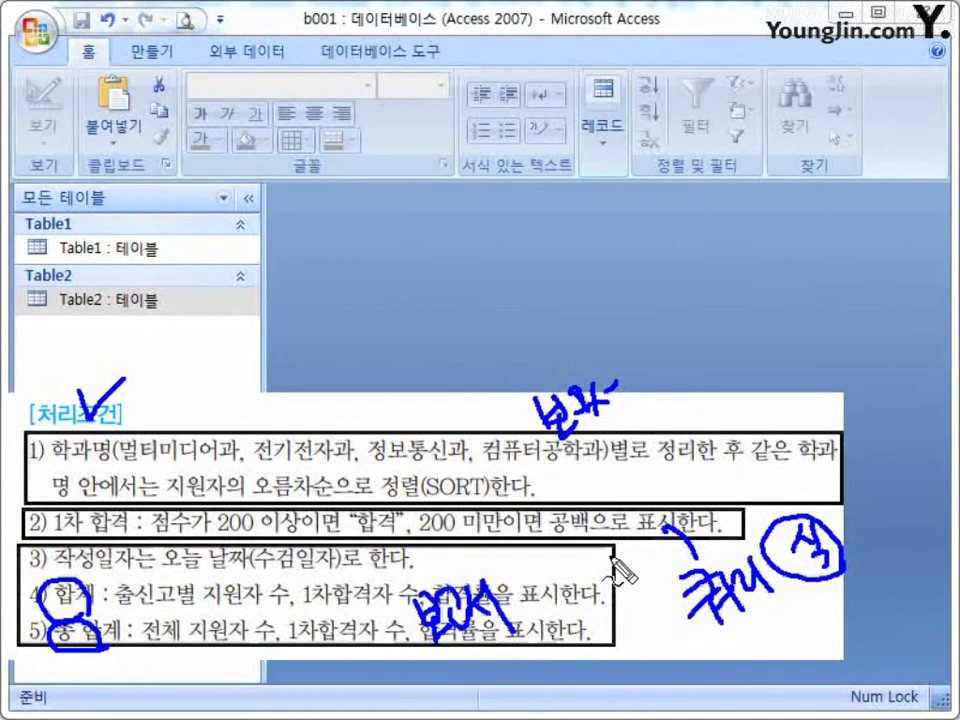
pyautogui.press('Escape')
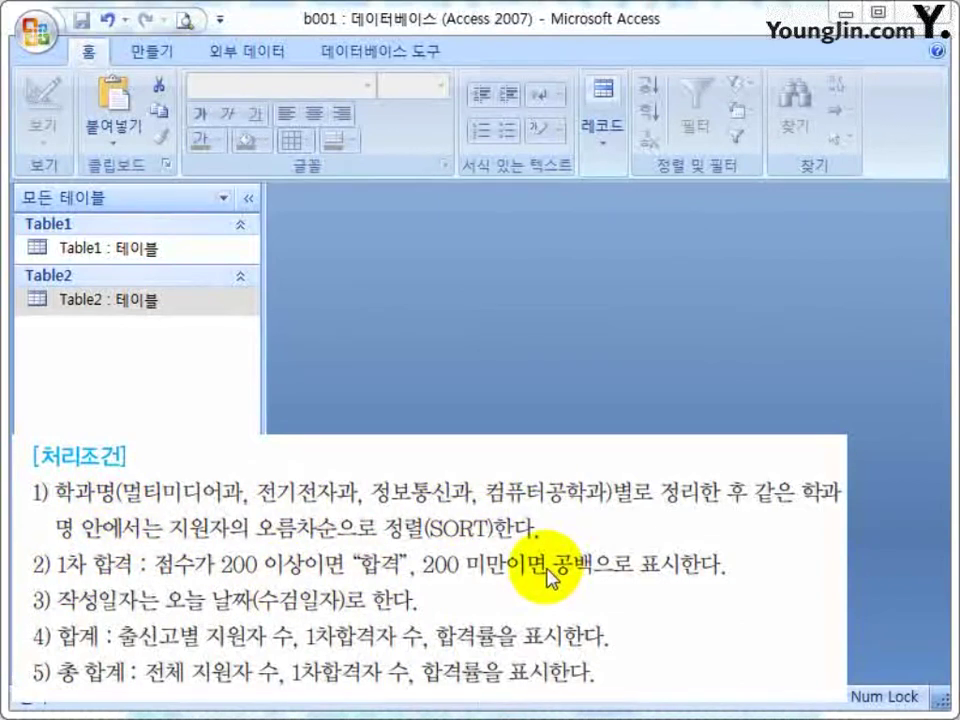
# Start a Query Design with Table1 and Table2 added, joined on 학과코드.
pyautogui.click(440, 330)
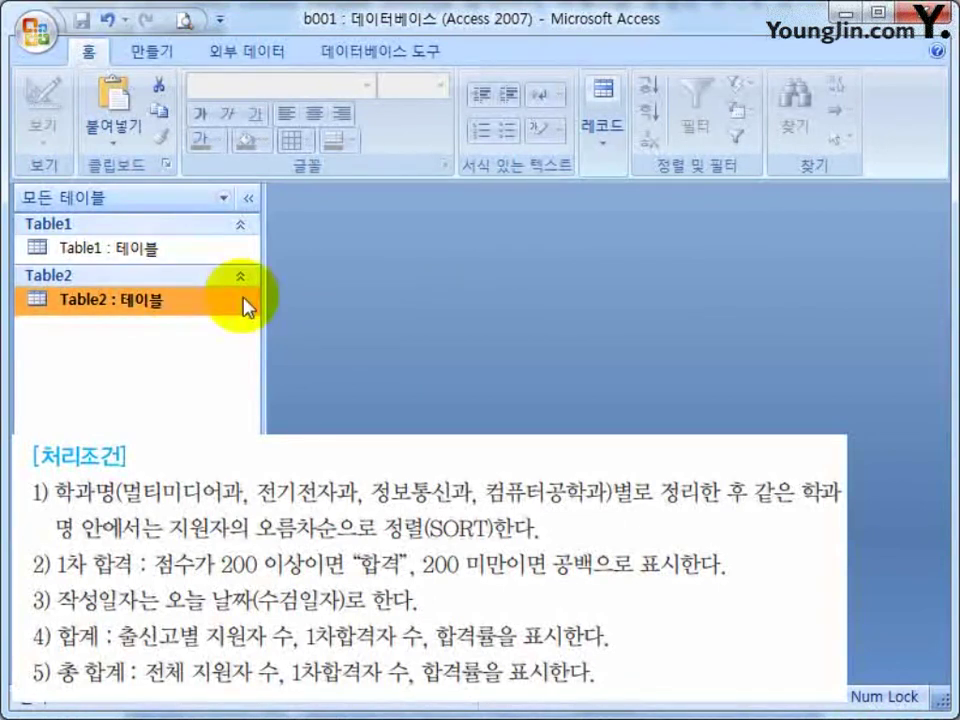
pyautogui.click(148, 54)
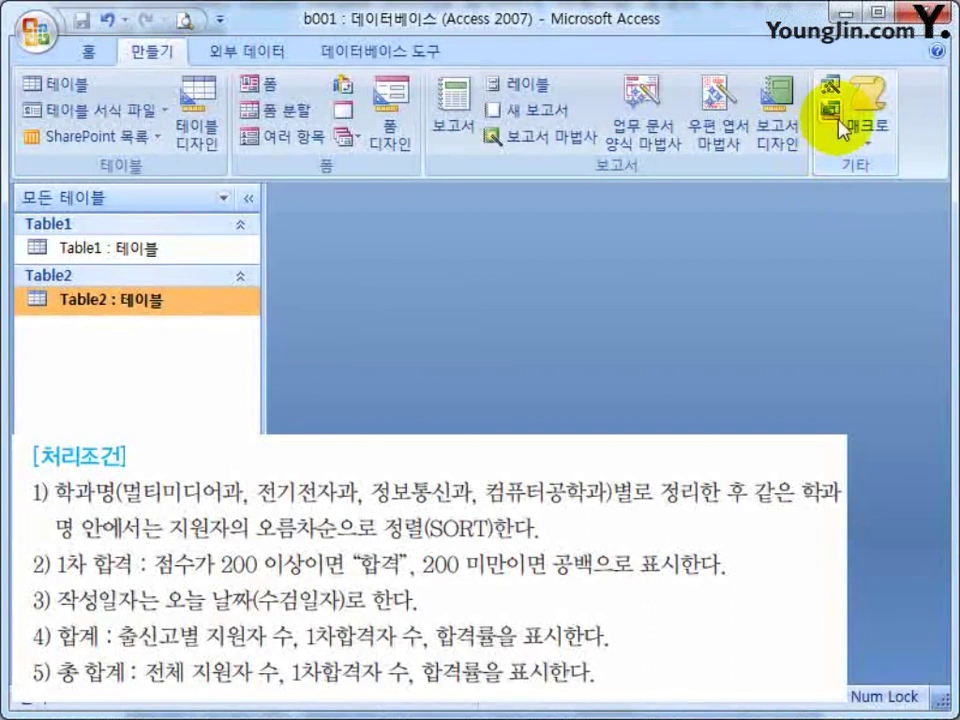
pyautogui.click(838, 116)
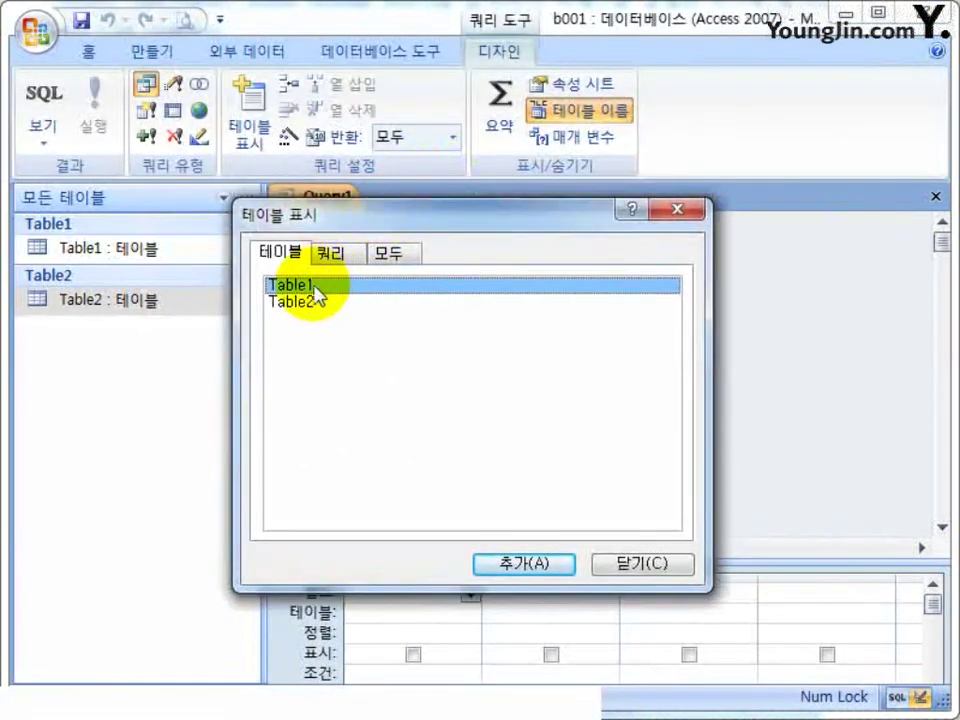
pyautogui.doubleClick(313, 303)
pyautogui.moveTo(388, 231); pyautogui.dragTo(488, 468)
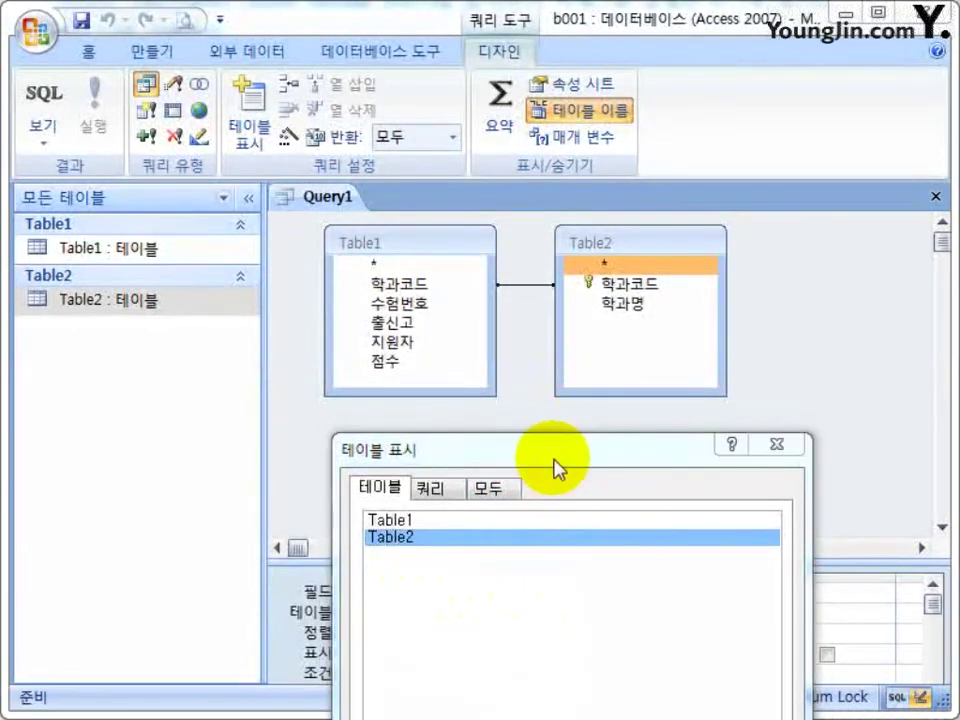
pyautogui.moveTo(556, 453); pyautogui.dragTo(345, 267)
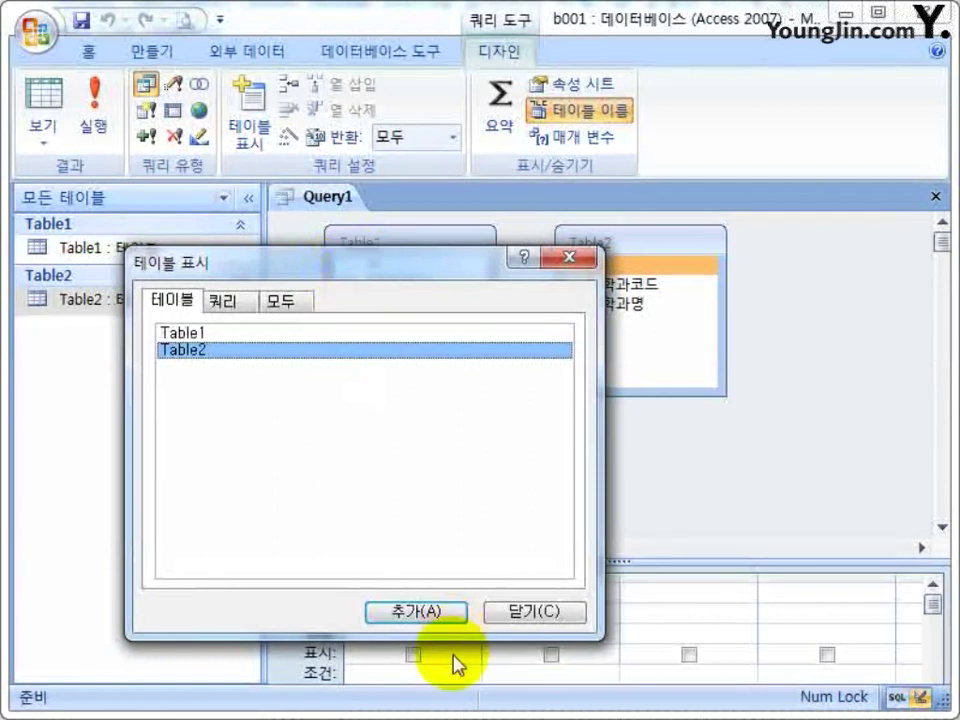
pyautogui.click(527, 620)
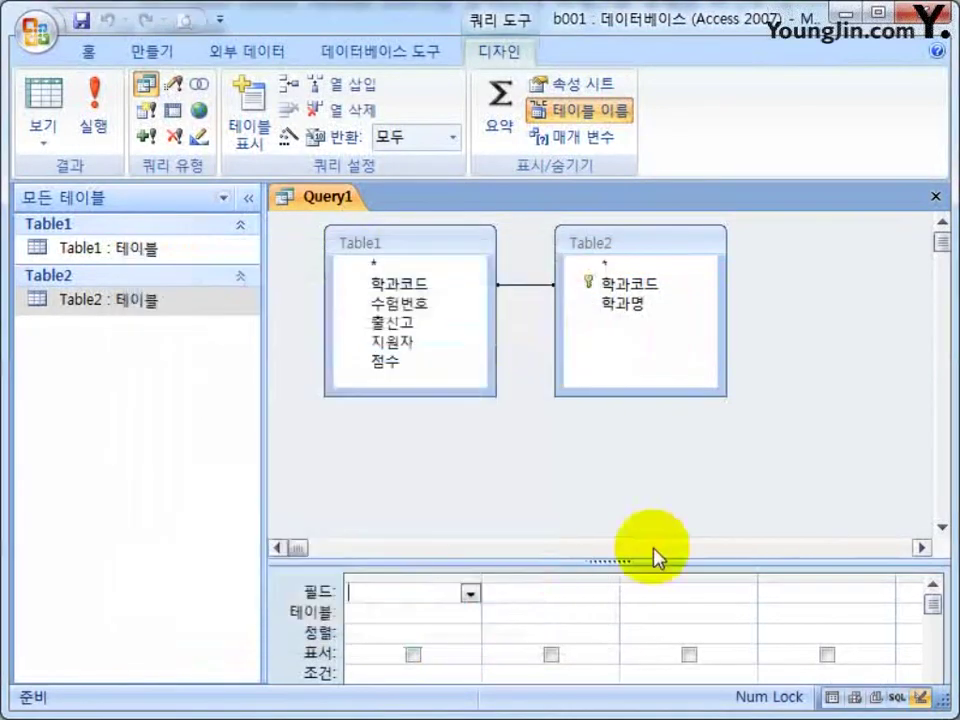
pyautogui.click(525, 286)
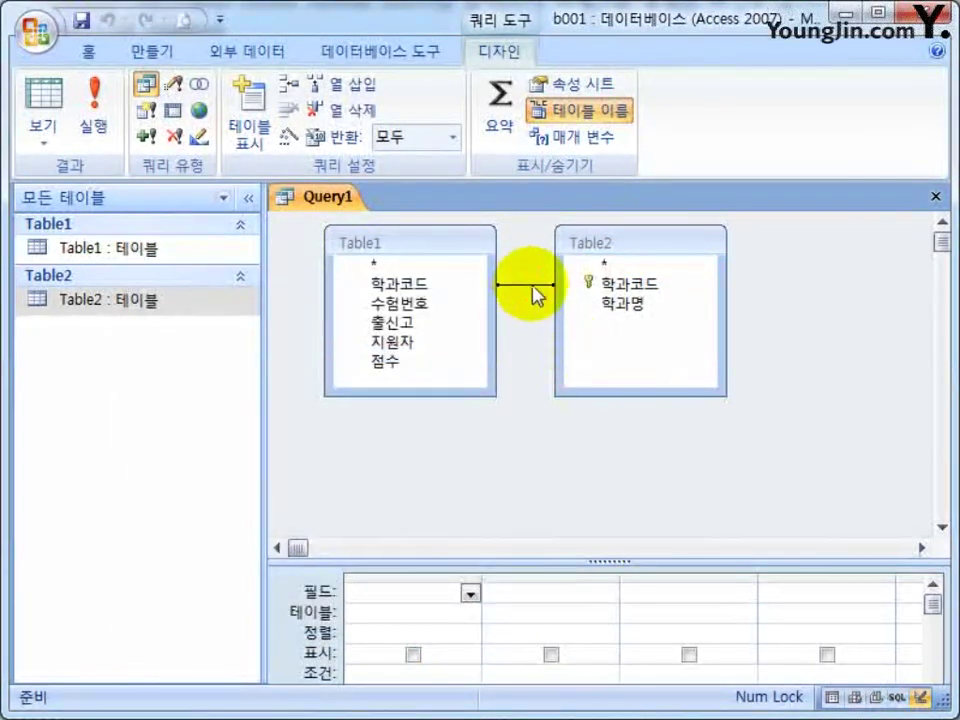
pyautogui.click(585, 288)
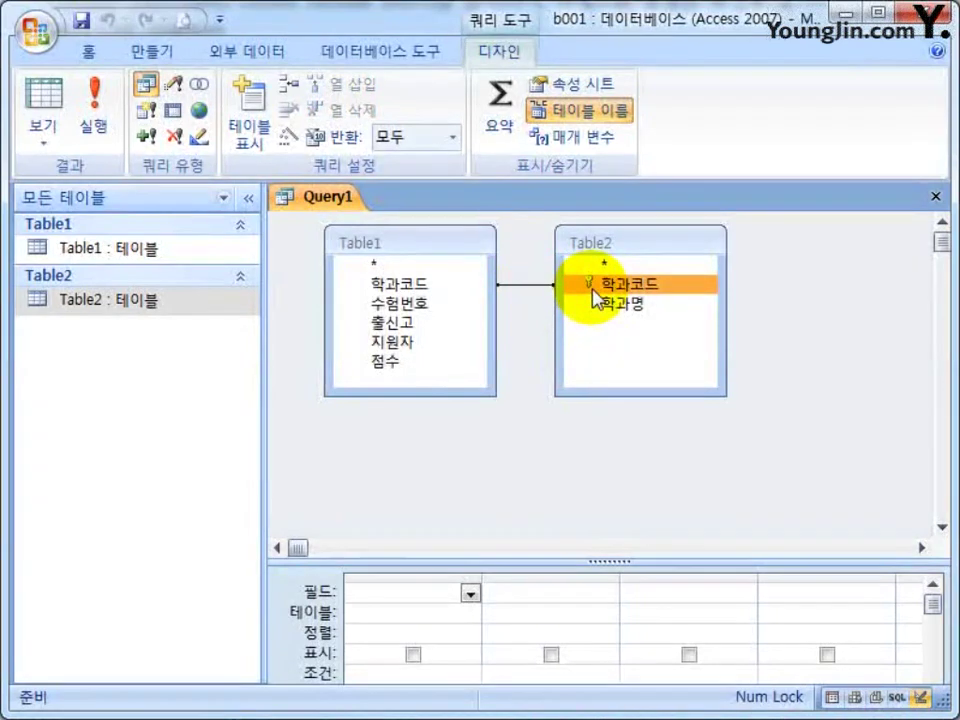
pyautogui.click(500, 500)
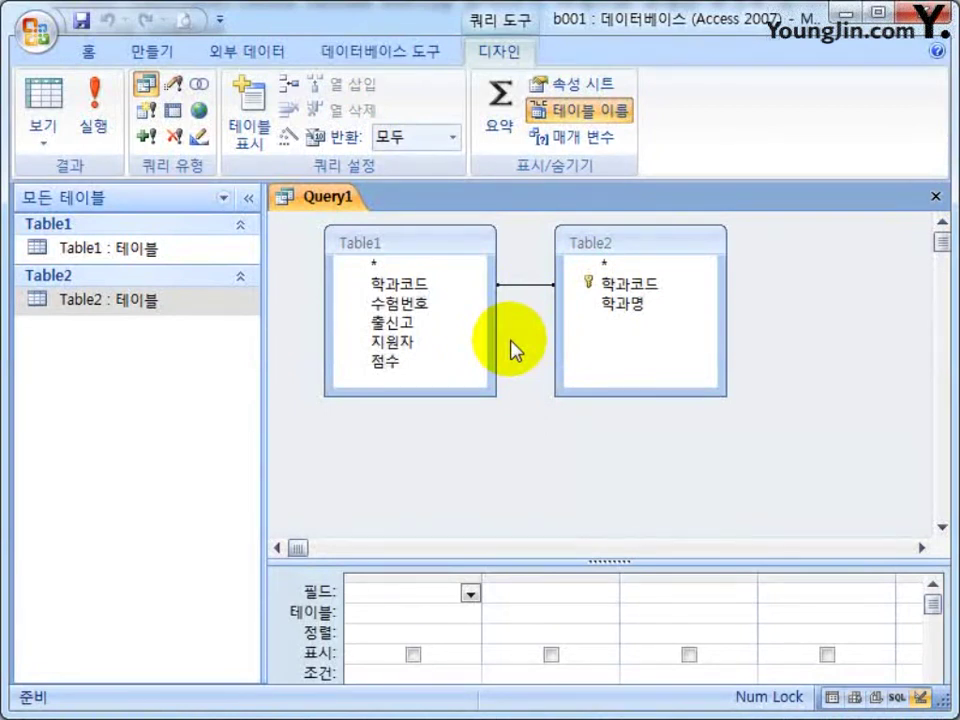
# Delete the Table1–Table2 join and drag Table1's 학과코드 onto Table2's 학과코드 to recreate it.
pyautogui.rightClick(525, 285)
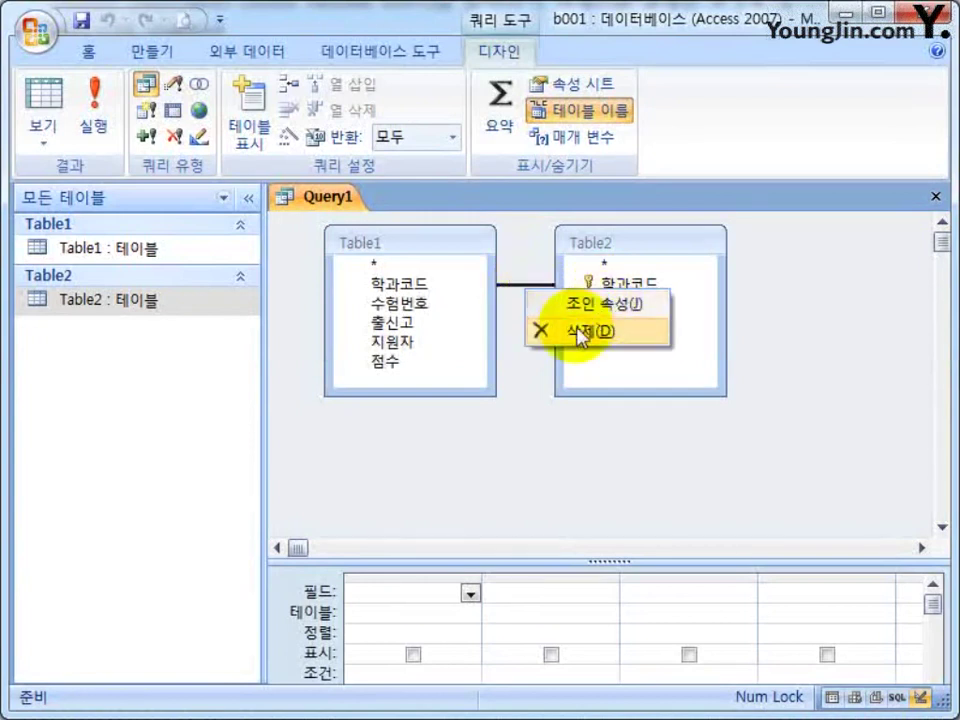
pyautogui.click(594, 327)
pyautogui.click(621, 285)
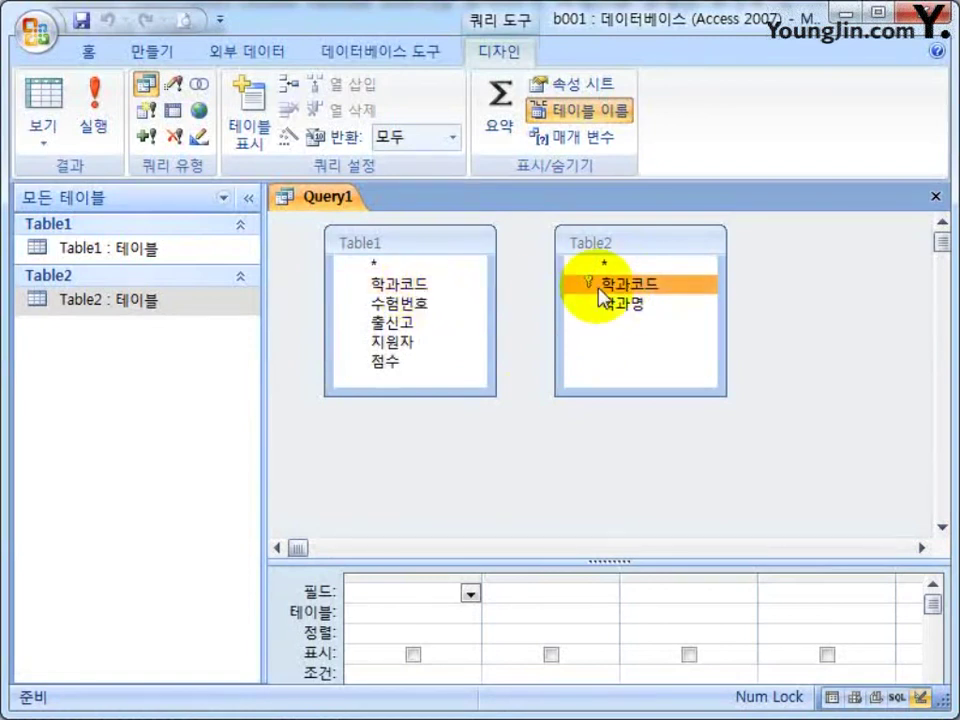
pyautogui.click(439, 290)
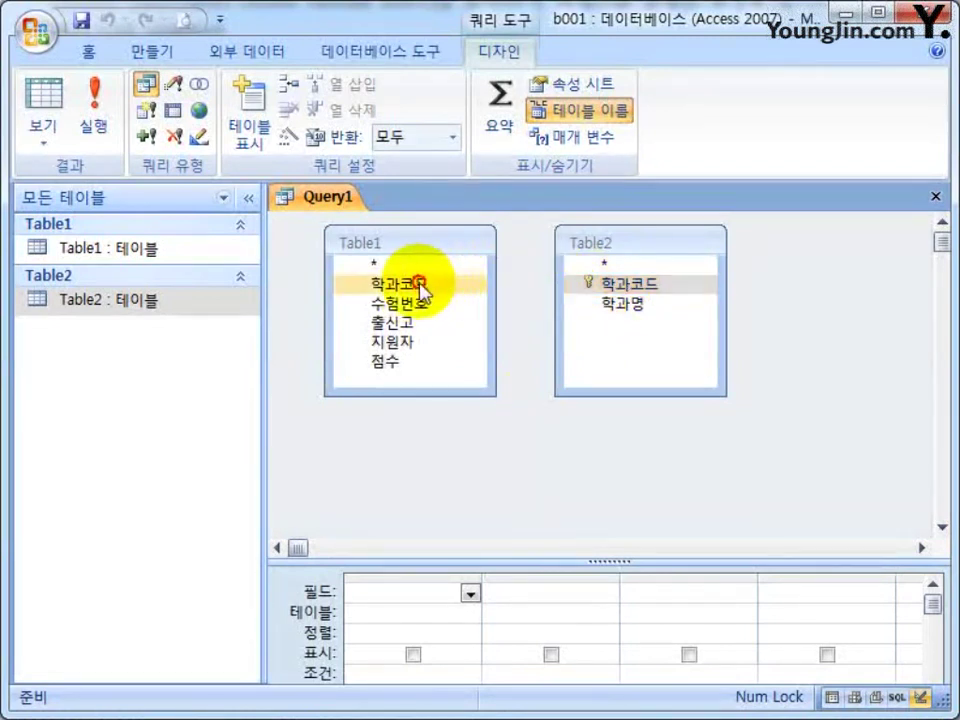
pyautogui.click(630, 285)
pyautogui.moveTo(422, 289); pyautogui.dragTo(592, 284)
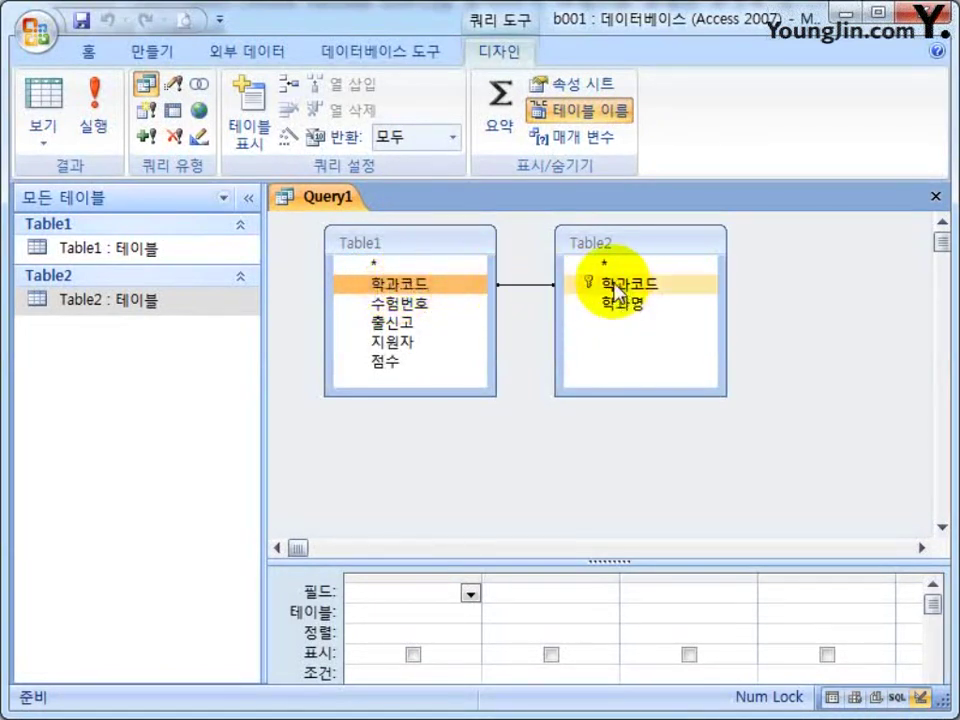
# Check the new join's properties and leave it as a matching-rows-only join.
pyautogui.click(518, 285)
pyautogui.rightClick(518, 285)
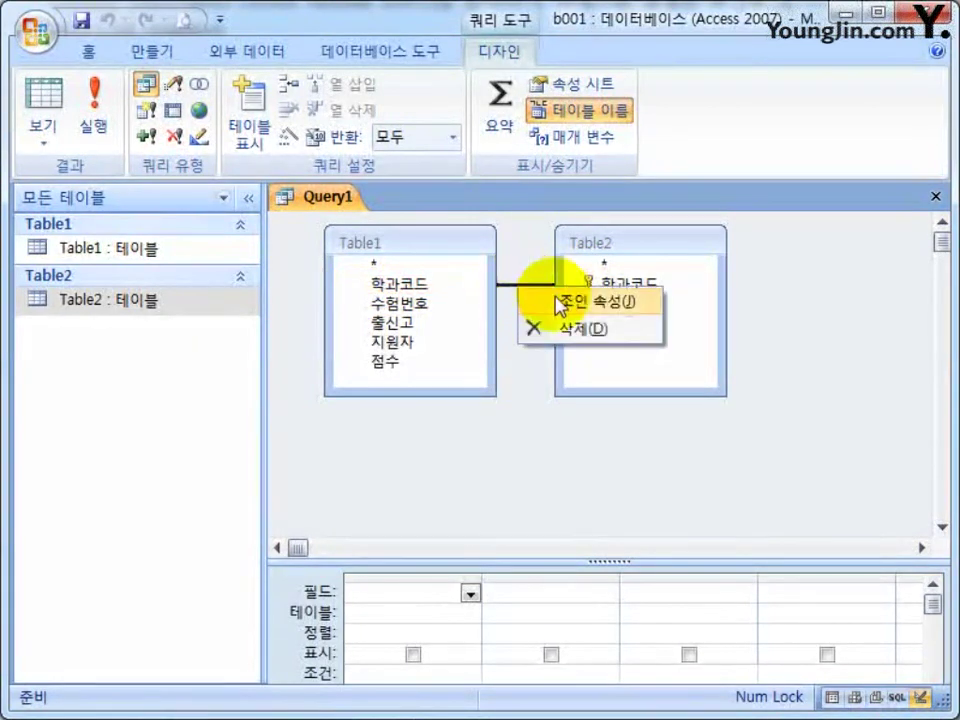
pyautogui.click(561, 298)
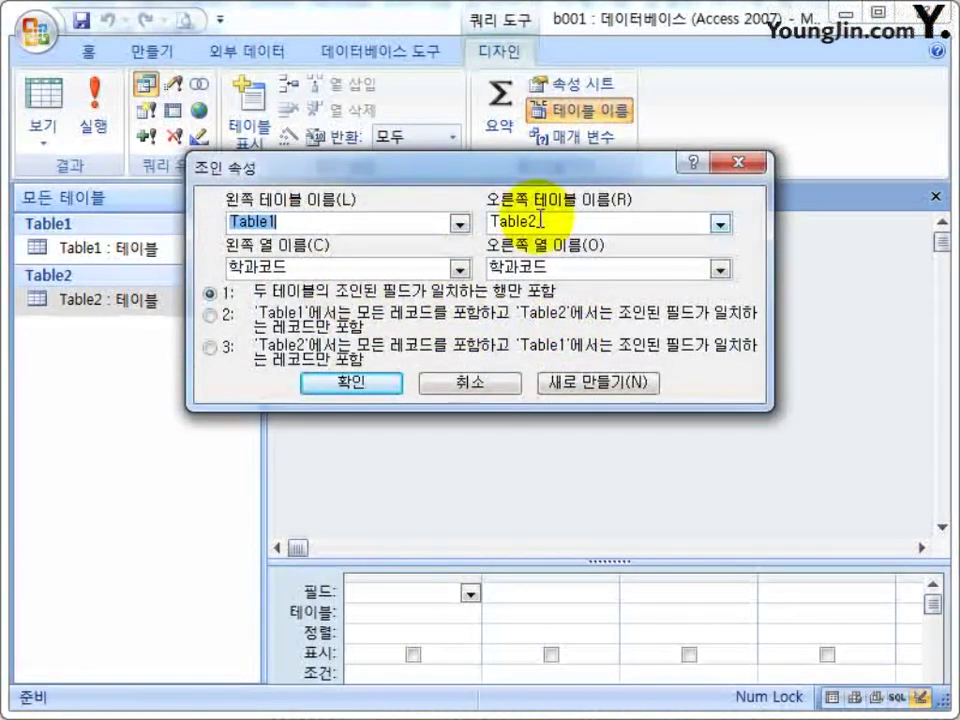
pyautogui.click(476, 386)
# Redraw the 학과코드 join between the tables and enlarge the query grid pane.
pyautogui.click(602, 285)
pyautogui.click(508, 285)
pyautogui.moveTo(433, 288); pyautogui.dragTo(612, 287)
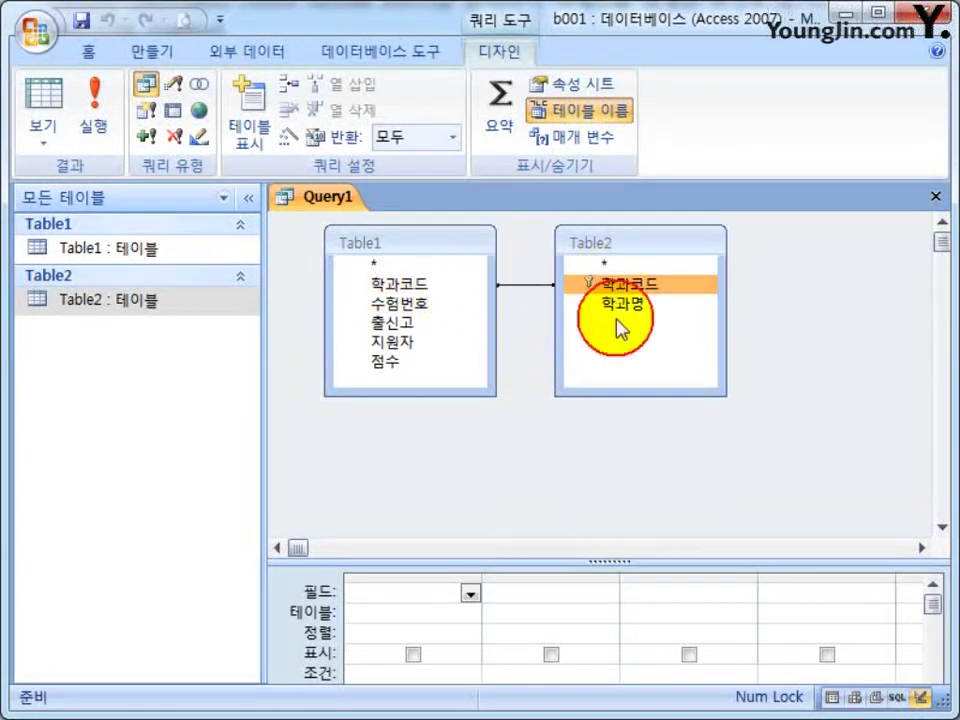
pyautogui.click(551, 429)
pyautogui.moveTo(568, 561); pyautogui.dragTo(557, 477)
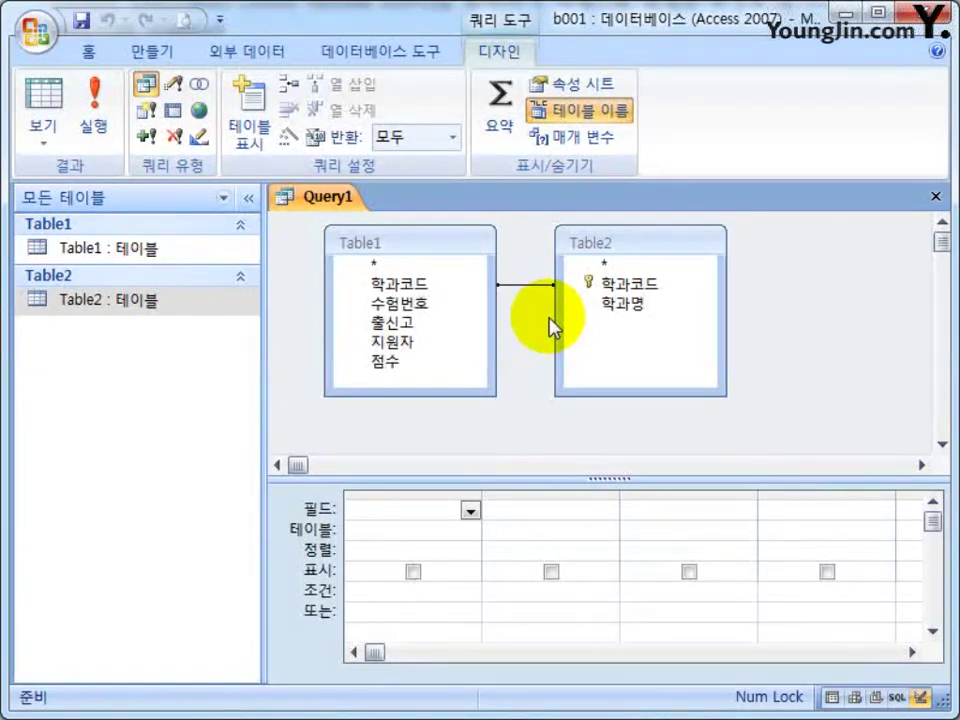
# Add Table1.* and Table2.* as the first two grid columns, then close the query design.
pyautogui.click(397, 265)
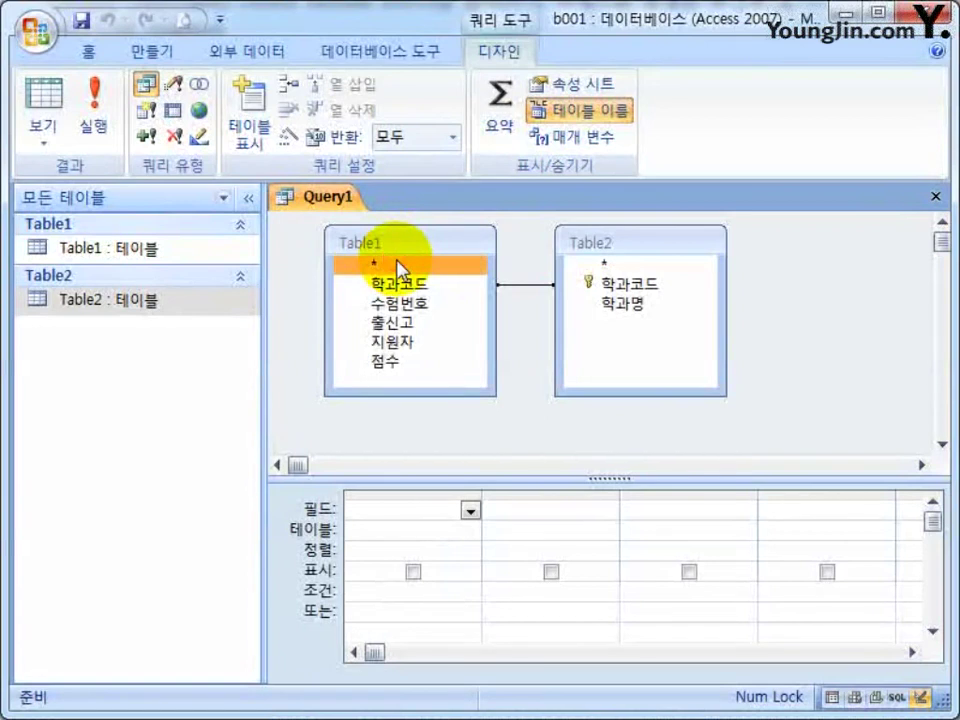
pyautogui.doubleClick(397, 265)
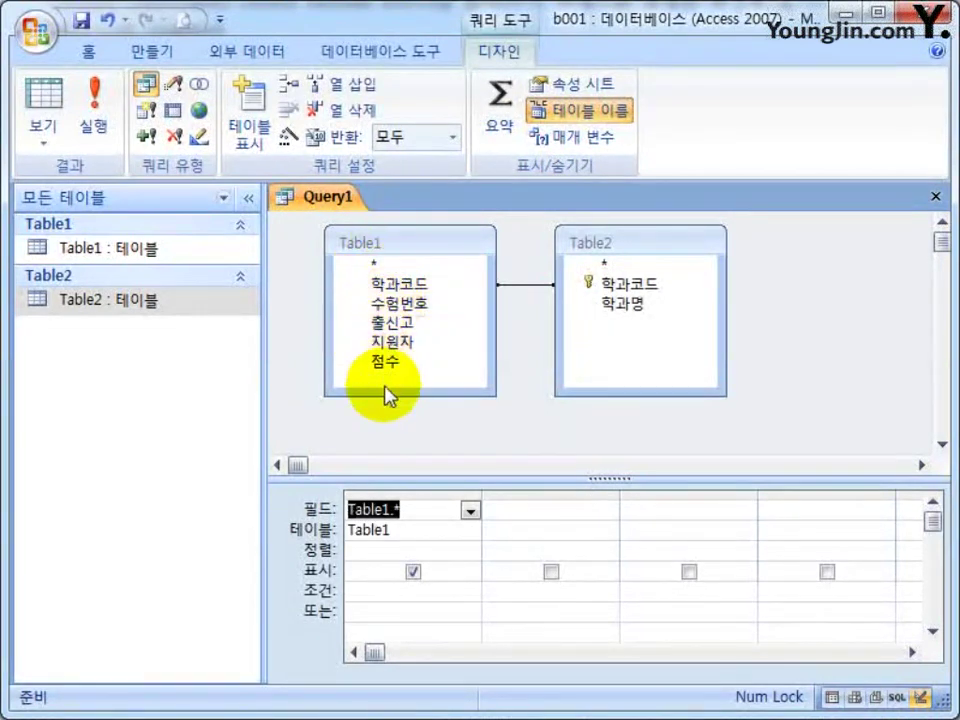
pyautogui.click(610, 284)
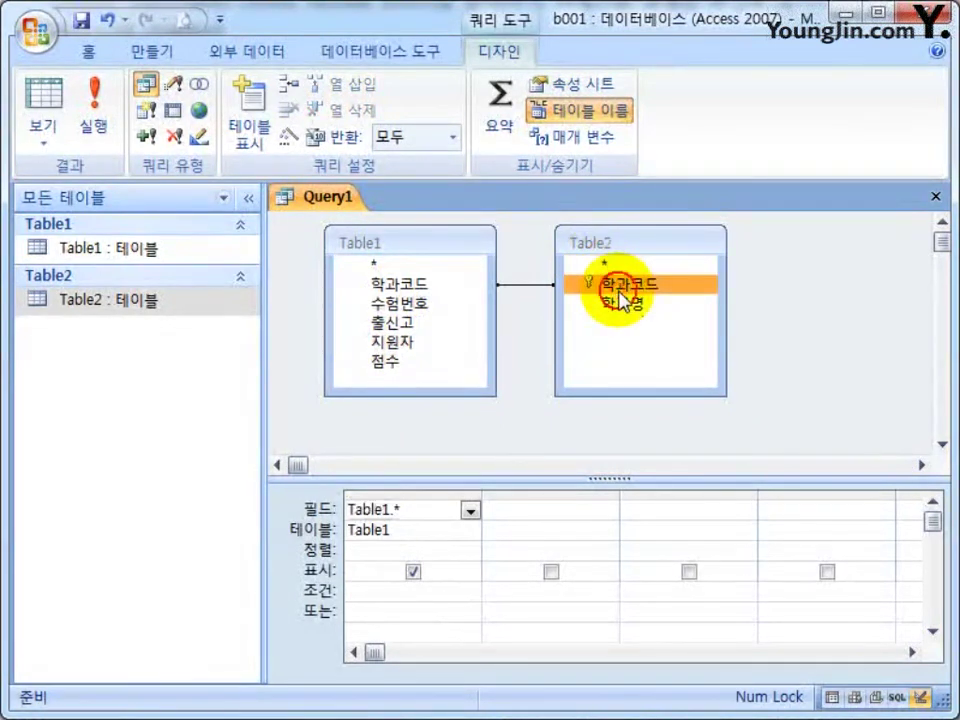
pyautogui.moveTo(604, 264); pyautogui.dragTo(493, 583)
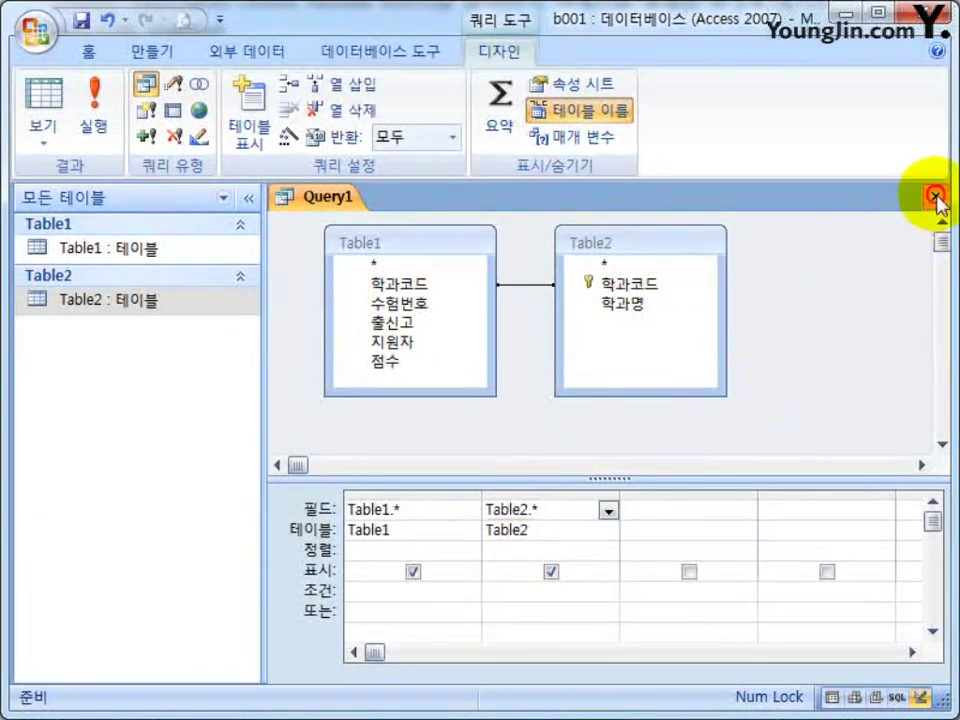
pyautogui.click(934, 197)
# Save the query as Query1 and review its datasheet results before closing them.
pyautogui.click(340, 462)
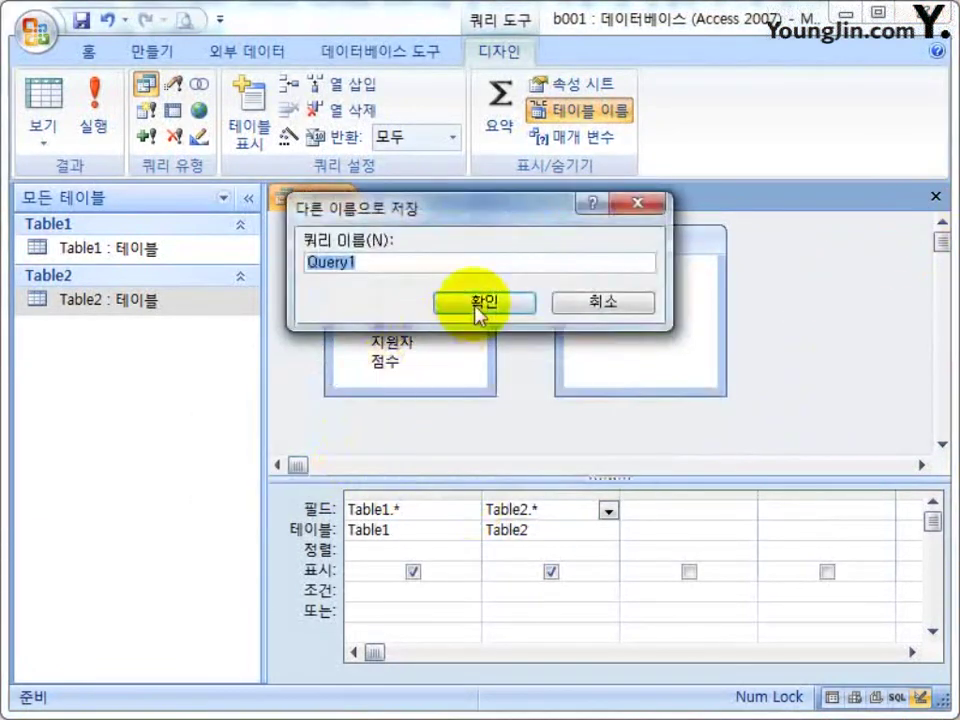
pyautogui.click(467, 326)
pyautogui.click(103, 286)
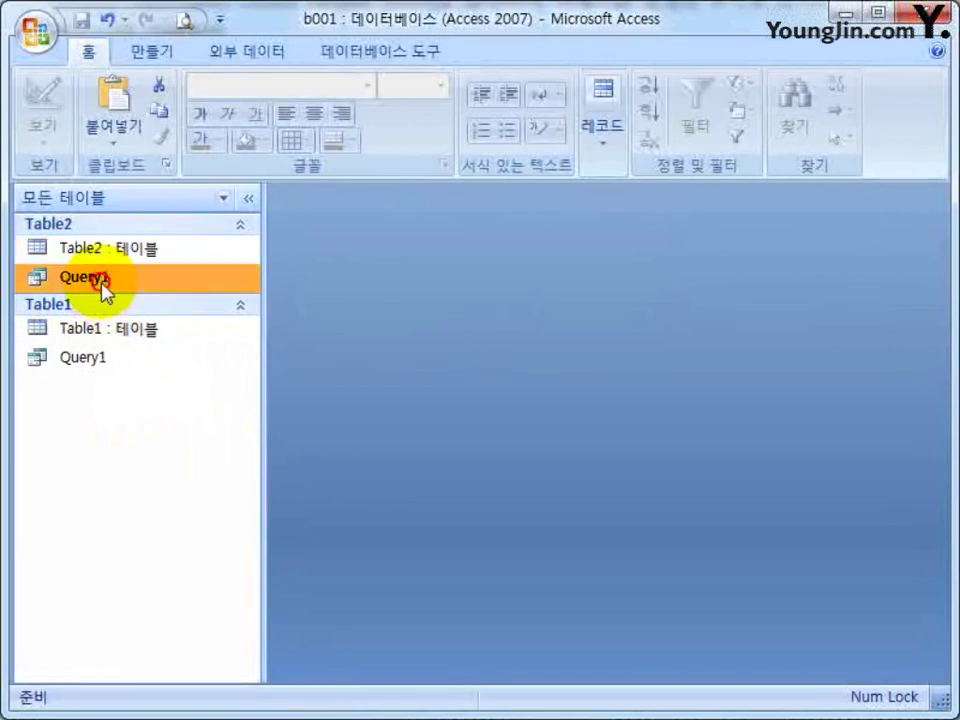
pyautogui.click(86, 368)
pyautogui.doubleClick(86, 368)
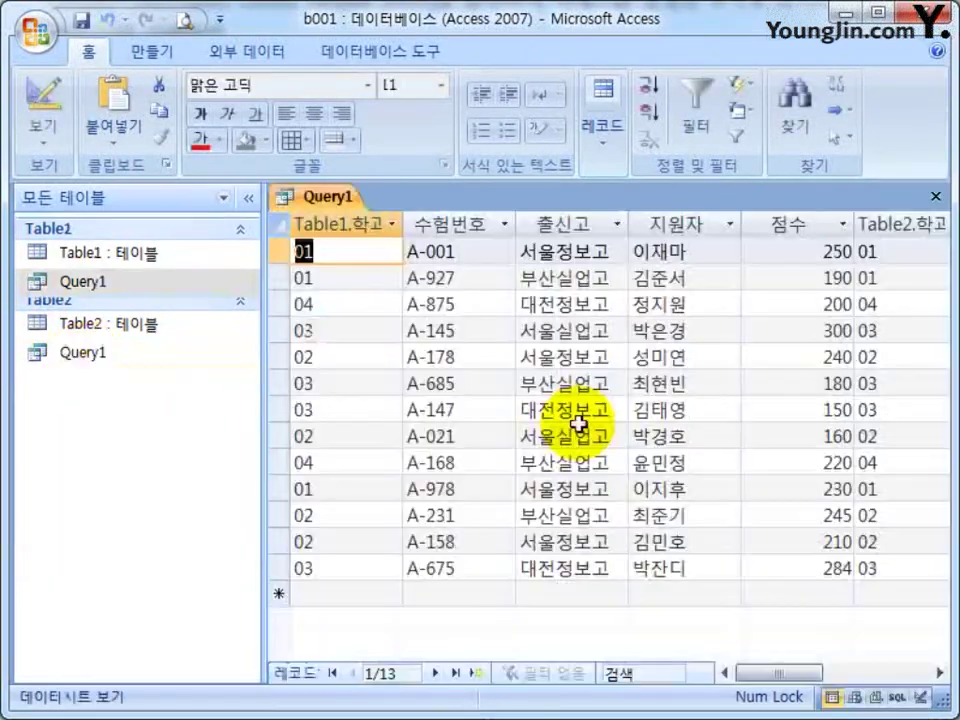
pyautogui.click(345, 232)
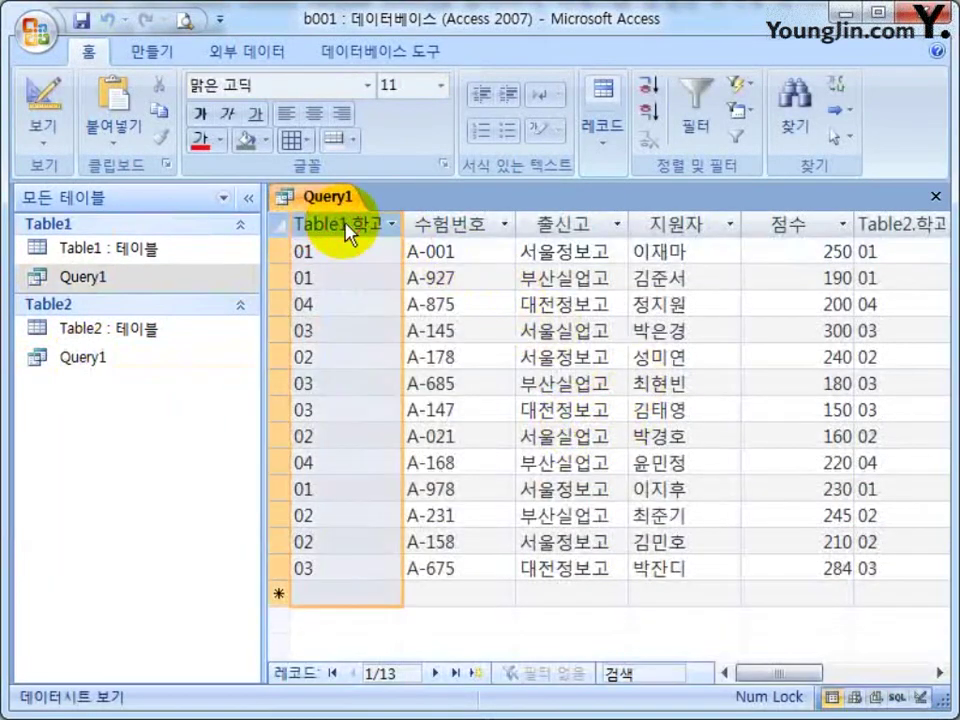
pyautogui.click(906, 234)
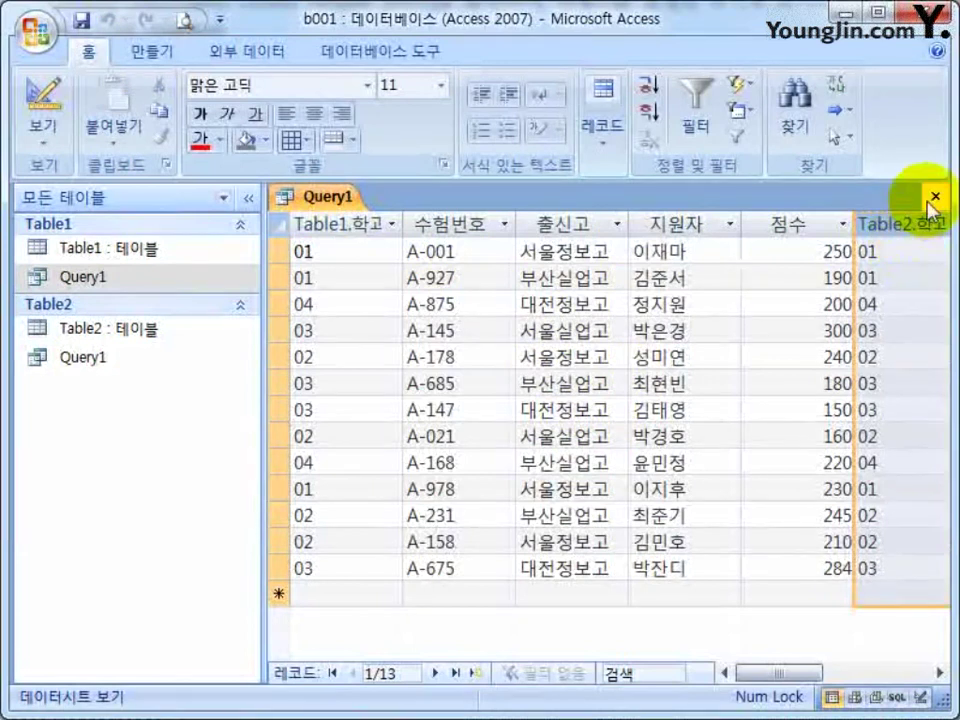
pyautogui.click(935, 196)
# Reopen Query1 in design view and select the Table2.* grid column.
pyautogui.rightClick(108, 280)
pyautogui.click(198, 321)
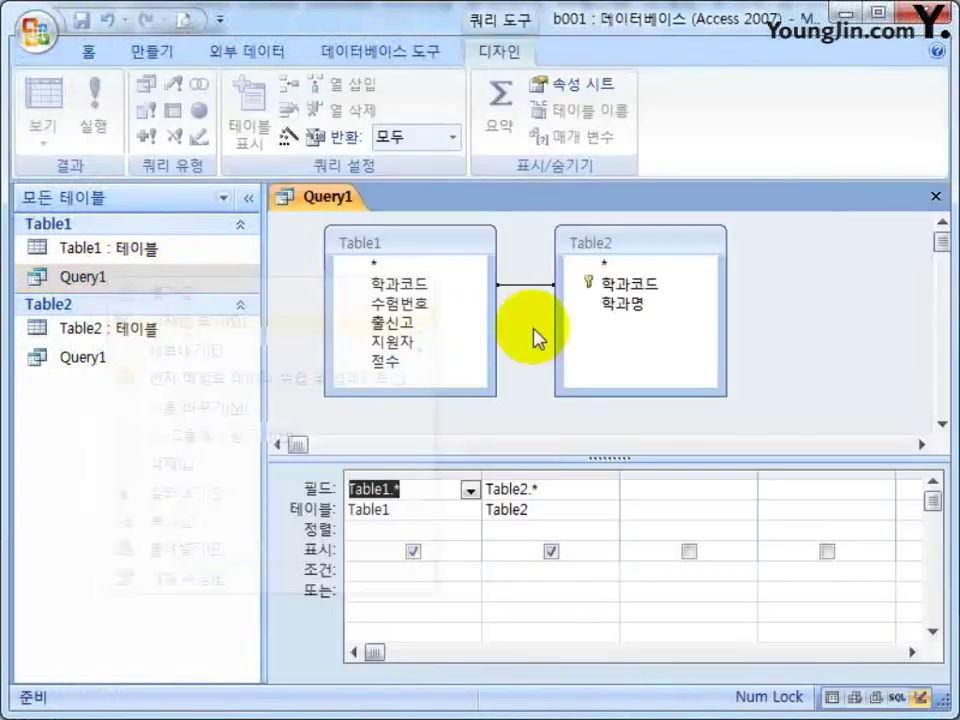
pyautogui.click(528, 474)
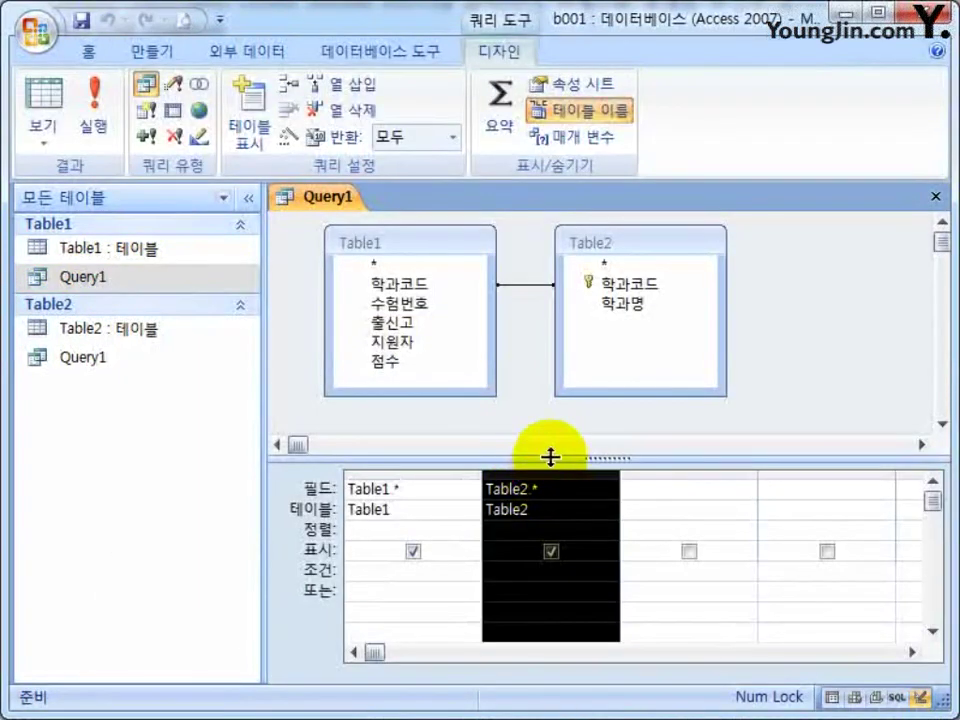
# Replace the Table2.* column with Table2's 학과명 field and save Query1.
pyautogui.press('Delete')
pyautogui.click(629, 310)
pyautogui.moveTo(629, 310); pyautogui.dragTo(555, 495)
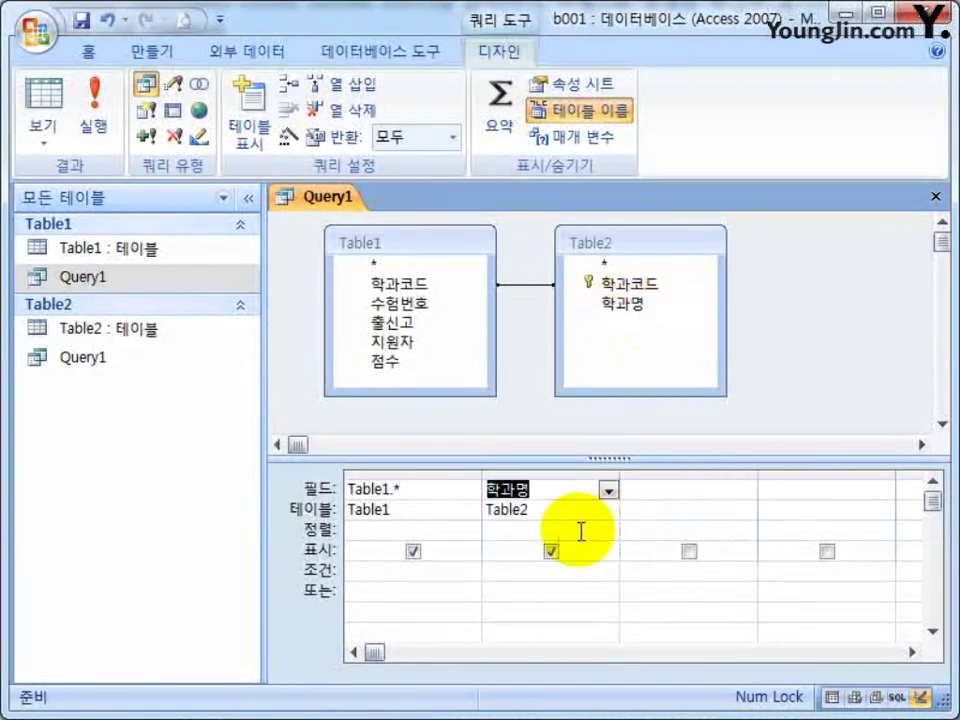
pyautogui.click(936, 196)
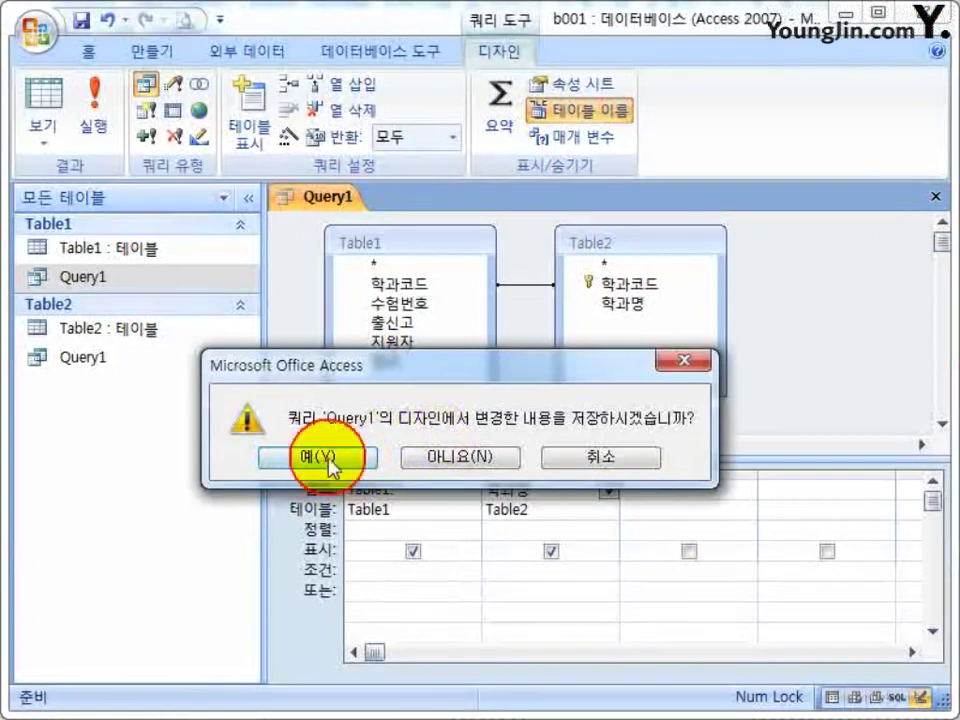
pyautogui.click(322, 458)
# Review Query1's 13 result rows, including 학과명, then close the results.
pyautogui.doubleClick(68, 280)
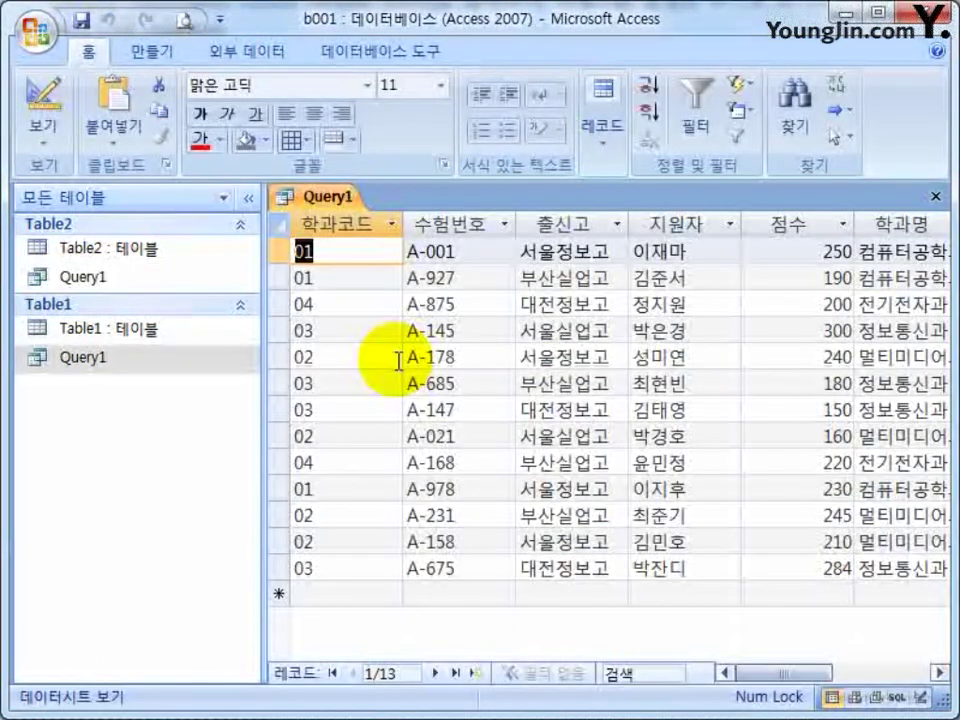
pyautogui.click(900, 672)
pyautogui.click(850, 672)
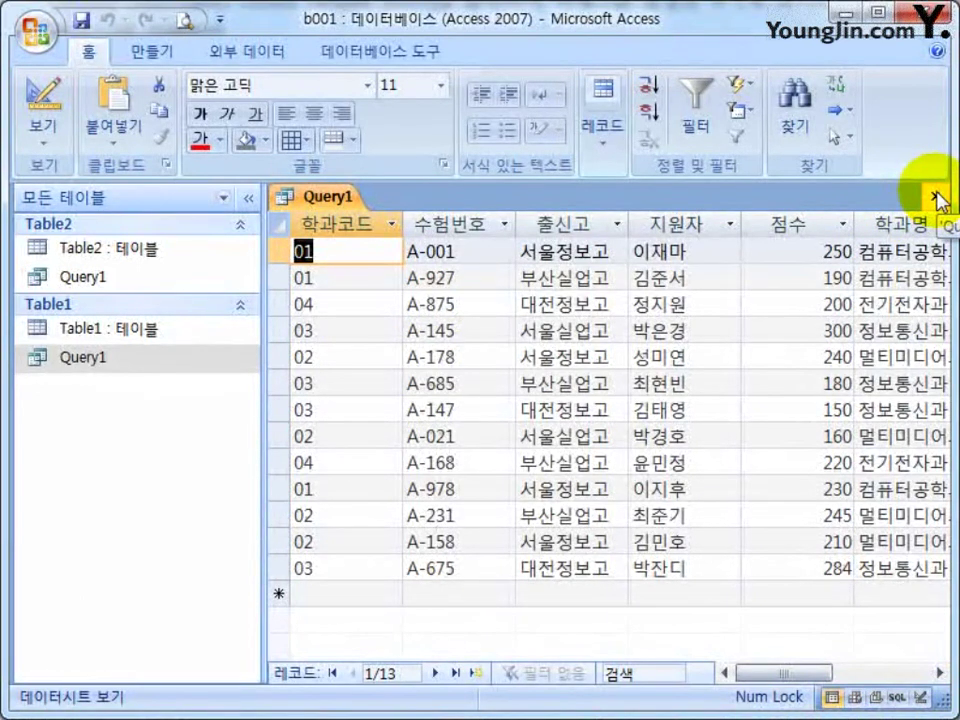
pyautogui.click(939, 199)
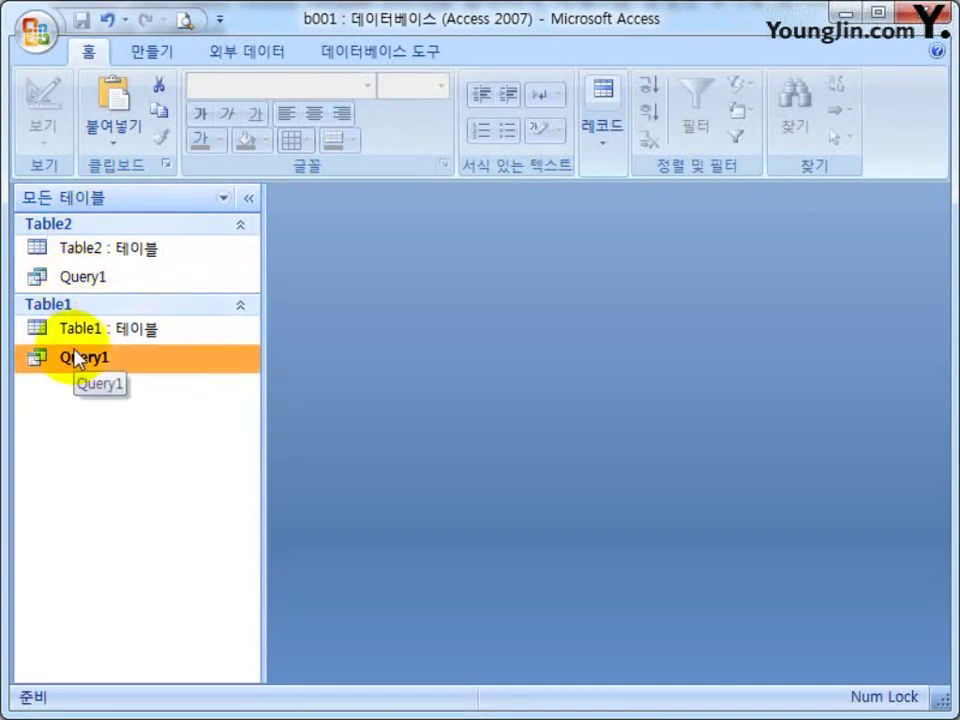
# Group the navigation list by object type and select Query1.
pyautogui.click(224, 200)
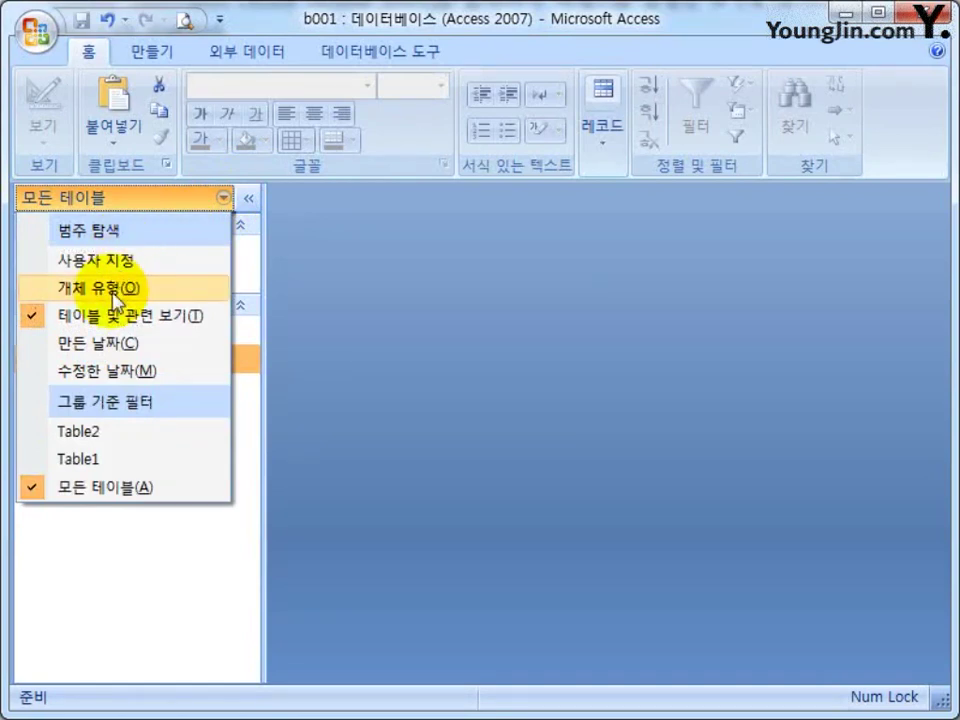
pyautogui.click(115, 294)
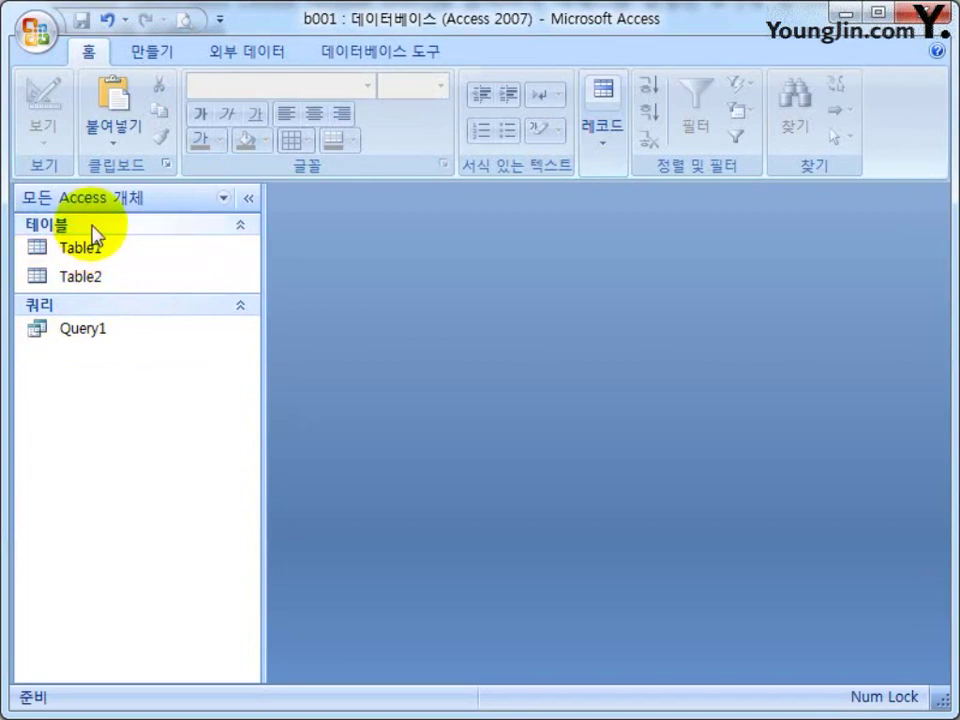
pyautogui.click(118, 306)
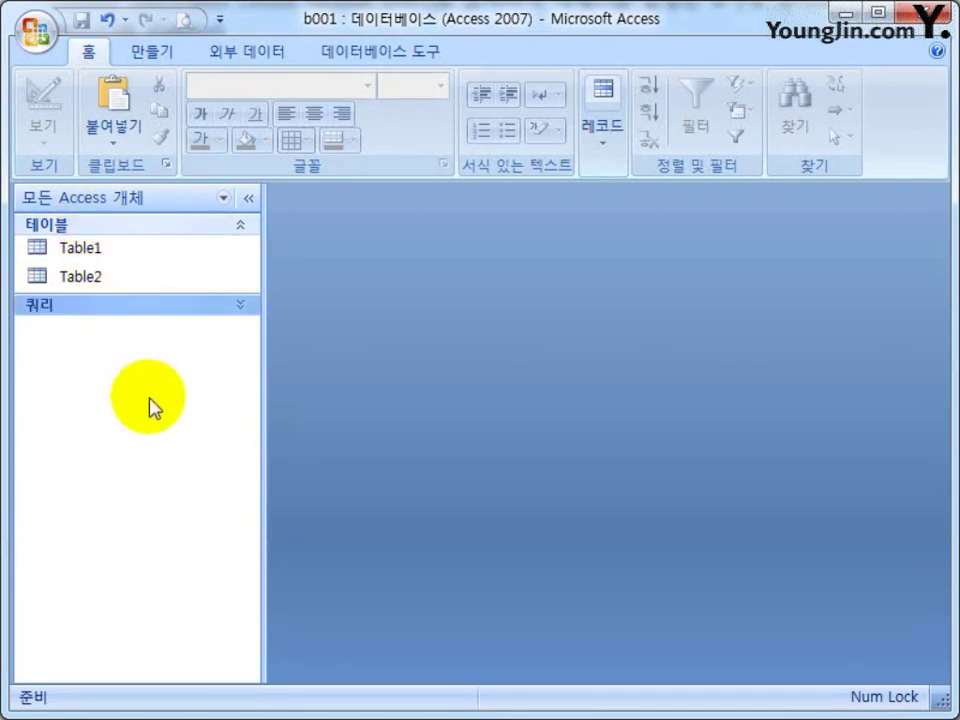
pyautogui.click(144, 312)
pyautogui.click(97, 338)
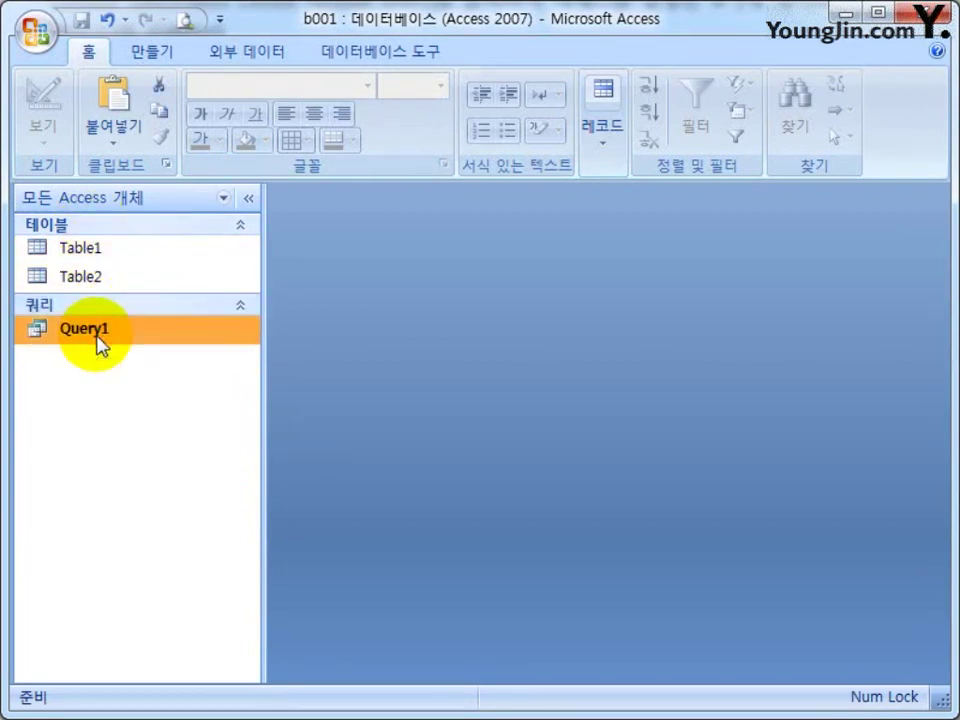
# Try the tables-only filter, then return to showing all Access objects.
pyautogui.click(224, 198)
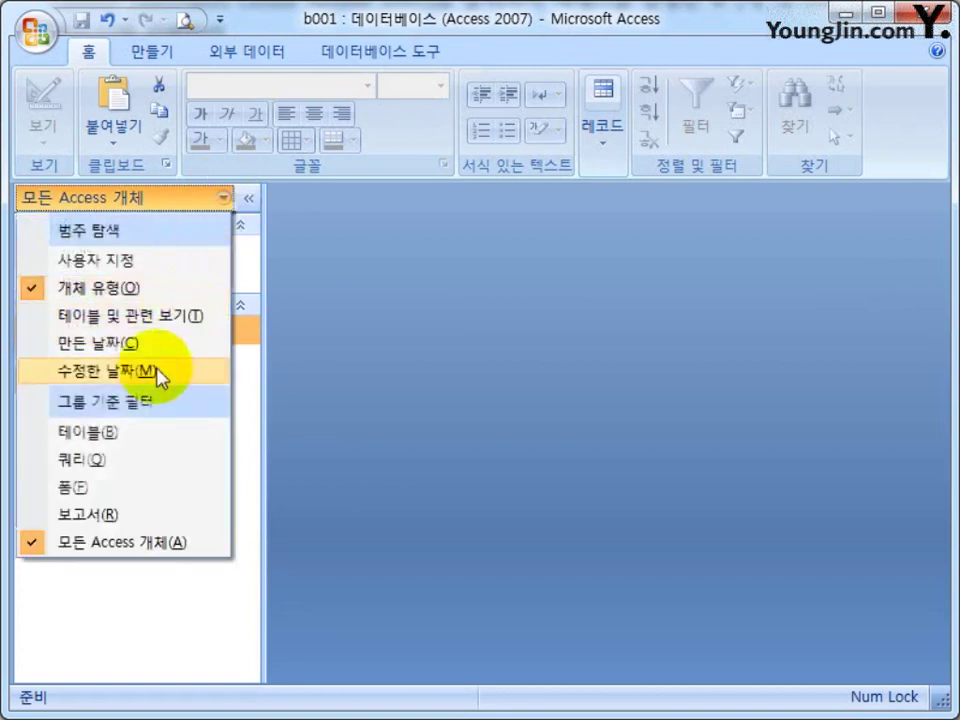
pyautogui.click(135, 550)
pyautogui.click(222, 197)
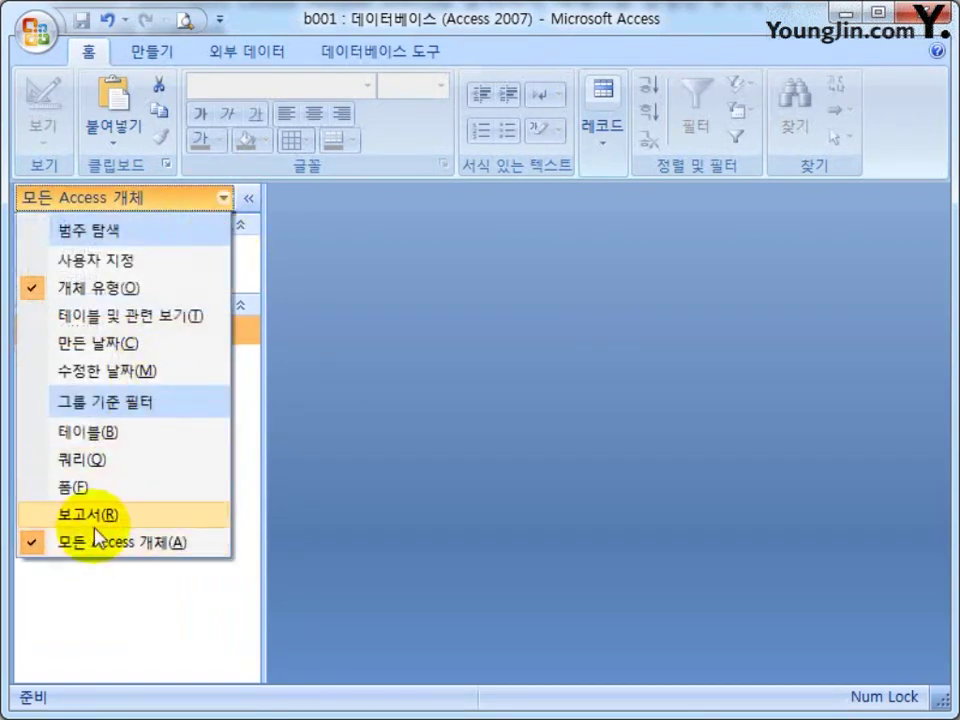
pyautogui.click(88, 432)
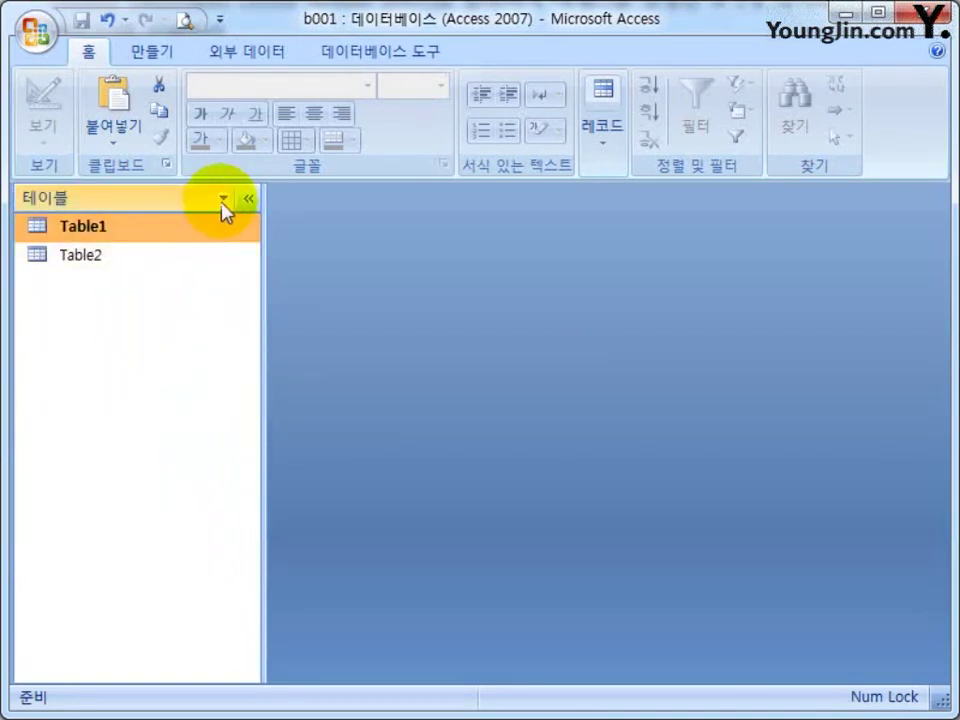
pyautogui.click(220, 198)
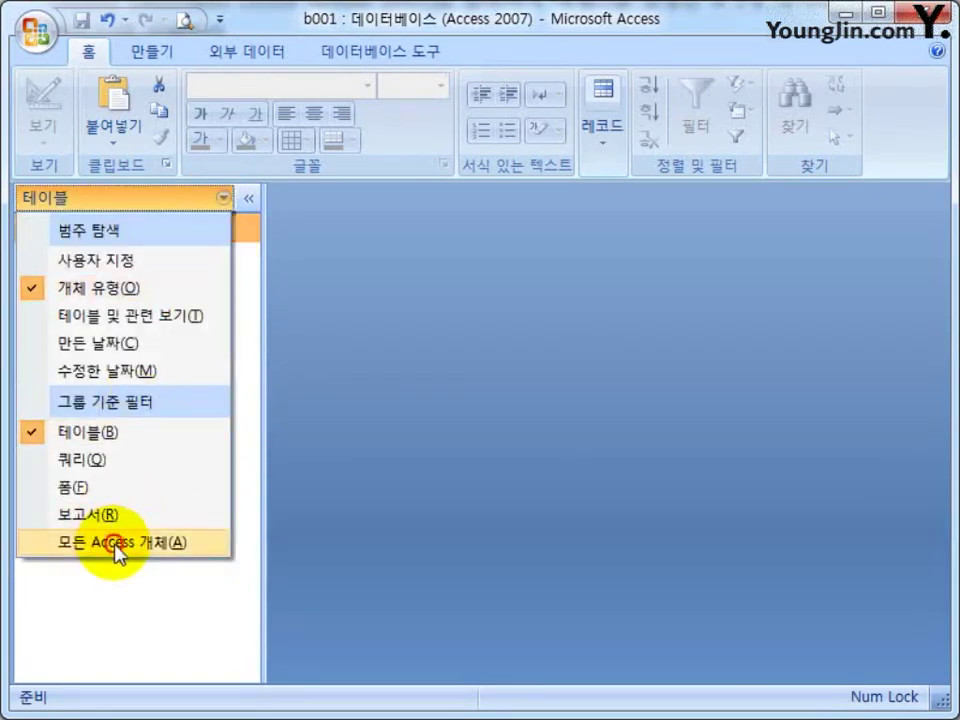
pyautogui.click(117, 545)
pyautogui.click(210, 200)
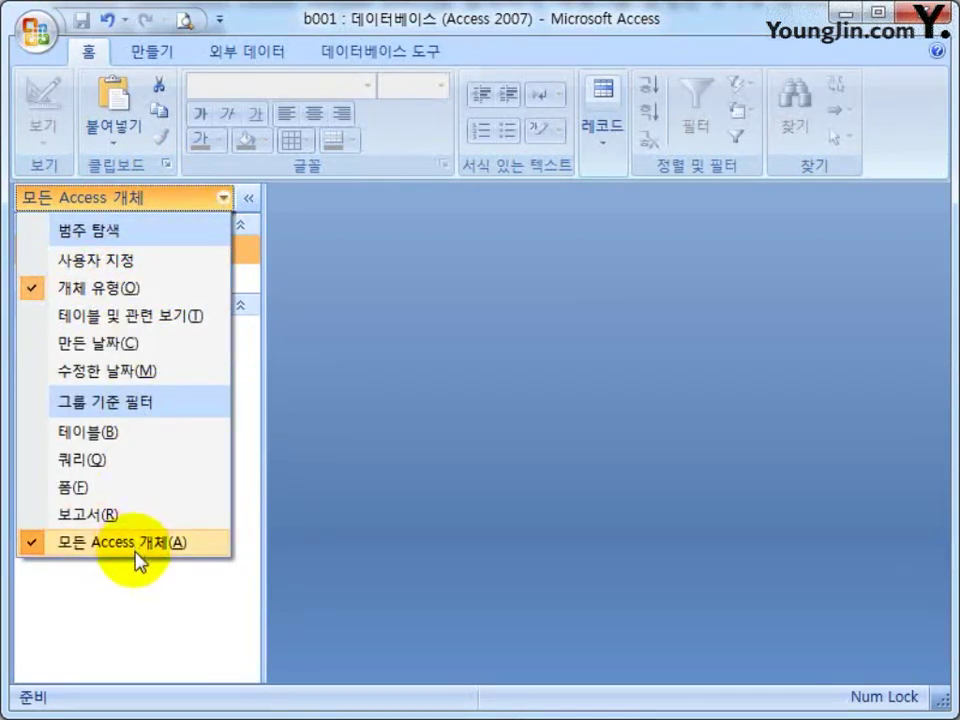
pyautogui.click(144, 608)
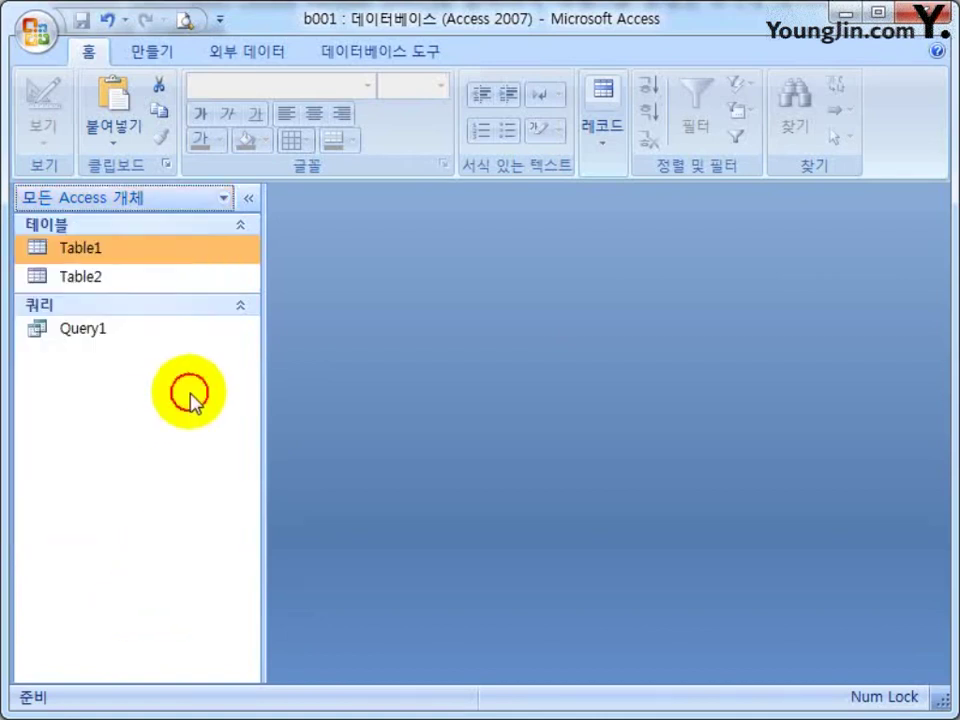
pyautogui.click(141, 324)
# Open Query1 in design view and type 1차합격 in the third field cell.
pyautogui.rightClick(158, 333)
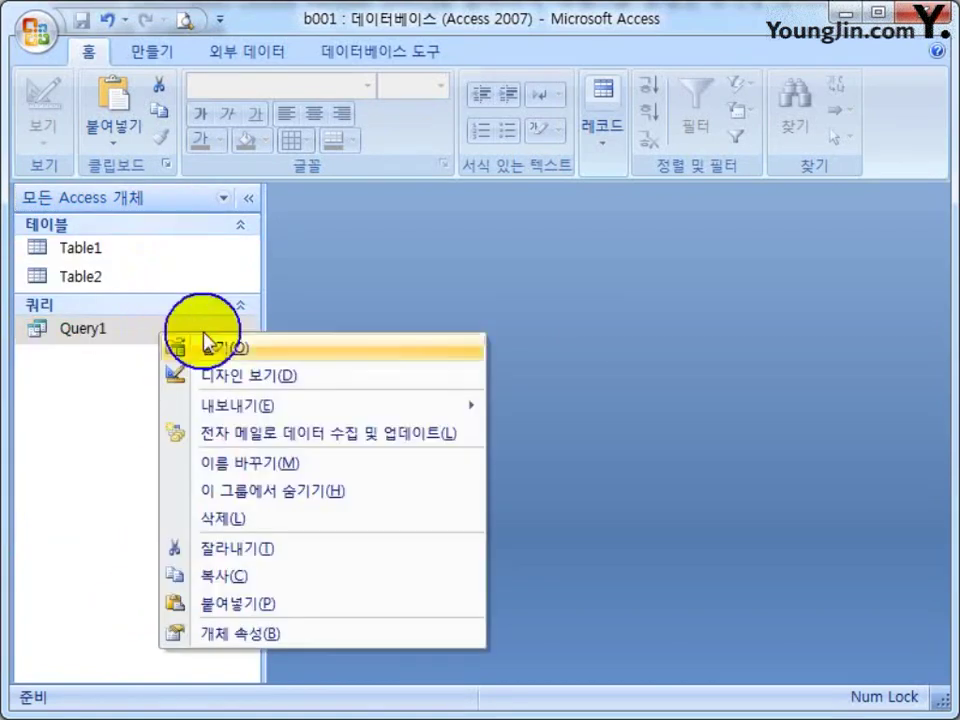
pyautogui.click(233, 375)
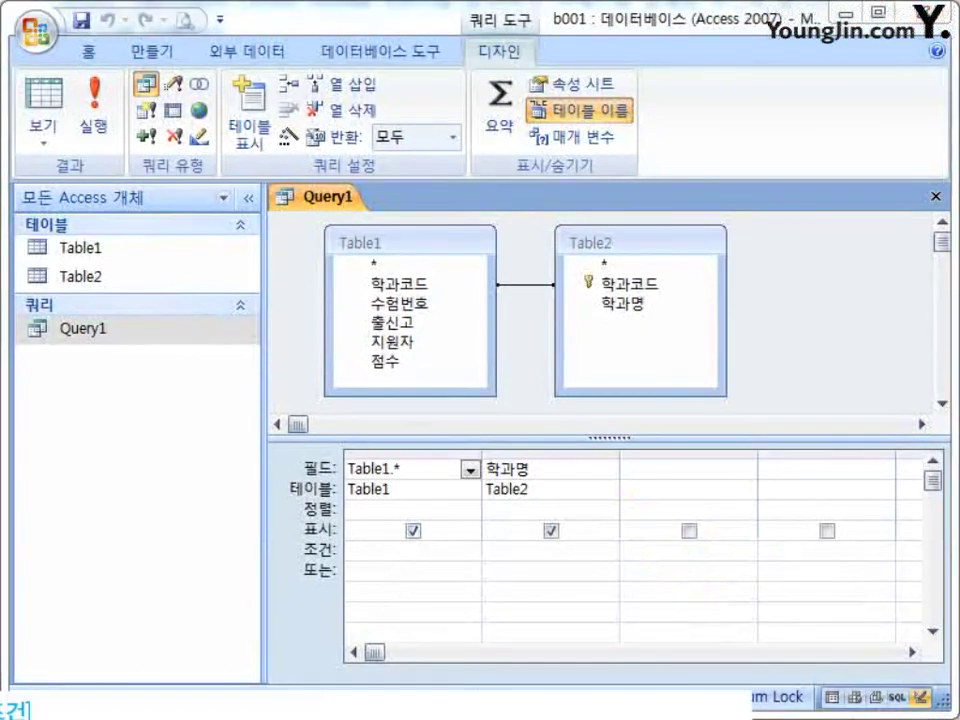
pyautogui.click(680, 455)
pyautogui.click(649, 470)
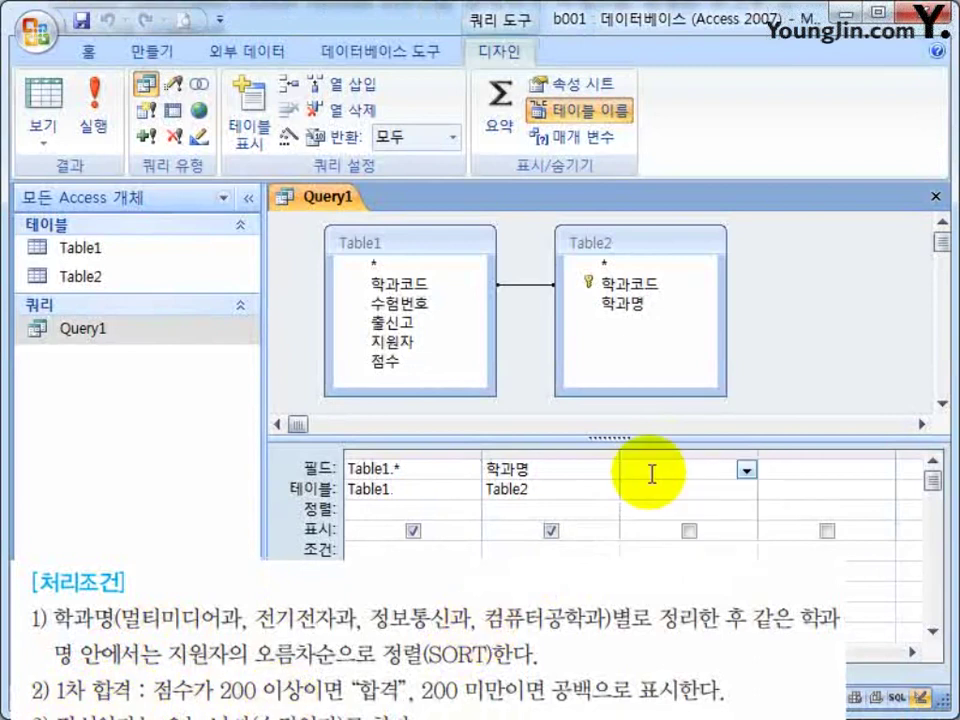
pyautogui.write('1차합격')
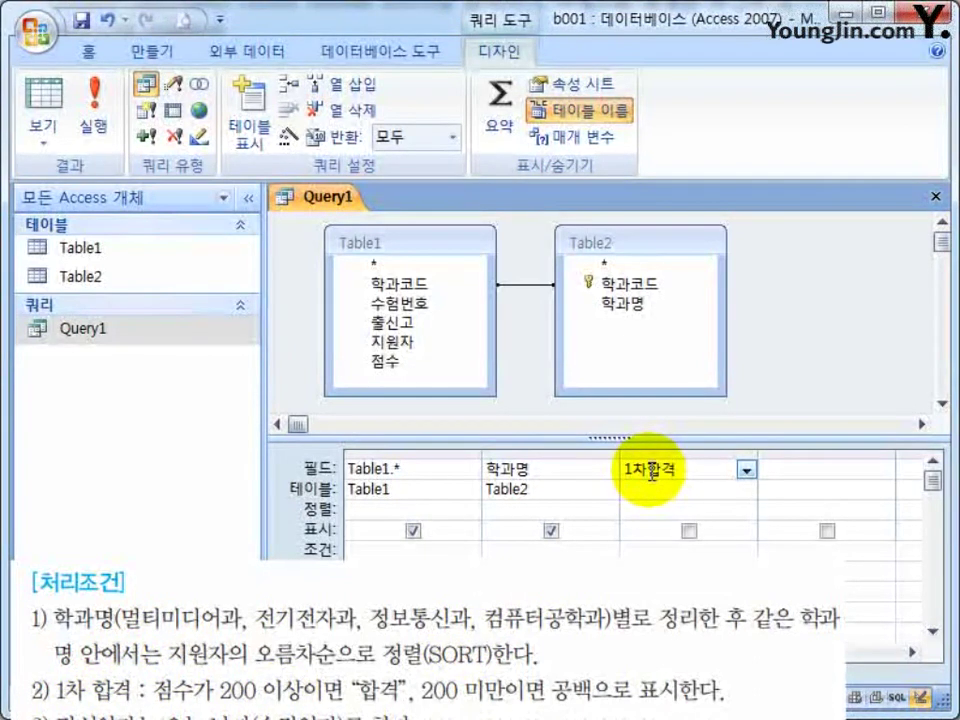
# Clear the third field cell and open its Zoom box.
pyautogui.rightClick(703, 468)
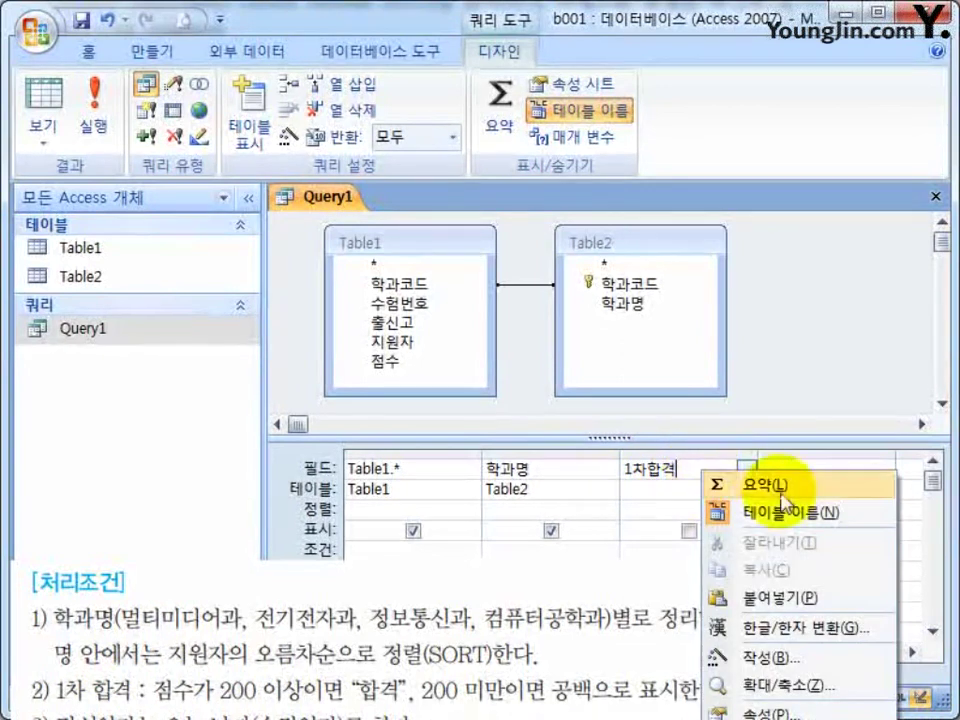
pyautogui.click(688, 468)
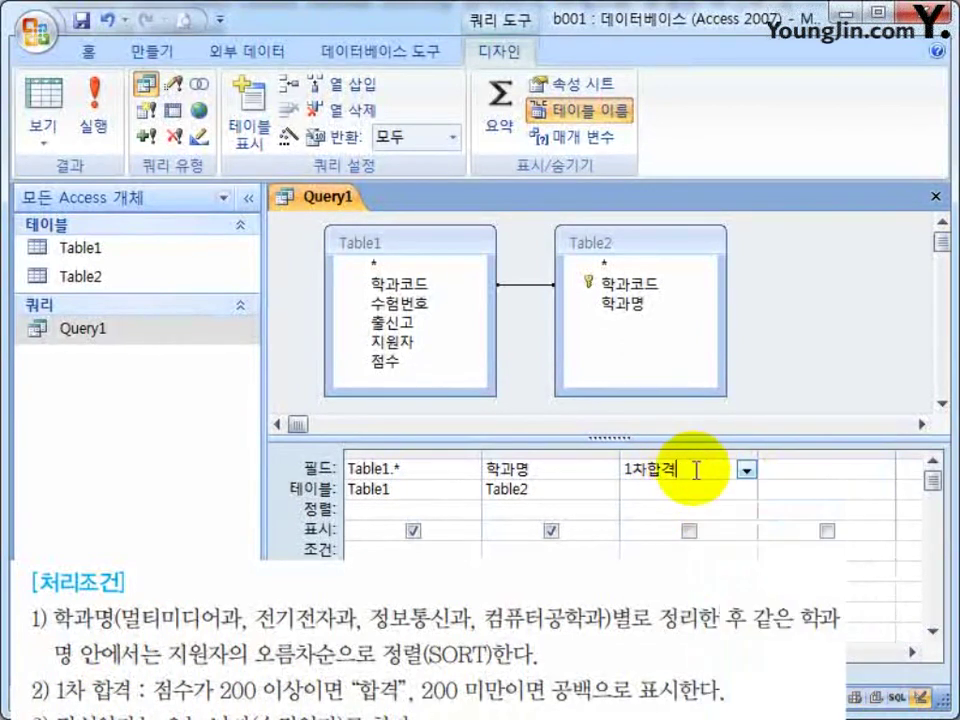
pyautogui.moveTo(688, 468); pyautogui.dragTo(454, 450)
pyautogui.press('Delete')
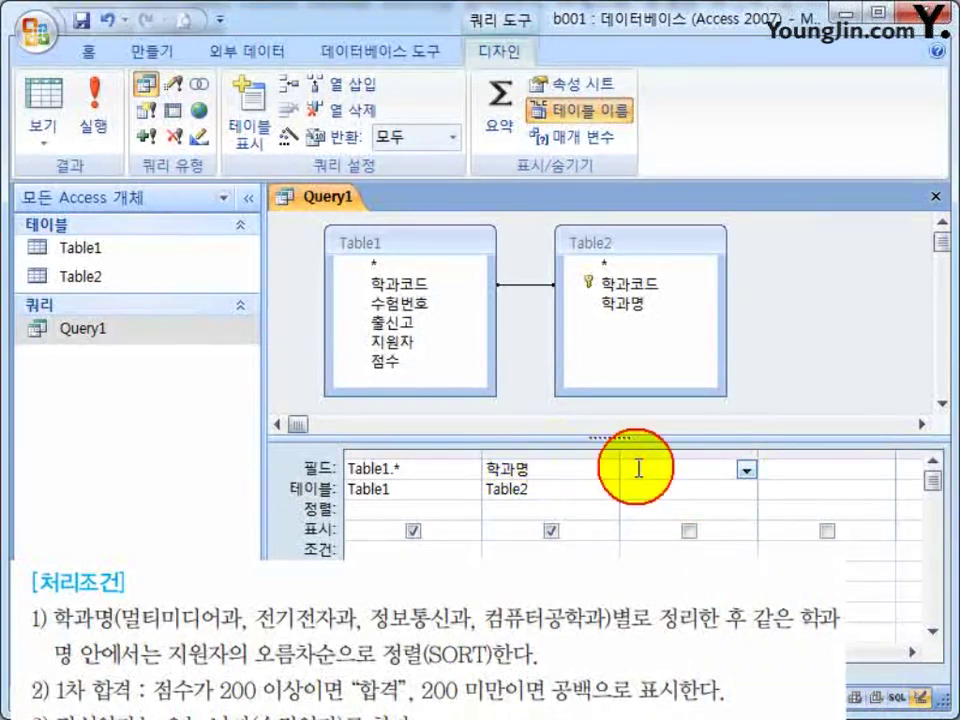
pyautogui.rightClick(636, 467)
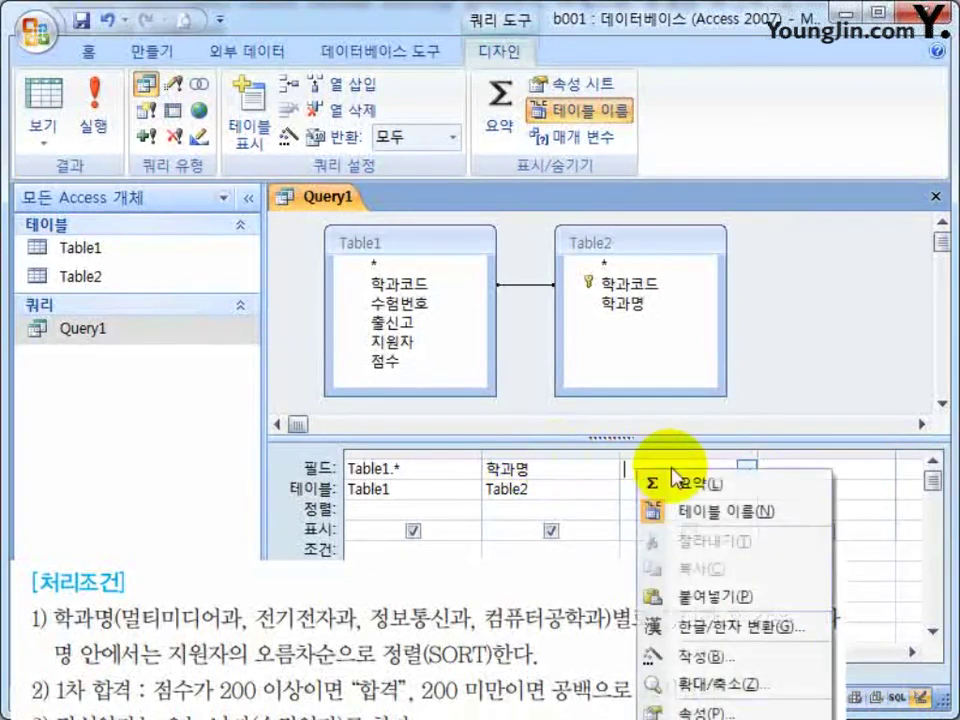
pyautogui.click(713, 682)
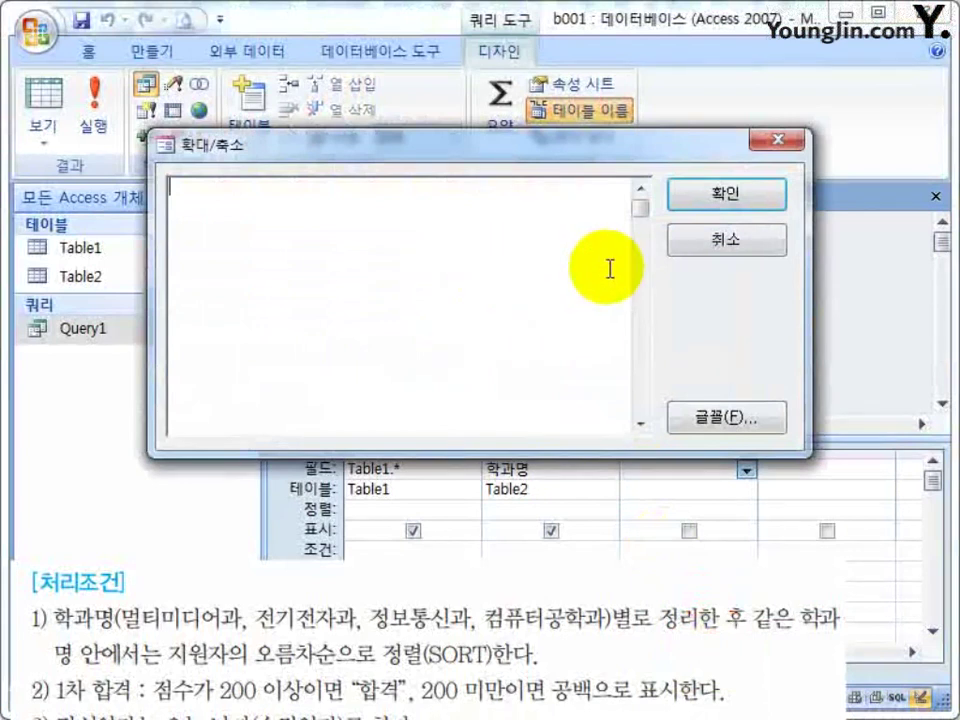
# Set the Zoom box font size to 14.
pyautogui.click(733, 418)
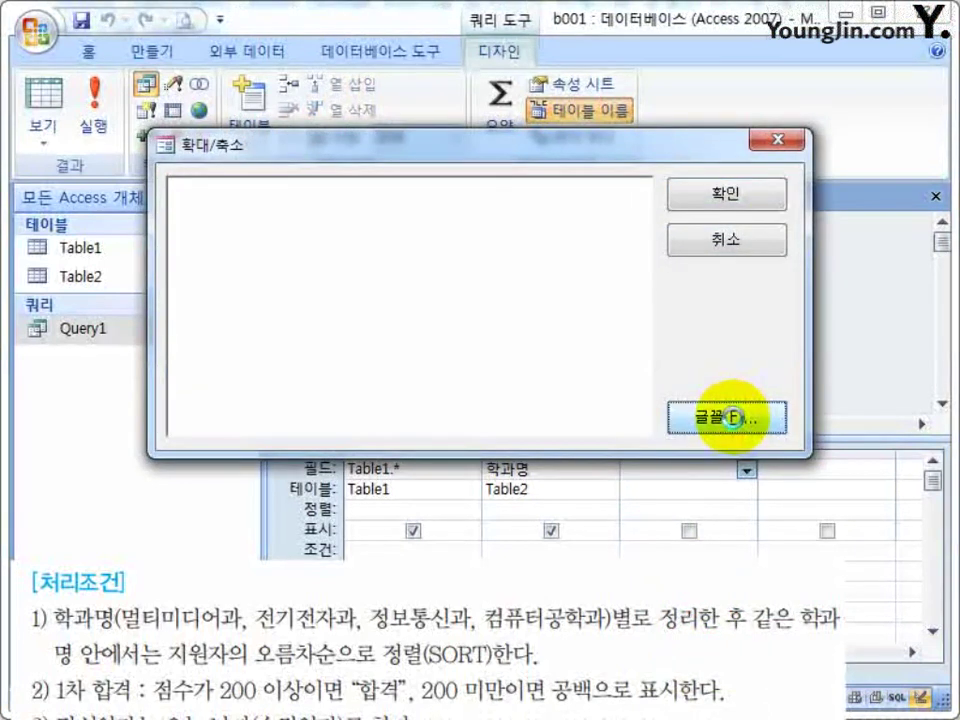
pyautogui.click(666, 258)
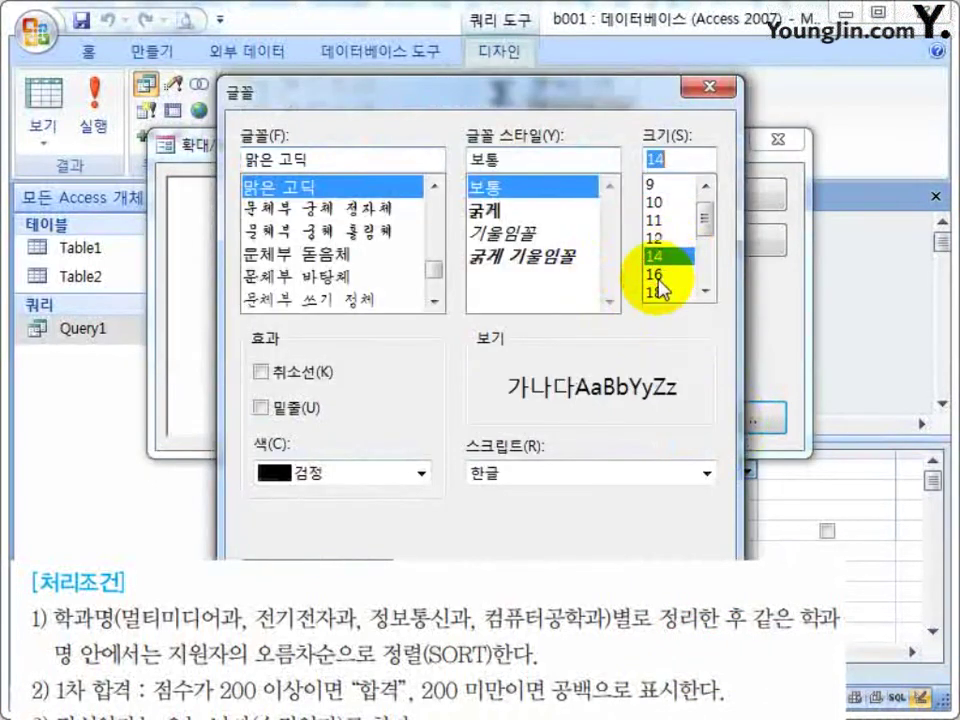
pyautogui.press('Return')
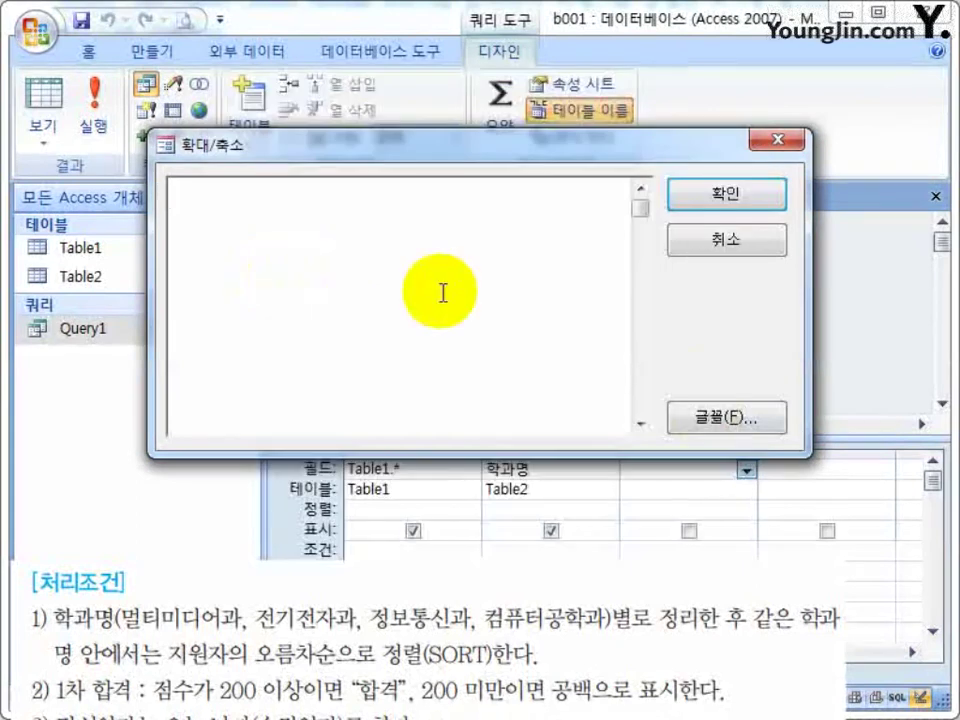
# Type the expression 1차합격:iif(점수>=200,"합격","") into the Zoom box.
pyautogui.write('1차합격"')
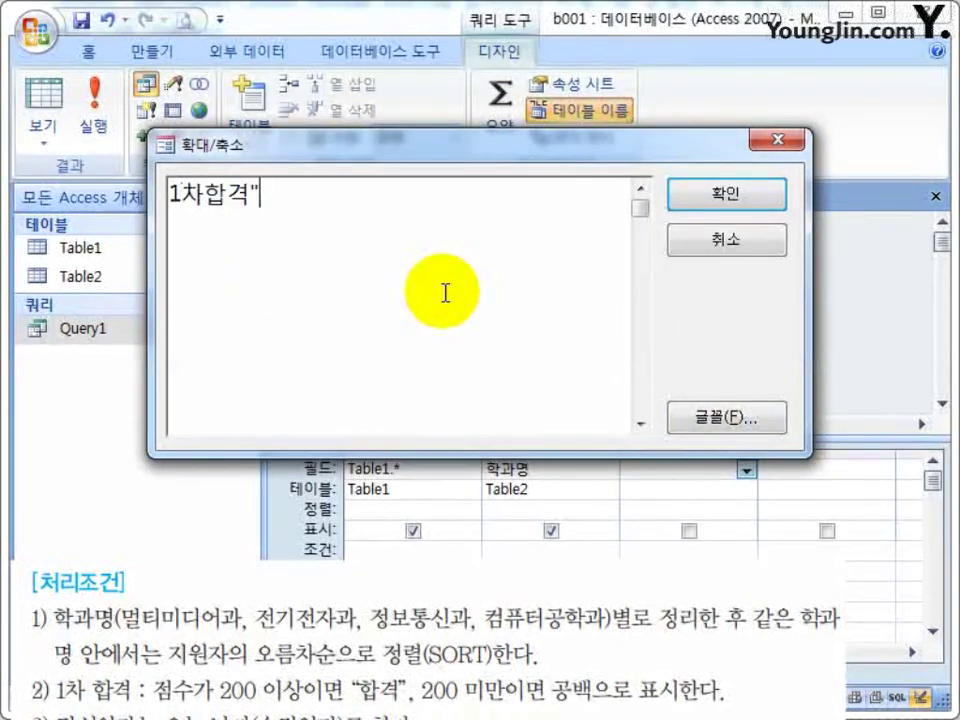
pyautogui.press('BackSpace')
pyautogui.write(':')
pyautogui.moveTo(343, 690); pyautogui.dragTo(316, 590)
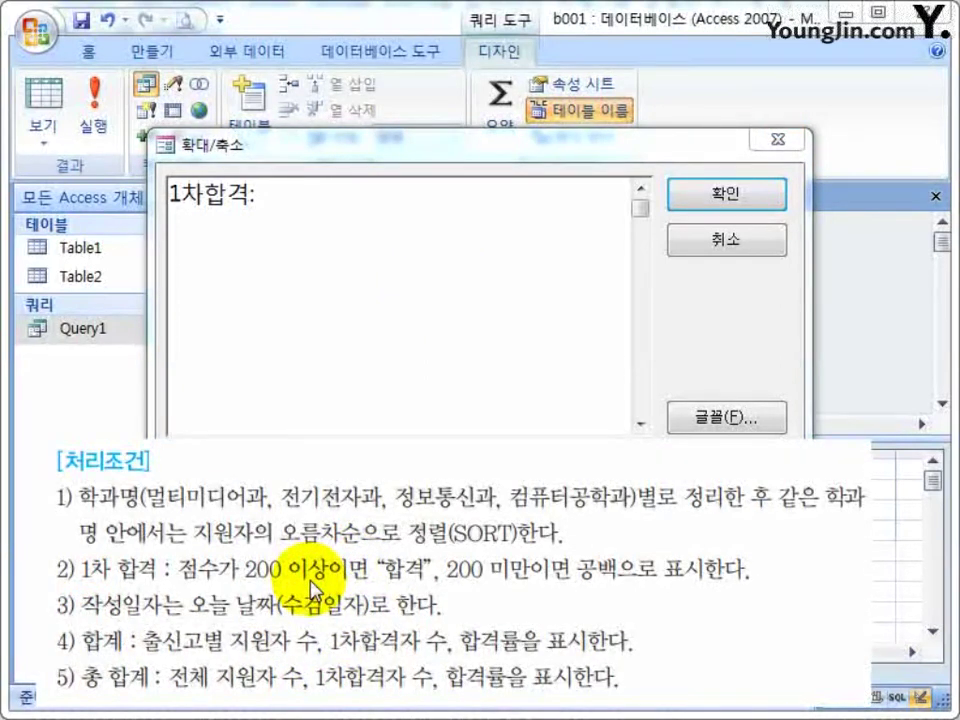
pyautogui.click(363, 259)
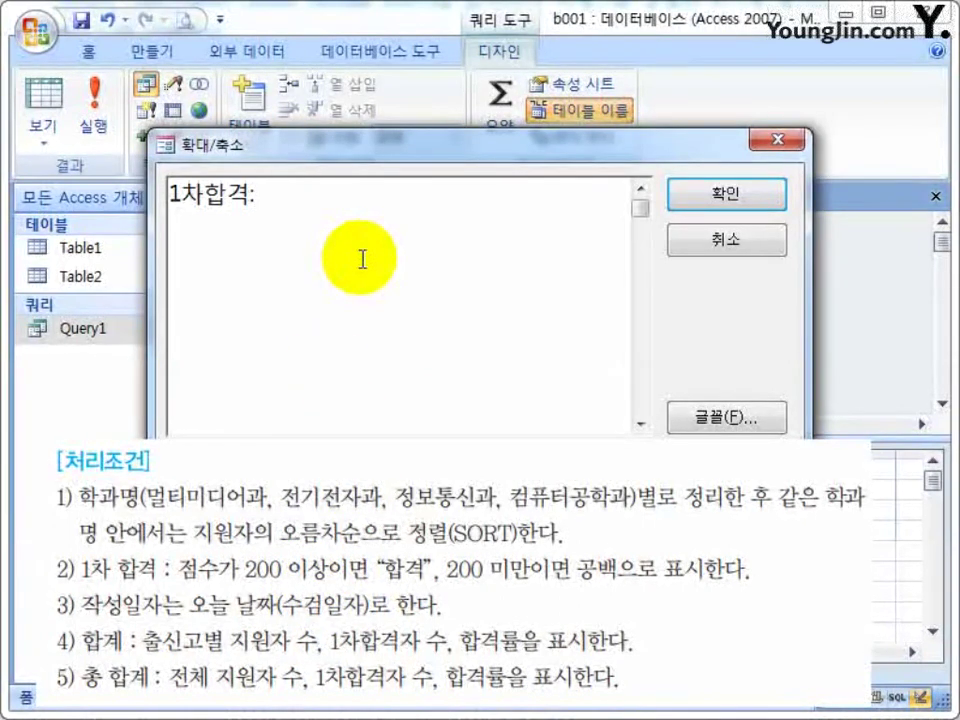
pyautogui.write('ㅑ')
pyautogui.press('BackSpace')
pyautogui.write('ii')
pyautogui.write('f')
pyautogui.write('(')
pyautogui.write('wja')
pyautogui.press('BackSpace')
pyautogui.press('BackSpace')
pyautogui.press('BackSpace')
pyautogui.write('점')
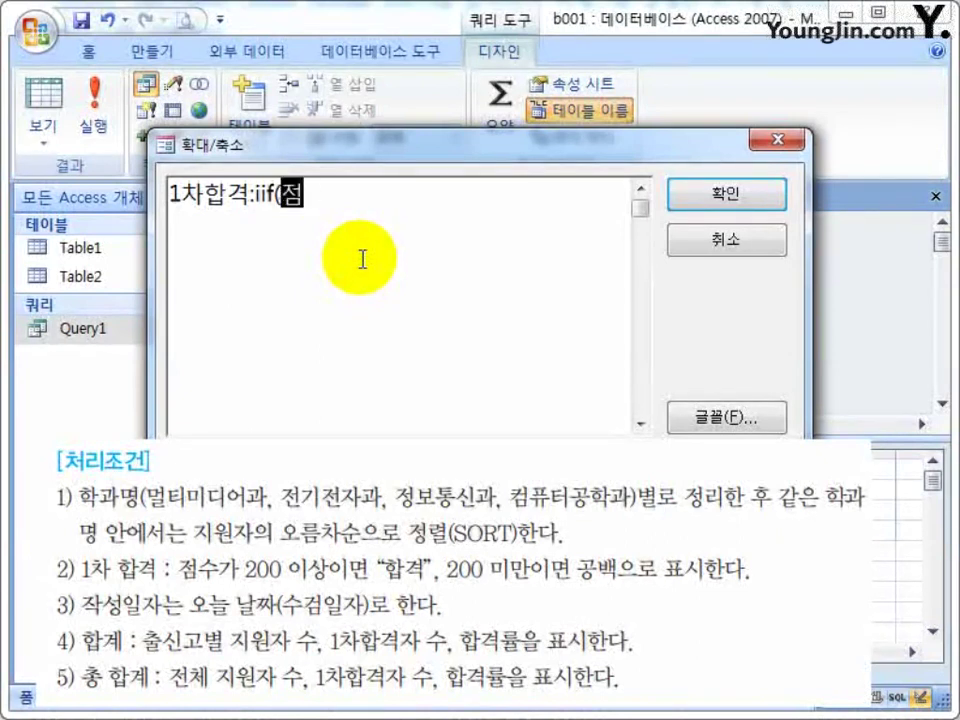
pyautogui.write('수>=')
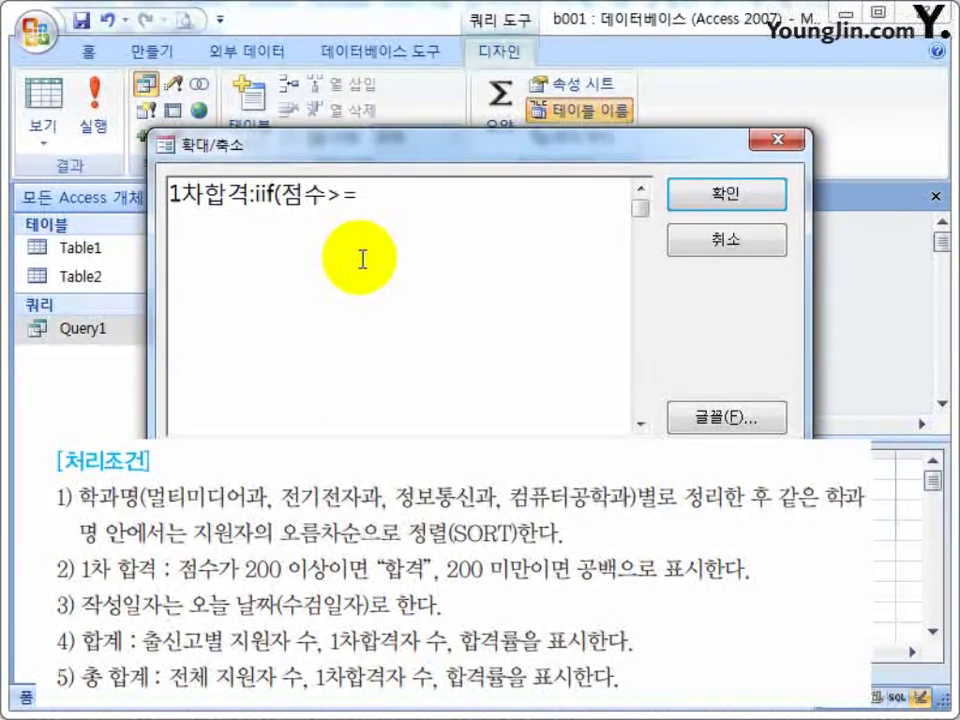
pyautogui.write('200,"합격",')
pyautogui.write('"부')
pyautogui.press('BackSpace')
pyautogui.press('BackSpace')
pyautogui.write('"')
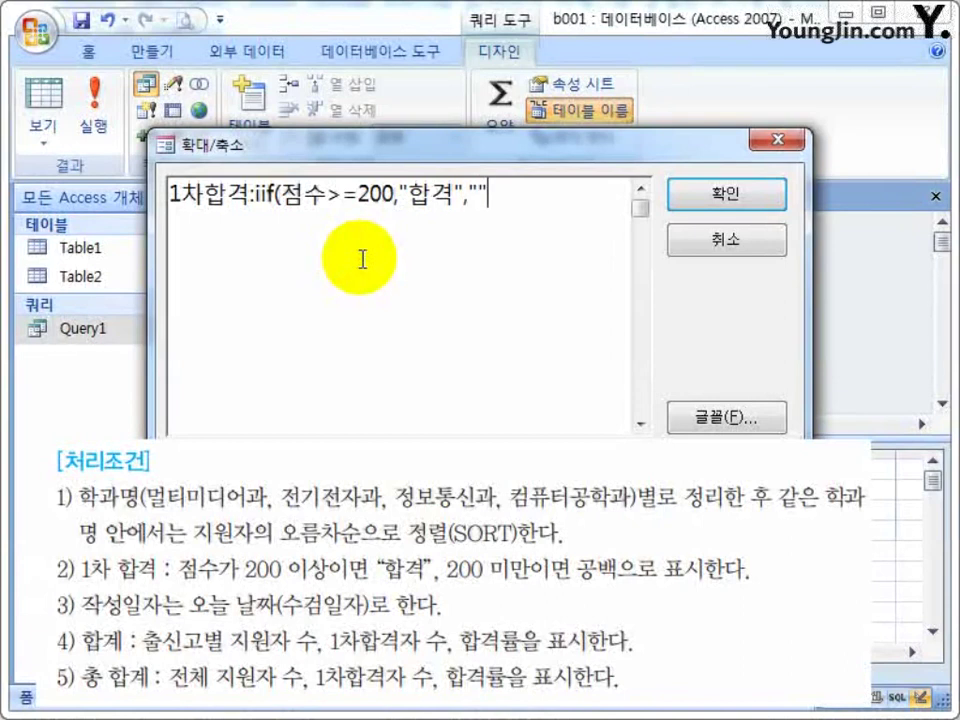
pyautogui.write(')')
pyautogui.press('Left')
pyautogui.press('Left')
pyautogui.press('Left')
pyautogui.press('Left')
pyautogui.press('Left')
pyautogui.press('Left')
pyautogui.press('Left')
pyautogui.press('Left')
pyautogui.press('Left')
pyautogui.press('Left')
pyautogui.press('Left')
pyautogui.press('Left')
pyautogui.press('Left')
pyautogui.press('Left')
pyautogui.press('Left')
pyautogui.press('Left')
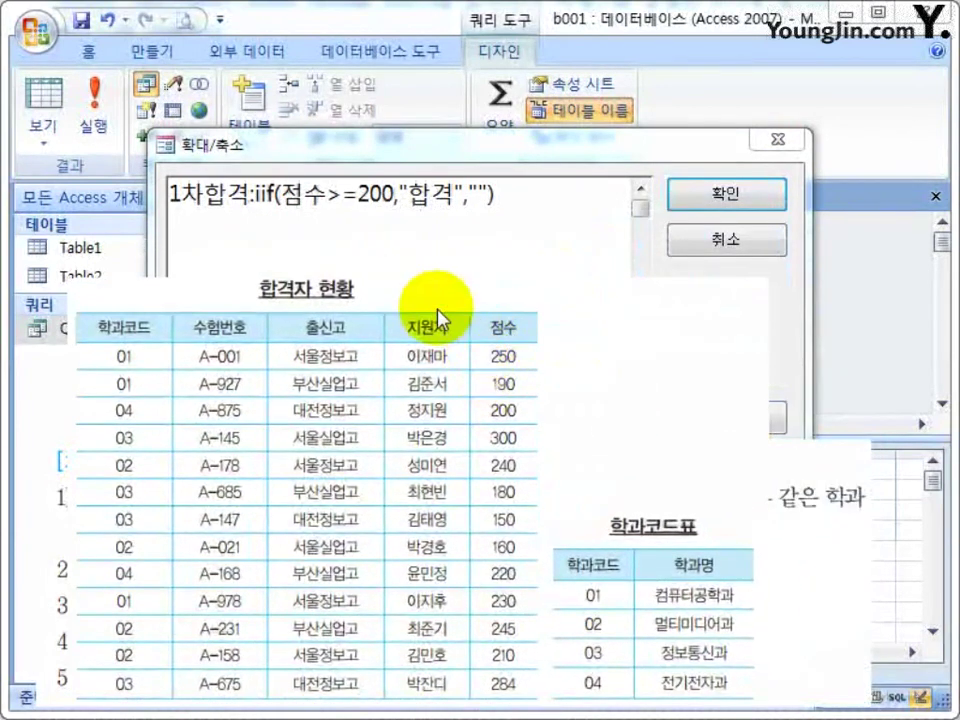
# Wrap 점수 in brackets as [점수] and add a table1. qualifier.
pyautogui.click(285, 205)
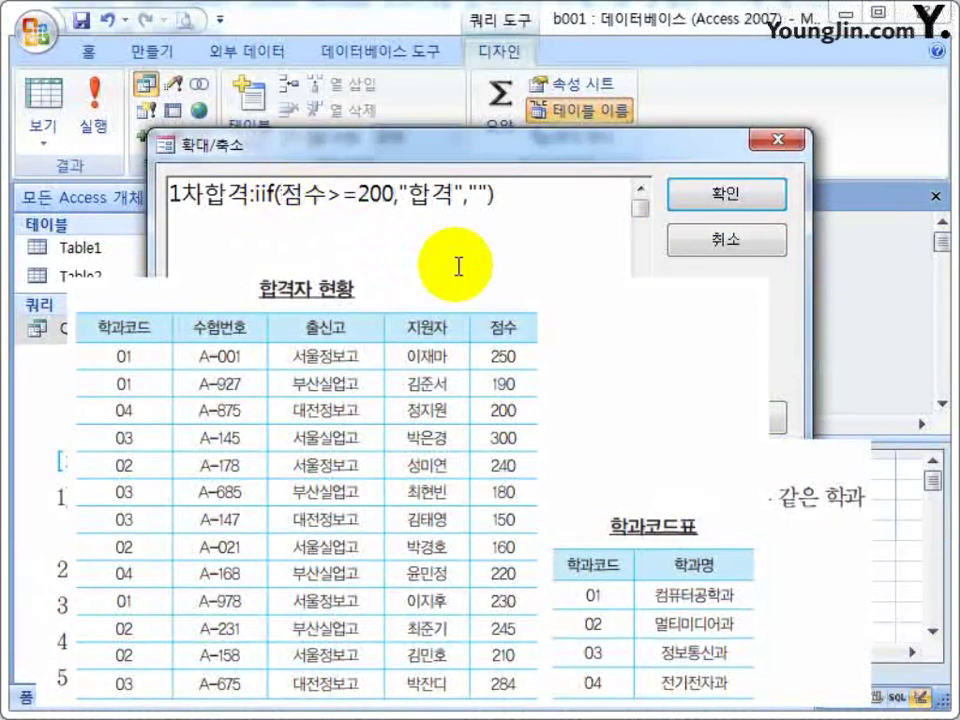
pyautogui.write('[')
pyautogui.press('Right')
pyautogui.press('Right')
pyautogui.write(']')
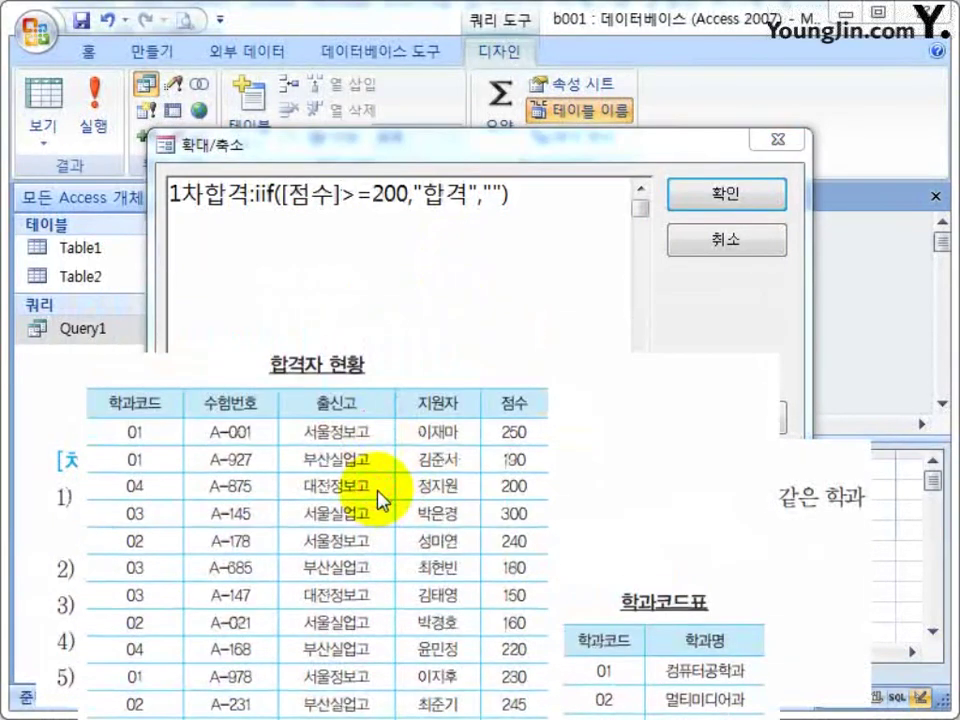
pyautogui.click(286, 197)
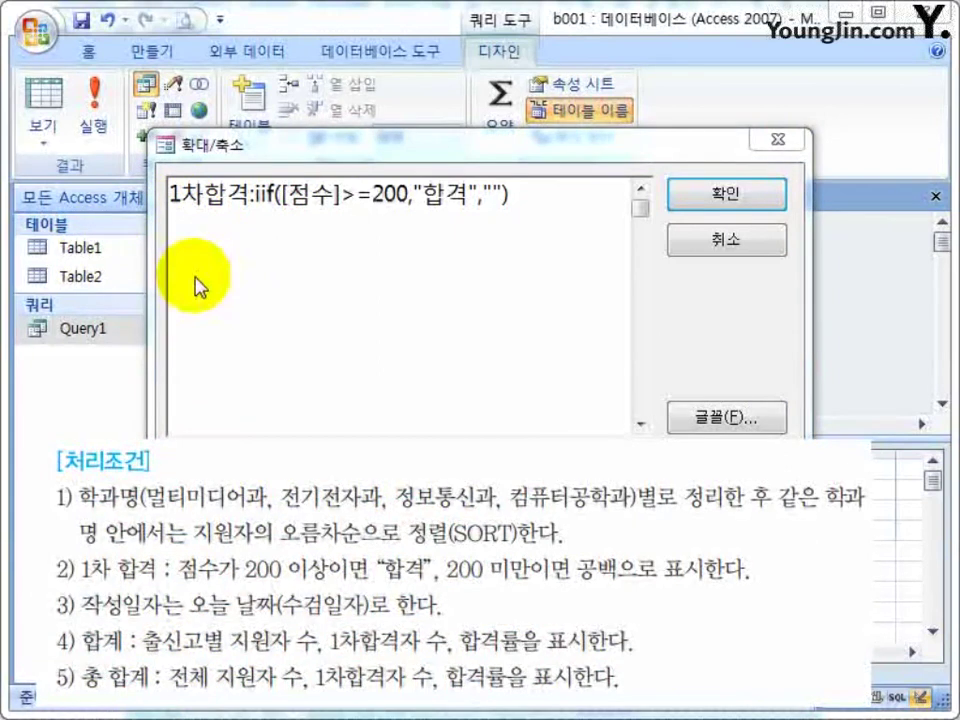
pyautogui.click(378, 206)
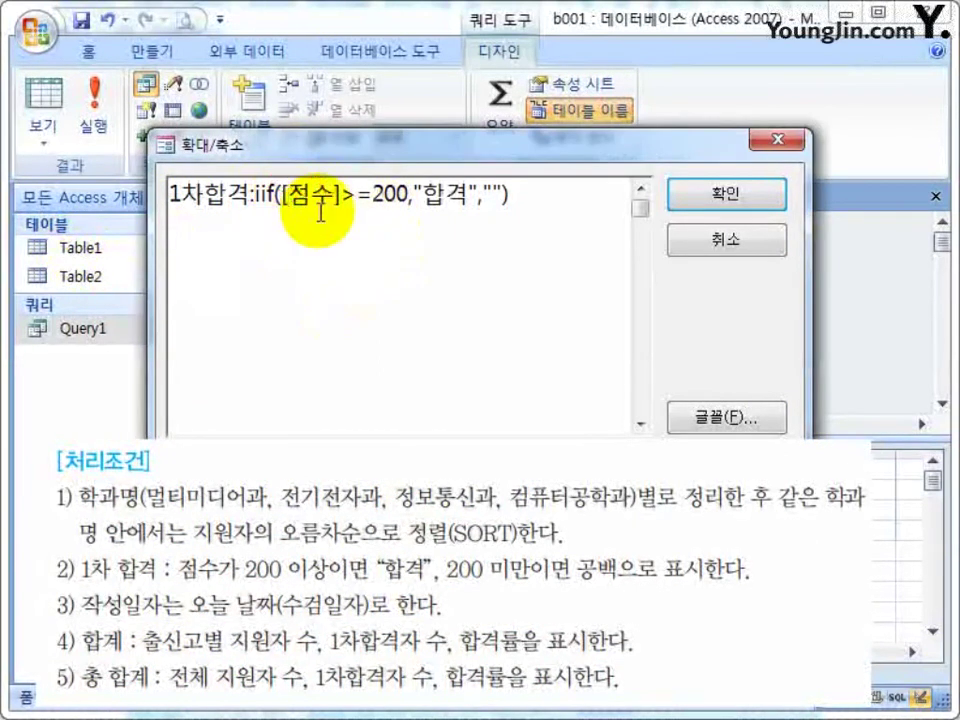
pyautogui.write('table1.')
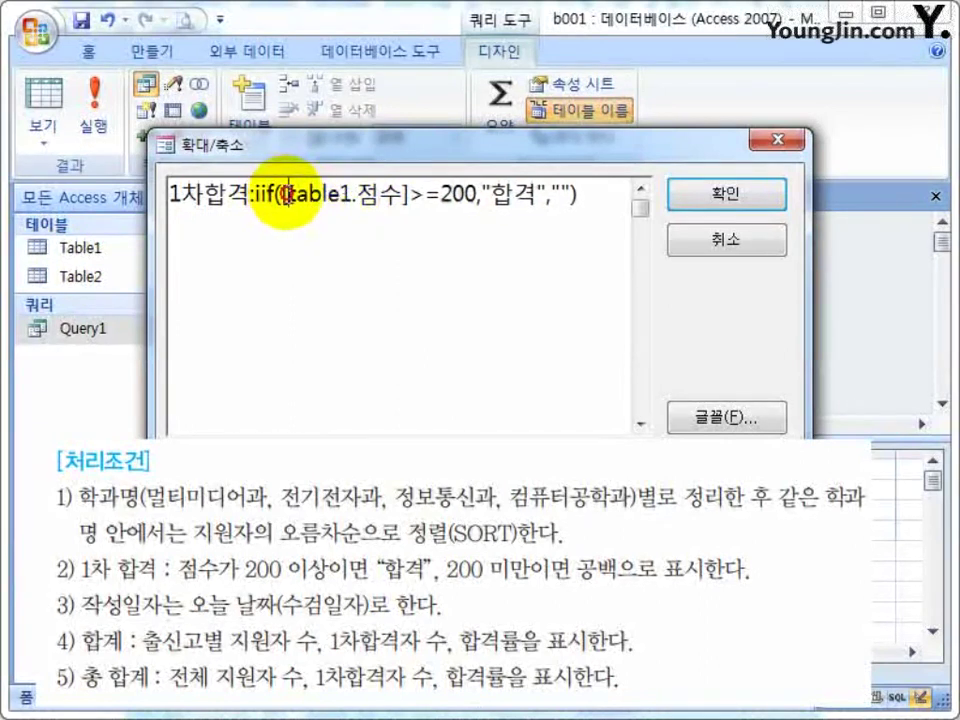
# Replace the qualified score reference in the condition with plain 점수.
pyautogui.doubleClick(320, 196)
pyautogui.moveTo(345, 196); pyautogui.dragTo(210, 190)
pyautogui.click(402, 197)
pyautogui.click(300, 223)
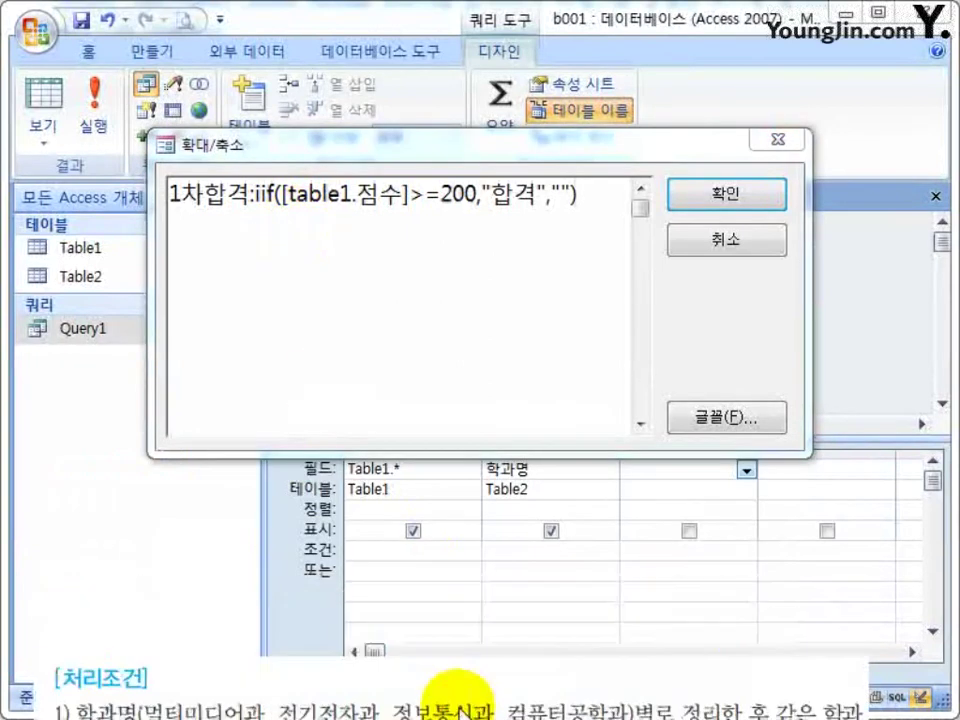
pyautogui.click(421, 230)
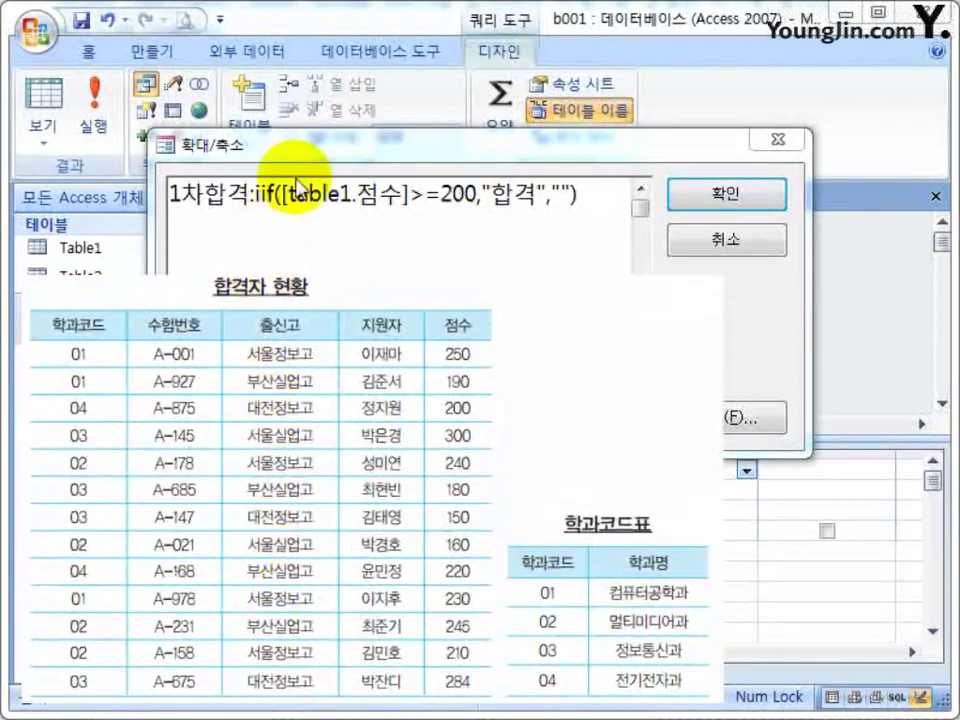
pyautogui.moveTo(288, 196); pyautogui.dragTo(400, 196)
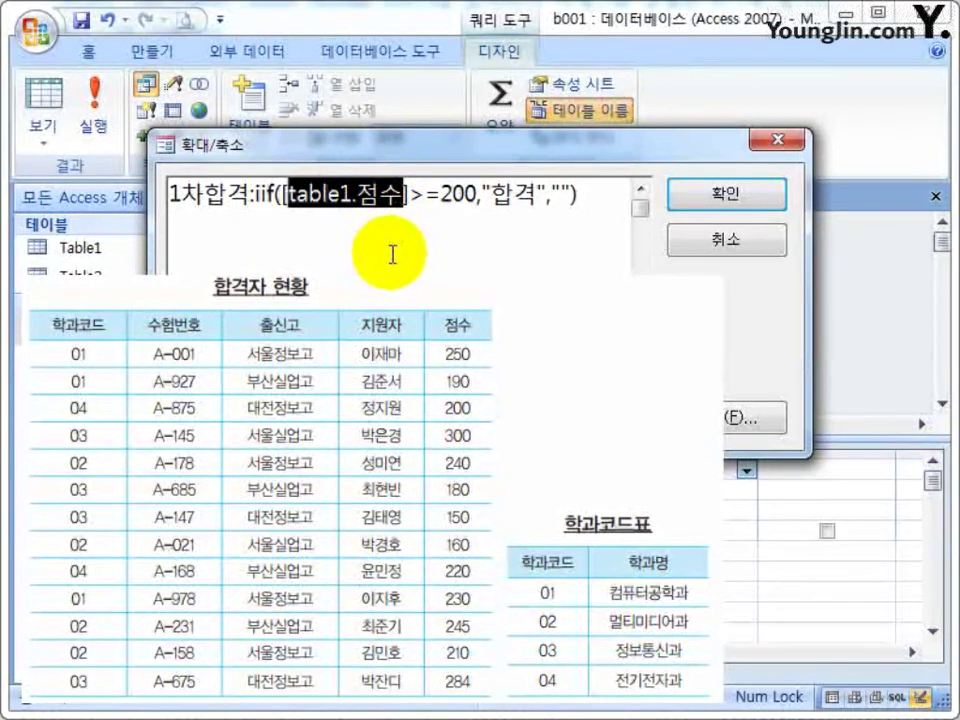
pyautogui.click(205, 195)
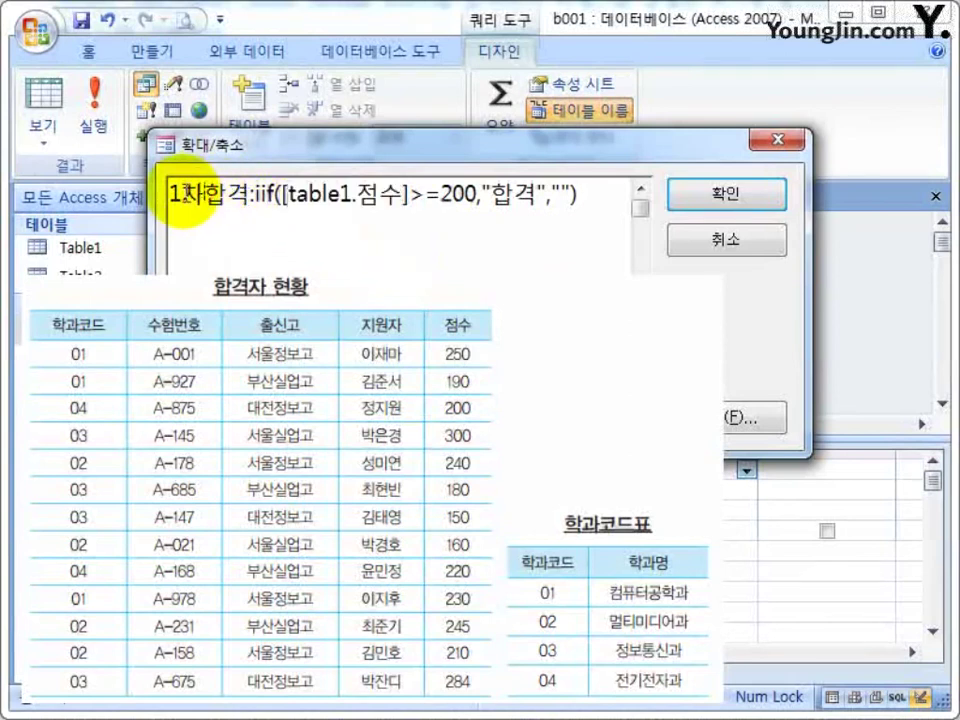
pyautogui.moveTo(246, 196); pyautogui.dragTo(168, 196)
pyautogui.click(180, 205)
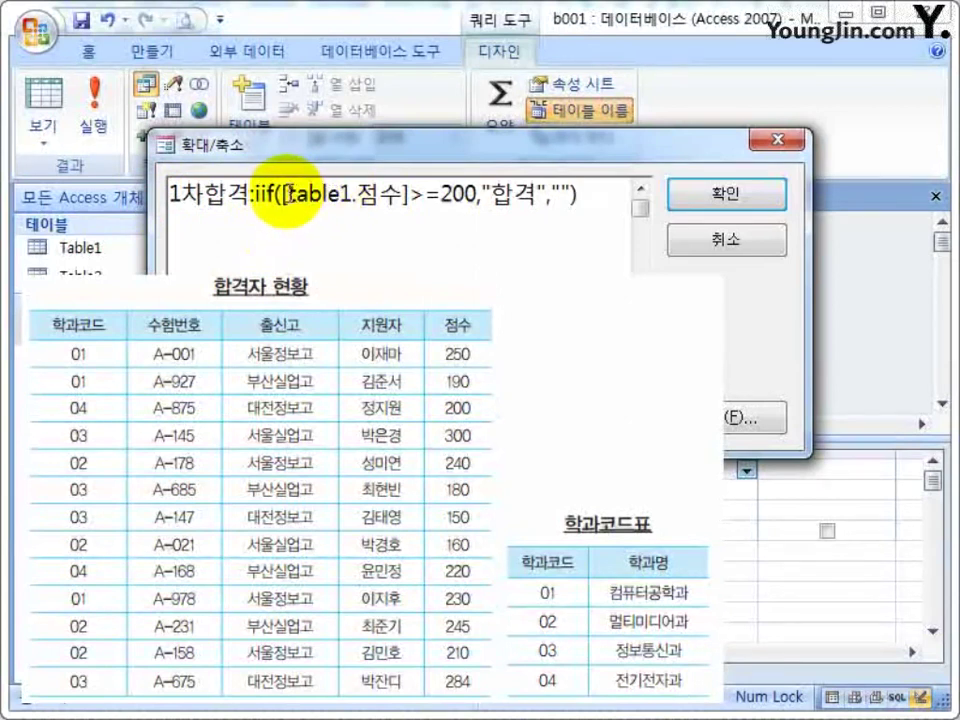
pyautogui.moveTo(280, 196); pyautogui.dragTo(422, 186)
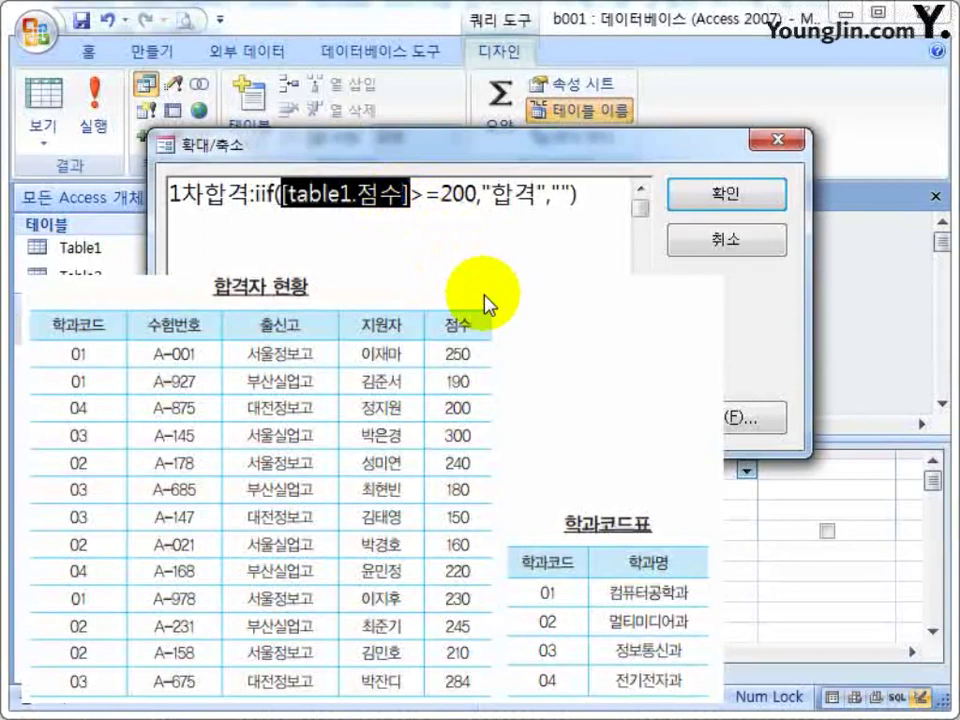
pyautogui.write('wja')
pyautogui.press('BackSpace')
pyautogui.press('BackSpace')
pyautogui.press('BackSpace')
pyautogui.press('Hangul')
pyautogui.write('점')
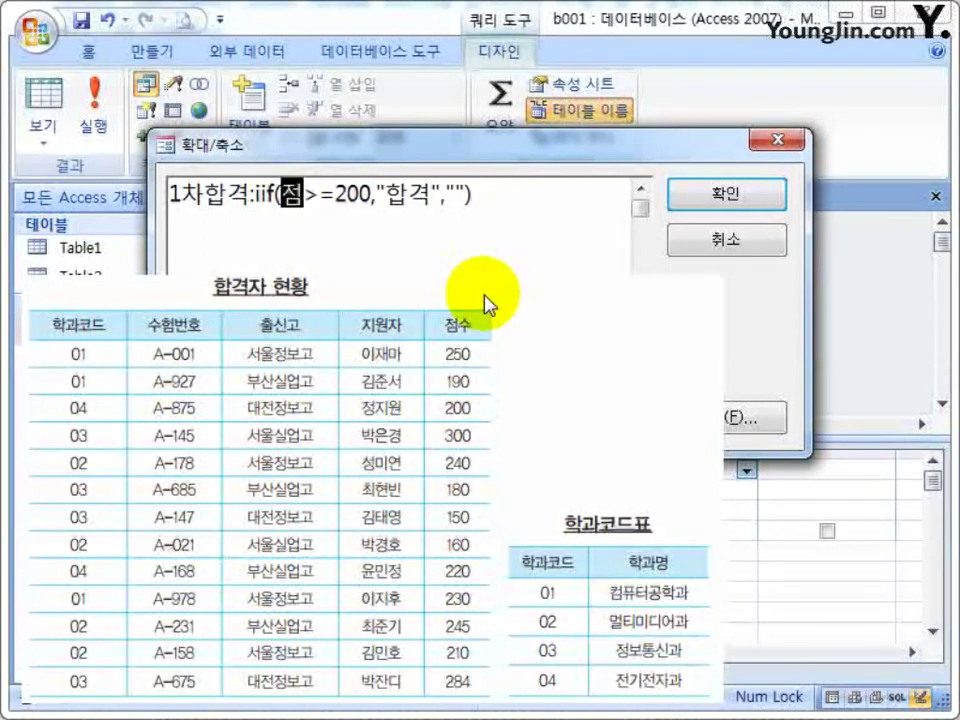
pyautogui.write('수')
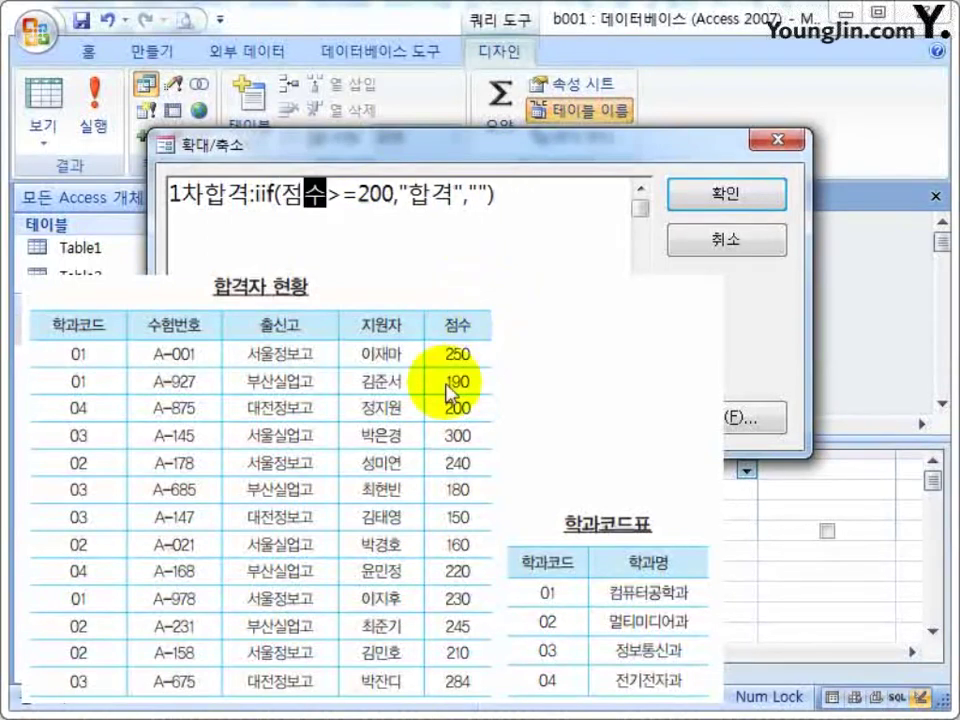
# Try a [table1.점수] reference, revert to 점수, and apply the expression to the third field.
pyautogui.click(343, 196)
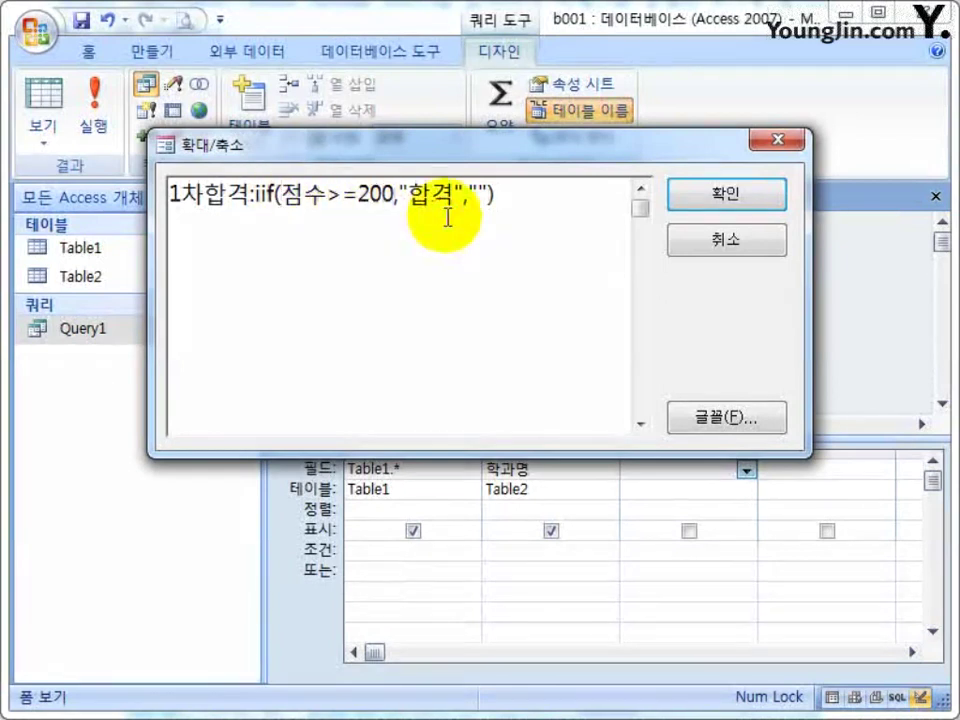
pyautogui.write('table1')
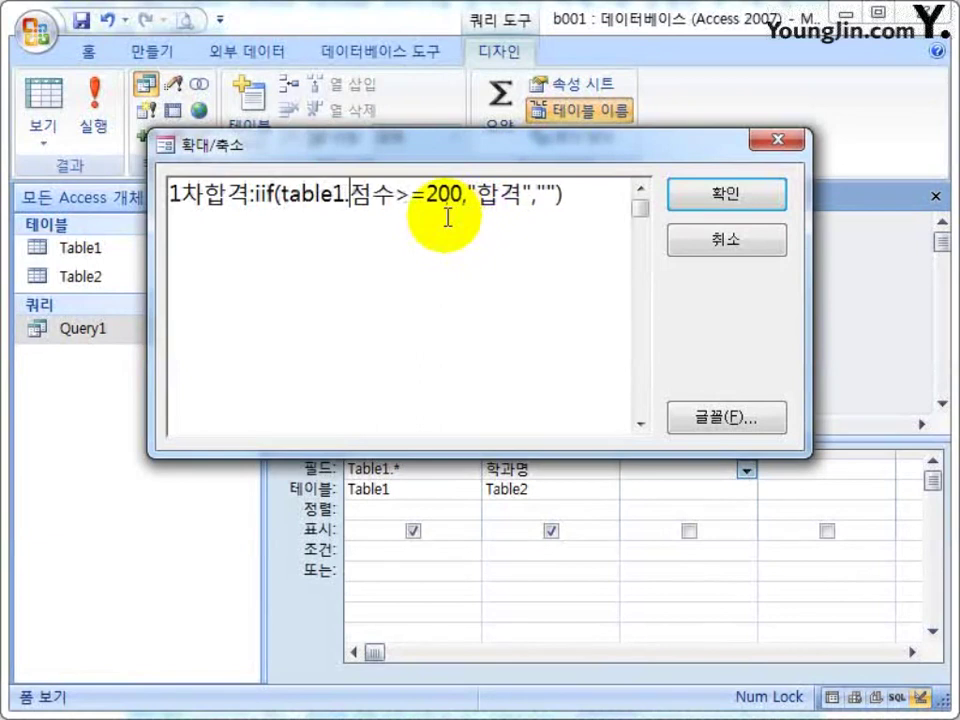
pyautogui.write('.')
pyautogui.press('Left')
pyautogui.press('Left')
pyautogui.press('Left')
pyautogui.press('Left')
pyautogui.press('Left')
pyautogui.press('Left')
pyautogui.press('Left')
pyautogui.write('[')
pyautogui.press('Right')
pyautogui.press('Right')
pyautogui.press('Right')
pyautogui.press('Right')
pyautogui.press('Right')
pyautogui.press('Right')
pyautogui.press('Right')
pyautogui.press('Right')
pyautogui.press('Right')
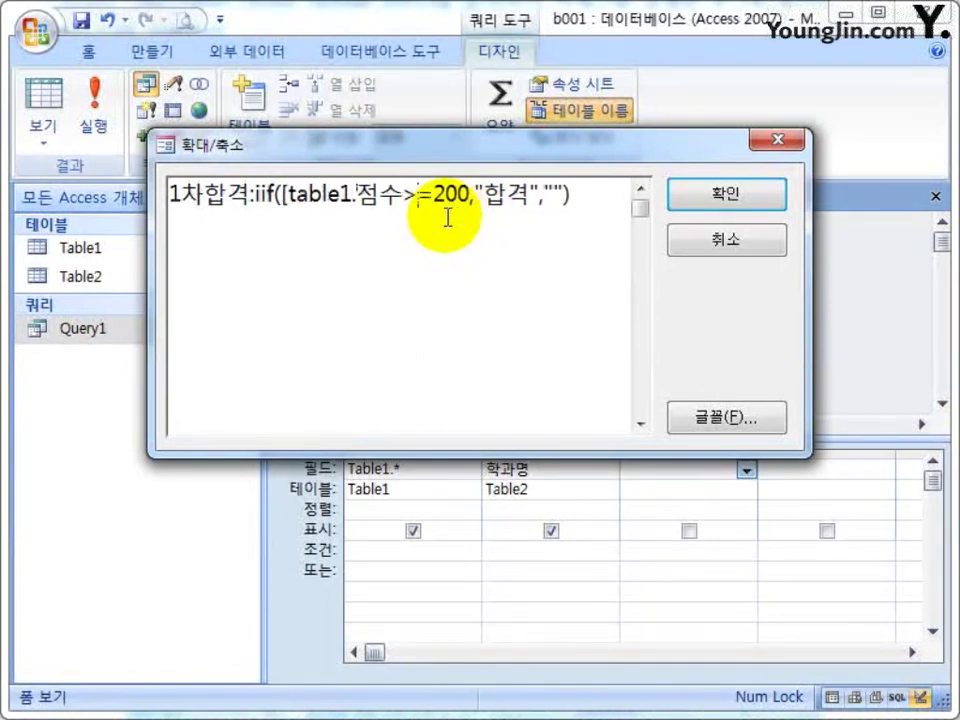
pyautogui.write(']')
pyautogui.hotkey('shift', 'Left')
pyautogui.hotkey('shift', 'Left')
pyautogui.hotkey('shift', 'Left')
pyautogui.hotkey('shift', 'Left')
pyautogui.hotkey('shift', 'Left')
pyautogui.hotkey('shift', 'Left')
pyautogui.hotkey('shift', 'Left')
pyautogui.hotkey('shift', 'Left')
pyautogui.hotkey('shift', 'Left')
pyautogui.hotkey('shift', 'Left')
pyautogui.hotkey('shift', 'Left')
pyautogui.hotkey('shift', 'Left')
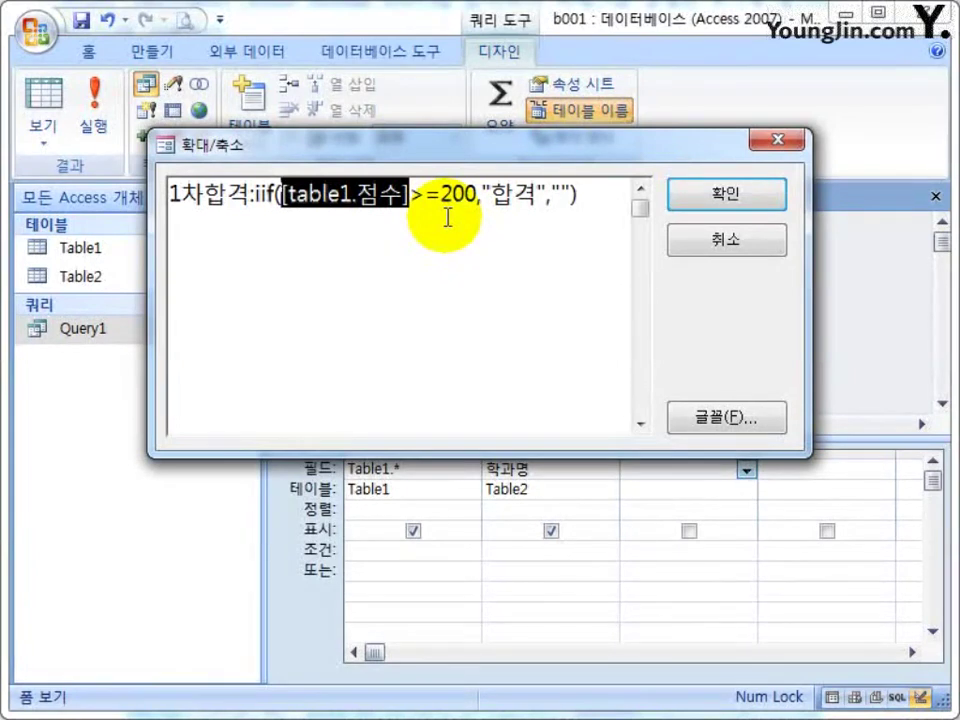
pyautogui.press('Left')
pyautogui.press('Delete')
pyautogui.press('Delete')
pyautogui.press('Delete')
pyautogui.press('Delete')
pyautogui.press('Delete')
pyautogui.press('Delete')
pyautogui.press('Delete')
pyautogui.press('Delete')
pyautogui.press('Right')
pyautogui.press('Right')
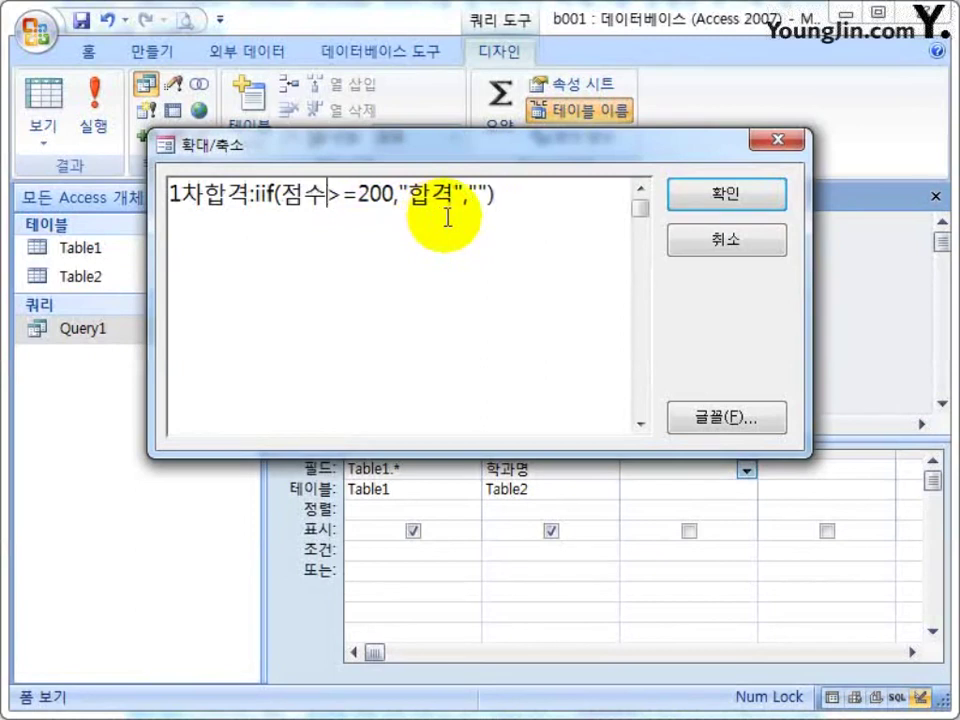
pyautogui.press('Delete')
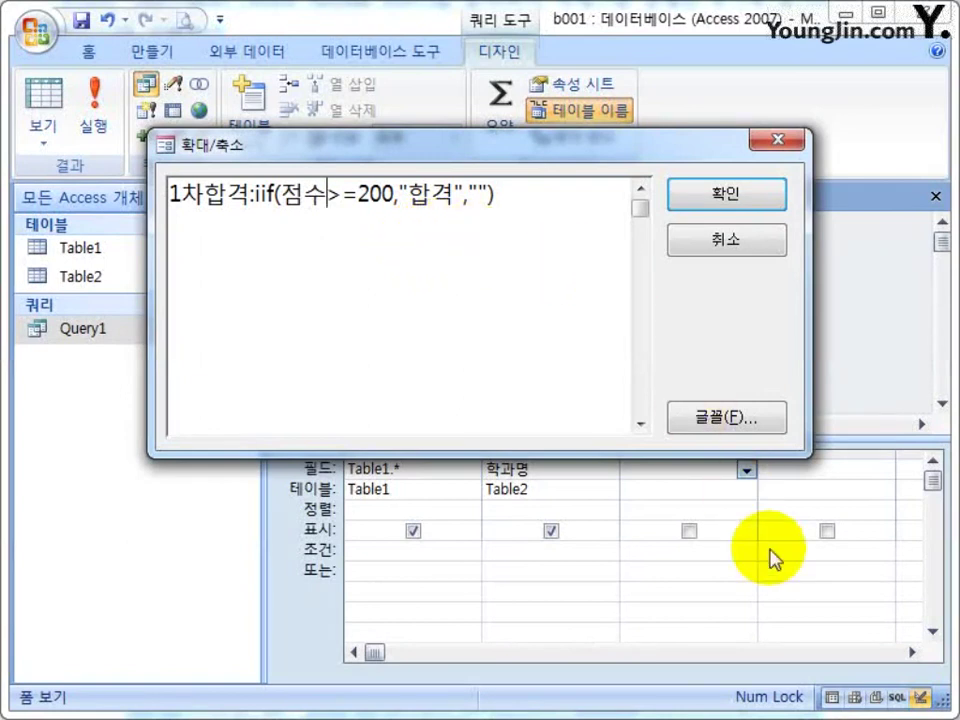
pyautogui.click(740, 196)
# Copy the 1차합격 field expression and paste it into Notepad.
pyautogui.press('F2')
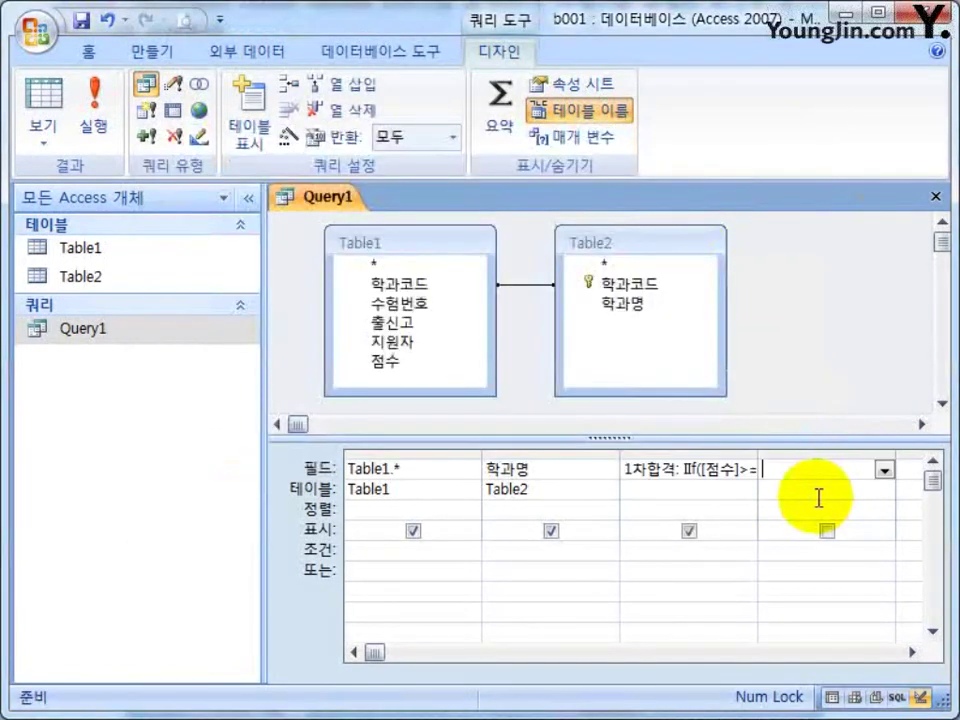
pyautogui.click(678, 470)
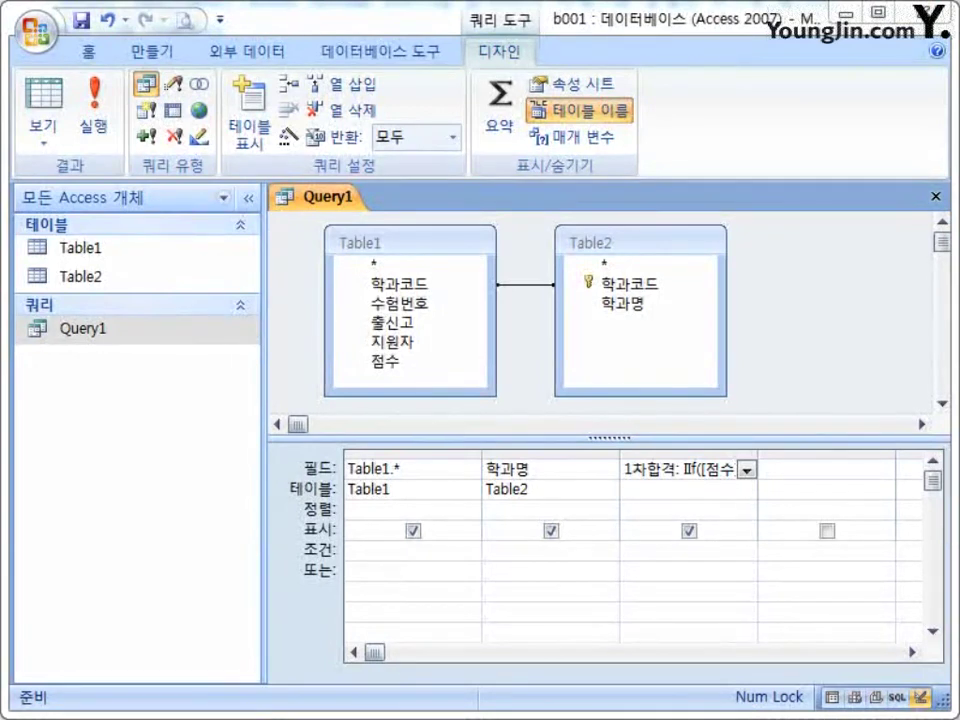
pyautogui.moveTo(855, 560); pyautogui.dragTo(352, 600)
pyautogui.moveTo(643, 476); pyautogui.dragTo(857, 467)
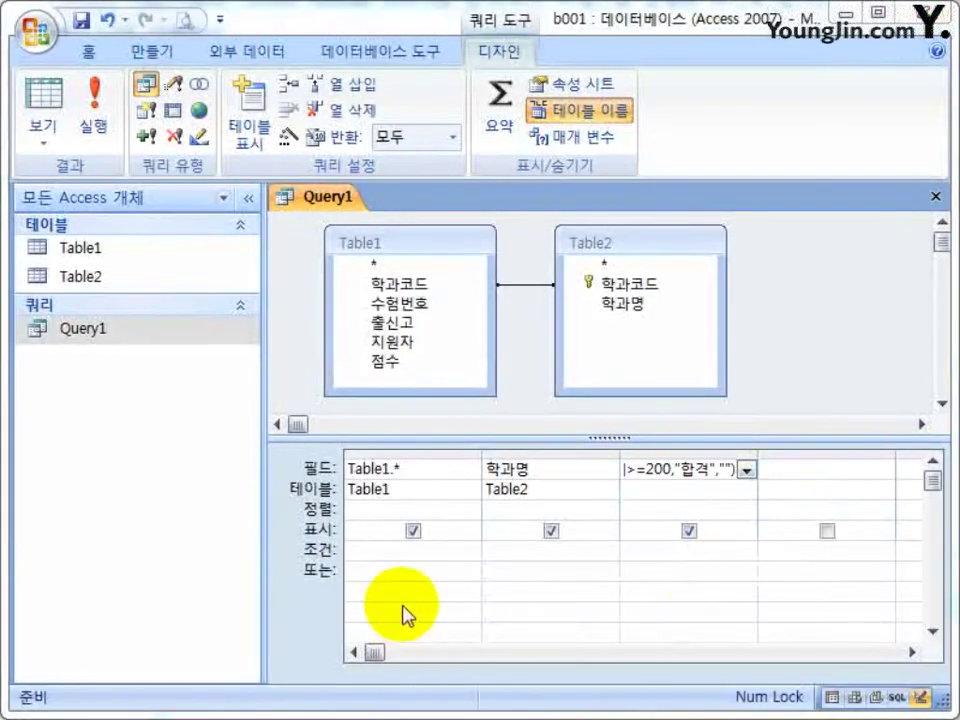
pyautogui.click(400, 719)
pyautogui.moveTo(447, 580); pyautogui.dragTo(377, 182)
pyautogui.write('1차합격: IIf([점수]>=200,"합격","")')
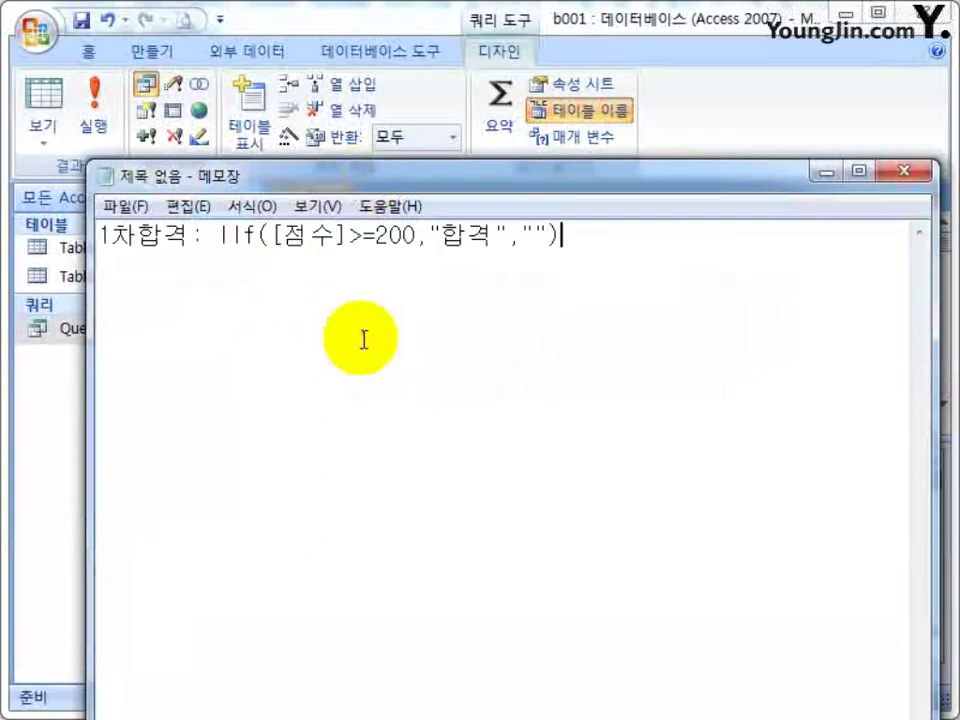
# Arrange Notepad beside the query designer and reselect the pasted expression.
pyautogui.moveTo(651, 238); pyautogui.dragTo(21, 231)
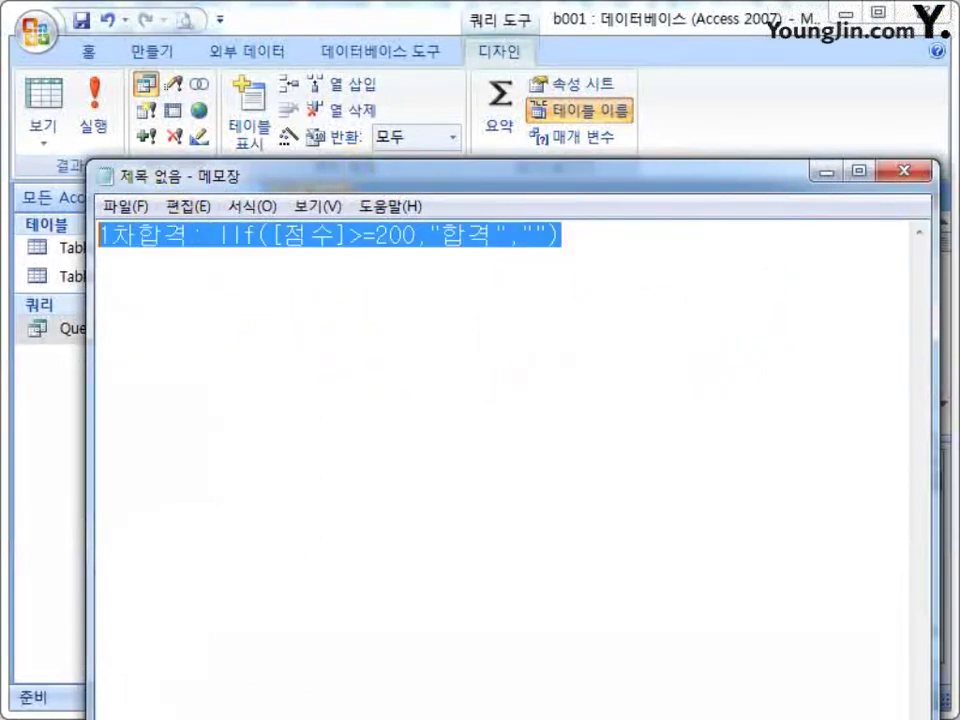
pyautogui.moveTo(507, 176); pyautogui.dragTo(493, 647)
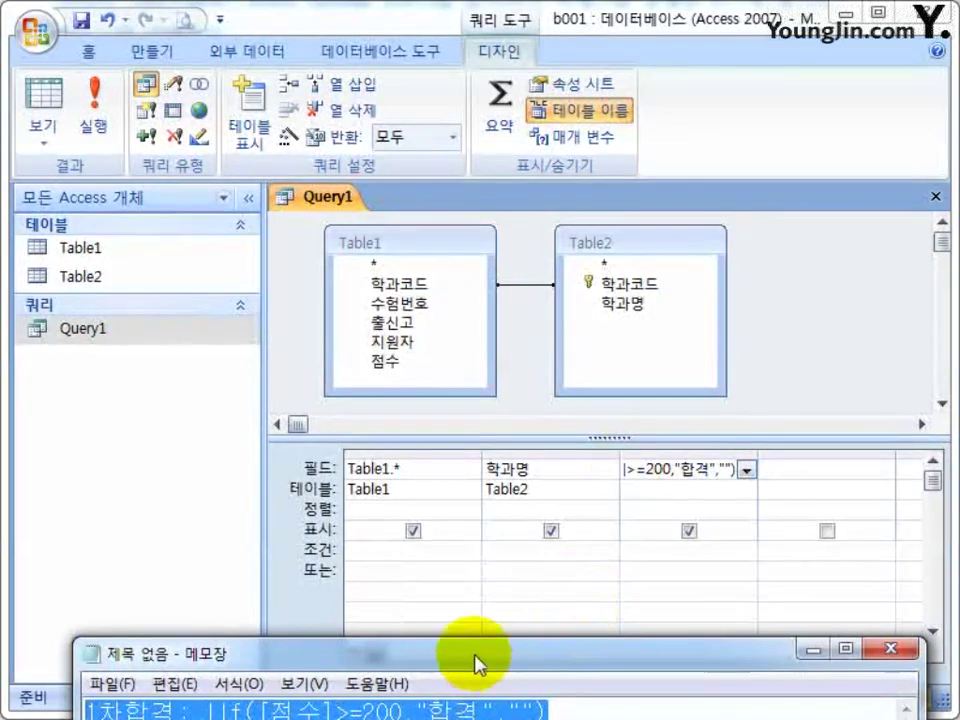
pyautogui.moveTo(482, 655); pyautogui.dragTo(463, 263)
pyautogui.click(506, 375)
pyautogui.moveTo(536, 314); pyautogui.dragTo(86, 332)
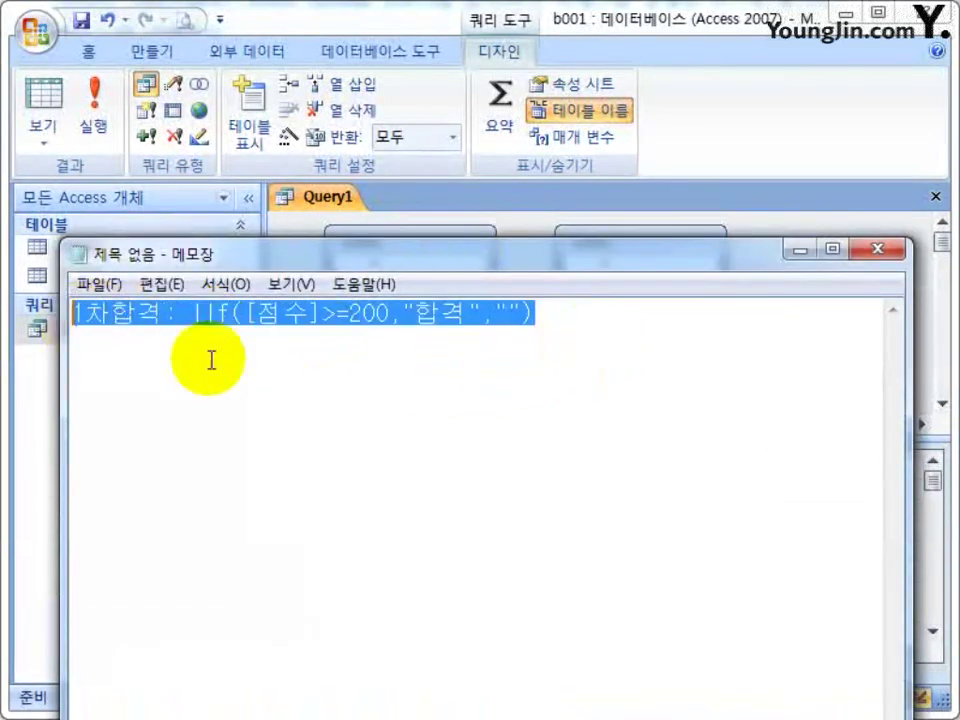
pyautogui.click(283, 313)
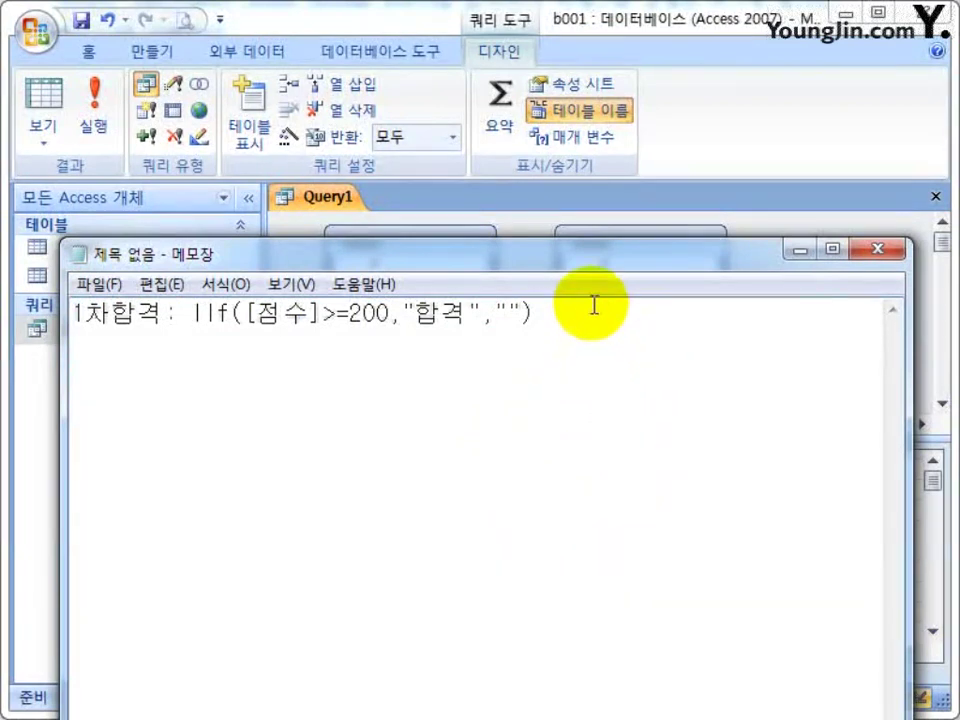
pyautogui.moveTo(559, 270); pyautogui.dragTo(574, 339)
pyautogui.moveTo(589, 399); pyautogui.dragTo(96, 402)
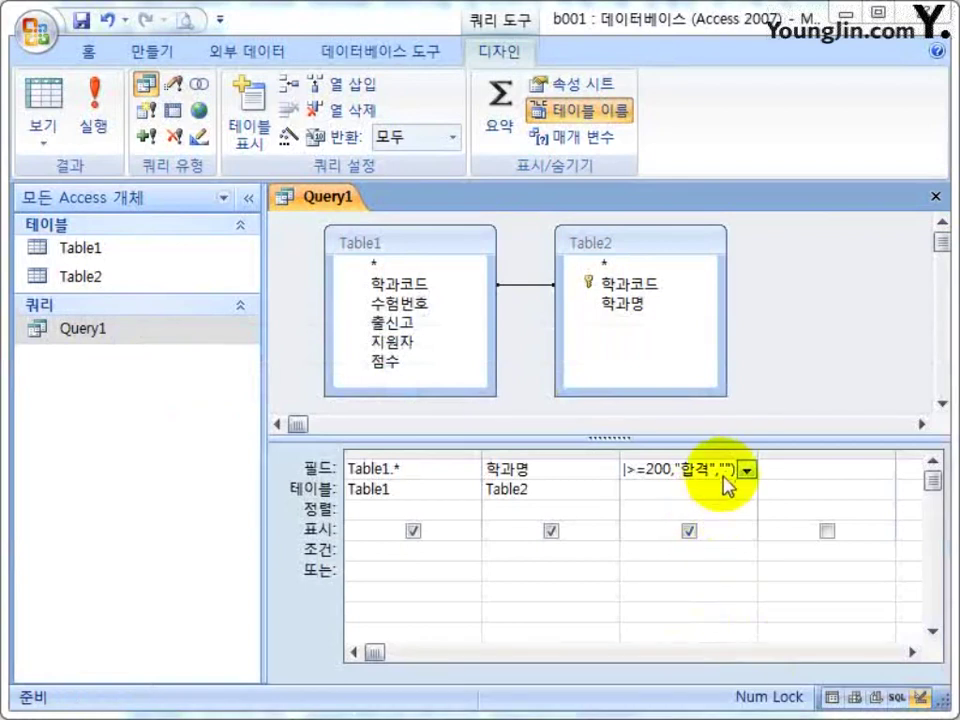
pyautogui.click(733, 468)
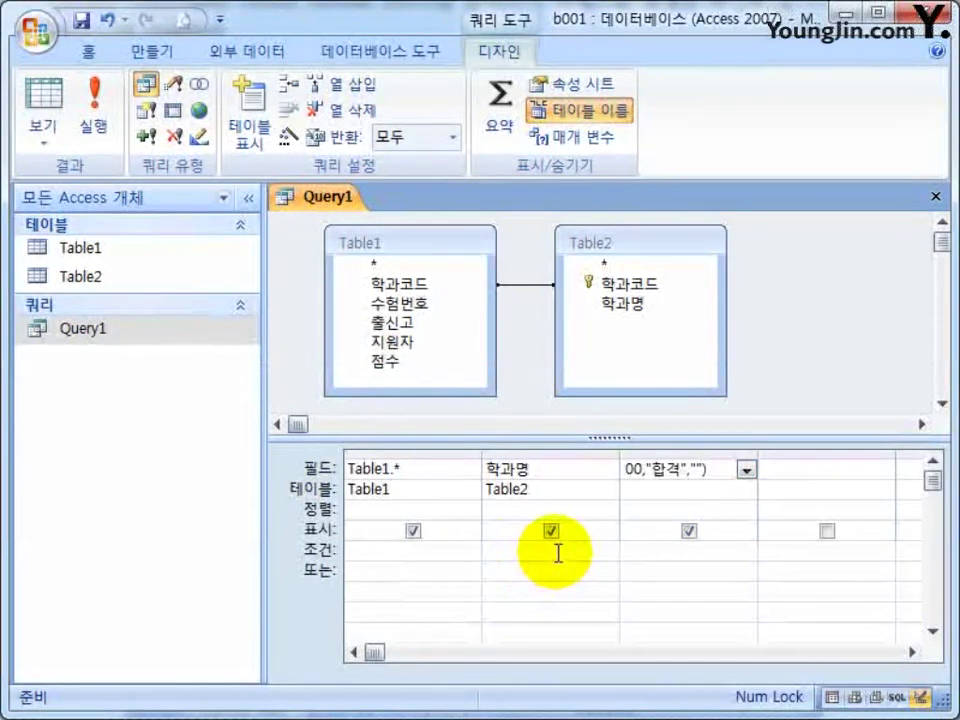
pyautogui.press('BackSpace')
pyautogui.press('BackSpace')
pyautogui.press('BackSpace')
pyautogui.press('BackSpace')
pyautogui.press('BackSpace')
pyautogui.press('BackSpace')
pyautogui.press('BackSpace')
pyautogui.press('BackSpace')
pyautogui.press('BackSpace')
pyautogui.press('BackSpace')
pyautogui.press('BackSpace')
pyautogui.press('BackSpace')
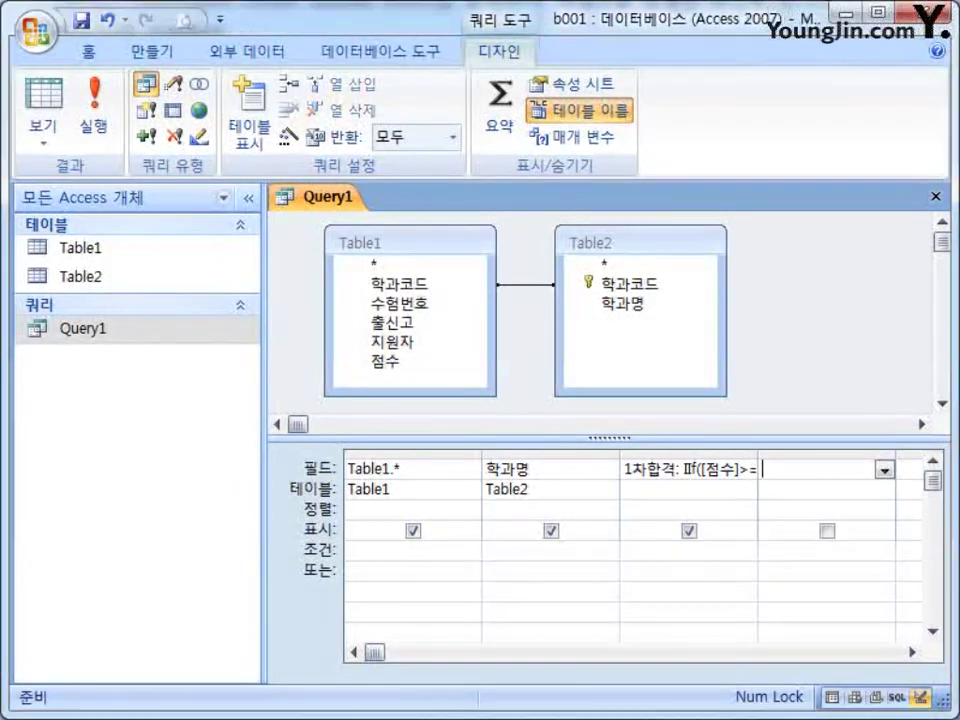
# Minimize Notepad and close Query1 to bring up the save-changes prompt.
pyautogui.hotkey('alt', 'Tab')
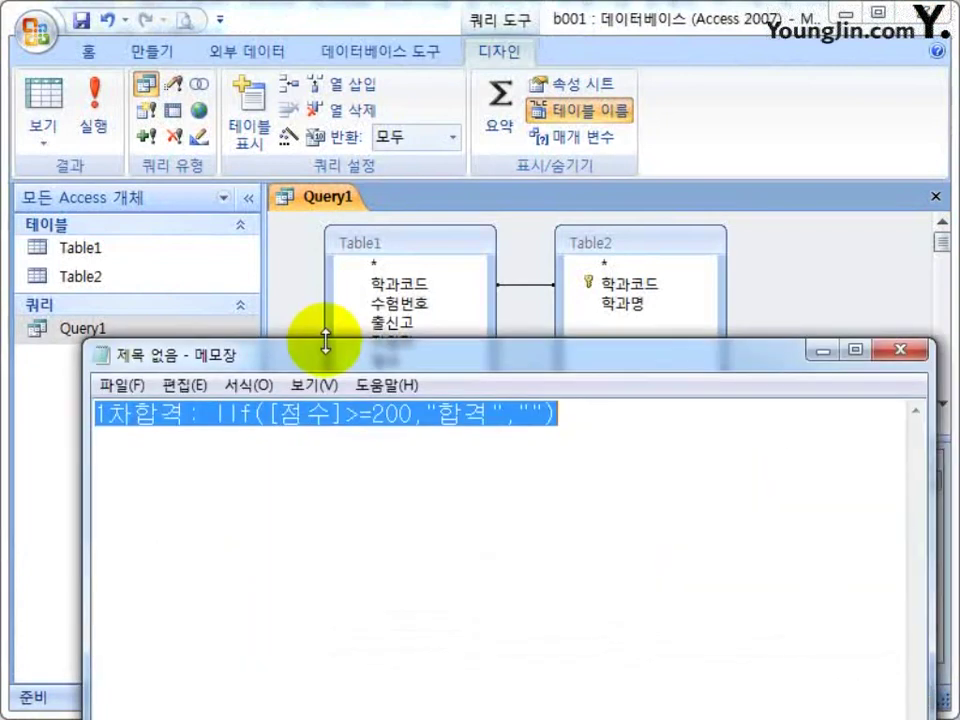
pyautogui.click(822, 350)
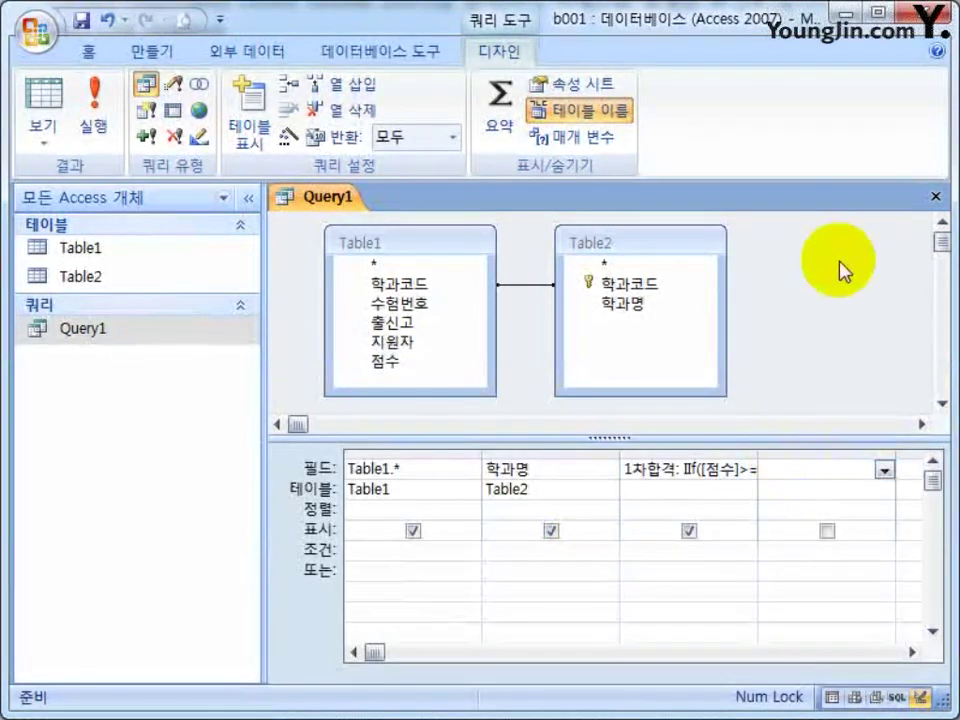
pyautogui.click(930, 205)
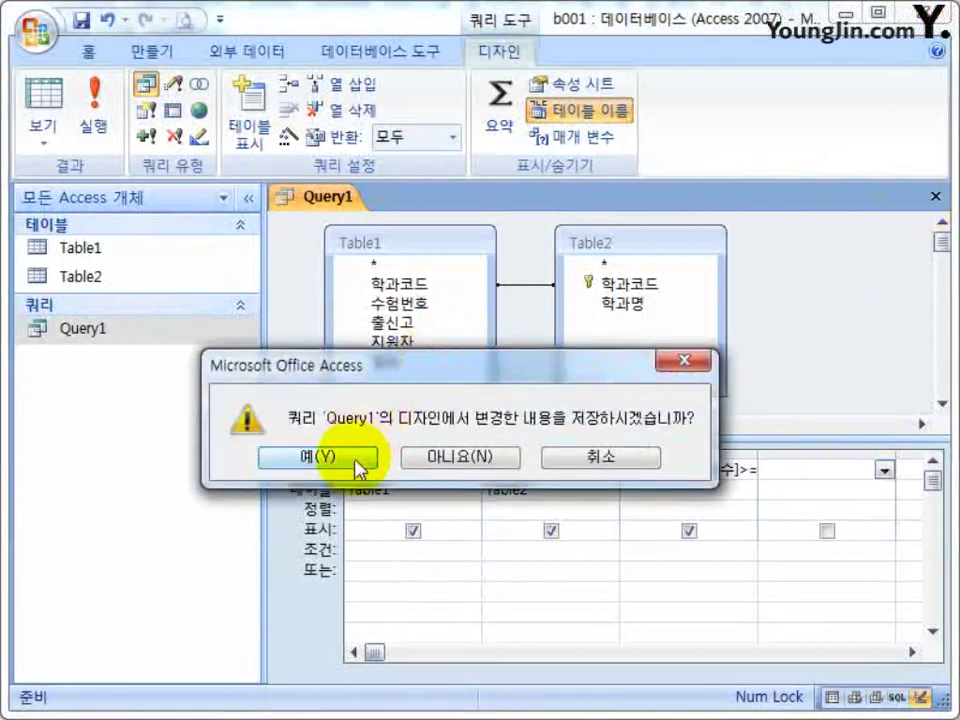
pyautogui.click(356, 454)
pyautogui.doubleClick(205, 340)
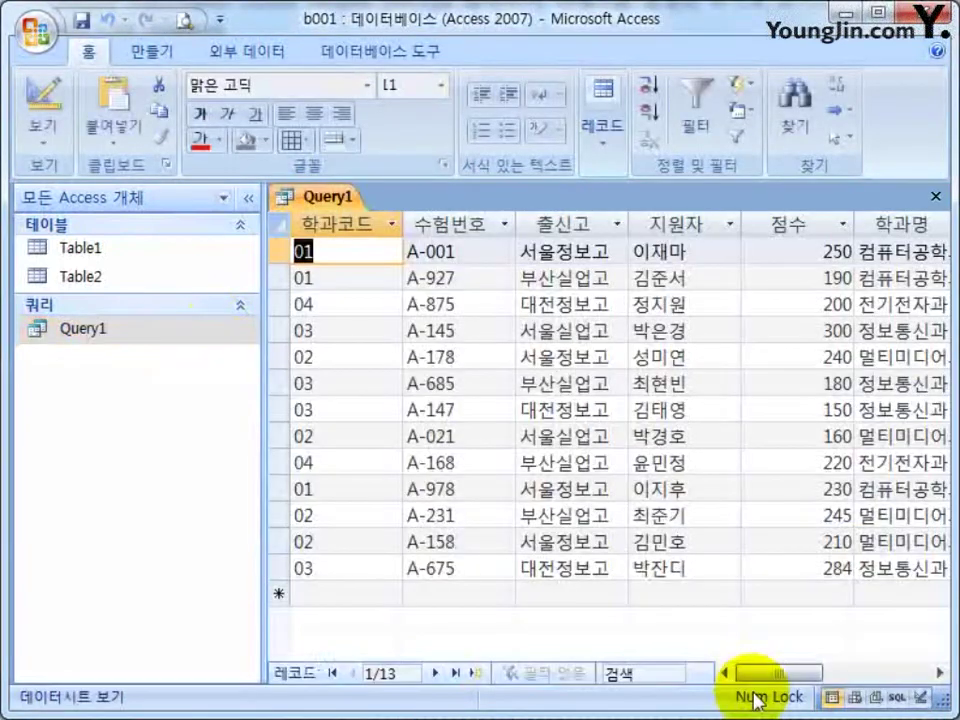
pyautogui.moveTo(739, 675); pyautogui.dragTo(831, 681)
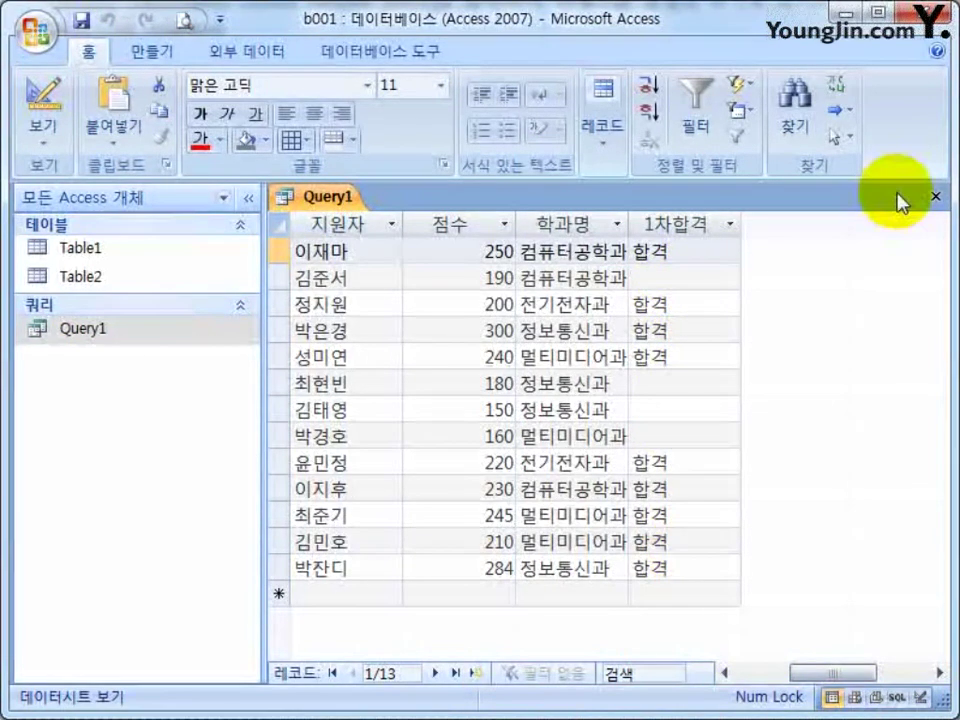
pyautogui.click(936, 197)
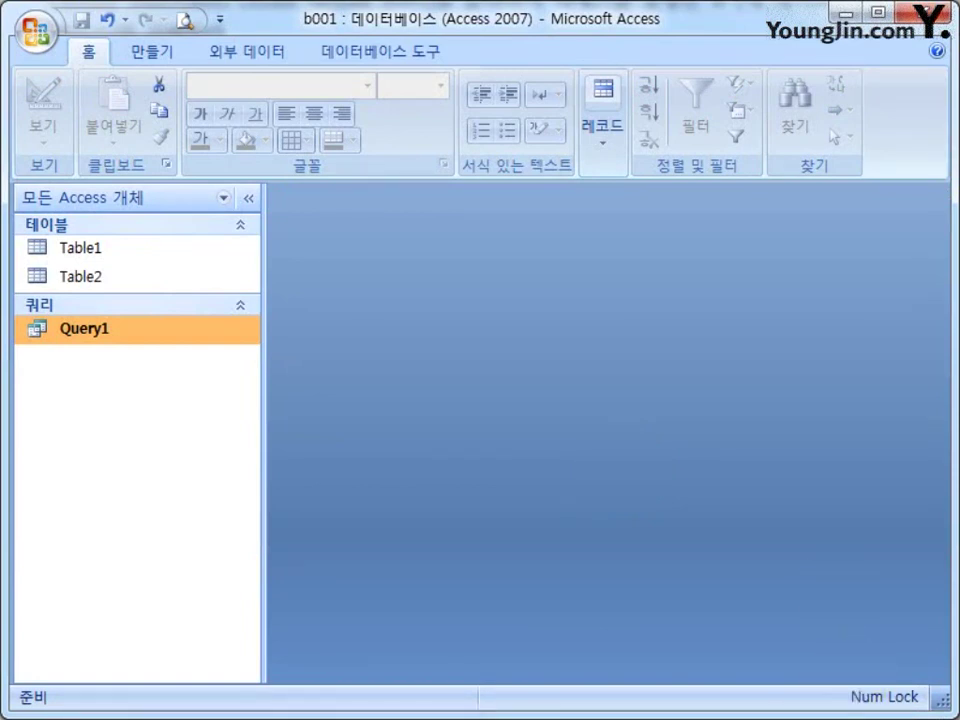
pyautogui.moveTo(210, 460); pyautogui.dragTo(297, 74)
pyautogui.moveTo(354, 343); pyautogui.dragTo(343, 337)
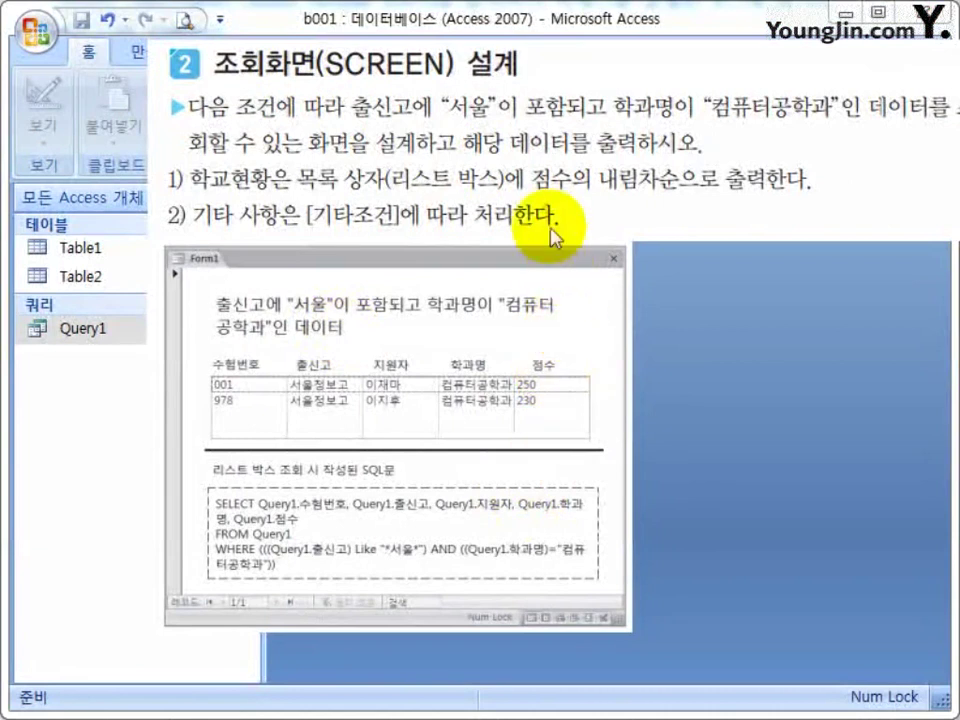
# Open a new Design-view query and add Query1 from the Queries list as its source.
pyautogui.moveTo(452, 130); pyautogui.dragTo(958, 718)
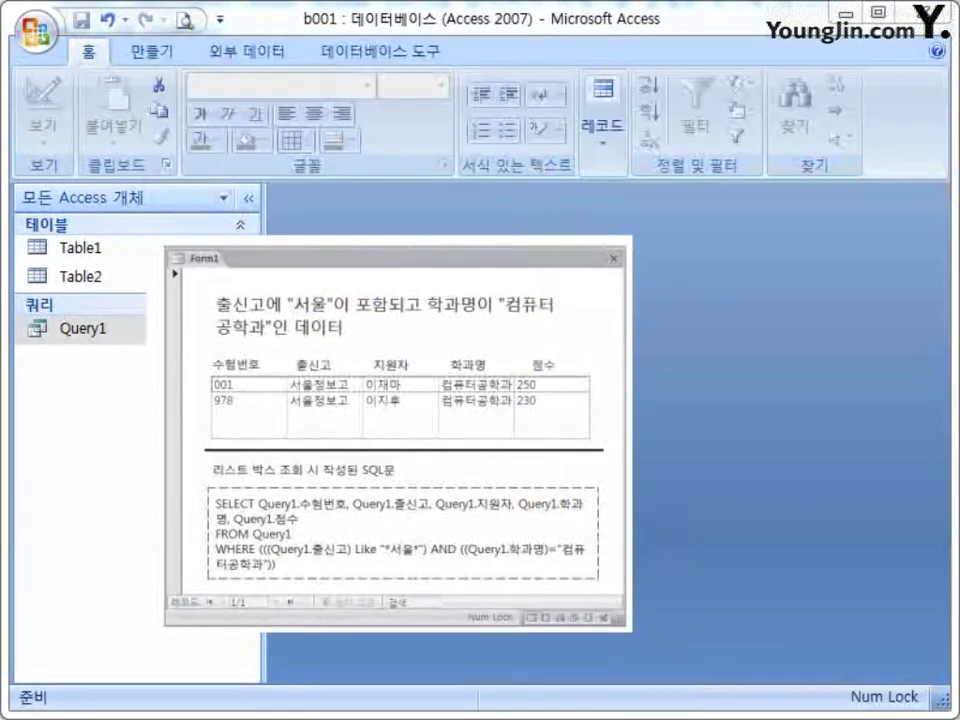
pyautogui.moveTo(422, 568); pyautogui.dragTo(657, 615)
pyautogui.click(387, 357)
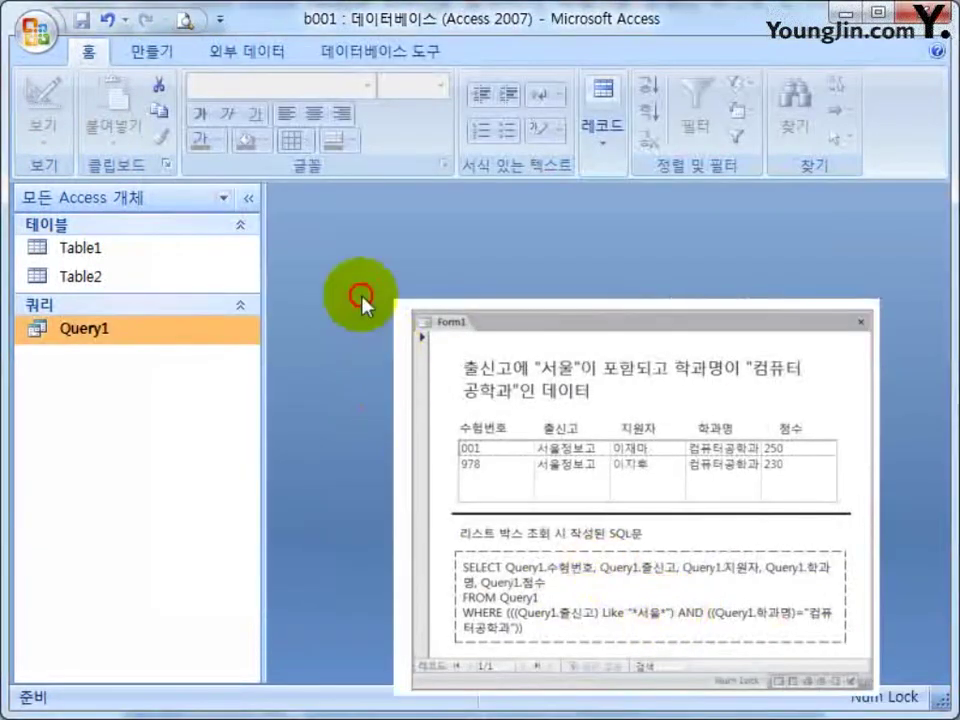
pyautogui.click(152, 51)
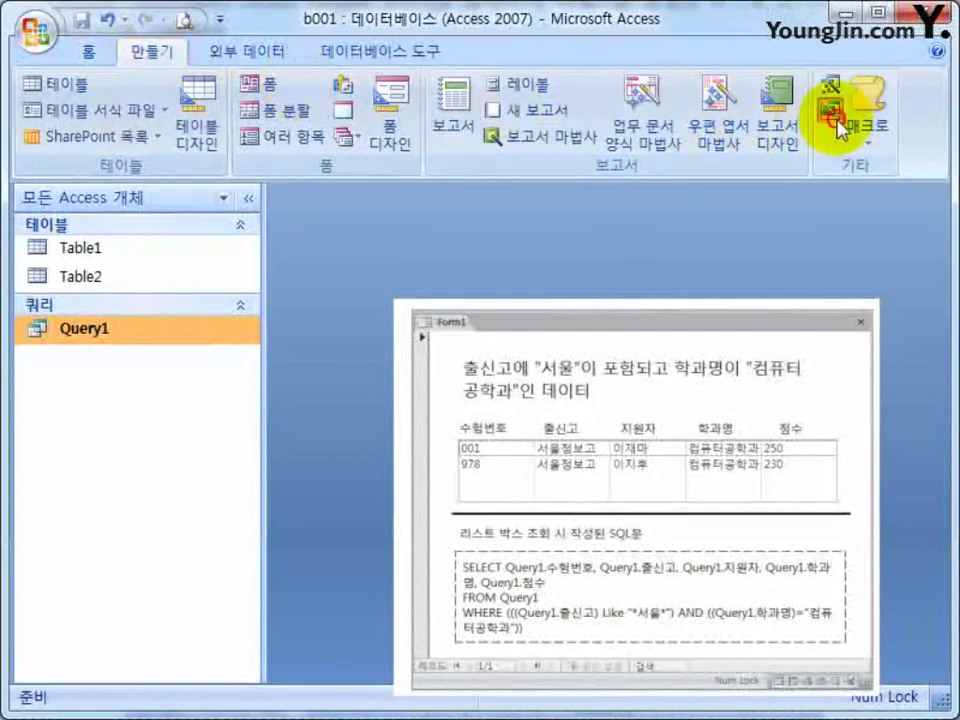
pyautogui.click(838, 120)
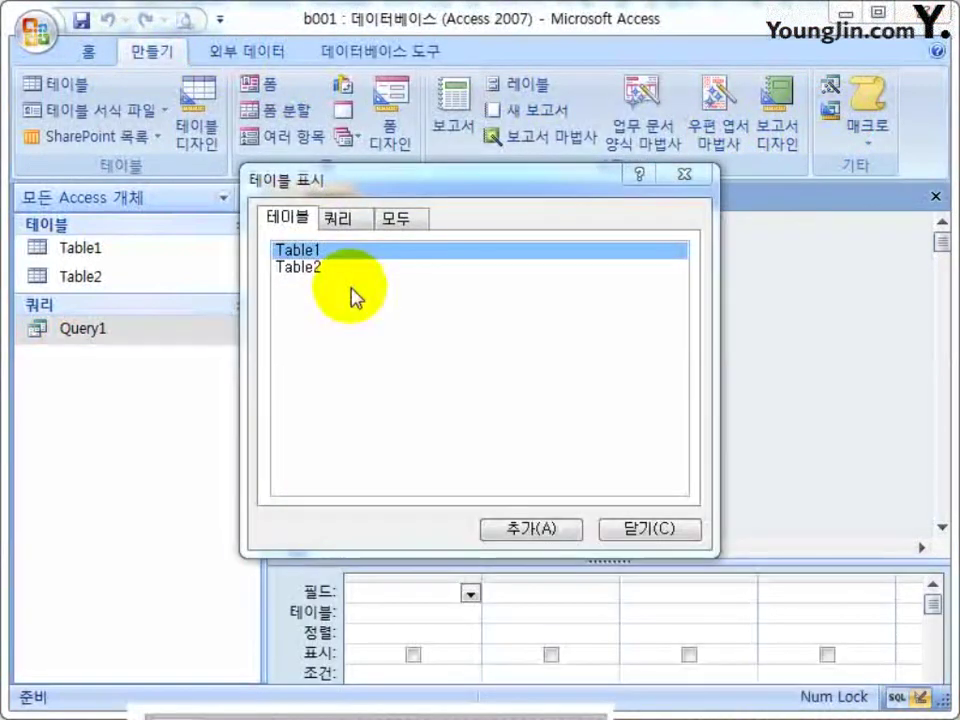
pyautogui.click(340, 217)
pyautogui.doubleClick(338, 254)
pyautogui.click(656, 532)
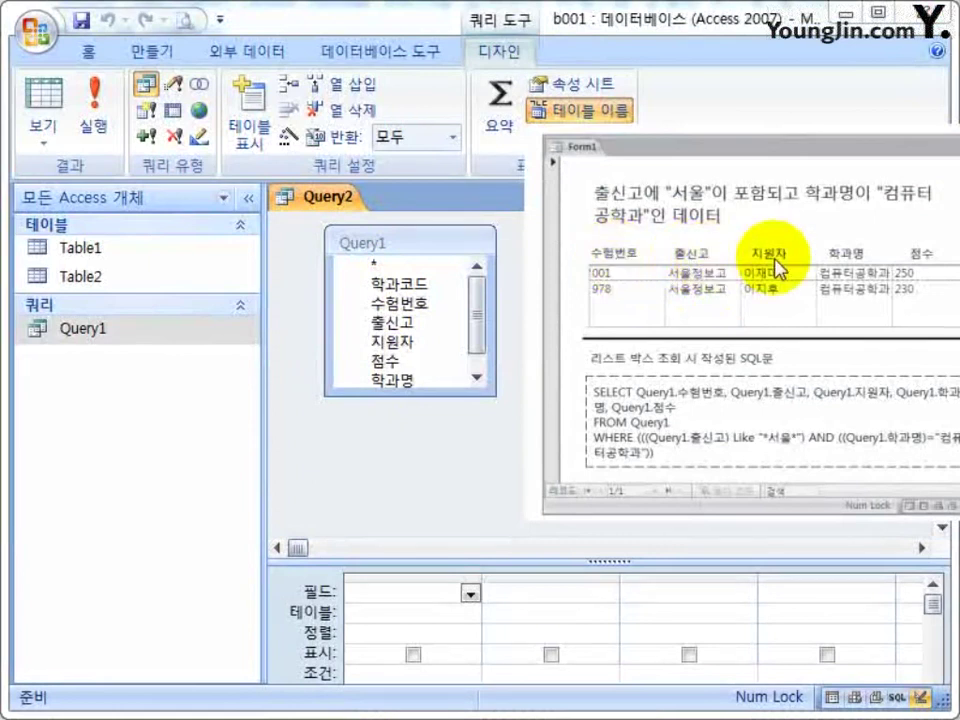
# Add 수험번호, 출신고, 지원자, 학과명 and 점수 from Query1 to the design grid.
pyautogui.doubleClick(400, 303)
pyautogui.doubleClick(403, 323)
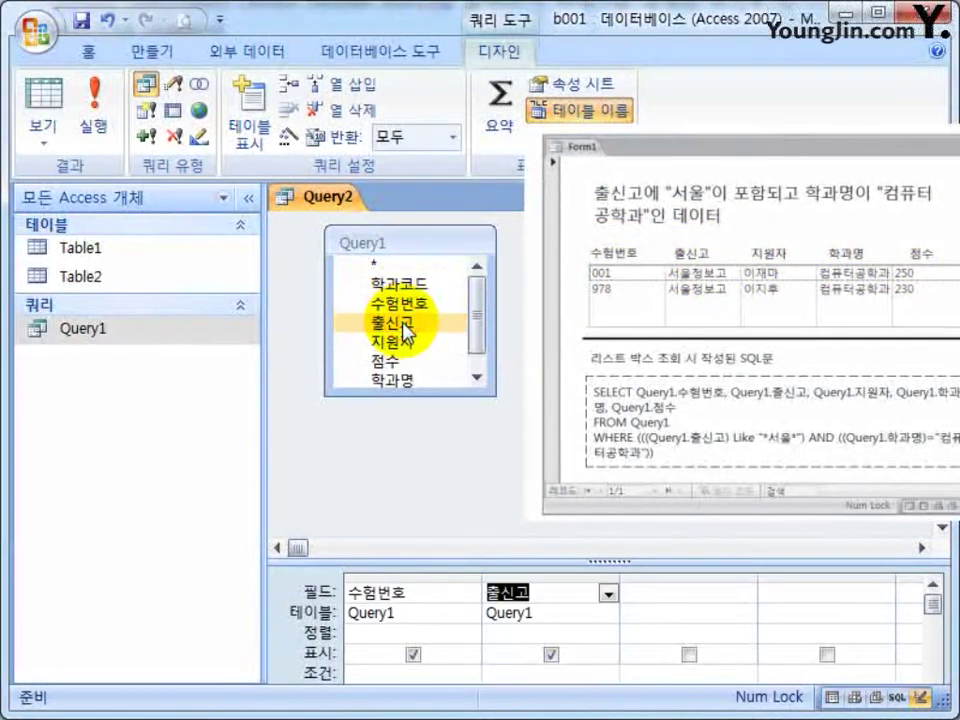
pyautogui.doubleClick(407, 342)
pyautogui.scroll(-1, 474, 352)
pyautogui.doubleClick(406, 358)
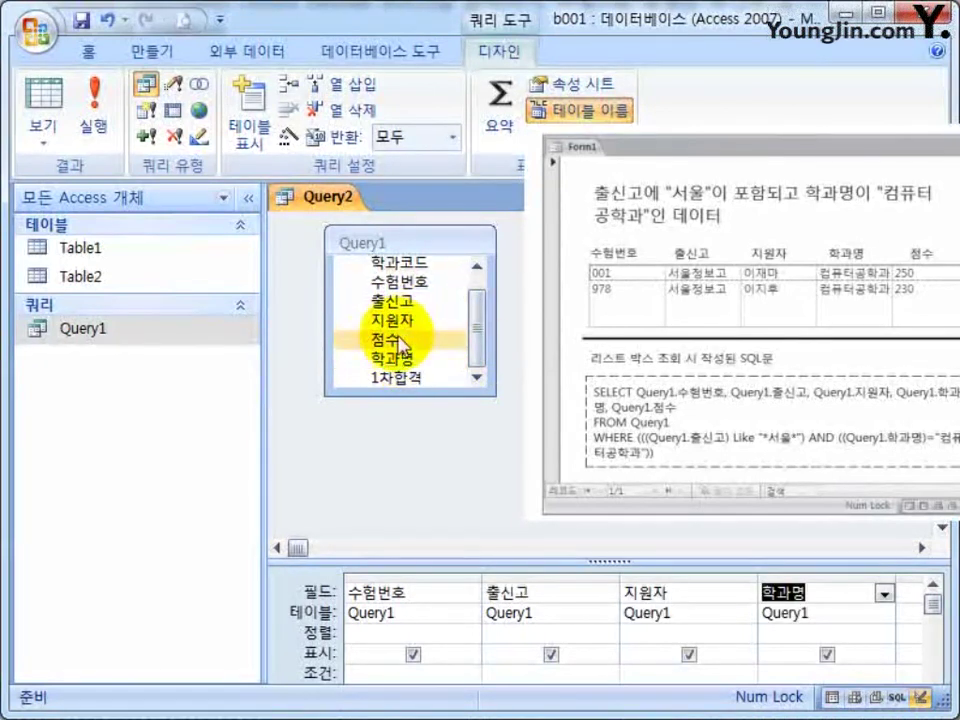
pyautogui.doubleClick(396, 339)
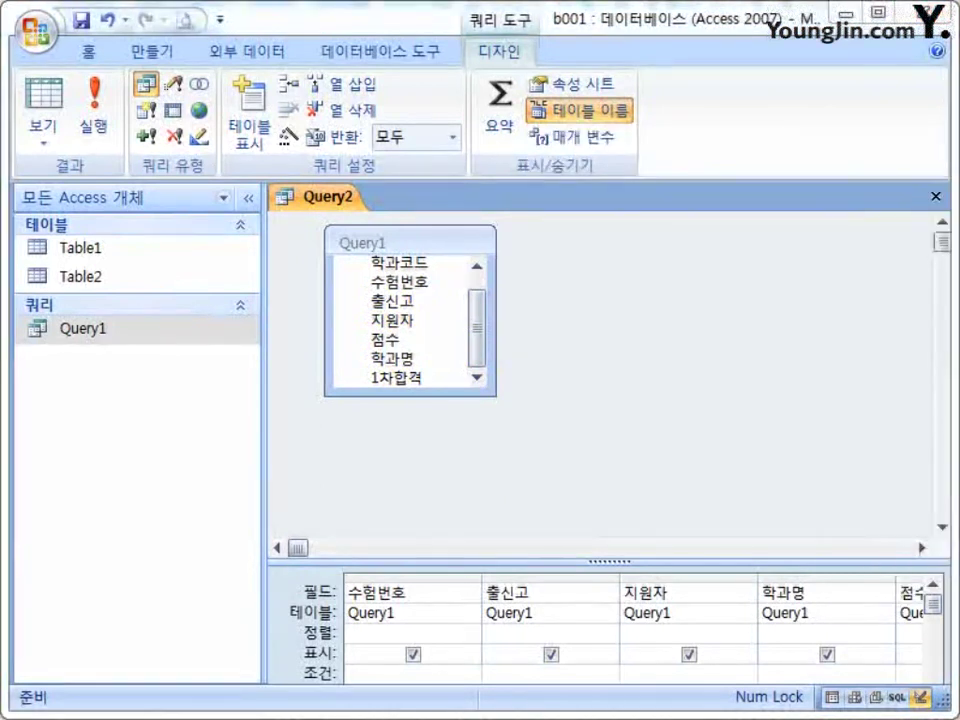
# Enlarge the query grid area and collapse the navigation pane.
pyautogui.moveTo(628, 561); pyautogui.dragTo(613, 467)
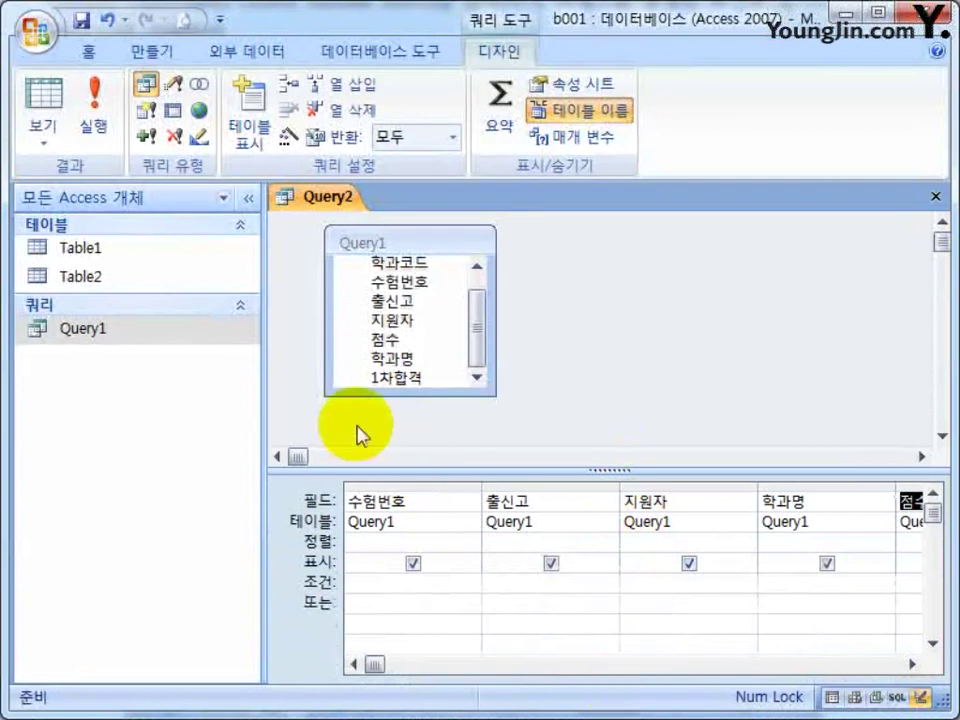
pyautogui.click(249, 197)
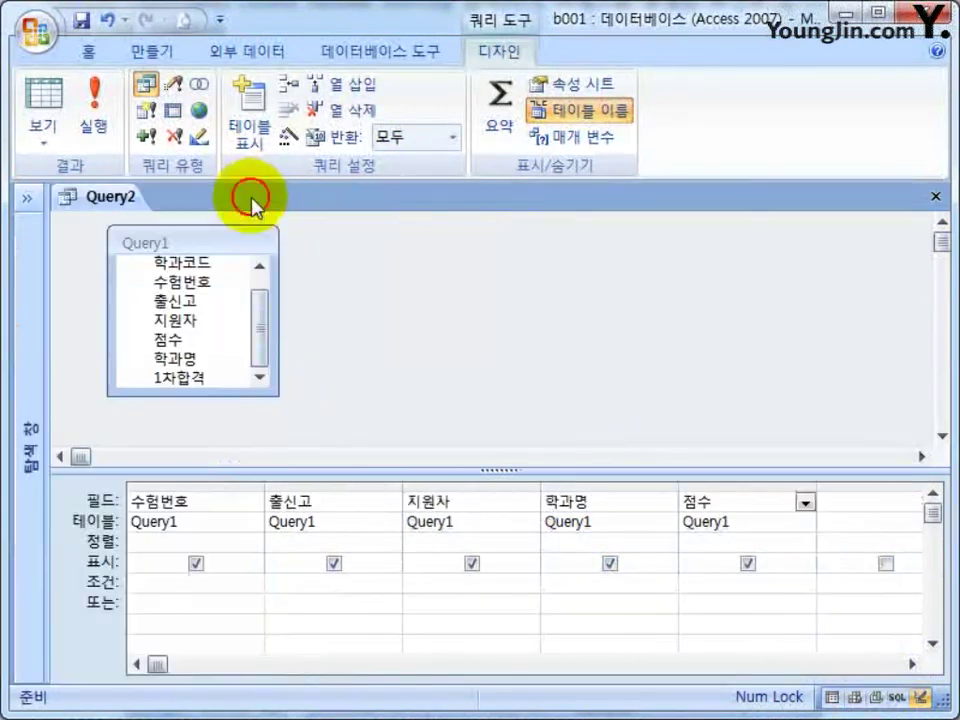
pyautogui.click(28, 199)
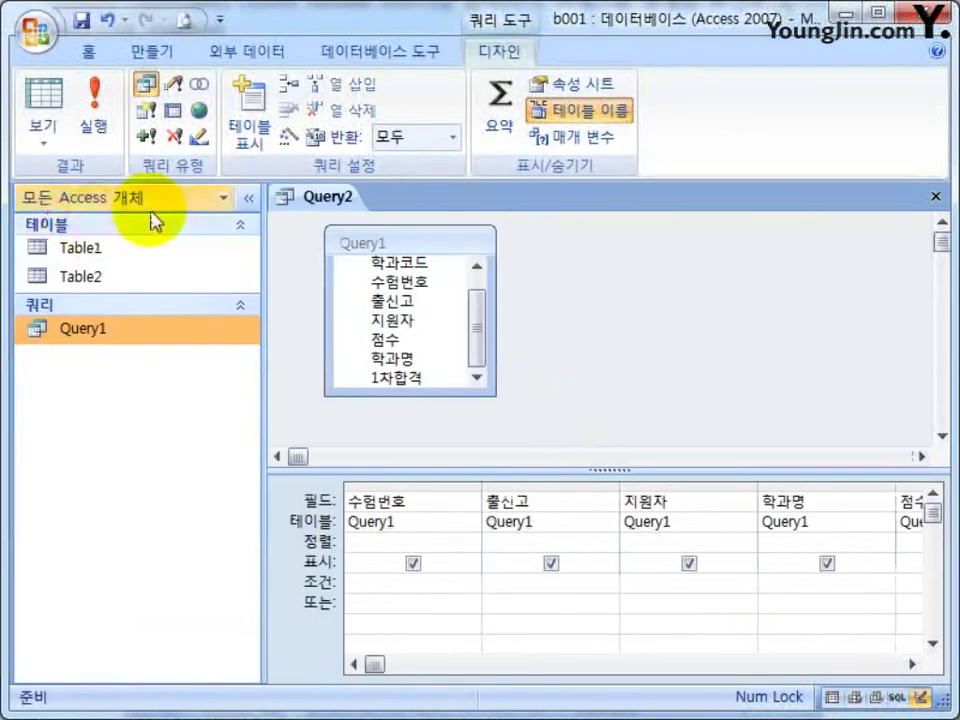
pyautogui.click(256, 206)
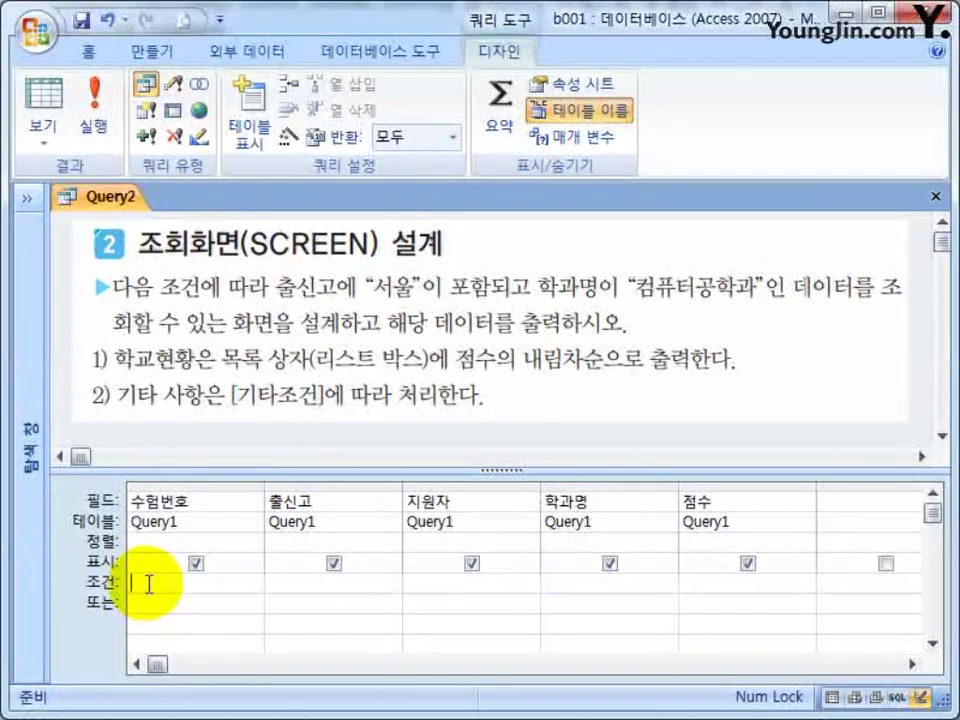
# Enter the *서울* wildcard criterion under 출신고, correcting the mistyped *서우*.
pyautogui.click(146, 583)
pyautogui.click(171, 601)
pyautogui.click(172, 583)
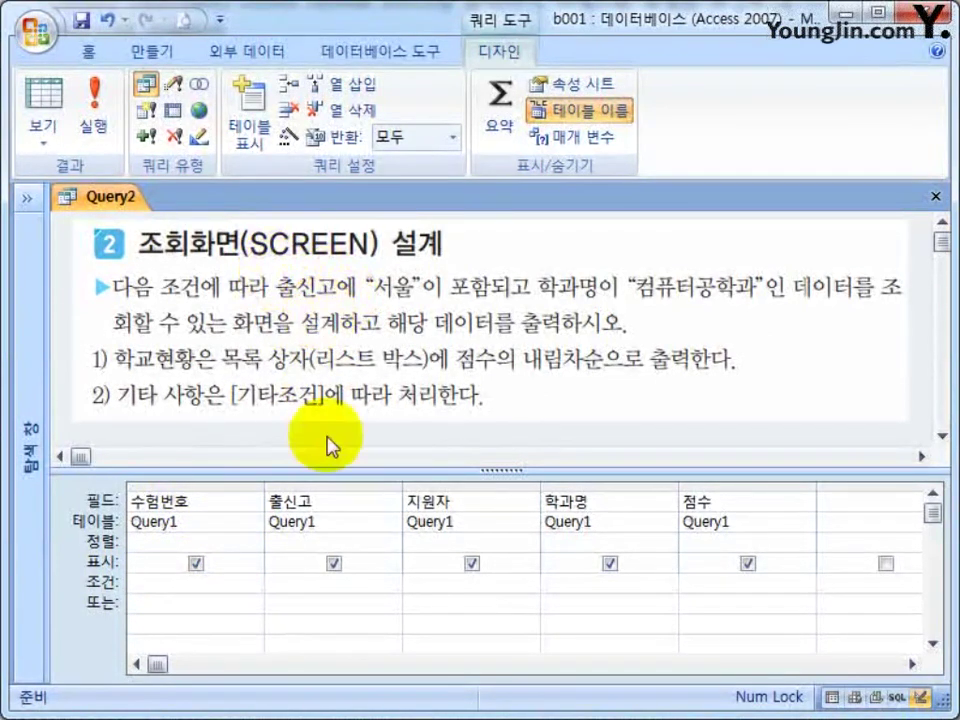
pyautogui.press('Tab')
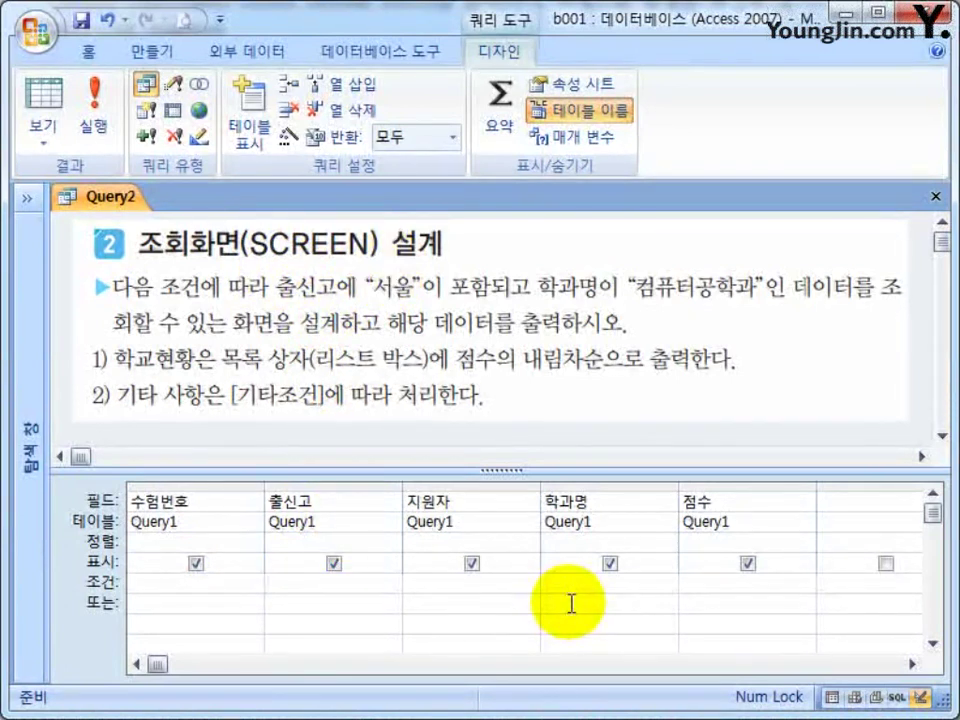
pyautogui.write('*서우')
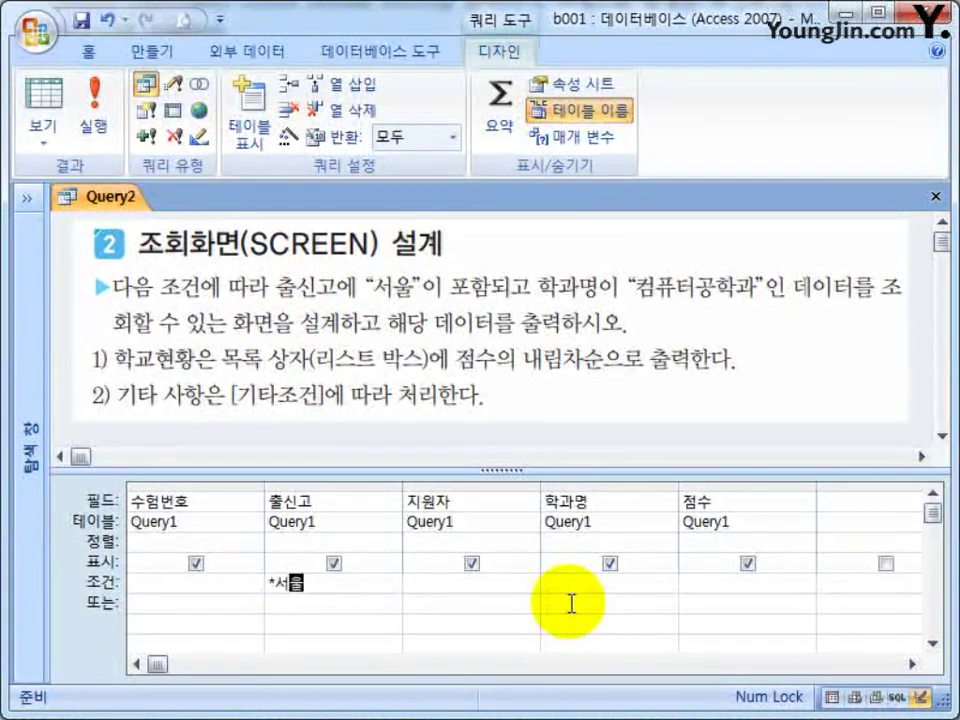
pyautogui.write('*')
pyautogui.press('Tab')
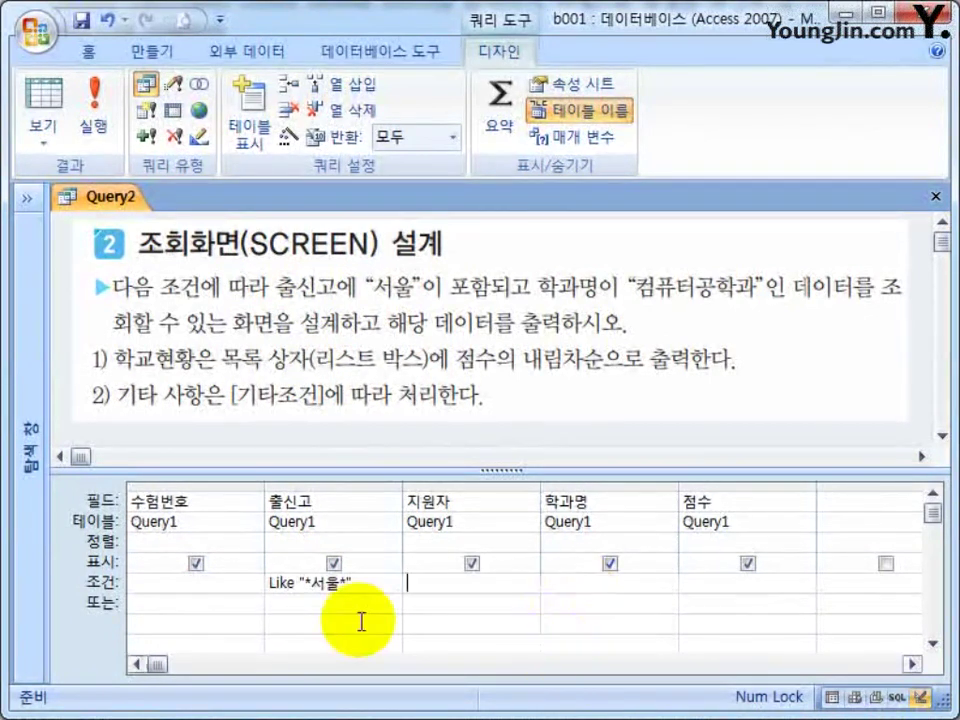
pyautogui.moveTo(375, 583); pyautogui.dragTo(219, 585)
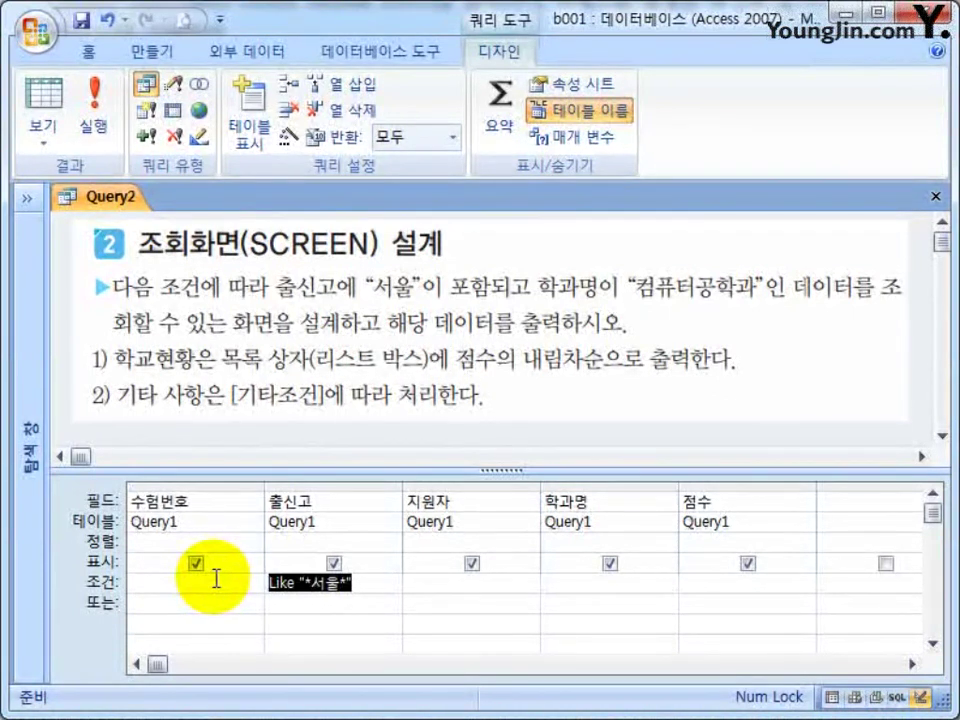
pyautogui.press('Delete')
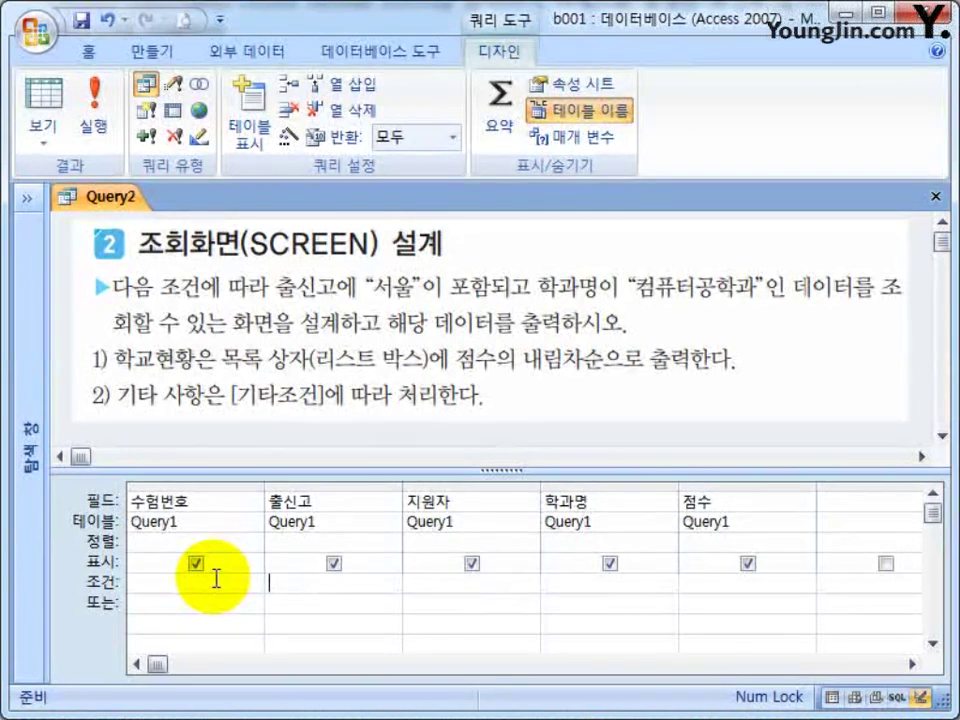
pyautogui.write('*서울*')
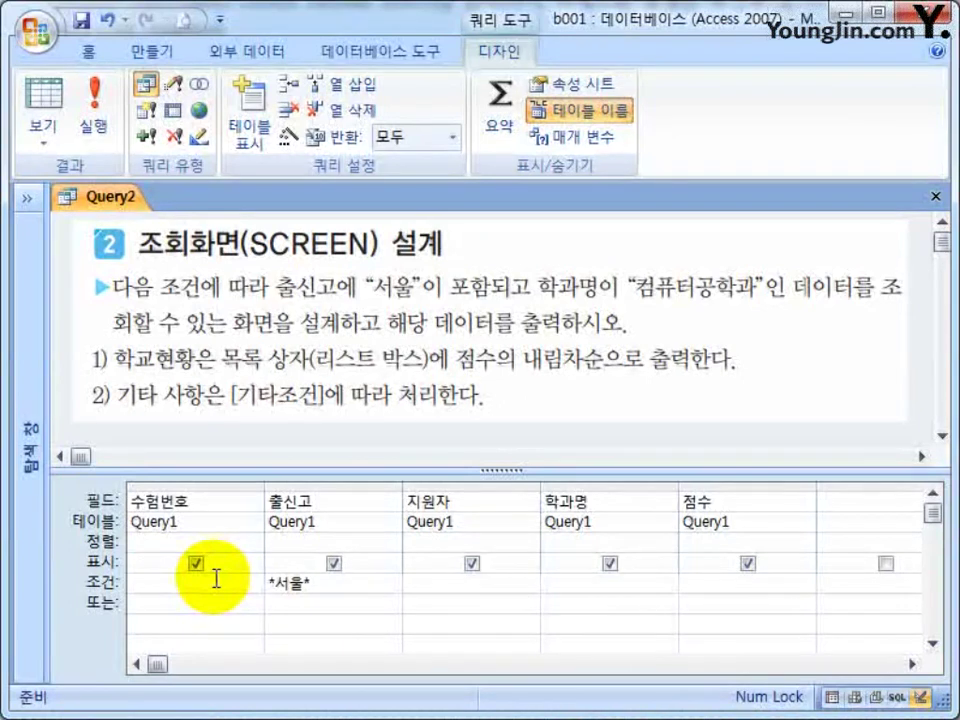
pyautogui.press('Tab')
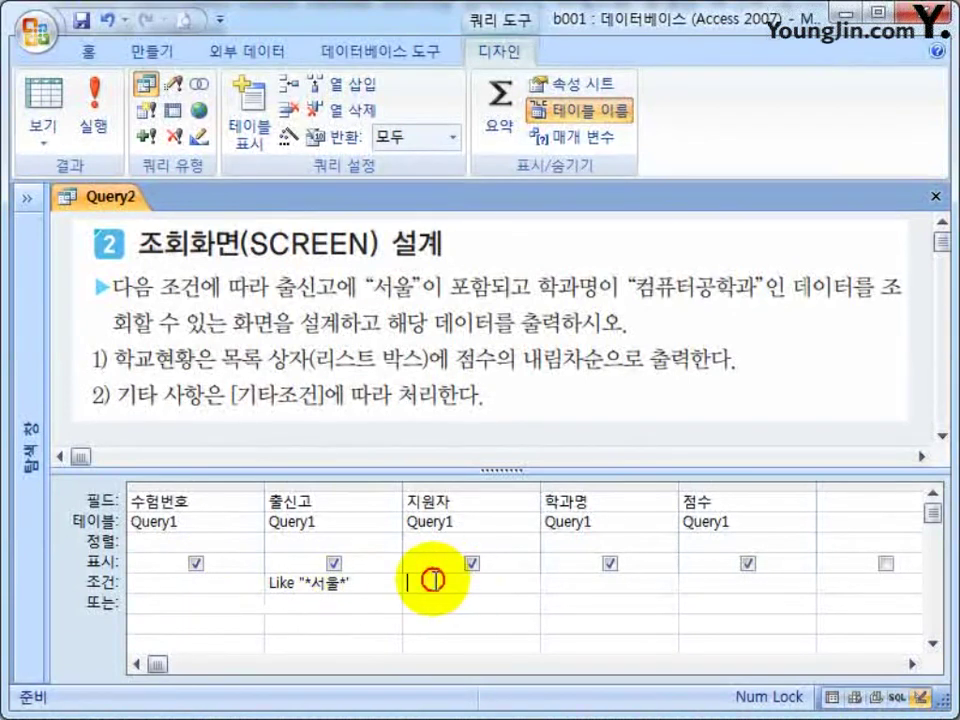
# Set the 학과명 criterion to 컴퓨터공학과.
pyautogui.click(566, 579)
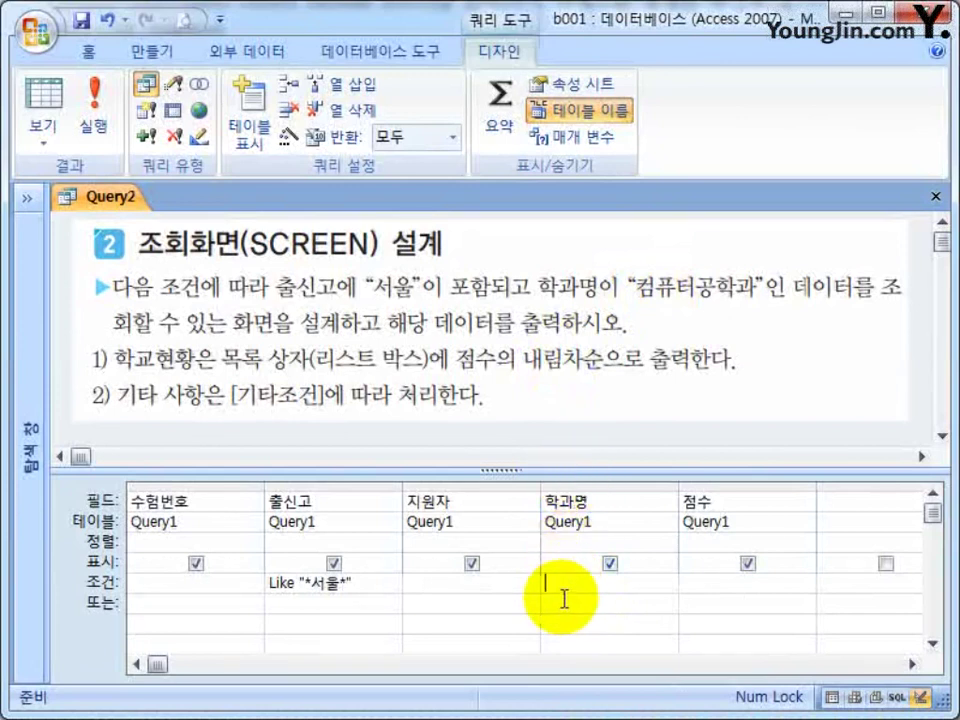
pyautogui.write('컴퓨터공학과')
pyautogui.press('Tab')
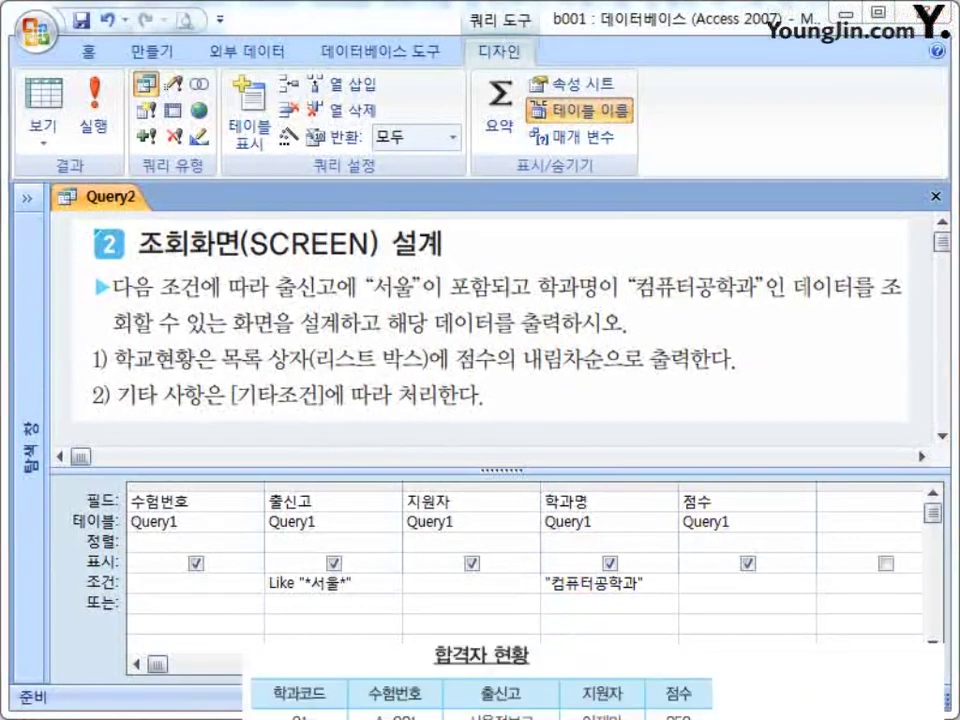
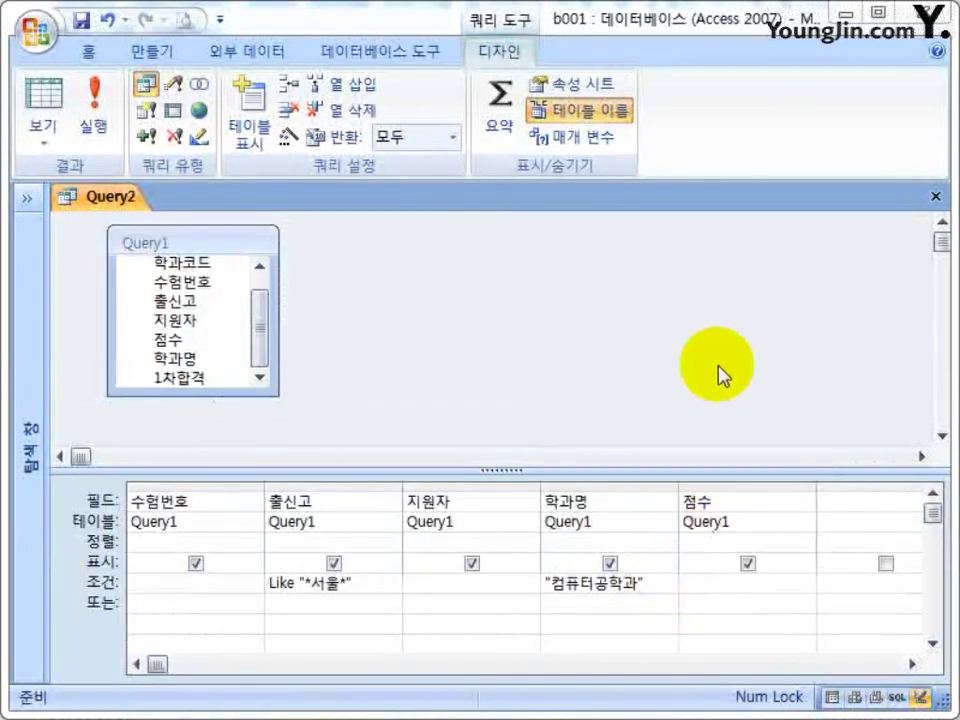
# Close Query2 and save its changes under the name Query2.
pyautogui.click(935, 197)
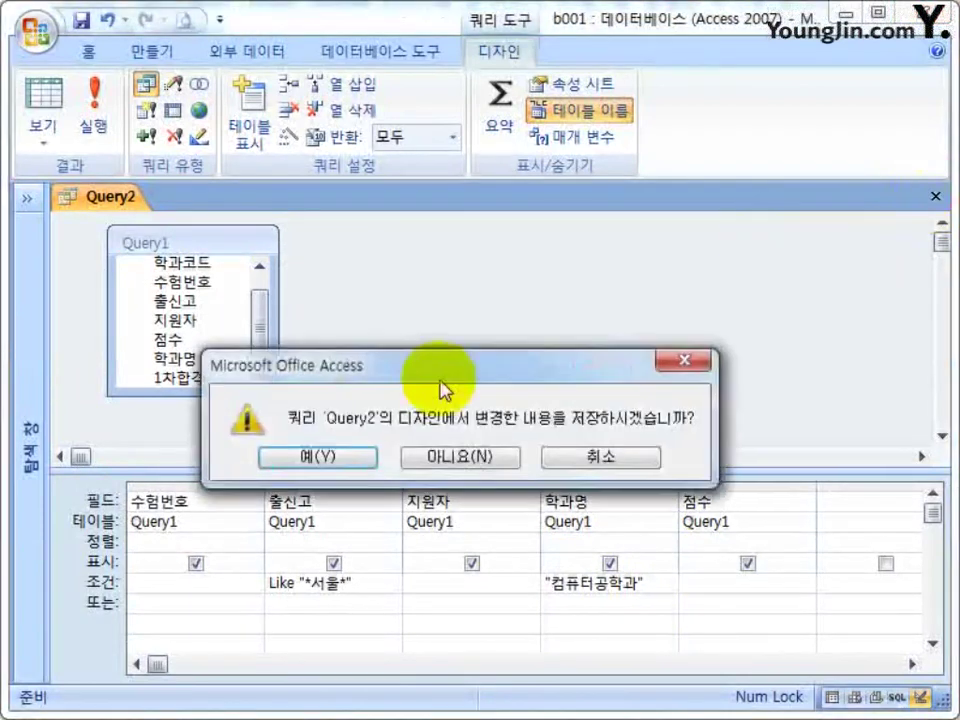
pyautogui.click(365, 475)
pyautogui.click(474, 306)
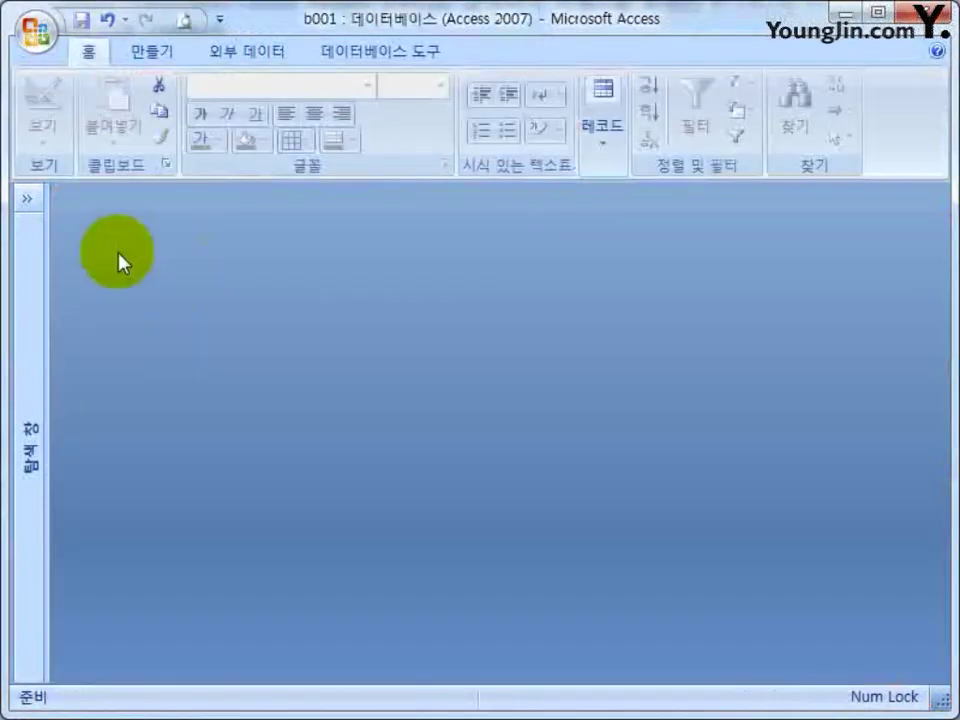
# Rename Query1 to 보고서 in the Navigation Pane.
pyautogui.click(25, 200)
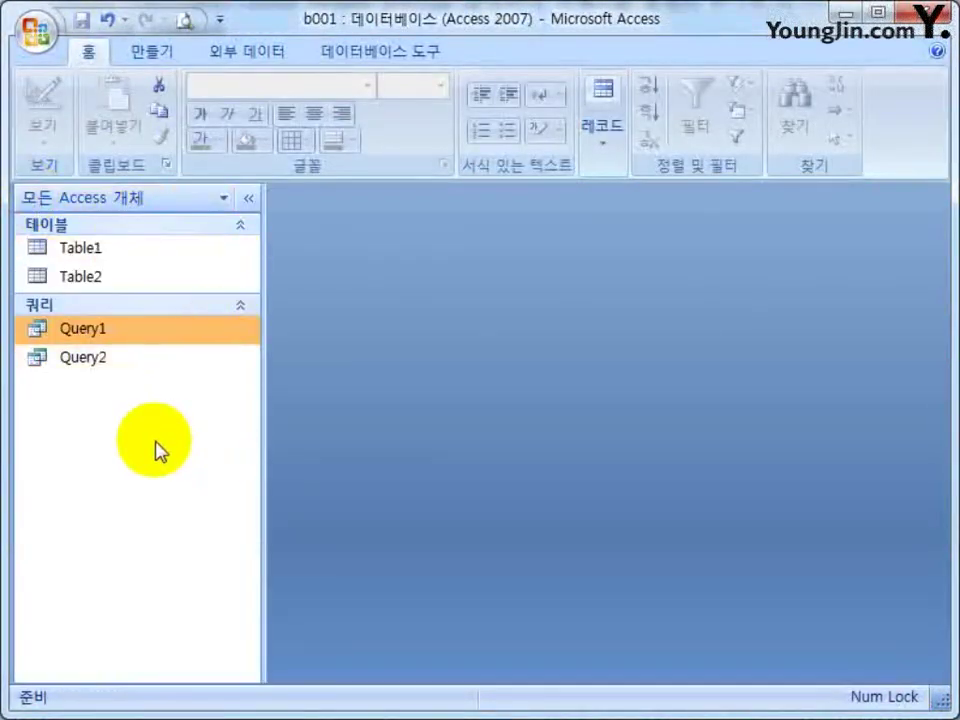
pyautogui.click(118, 356)
pyautogui.click(116, 328)
pyautogui.click(105, 360)
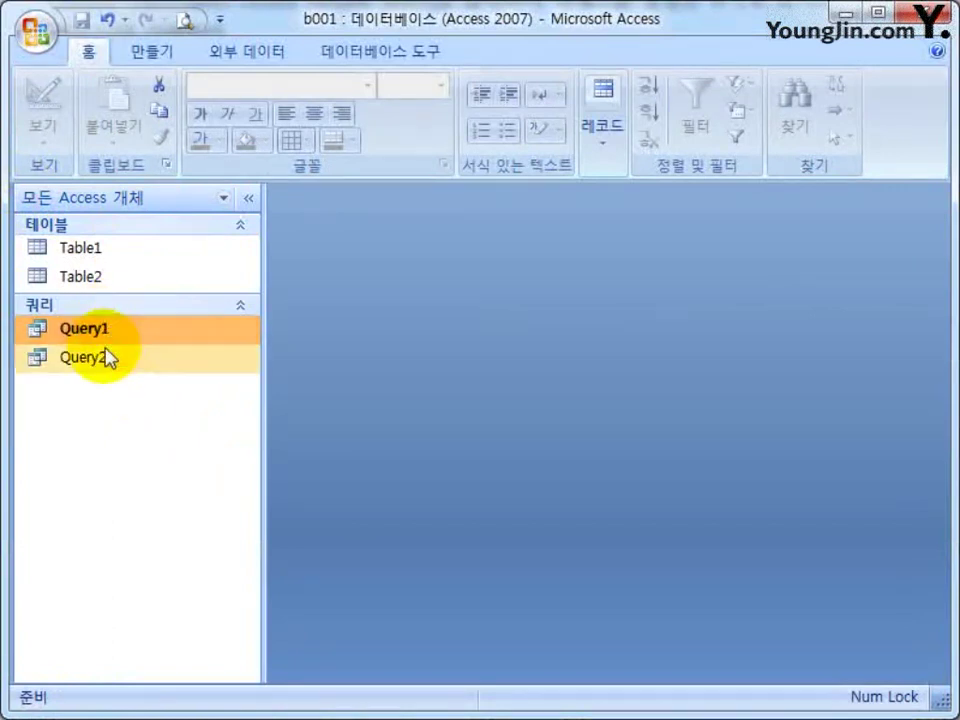
pyautogui.click(122, 331)
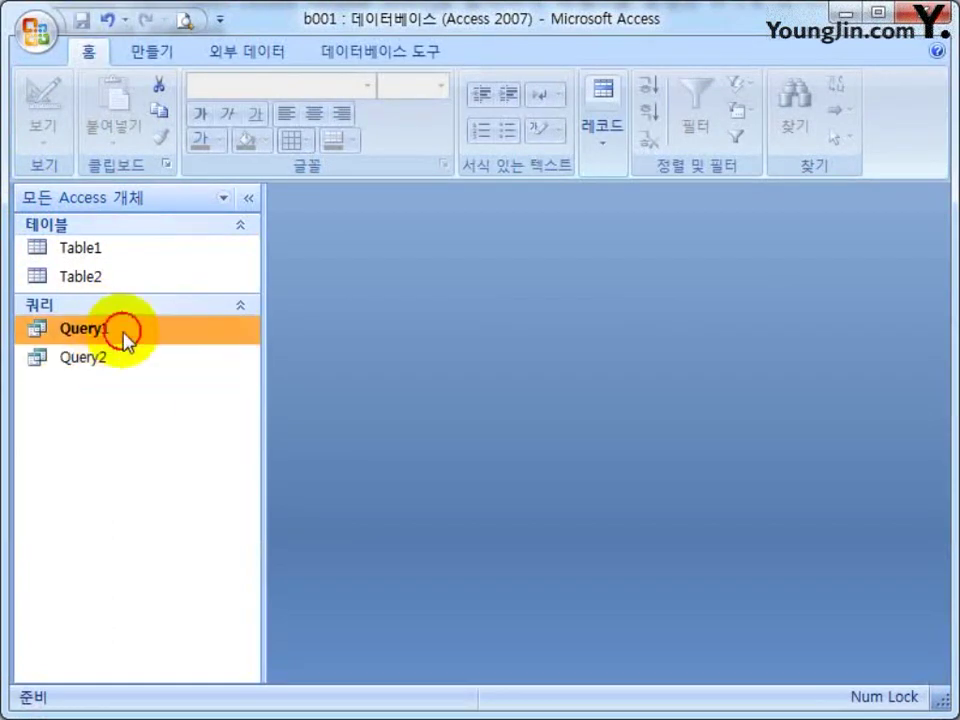
pyautogui.click(197, 336)
pyautogui.write('베')
pyautogui.press('BackSpace')
pyautogui.press('BackSpace')
pyautogui.write('보')
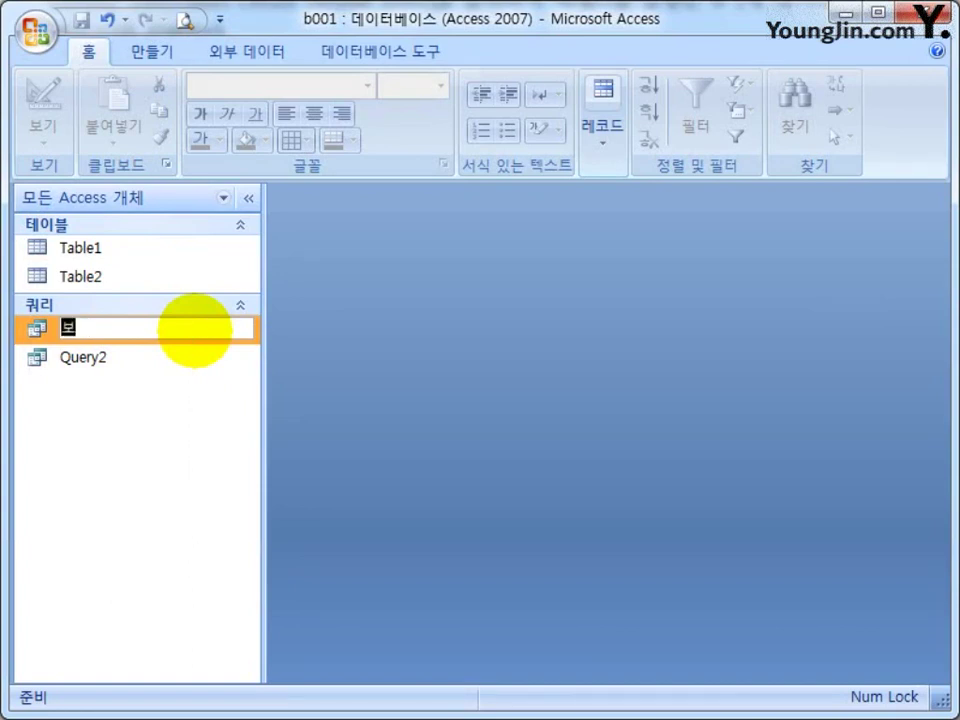
pyautogui.write('고서')
pyautogui.press('Return')
# Rename Query2 to 폼용 with F2 and open it to view its records.
pyautogui.click(196, 334)
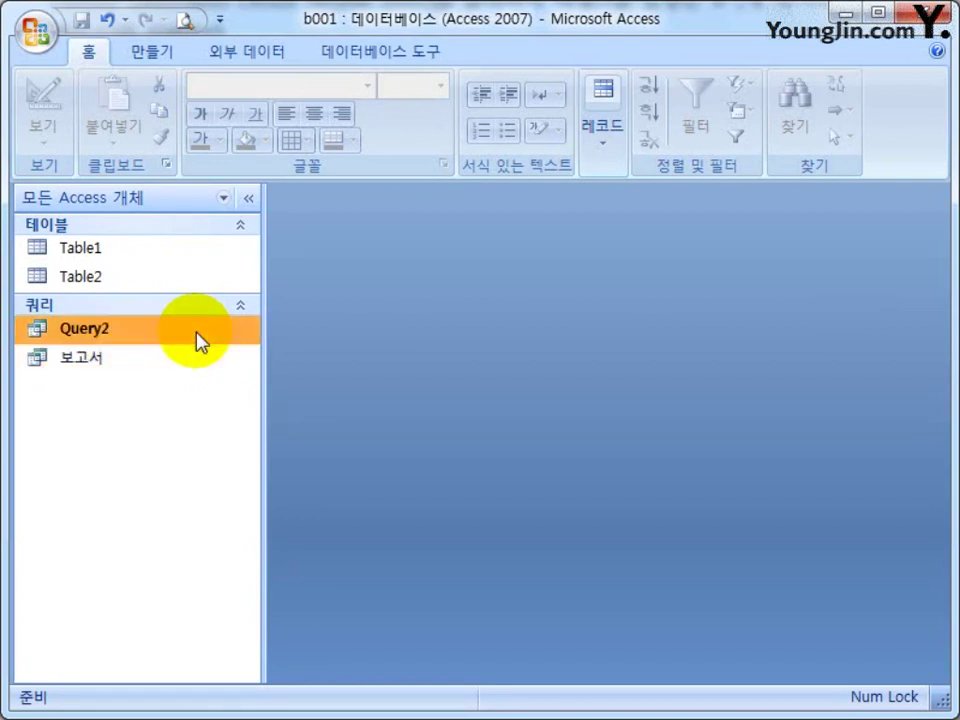
pyautogui.press('F2')
pyautogui.write('폼용')
pyautogui.press('Return')
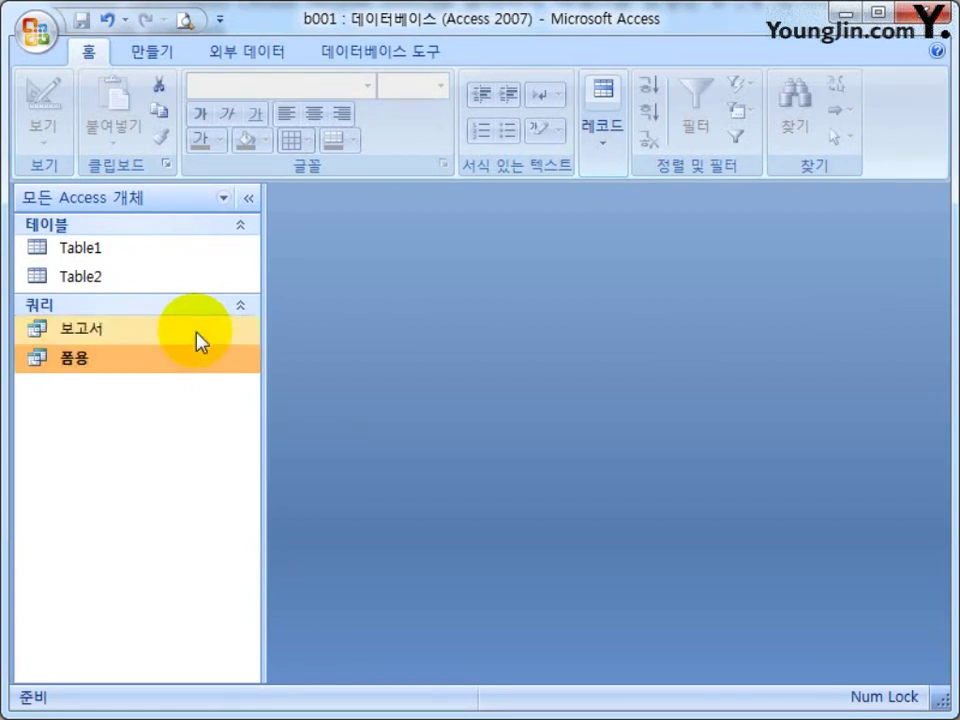
pyautogui.doubleClick(111, 360)
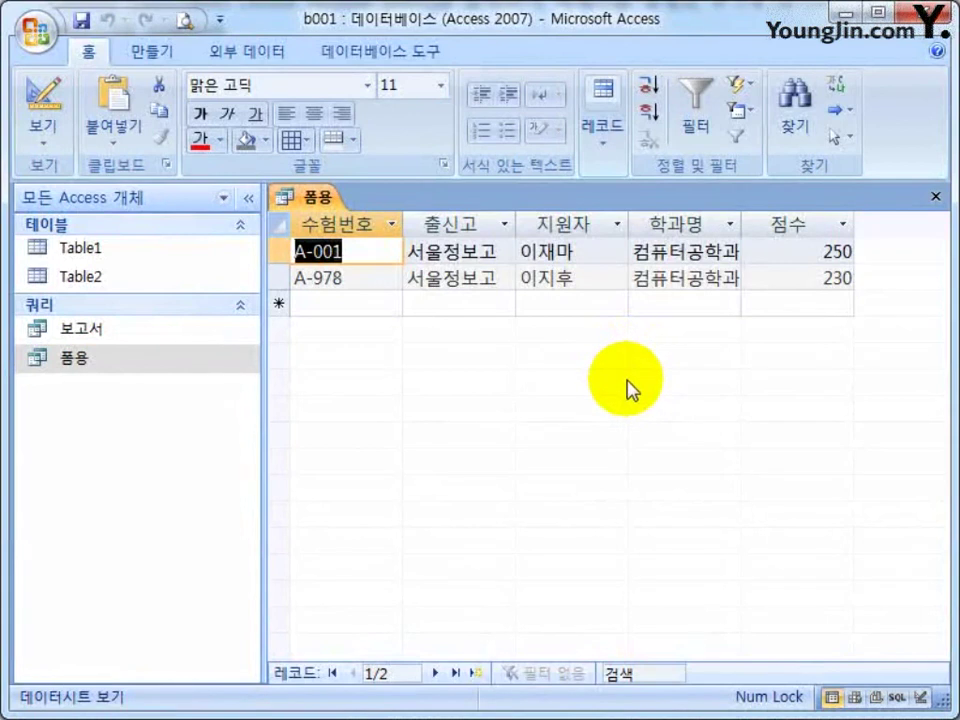
pyautogui.click(440, 278)
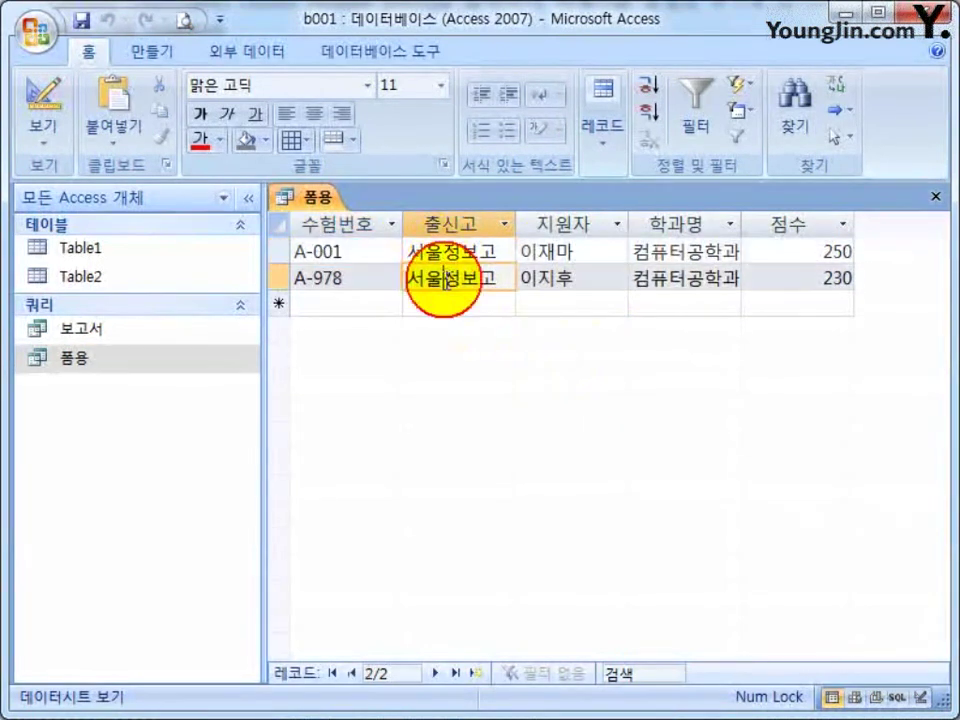
pyautogui.click(659, 255)
pyautogui.click(672, 287)
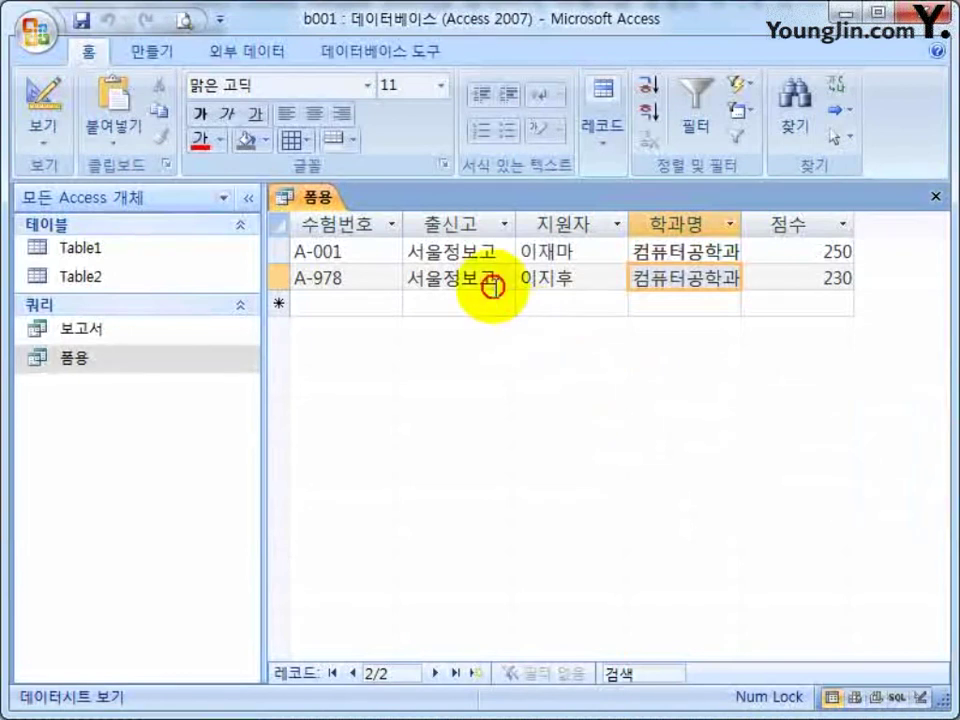
pyautogui.click(426, 279)
pyautogui.click(327, 278)
pyautogui.click(421, 251)
pyautogui.click(541, 251)
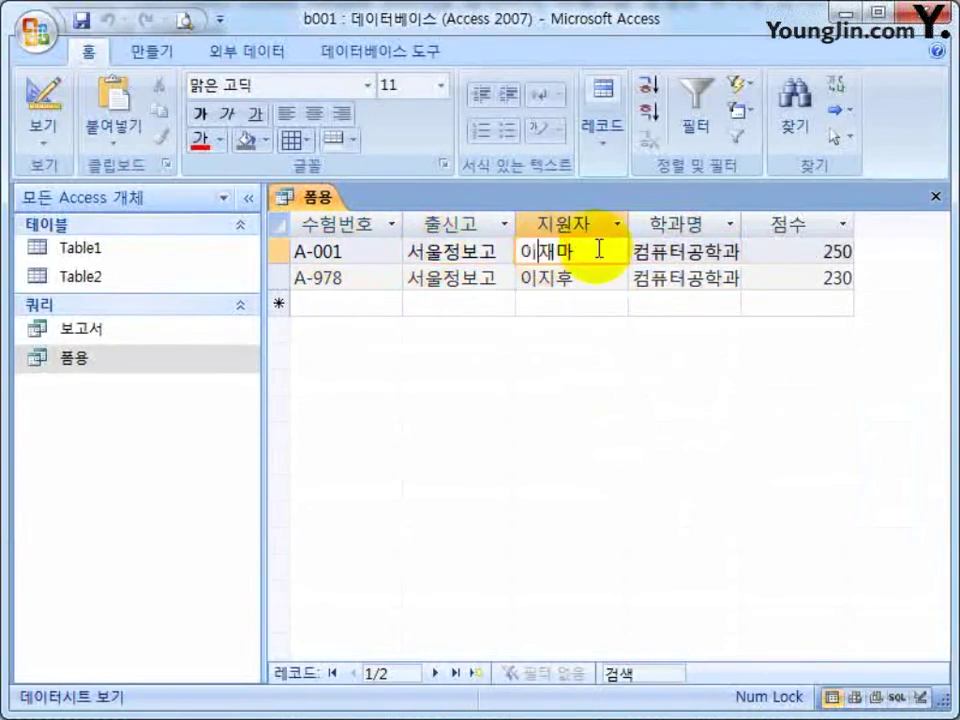
pyautogui.click(836, 252)
pyautogui.click(826, 278)
pyautogui.click(728, 278)
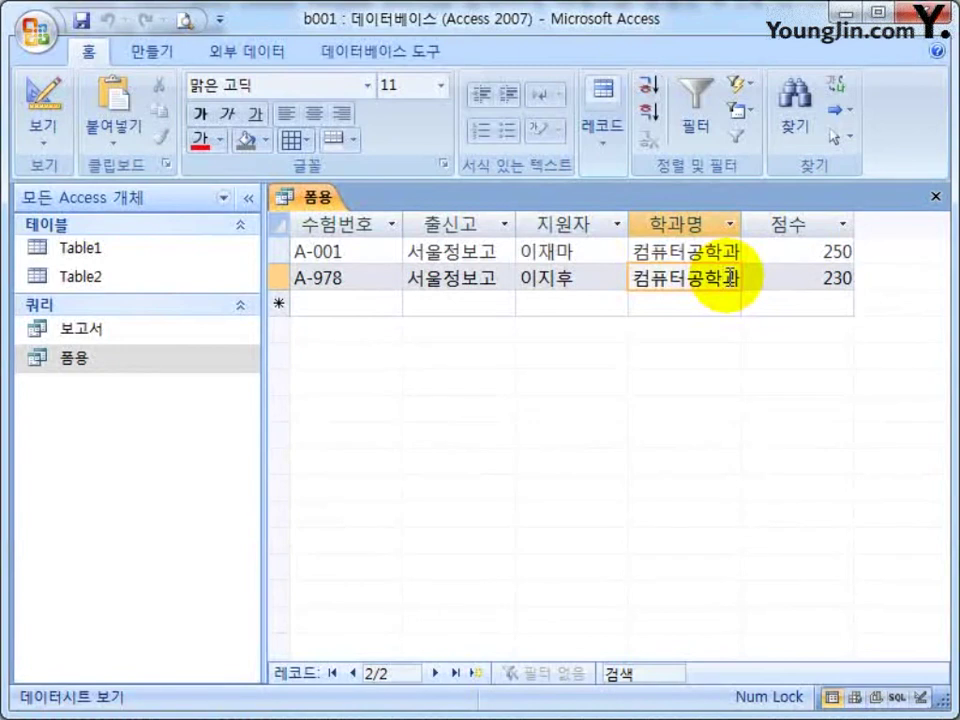
pyautogui.click(937, 200)
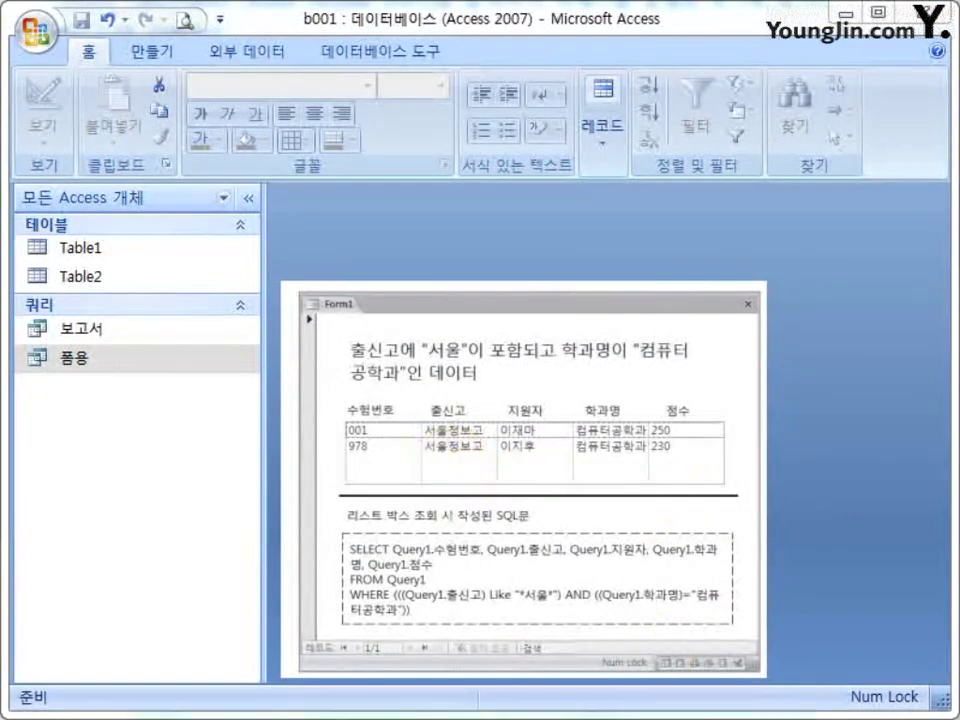
# Create a blank form in Design view with Form Design on the Create (만들기) tab.
pyautogui.click(150, 52)
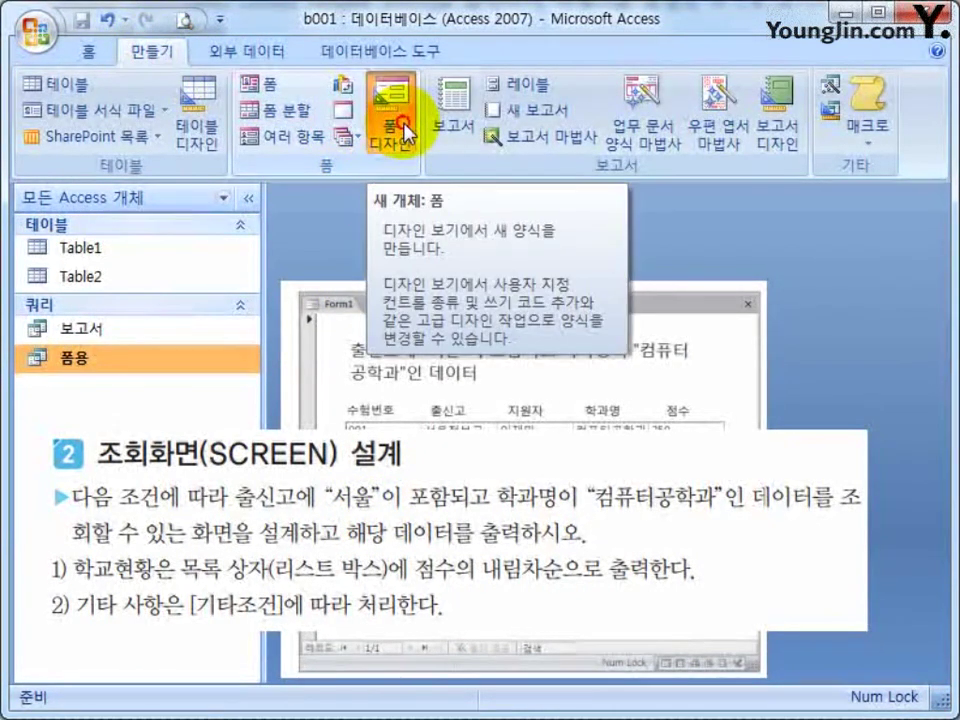
pyautogui.click(406, 128)
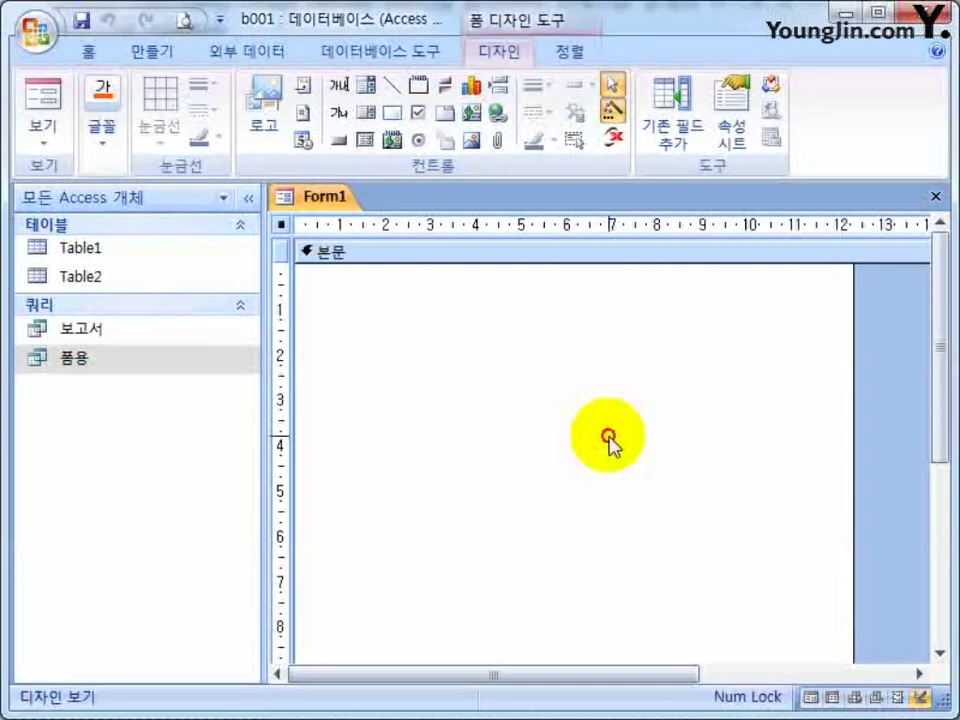
# Collapse the Navigation Pane and drag Form1's right edge outward to widen the design area.
pyautogui.click(609, 438)
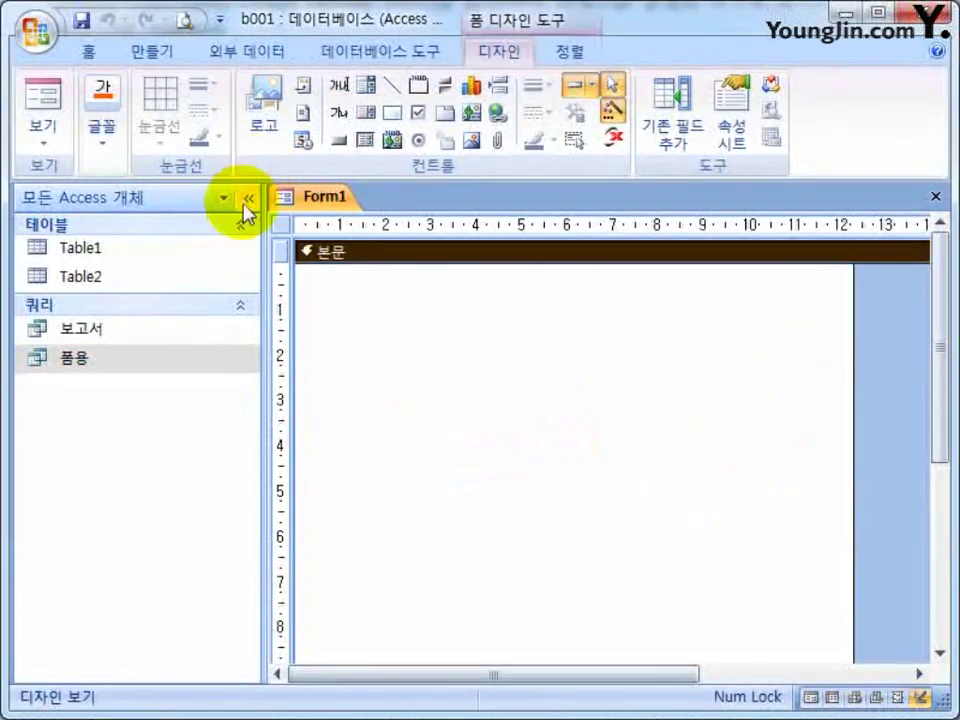
pyautogui.click(248, 196)
pyautogui.moveTo(637, 342); pyautogui.dragTo(825, 332)
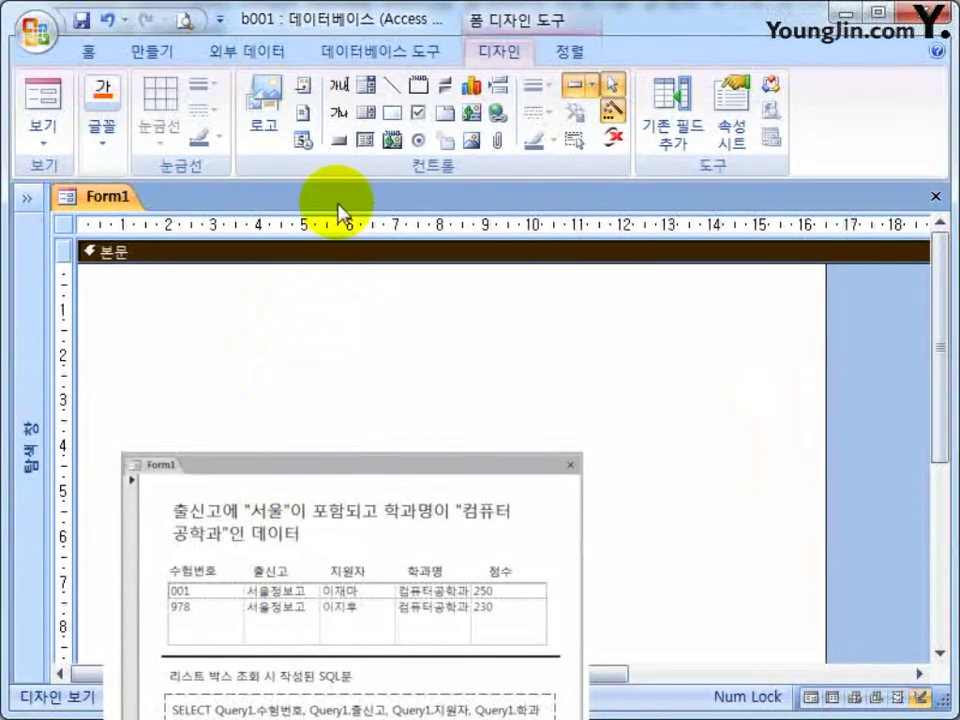
pyautogui.click(84, 52)
pyautogui.click(506, 53)
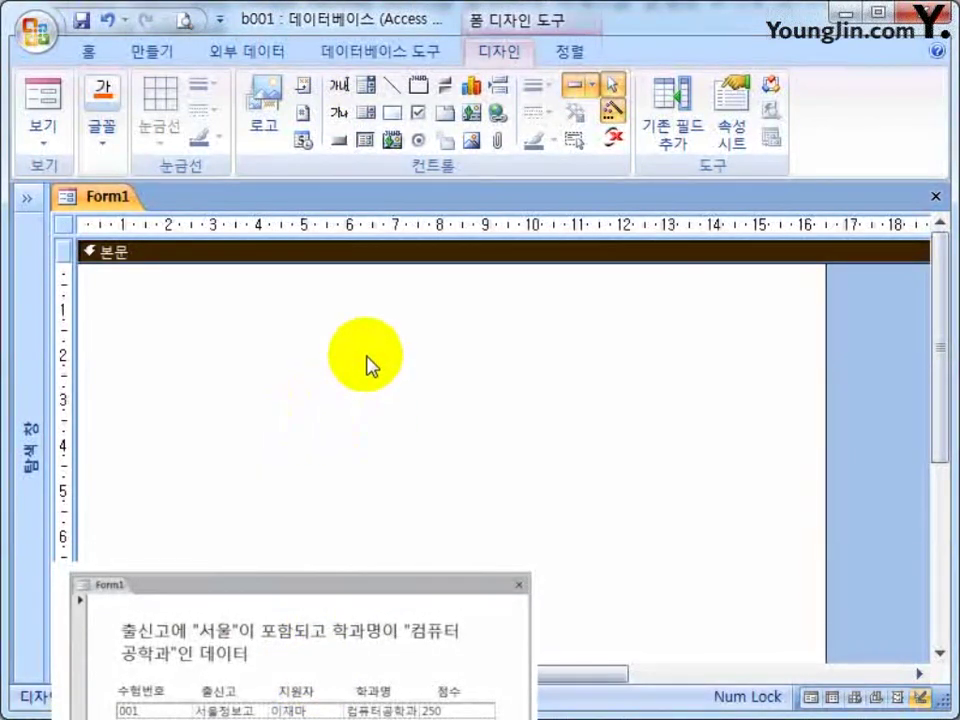
# Draw a label across the top reading 출신고에 "서울"이 포함되고 학과명이 "컴퓨터공학과"인 데이터.
pyautogui.click(336, 120)
pyautogui.moveTo(96, 273); pyautogui.dragTo(806, 375)
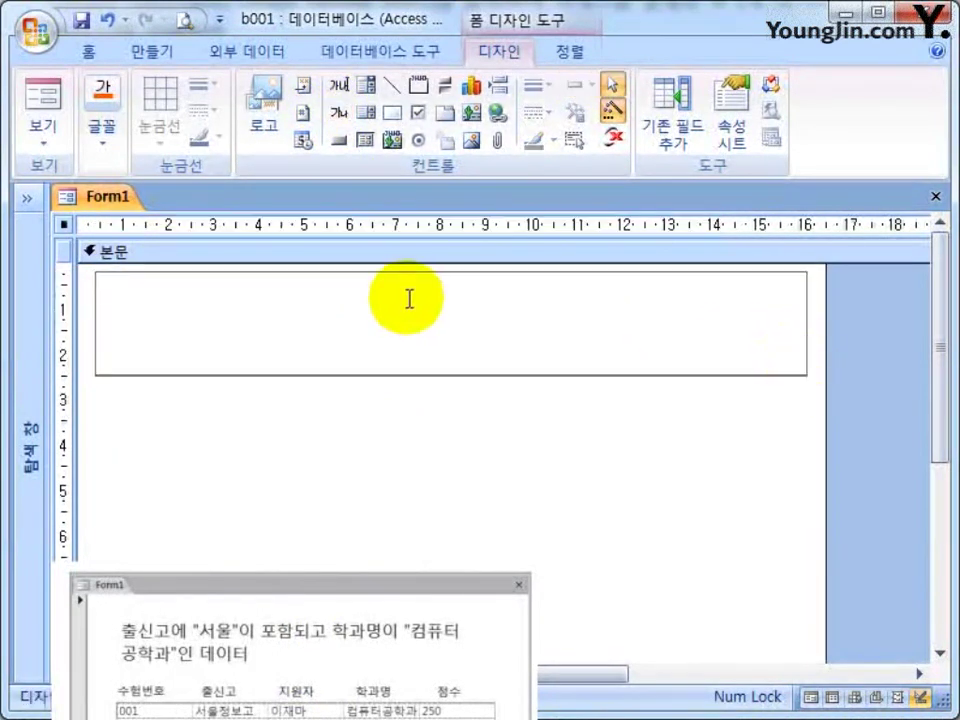
pyautogui.write('추ㄹ신고에 "ㅅ')
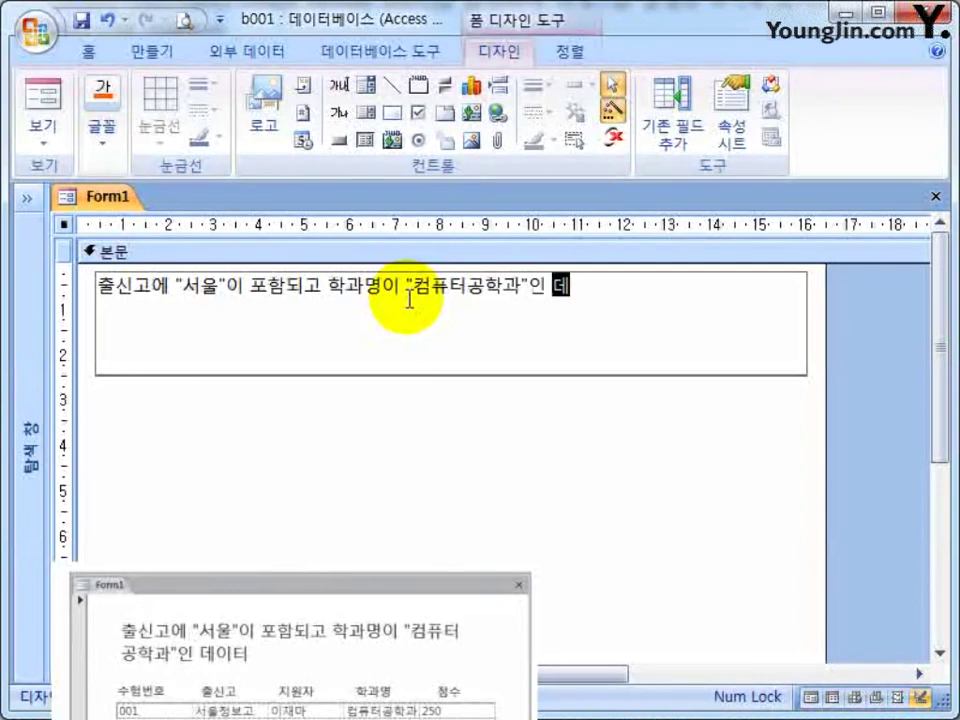
pyautogui.click(665, 450)
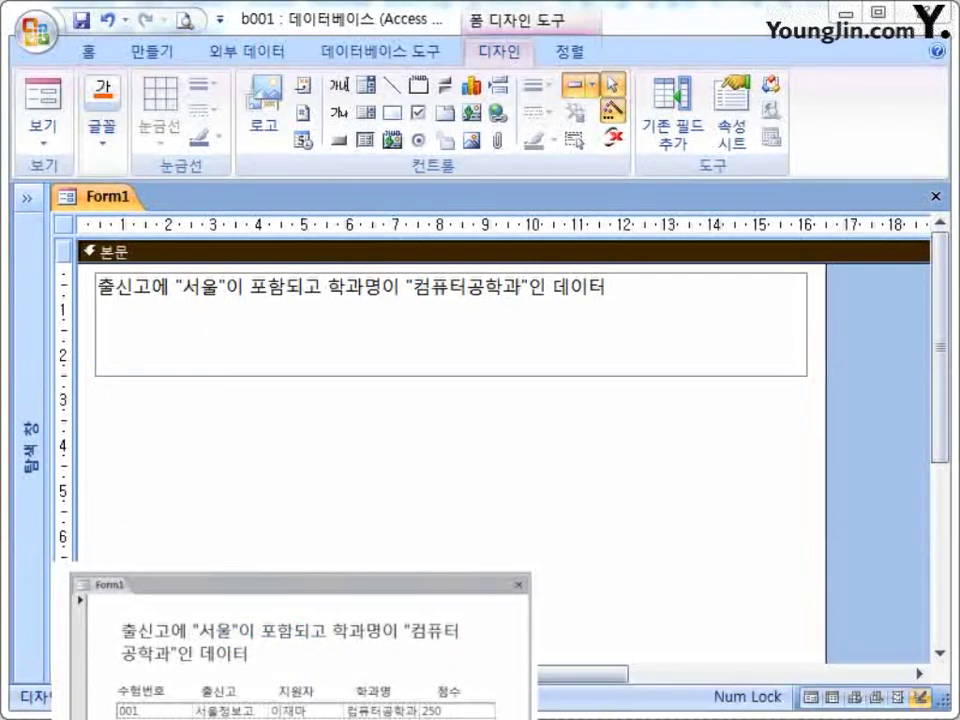
# Set the title label's font size to 18 after trying 16 and 14.
pyautogui.click(595, 377)
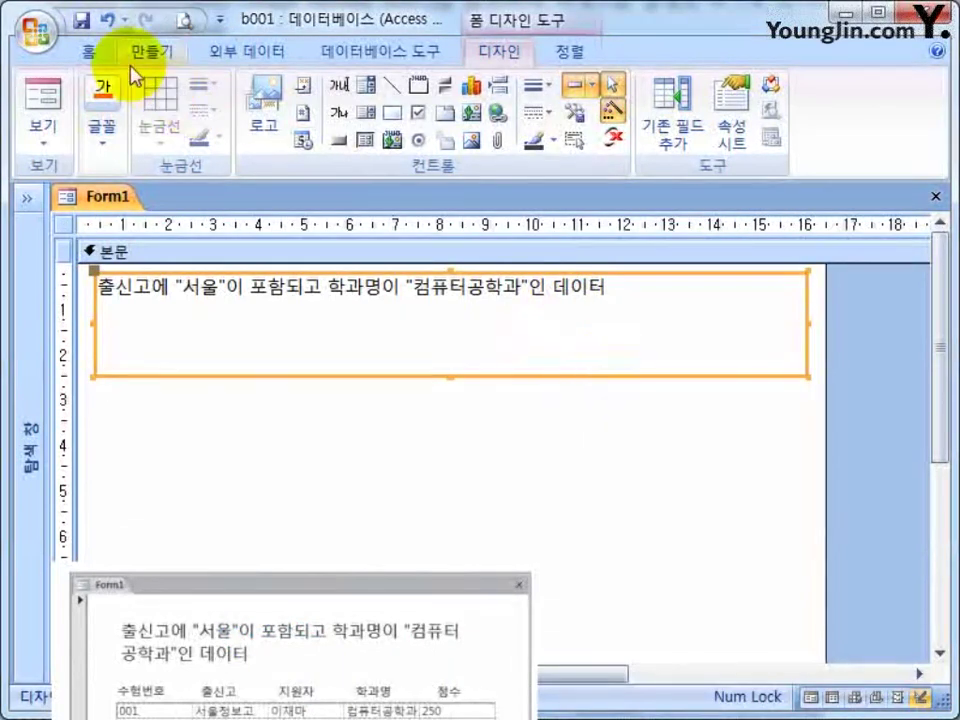
pyautogui.click(88, 50)
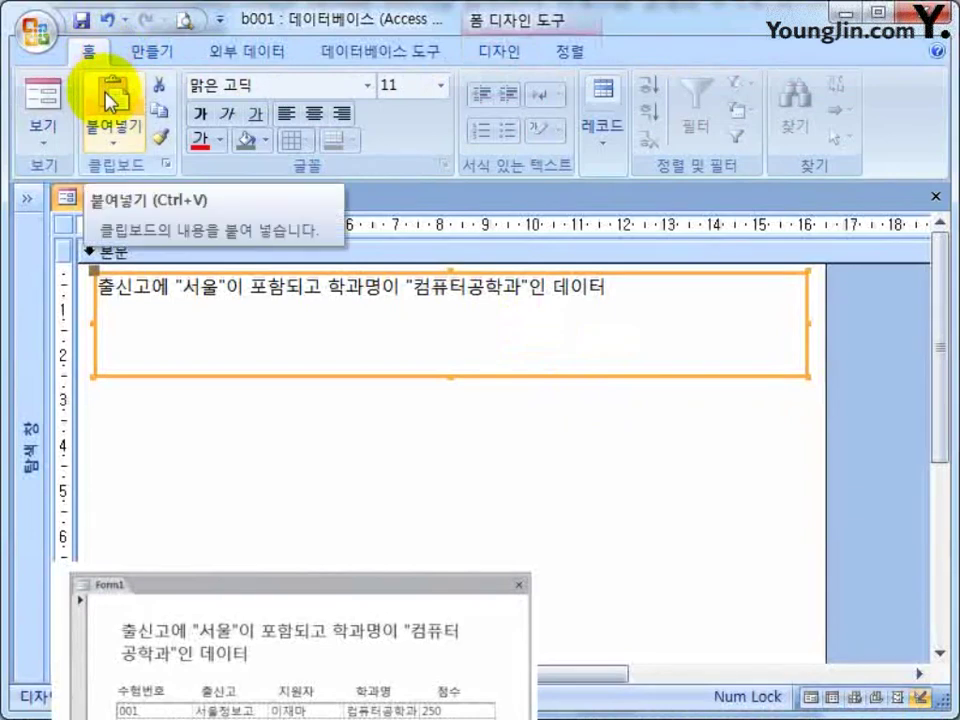
pyautogui.click(441, 87)
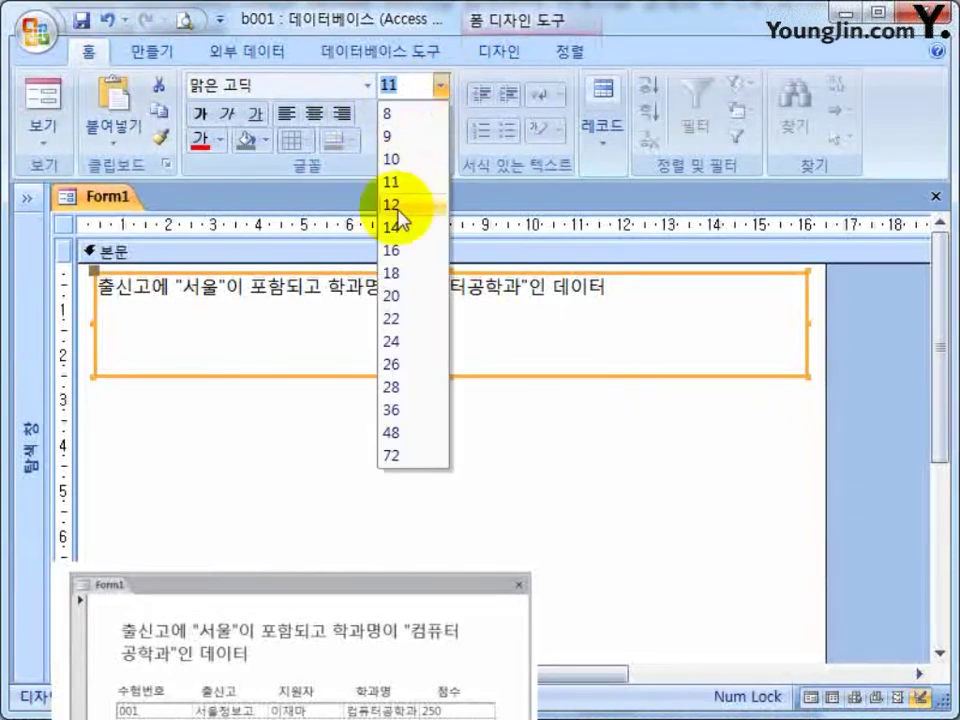
pyautogui.click(410, 272)
pyautogui.click(441, 87)
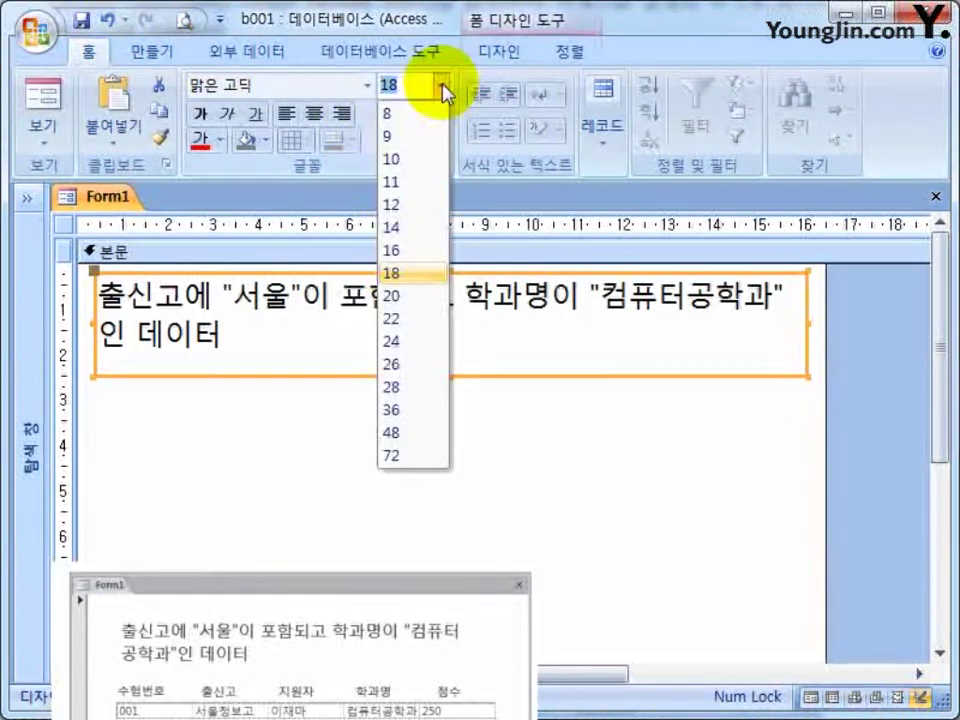
pyautogui.click(403, 249)
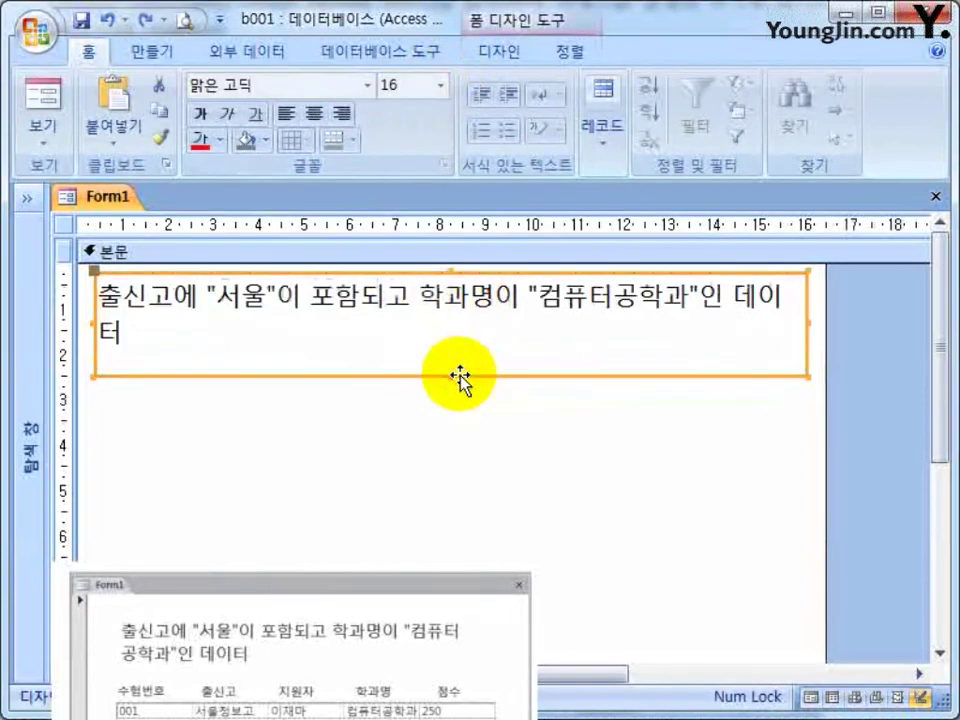
pyautogui.click(392, 298)
pyautogui.moveTo(199, 296); pyautogui.dragTo(530, 296)
pyautogui.click(493, 309)
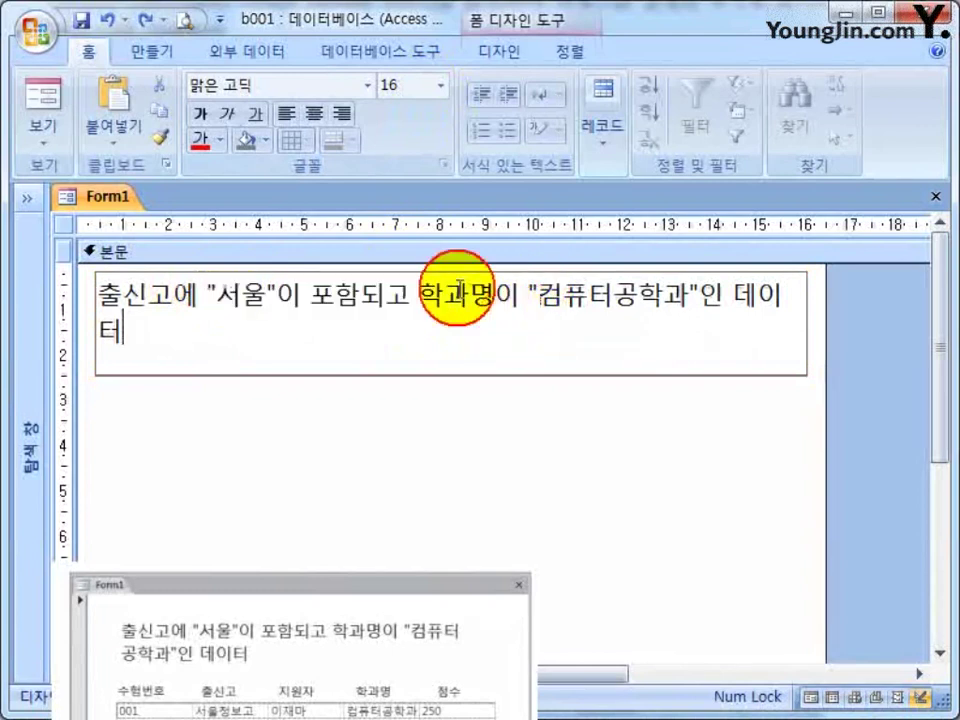
pyautogui.click(441, 87)
pyautogui.click(402, 232)
pyautogui.click(441, 87)
pyautogui.click(402, 272)
pyautogui.click(411, 315)
# Narrow the heading label so it wraps onto two lines and shift it slightly right.
pyautogui.click(420, 377)
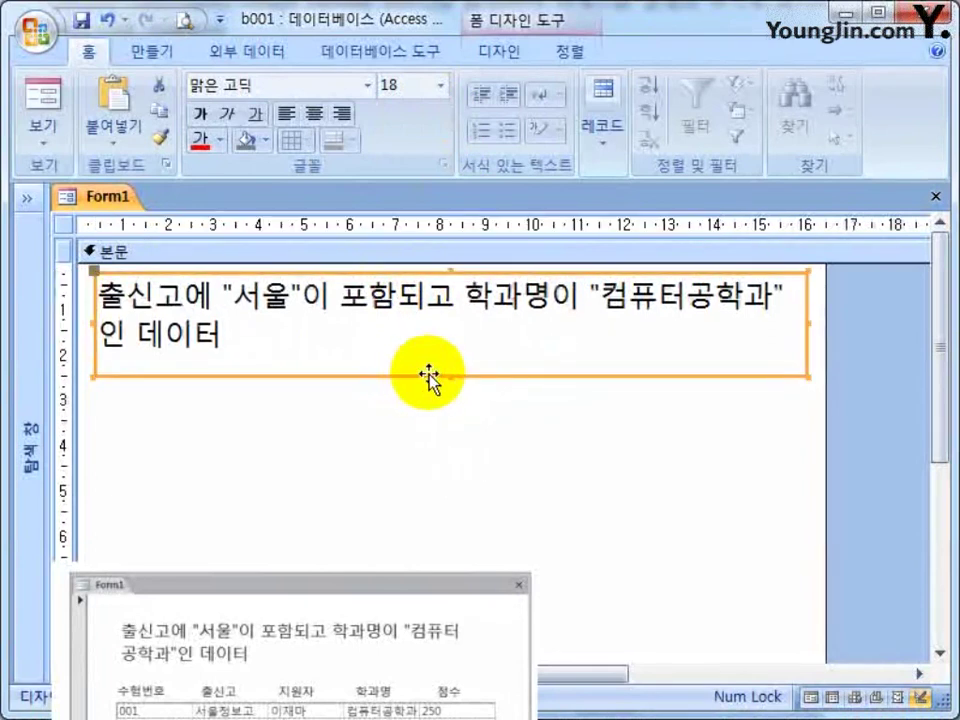
pyautogui.moveTo(450, 377); pyautogui.dragTo(450, 367)
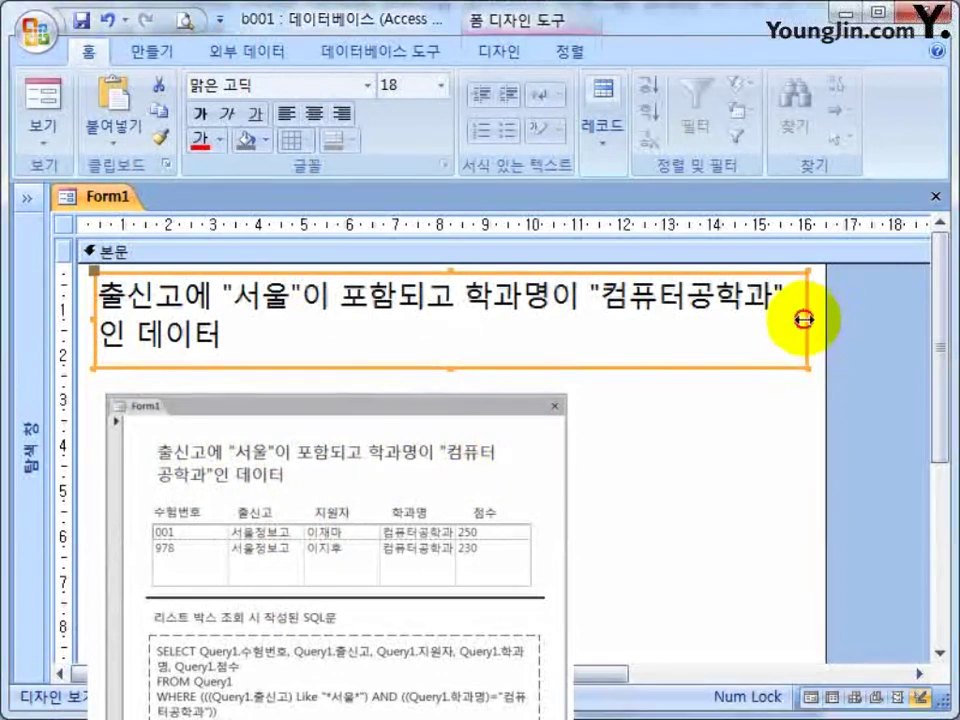
pyautogui.moveTo(808, 321); pyautogui.dragTo(713, 315)
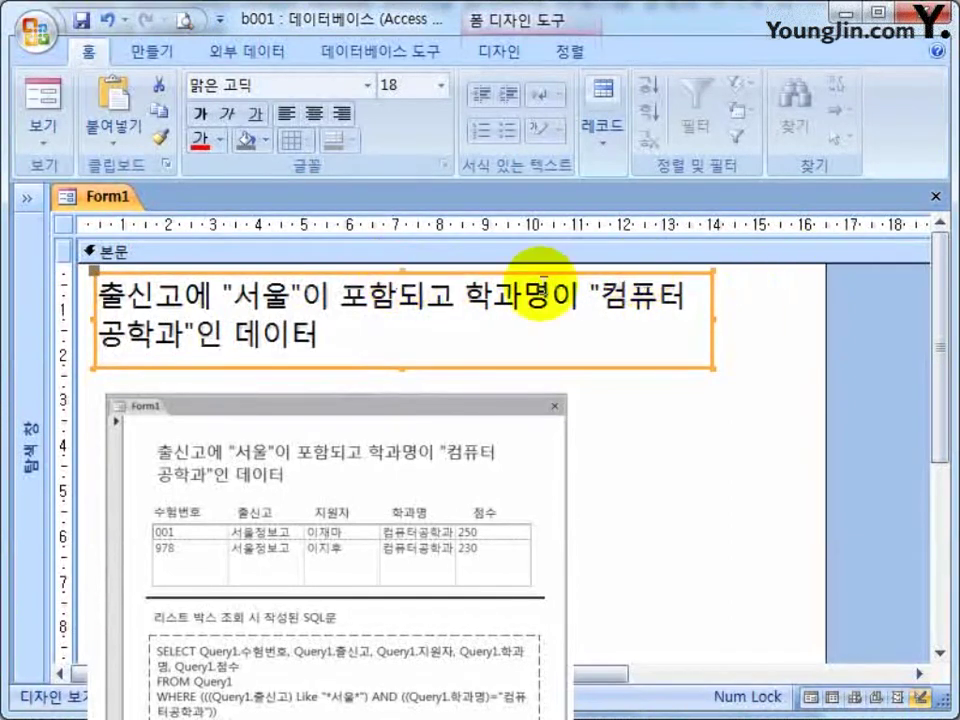
pyautogui.moveTo(432, 272); pyautogui.dragTo(470, 272)
pyautogui.click(470, 272)
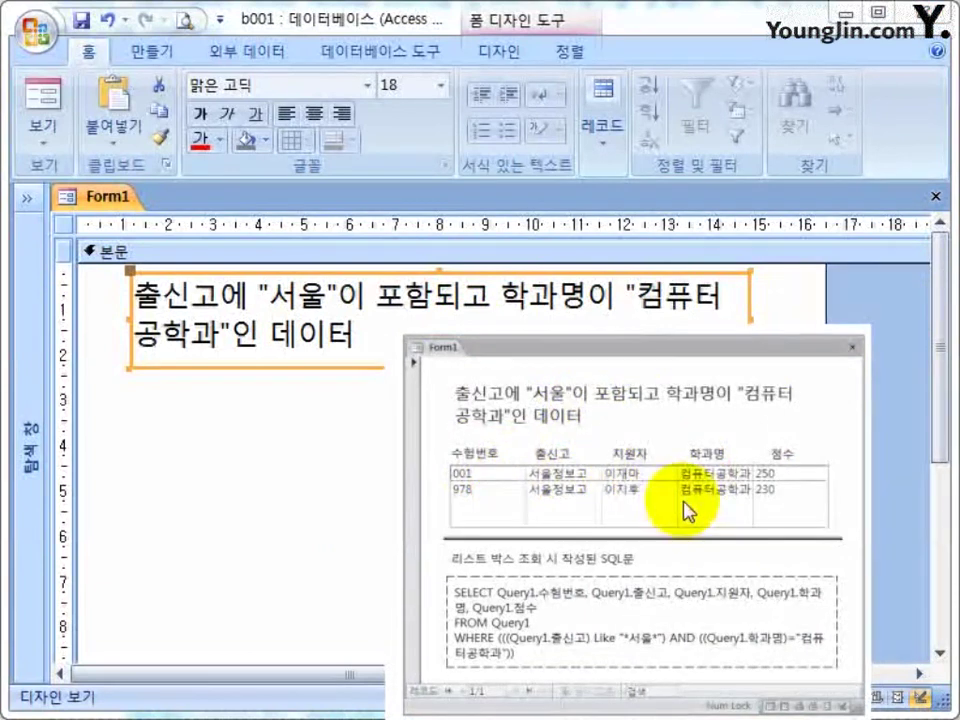
pyautogui.click(326, 452)
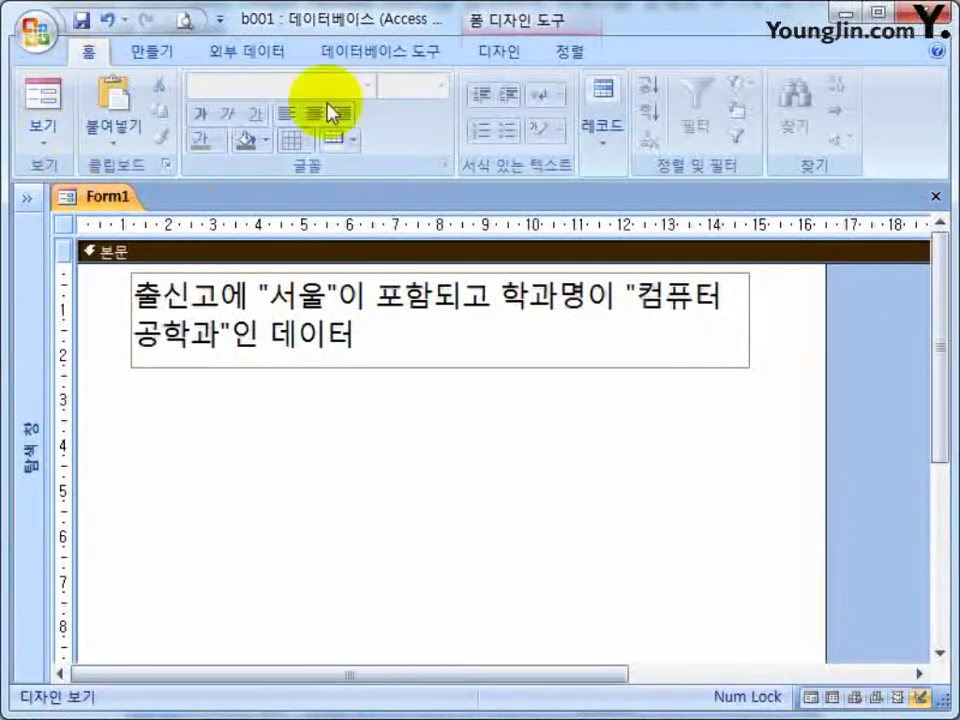
# Draw trial list boxes under the heading, delete them, and toggle the control wizard setting.
pyautogui.click(499, 62)
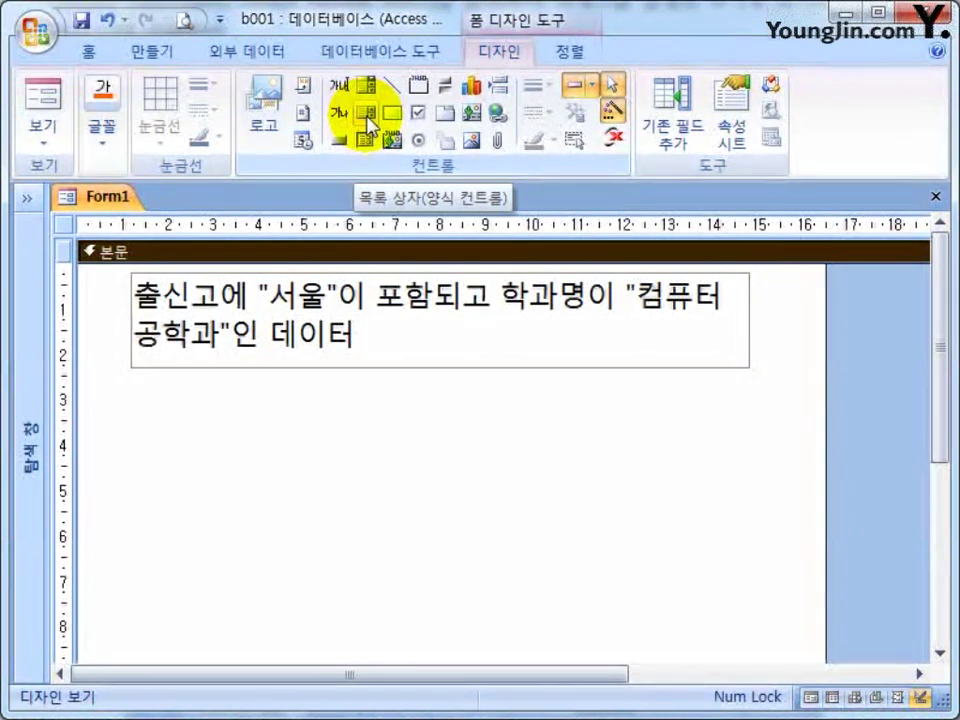
pyautogui.click(340, 148)
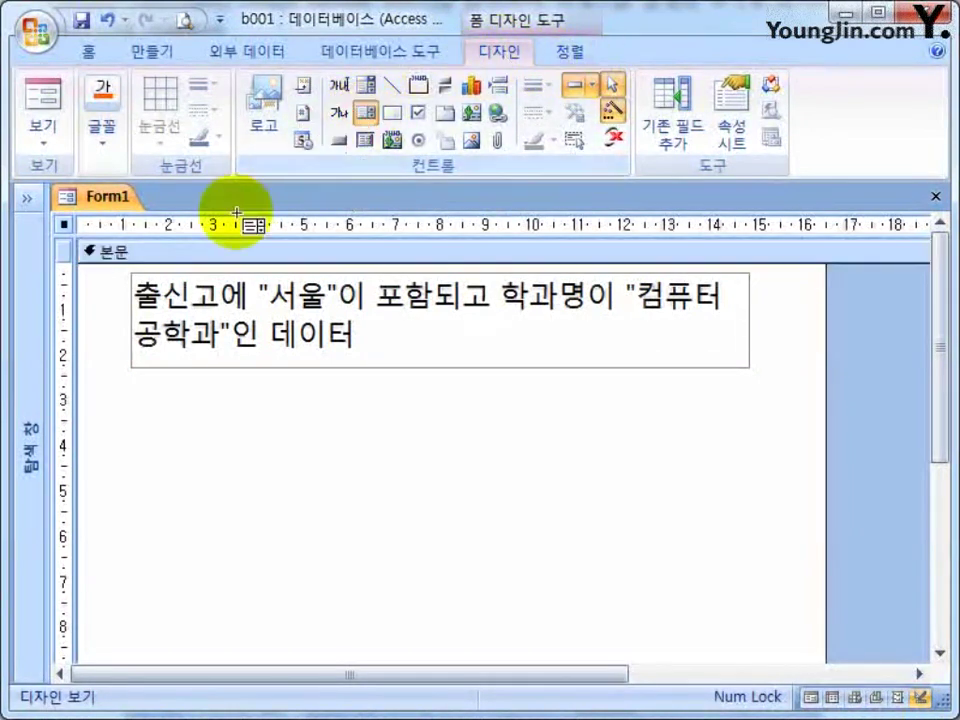
pyautogui.moveTo(105, 386); pyautogui.dragTo(810, 488)
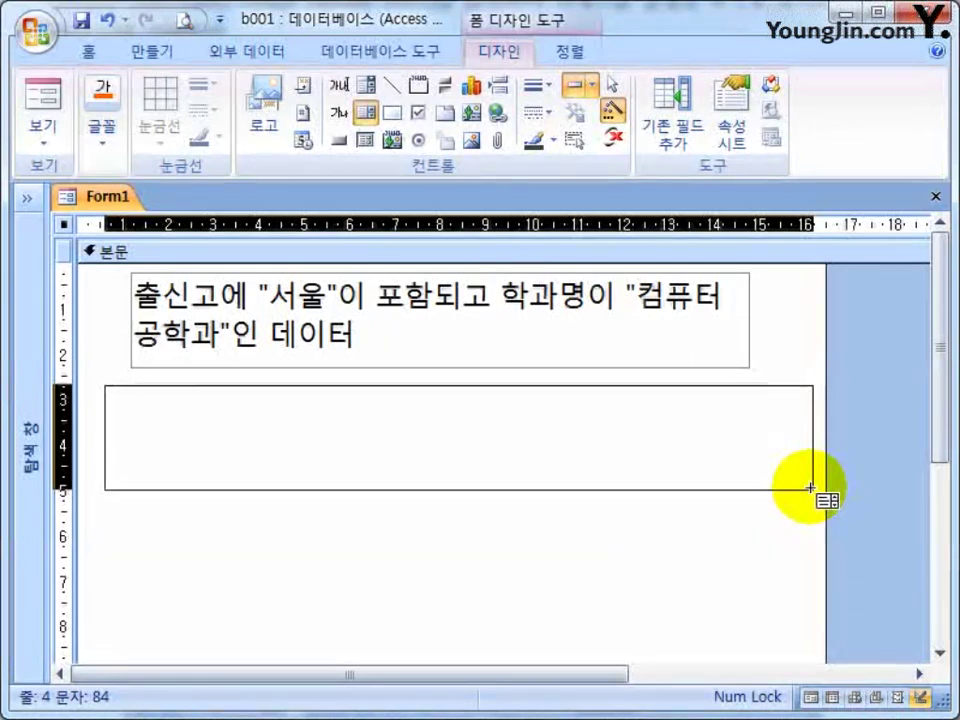
pyautogui.moveTo(810, 488); pyautogui.dragTo(797, 515)
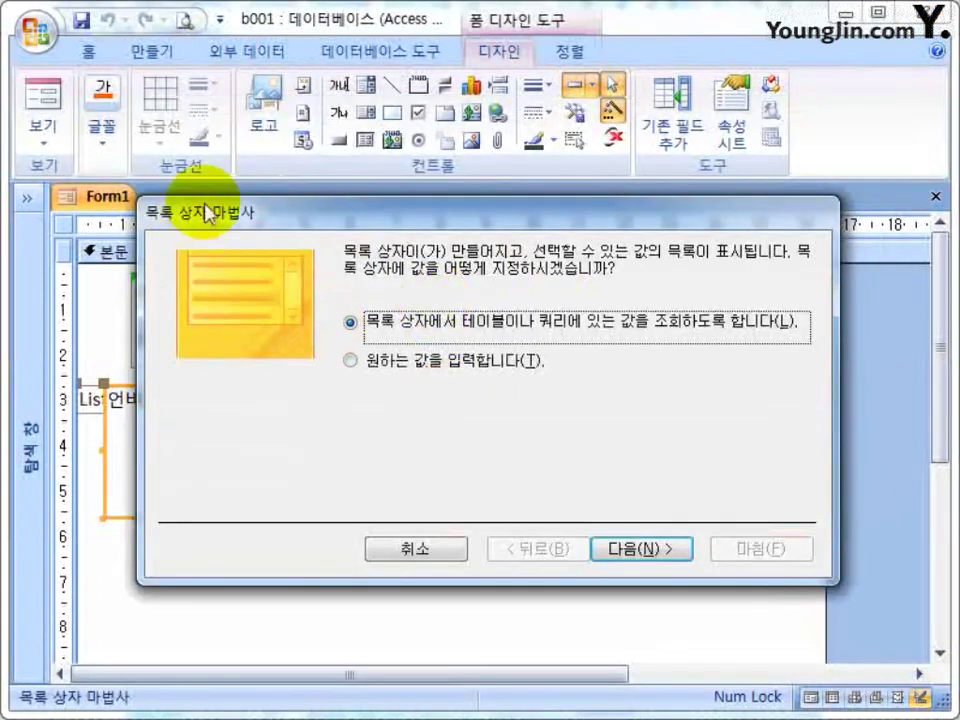
pyautogui.click(450, 547)
pyautogui.click(466, 611)
pyautogui.click(606, 388)
pyautogui.press('Delete')
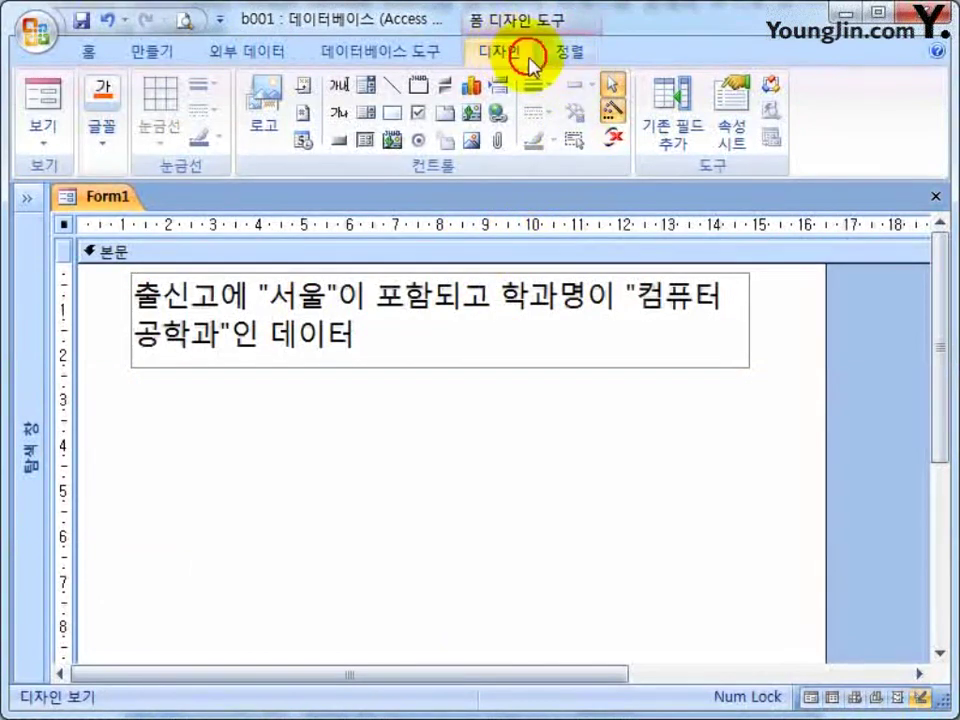
pyautogui.click(613, 112)
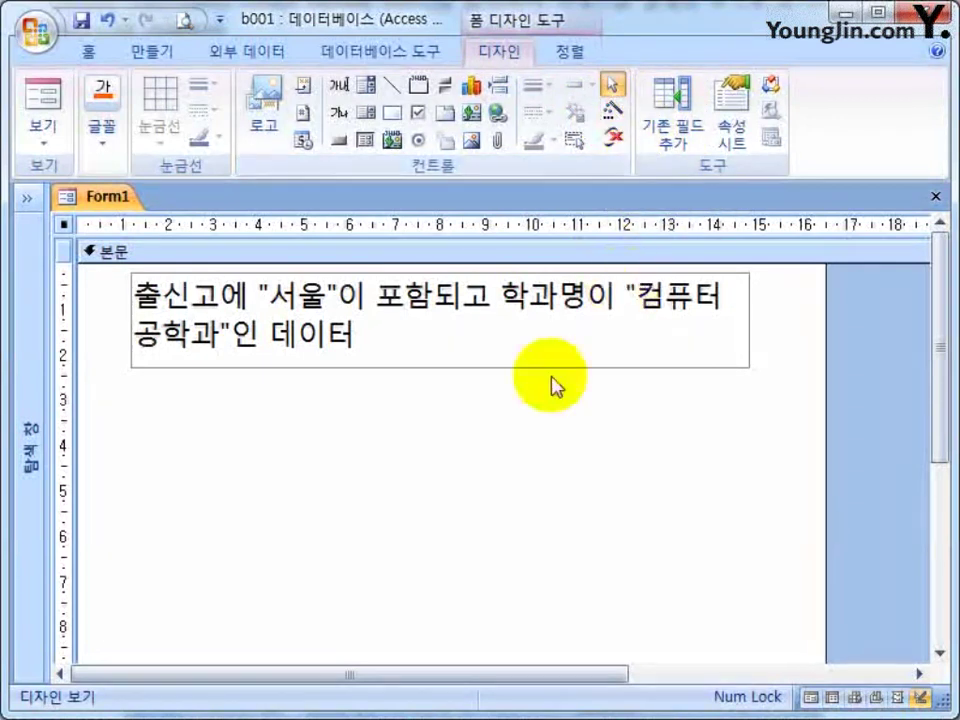
pyautogui.click(317, 400)
pyautogui.click(366, 112)
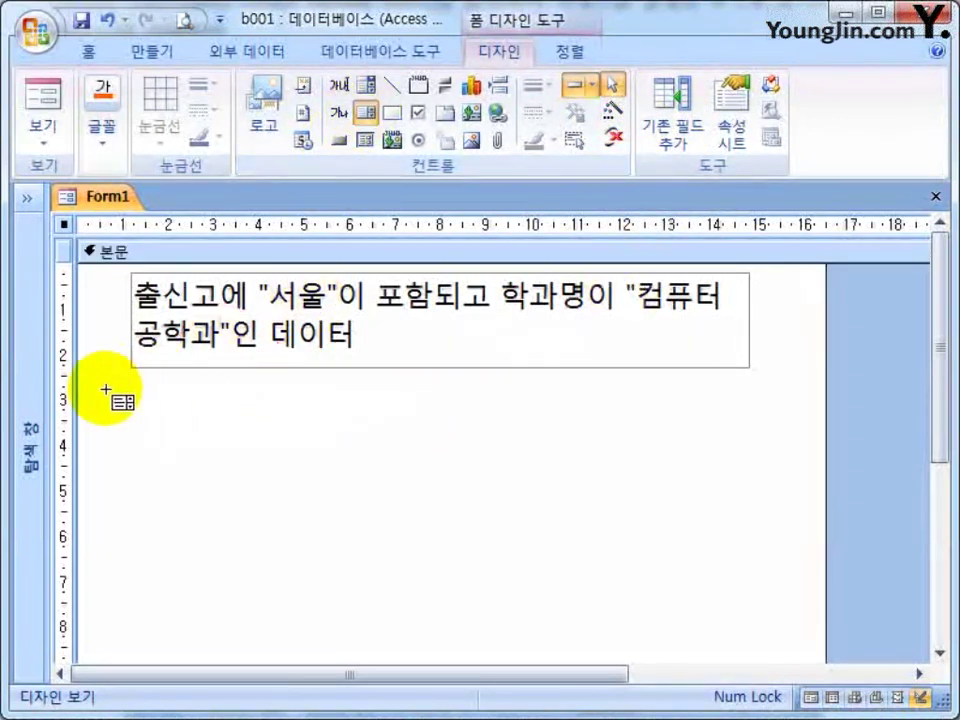
pyautogui.moveTo(100, 394); pyautogui.dragTo(805, 530)
pyautogui.click(710, 396)
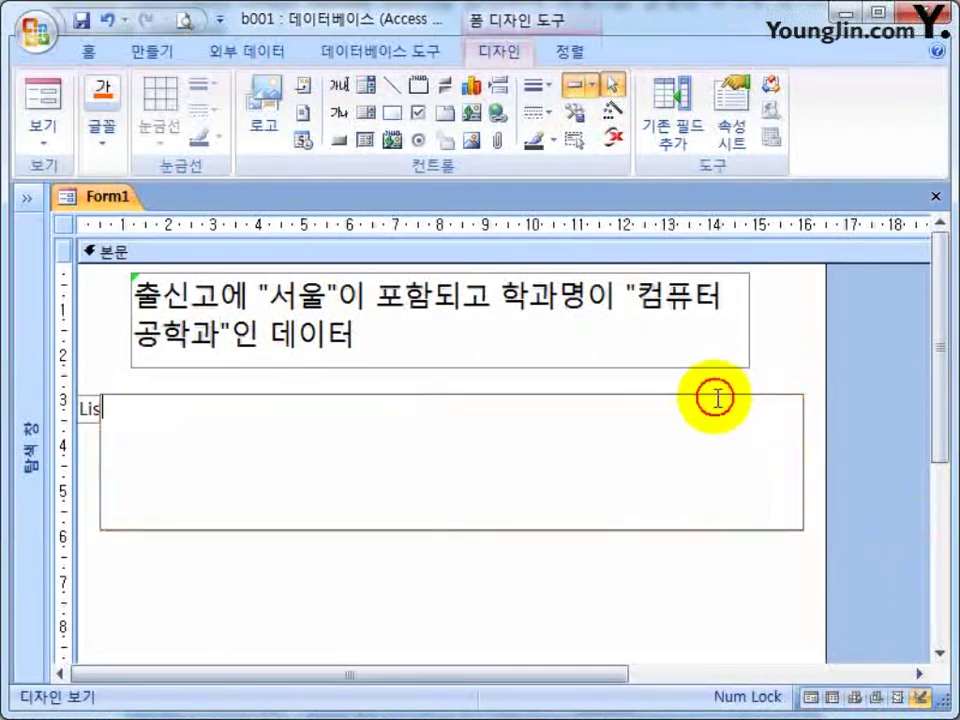
pyautogui.press('Delete')
pyautogui.click(583, 411)
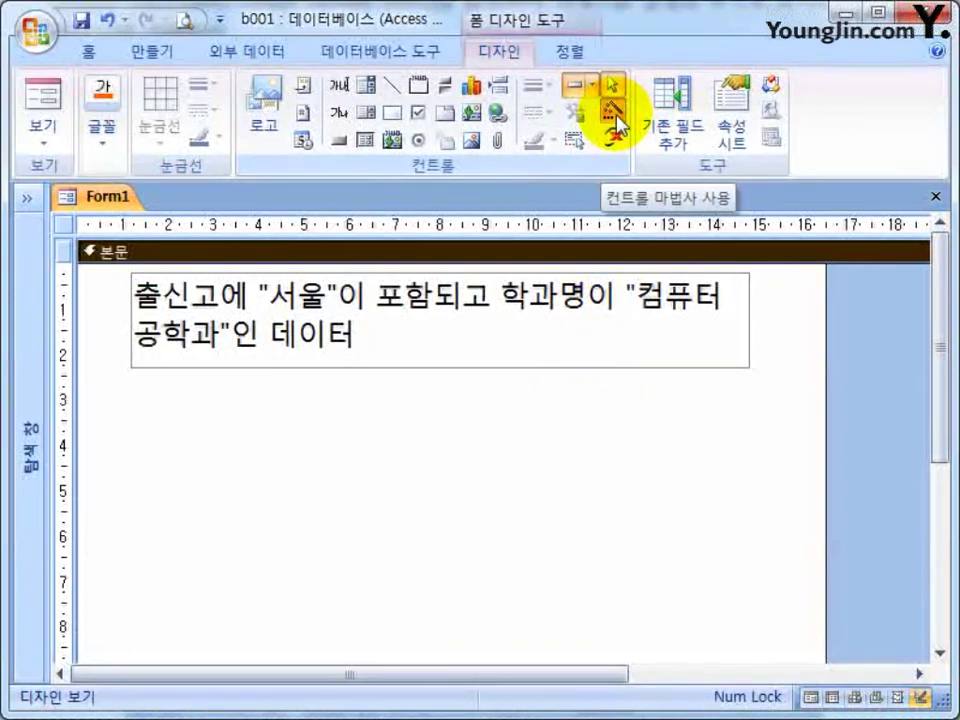
# Draw the list box under the heading and feed it all five fields from the 폼용 query.
pyautogui.click(366, 111)
pyautogui.moveTo(95, 386); pyautogui.dragTo(802, 520)
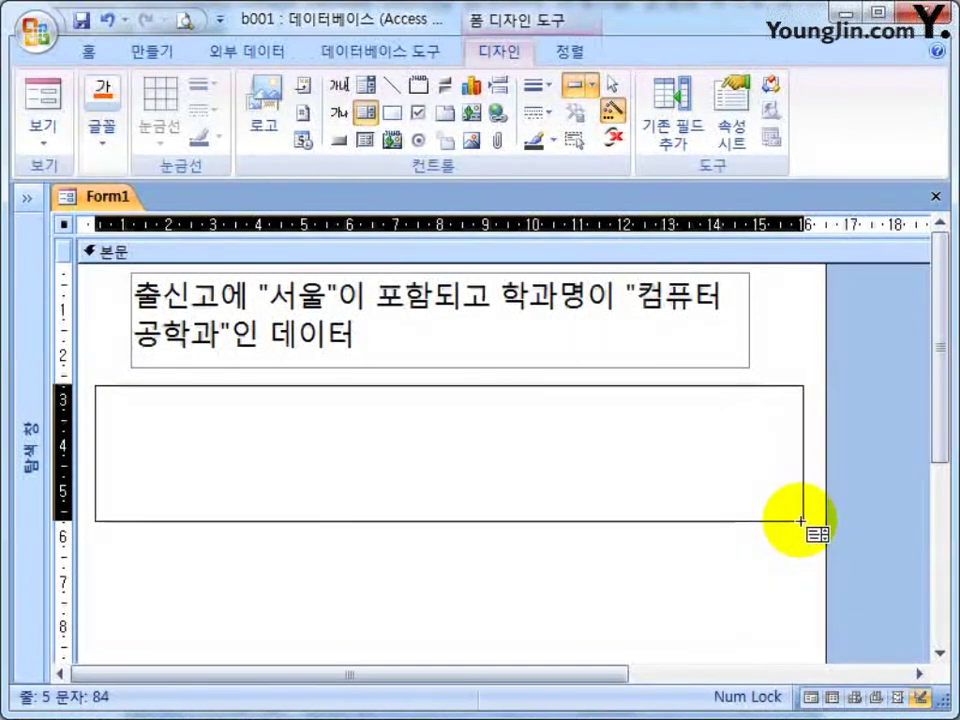
pyautogui.moveTo(801, 520); pyautogui.dragTo(806, 517)
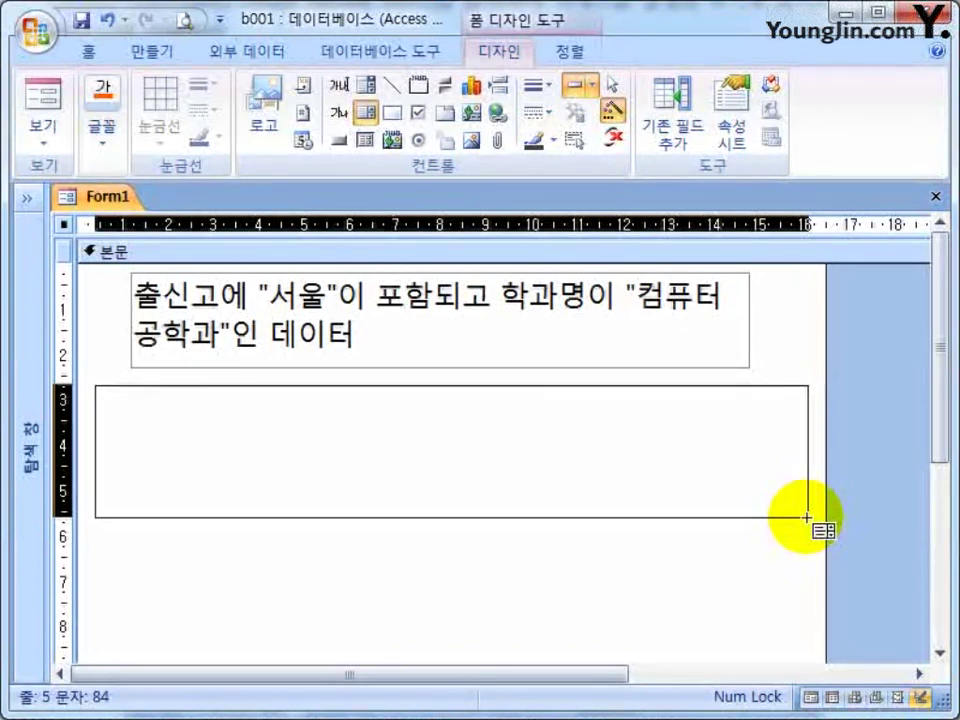
pyautogui.moveTo(806, 514); pyautogui.dragTo(806, 515)
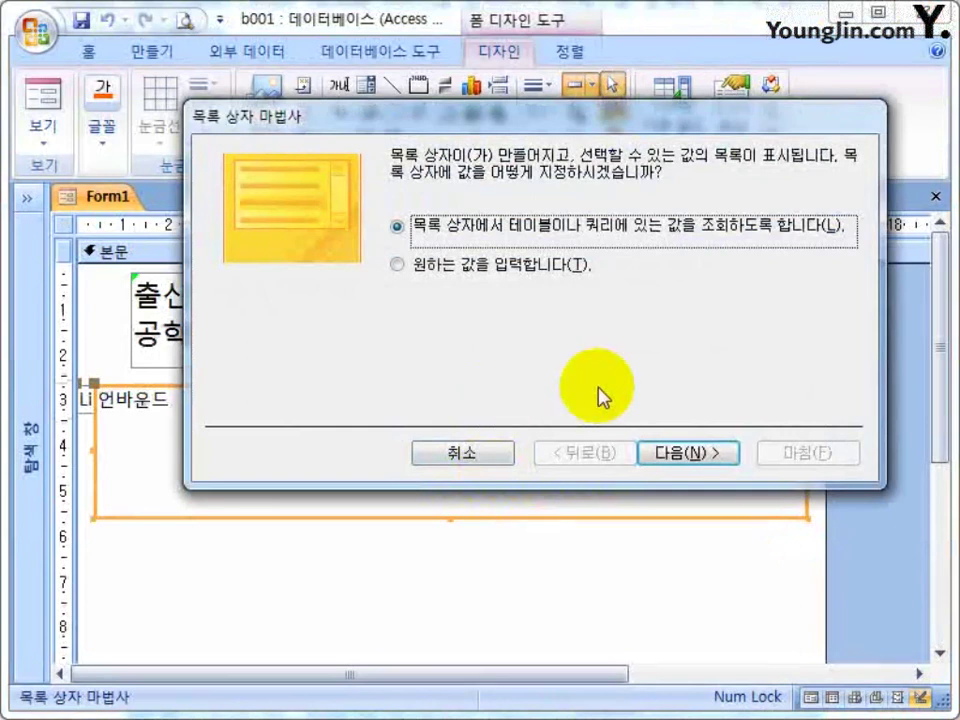
pyautogui.click(690, 462)
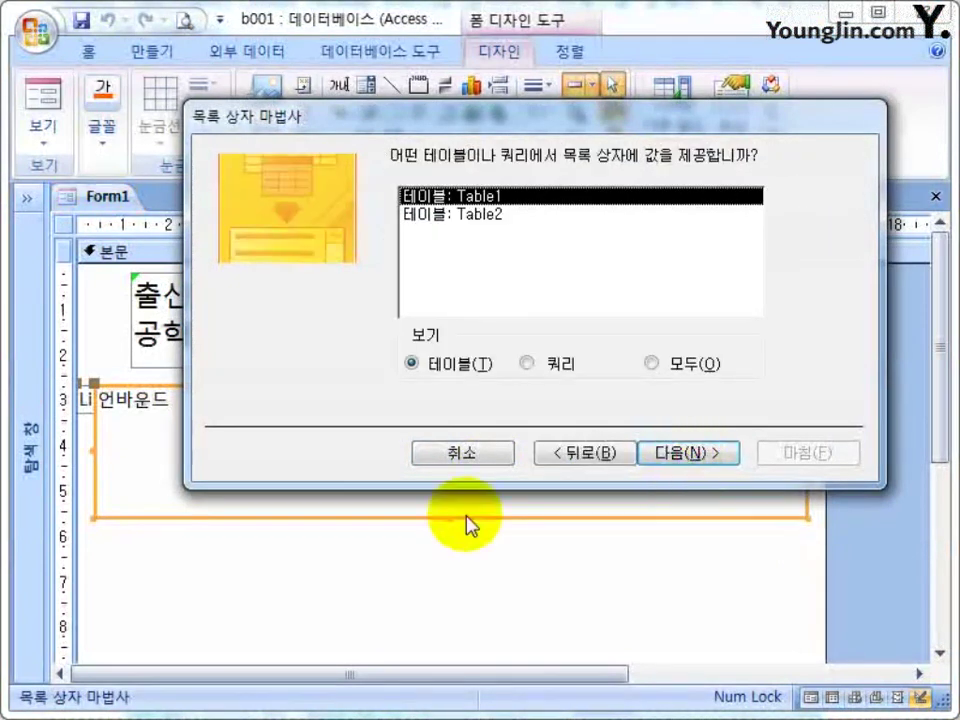
pyautogui.click(526, 365)
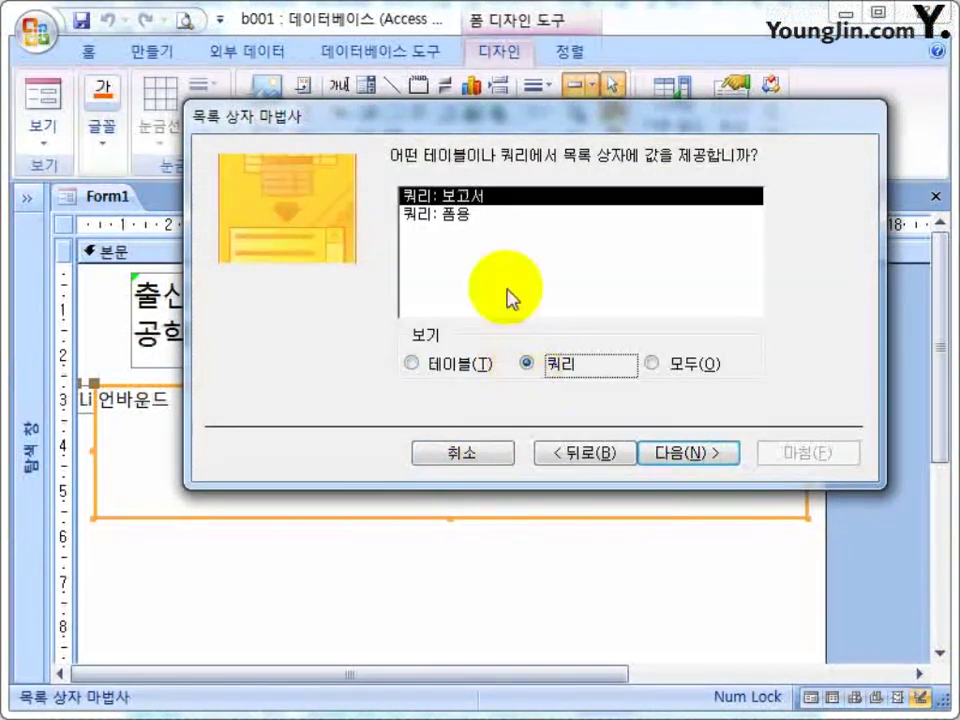
pyautogui.click(448, 214)
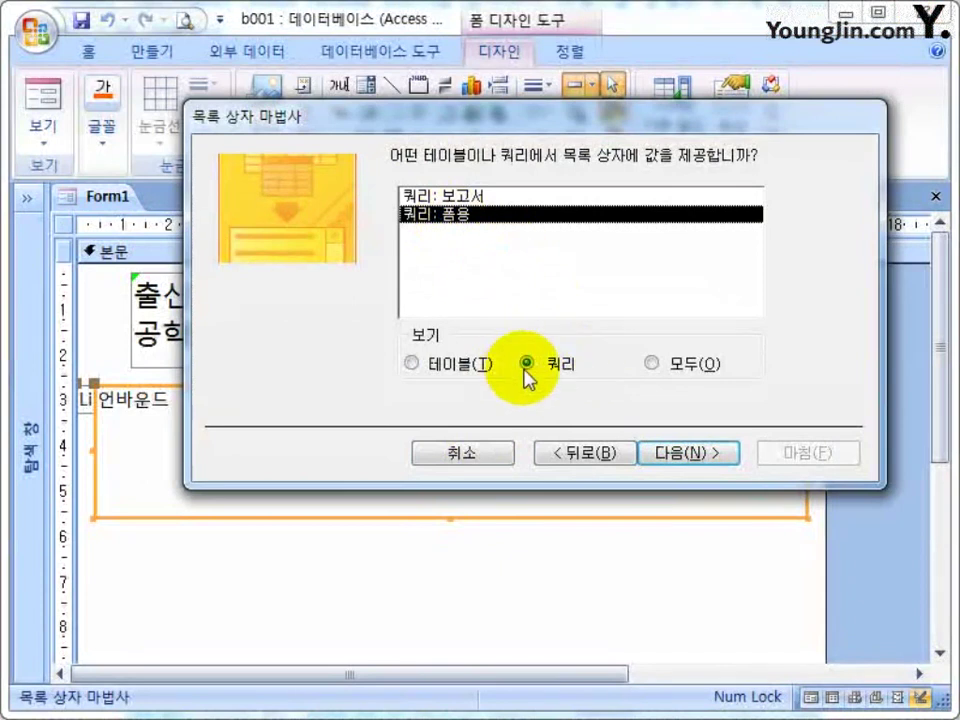
pyautogui.click(720, 456)
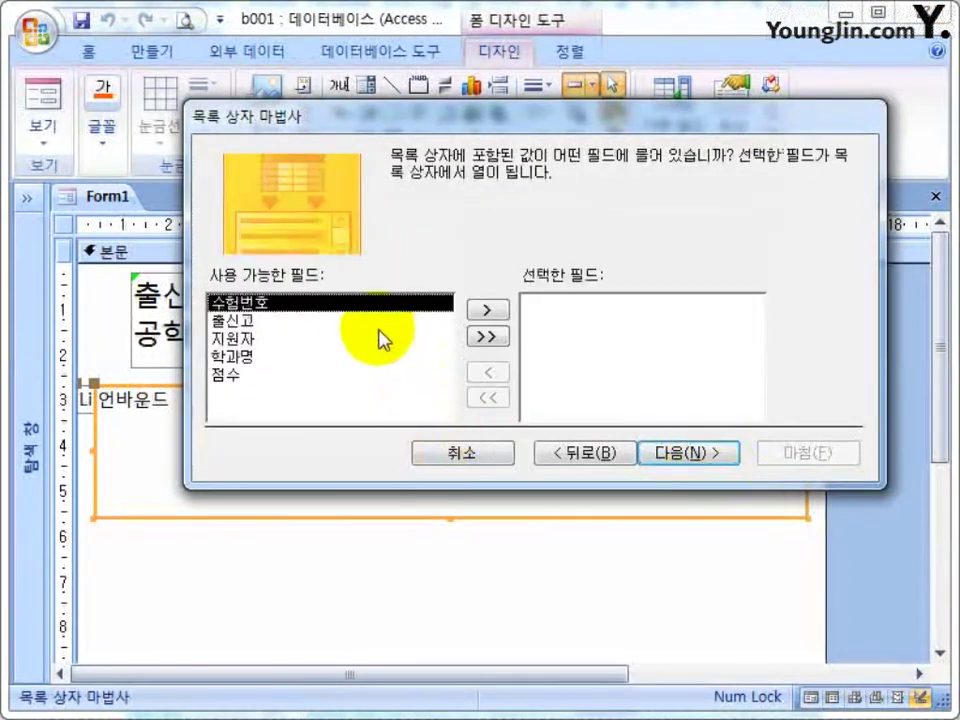
pyautogui.click(486, 336)
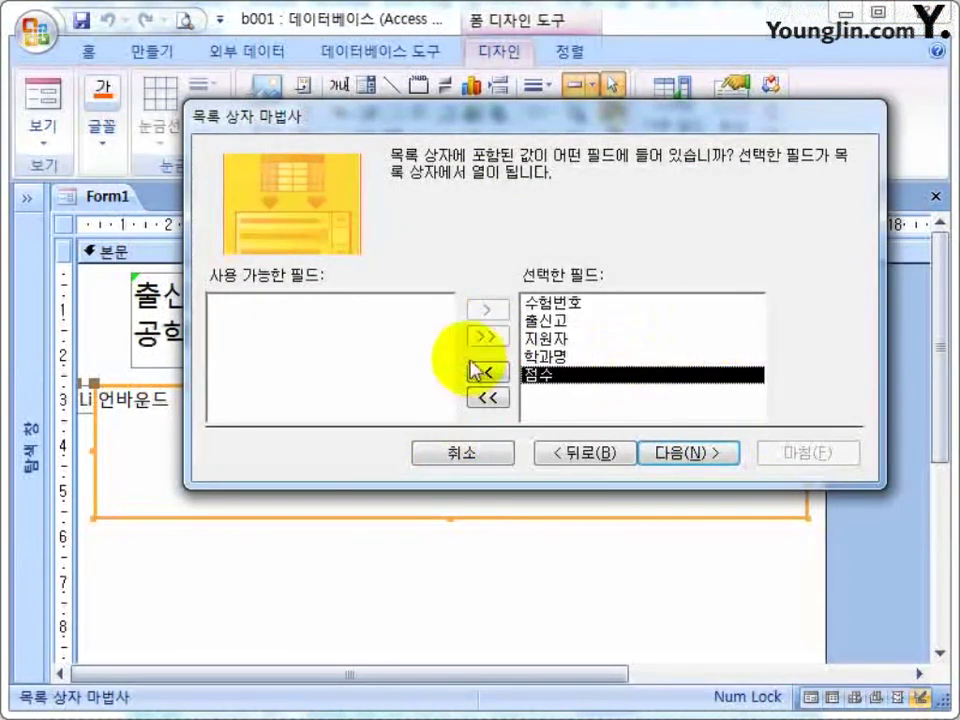
pyautogui.click(705, 452)
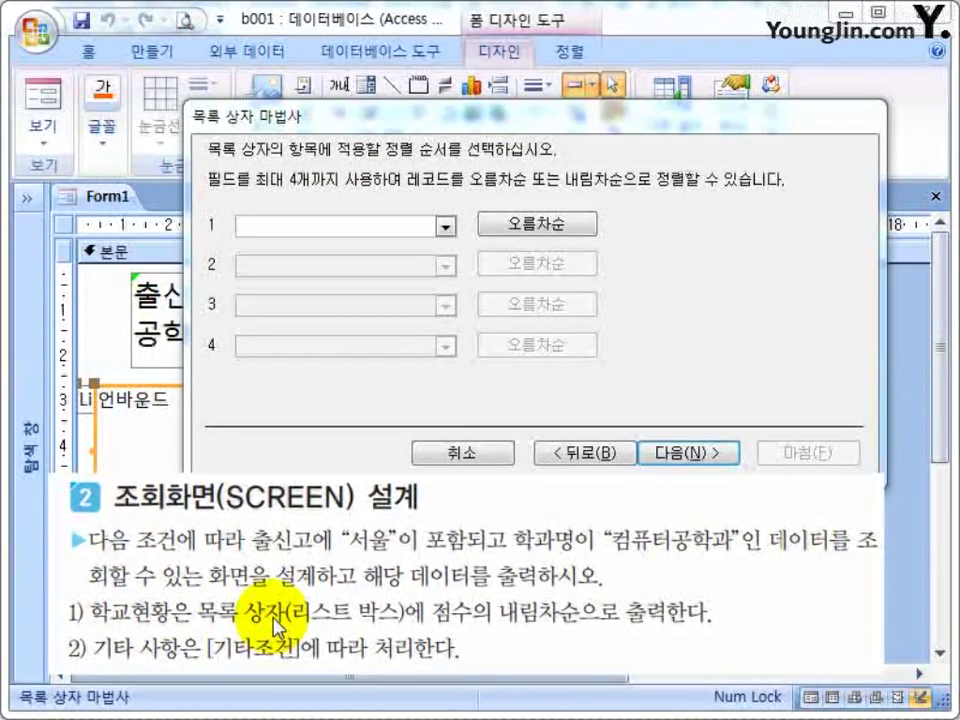
# Sort the list box by 점수 in the wizard's sort-order step.
pyautogui.click(445, 226)
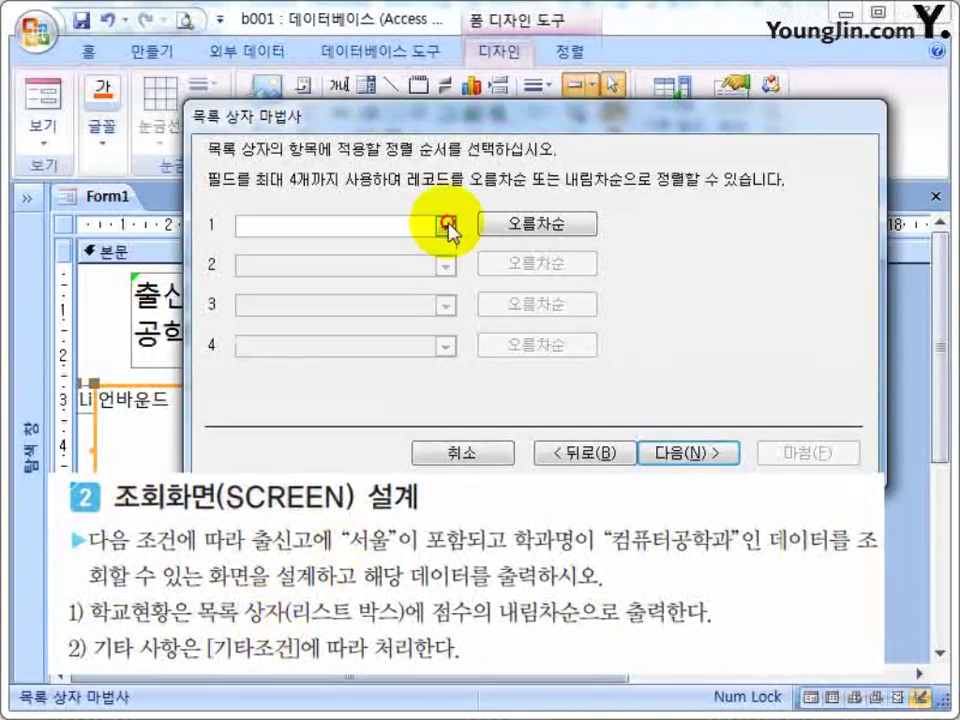
pyautogui.click(445, 226)
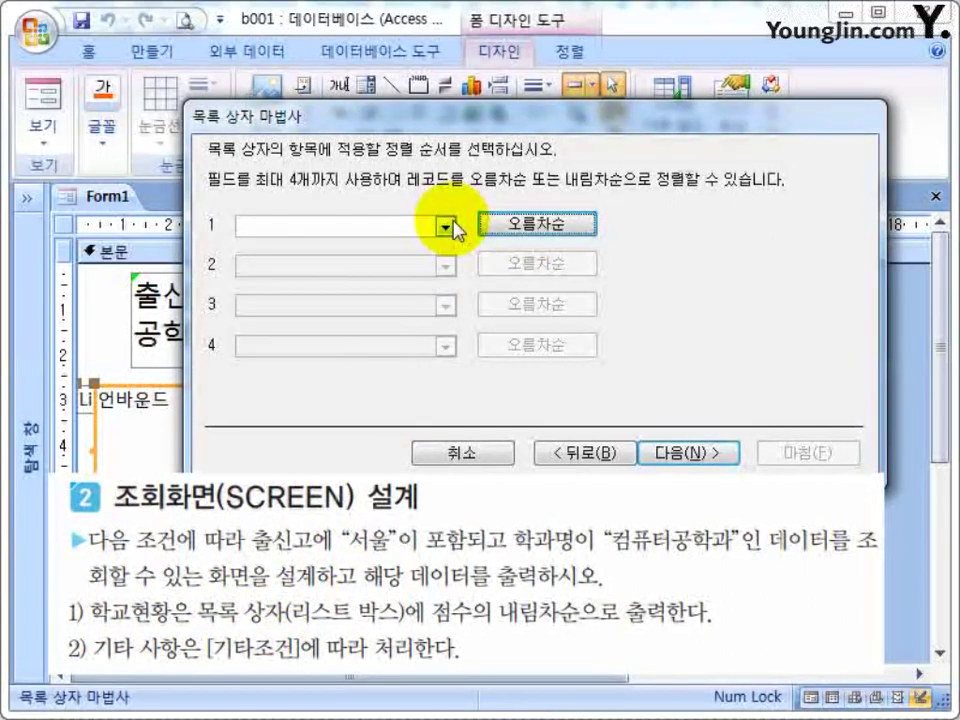
pyautogui.click(445, 226)
pyautogui.click(280, 336)
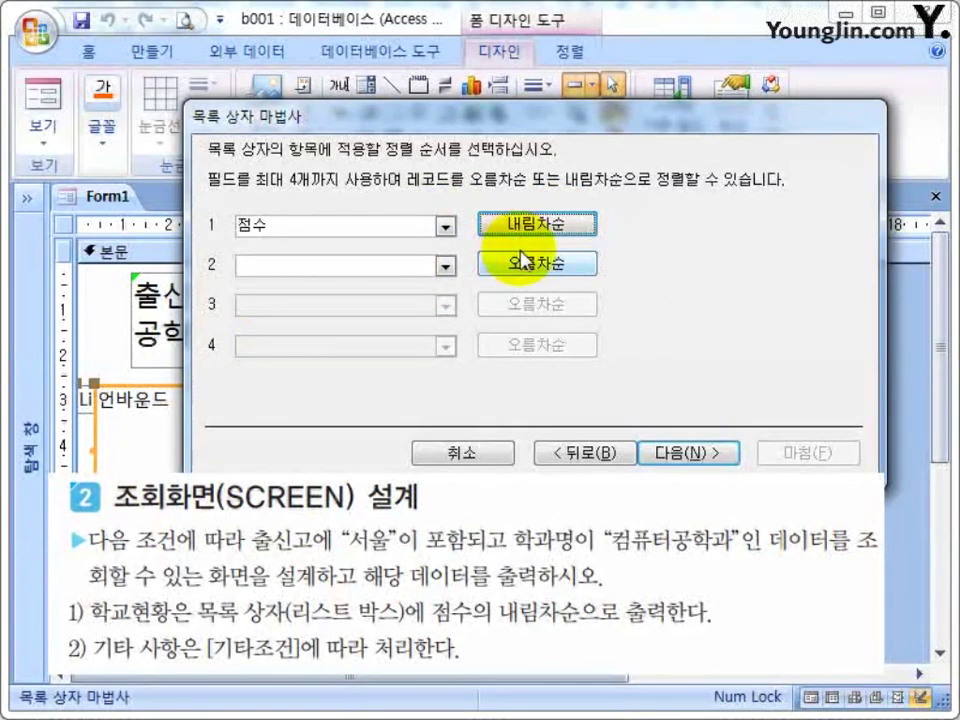
pyautogui.click(671, 451)
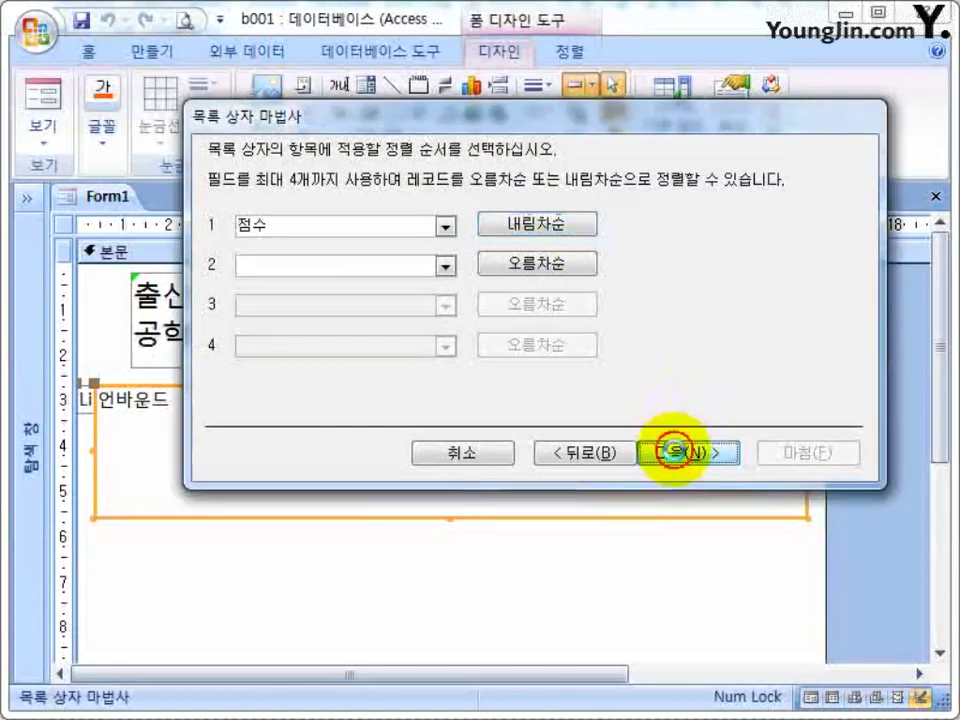
# Adjust the 출신고, 지원자, 학과명 and 점수 column widths and finish the wizard.
pyautogui.moveTo(548, 127); pyautogui.dragTo(444, 150)
pyautogui.moveTo(696, 315); pyautogui.dragTo(710, 315)
pyautogui.moveTo(580, 307); pyautogui.dragTo(598, 307)
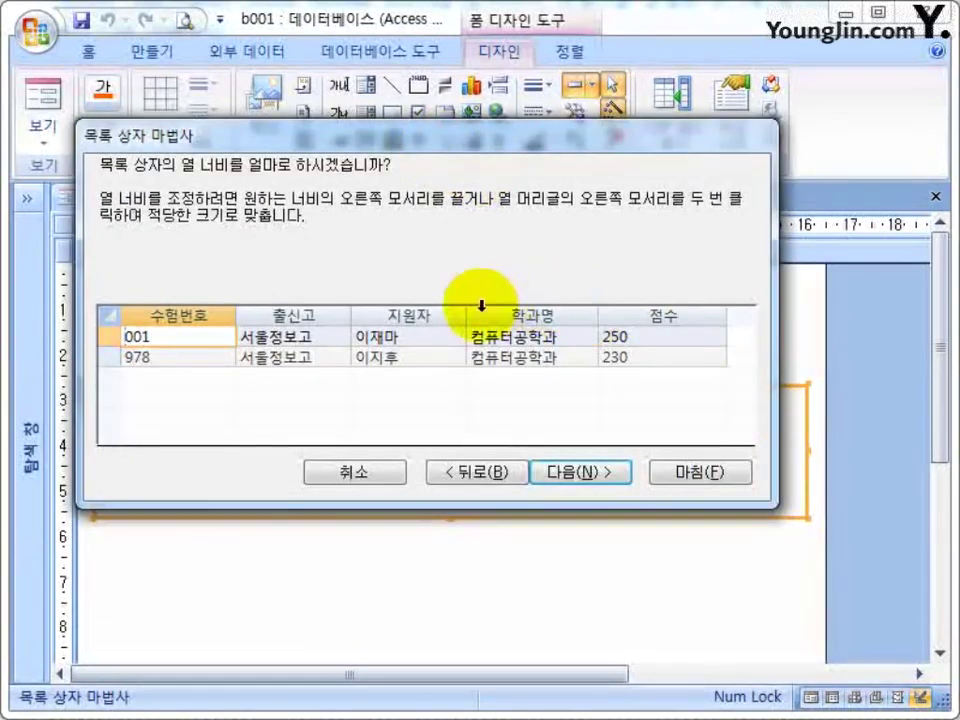
pyautogui.moveTo(465, 316); pyautogui.dragTo(478, 316)
pyautogui.moveTo(351, 316); pyautogui.dragTo(386, 316)
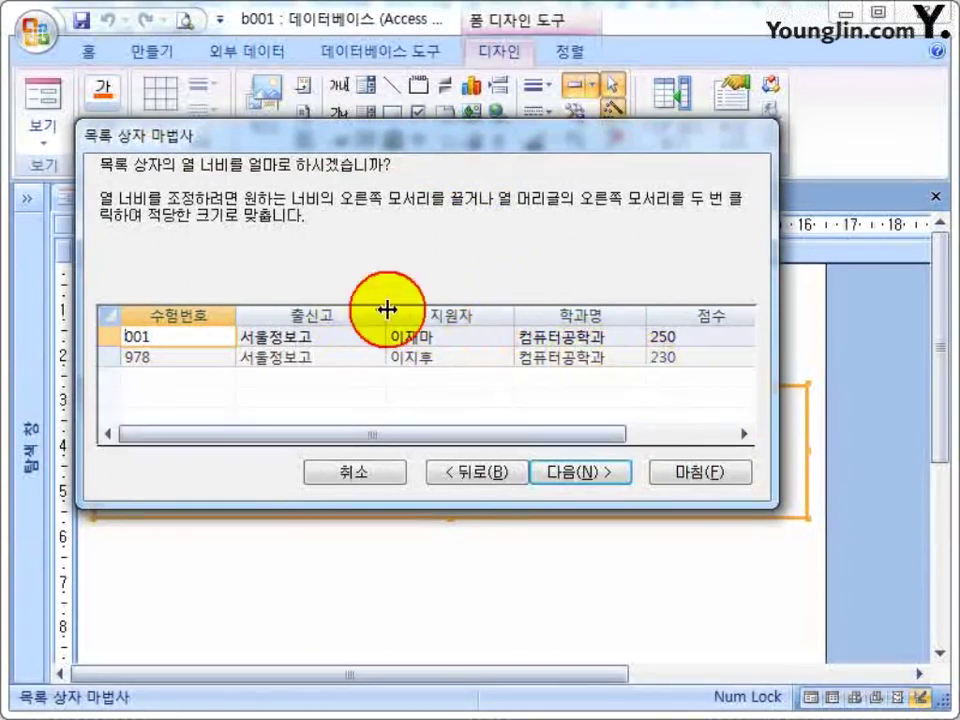
pyautogui.moveTo(674, 438); pyautogui.dragTo(489, 435)
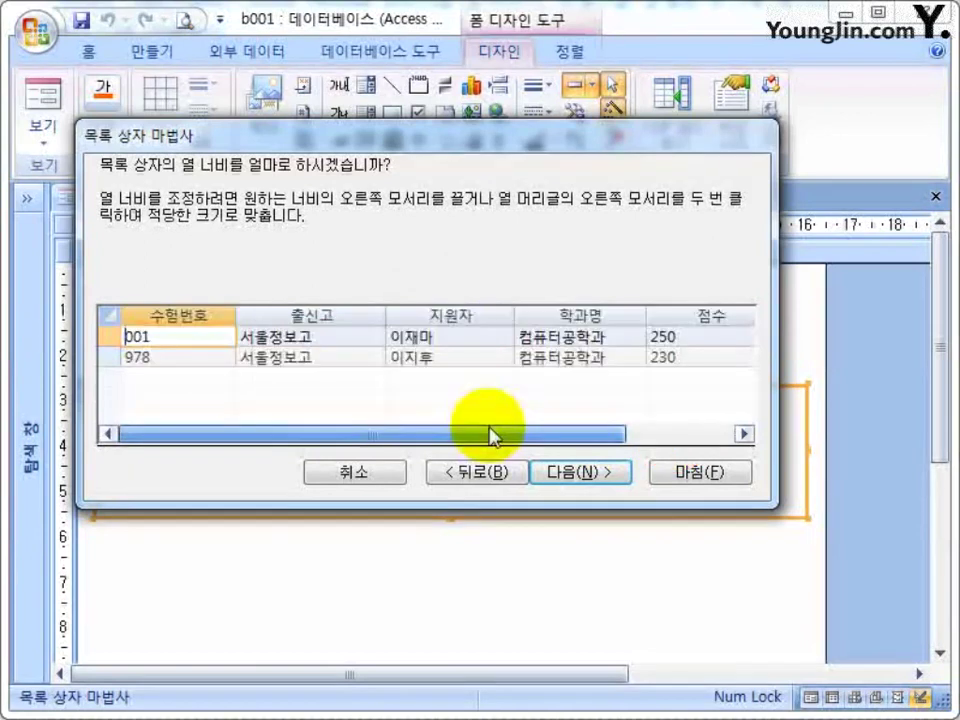
pyautogui.moveTo(386, 310); pyautogui.dragTo(376, 312)
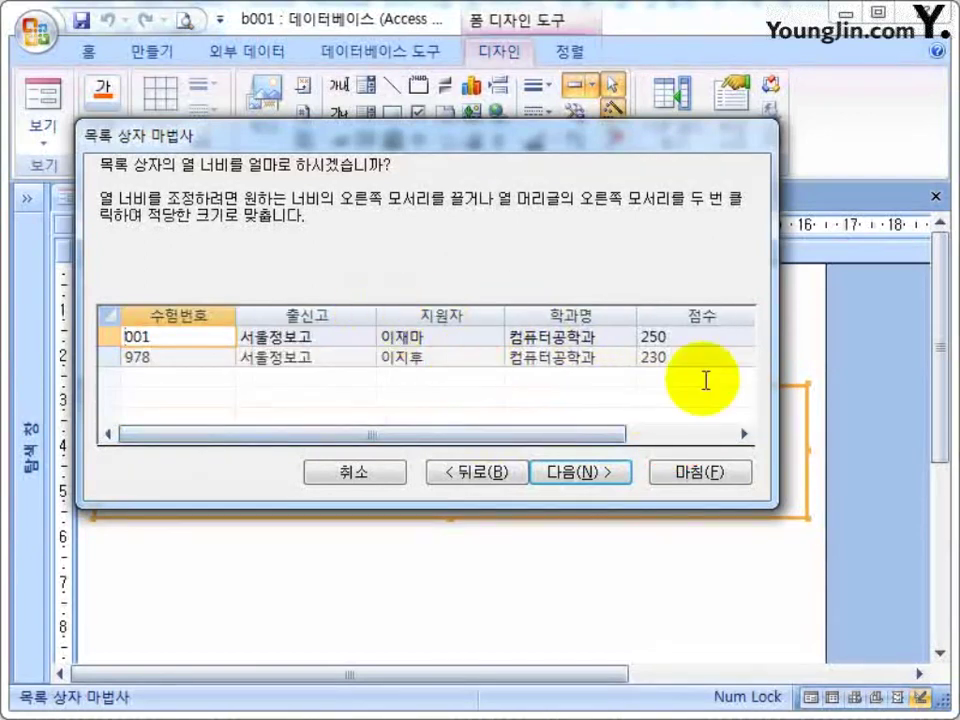
pyautogui.click(604, 476)
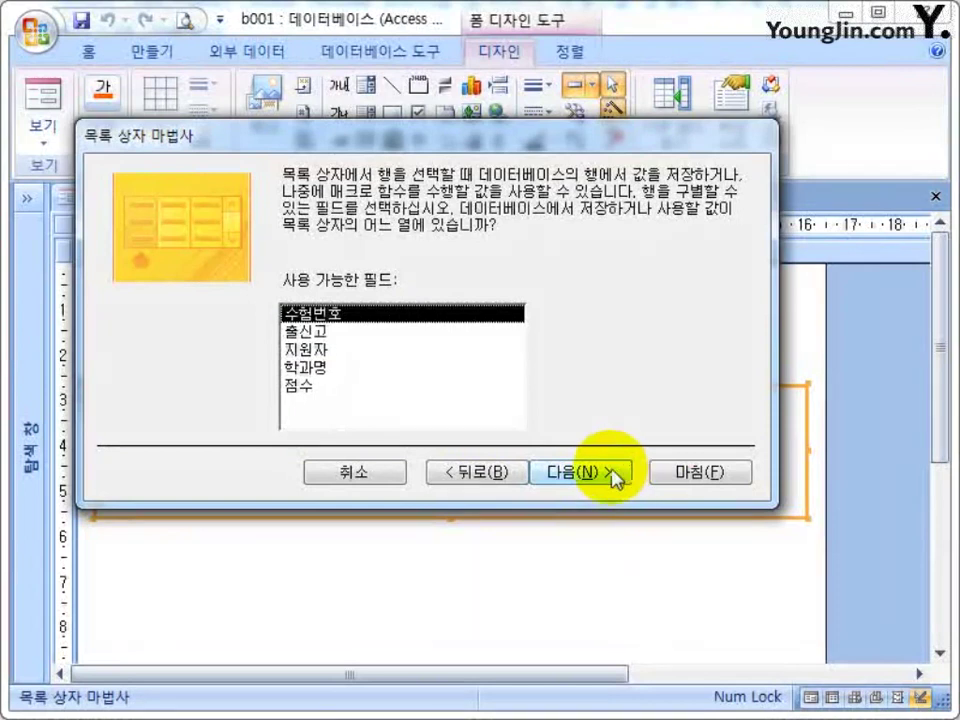
pyautogui.click(622, 472)
pyautogui.click(688, 471)
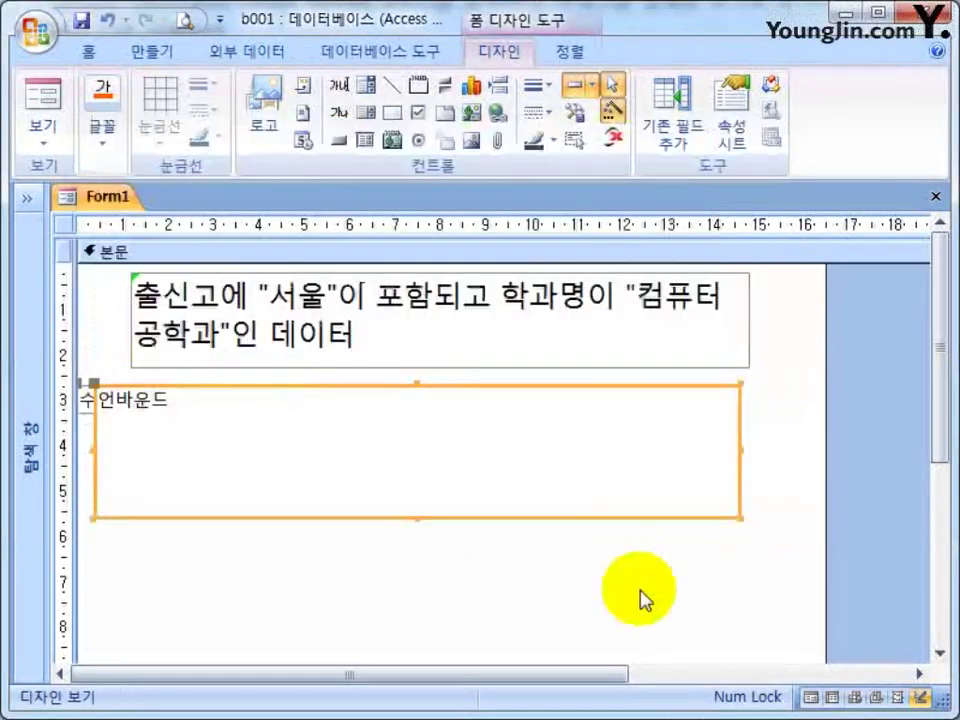
# Nudge the list box into line under the title.
pyautogui.moveTo(488, 385); pyautogui.dragTo(520, 386)
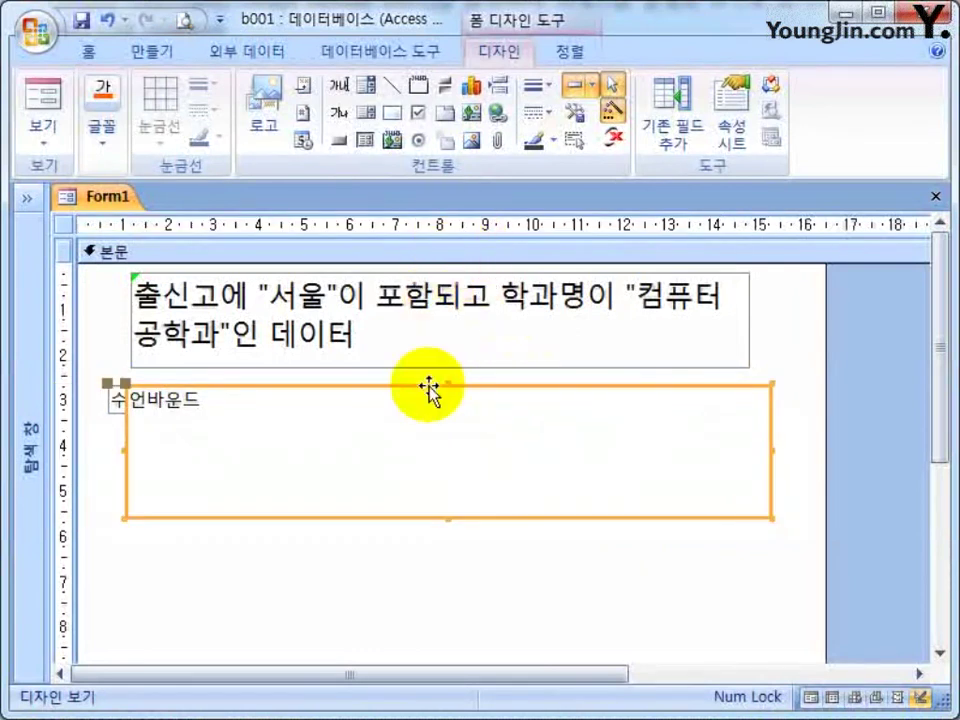
pyautogui.moveTo(424, 388); pyautogui.dragTo(416, 390)
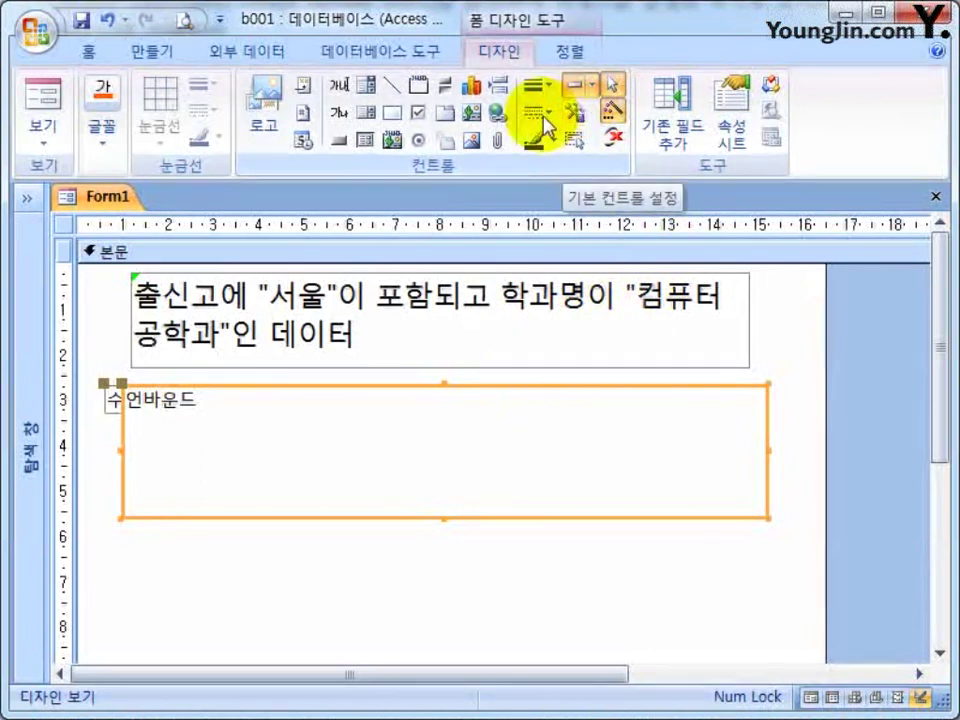
pyautogui.click(257, 553)
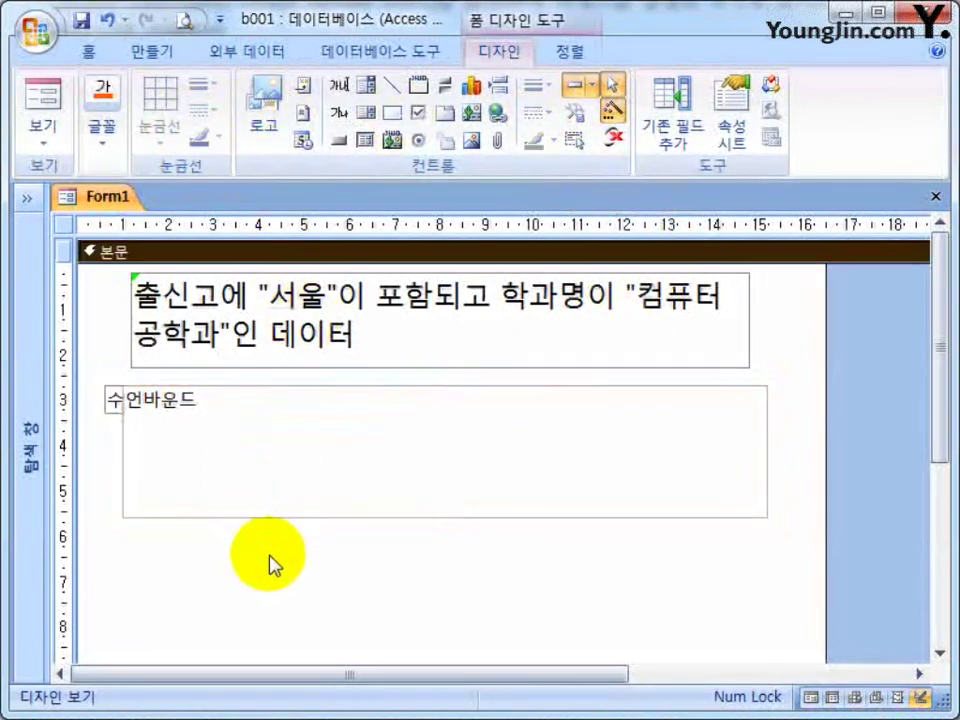
# Delete the list box's attached label and open the list box's Property Sheet.
pyautogui.click(114, 410)
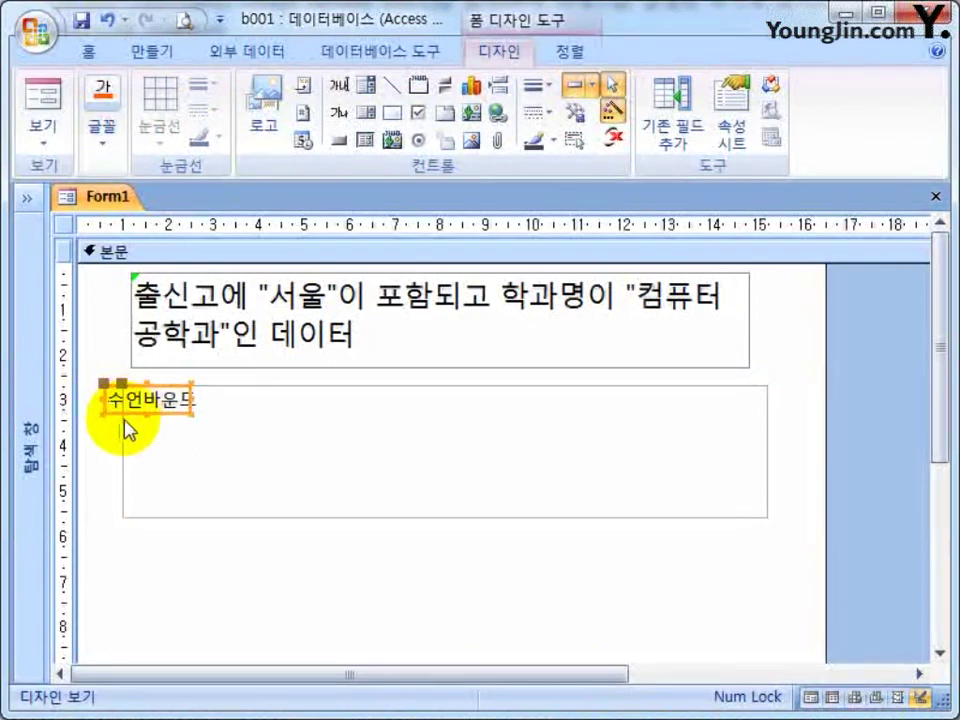
pyautogui.press('Delete')
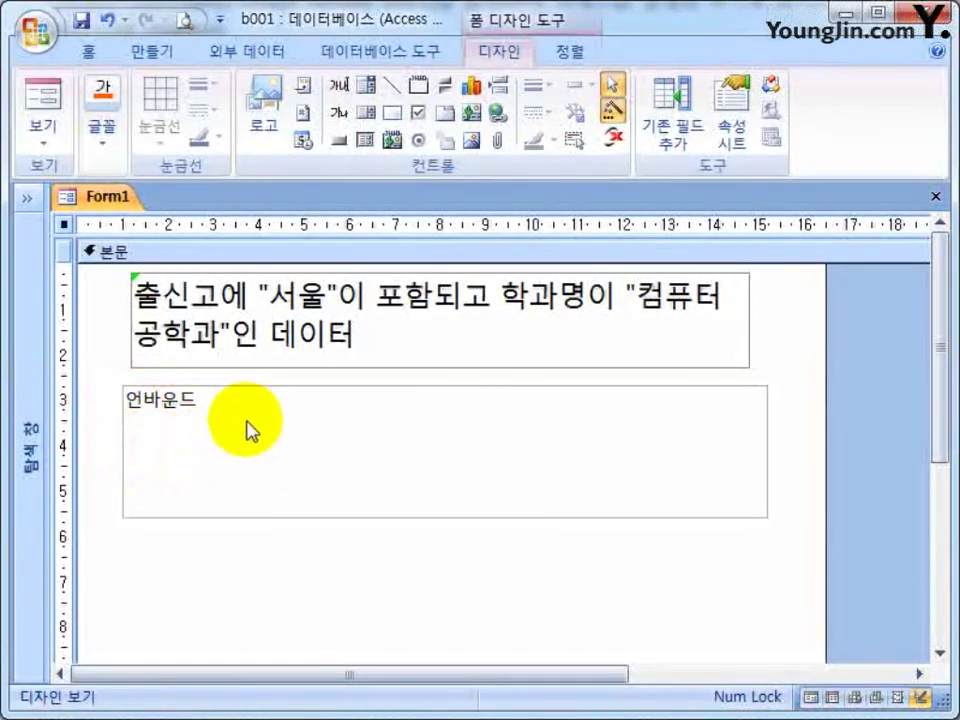
pyautogui.click(257, 392)
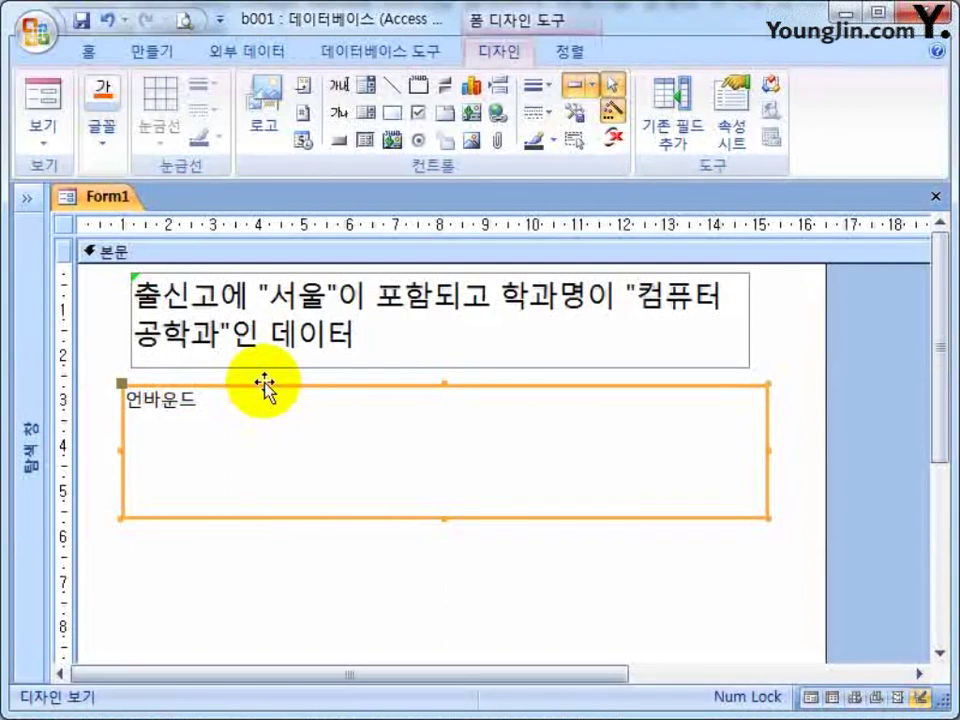
pyautogui.doubleClick(264, 388)
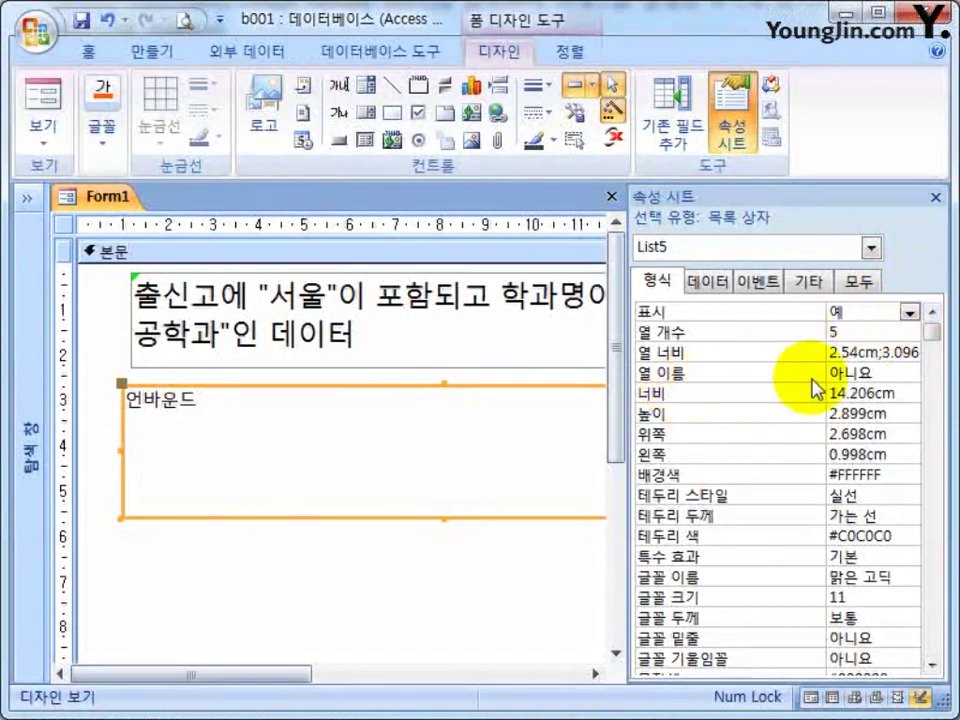
# Leave List5's Column Heads off, close the Property Sheet and save the form as Form1.
pyautogui.click(897, 374)
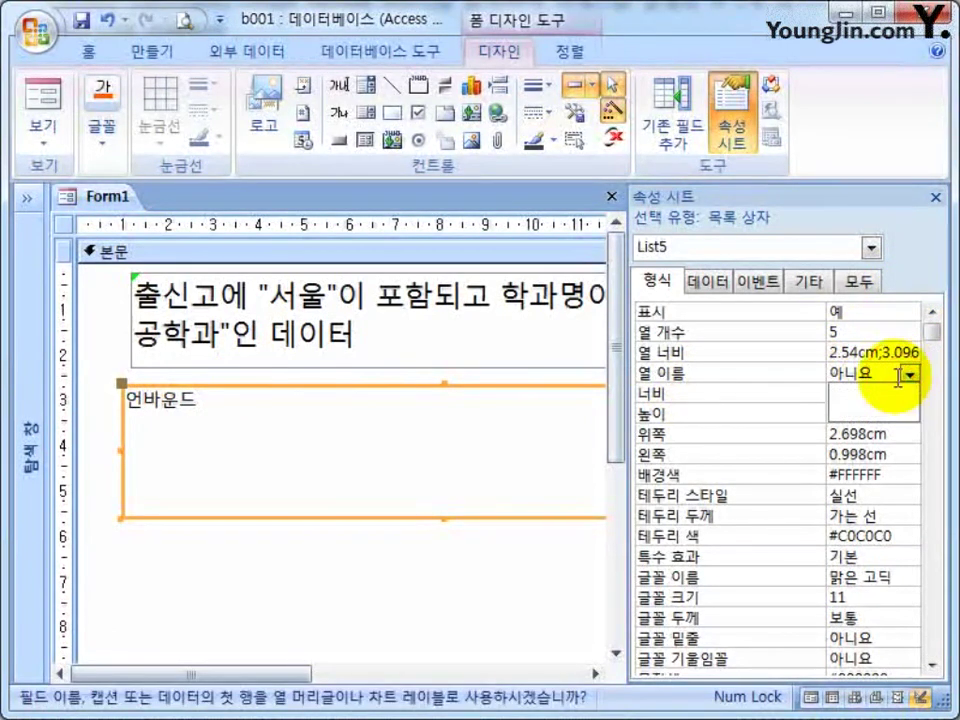
pyautogui.doubleClick(814, 381)
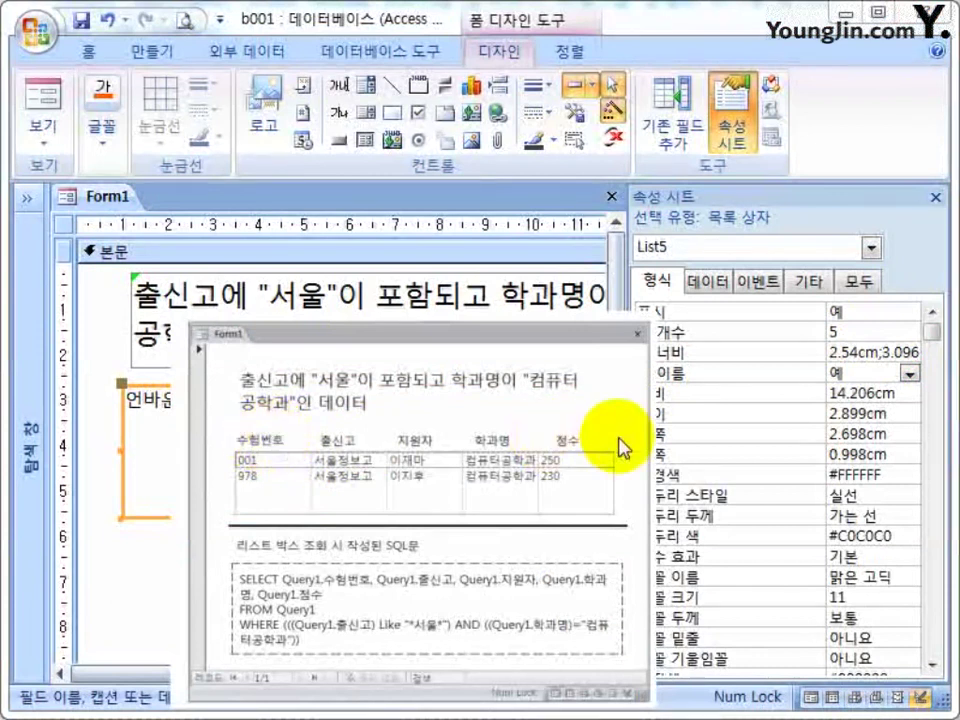
pyautogui.doubleClick(893, 378)
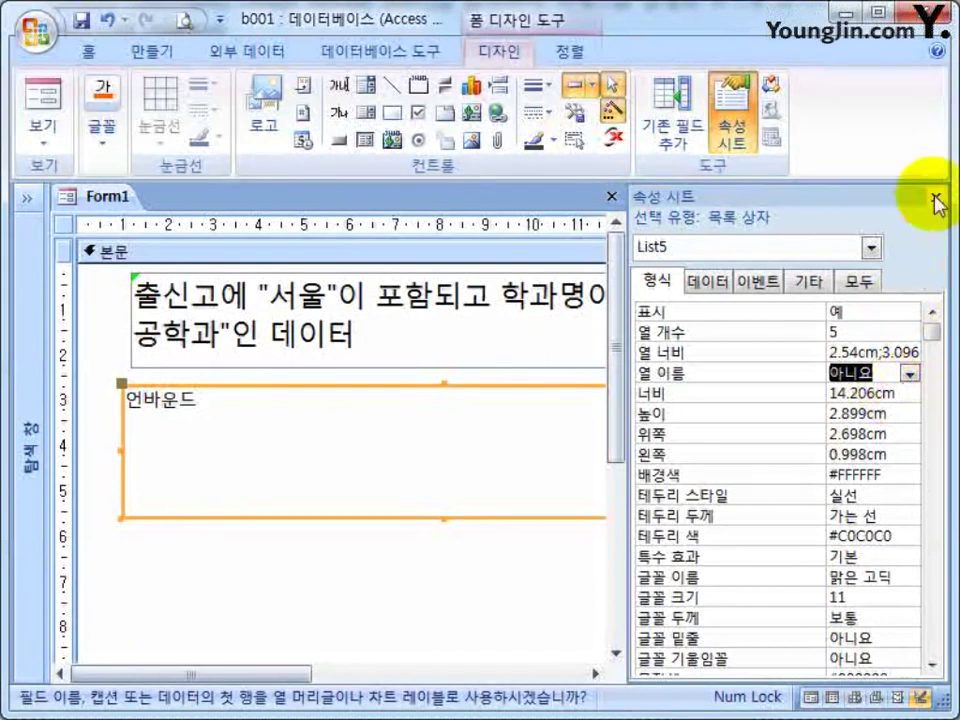
pyautogui.click(936, 197)
pyautogui.click(934, 196)
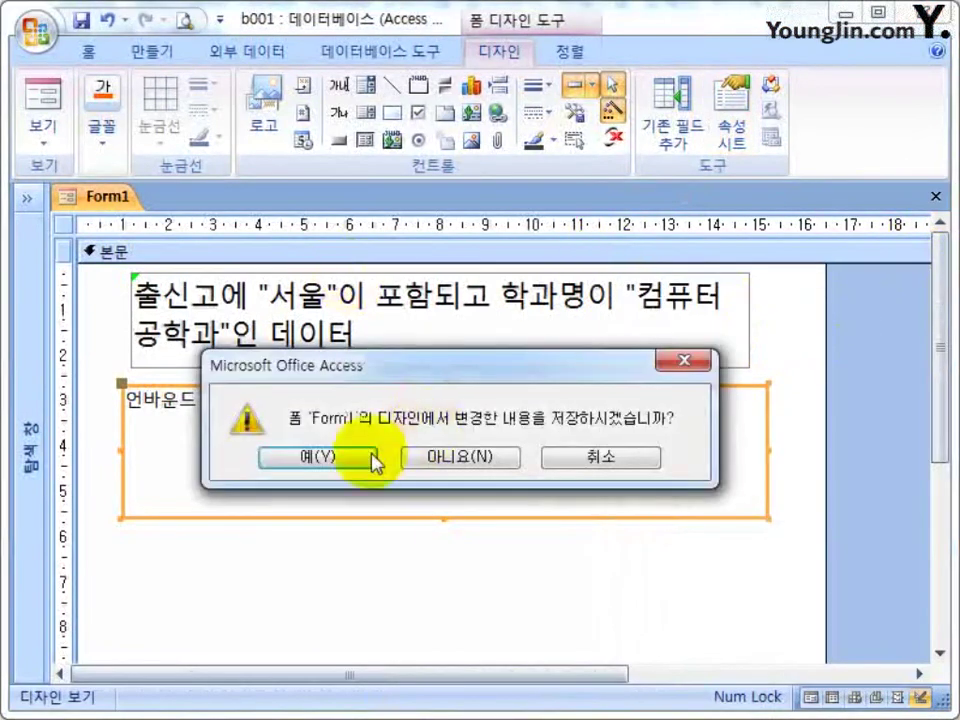
pyautogui.click(372, 450)
pyautogui.click(474, 304)
# Open Form1 from the Navigation Pane to preview its two records, then close it.
pyautogui.click(24, 203)
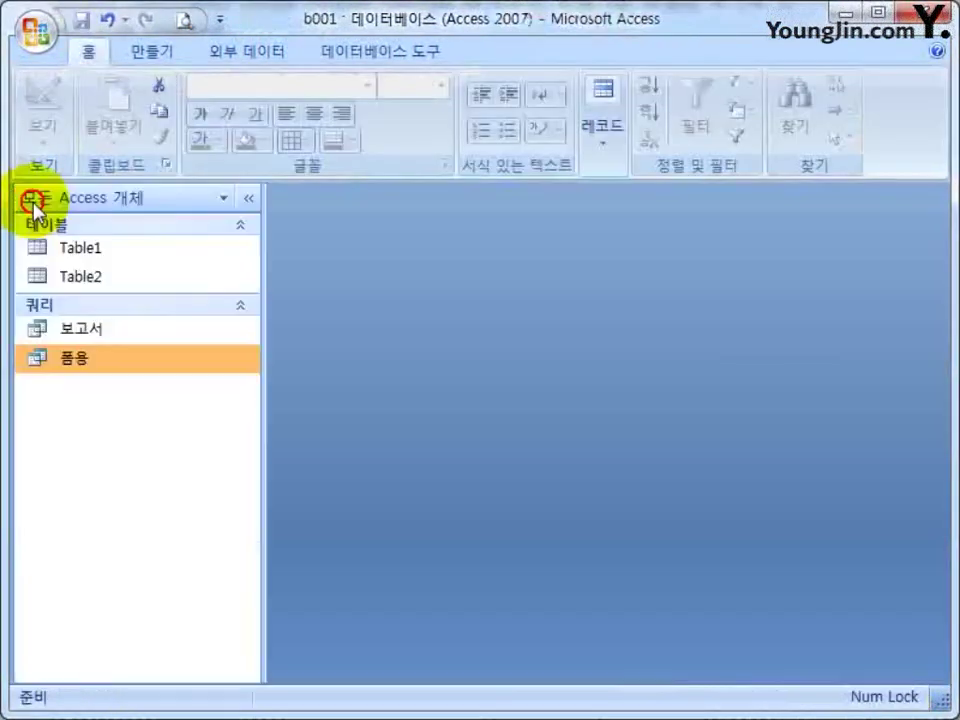
pyautogui.click(72, 358)
pyautogui.click(76, 410)
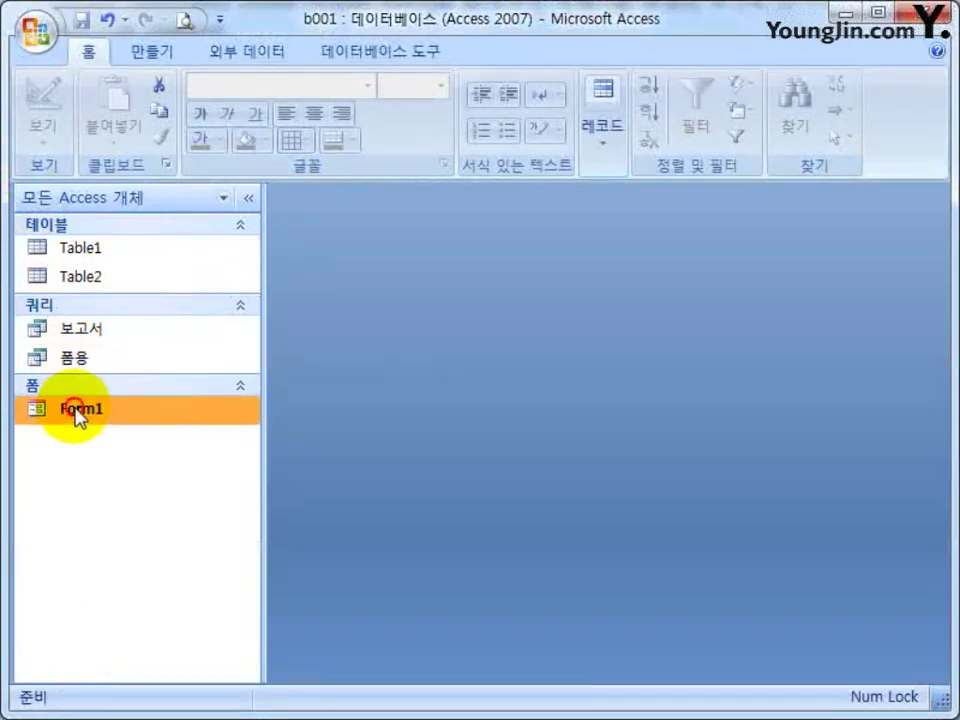
pyautogui.doubleClick(76, 410)
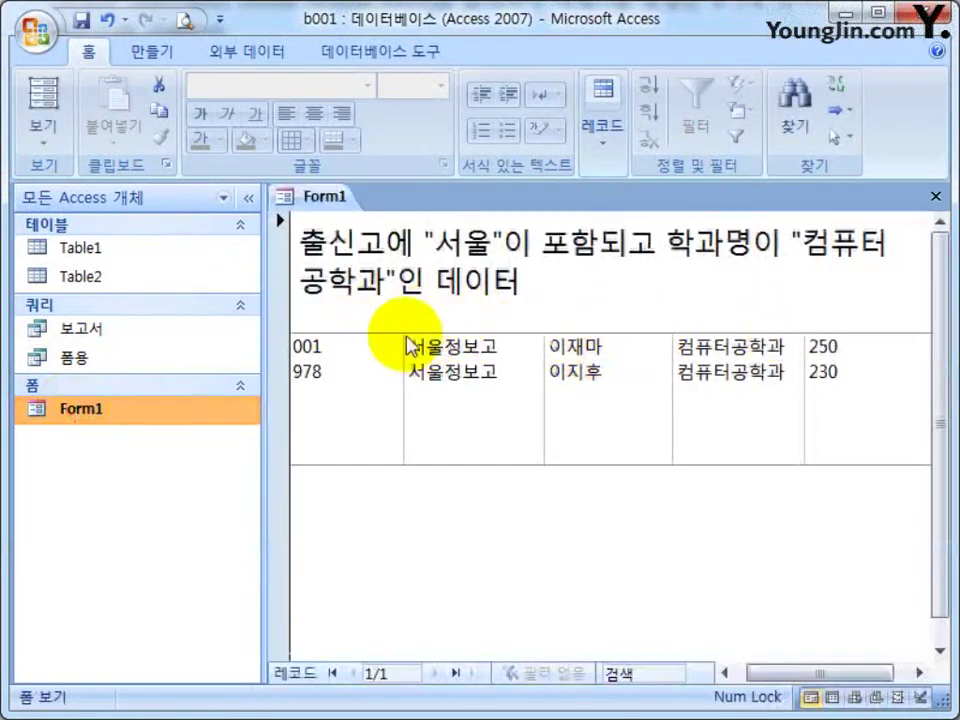
pyautogui.click(937, 197)
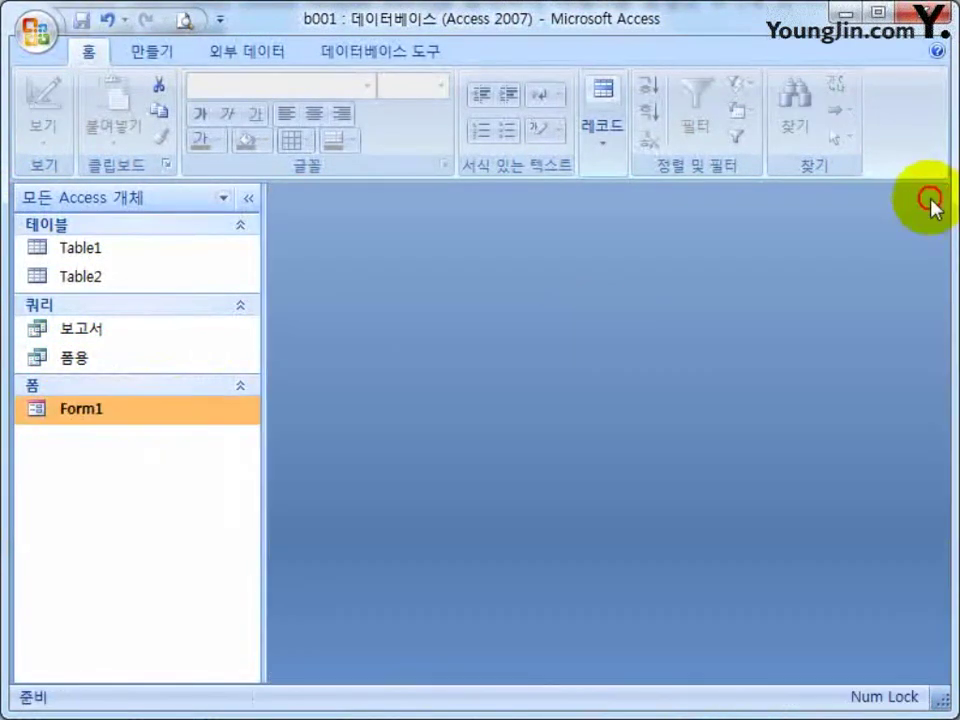
# In Form1's Design view, set the list box's Column Heads to 예 and save the form.
pyautogui.rightClick(189, 408)
pyautogui.click(233, 482)
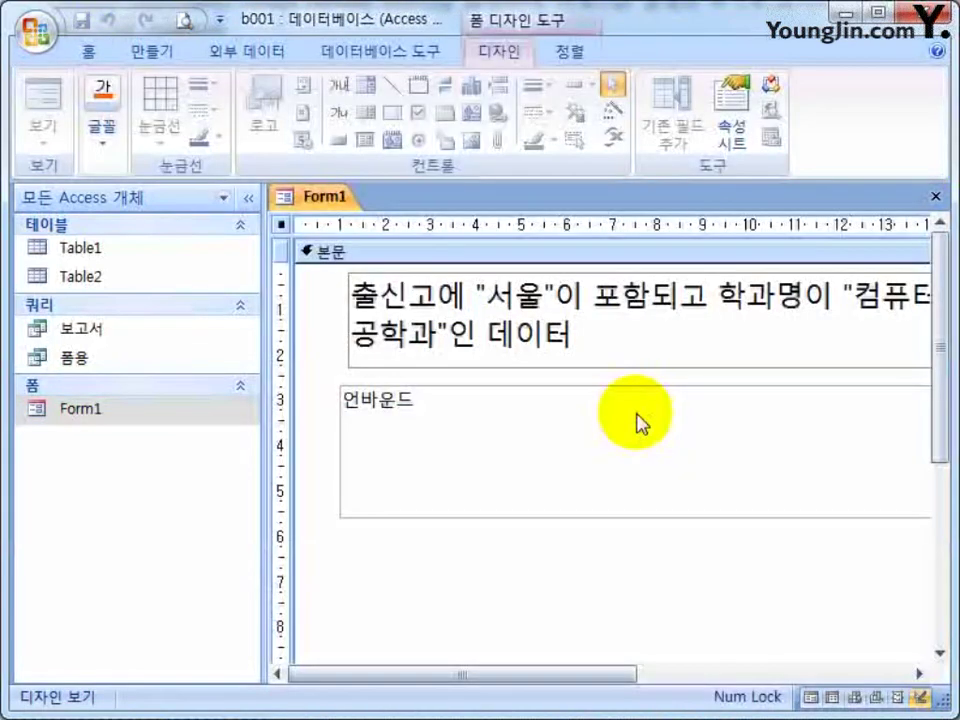
pyautogui.click(248, 197)
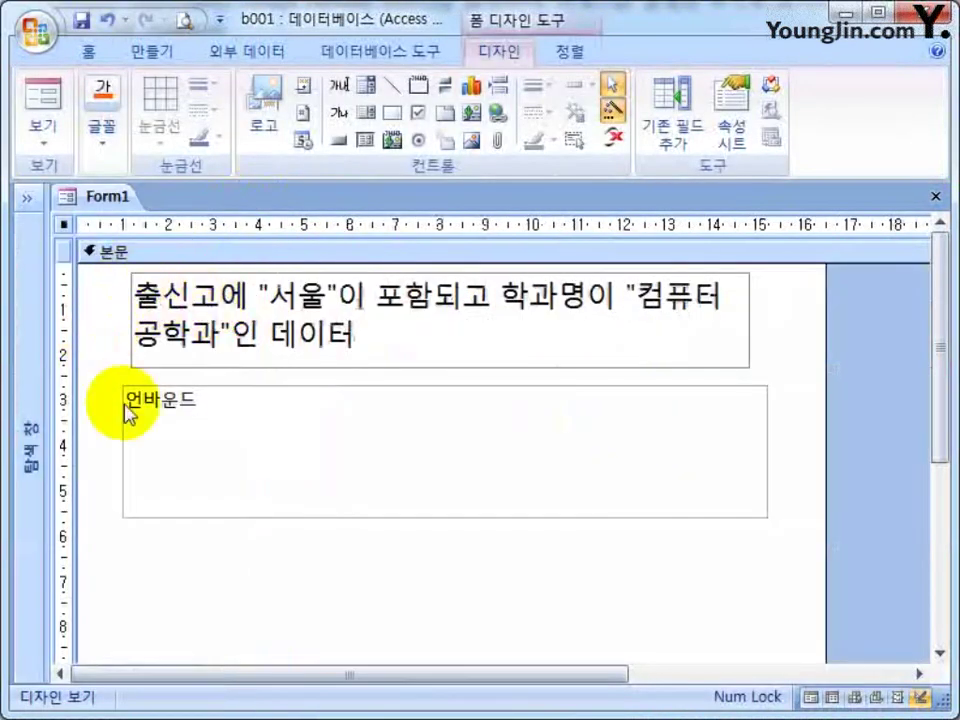
pyautogui.doubleClick(189, 388)
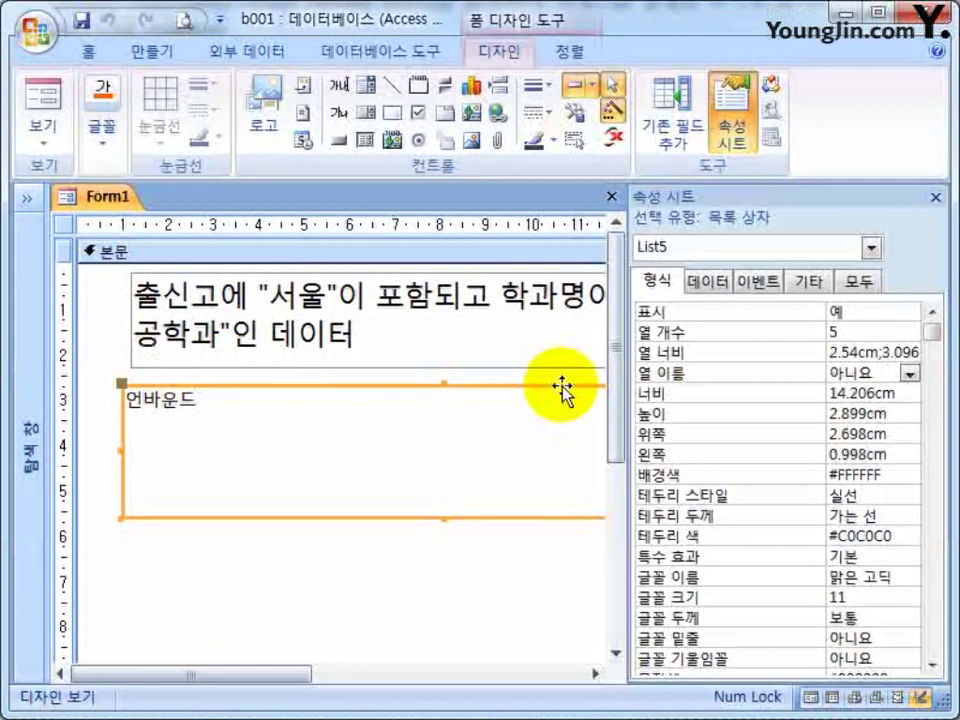
pyautogui.click(910, 372)
pyautogui.click(900, 392)
pyautogui.click(937, 197)
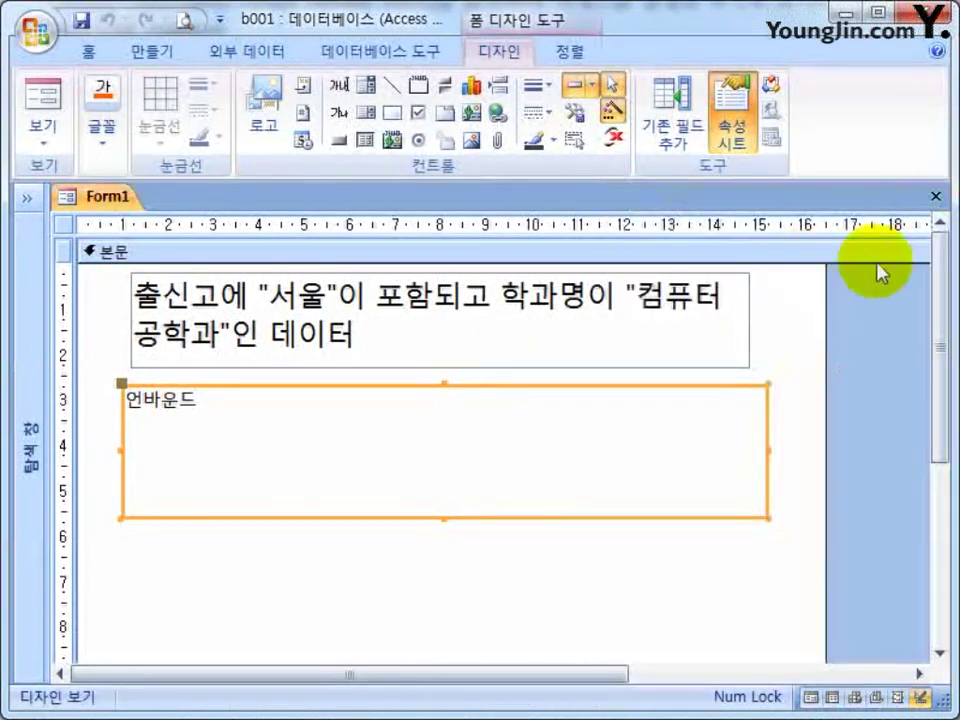
pyautogui.click(937, 197)
pyautogui.click(340, 458)
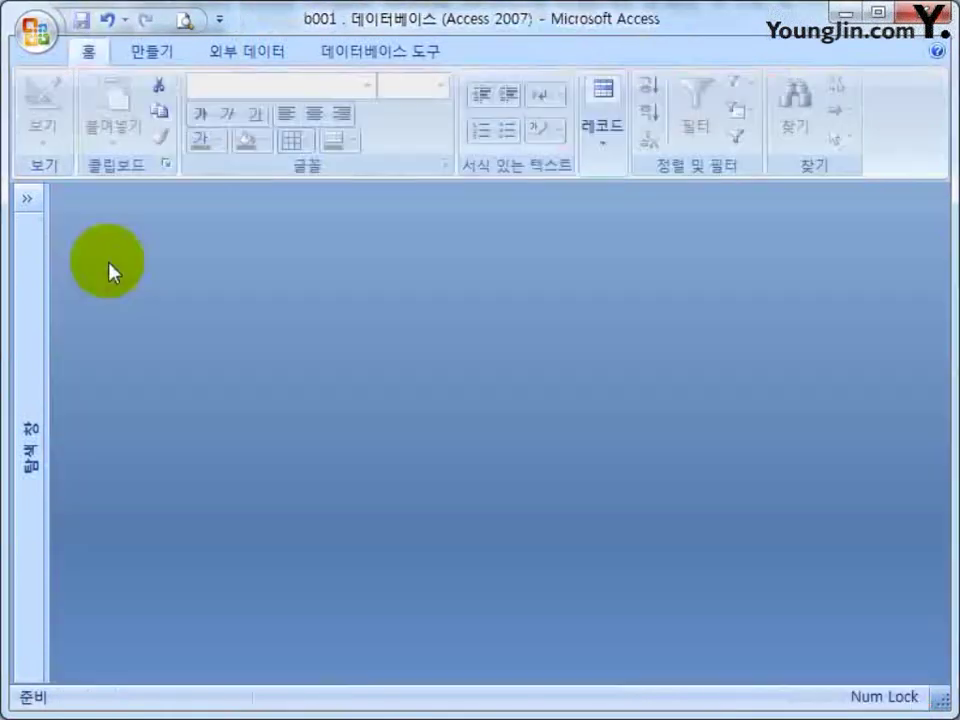
# Open Form1 in Form view to check the headed columns, then call up its shortcut menu.
pyautogui.click(30, 208)
pyautogui.doubleClick(97, 412)
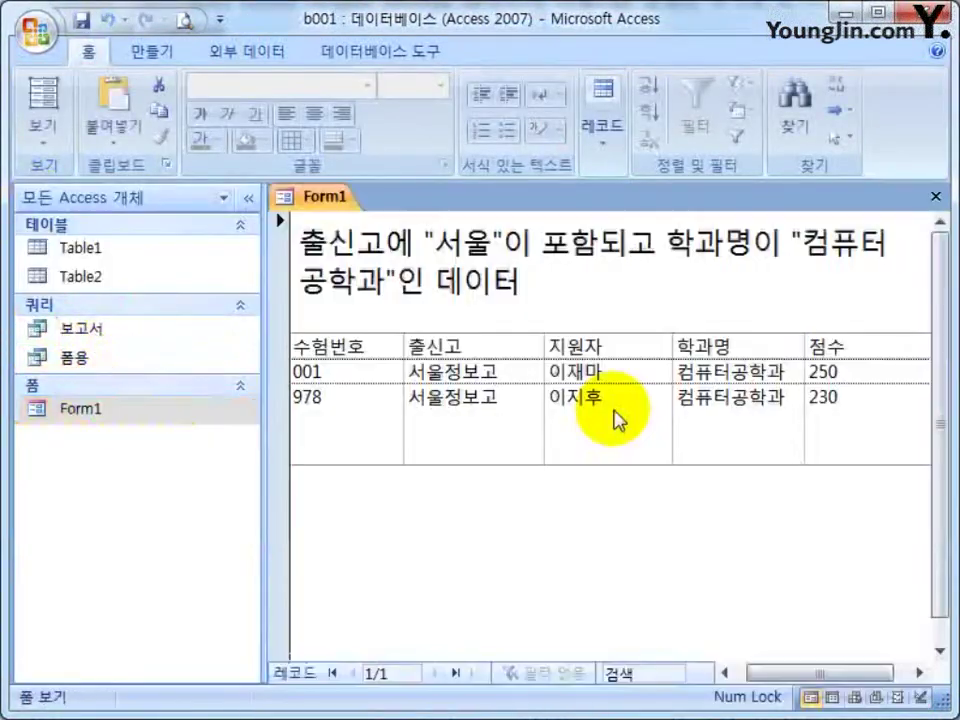
pyautogui.click(249, 197)
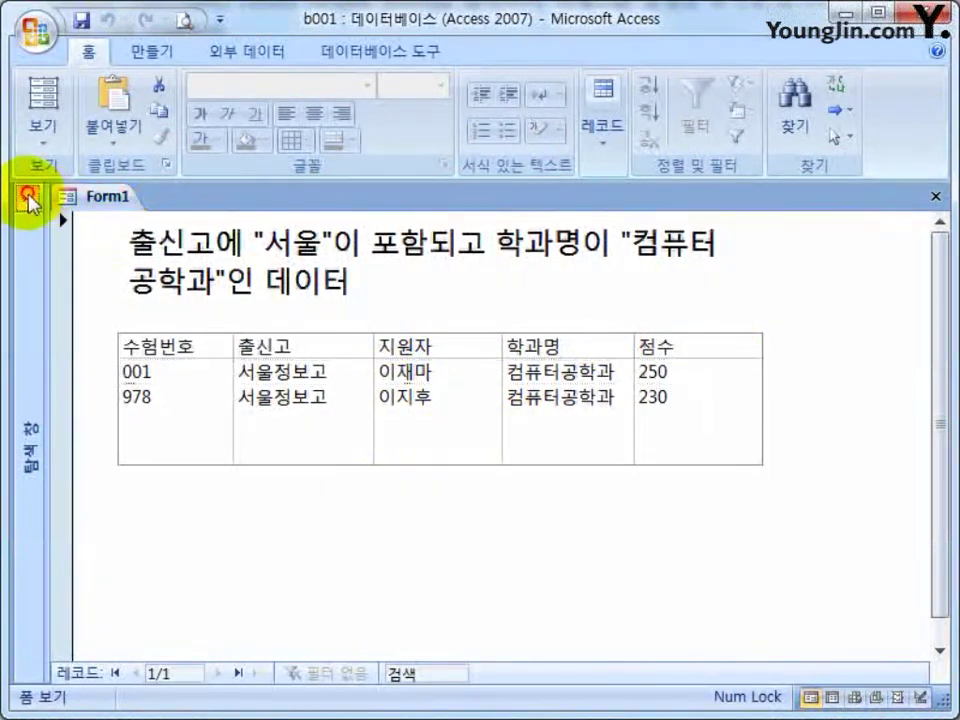
pyautogui.click(28, 203)
pyautogui.rightClick(106, 412)
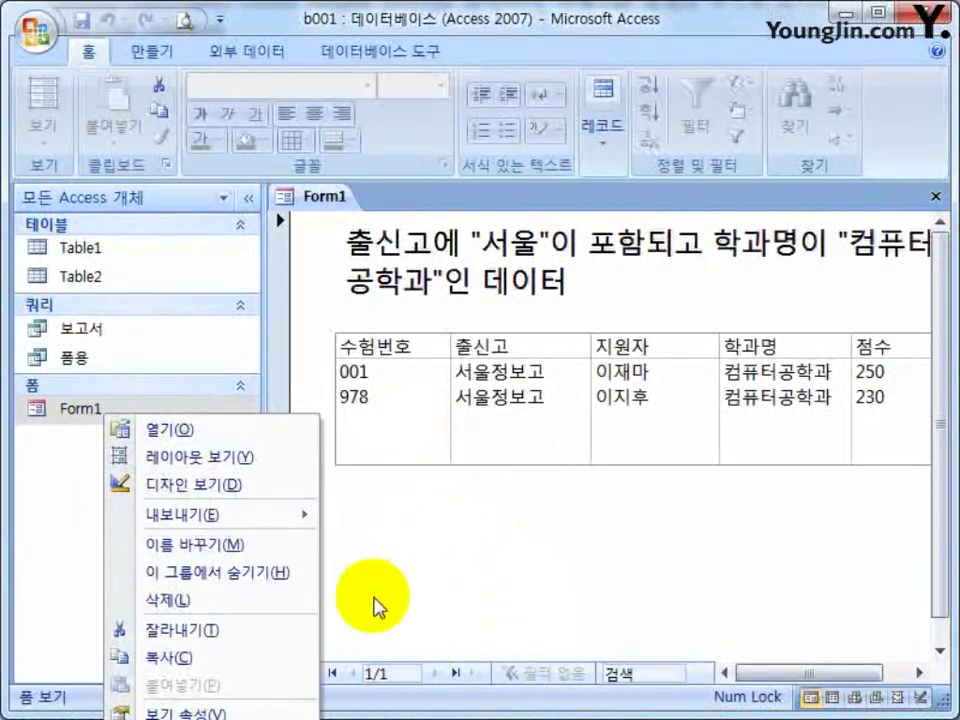
# Reopen Form1 in Design view and draw a horizontal line below the list box.
pyautogui.click(199, 485)
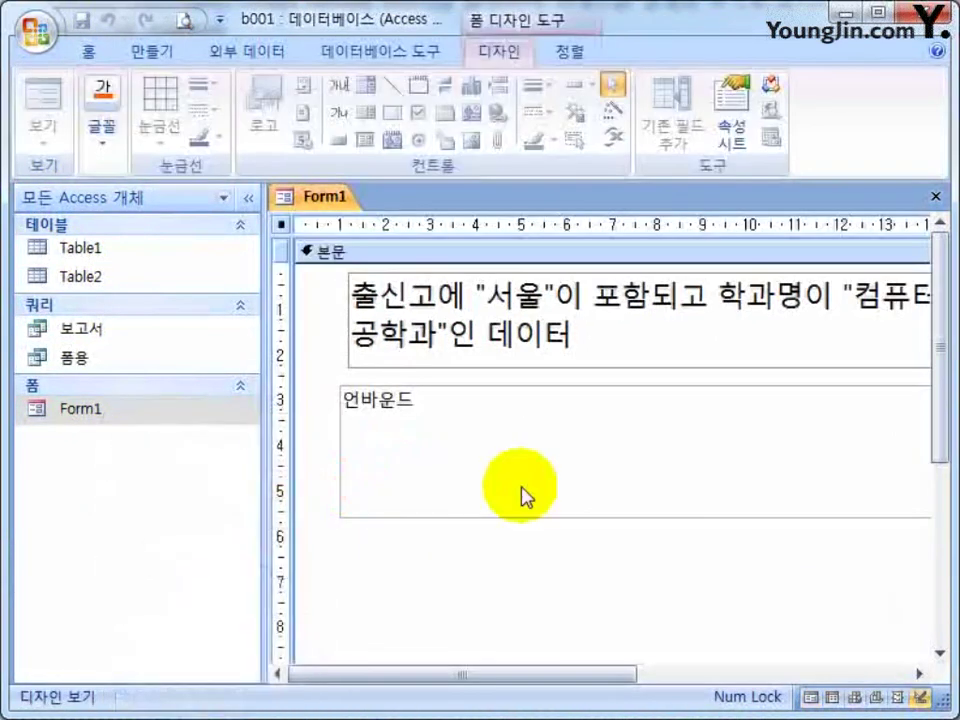
pyautogui.click(249, 197)
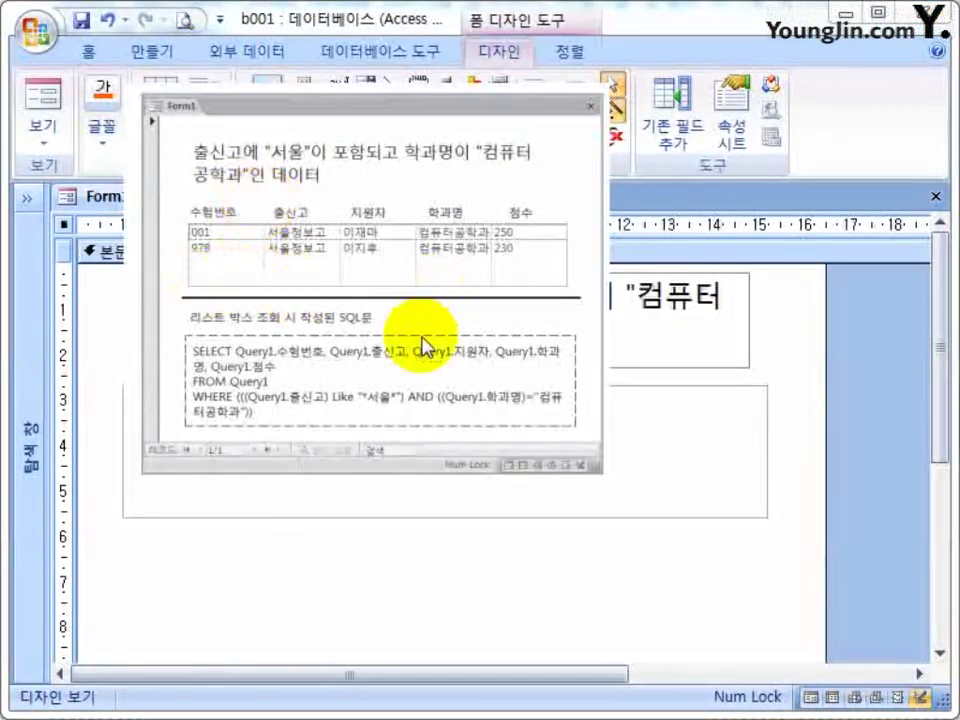
pyautogui.click(283, 425)
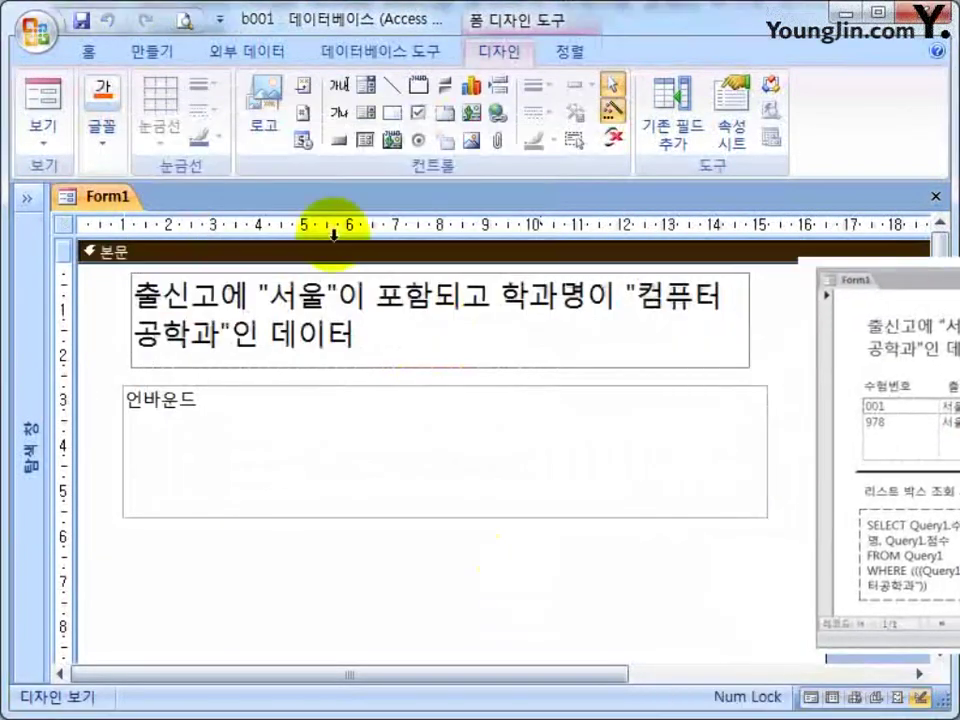
pyautogui.click(392, 88)
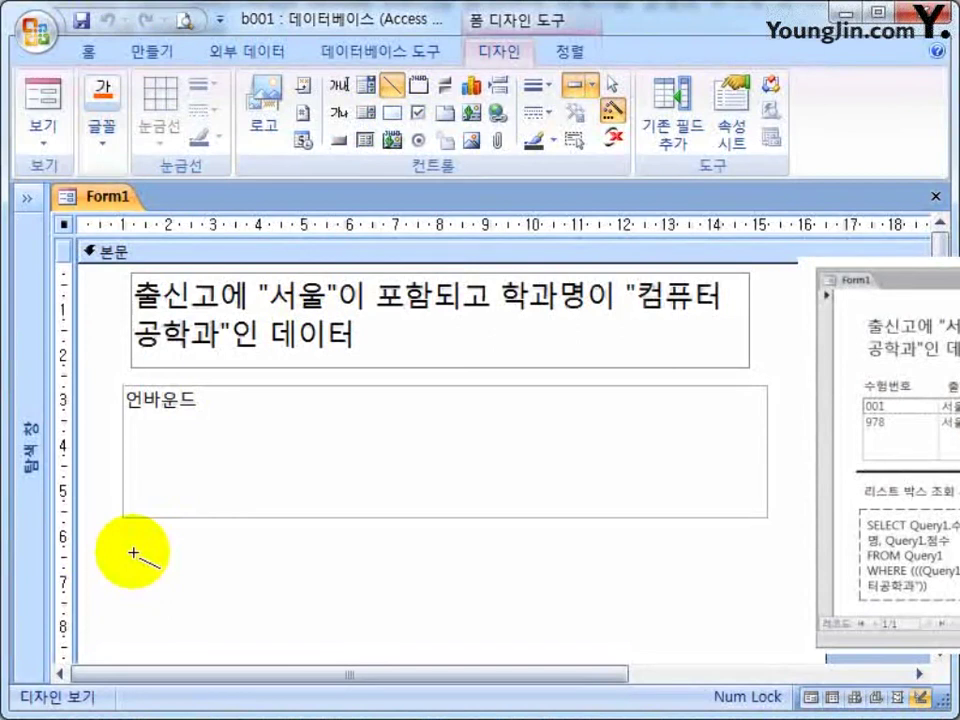
pyautogui.moveTo(100, 537); pyautogui.dragTo(798, 536)
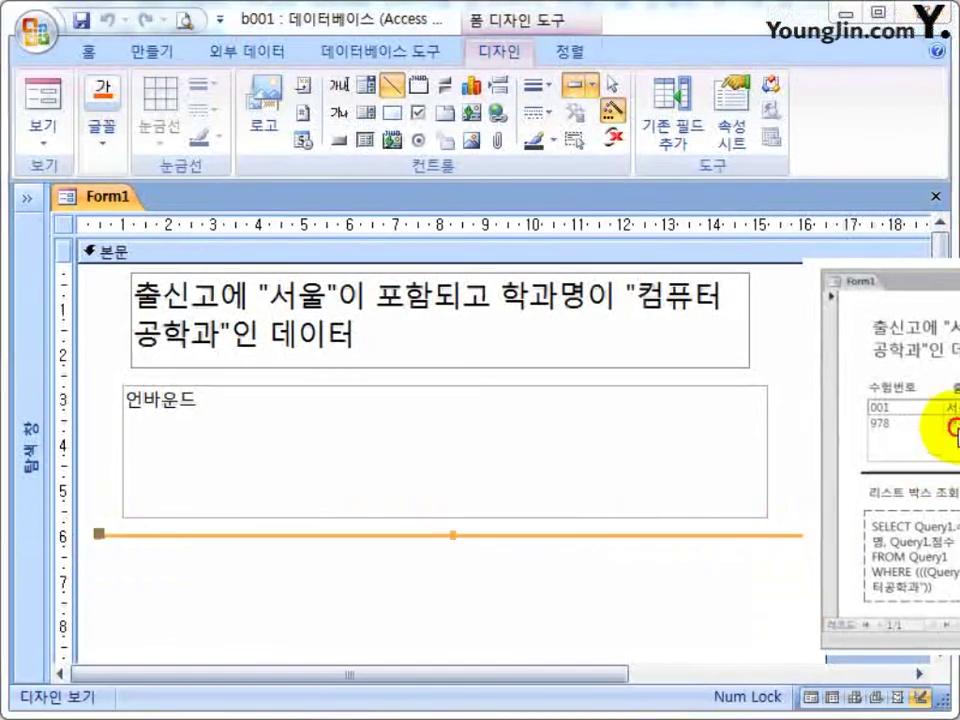
# Give the new line a 2 pt border width and close the Property Sheet.
pyautogui.click(657, 572)
pyautogui.doubleClick(643, 536)
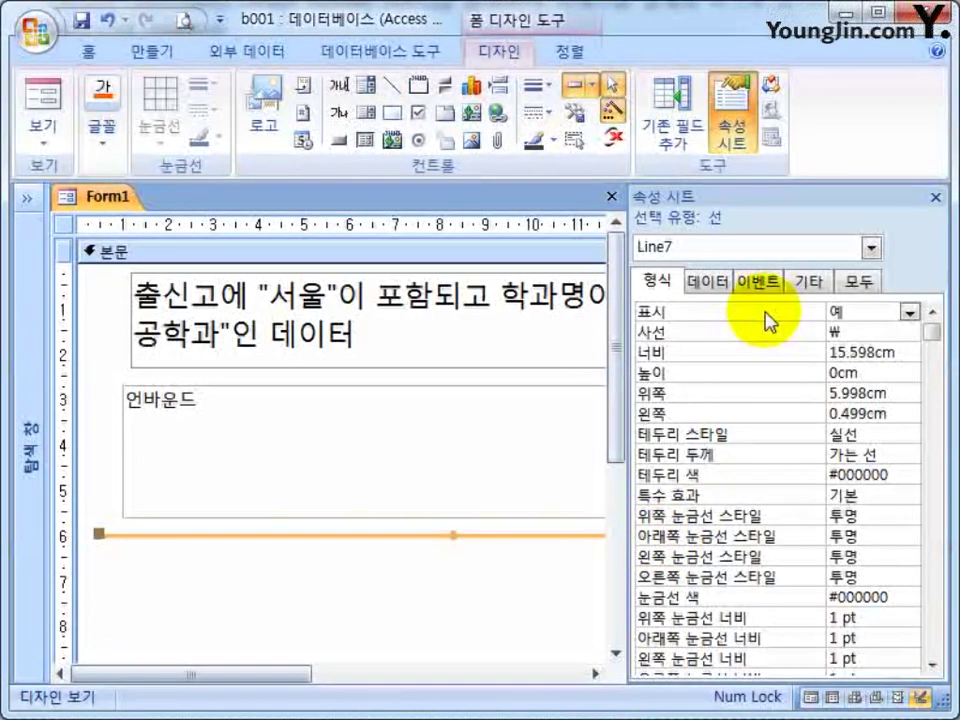
pyautogui.click(850, 455)
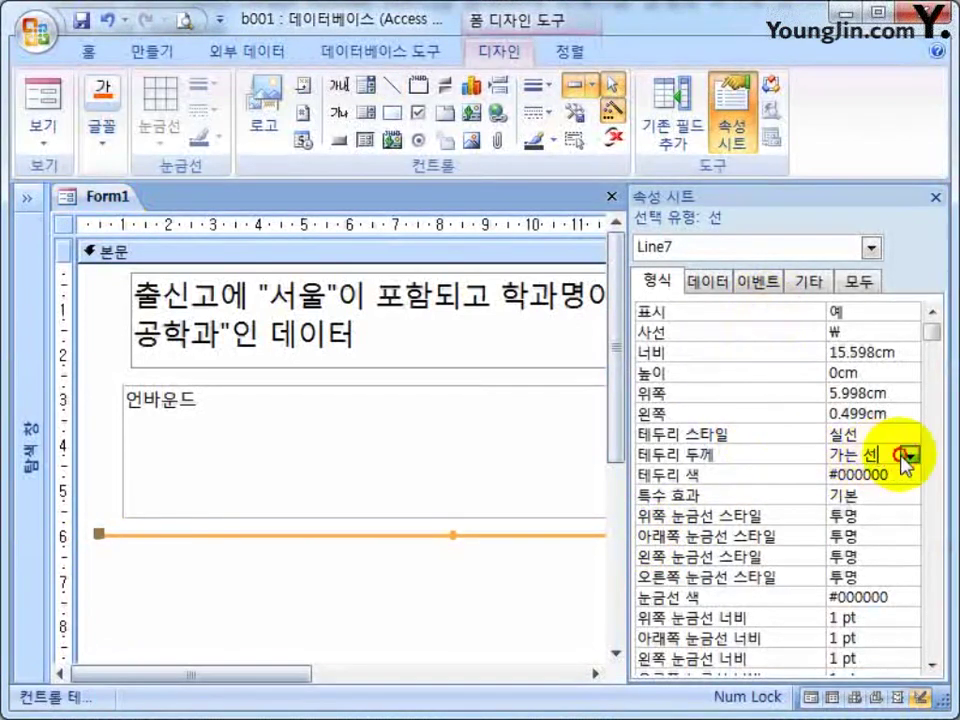
pyautogui.click(910, 455)
pyautogui.click(868, 513)
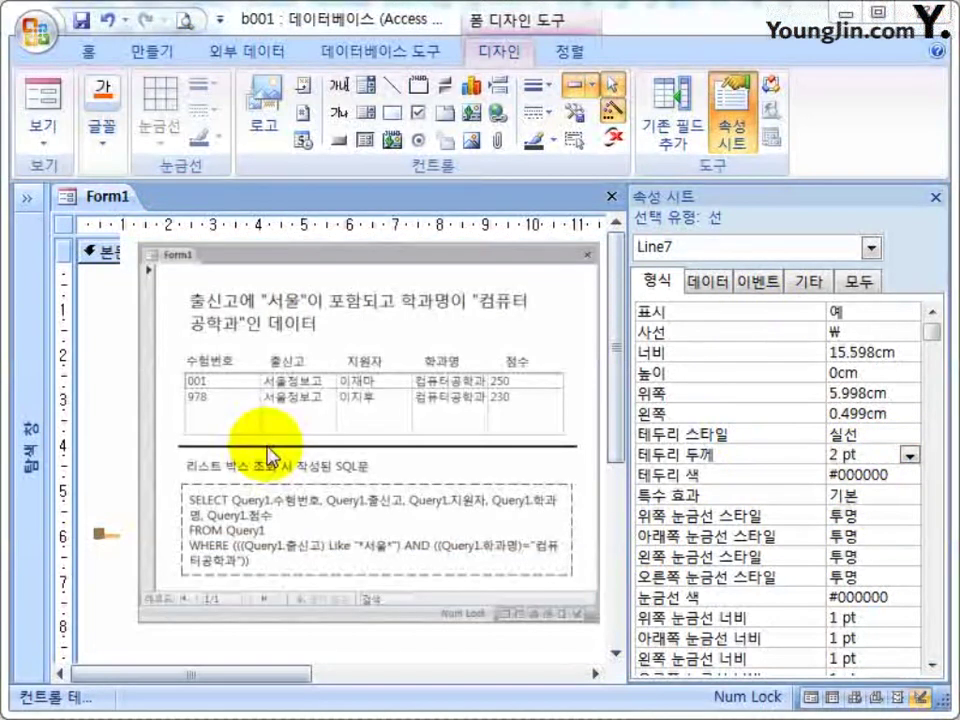
pyautogui.click(446, 598)
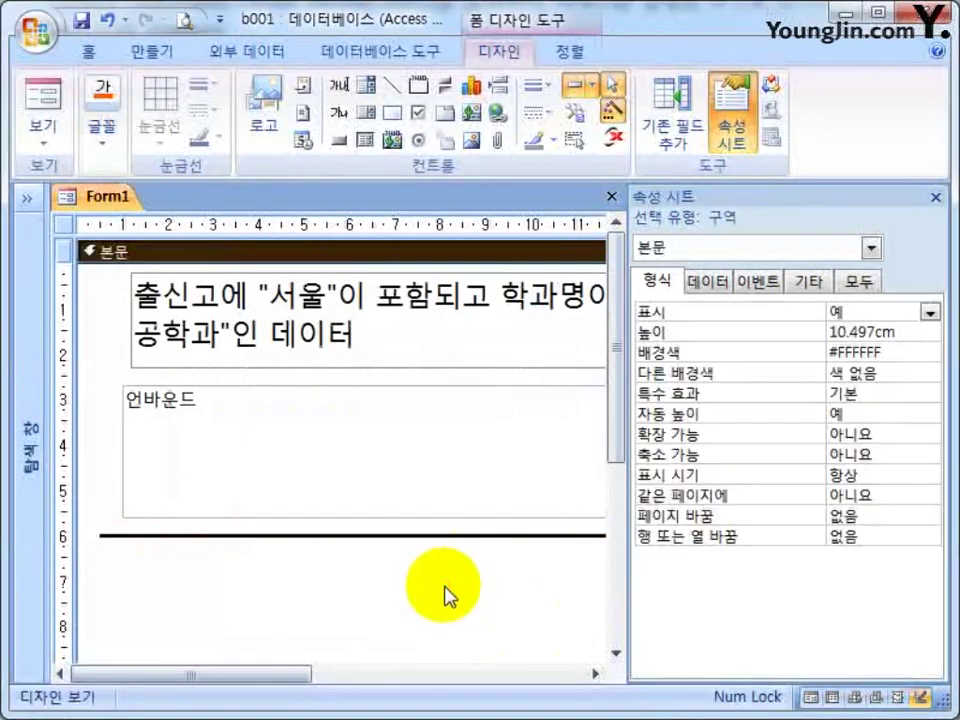
pyautogui.scroll(-1, 446, 591)
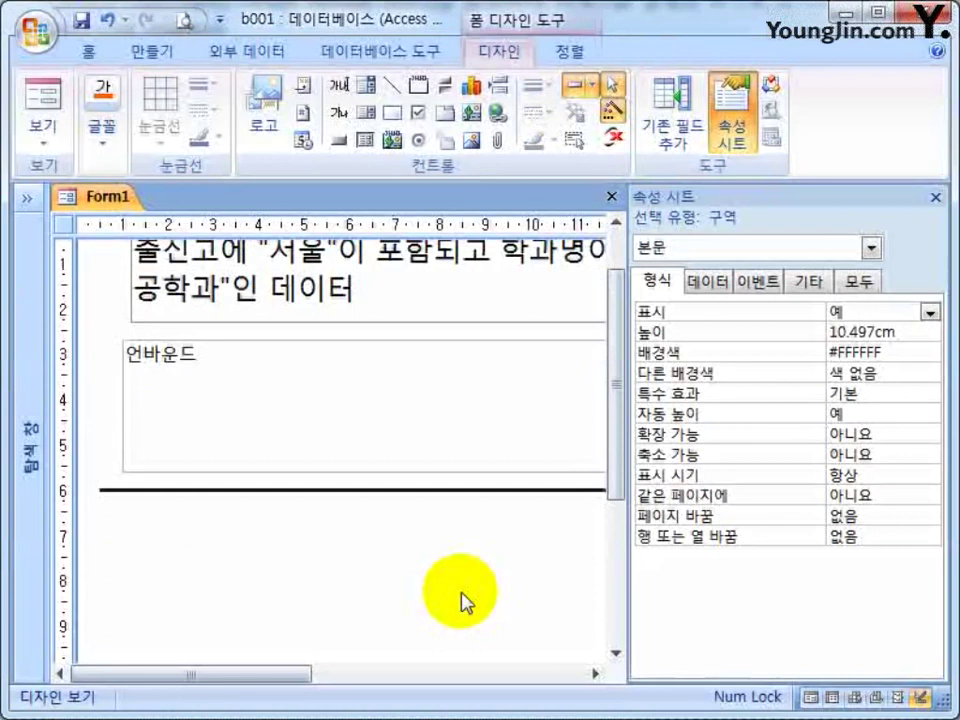
pyautogui.scroll(-1, 470, 592)
pyautogui.click(937, 198)
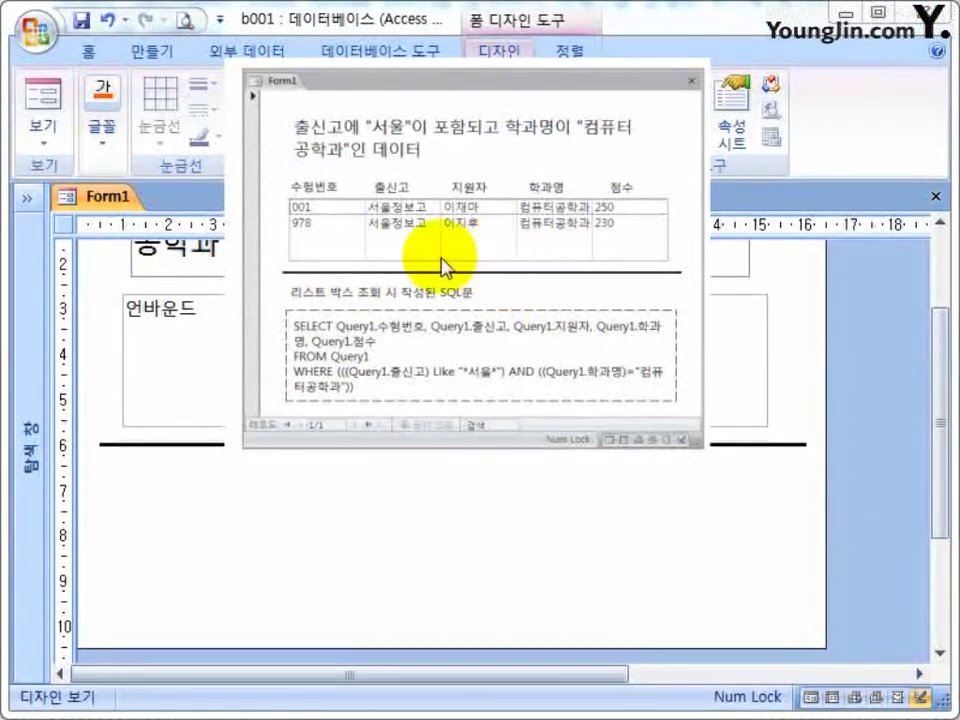
pyautogui.click(330, 300)
# Draw a label under the 2 pt line captioned '리스트박스 조회시 작성된 SQL문'.
pyautogui.click(330, 285)
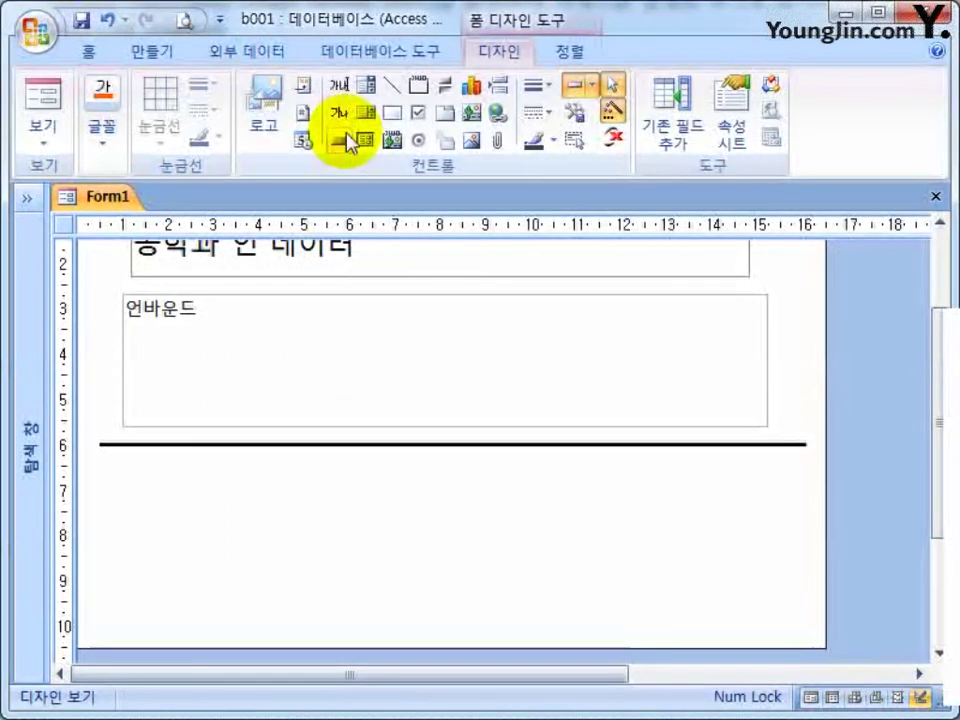
pyautogui.click(340, 114)
pyautogui.moveTo(105, 462); pyautogui.dragTo(666, 493)
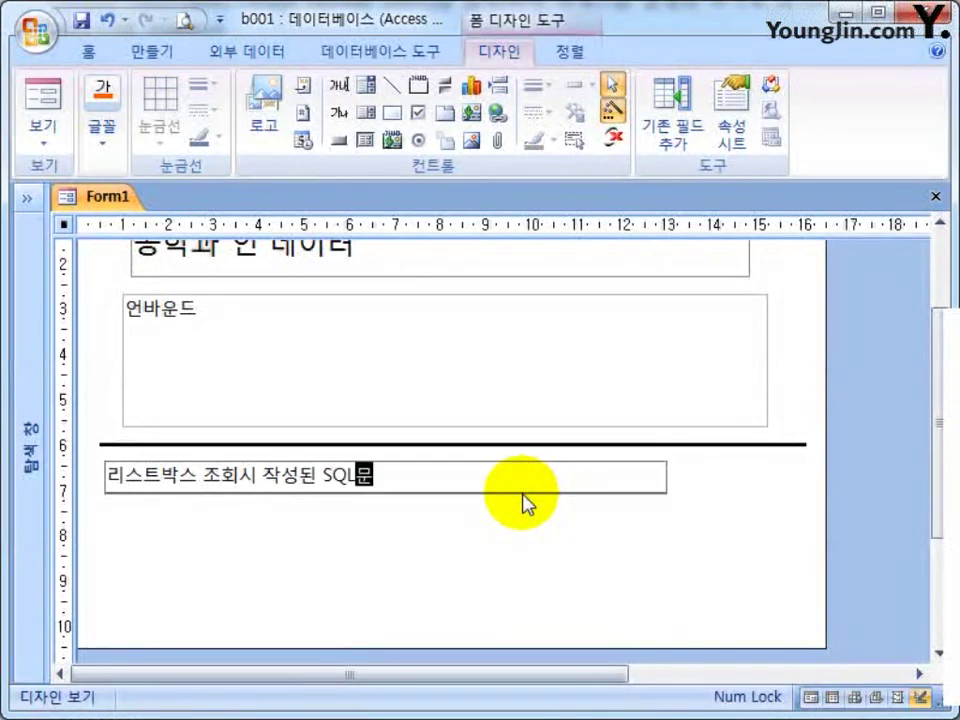
pyautogui.click(525, 506)
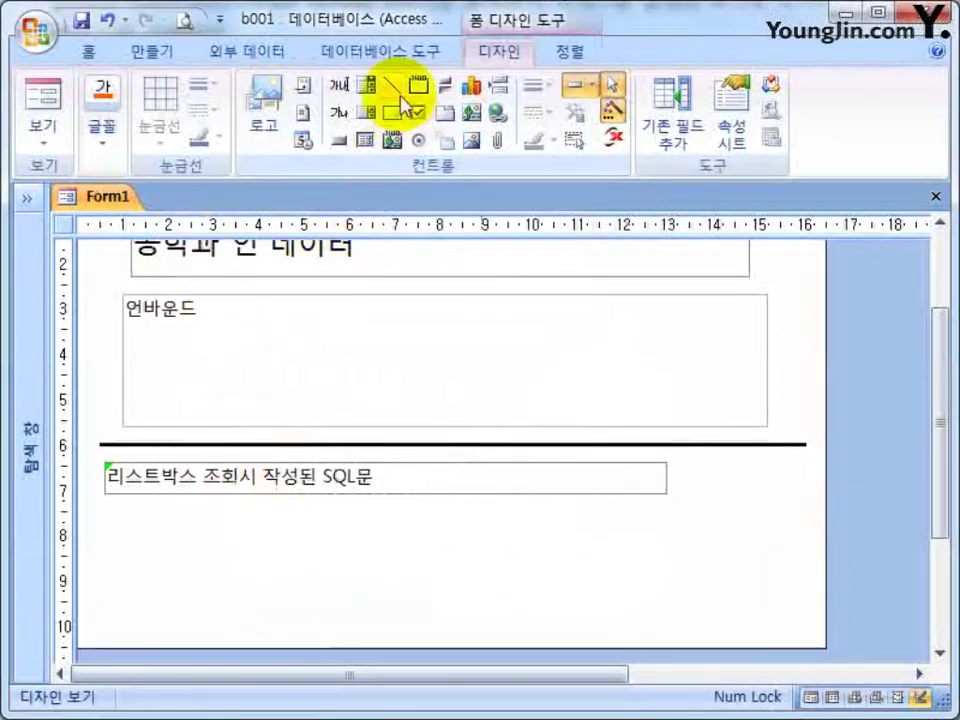
# Draw a rectangle below the SQL caption and lengthen the Detail section to fit it.
pyautogui.click(394, 118)
pyautogui.moveTo(108, 504)
pyautogui.mouseDown()
pyautogui.moveTo(161, 630)
pyautogui.moveTo(216, 640)
pyautogui.moveTo(311, 537)
pyautogui.moveTo(793, 558)
pyautogui.moveTo(821, 574)
pyautogui.mouseUp()
pyautogui.scroll(-3, 205, 625)
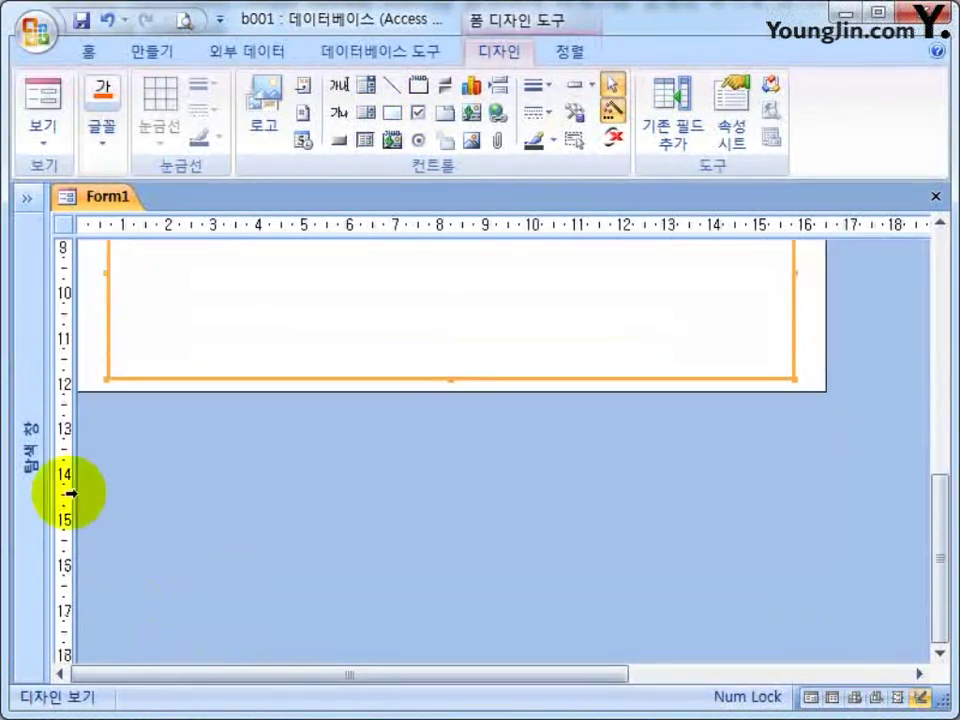
pyautogui.moveTo(431, 388)
pyautogui.mouseDown()
pyautogui.moveTo(435, 437)
pyautogui.moveTo(431, 410)
pyautogui.mouseUp()
pyautogui.scroll(7, 455, 445)
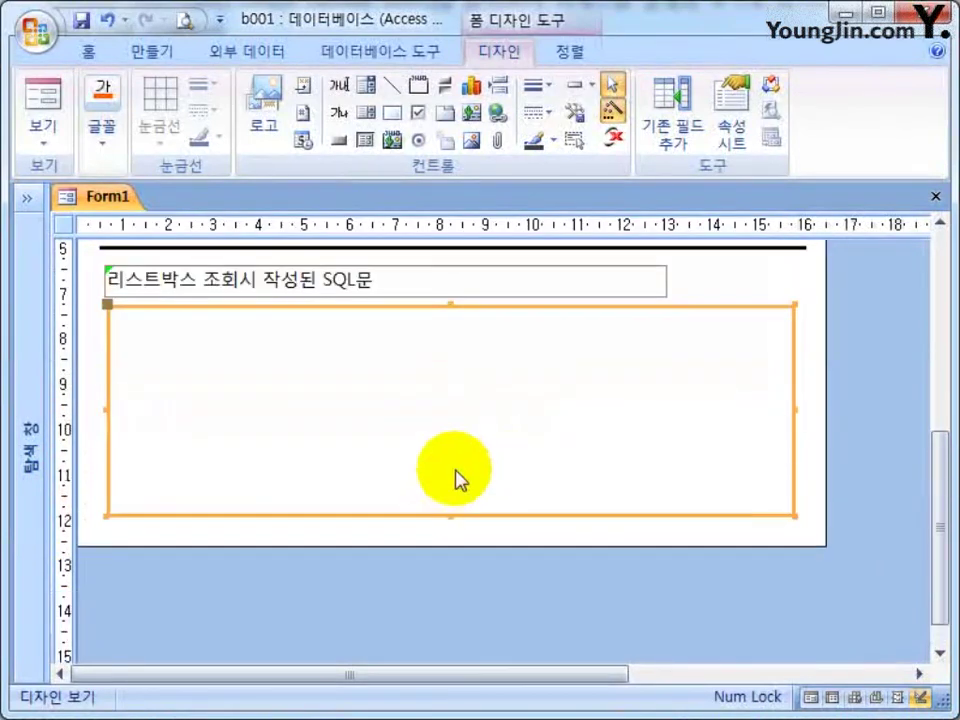
pyautogui.scroll(-3, 557, 493)
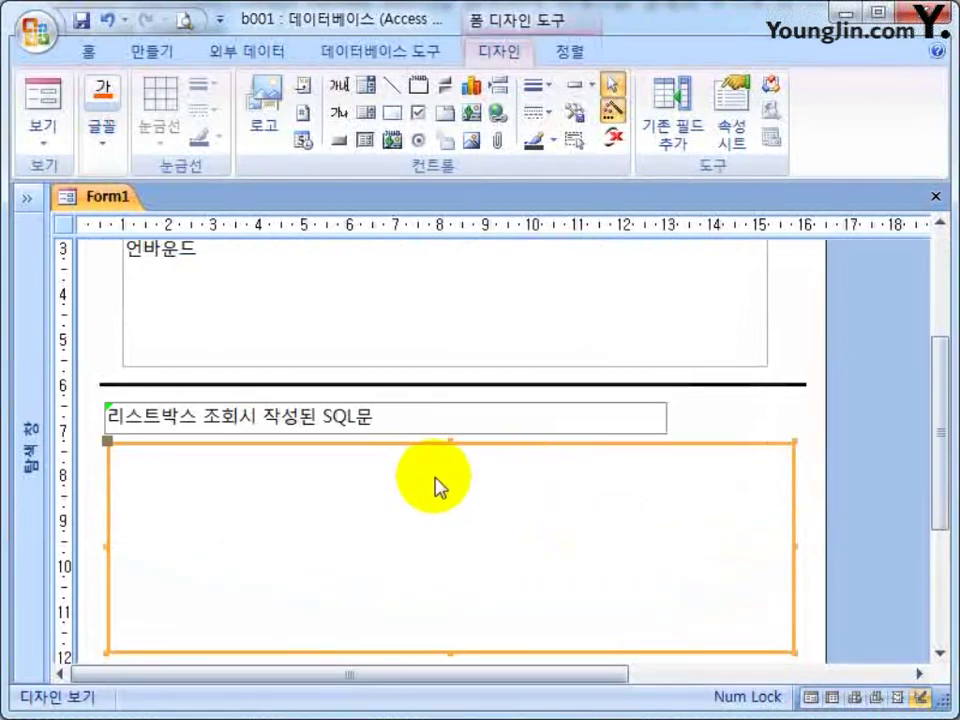
# Set the rectangle's Border Style to Dashes and close the Property Sheet.
pyautogui.doubleClick(397, 445)
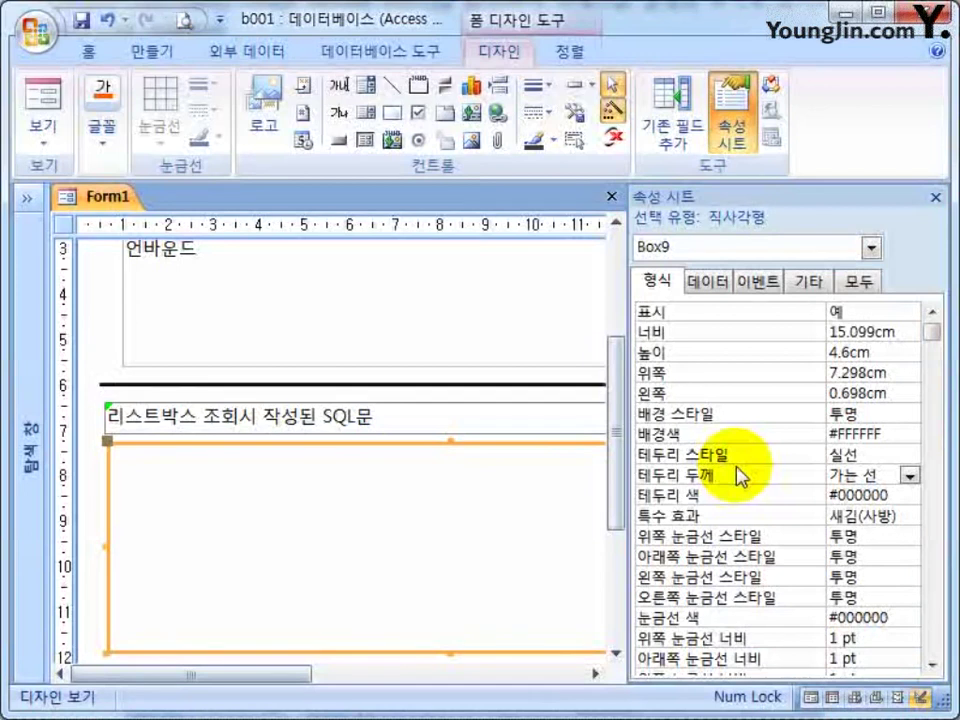
pyautogui.click(890, 455)
pyautogui.click(910, 455)
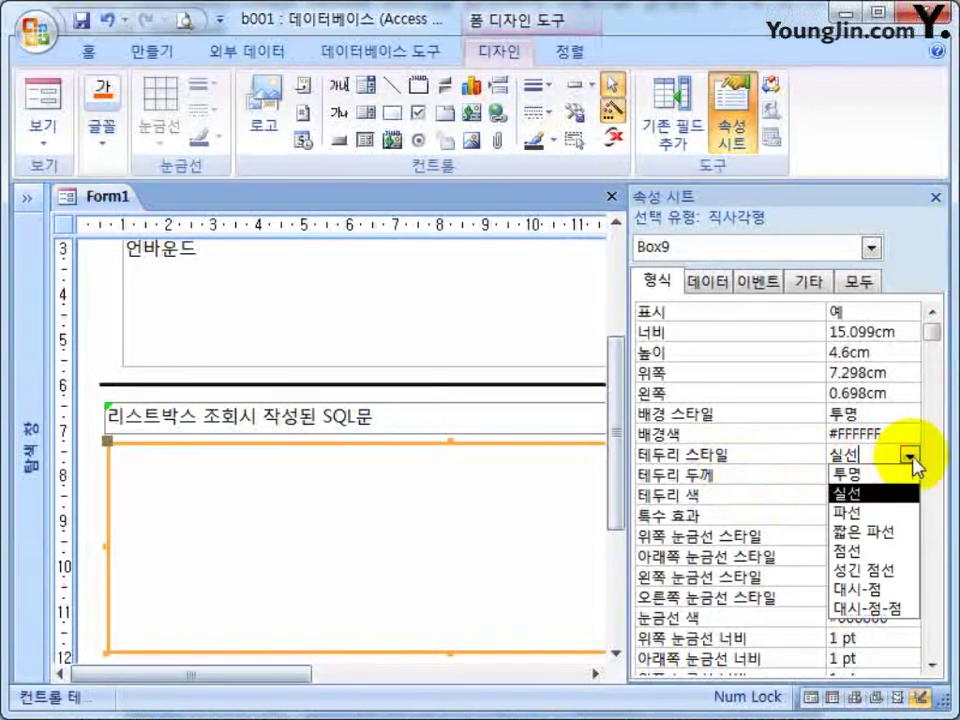
pyautogui.click(866, 514)
pyautogui.click(446, 510)
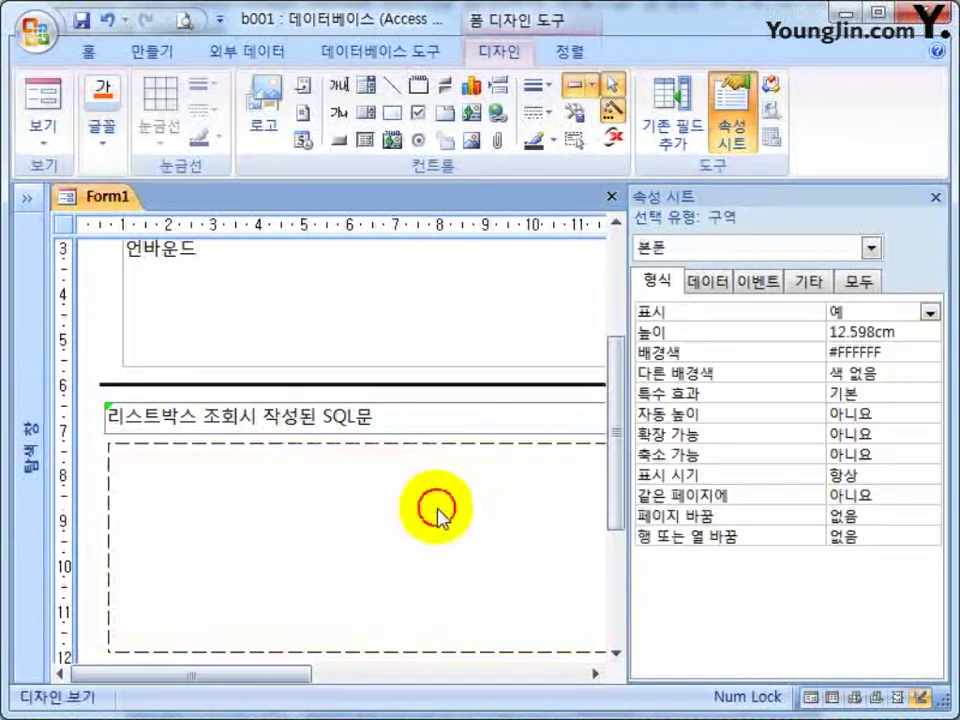
pyautogui.click(935, 197)
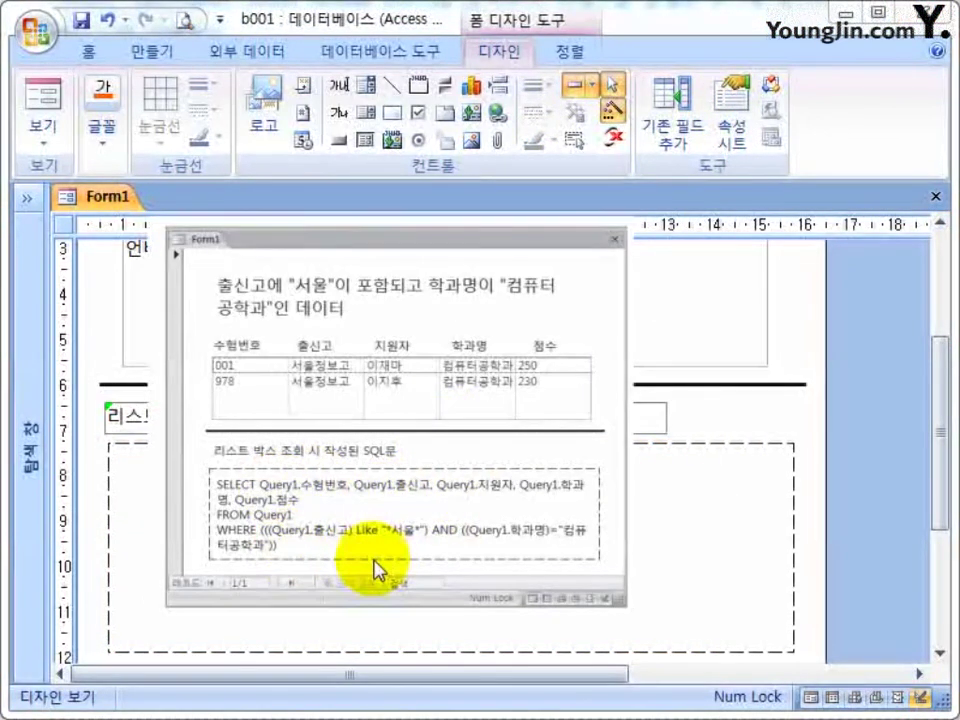
# Open the 폼용 query in SQL view, then return to Form1's design and hide the Navigation Pane.
pyautogui.press('F11')
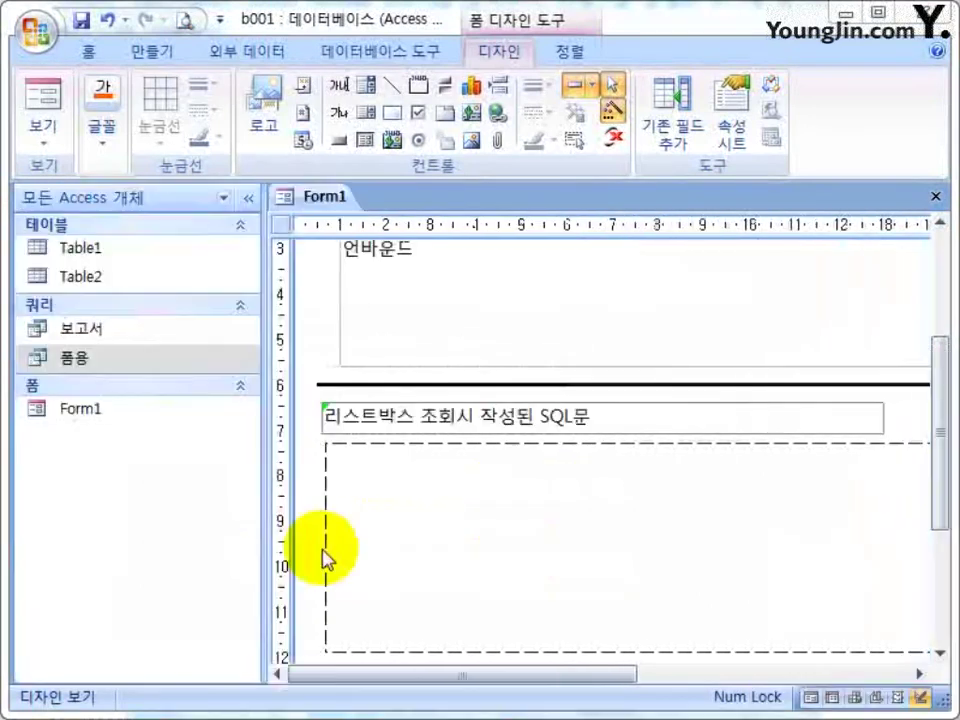
pyautogui.click(130, 368)
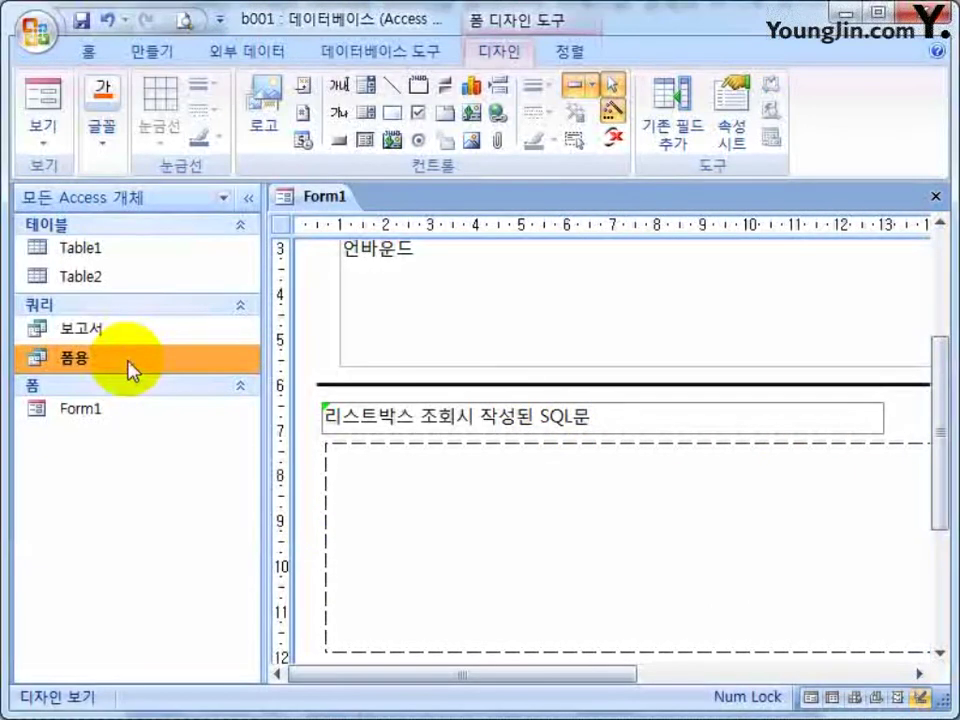
pyautogui.doubleClick(130, 368)
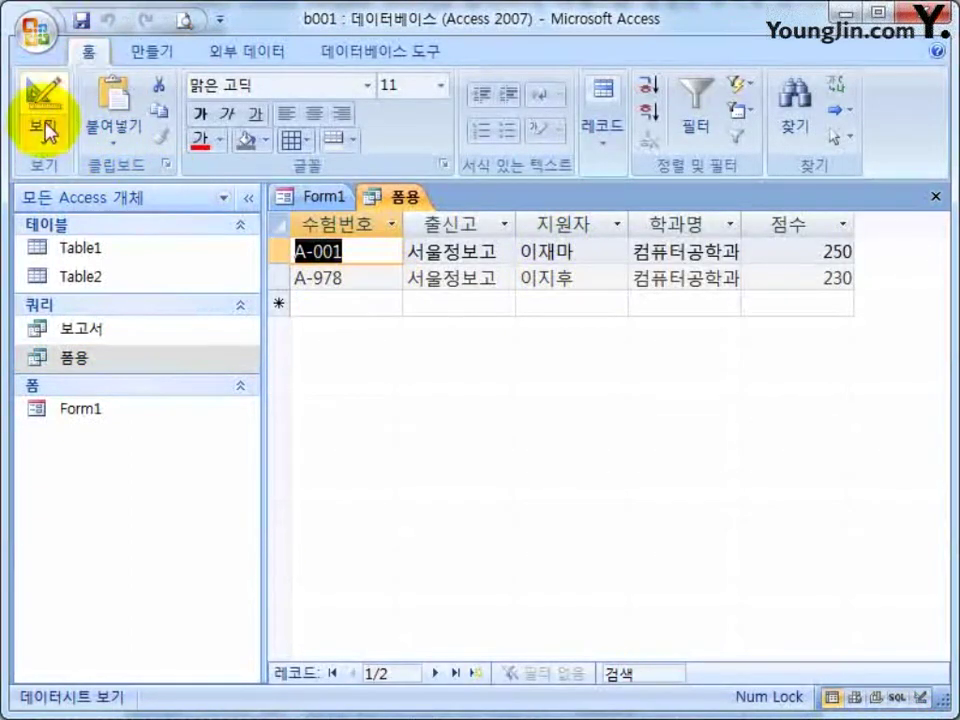
pyautogui.click(39, 146)
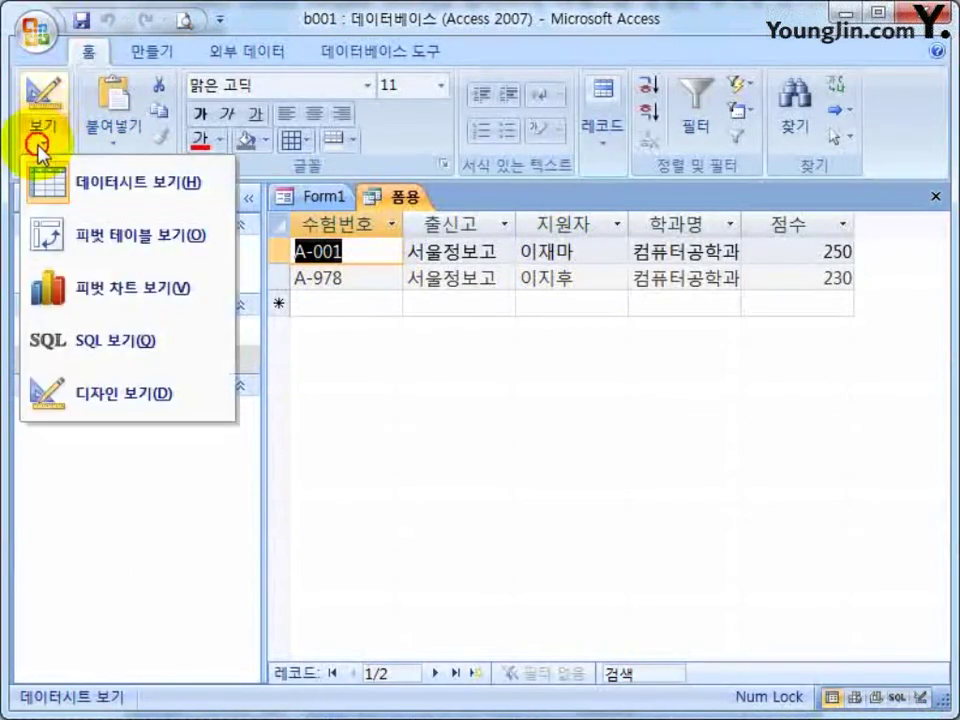
pyautogui.click(95, 338)
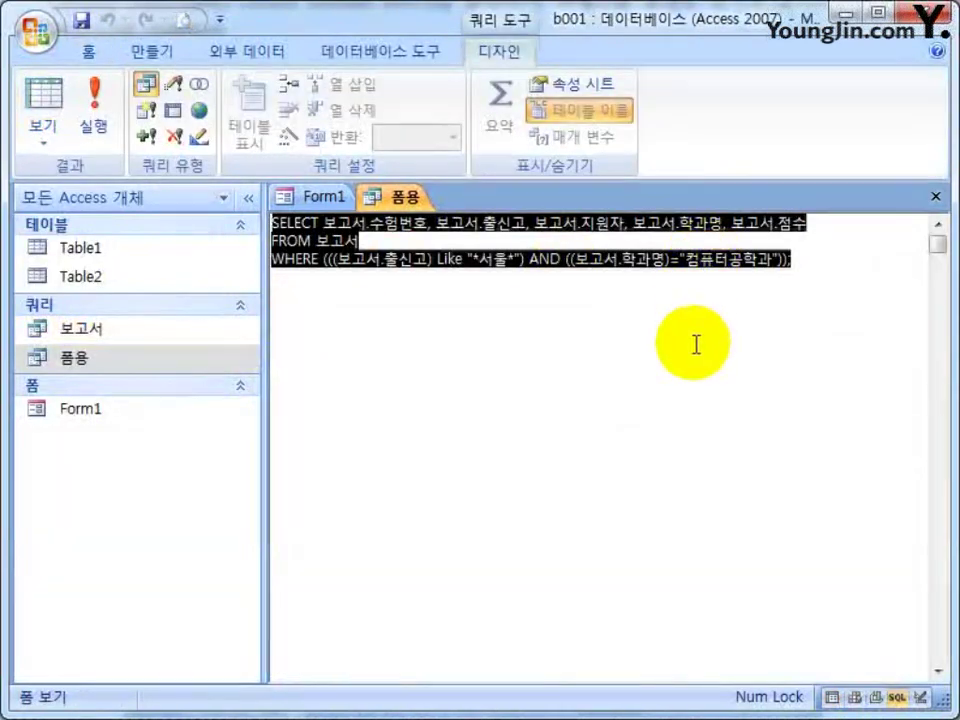
pyautogui.click(318, 196)
pyautogui.moveTo(536, 681); pyautogui.dragTo(240, 224)
pyautogui.click(248, 200)
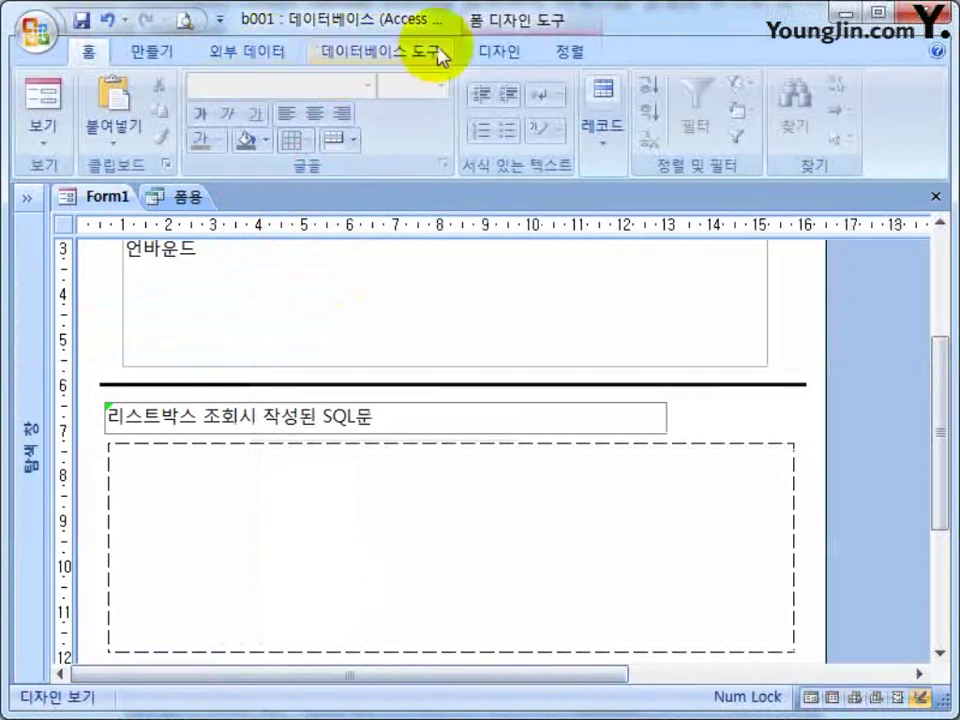
# Paste the 폼용 SQL statement into a label inside the dashed rectangle and shrink both to fit.
pyautogui.scroll(-4, 376, 50)
pyautogui.click(340, 130)
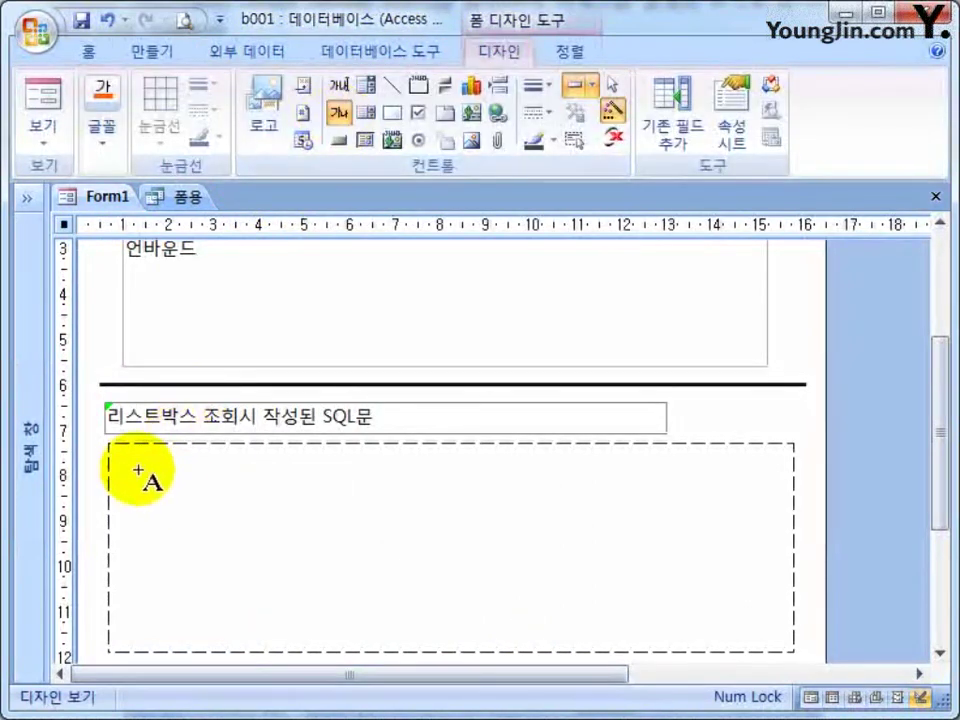
pyautogui.moveTo(127, 461); pyautogui.dragTo(789, 637)
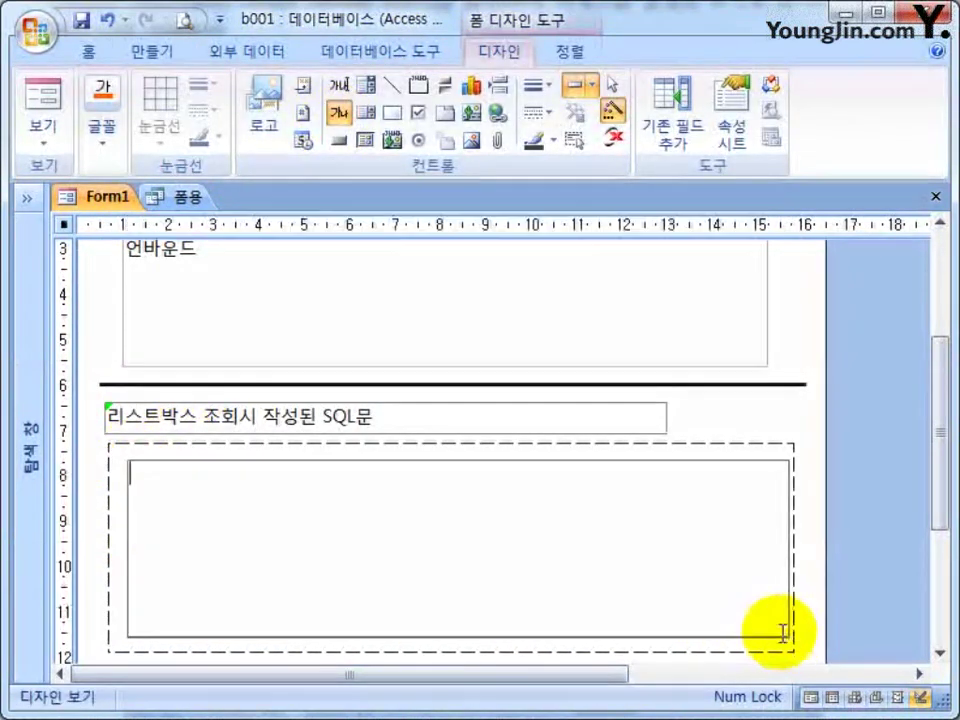
pyautogui.write('SELECT 보고서.수험번호, 보고서.출신고, 보고서.지원자, 보고서.학과명, 보고서.점수 FROM 보고서 WHERE (((보고서.출신고) Like "*서울*") AND ((보고서.학과명)="컴퓨터공학과"));')
pyautogui.click(868, 551)
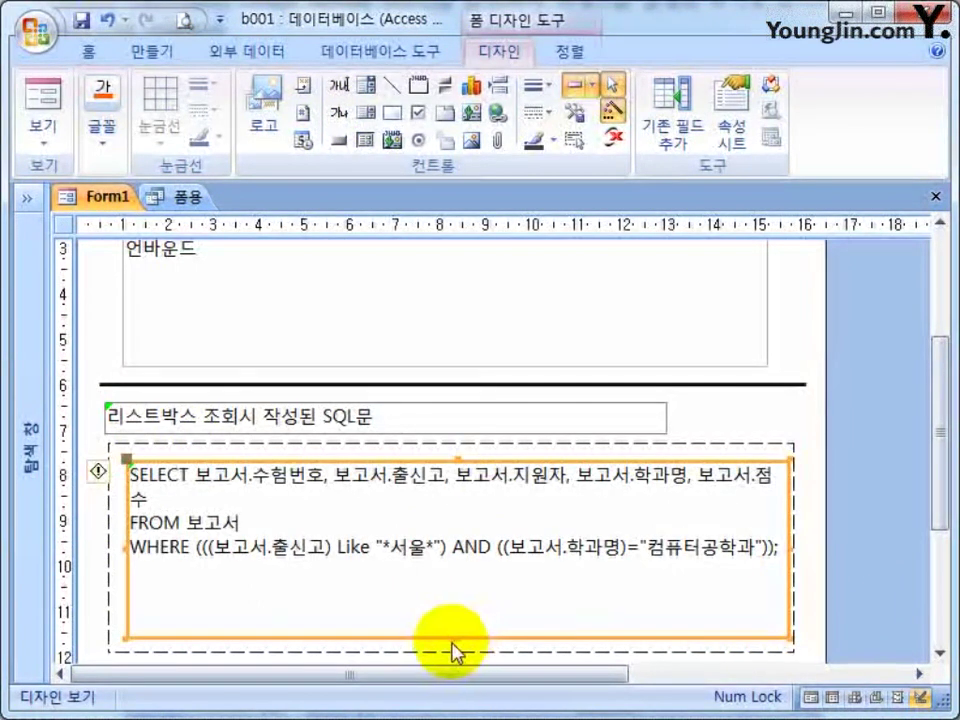
pyautogui.moveTo(456, 636); pyautogui.dragTo(448, 580)
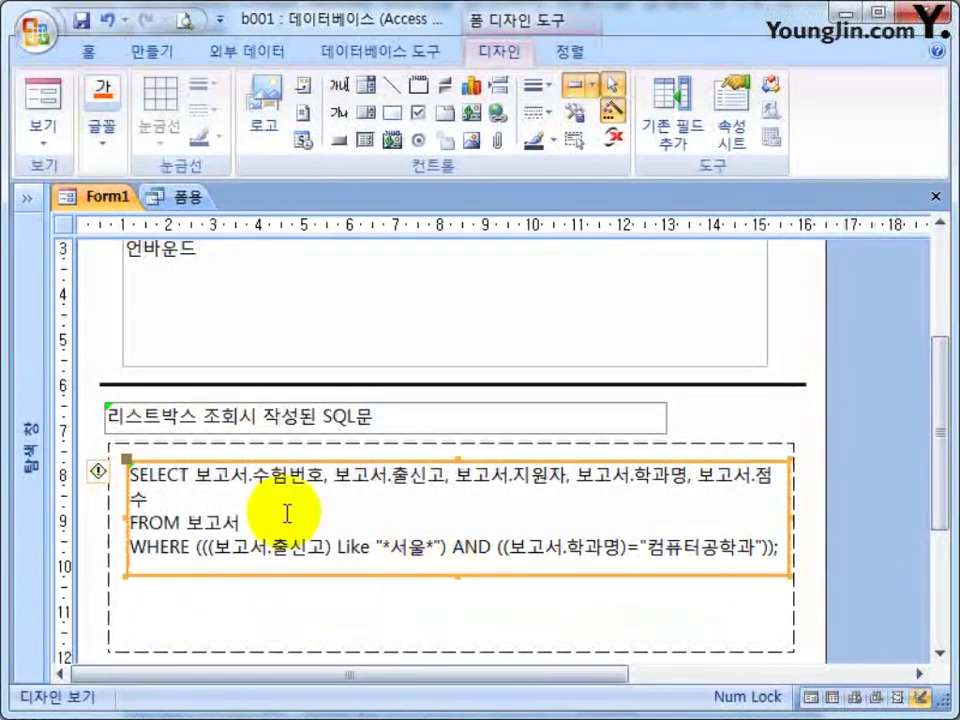
pyautogui.click(540, 650)
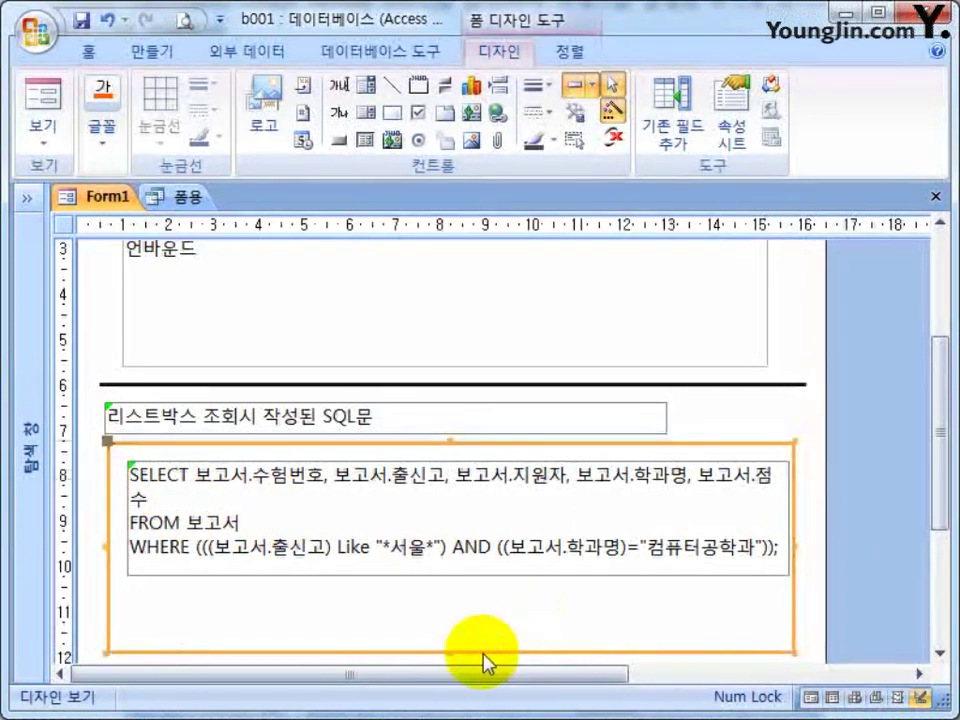
pyautogui.moveTo(452, 653); pyautogui.dragTo(446, 592)
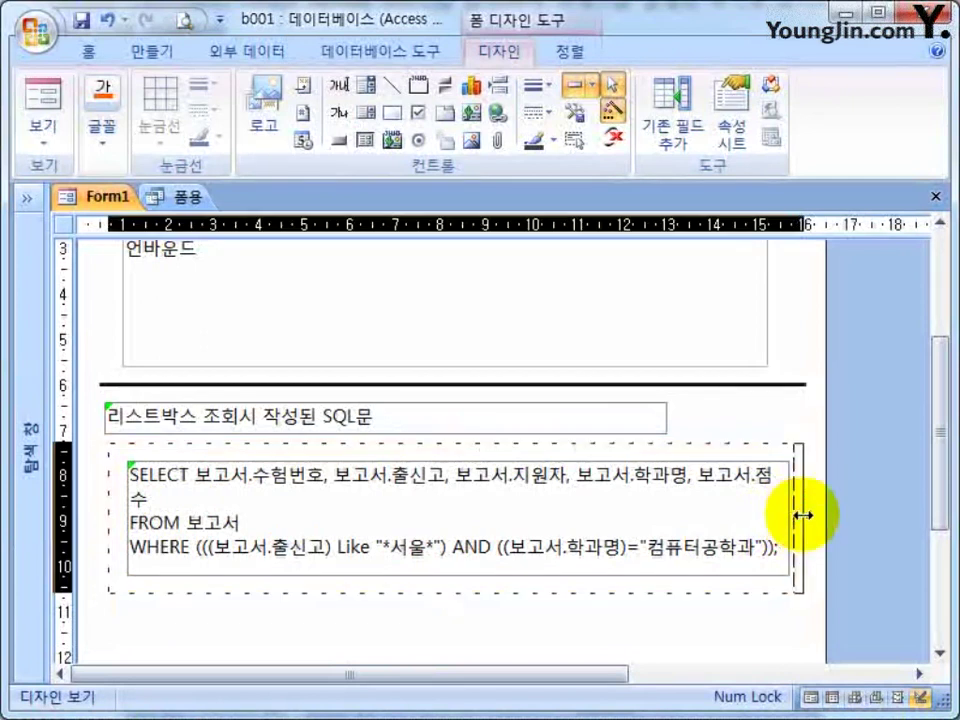
# Edit the SQL label text and widen it so 점수 fits on the first line.
pyautogui.click(750, 480)
pyautogui.click(183, 503)
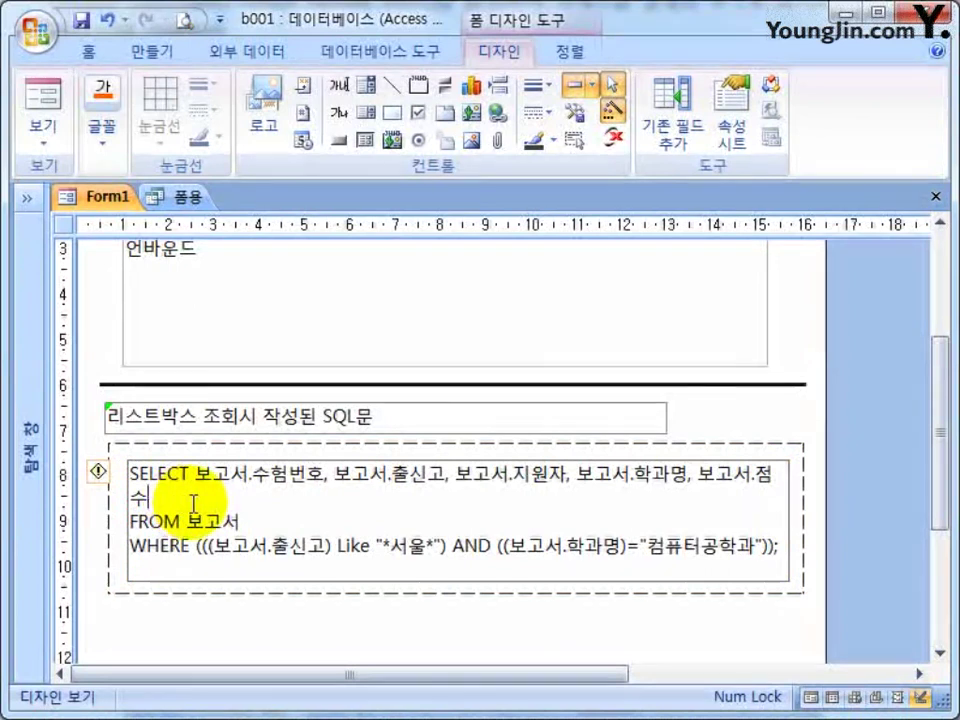
pyautogui.click(142, 607)
pyautogui.click(120, 515)
pyautogui.moveTo(124, 519); pyautogui.dragTo(118, 517)
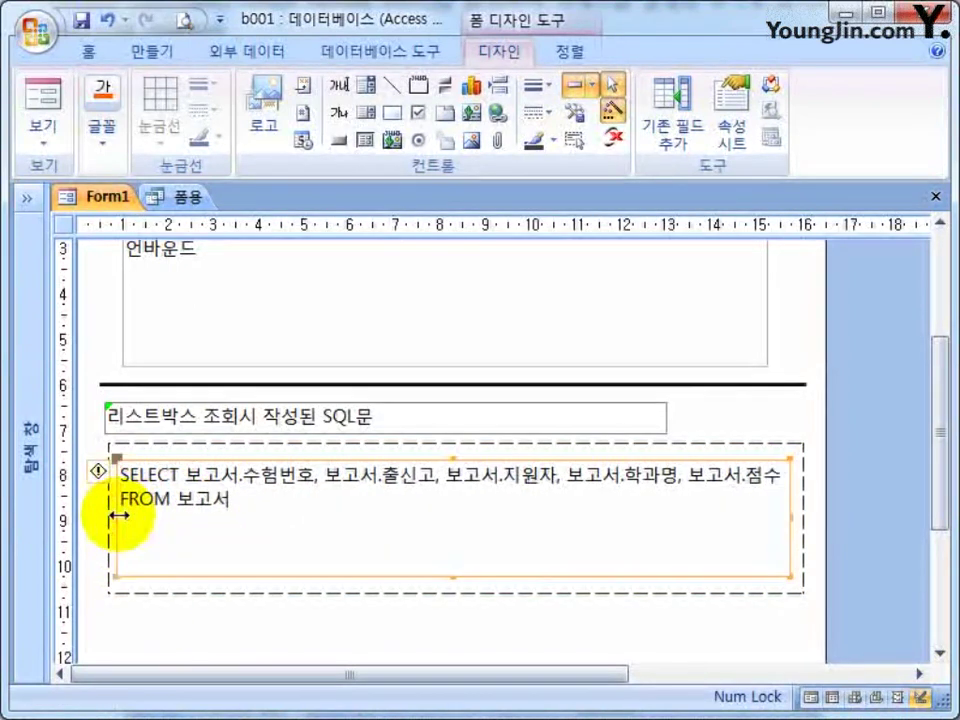
pyautogui.click(364, 643)
pyautogui.click(156, 505)
pyautogui.click(152, 503)
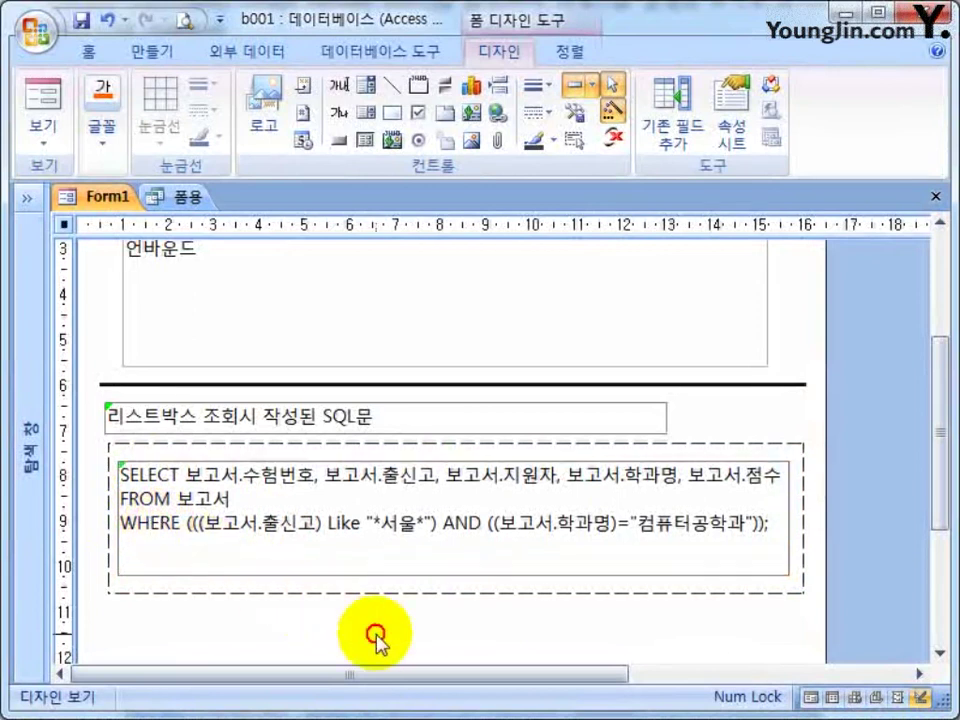
pyautogui.scroll(-2, 336, 621)
pyautogui.click(481, 589)
# Shorten the detail area to about ruler 11 and touch up the WHERE line of the SQL text.
pyautogui.moveTo(481, 589); pyautogui.dragTo(481, 532)
pyautogui.scroll(2, 486, 600)
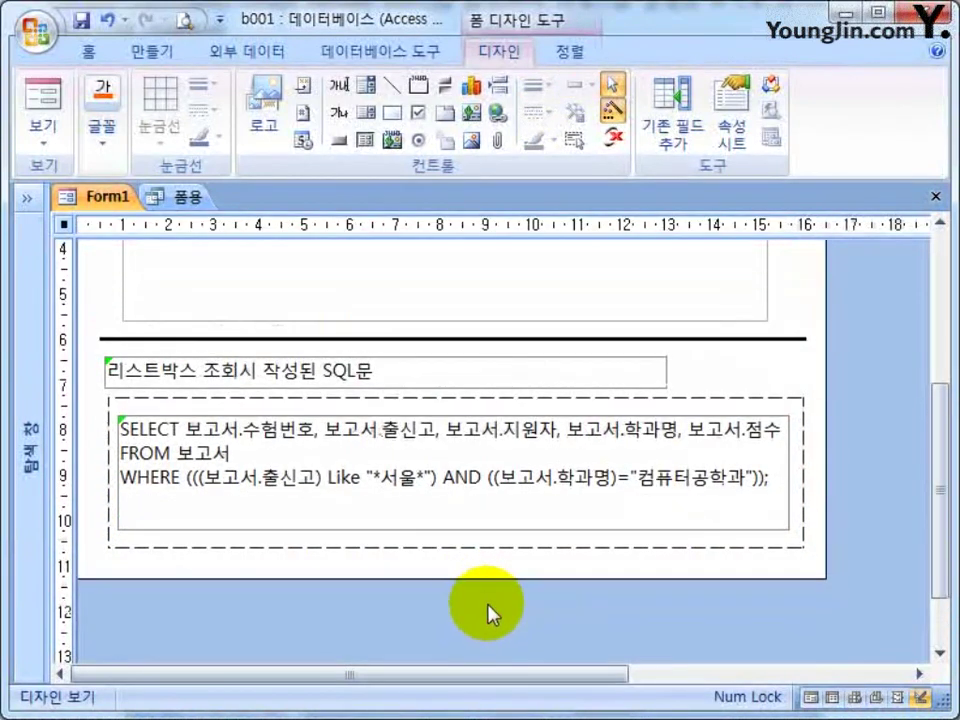
pyautogui.click(240, 520)
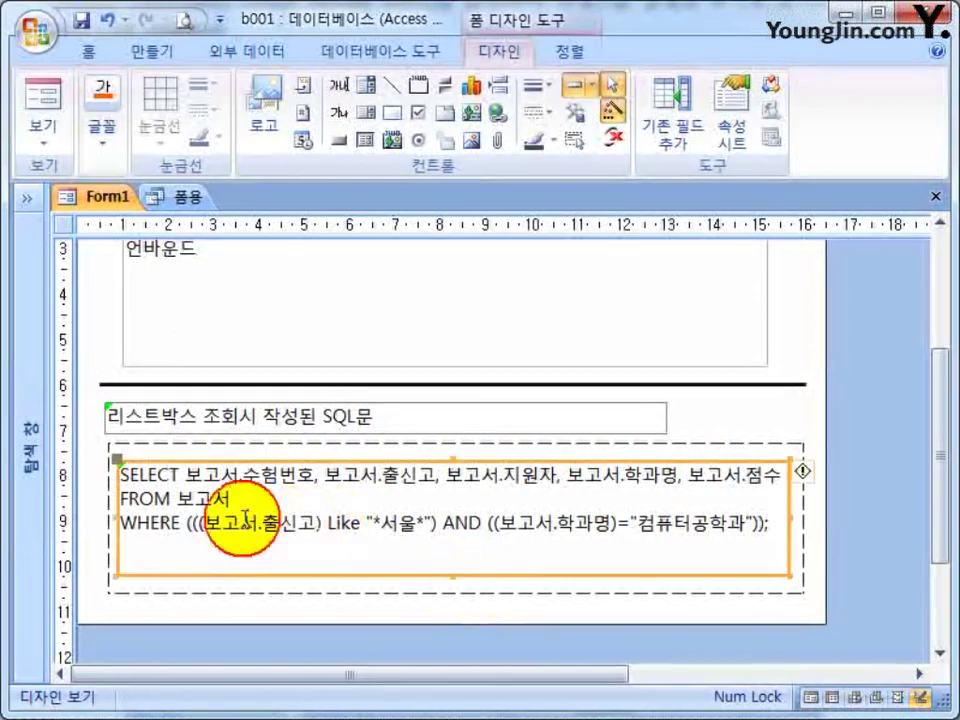
pyautogui.click(836, 525)
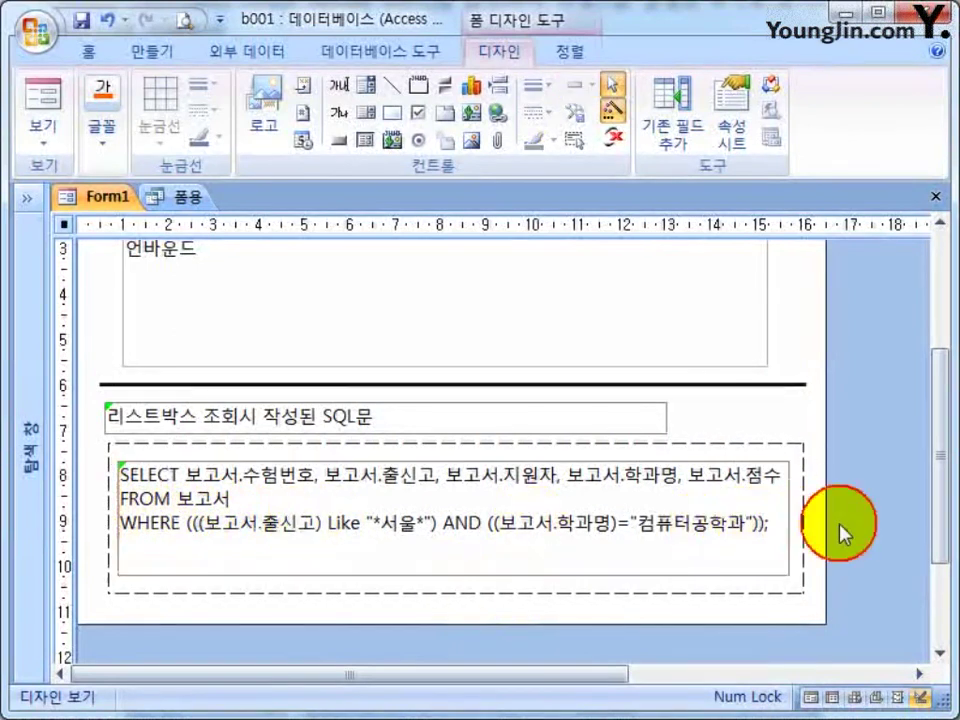
pyautogui.click(205, 523)
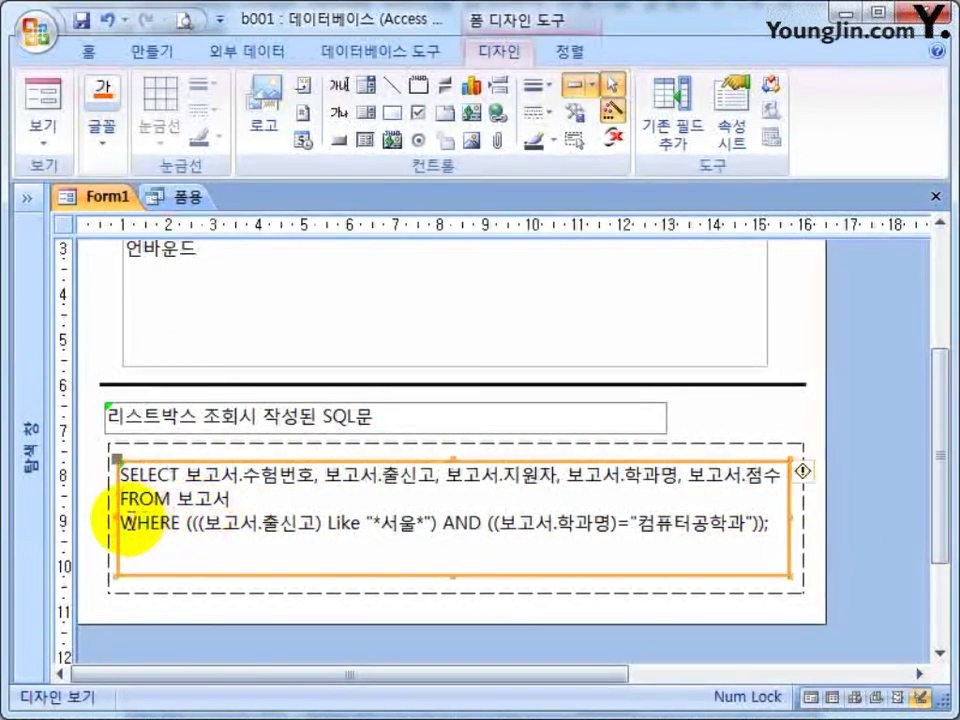
pyautogui.moveTo(118, 520); pyautogui.dragTo(775, 531)
pyautogui.click(611, 540)
pyautogui.click(553, 521)
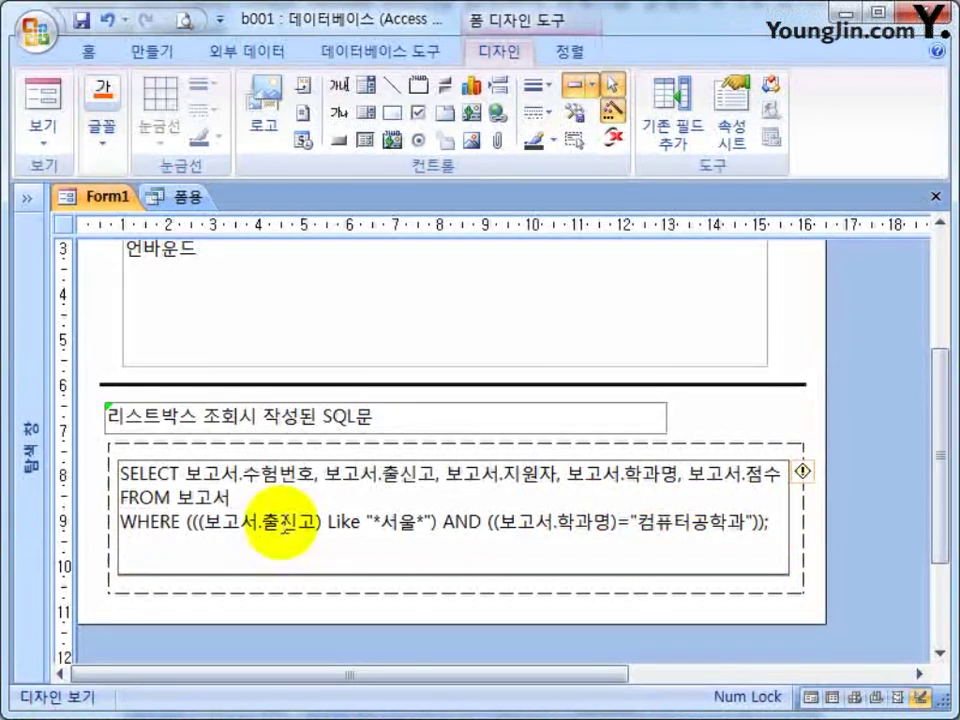
pyautogui.click(420, 608)
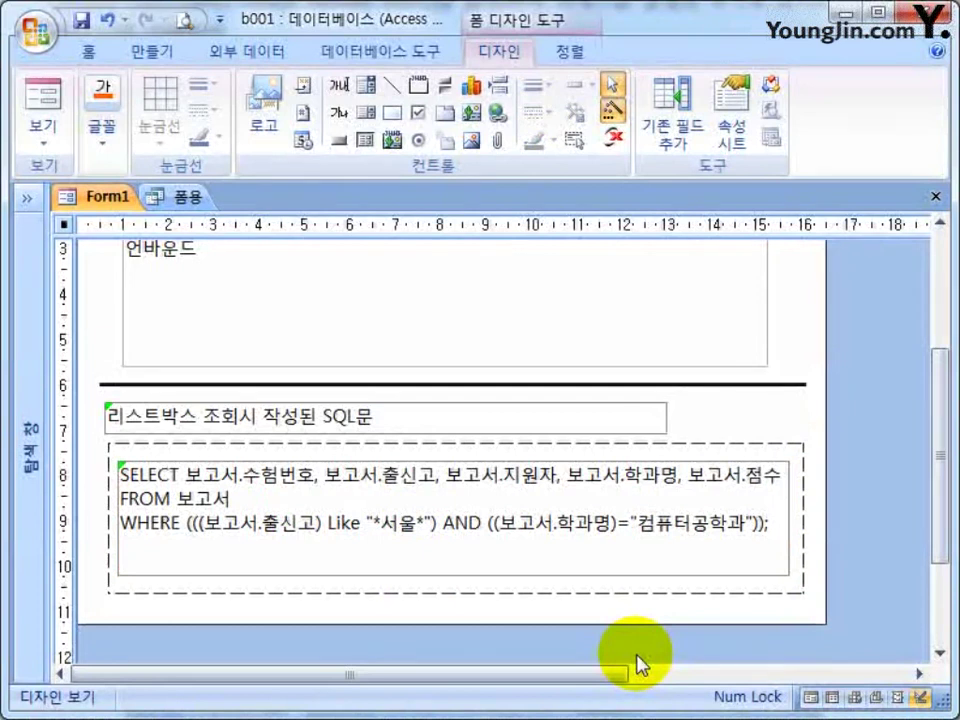
pyautogui.scroll(3, 780, 416)
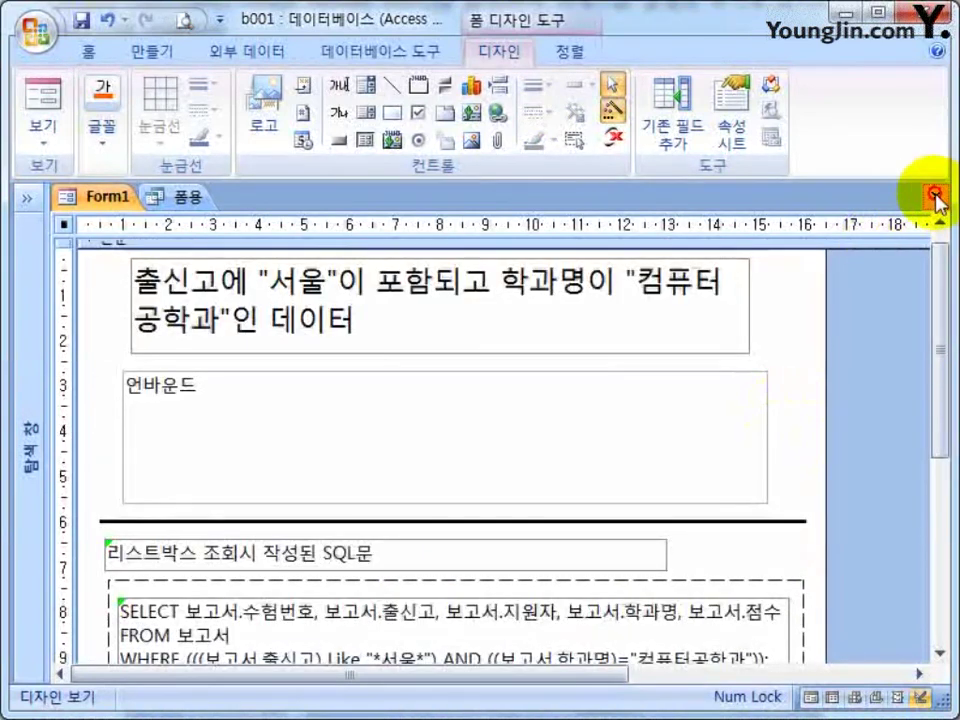
# Save and close Form1's design, close the 폼용 query, and open Form1 in Form view.
pyautogui.click(936, 196)
pyautogui.click(367, 455)
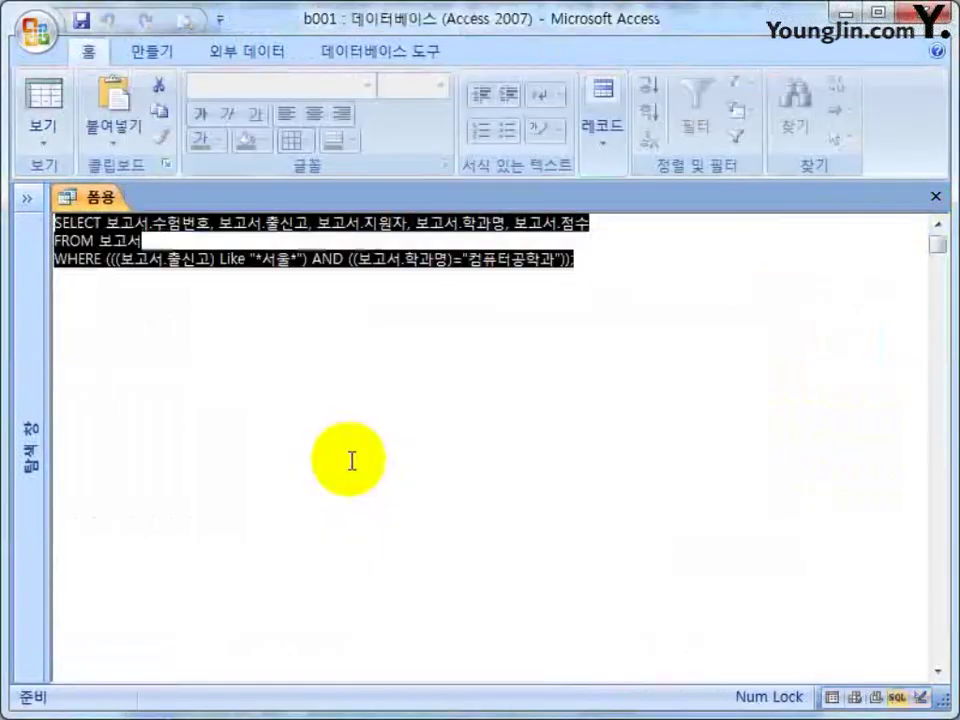
pyautogui.click(936, 196)
pyautogui.click(27, 197)
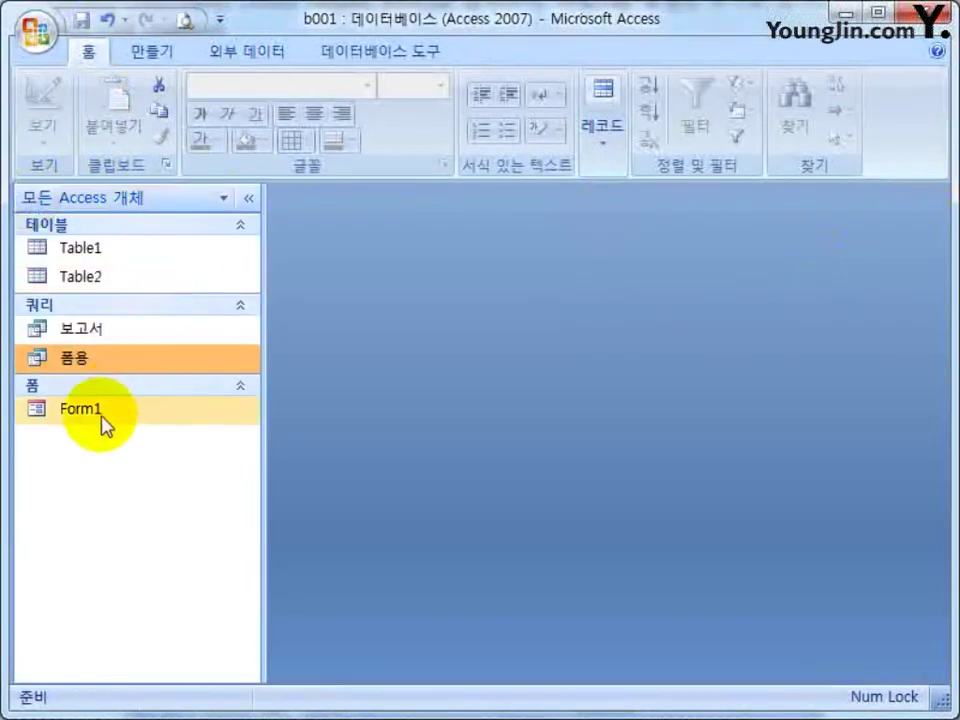
pyautogui.doubleClick(97, 410)
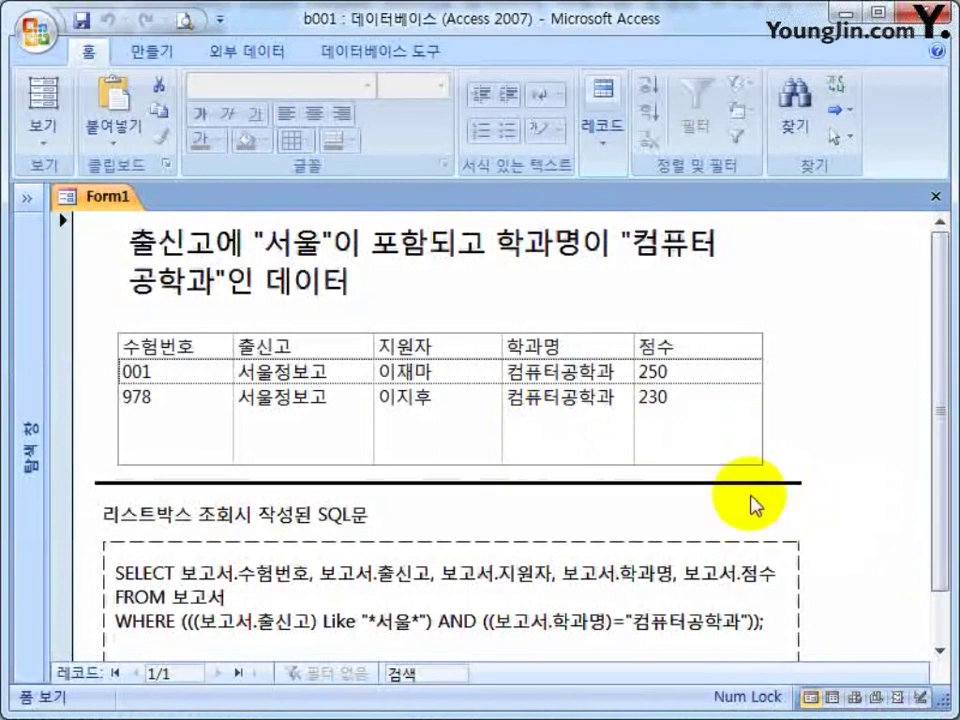
pyautogui.moveTo(940, 432); pyautogui.dragTo(722, 362)
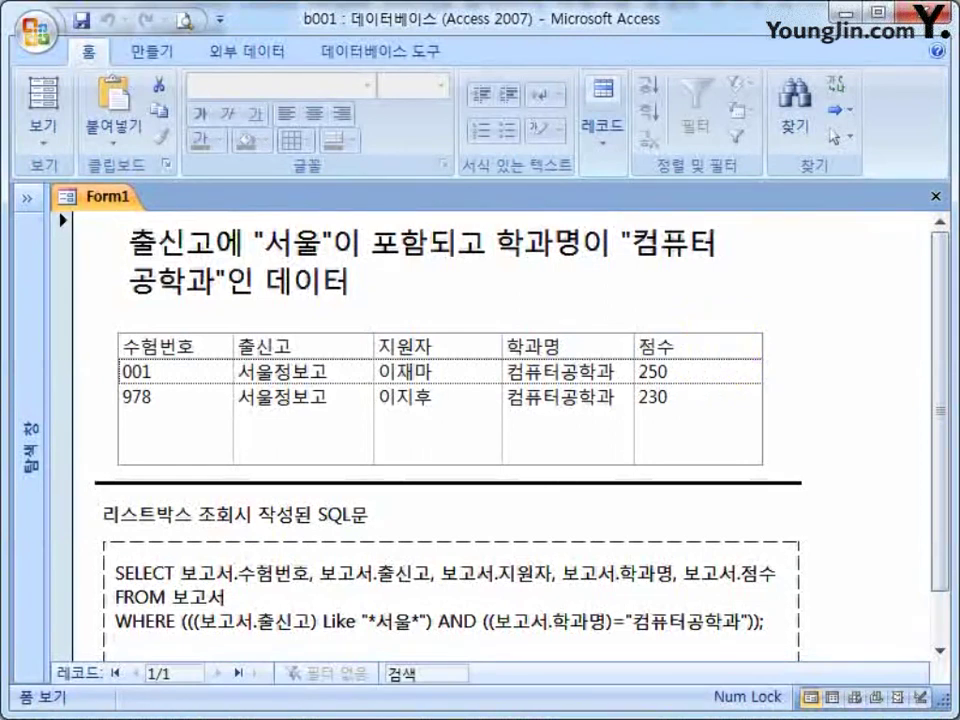
pyautogui.click(220, 18)
# Re-add Print Preview to the Quick Access Toolbar and preview Form1.
pyautogui.click(225, 215)
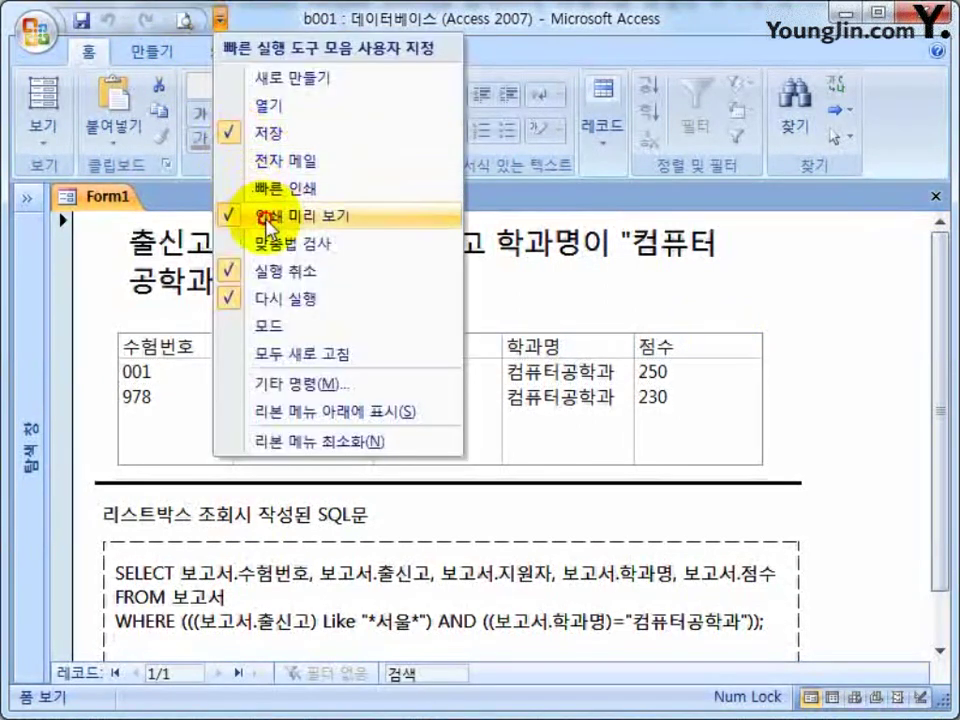
pyautogui.click(193, 18)
pyautogui.click(274, 214)
pyautogui.click(183, 18)
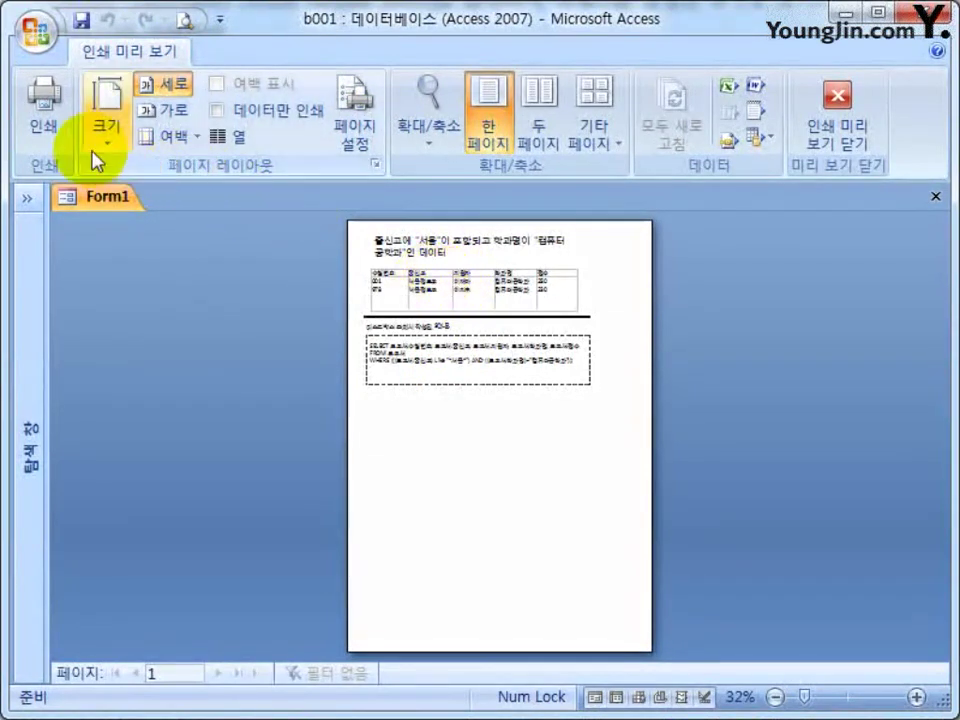
# In Page Setup, set the top margin to 60 and the left margin to 25.
pyautogui.click(352, 112)
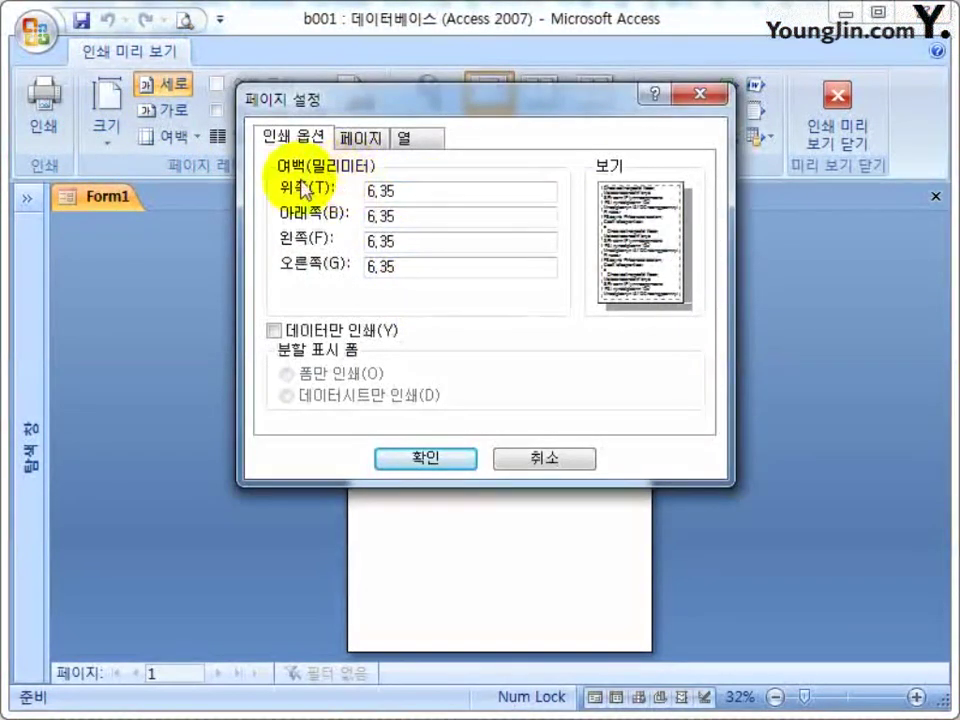
pyautogui.click(418, 197)
pyautogui.moveTo(418, 197); pyautogui.dragTo(197, 210)
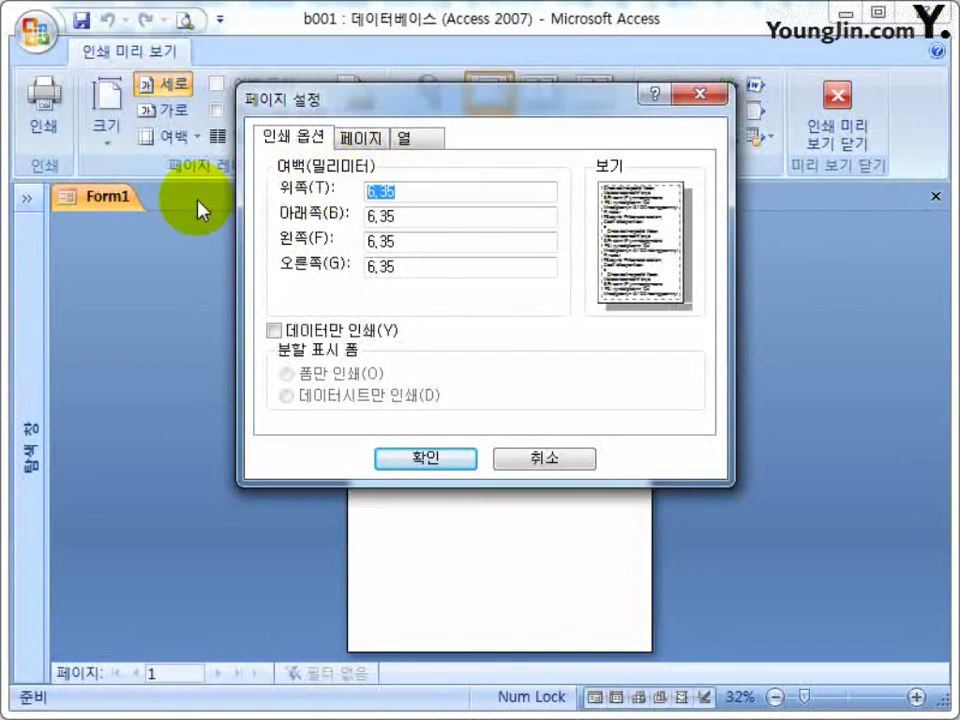
pyautogui.write('60')
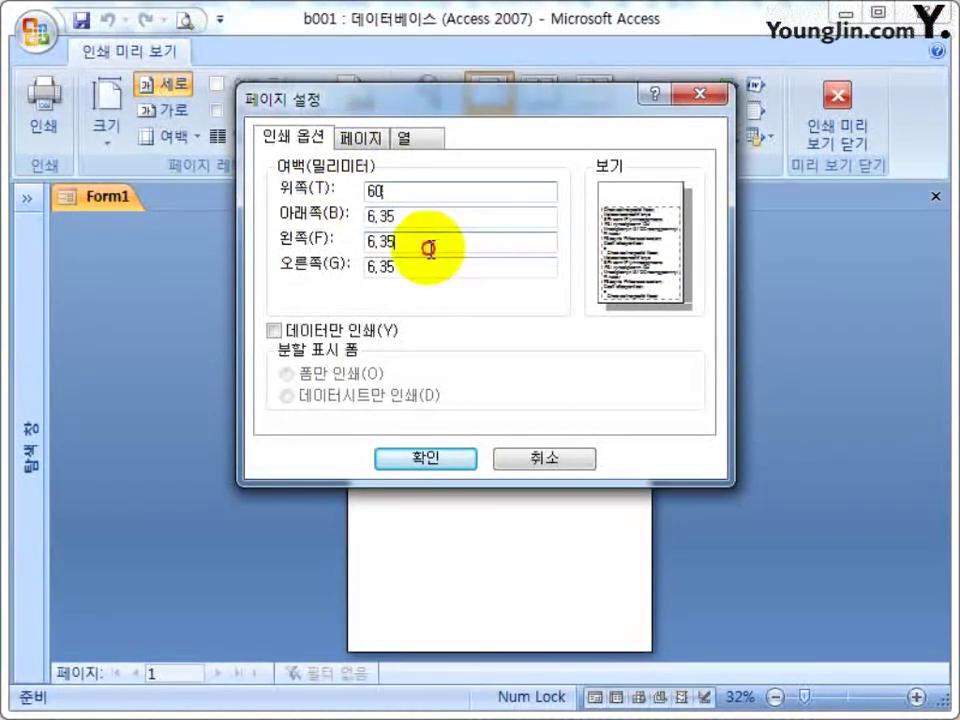
pyautogui.moveTo(443, 249); pyautogui.dragTo(145, 258)
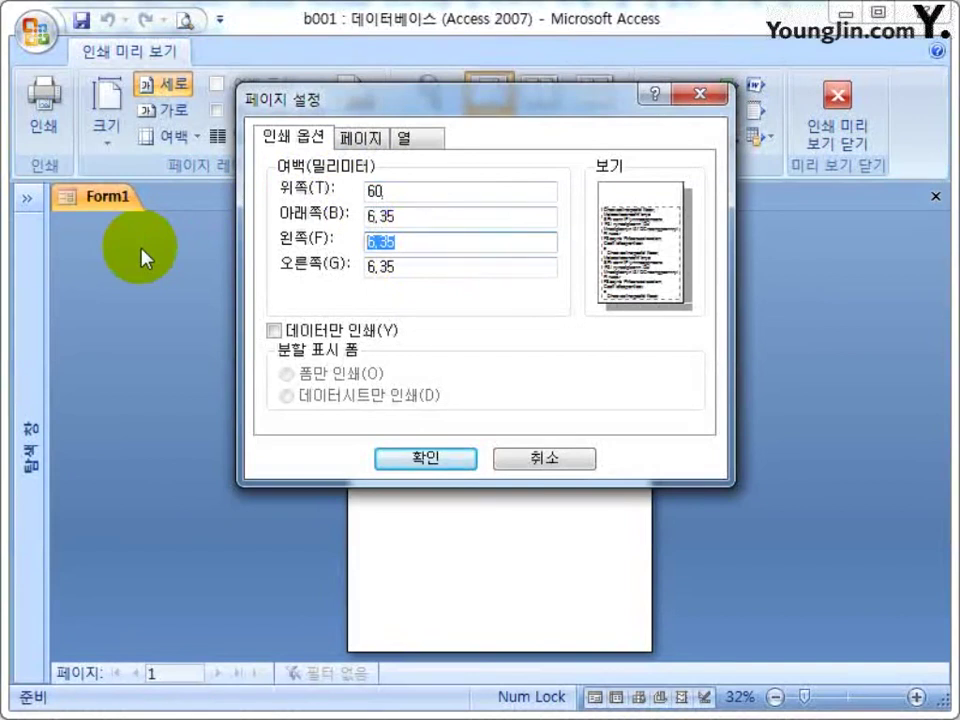
pyautogui.write('25')
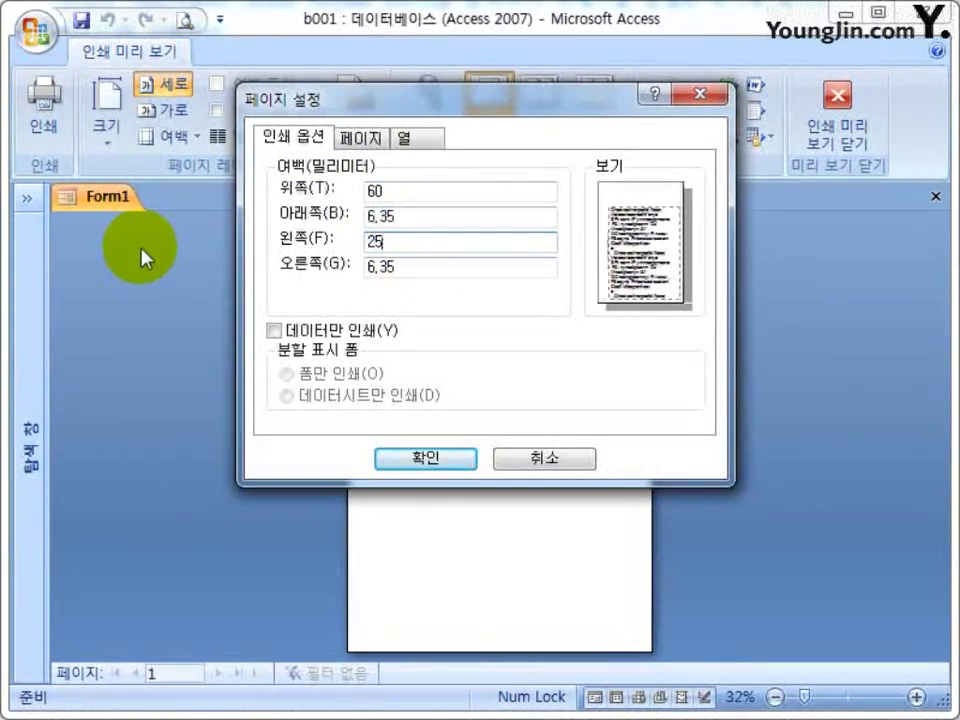
pyautogui.press('Return')
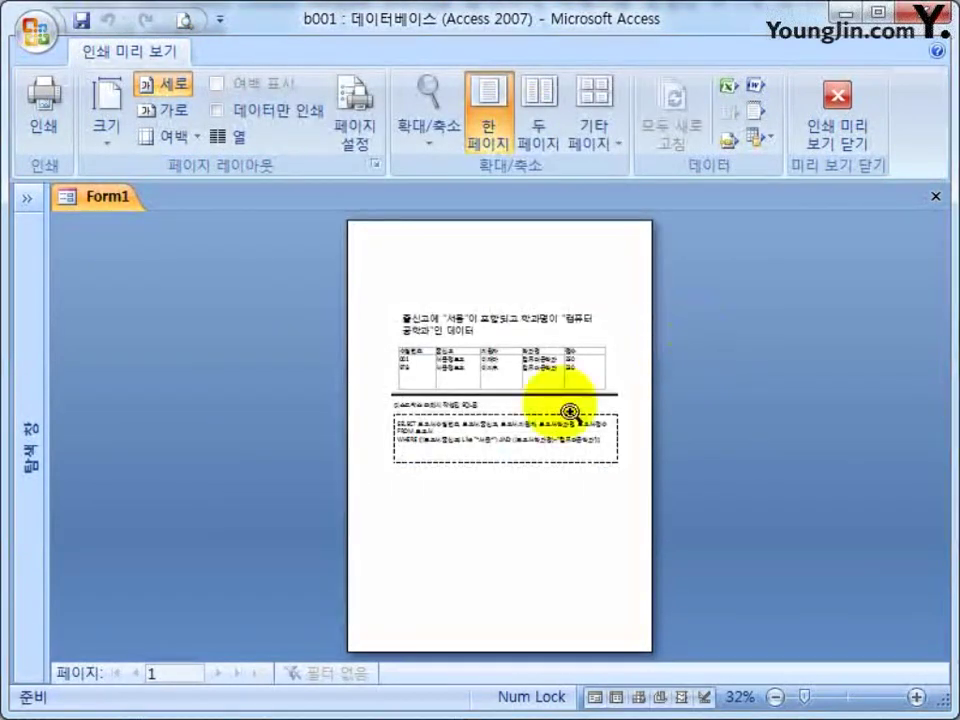
pyautogui.click(455, 400)
pyautogui.click(476, 411)
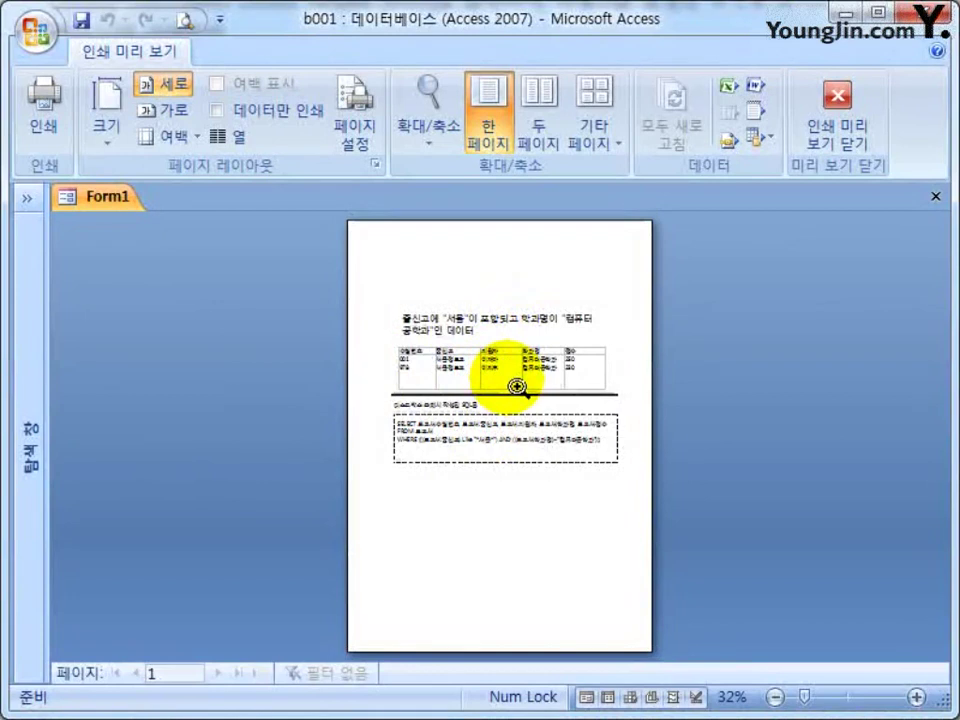
# Change the left page margin to 20 mm.
pyautogui.click(366, 140)
pyautogui.doubleClick(426, 216)
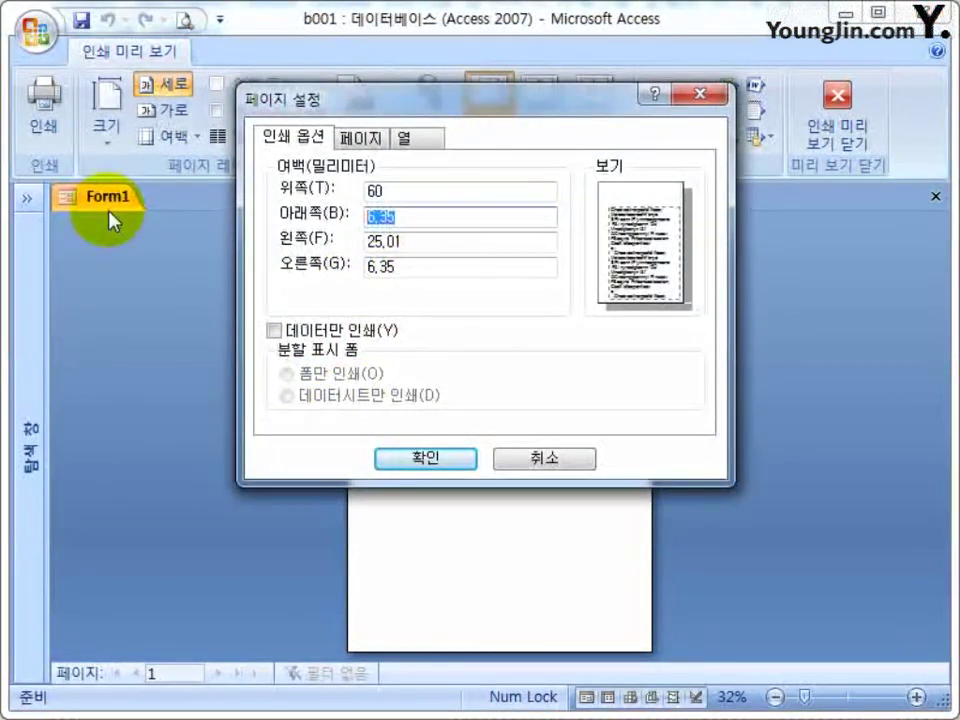
pyautogui.press('Tab')
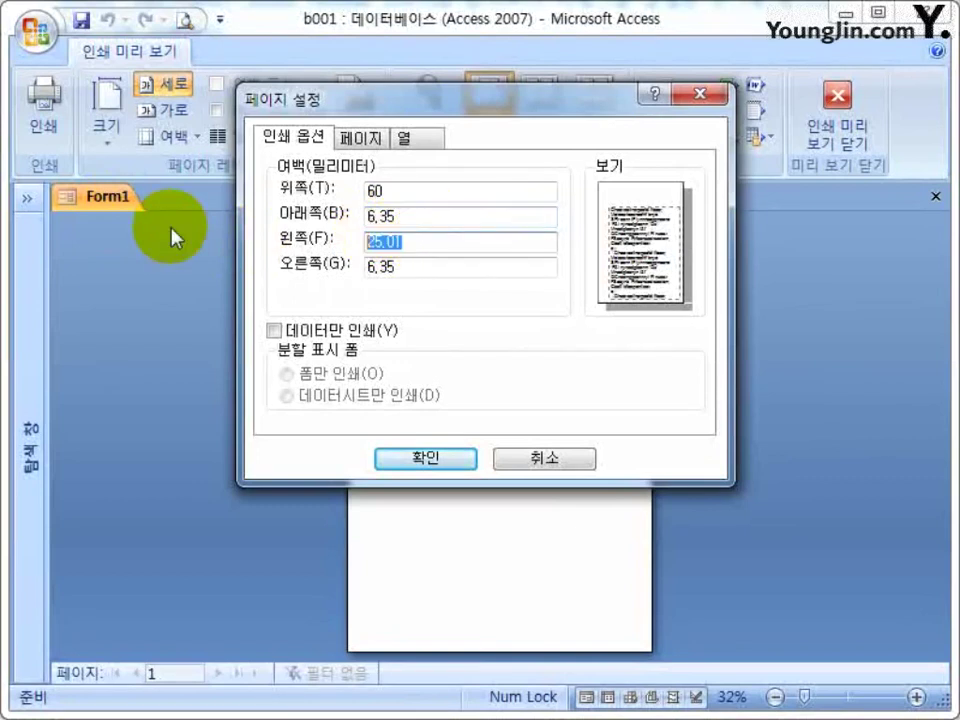
pyautogui.write('20')
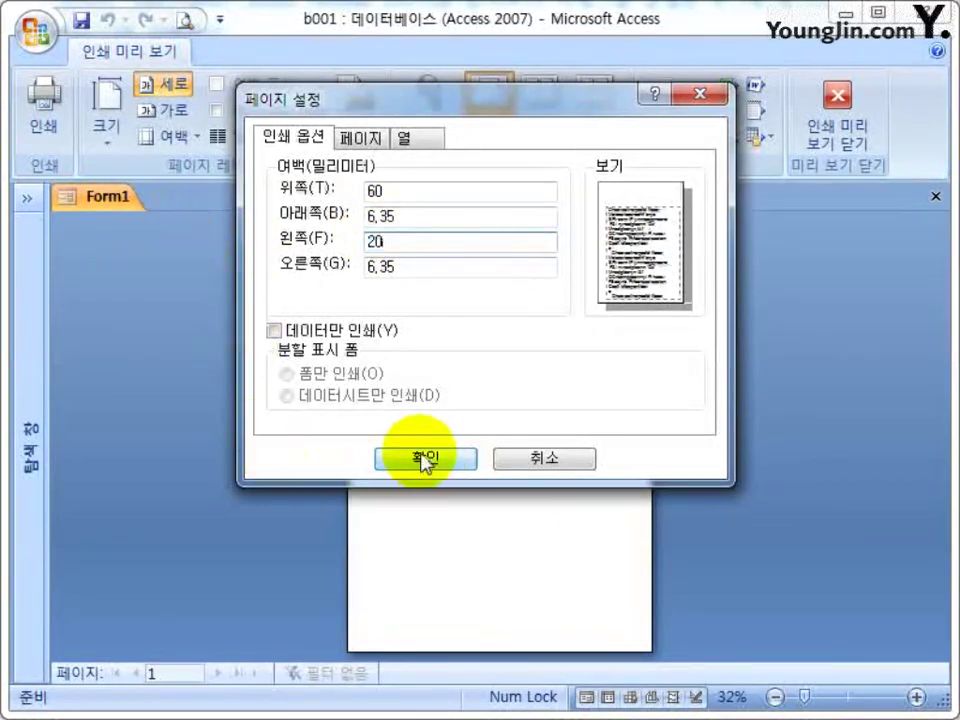
pyautogui.click(425, 460)
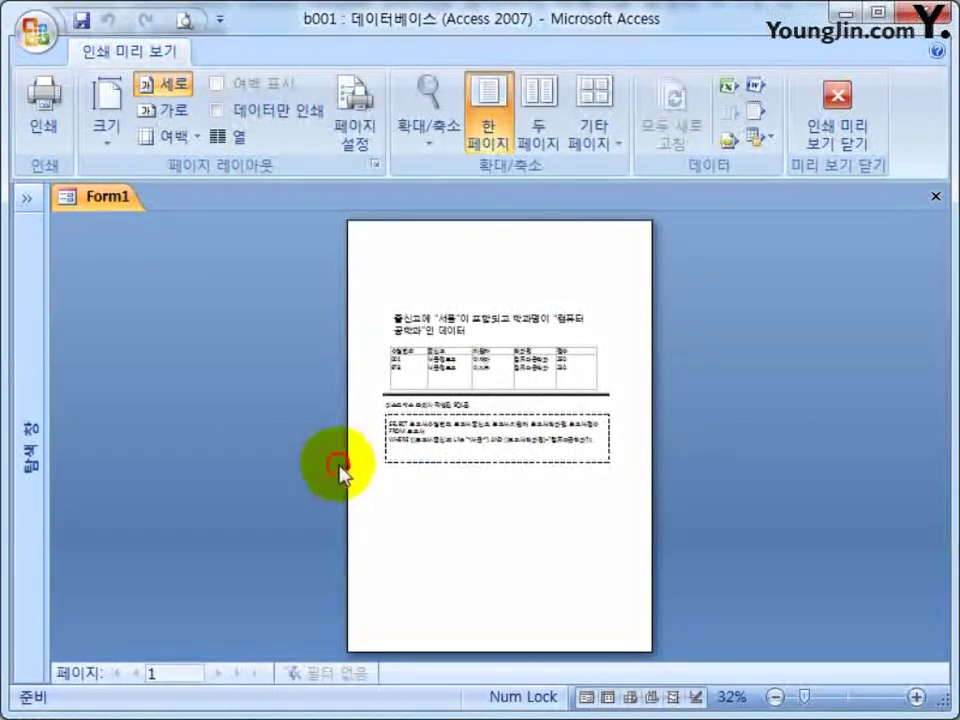
# Change the top page margin from 60 to 20 mm.
pyautogui.click(400, 410)
pyautogui.scroll(2, 600, 450)
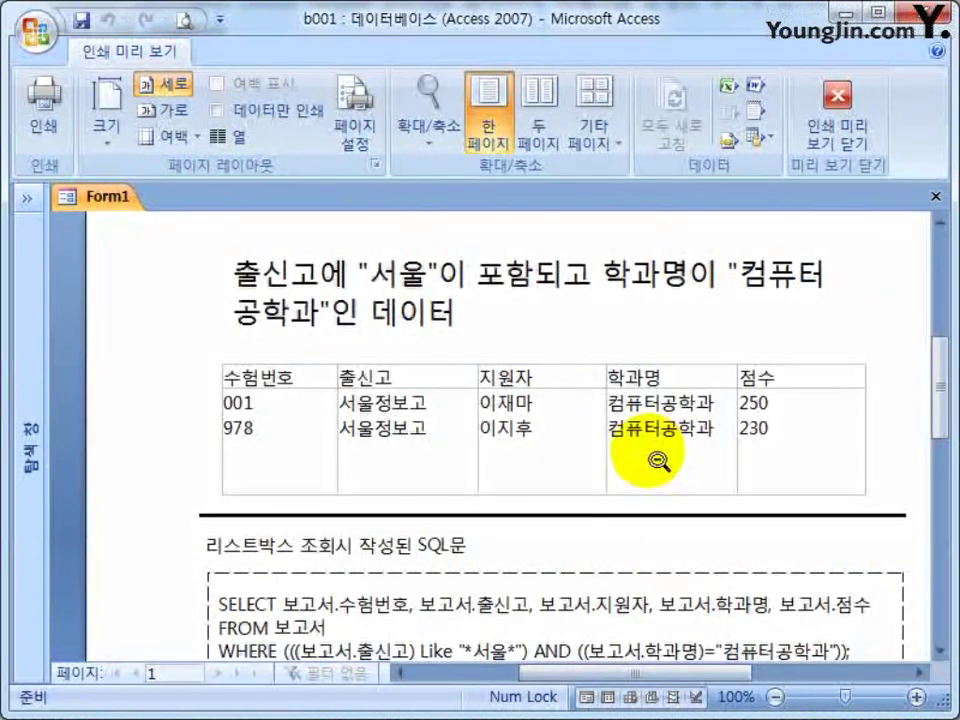
pyautogui.scroll(2, 439, 396)
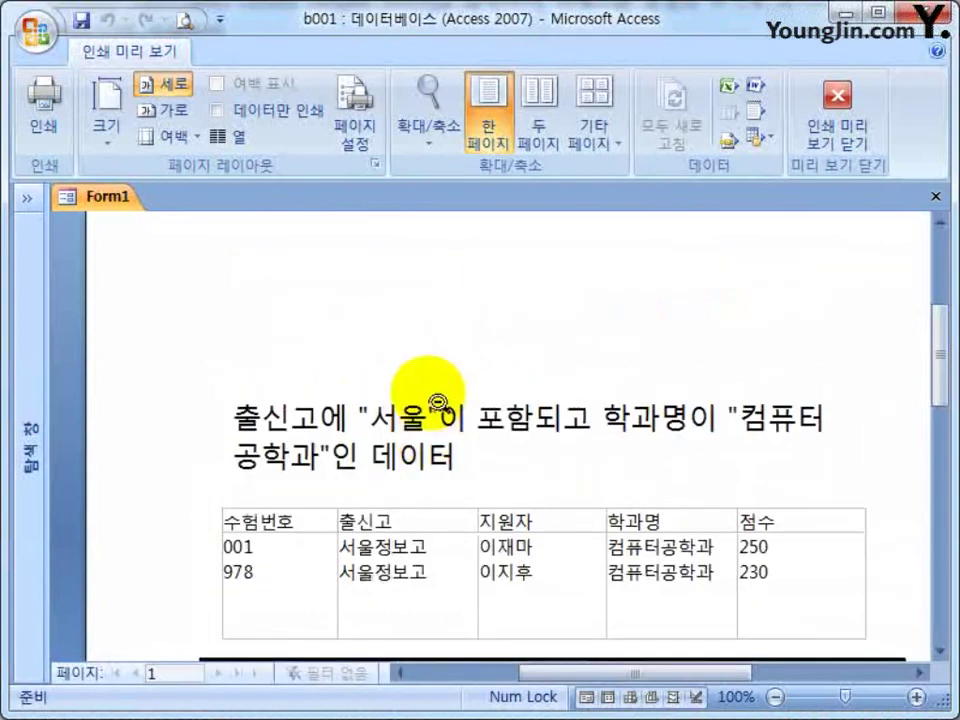
pyautogui.click(352, 108)
pyautogui.moveTo(421, 195); pyautogui.dragTo(259, 205)
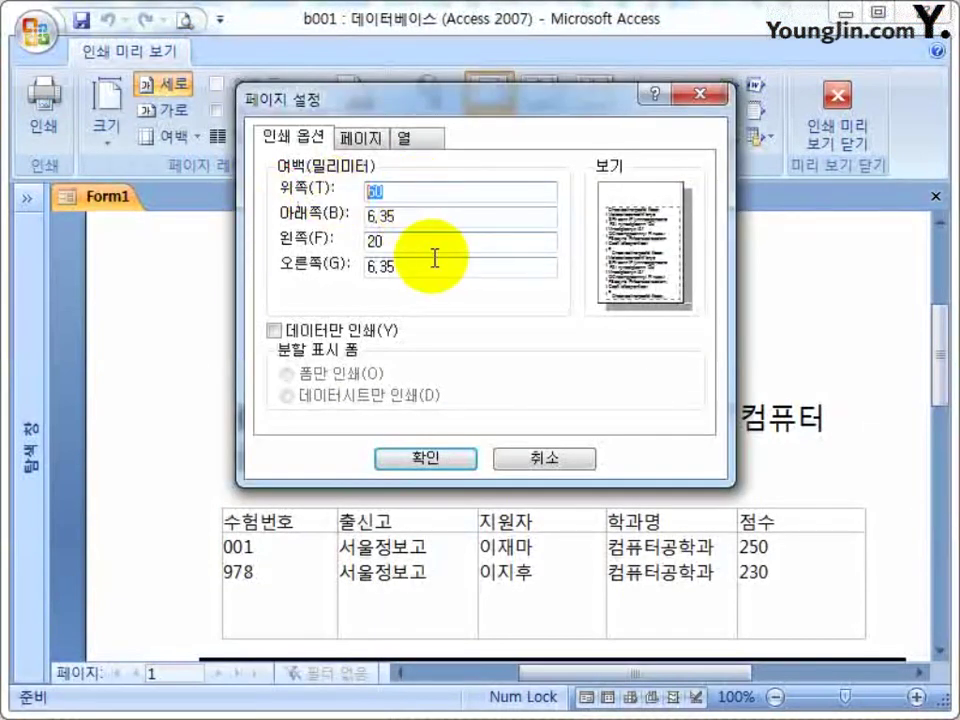
pyautogui.write('20')
pyautogui.click(405, 458)
pyautogui.click(520, 328)
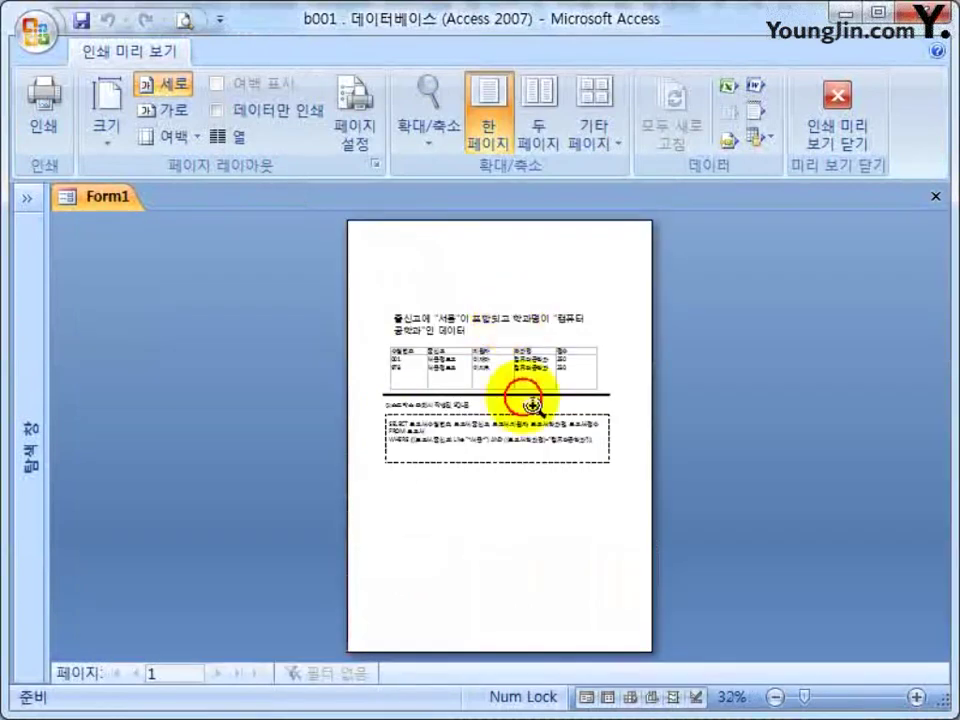
# Check the previewed page, then close Form1's print preview.
pyautogui.click(515, 320)
pyautogui.scroll(3, 330, 327)
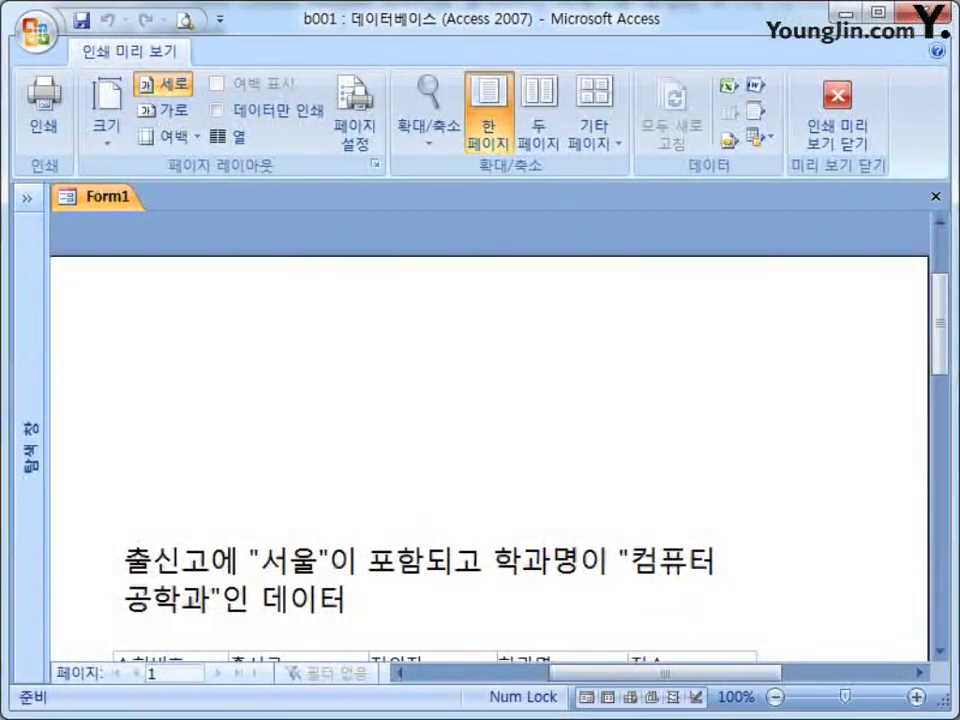
pyautogui.click(846, 140)
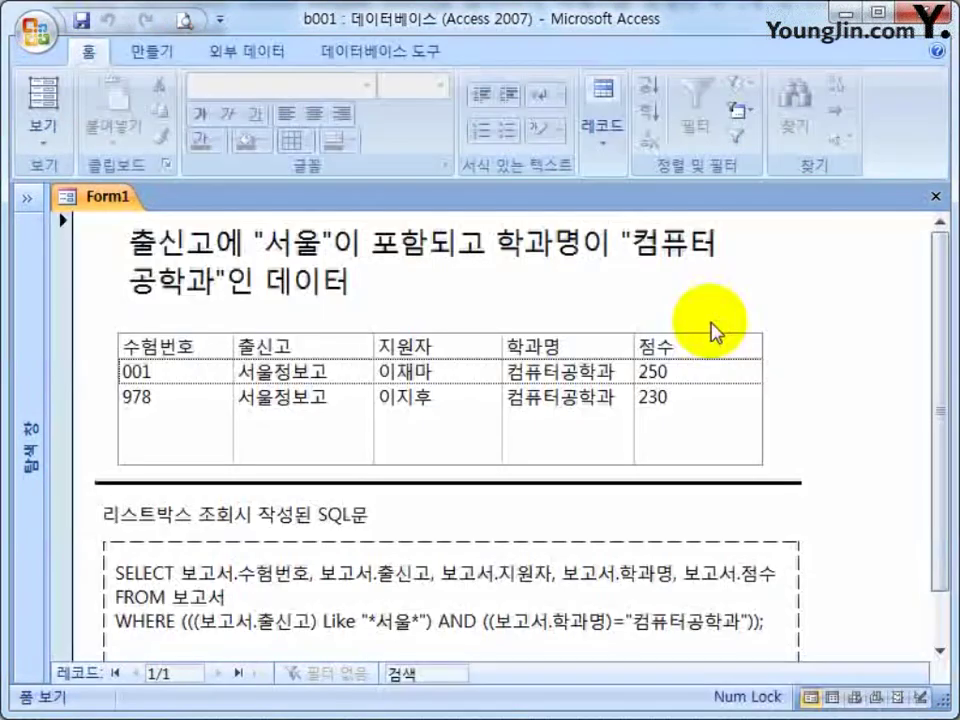
# Close Form1, show the Navigation Pane, and launch 보고서 마법사 from the 만들기 tab.
pyautogui.click(936, 196)
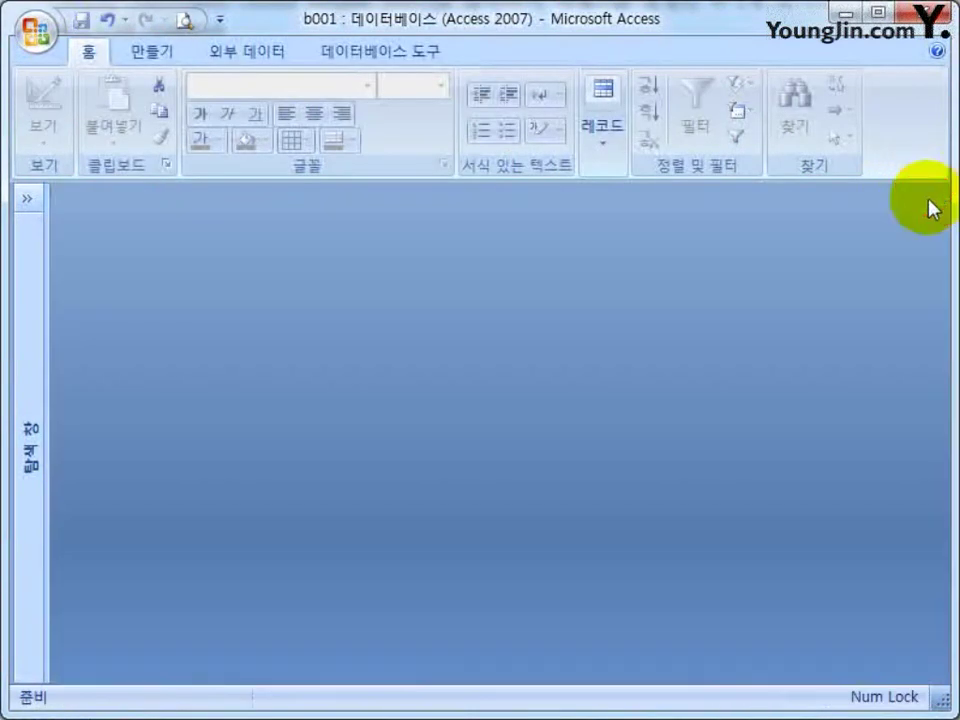
pyautogui.click(27, 199)
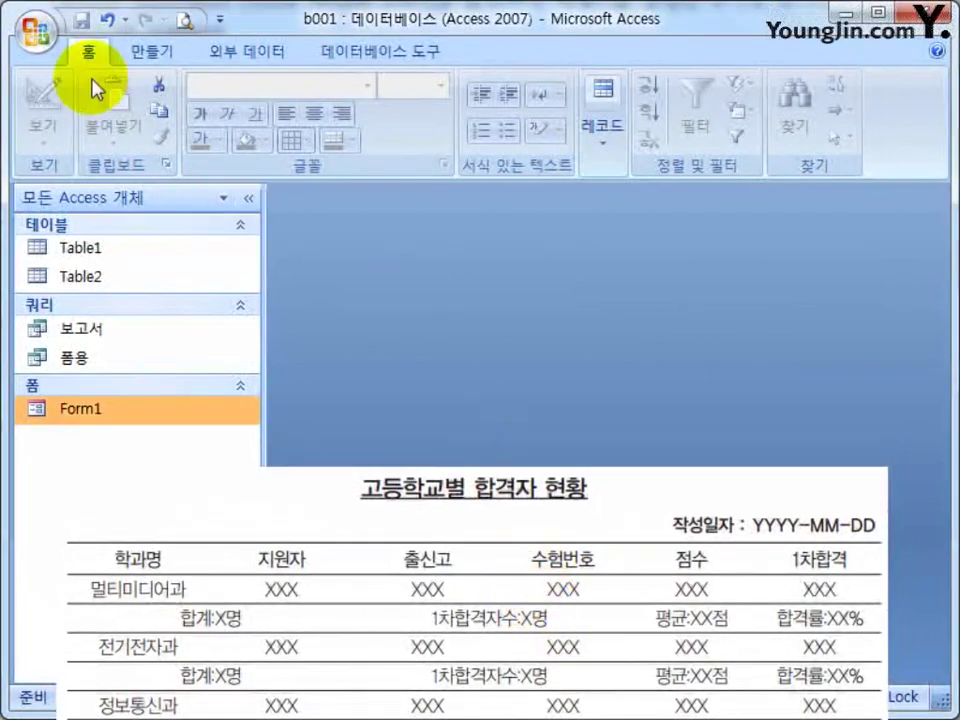
pyautogui.click(155, 52)
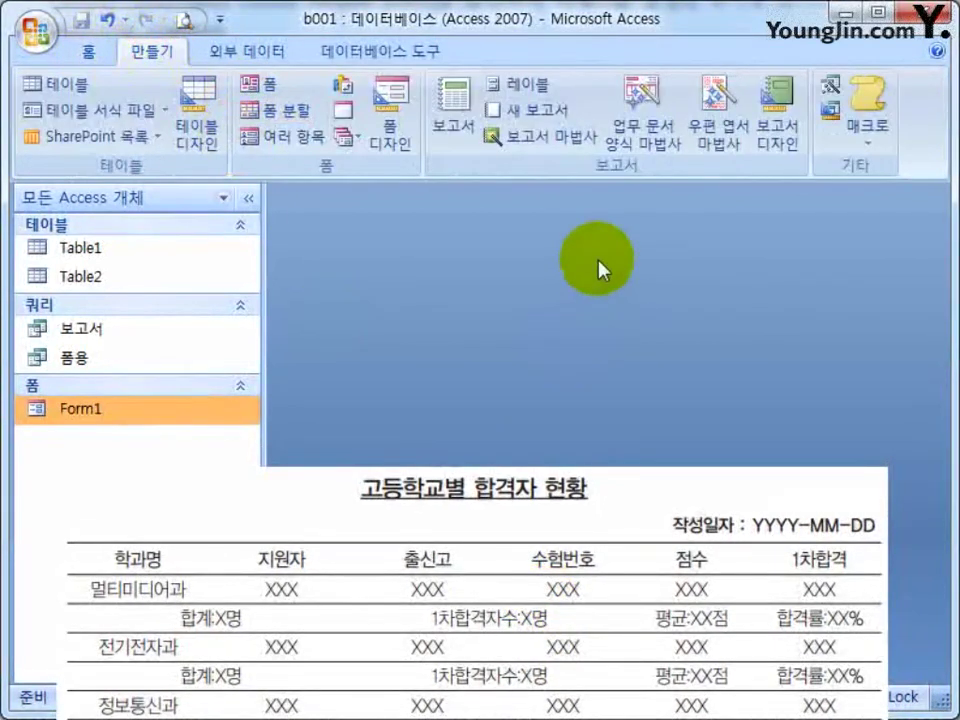
pyautogui.click(538, 160)
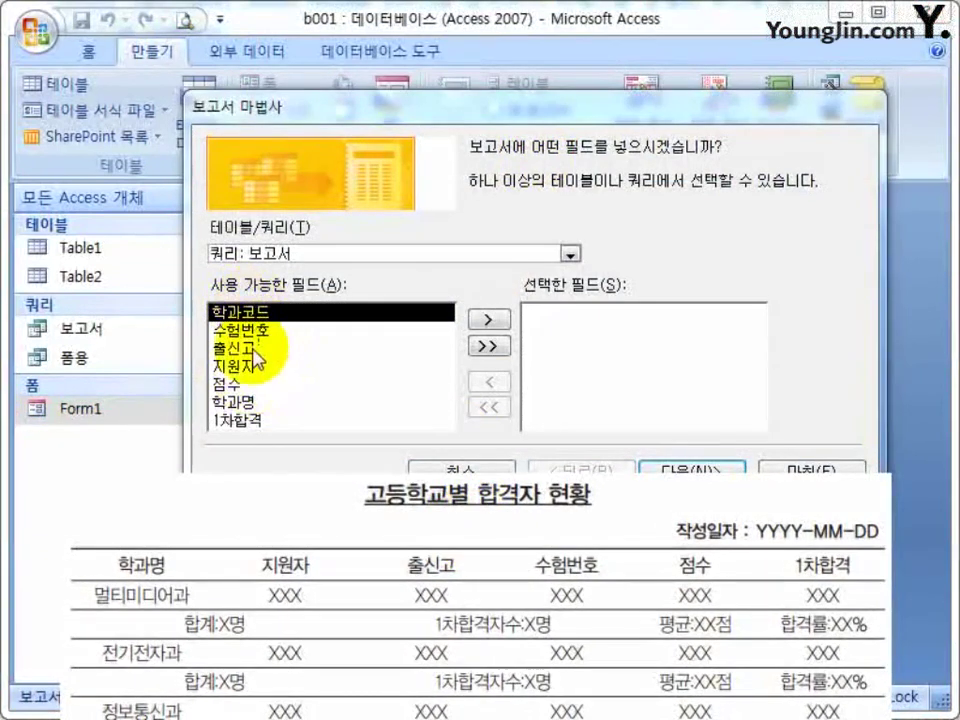
# Add 학과명, 지원자, 출신고, 수험번호, 점수 and 1차합격 as report fields and go to grouping.
pyautogui.doubleClick(250, 410)
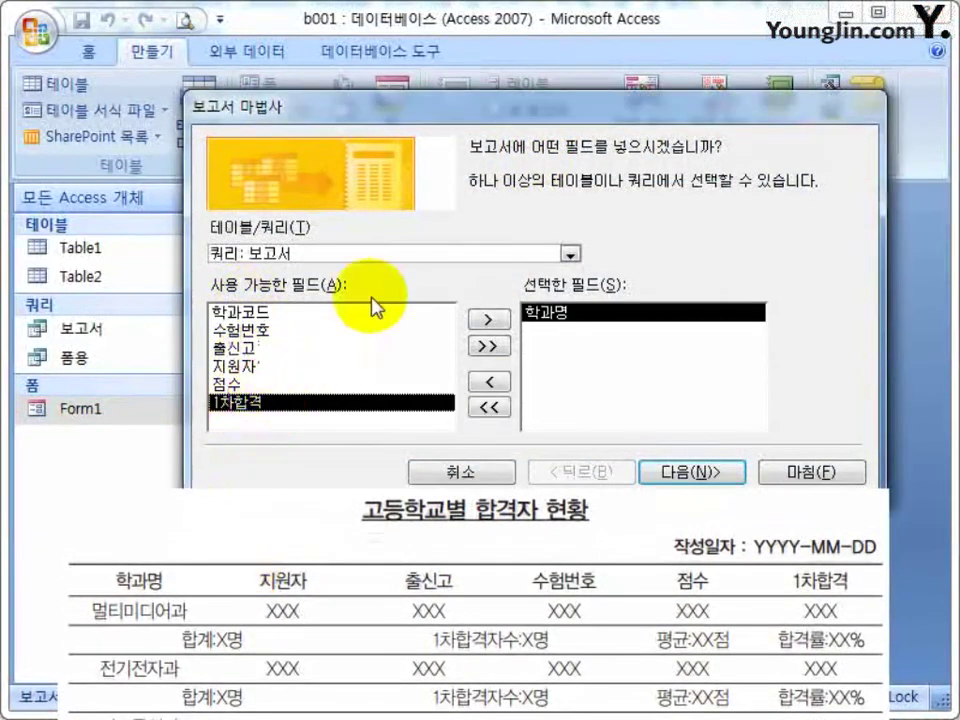
pyautogui.click(570, 253)
pyautogui.click(572, 254)
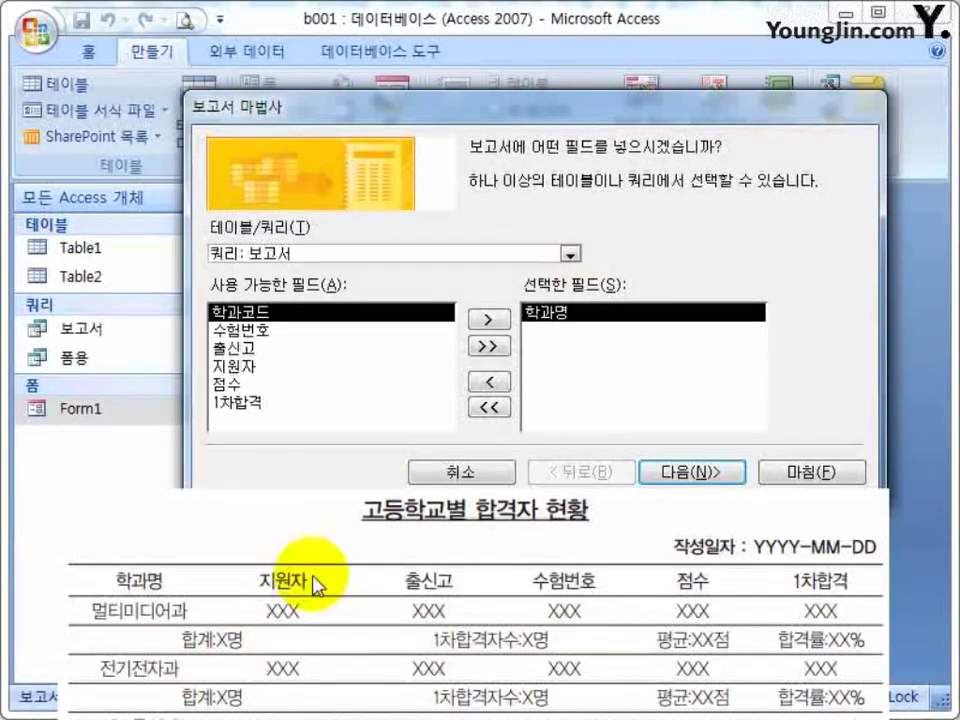
pyautogui.doubleClick(246, 366)
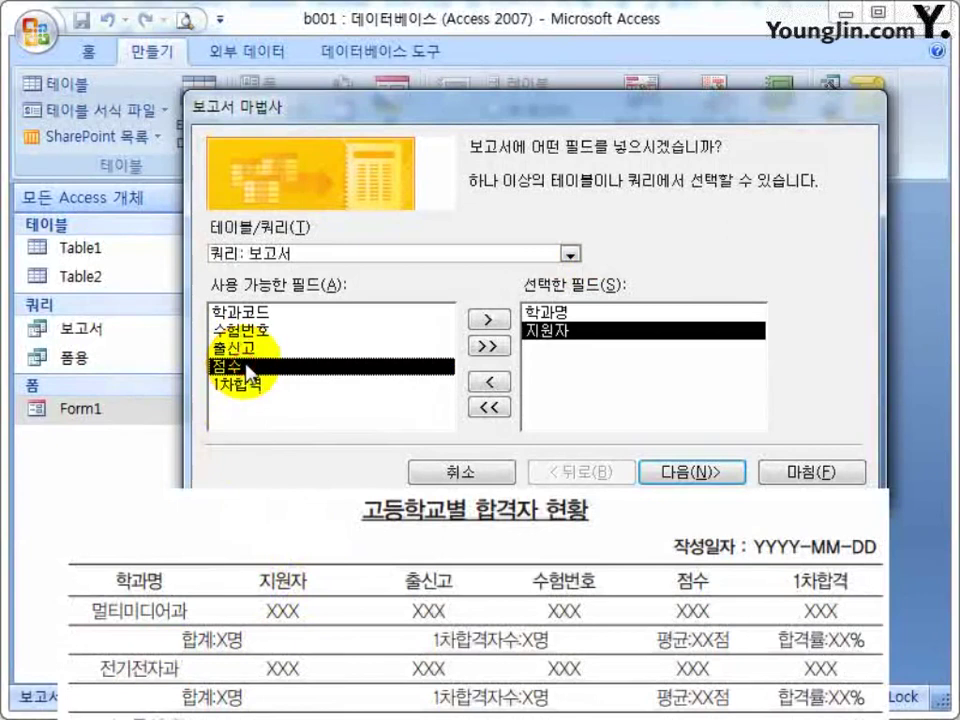
pyautogui.doubleClick(240, 348)
pyautogui.doubleClick(246, 330)
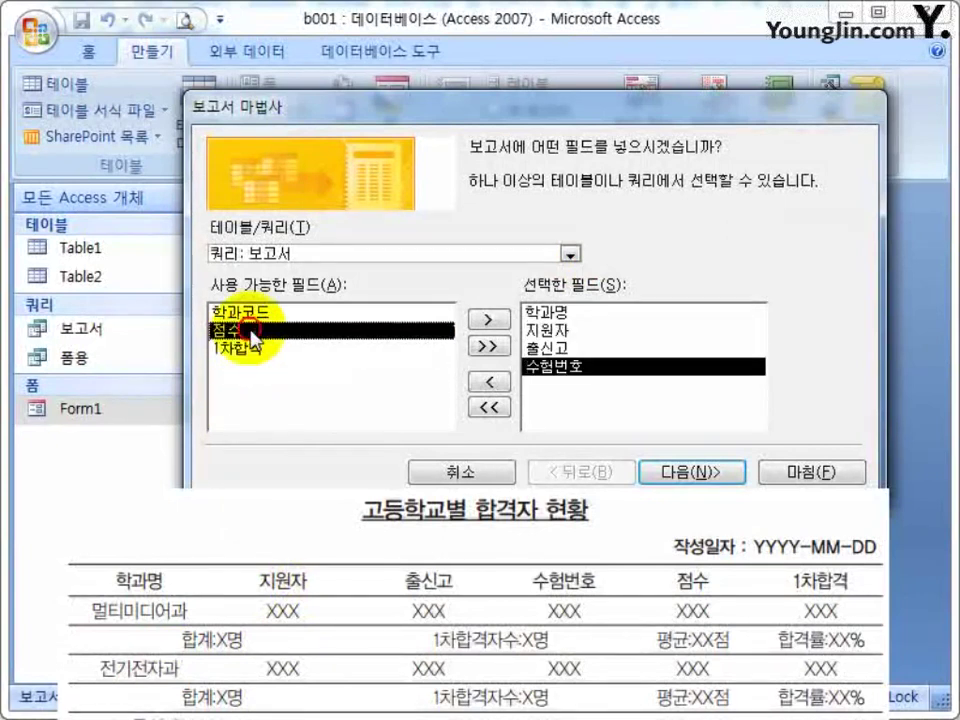
pyautogui.doubleClick(250, 332)
pyautogui.doubleClick(250, 332)
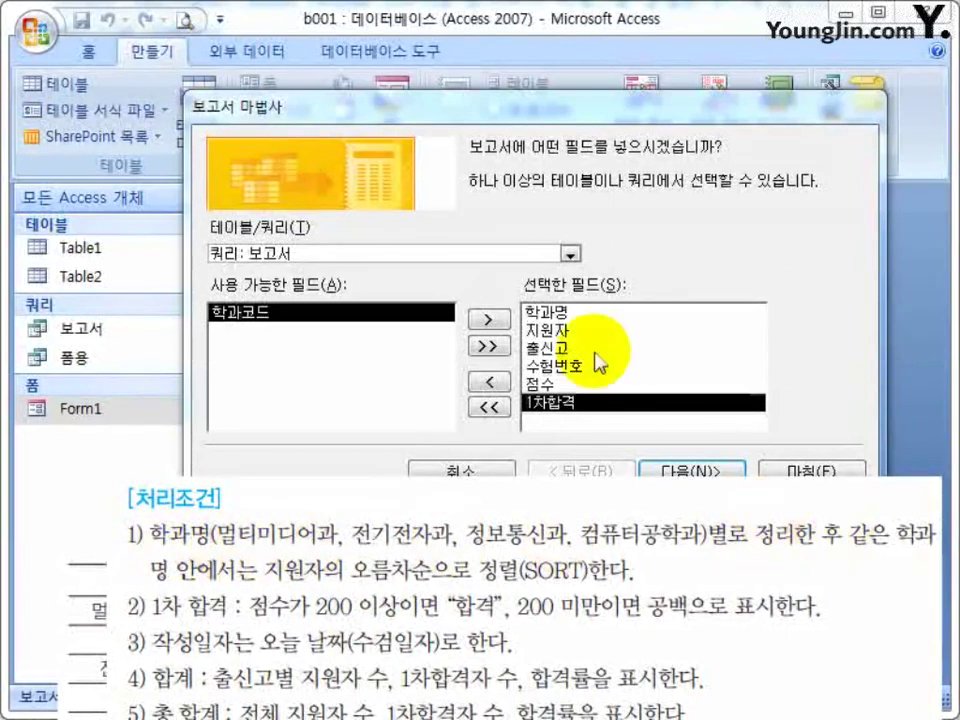
pyautogui.click(580, 313)
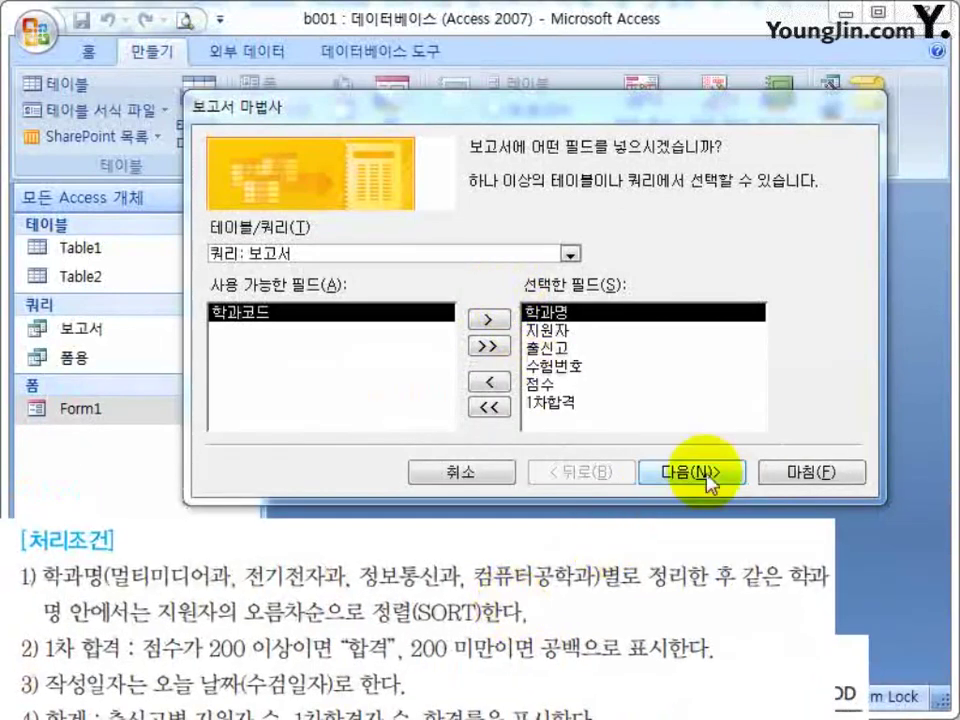
pyautogui.click(705, 474)
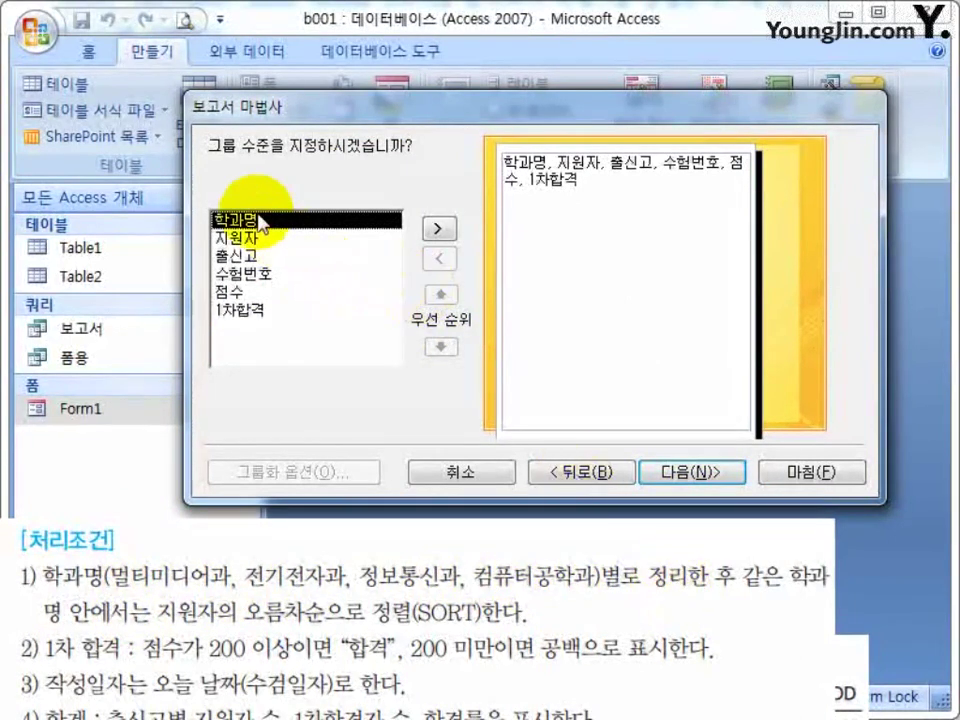
# Group the report by 학과명 and sort its detail records by 지원자 in ascending order.
pyautogui.click(437, 228)
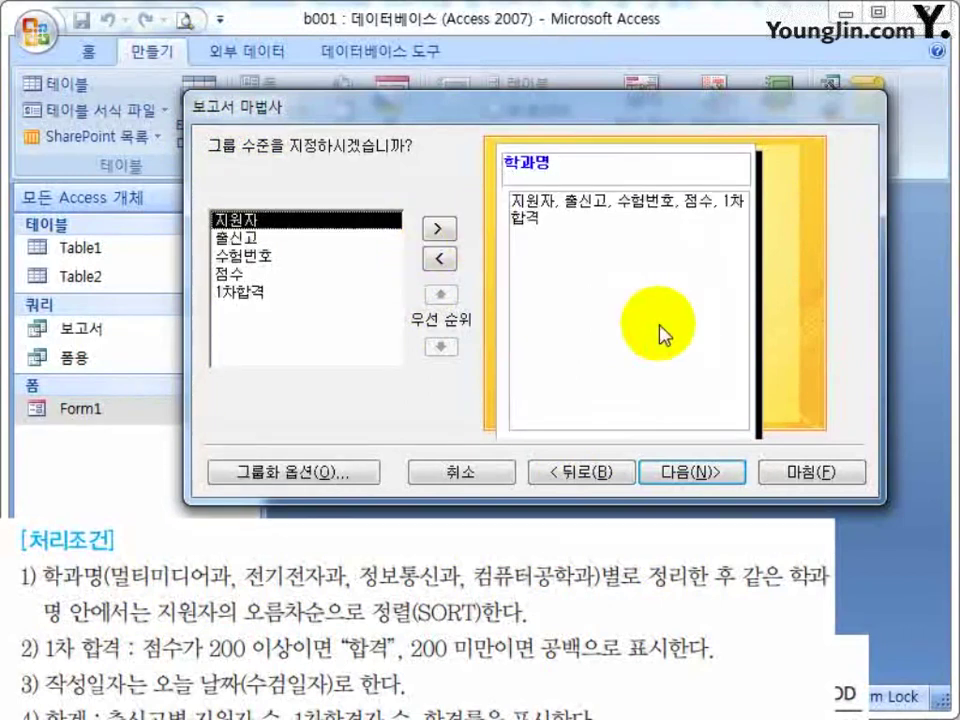
pyautogui.click(703, 476)
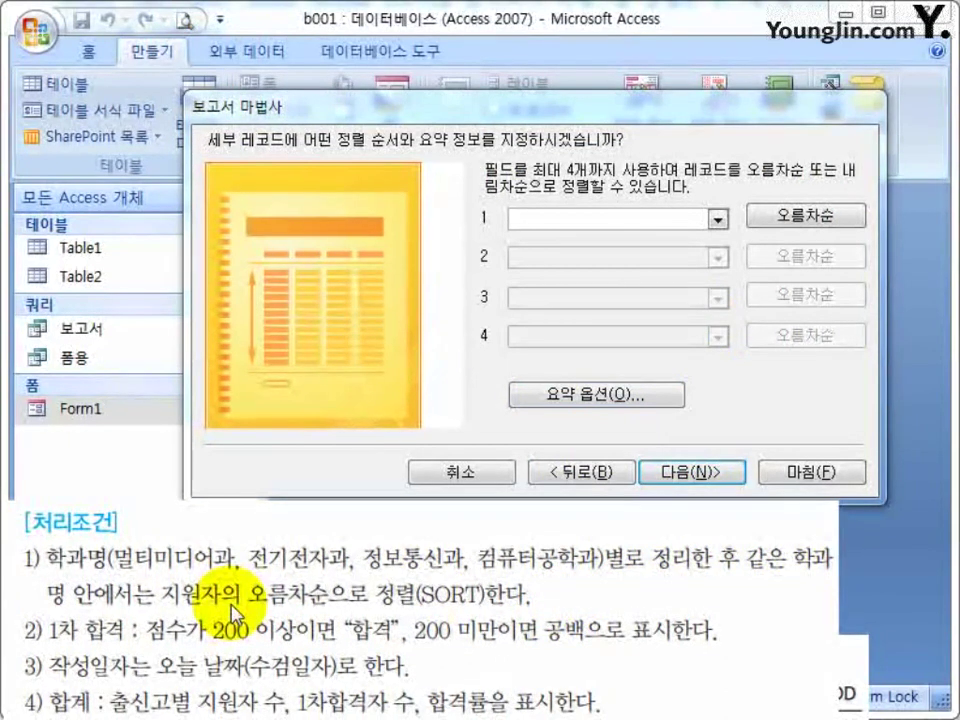
pyautogui.click(733, 225)
pyautogui.click(733, 225)
pyautogui.click(805, 216)
pyautogui.click(805, 216)
pyautogui.click(718, 220)
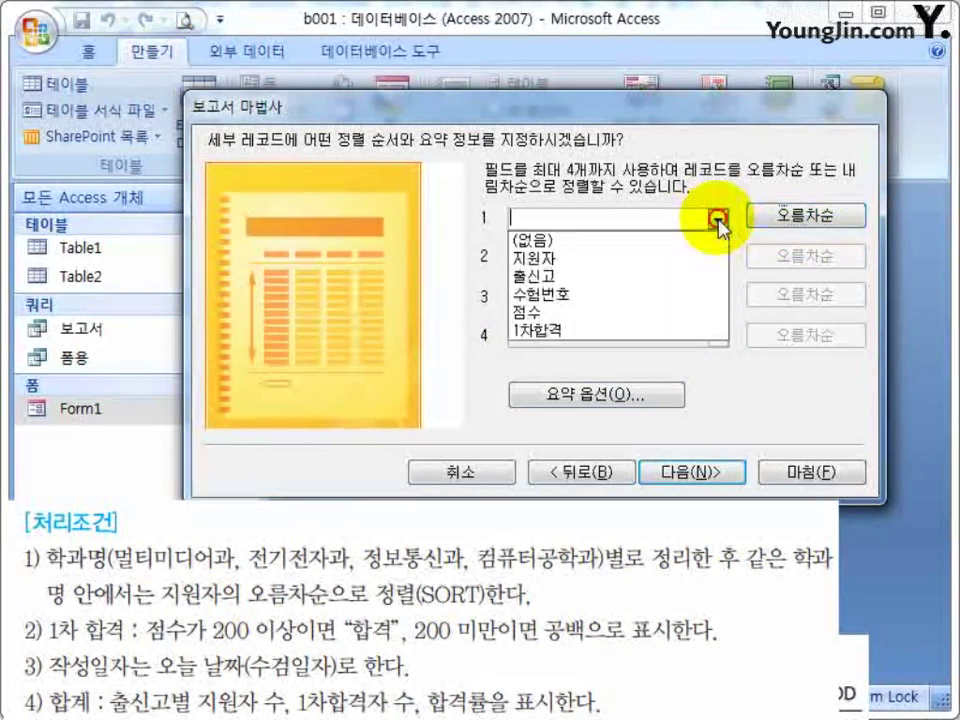
pyautogui.click(574, 258)
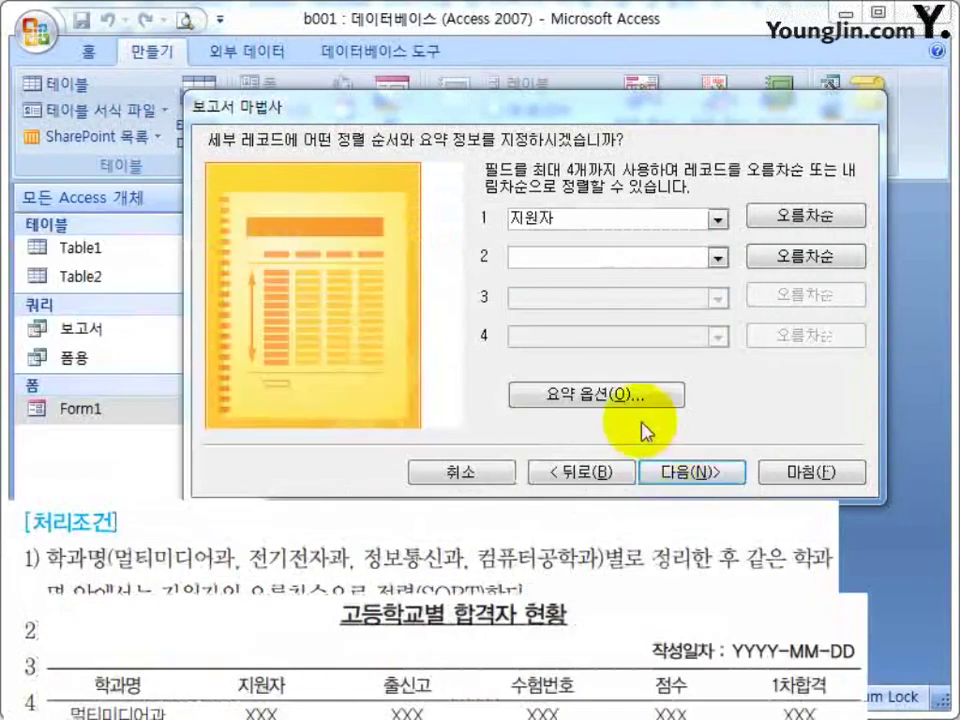
# Set the summary options to calculate the average of 점수 and continue to layout.
pyautogui.click(615, 392)
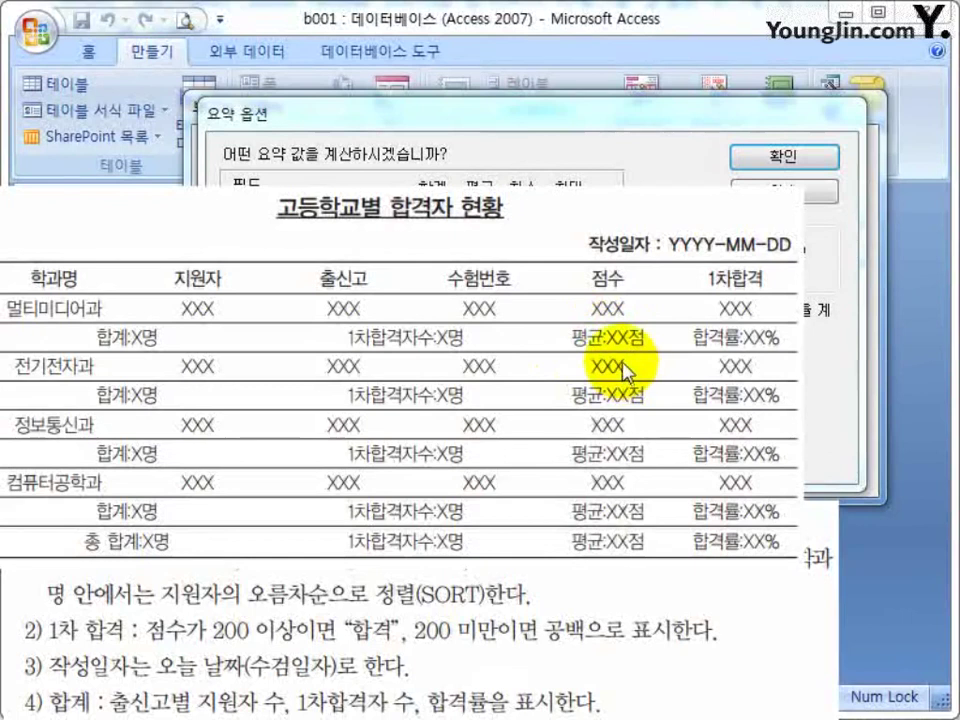
pyautogui.click(604, 358)
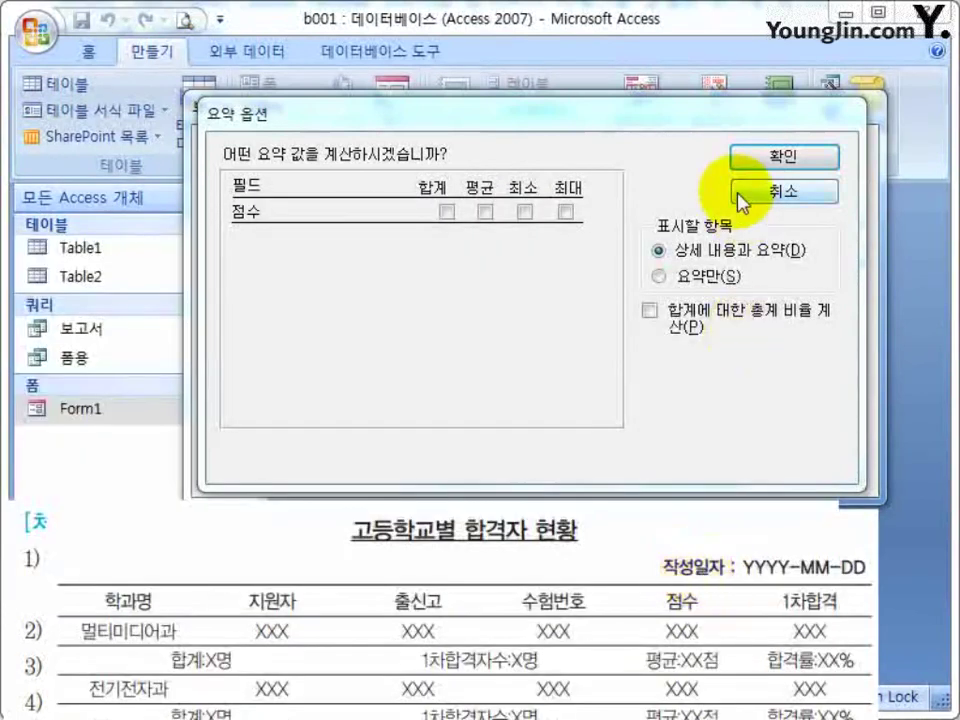
pyautogui.click(742, 195)
pyautogui.click(548, 470)
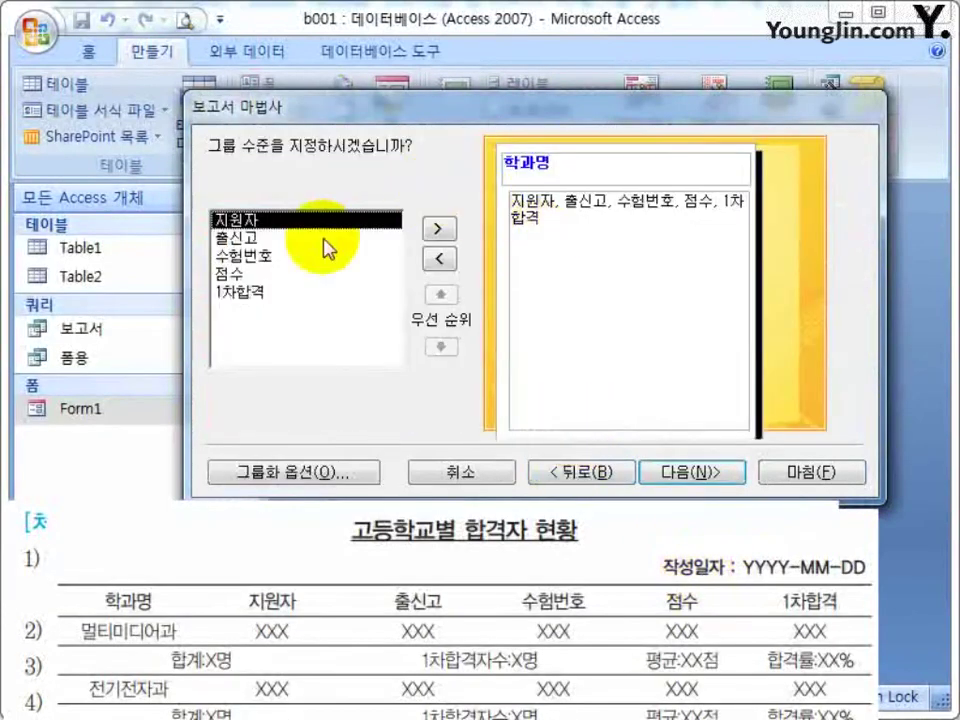
pyautogui.click(690, 471)
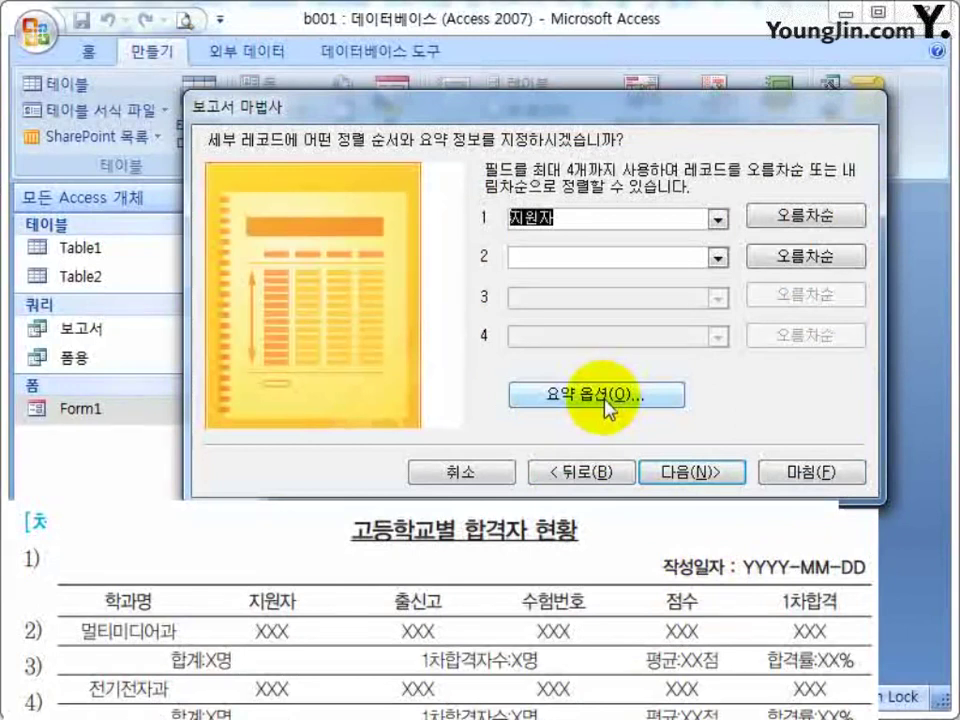
pyautogui.click(607, 396)
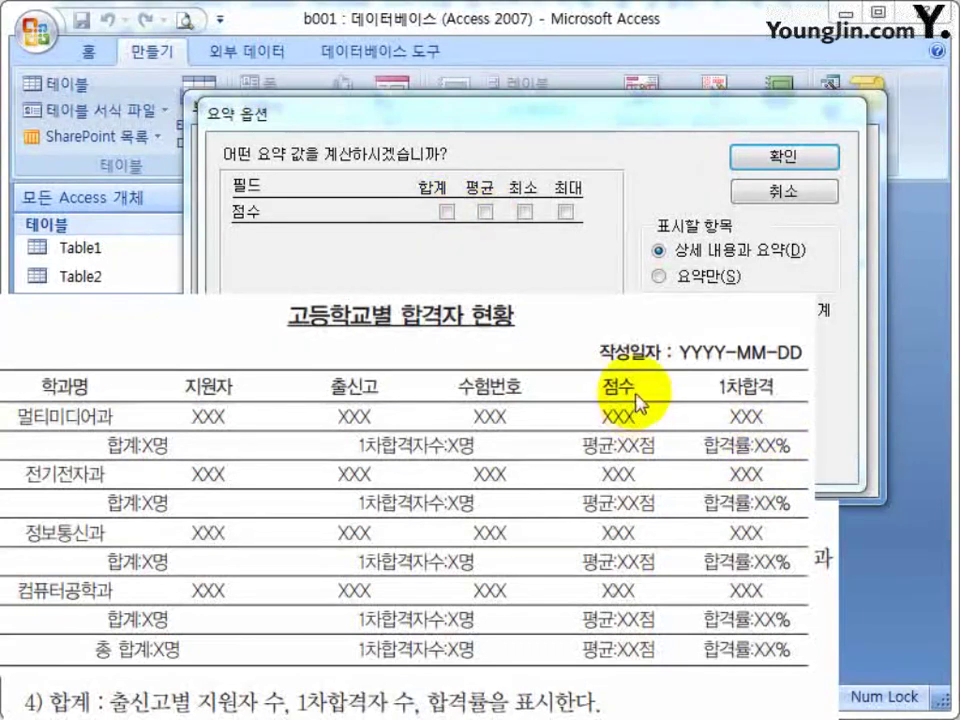
pyautogui.click(485, 212)
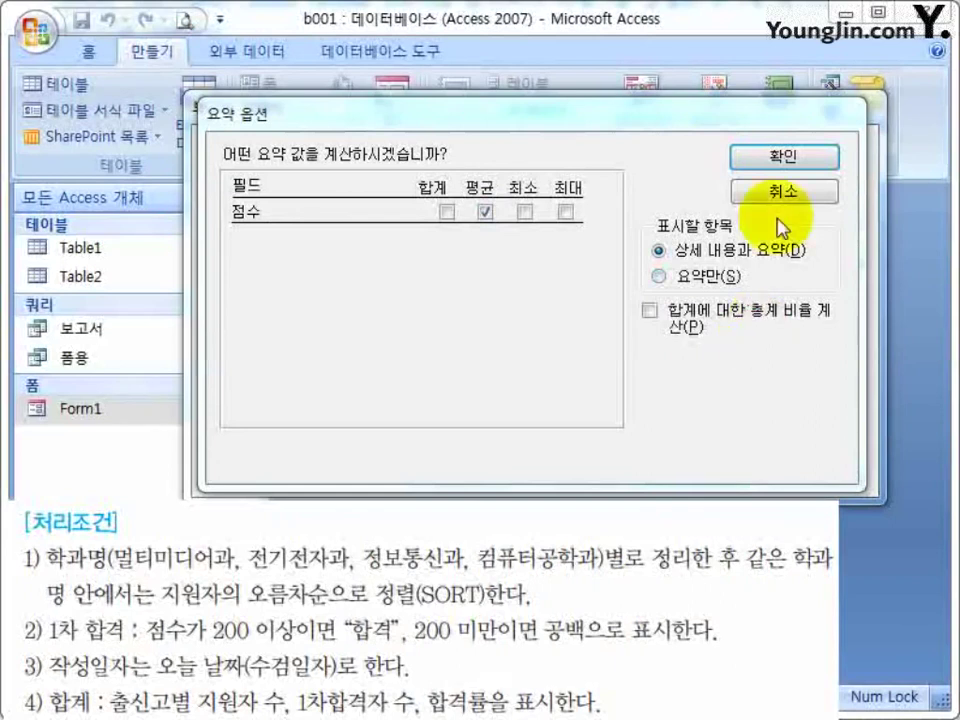
pyautogui.click(752, 157)
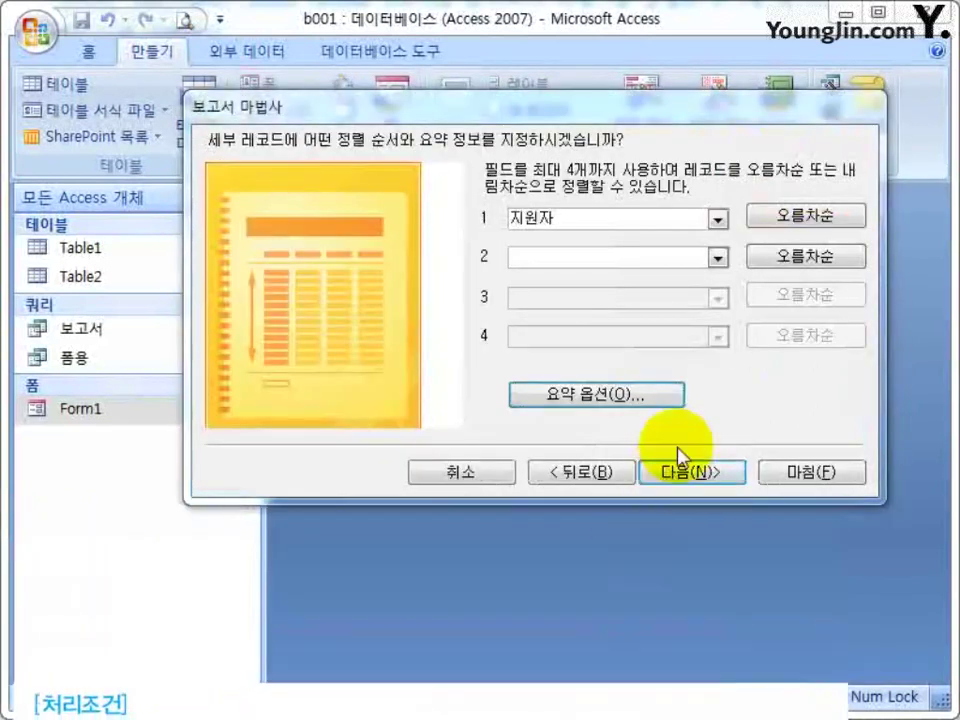
pyautogui.click(668, 476)
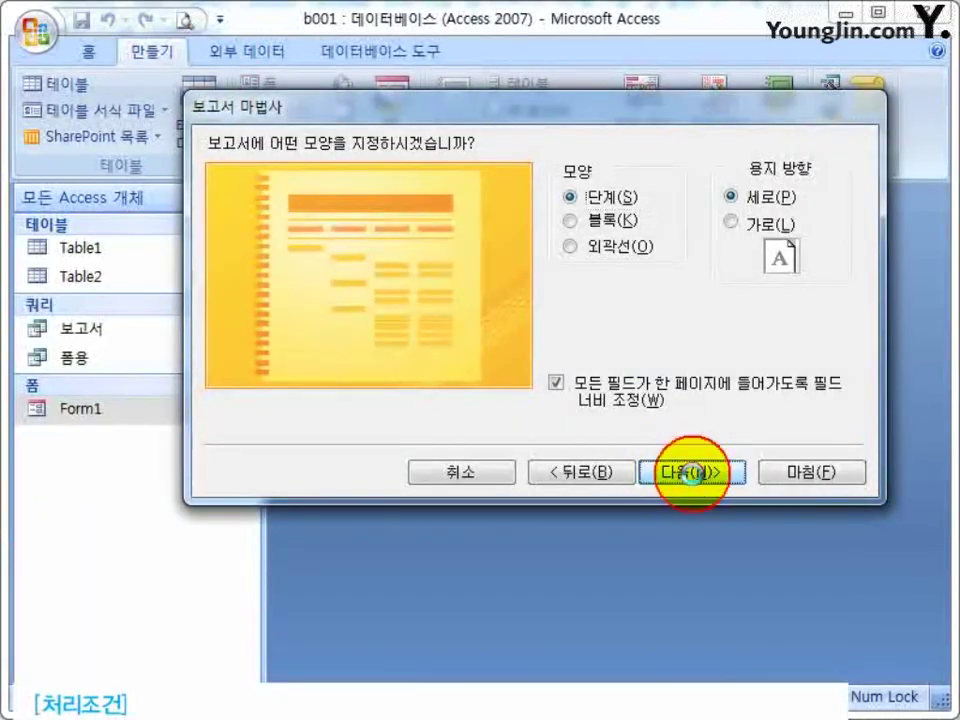
# Keep the stepped layout and pick the Access 2003 style after previewing the other styles.
pyautogui.click(695, 478)
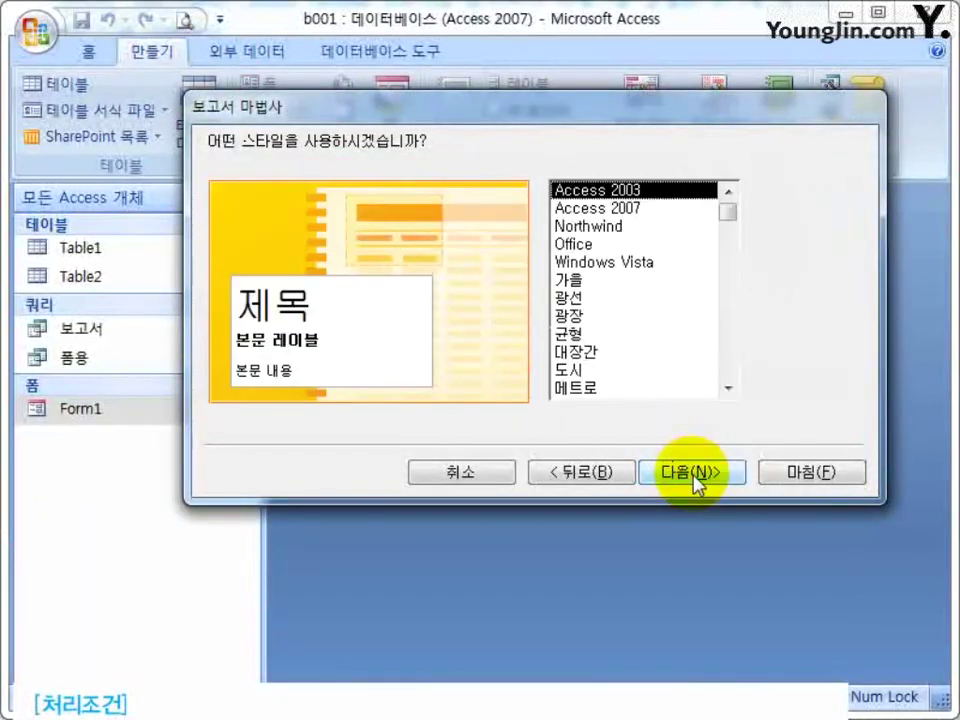
pyautogui.click(595, 196)
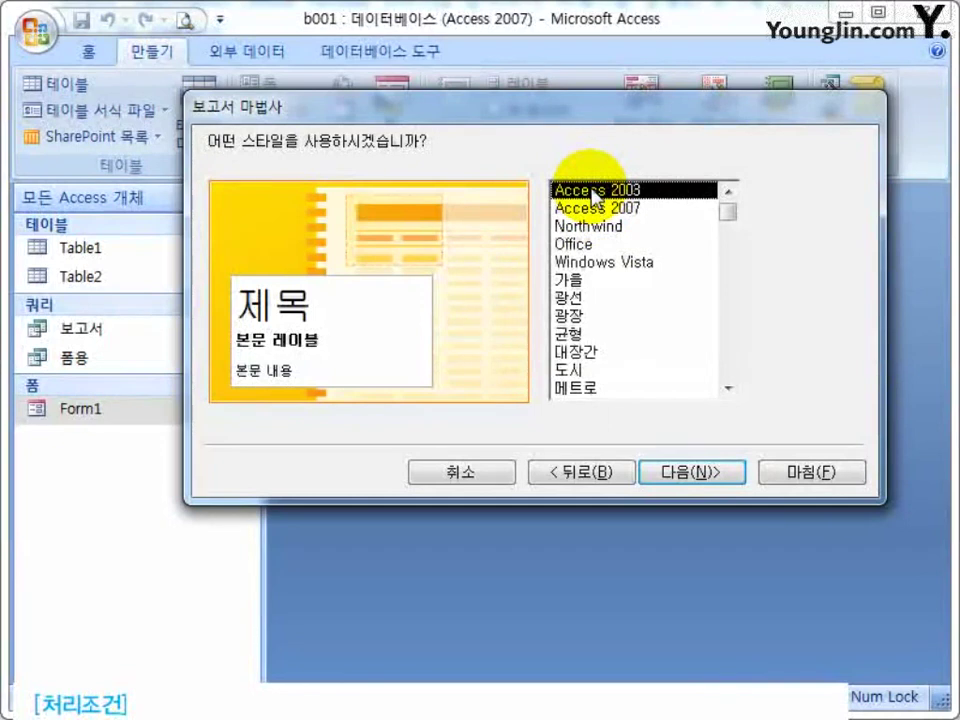
pyautogui.click(606, 208)
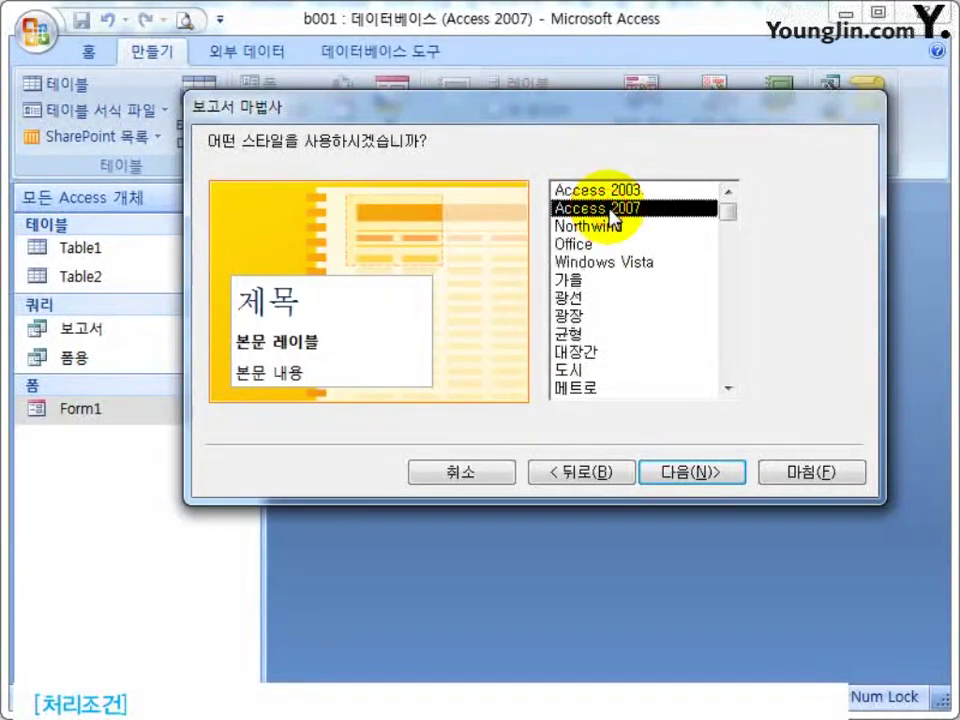
pyautogui.click(612, 225)
pyautogui.click(602, 281)
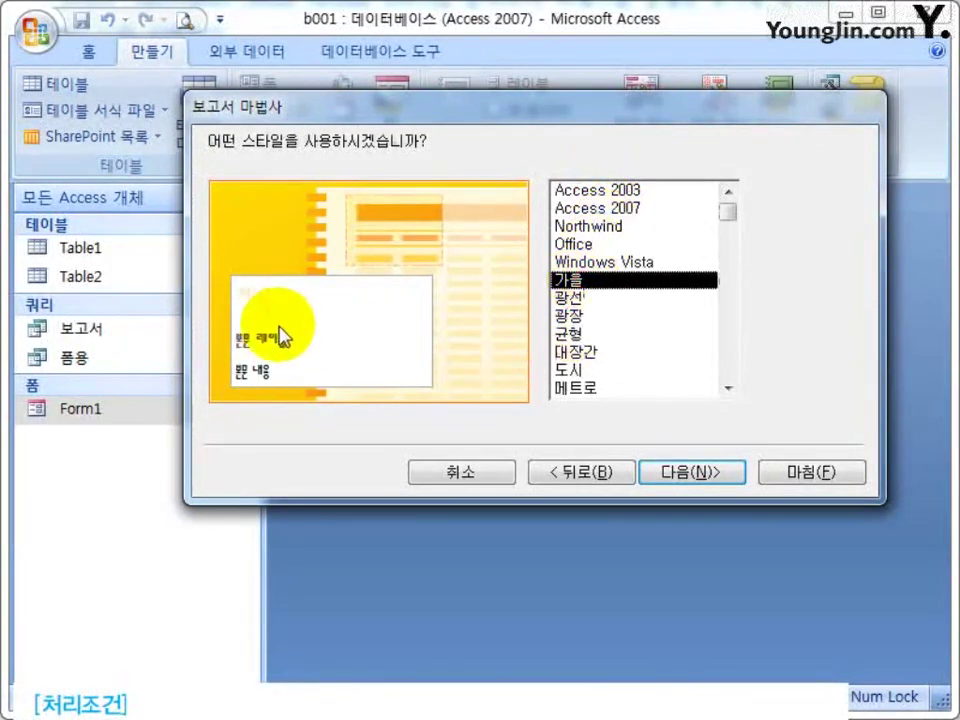
pyautogui.click(570, 315)
pyautogui.click(575, 369)
pyautogui.click(575, 388)
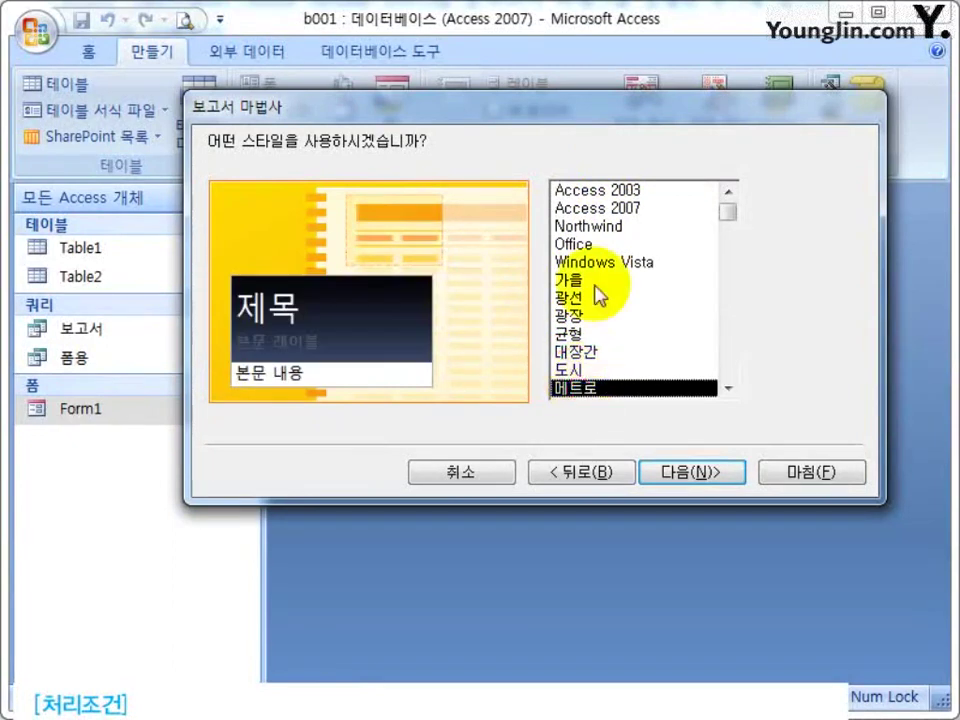
pyautogui.click(598, 191)
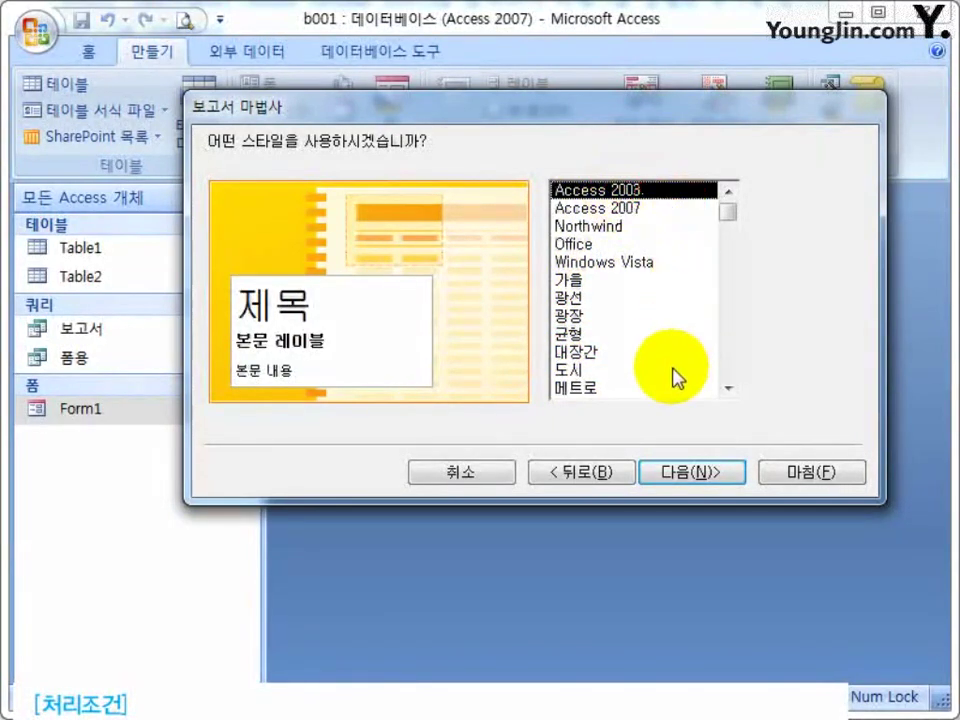
pyautogui.click(688, 473)
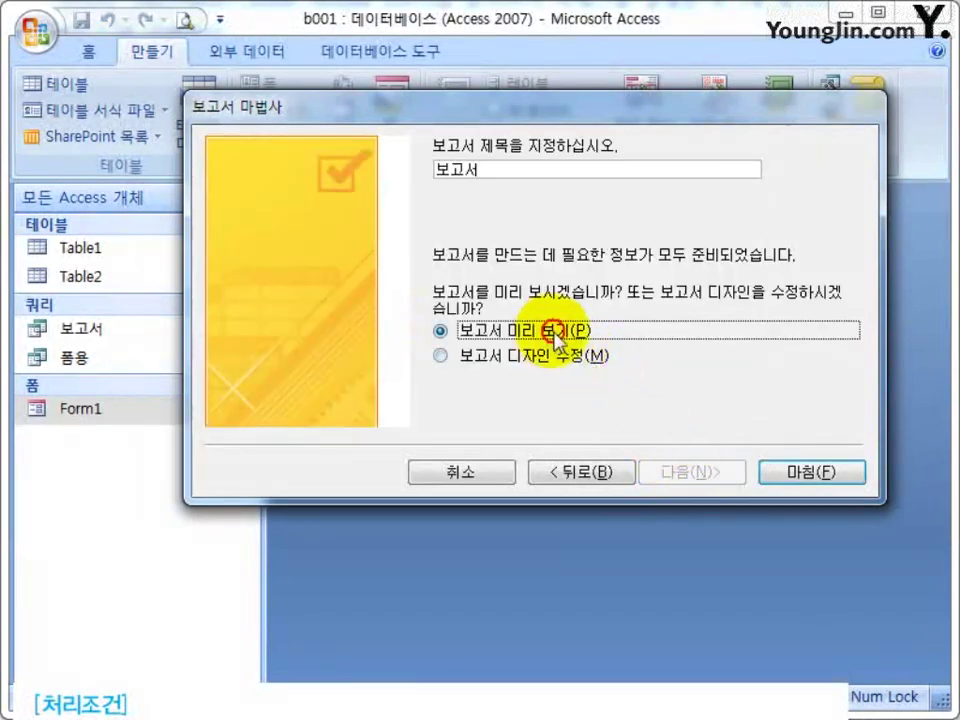
# Finish the wizard and inspect the grouped 보고서 report in Print Preview at different zooms.
pyautogui.click(781, 488)
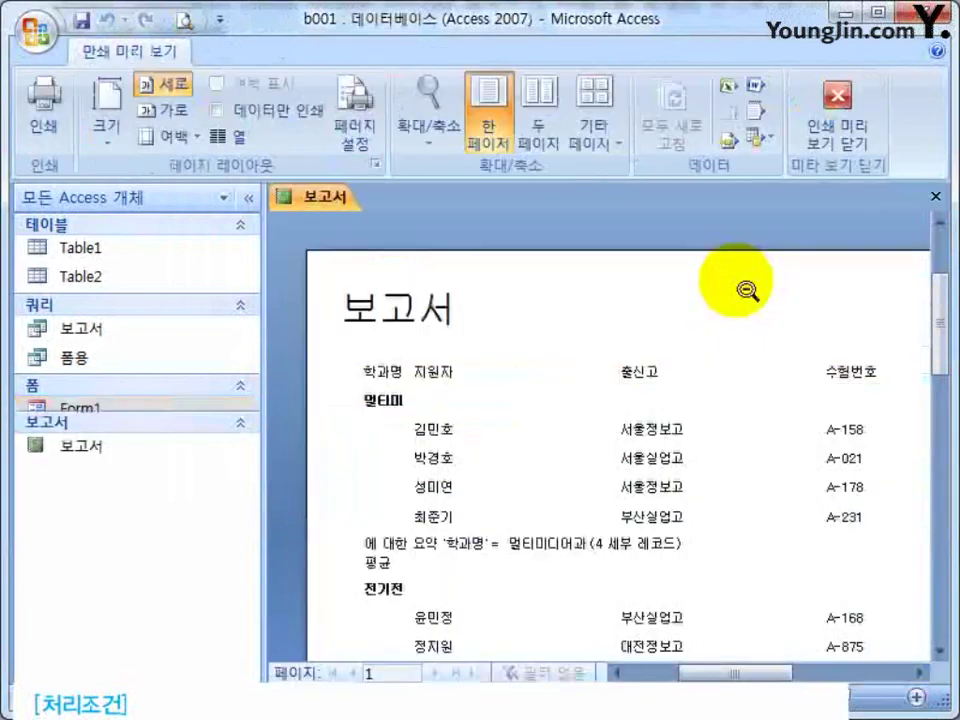
pyautogui.click(825, 317)
pyautogui.click(249, 198)
pyautogui.click(620, 585)
pyautogui.scroll(3, 618, 582)
pyautogui.scroll(-1, 618, 582)
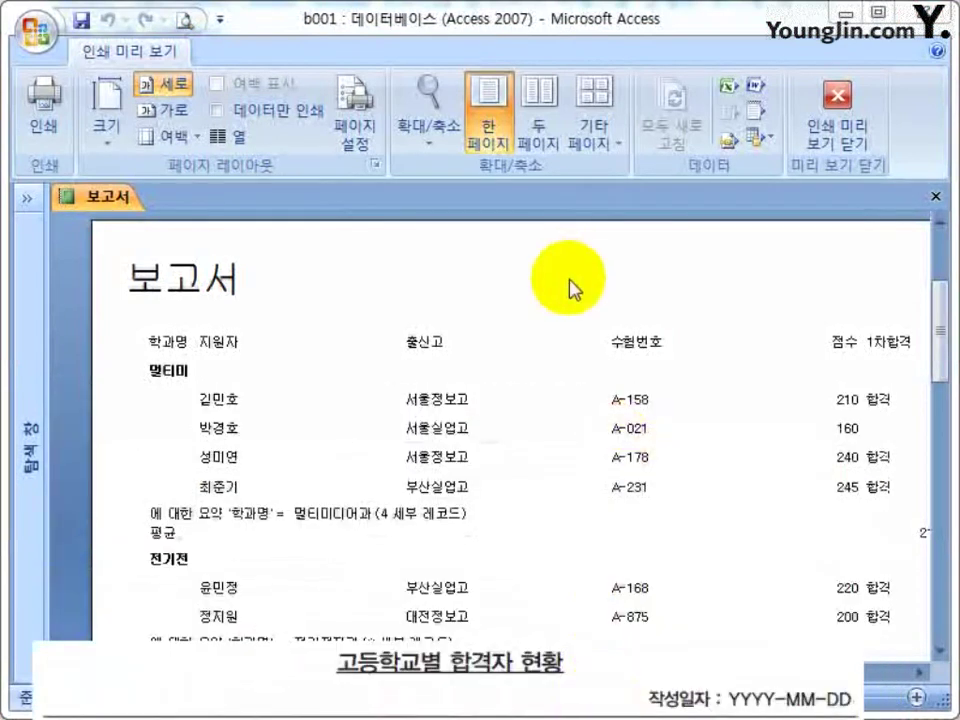
pyautogui.rightClick(510, 249)
# Switch the 보고서 report to Design view and inspect its column heading and summary controls.
pyautogui.click(606, 319)
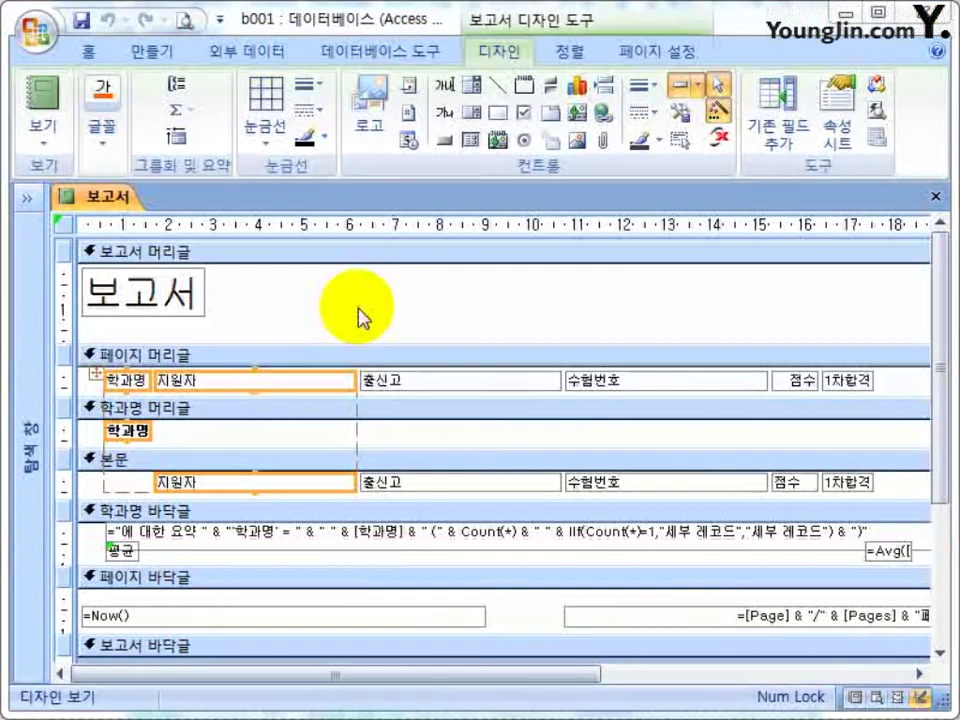
pyautogui.click(326, 386)
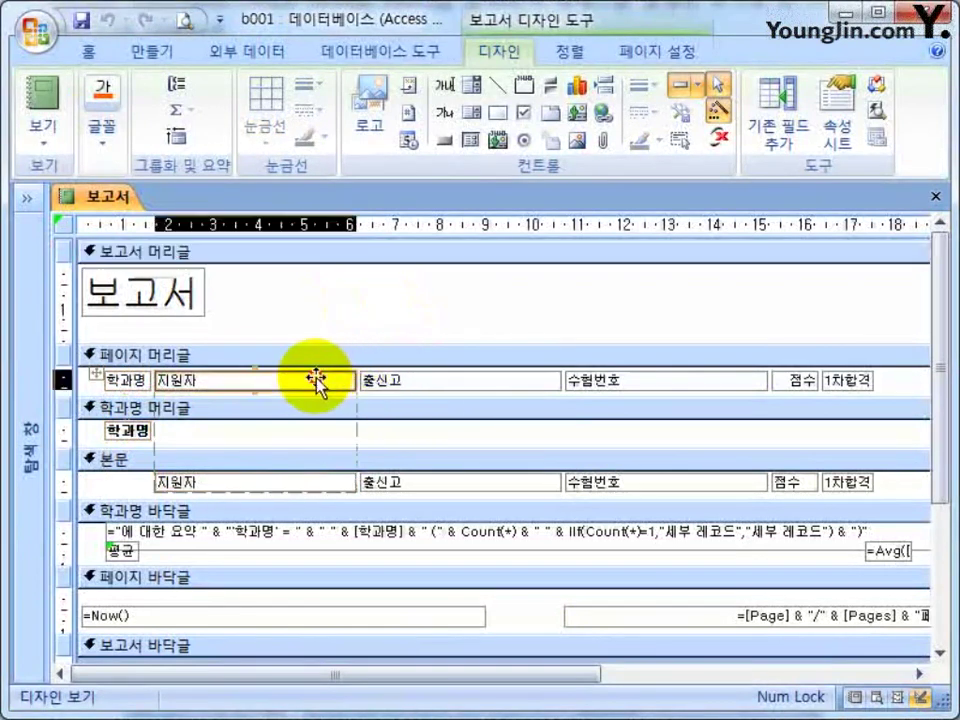
pyautogui.click(628, 386)
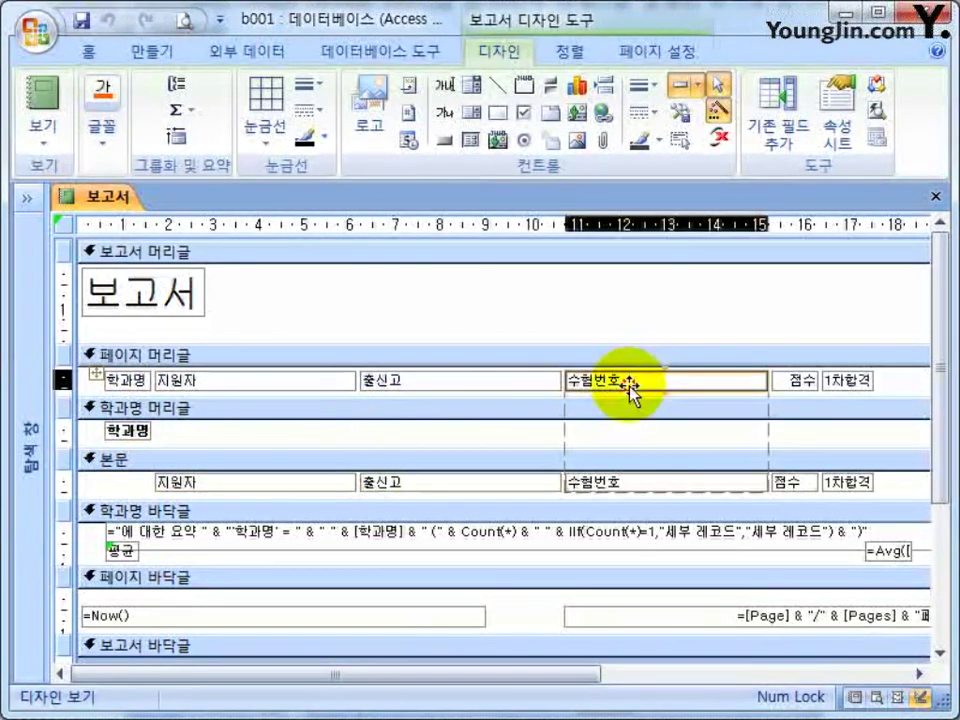
pyautogui.click(840, 384)
pyautogui.click(795, 382)
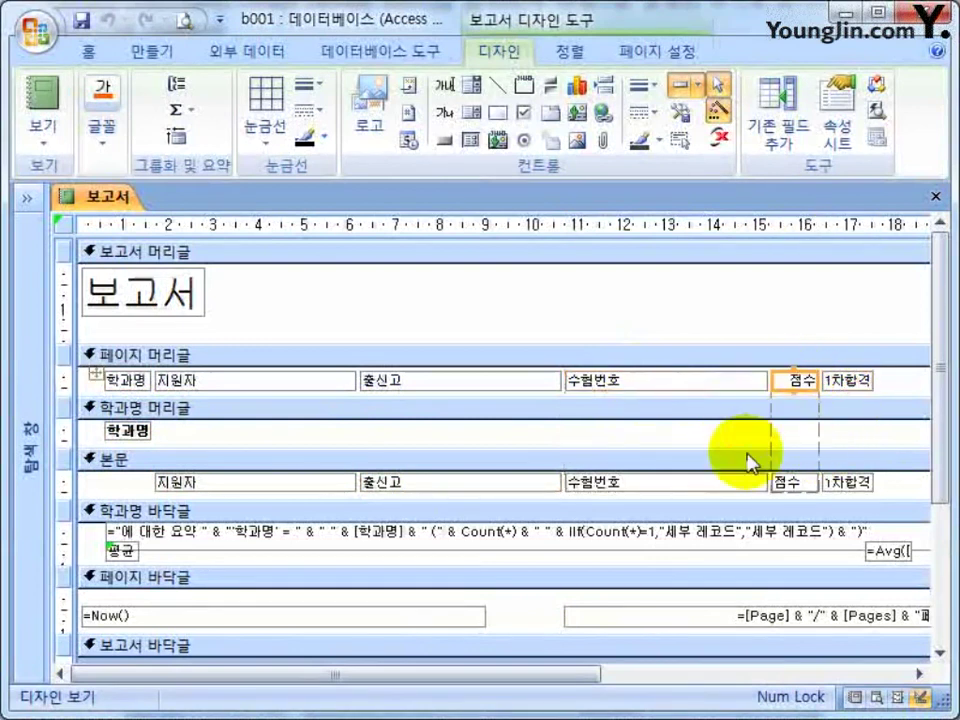
pyautogui.click(581, 545)
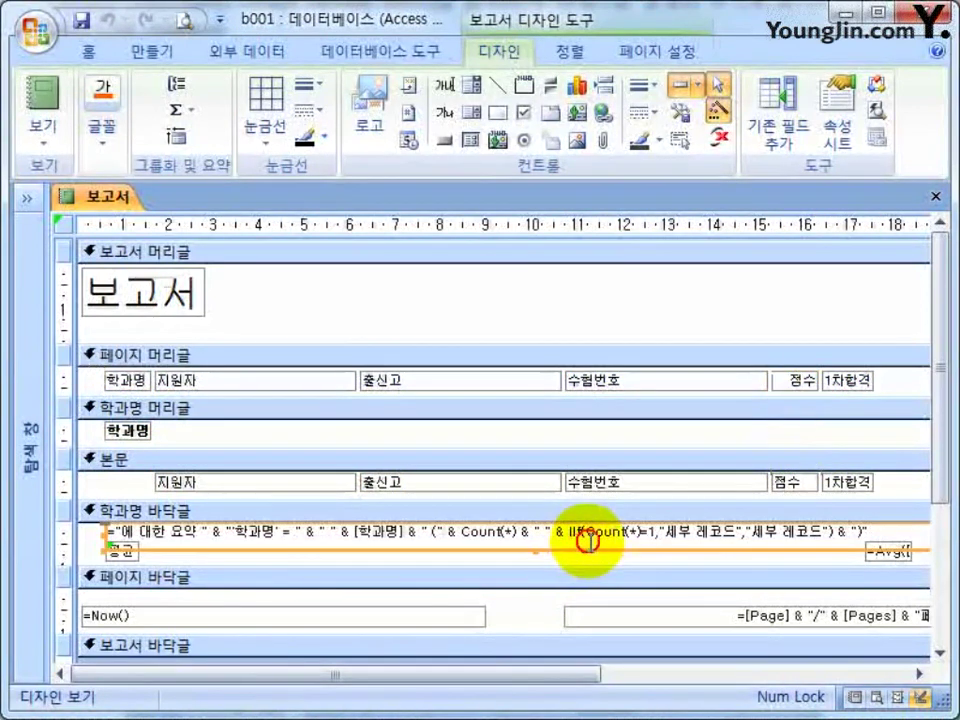
pyautogui.click(440, 298)
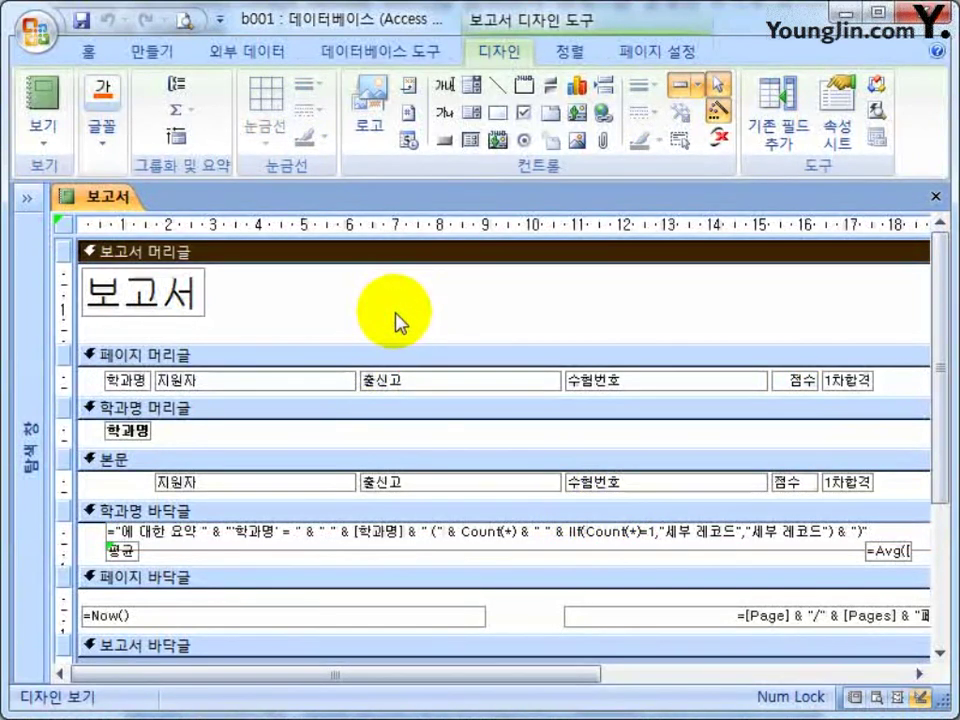
# Select all report controls with Ctrl+A and remove their grouped layout.
pyautogui.hotkey('ctrl', 'a')
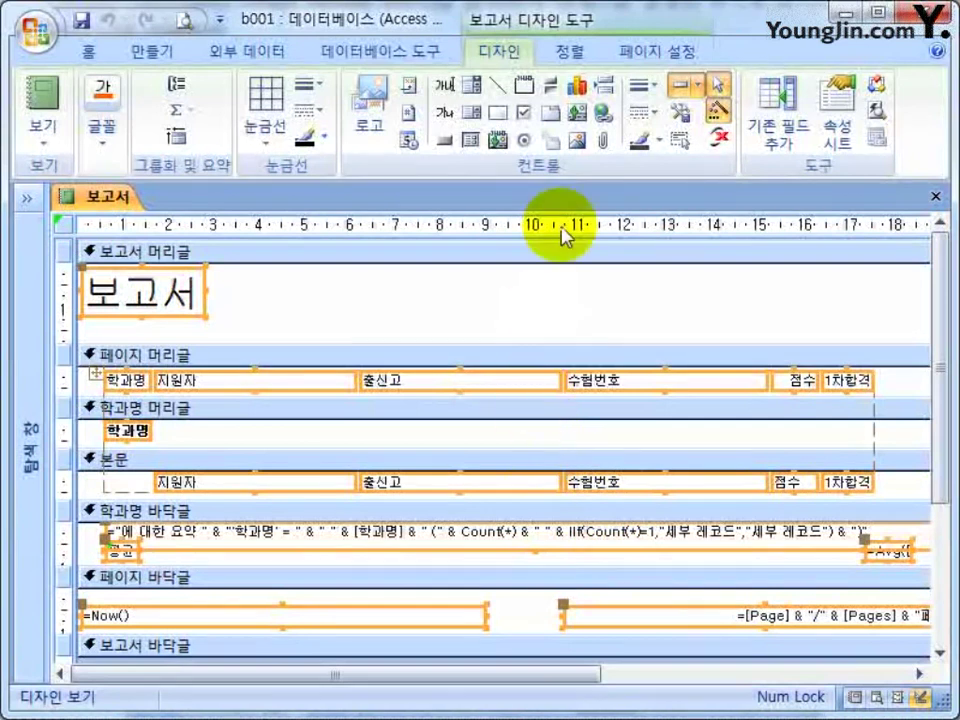
pyautogui.click(572, 53)
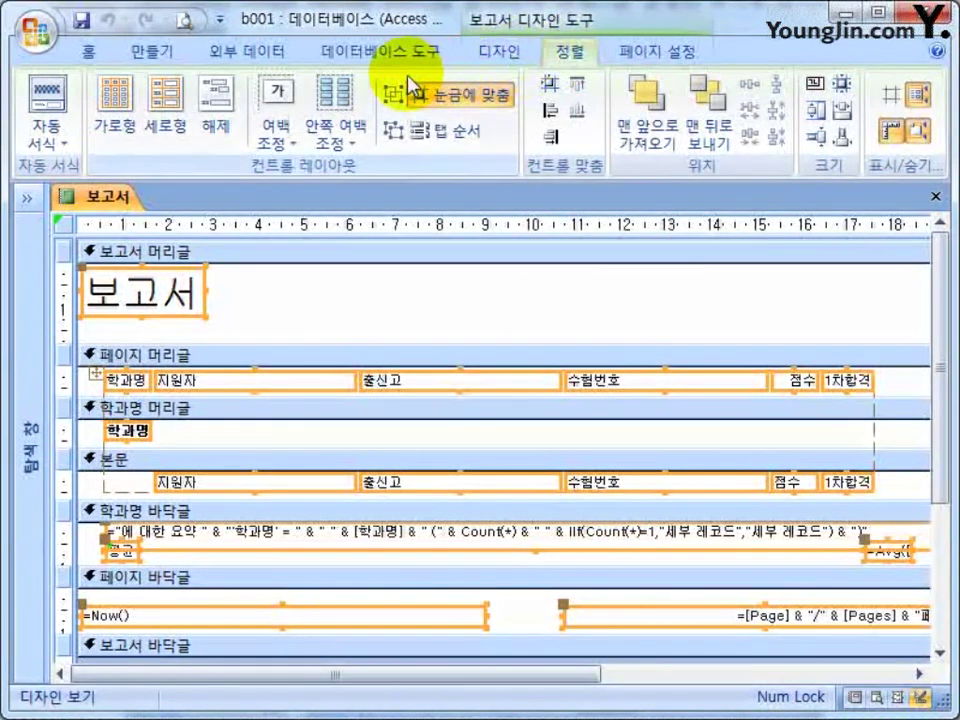
pyautogui.click(229, 128)
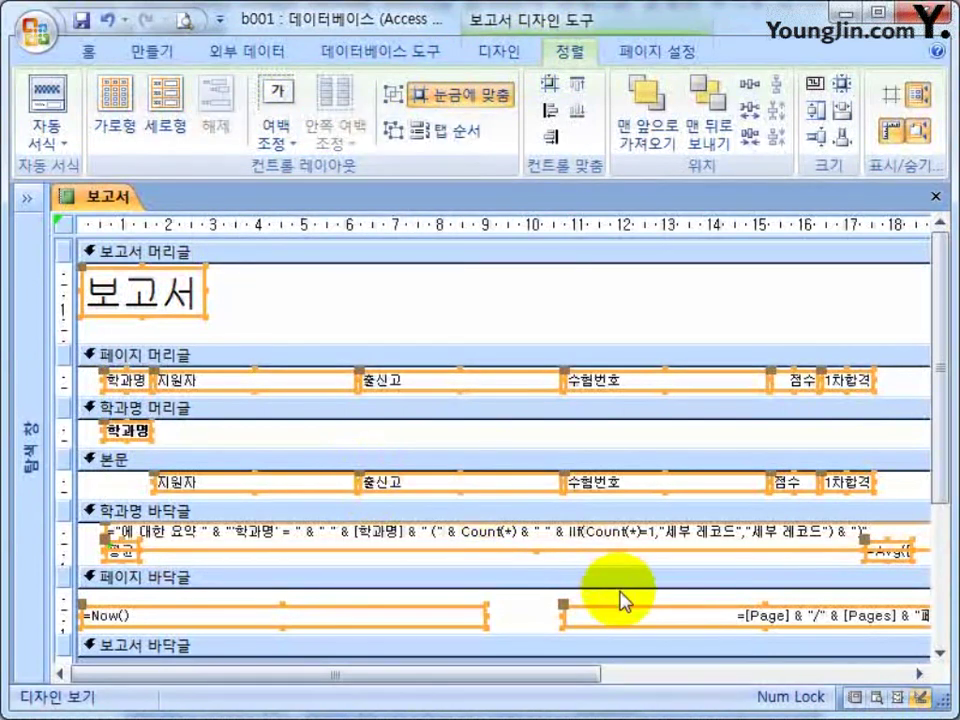
pyautogui.click(388, 300)
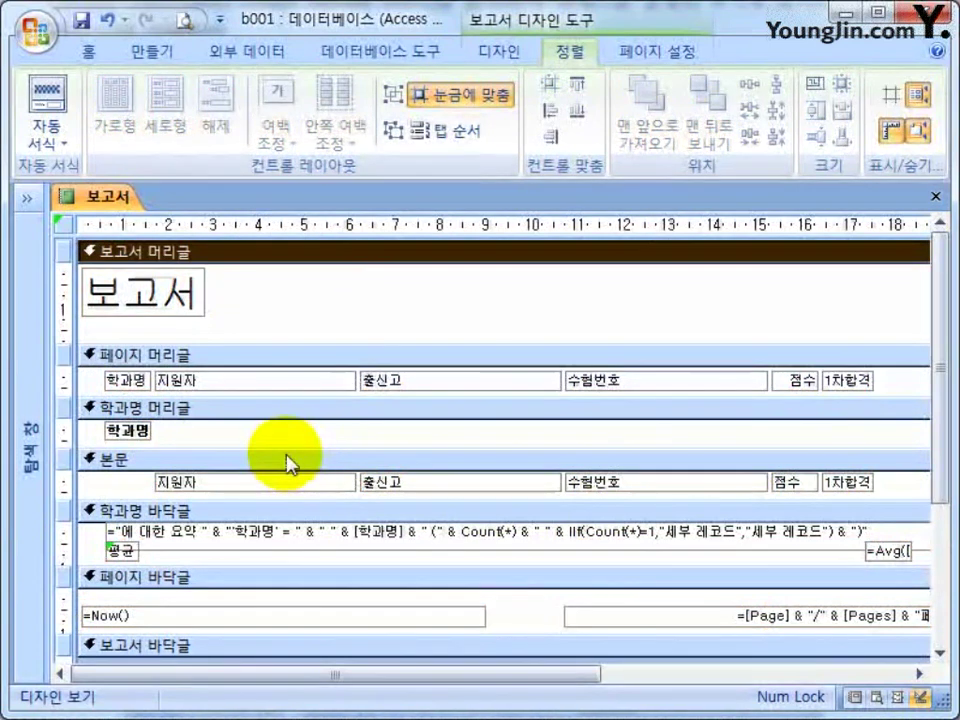
# Delete the group footer summary expression and the page-number box.
pyautogui.scroll(-1, 290, 540)
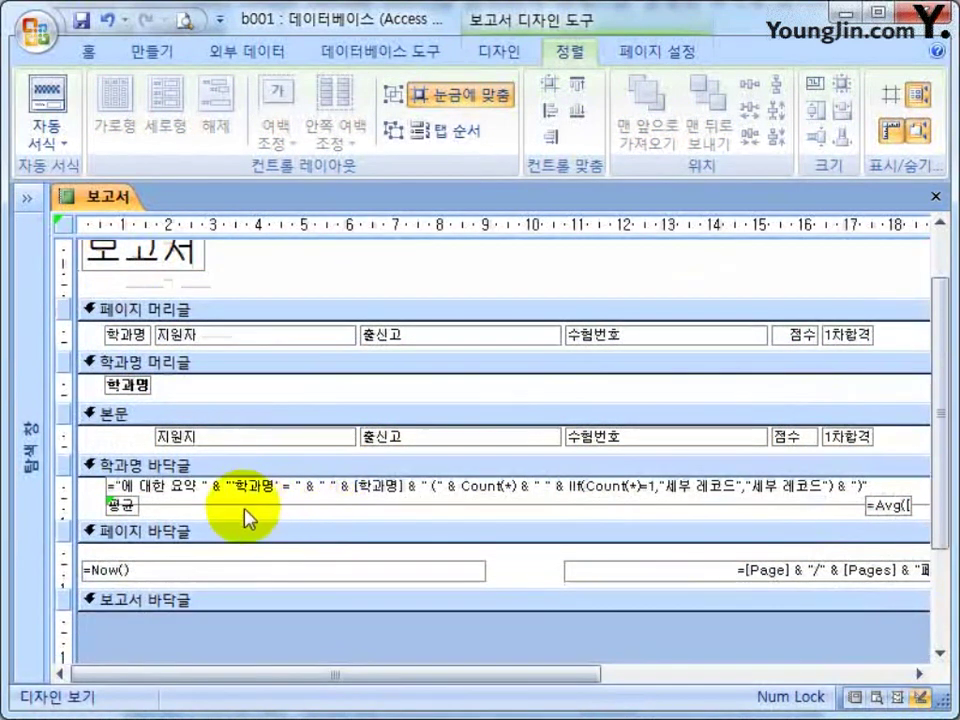
pyautogui.click(301, 494)
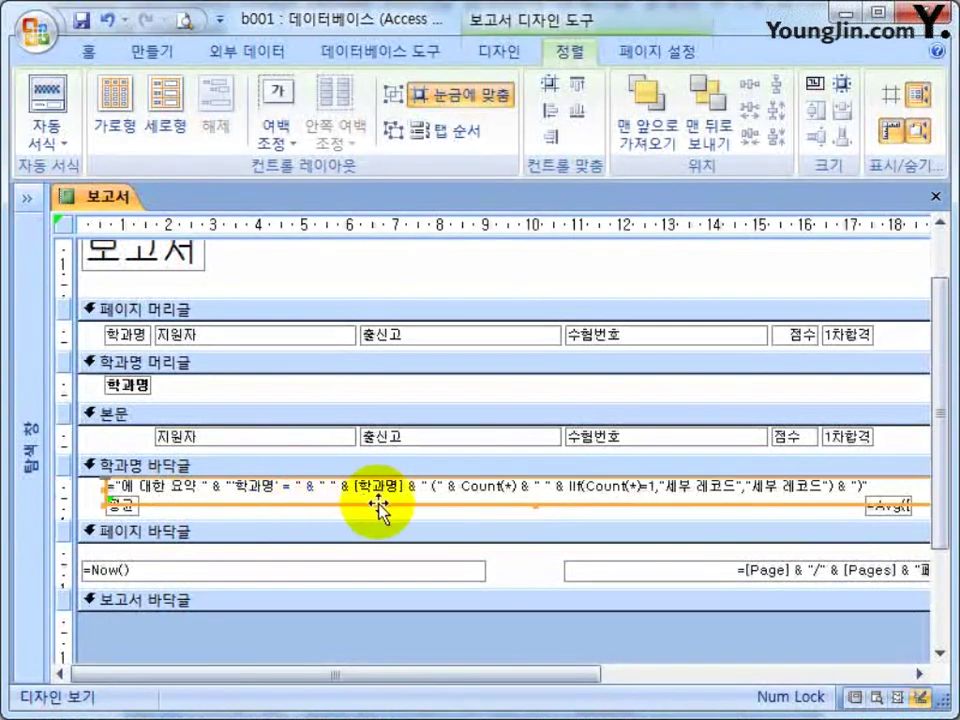
pyautogui.press('Delete')
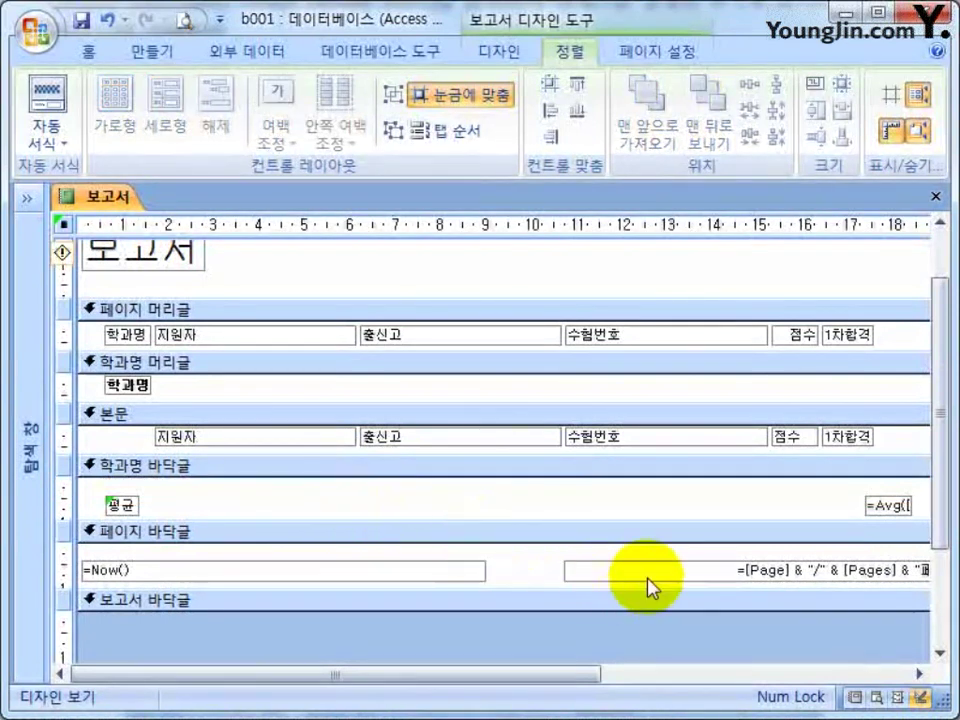
pyautogui.click(655, 580)
pyautogui.press('Delete')
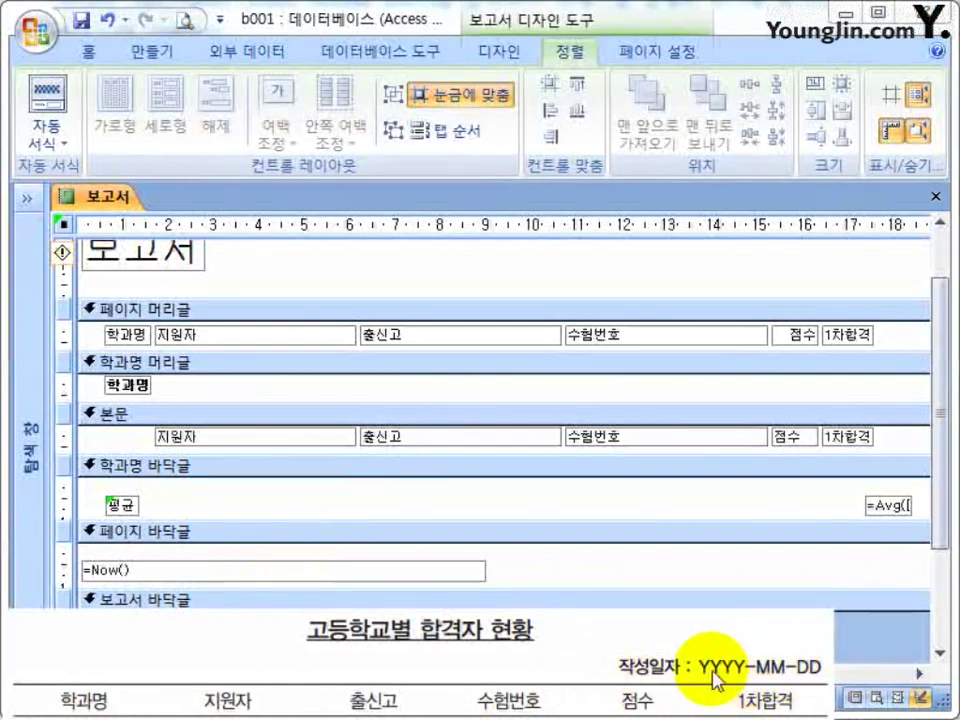
# Move the =Now() box into the report header's right side and collapse the page footer.
pyautogui.moveTo(322, 577); pyautogui.dragTo(662, 288)
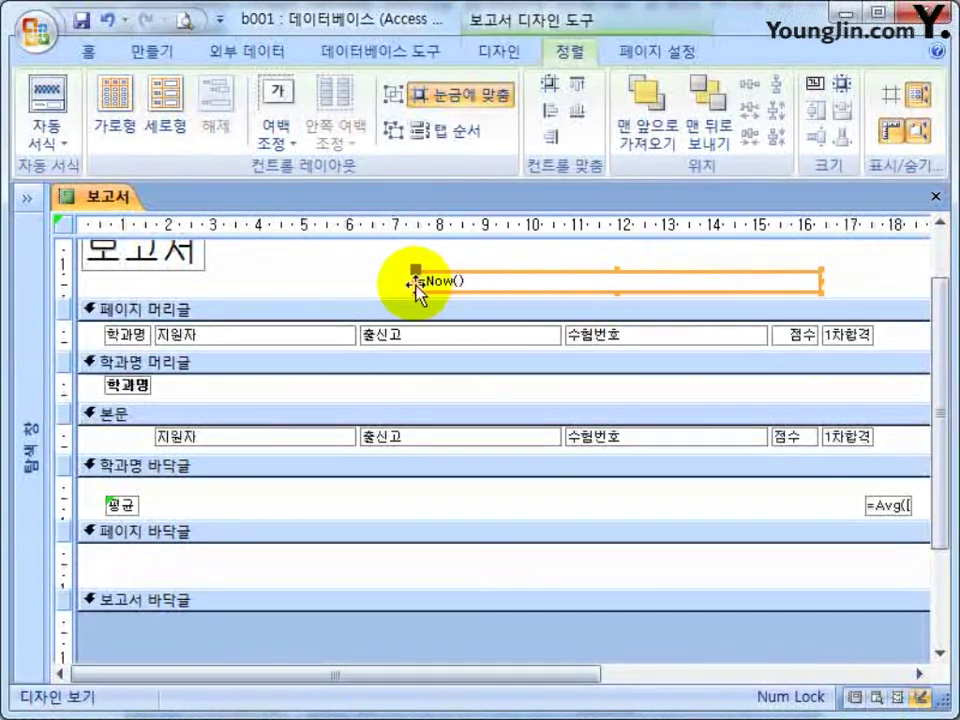
pyautogui.click(718, 285)
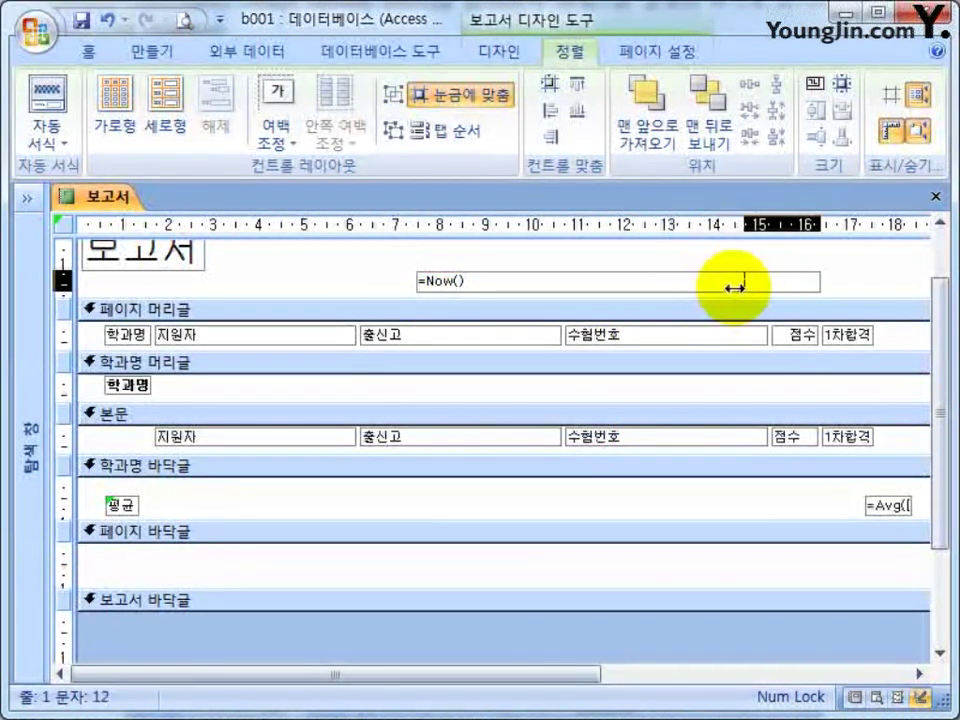
pyautogui.click(705, 280)
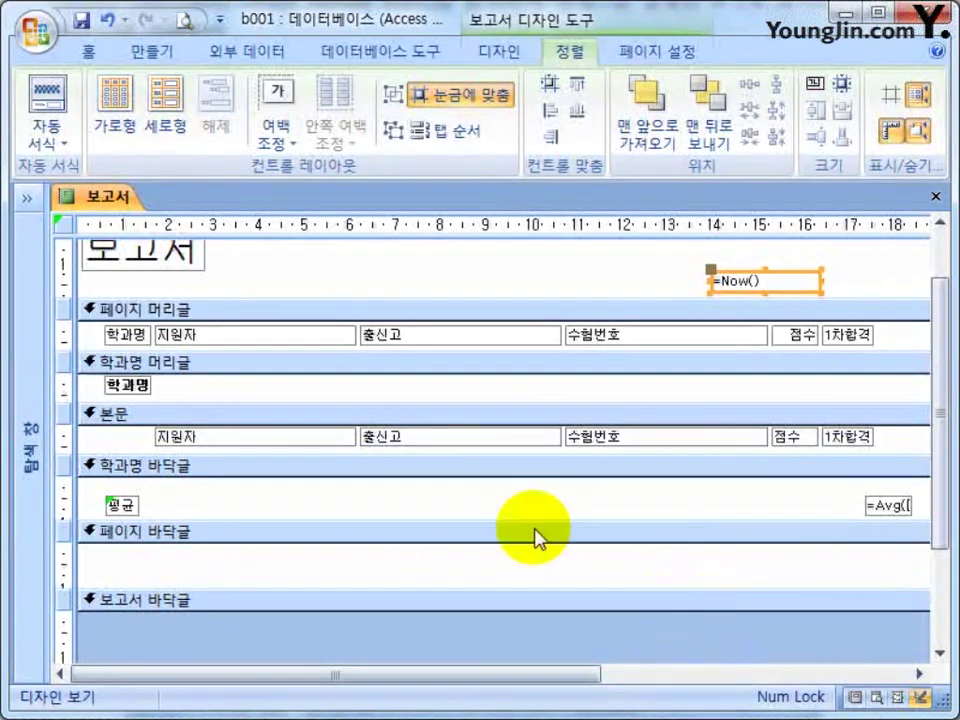
pyautogui.click(392, 528)
pyautogui.moveTo(495, 593); pyautogui.dragTo(497, 540)
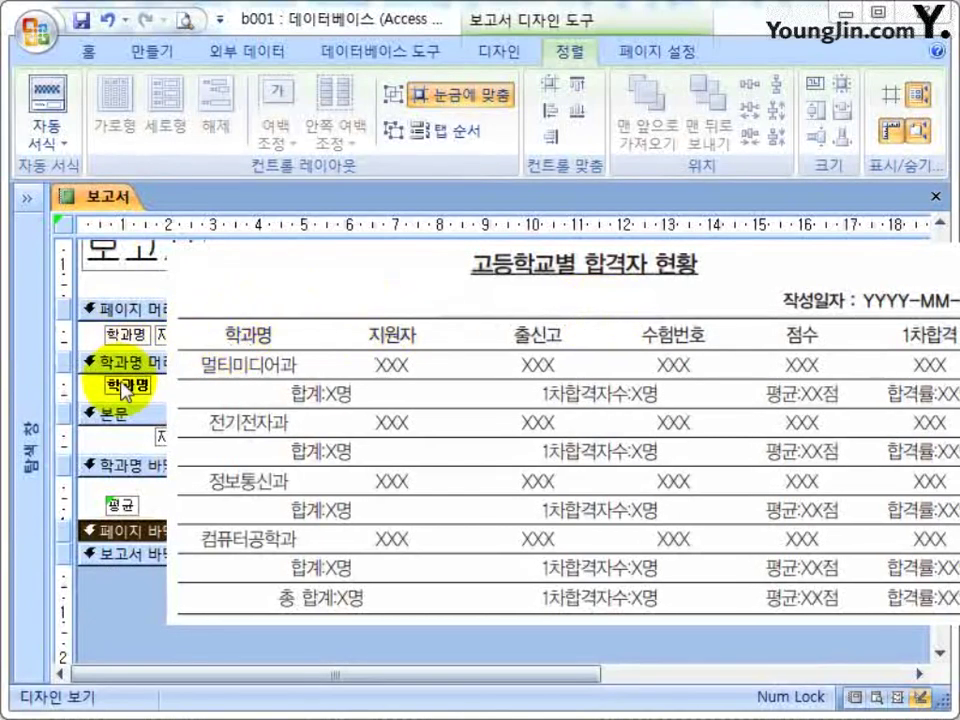
pyautogui.click(395, 468)
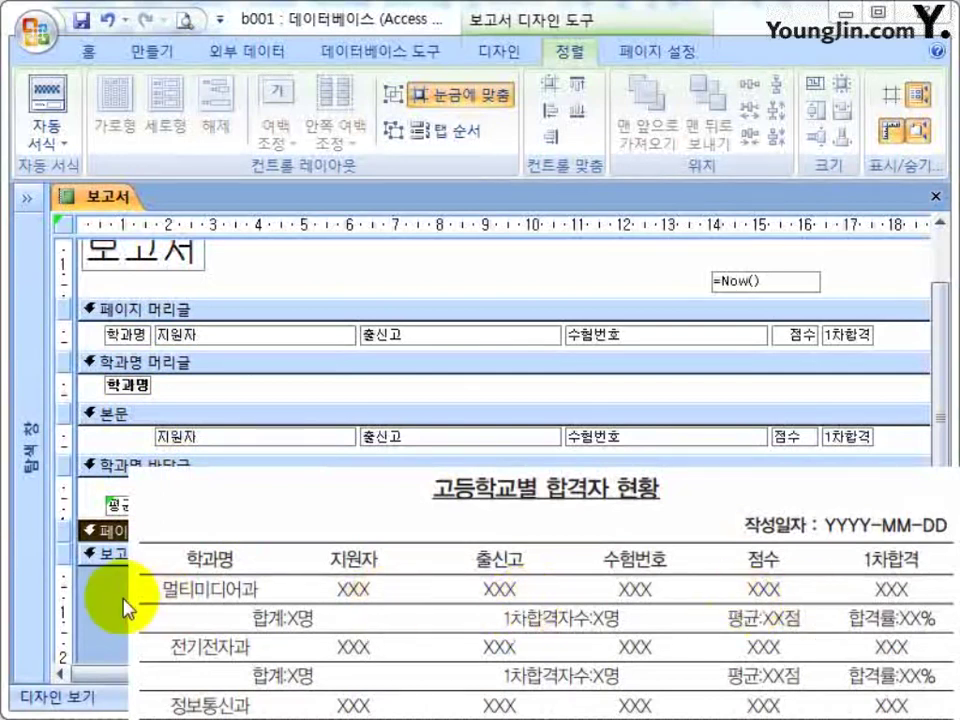
pyautogui.click(563, 656)
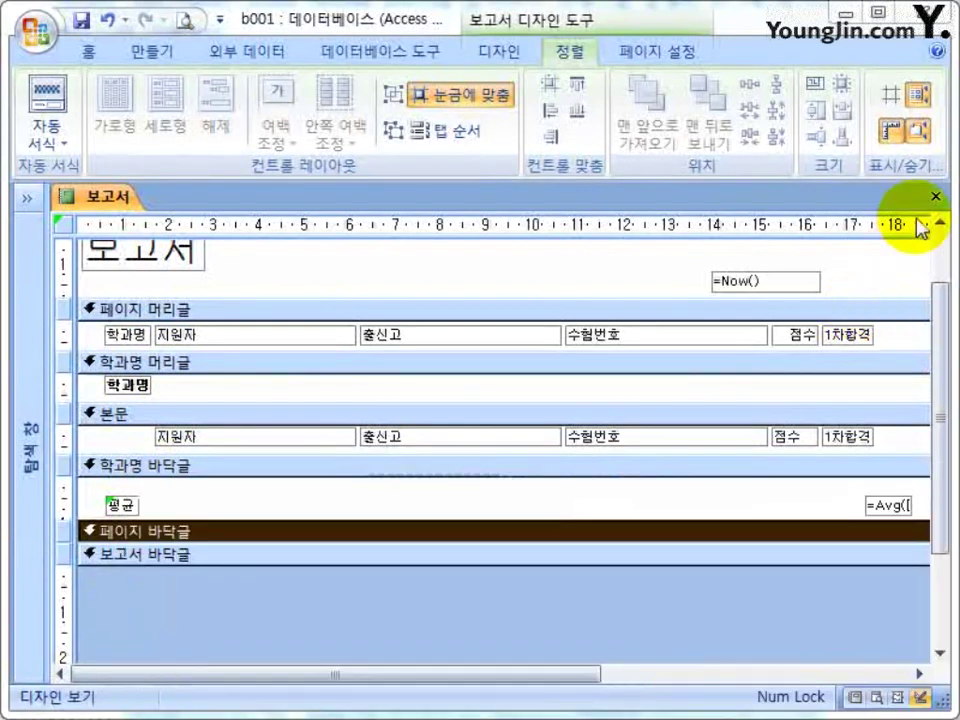
pyautogui.click(936, 196)
# Save the changes, reopen the 보고서 report and return it to Design view.
pyautogui.click(336, 460)
pyautogui.click(30, 198)
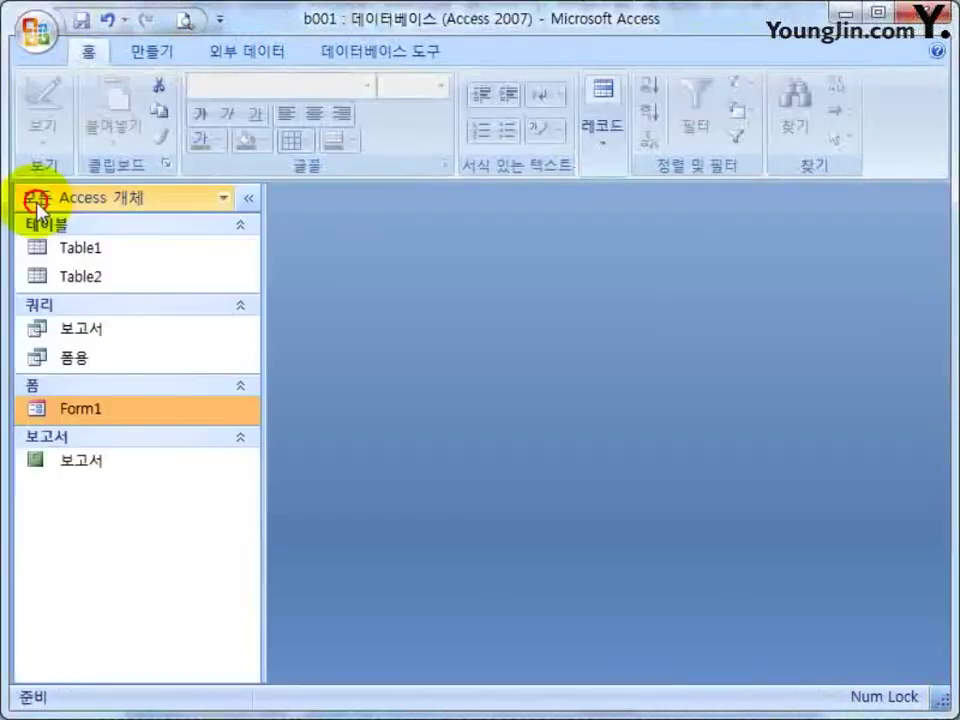
pyautogui.click(82, 462)
pyautogui.doubleClick(82, 464)
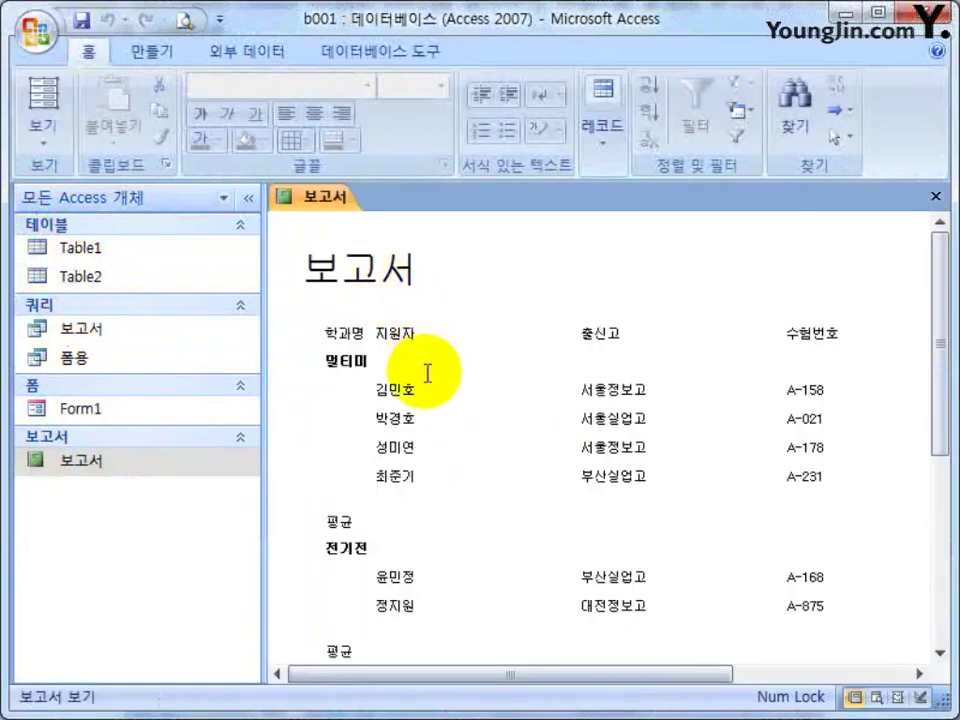
pyautogui.click(355, 366)
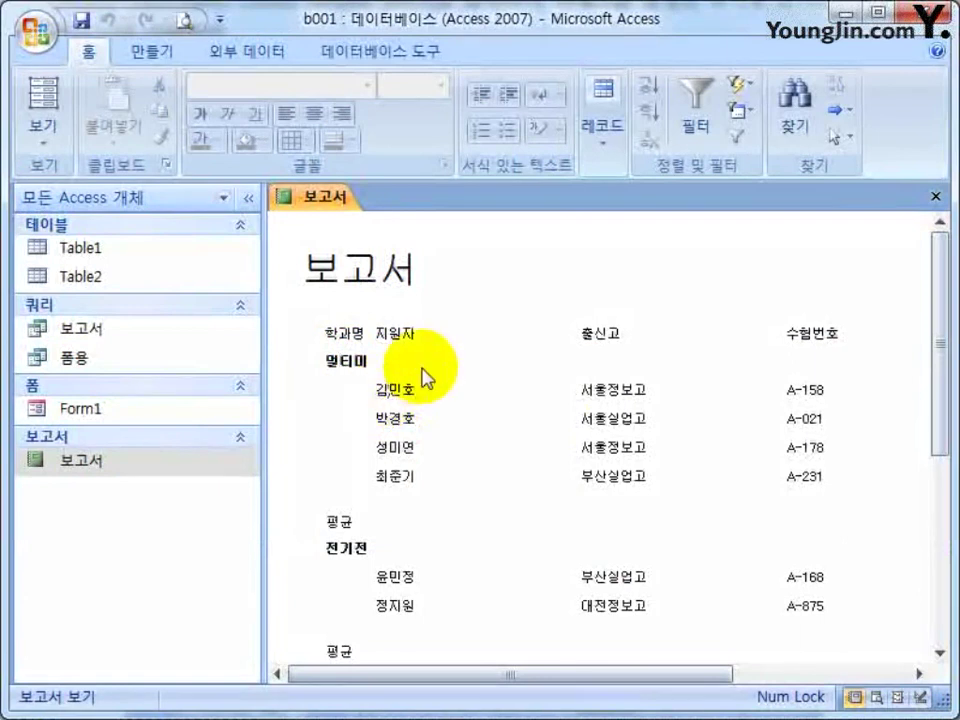
pyautogui.rightClick(489, 264)
pyautogui.click(550, 332)
# Move 학과명 into the detail row, enlarge the report footer, and collapse the Navigation Pane.
pyautogui.click(413, 578)
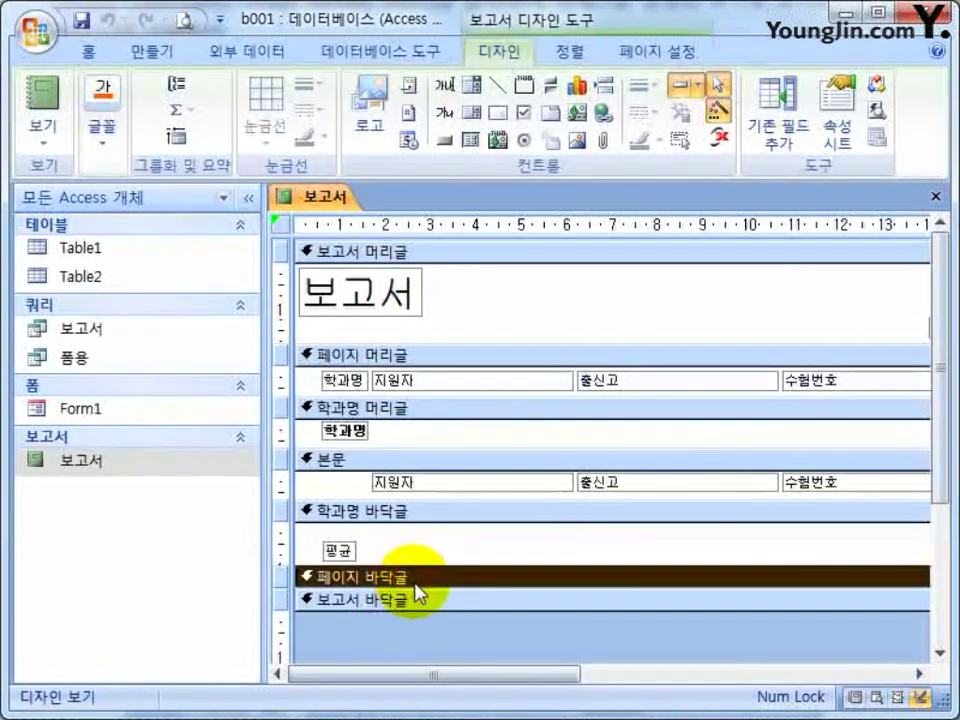
pyautogui.click(386, 410)
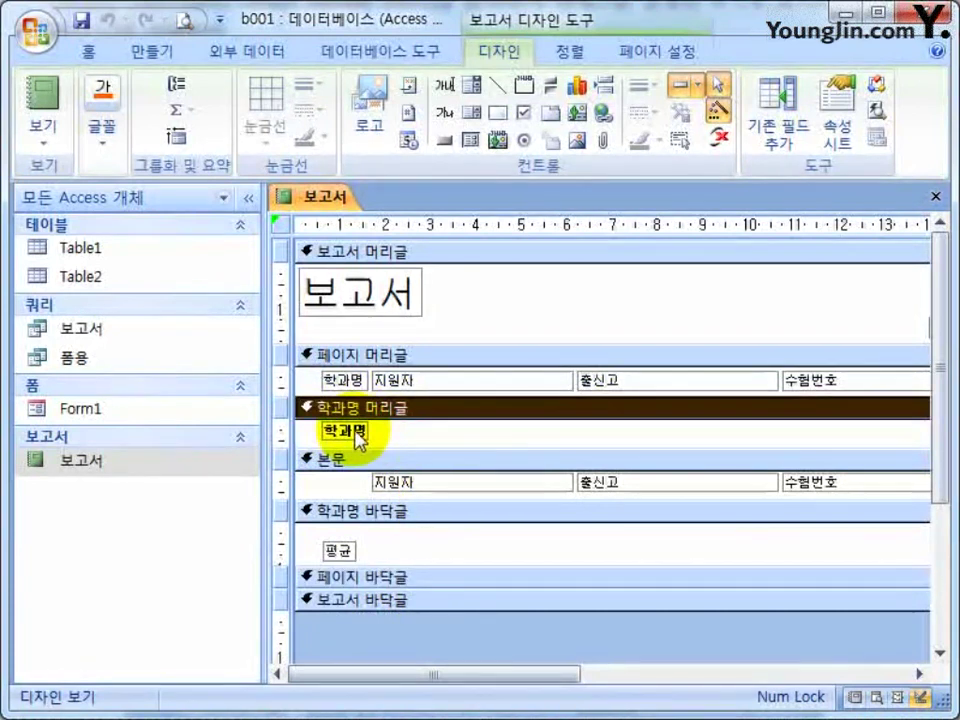
pyautogui.moveTo(366, 434); pyautogui.dragTo(400, 420)
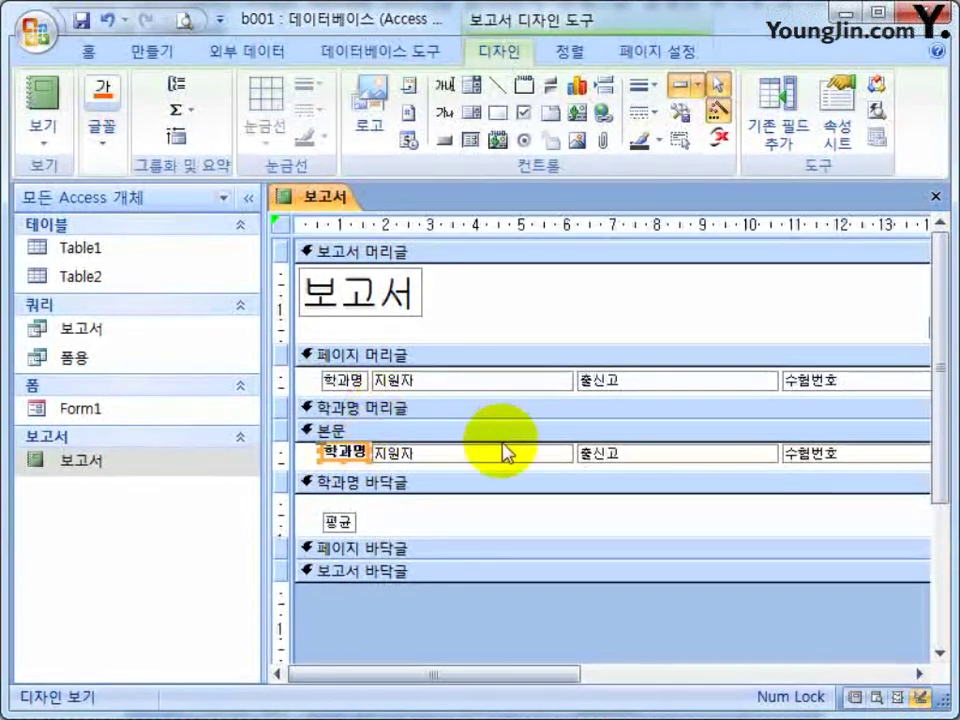
pyautogui.click(495, 410)
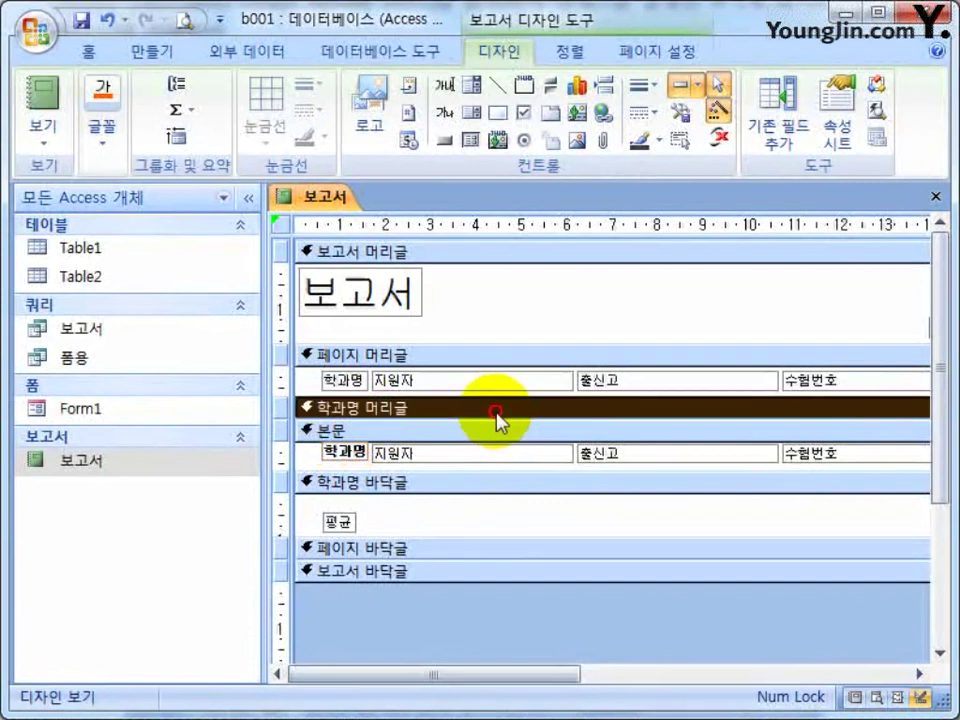
pyautogui.click(449, 548)
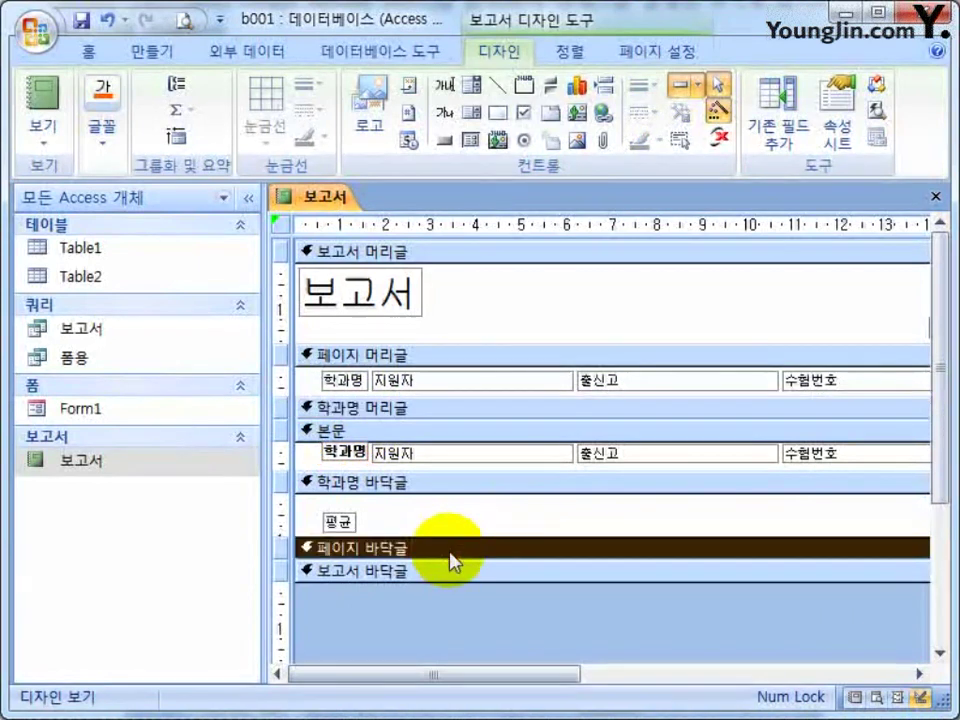
pyautogui.click(424, 607)
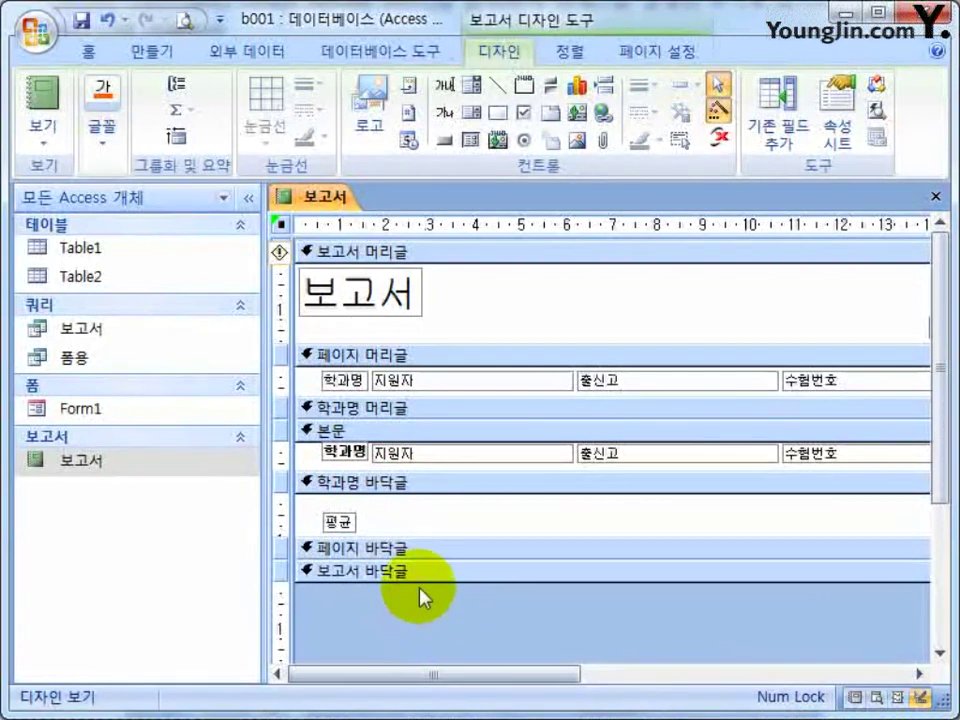
pyautogui.moveTo(419, 582); pyautogui.dragTo(418, 607)
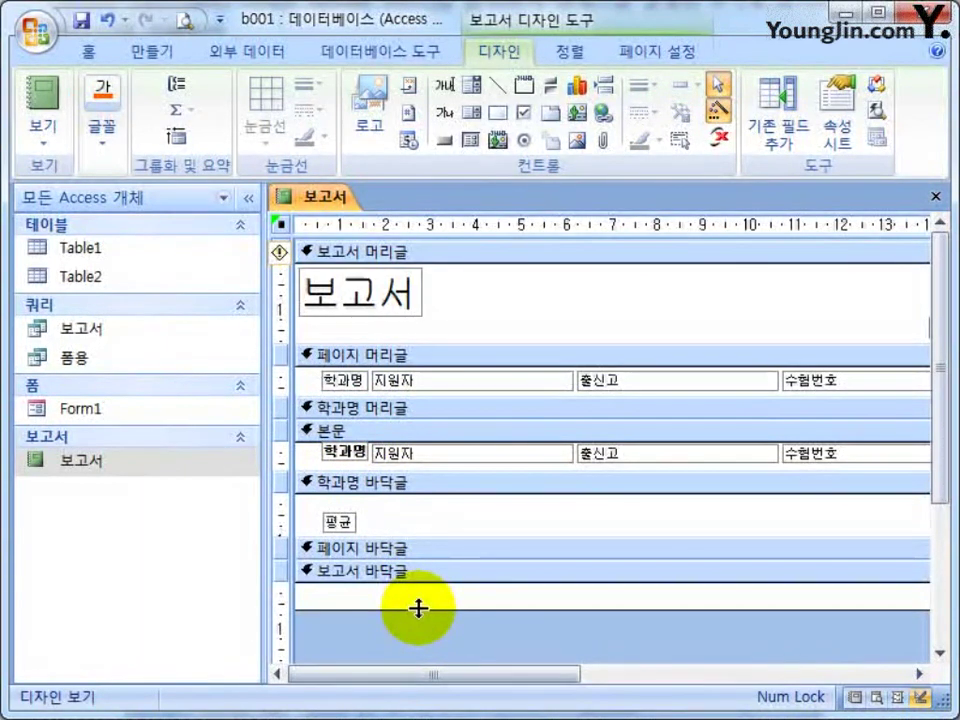
pyautogui.click(247, 198)
pyautogui.moveTo(546, 677); pyautogui.dragTo(685, 683)
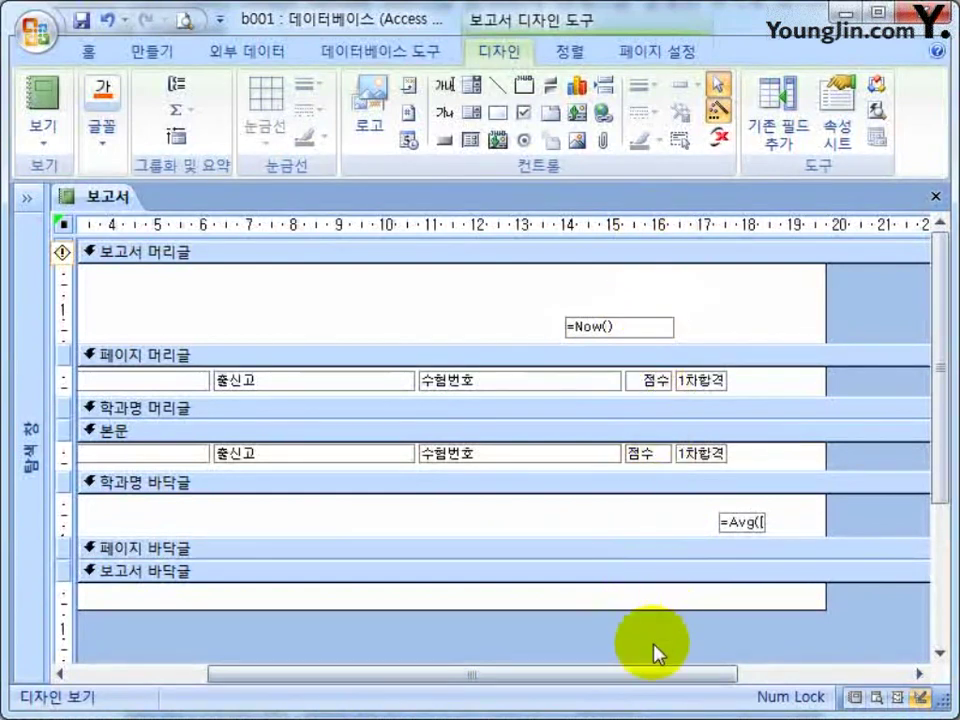
pyautogui.moveTo(626, 681); pyautogui.dragTo(403, 690)
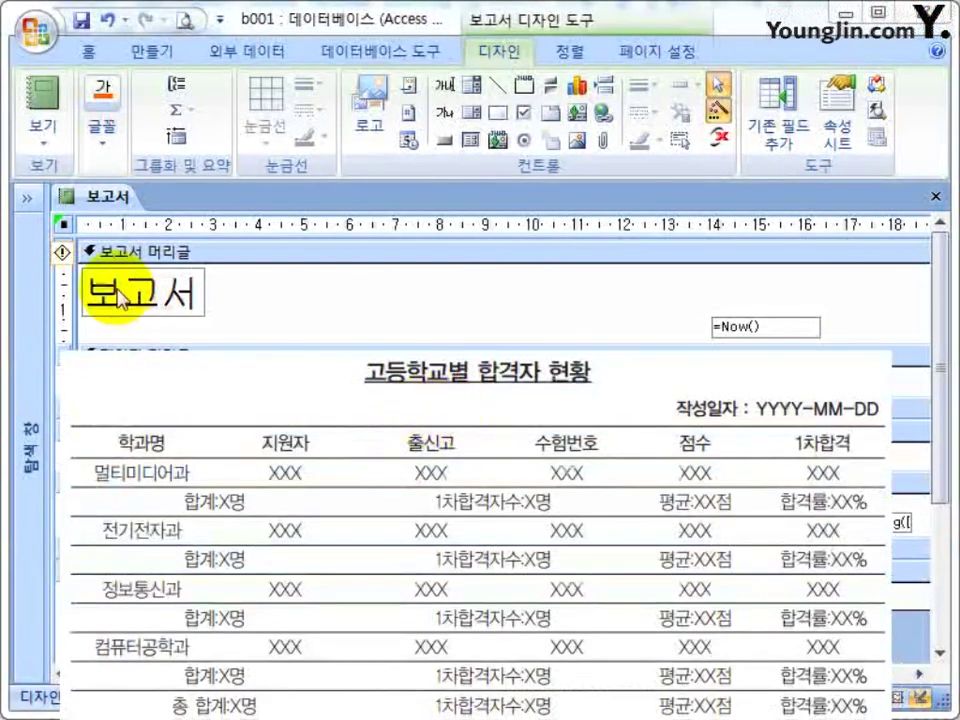
# Move the title label toward the centre and retitle it 고등학교별 합격자 현황.
pyautogui.click(141, 299)
pyautogui.moveTo(141, 299); pyautogui.dragTo(358, 300)
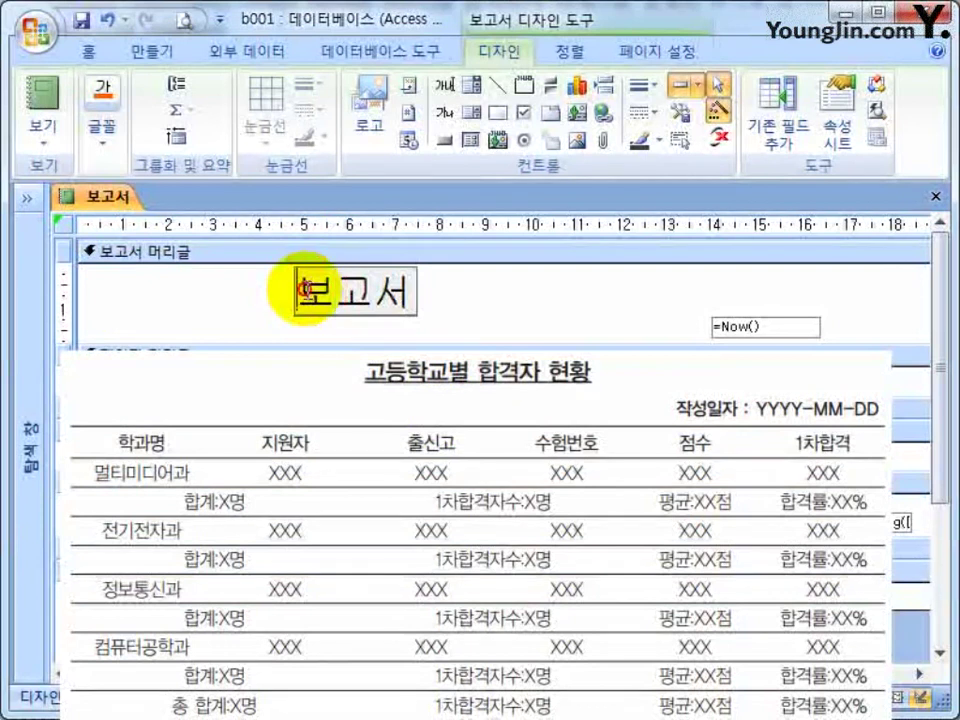
pyautogui.doubleClick(307, 292)
pyautogui.write('rh등ㅎ학교별 합격')
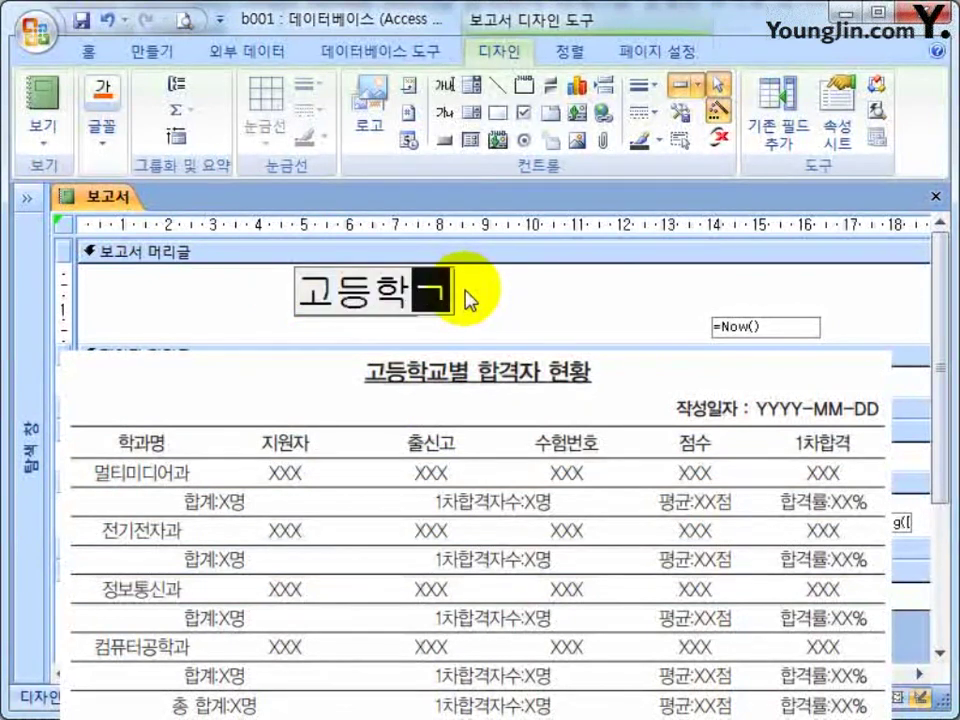
pyautogui.write('자 현황')
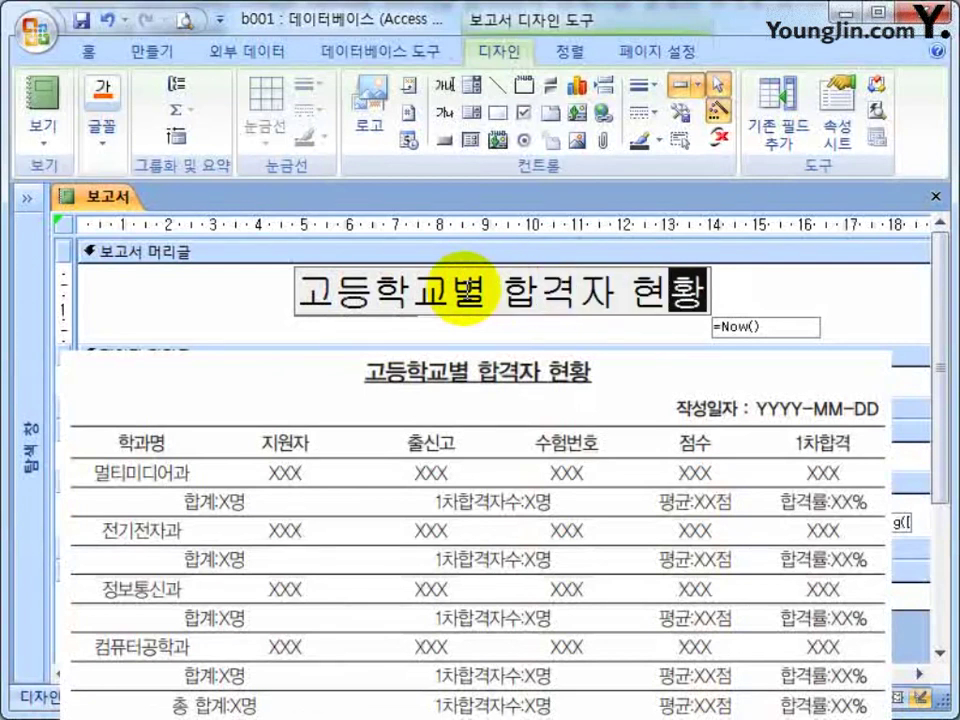
pyautogui.press('Return')
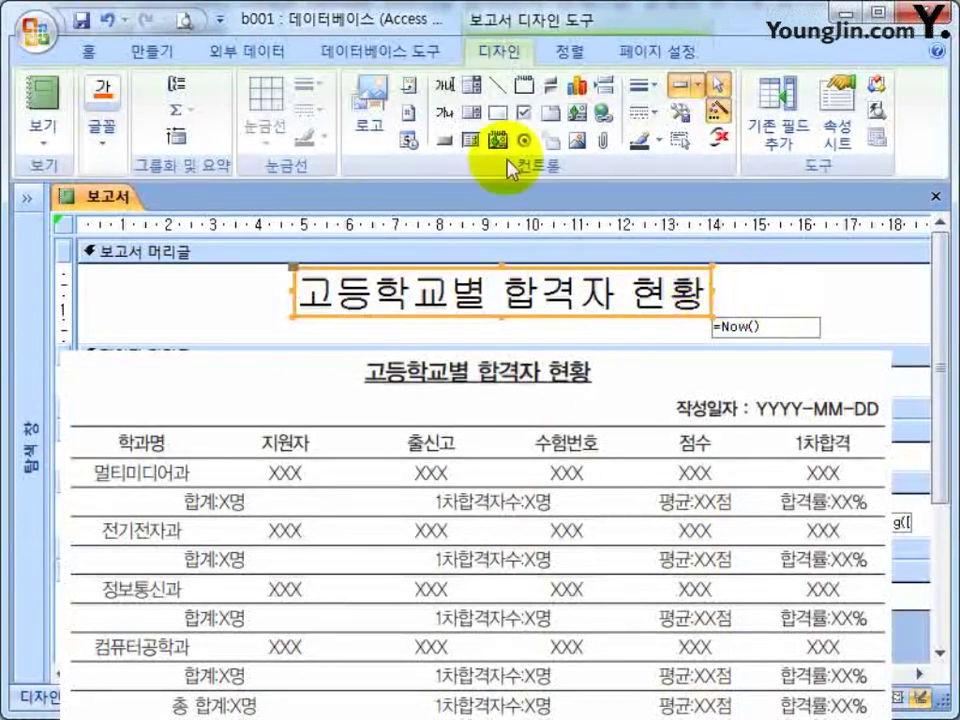
# Make the title 16 pt, underlined and centred, and widen the label across the header.
pyautogui.click(84, 49)
pyautogui.click(440, 86)
pyautogui.click(392, 238)
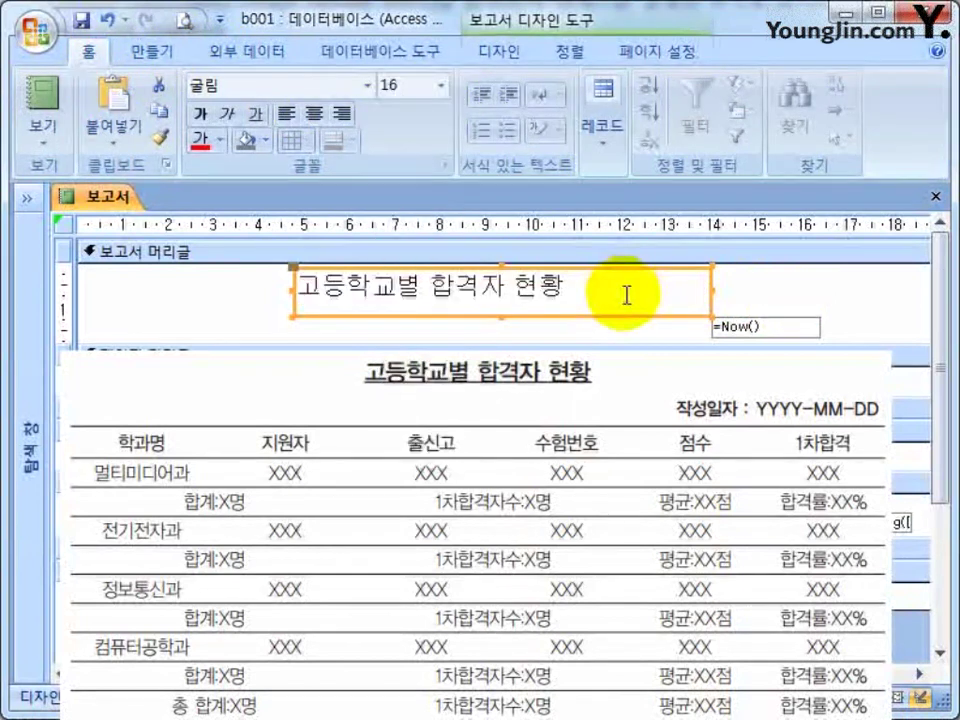
pyautogui.click(256, 113)
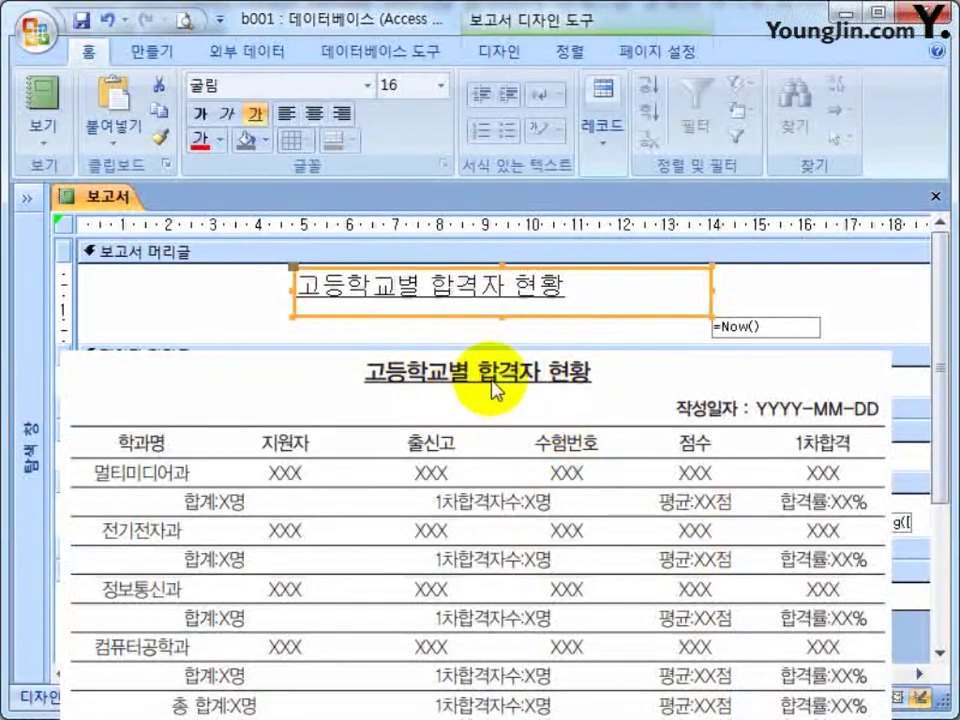
pyautogui.doubleClick(707, 315)
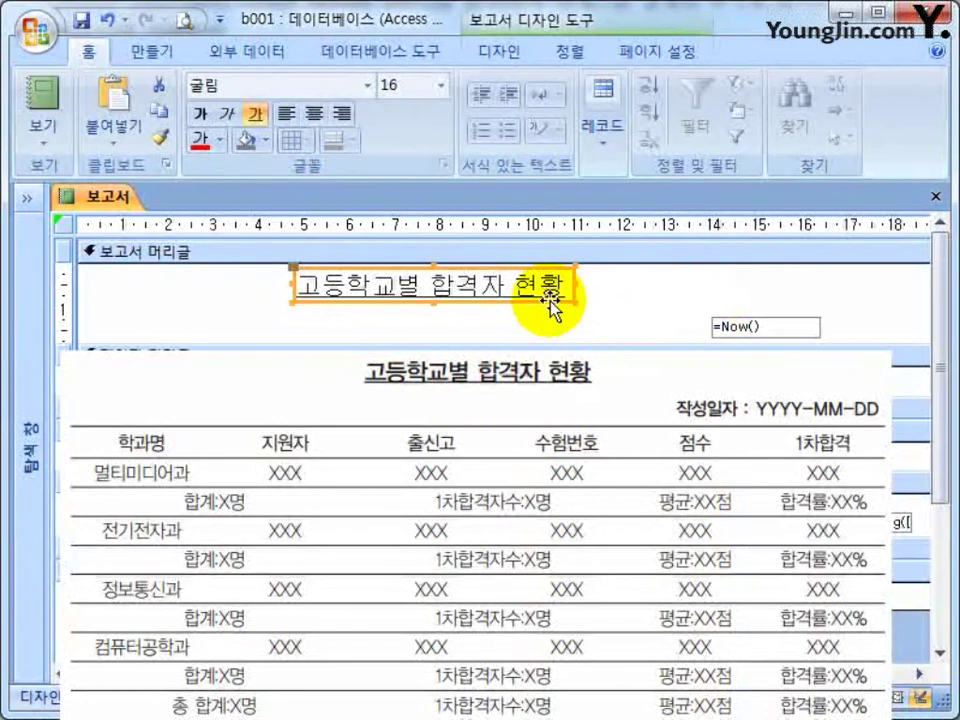
pyautogui.click(314, 113)
pyautogui.moveTo(577, 290)
pyautogui.mouseDown()
pyautogui.moveTo(632, 283)
pyautogui.moveTo(578, 288)
pyautogui.mouseUp()
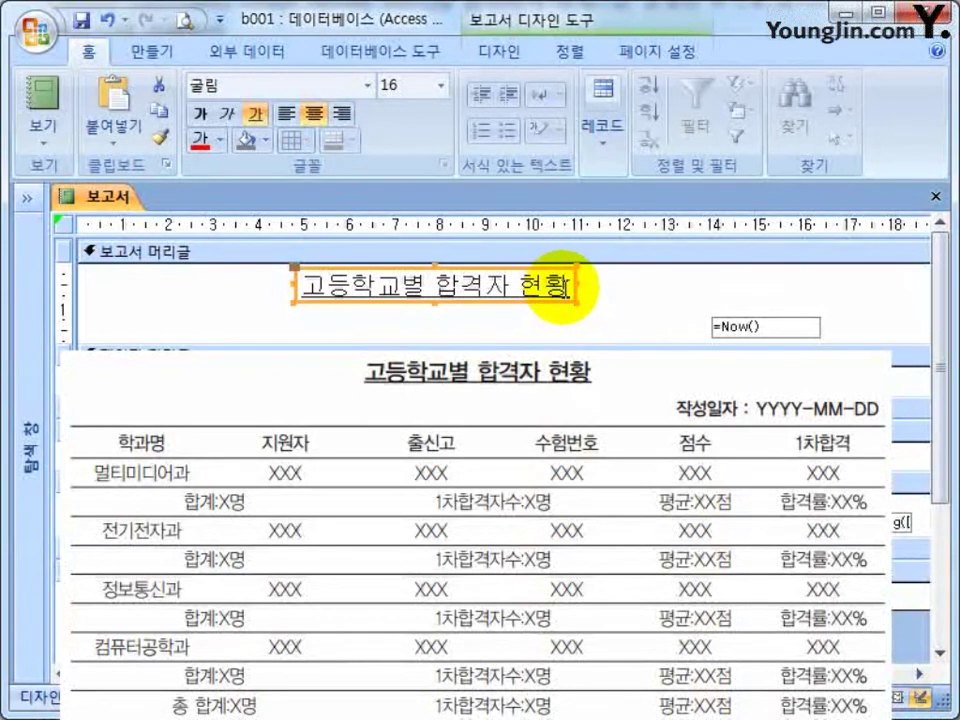
pyautogui.moveTo(574, 288); pyautogui.dragTo(646, 288)
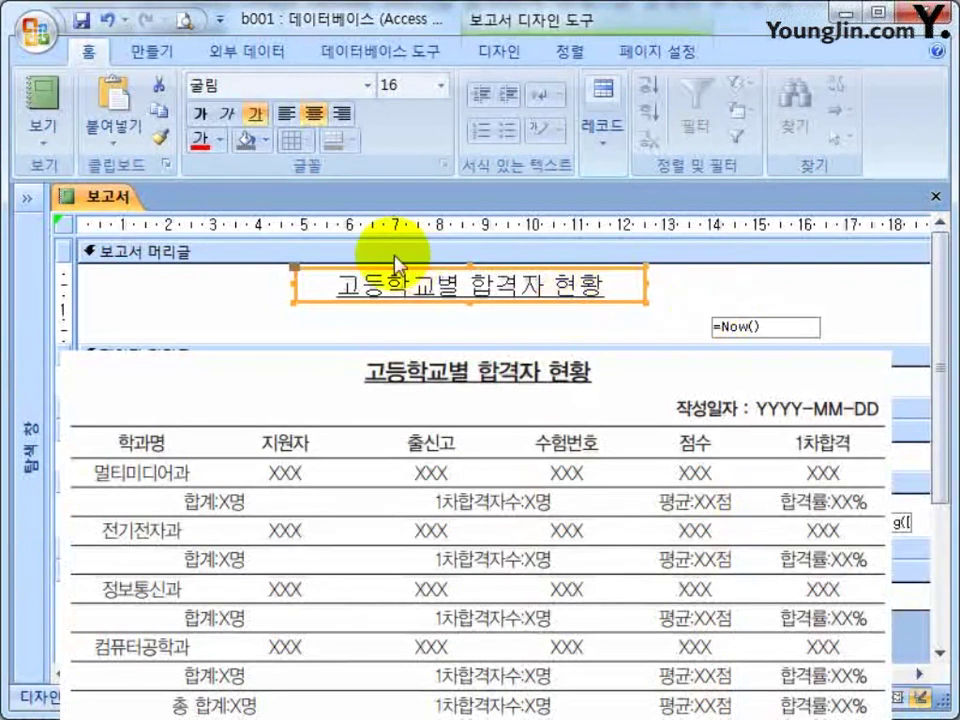
pyautogui.moveTo(492, 289); pyautogui.dragTo(456, 289)
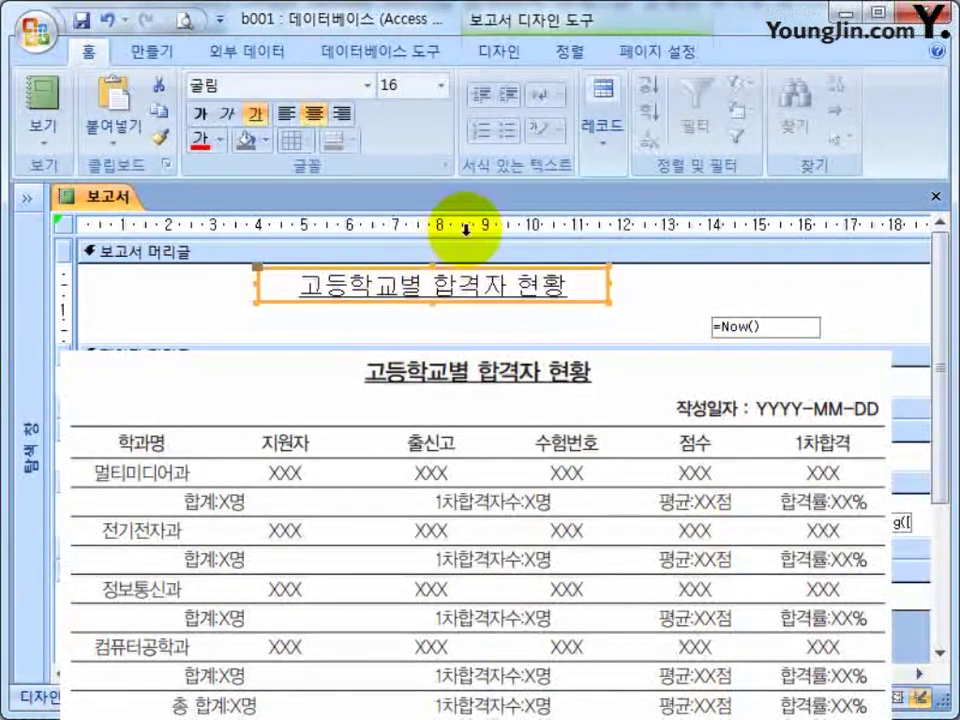
pyautogui.press('Right')
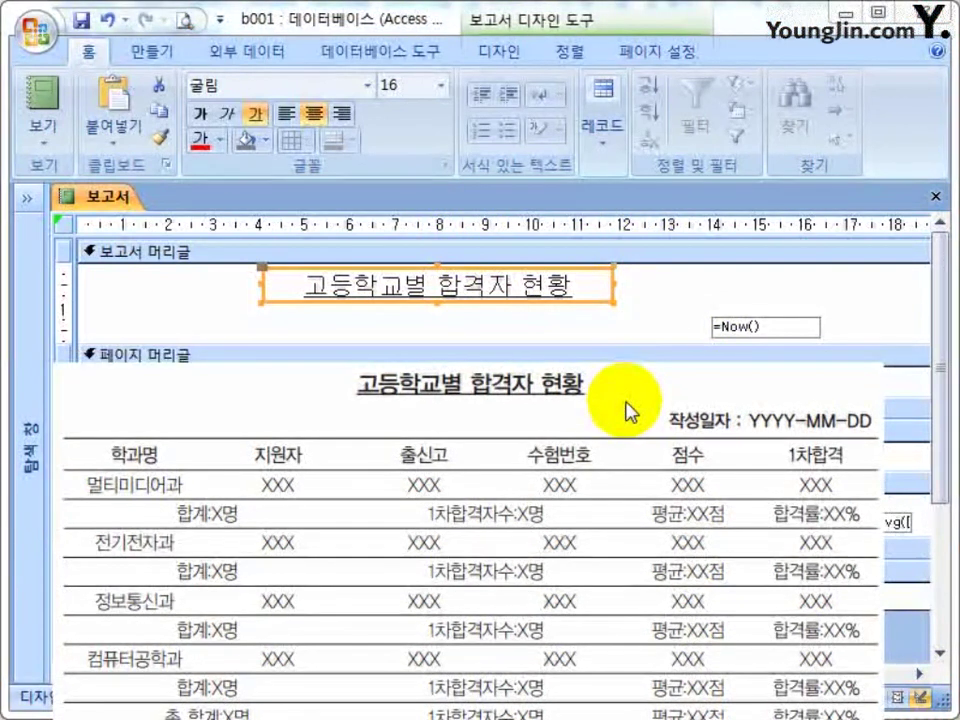
# Draw a 작성일자 : label just left of the =Now() box and narrow it to fit.
pyautogui.click(650, 337)
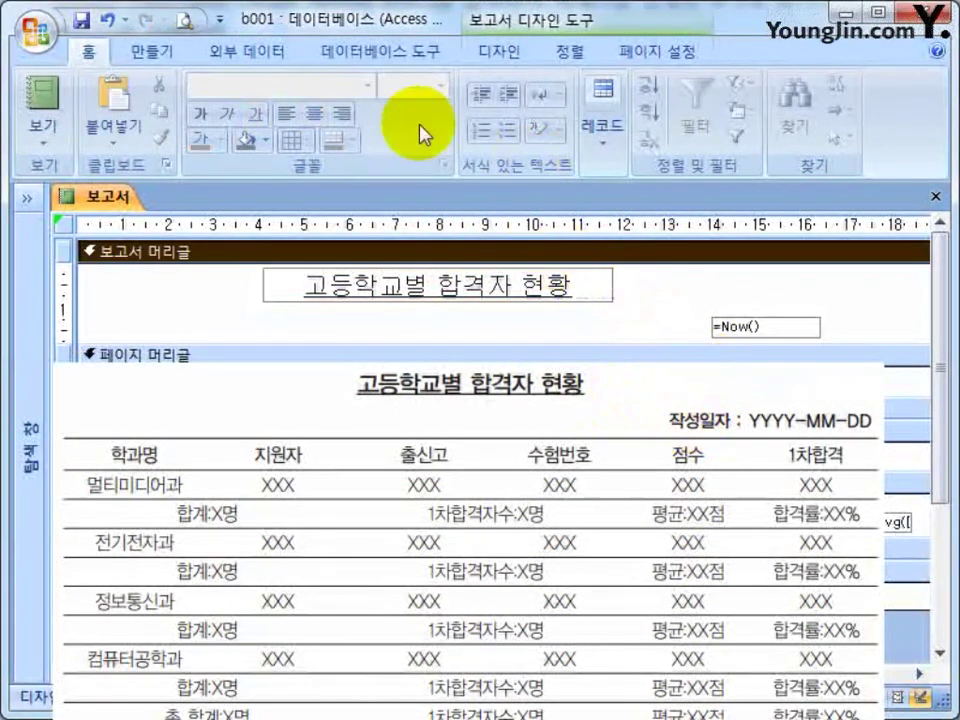
pyautogui.scroll(-4, 443, 122)
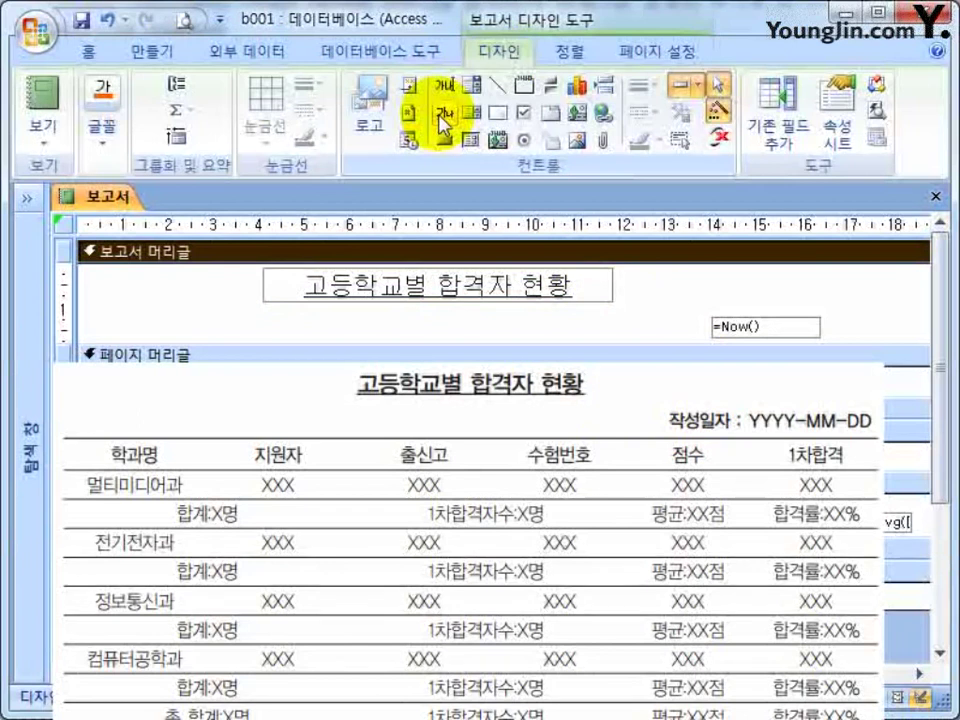
pyautogui.click(443, 118)
pyautogui.moveTo(558, 318); pyautogui.dragTo(670, 343)
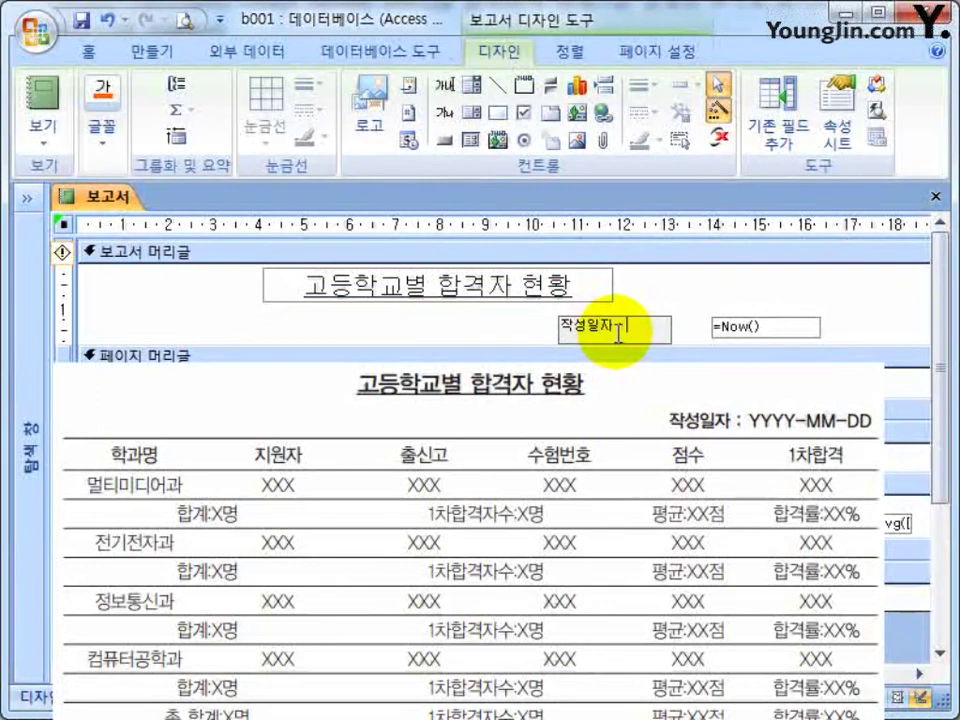
pyautogui.write('작성일자 :')
pyautogui.click(675, 344)
pyautogui.click(672, 342)
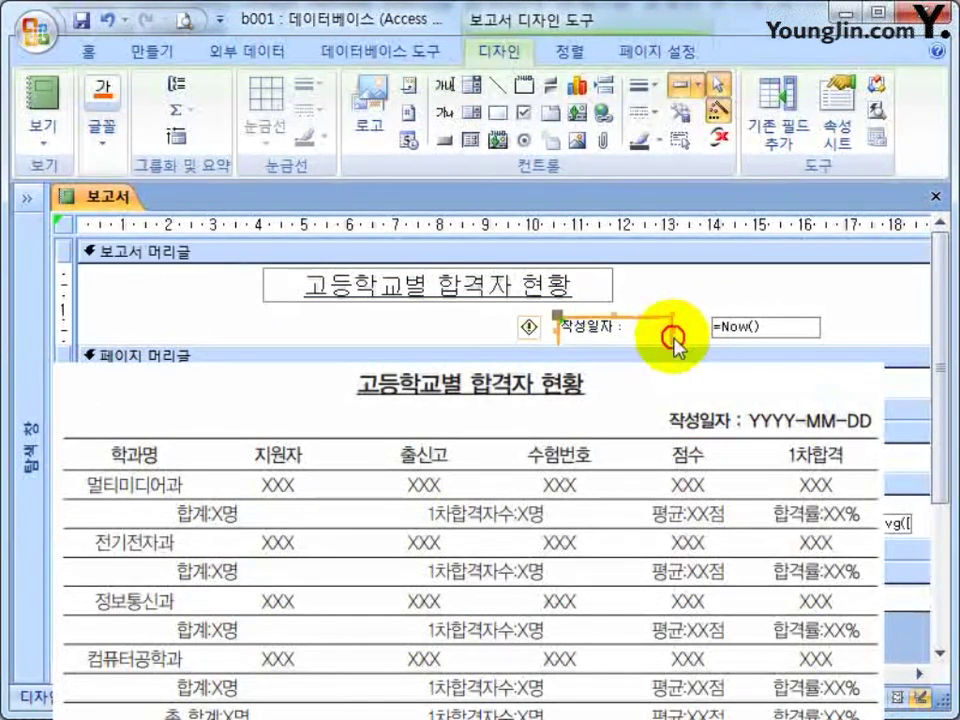
pyautogui.moveTo(671, 339); pyautogui.dragTo(695, 338)
pyautogui.click(738, 334)
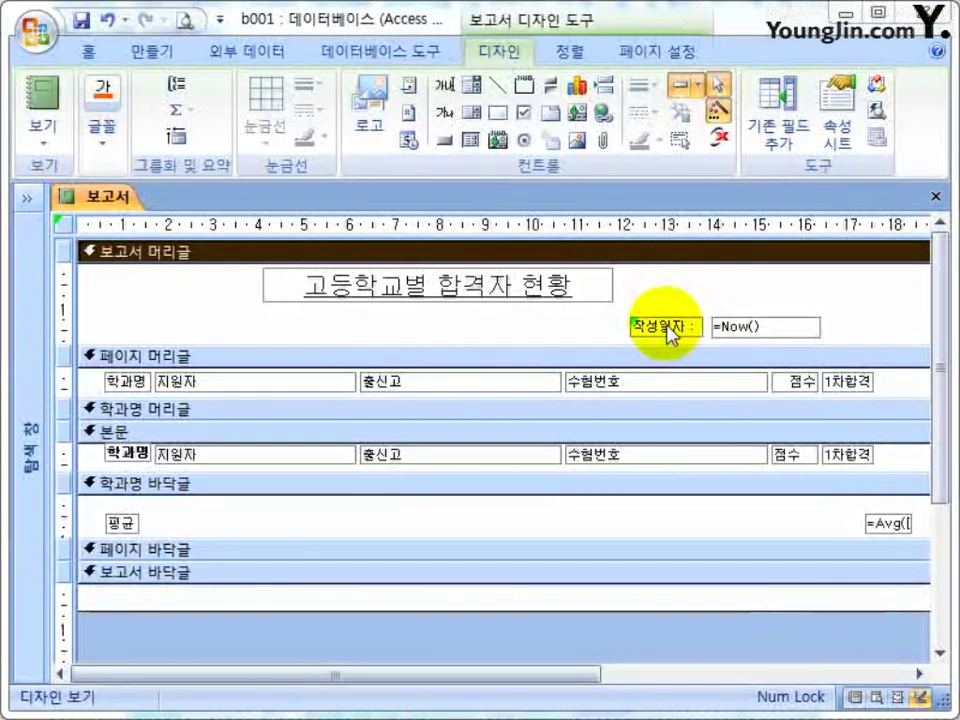
pyautogui.click(668, 333)
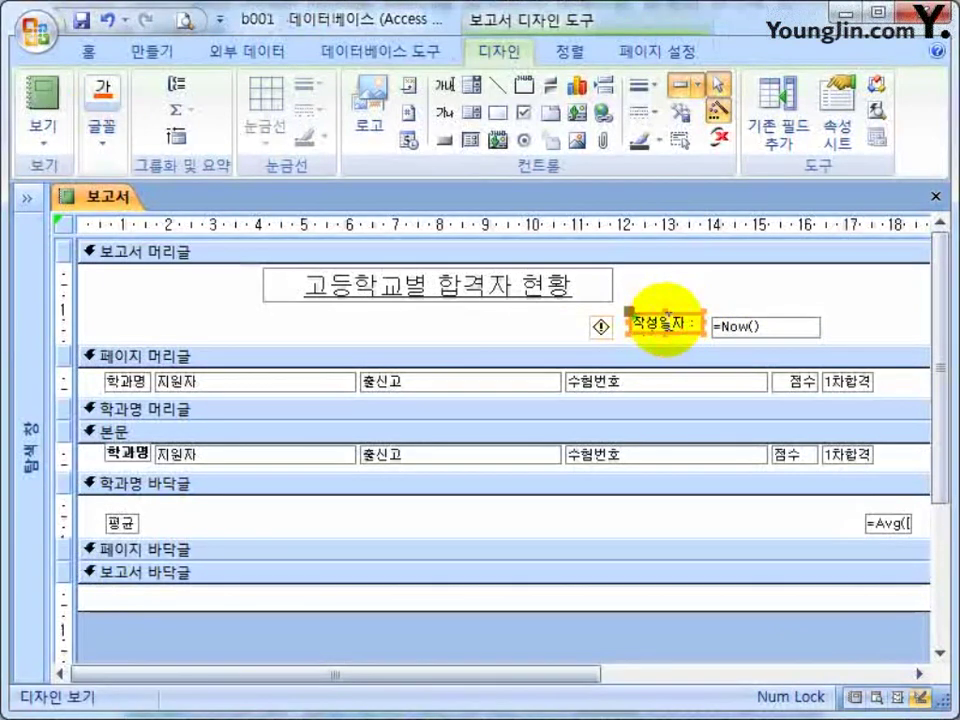
pyautogui.click(750, 296)
# Open the Property Sheet and inspect the 작성일자 label, =Now() box, and 수험번호 and 출신고 headings.
pyautogui.click(688, 324)
pyautogui.doubleClick(688, 324)
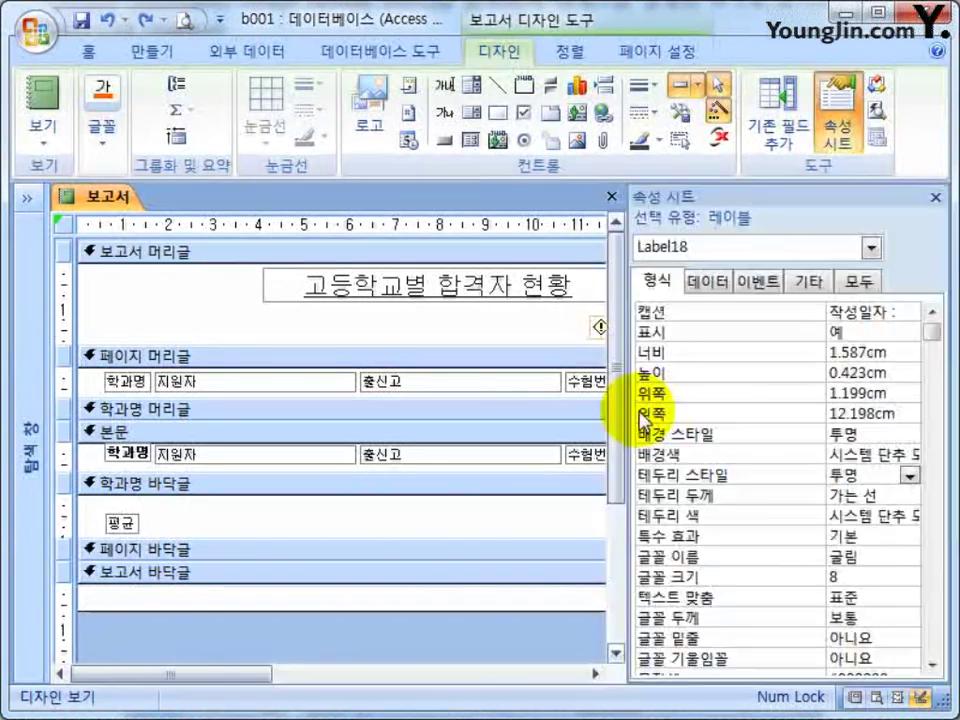
pyautogui.moveTo(229, 677); pyautogui.dragTo(414, 680)
pyautogui.keyDown('shift'); pyautogui.click(476, 330); pyautogui.keyUp('shift')
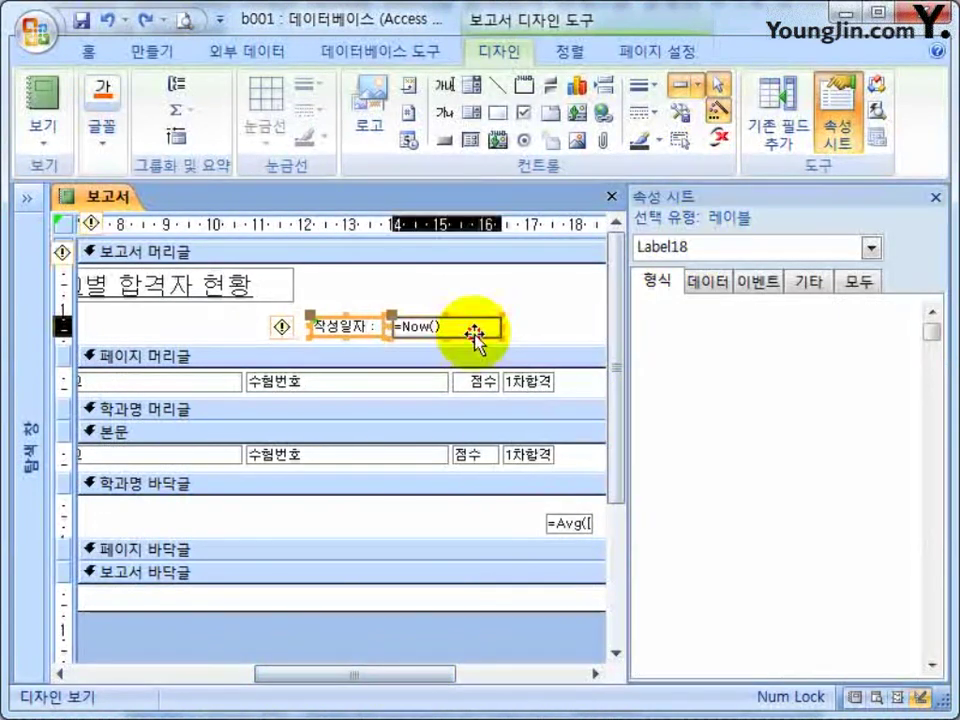
pyautogui.click(476, 335)
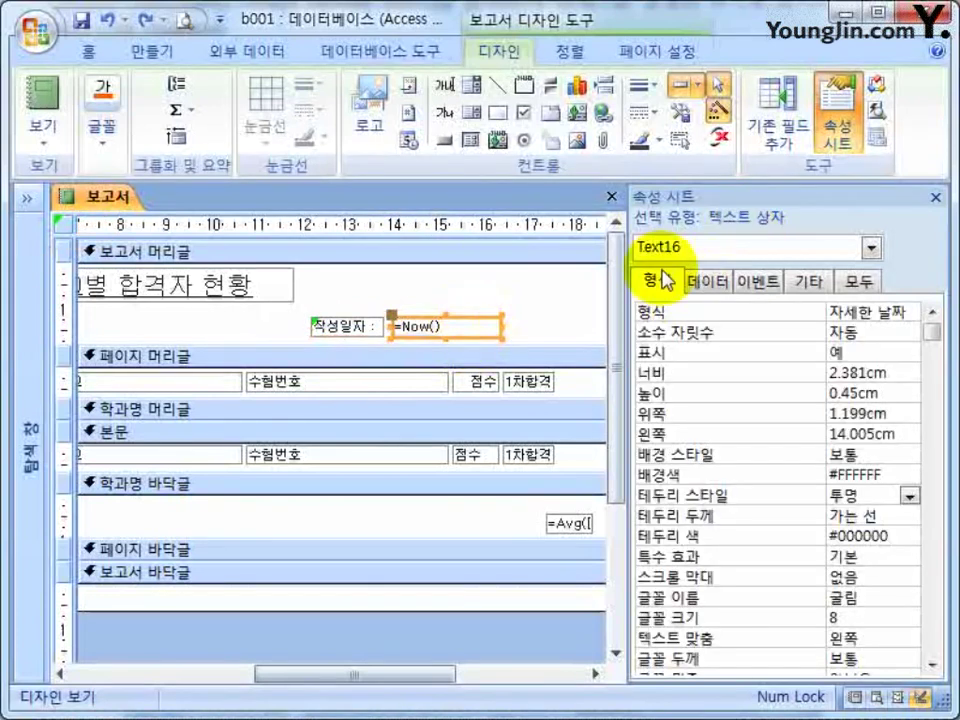
pyautogui.click(430, 325)
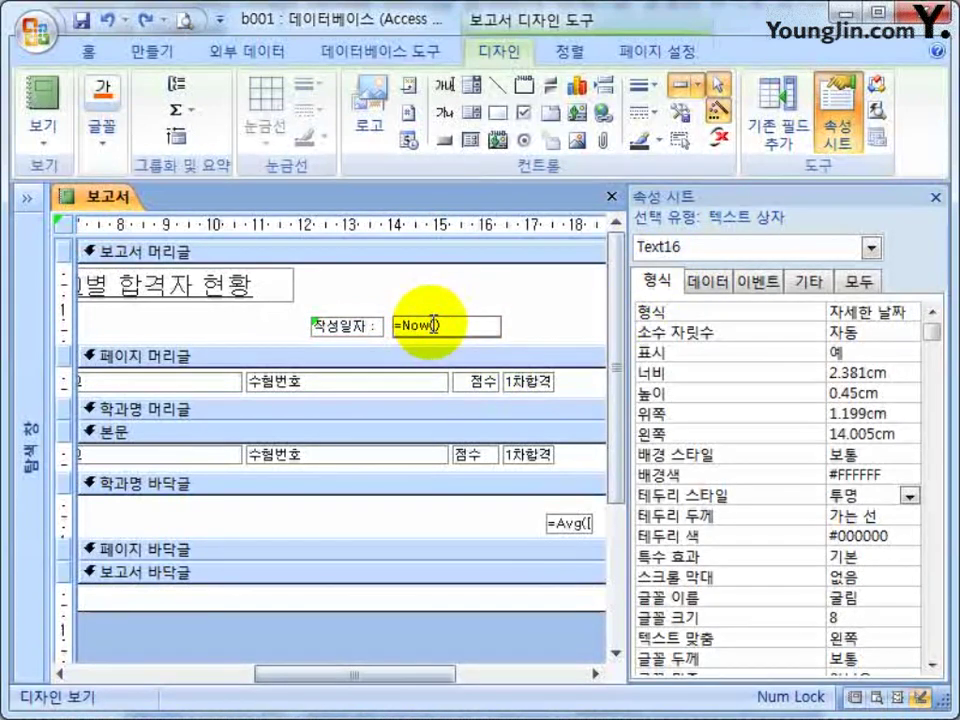
pyautogui.click(367, 383)
pyautogui.hscroll(-5, 155, 345)
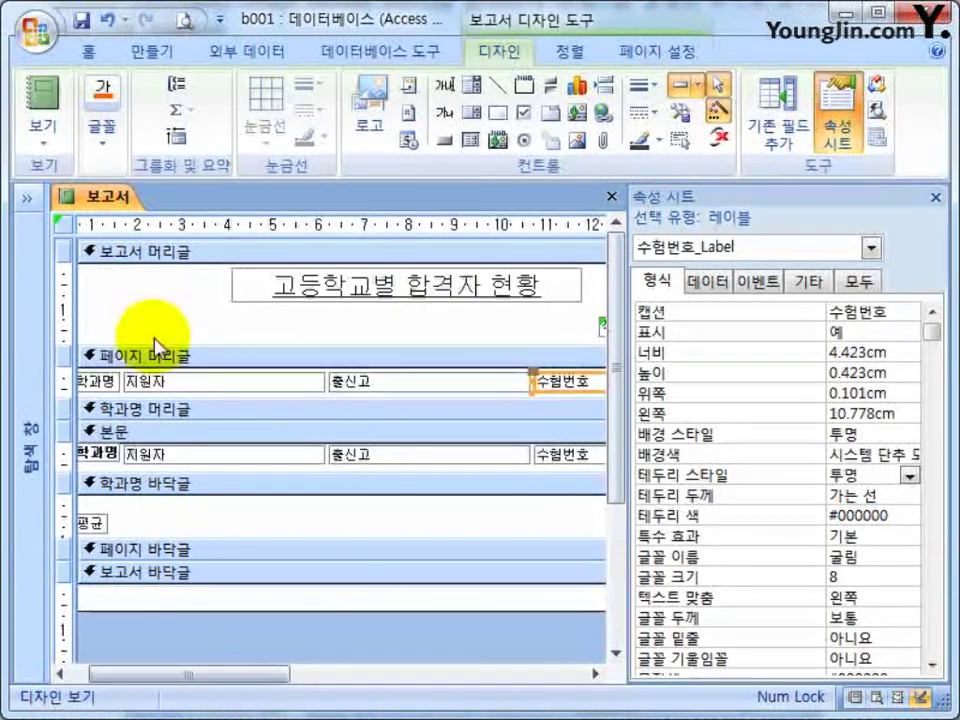
pyautogui.click(437, 384)
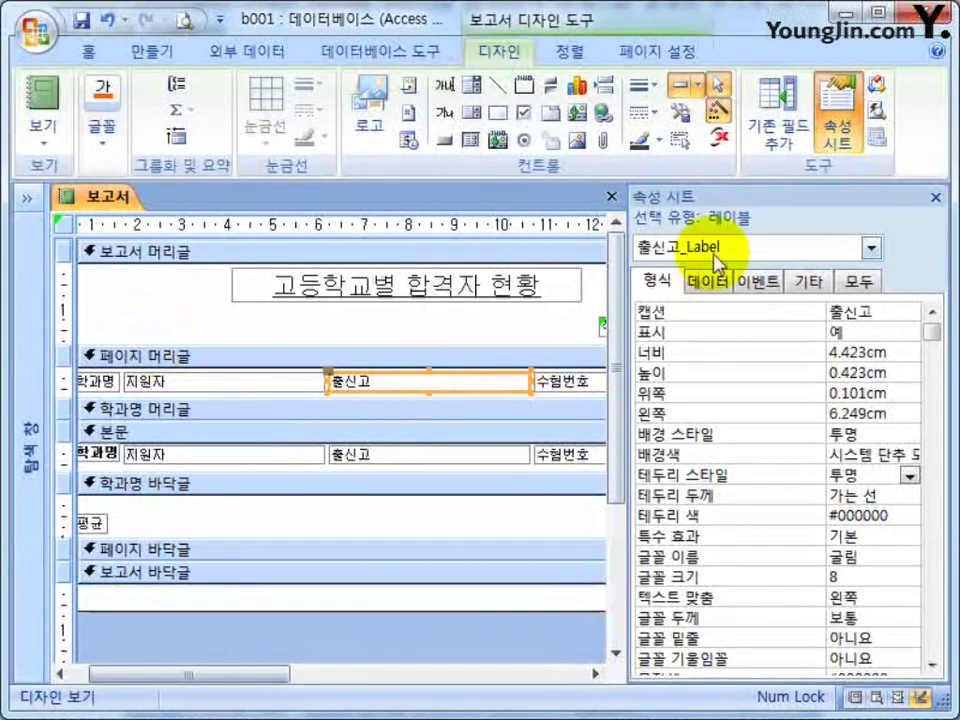
pyautogui.click(193, 452)
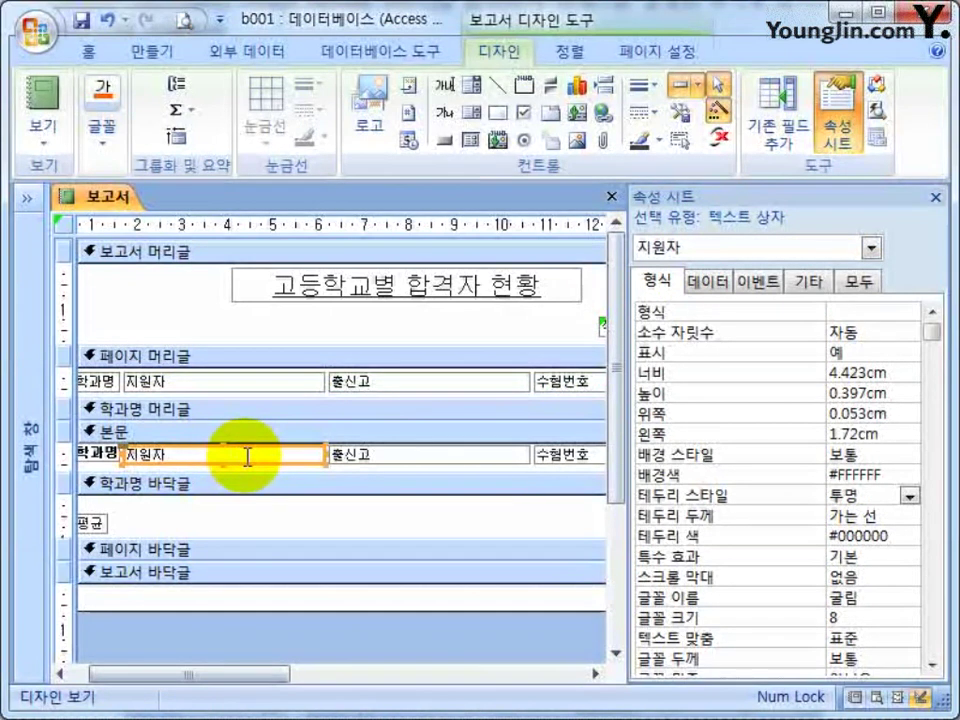
# Check the properties of the 지원자 heading label, 본문 section and 지원자 text box.
pyautogui.click(242, 381)
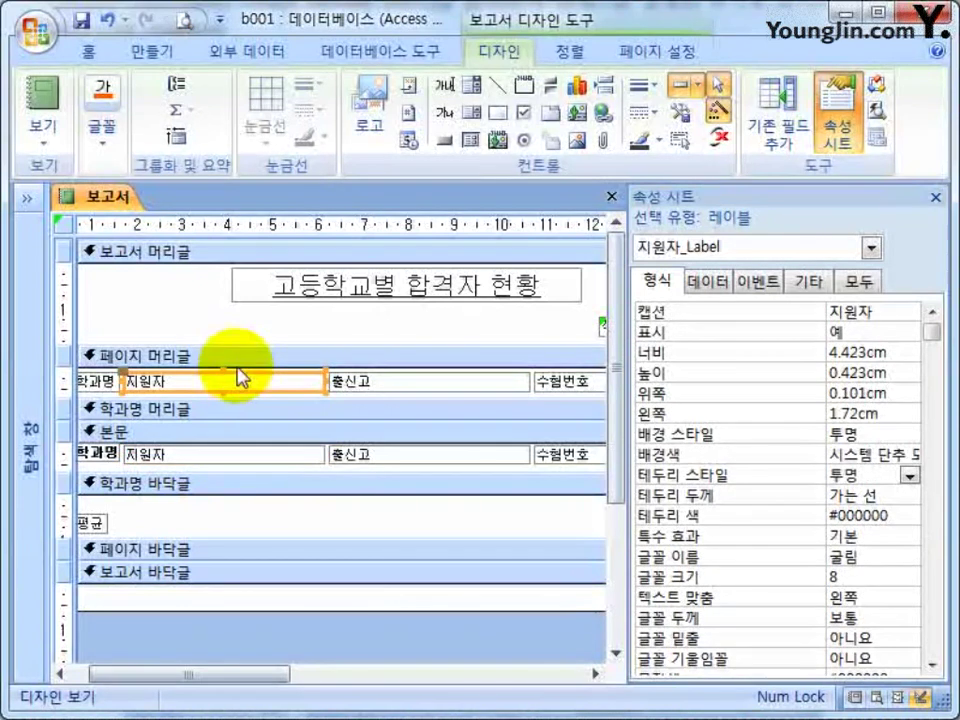
pyautogui.click(238, 364)
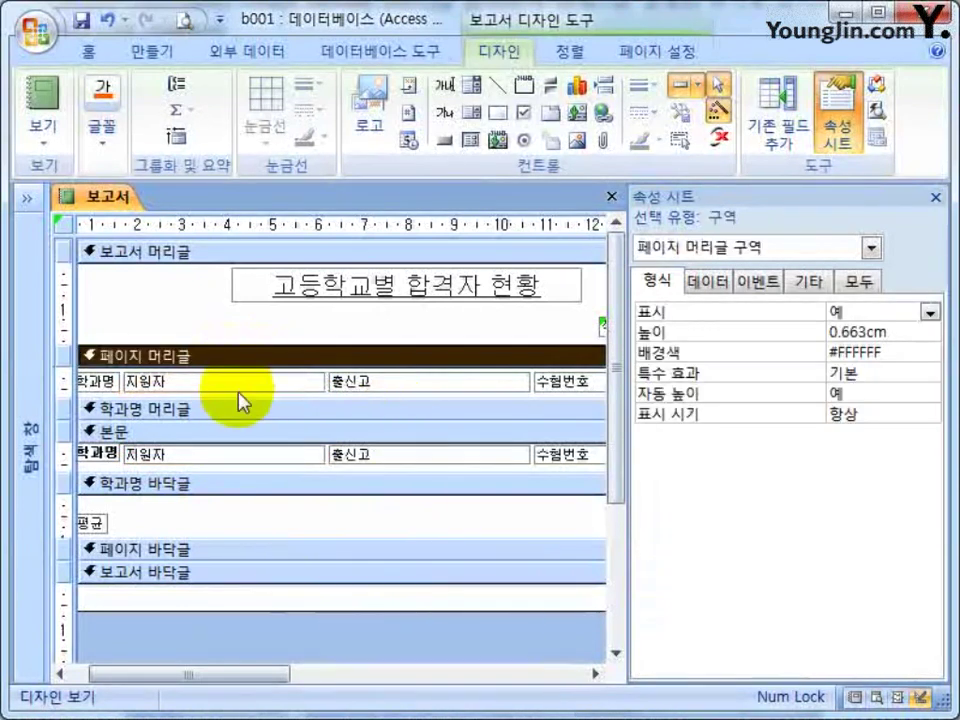
pyautogui.click(238, 390)
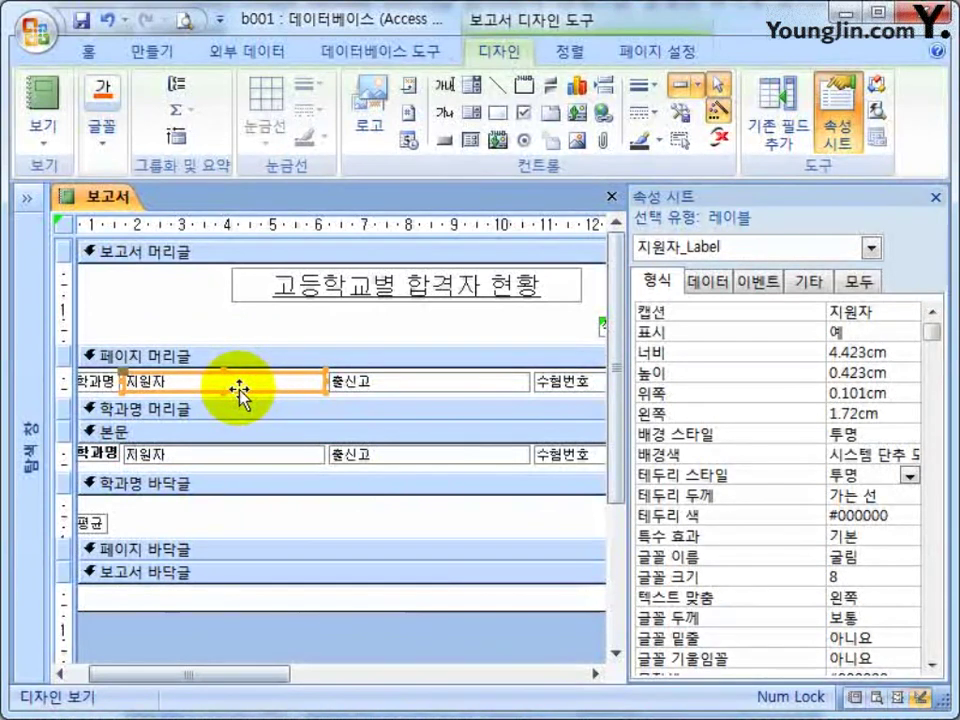
pyautogui.click(241, 431)
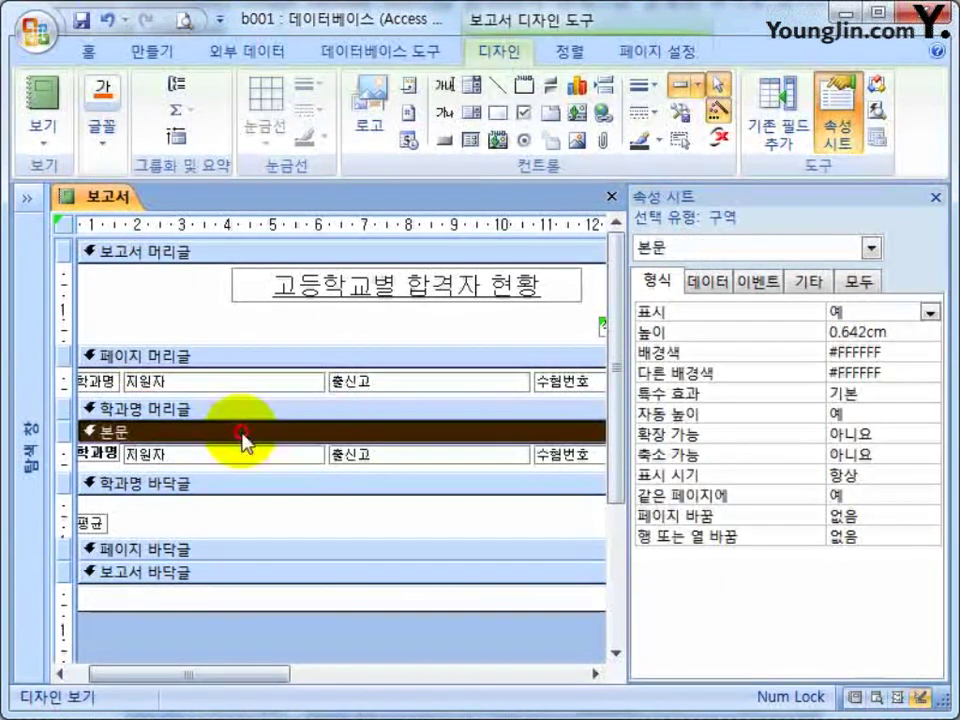
pyautogui.click(240, 453)
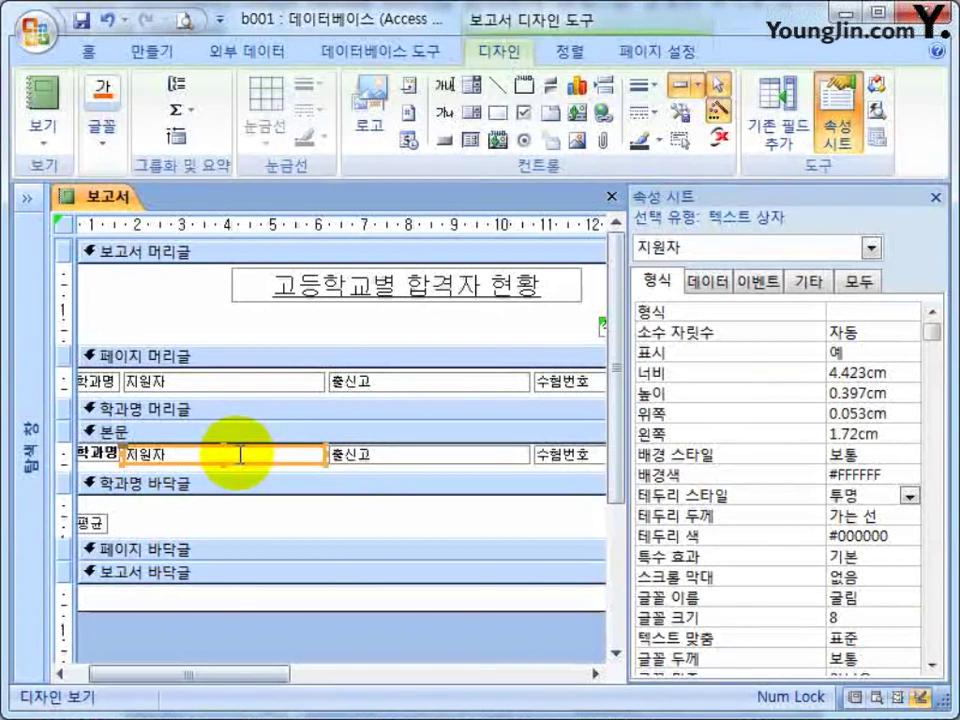
pyautogui.moveTo(264, 675); pyautogui.dragTo(496, 675)
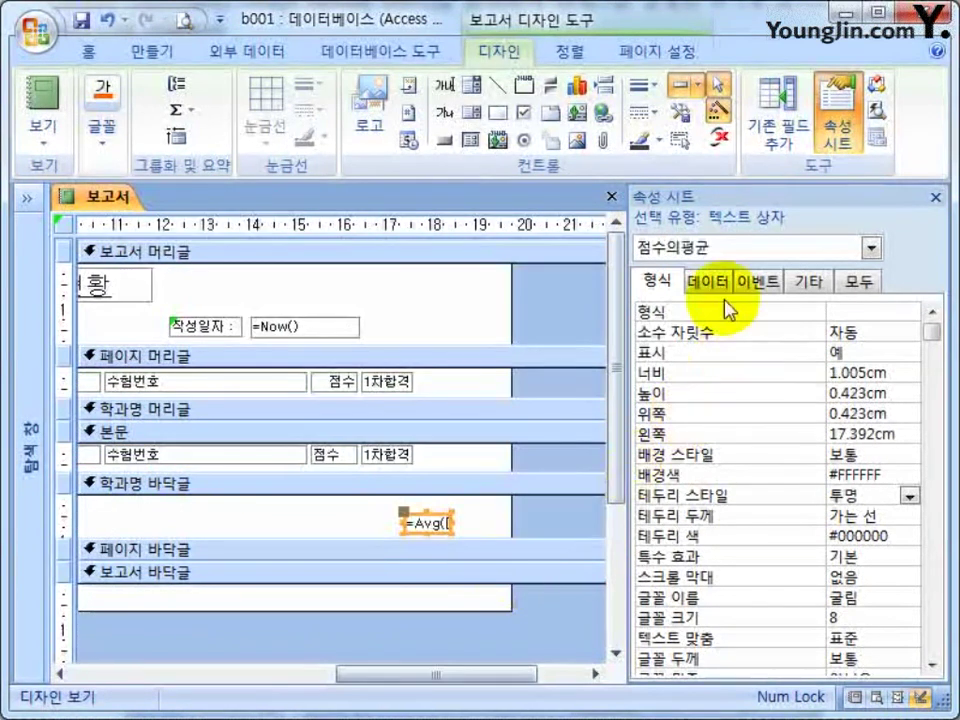
# Review the =Now(), 1차합격, 점수, 수험번호, title and 작성일자 properties, then close the Property Sheet.
pyautogui.click(352, 328)
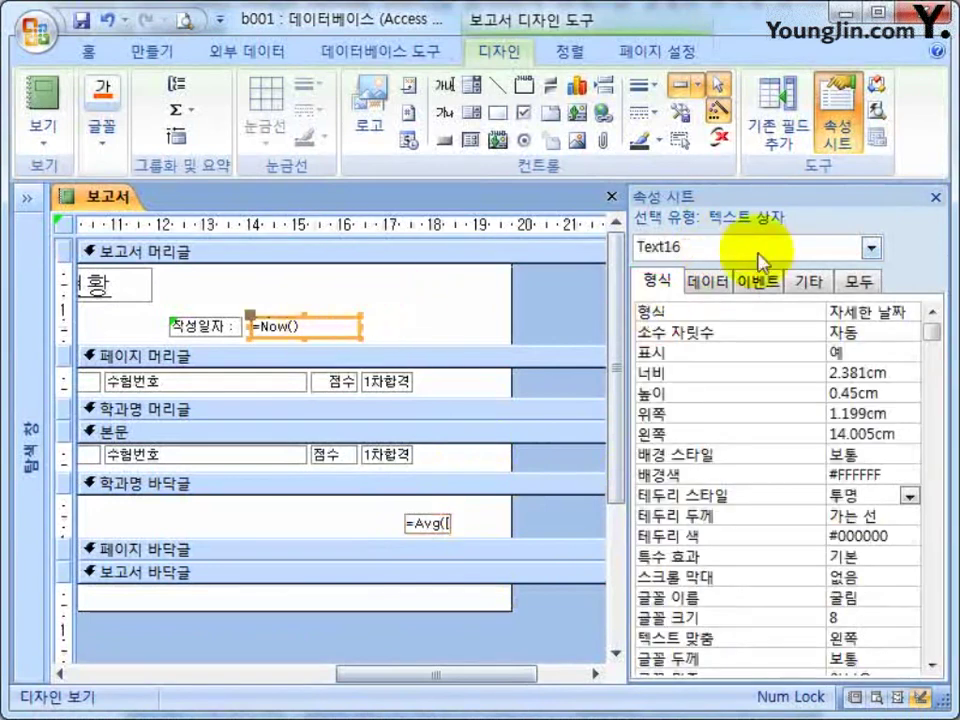
pyautogui.click(372, 382)
pyautogui.click(347, 382)
pyautogui.click(271, 380)
pyautogui.click(105, 290)
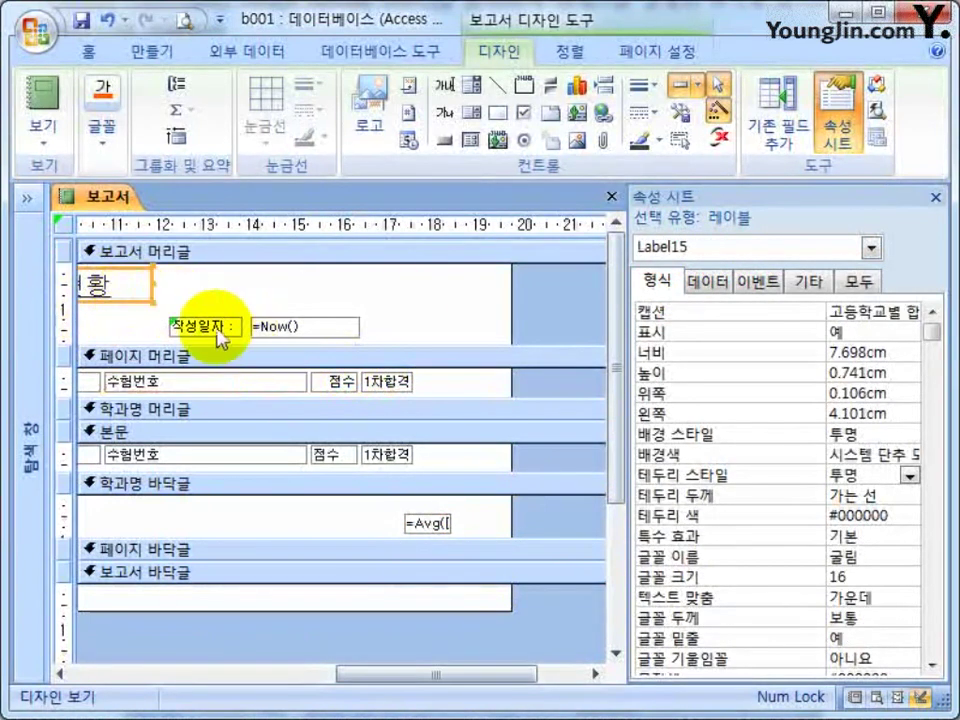
pyautogui.click(230, 328)
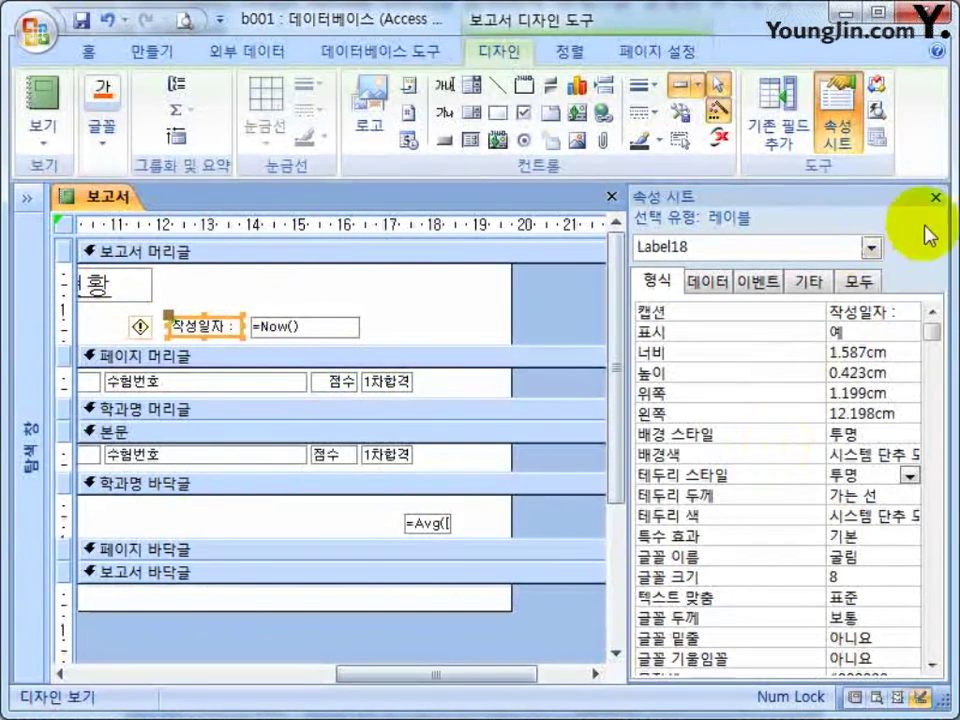
pyautogui.click(936, 197)
pyautogui.moveTo(545, 678); pyautogui.dragTo(96, 690)
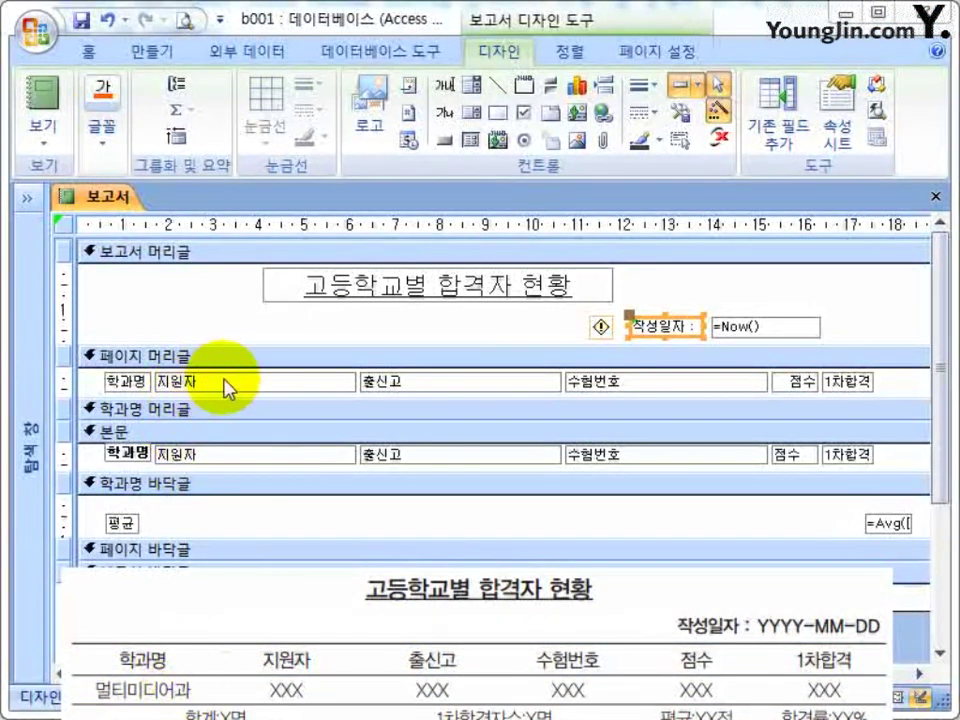
# Shift the 지원자 through 1차합격 columns right and widen both 학과명 controls.
pyautogui.moveTo(903, 388); pyautogui.dragTo(204, 476)
pyautogui.moveTo(236, 386); pyautogui.dragTo(306, 386)
pyautogui.click(178, 377)
pyautogui.moveTo(178, 377)
pyautogui.mouseDown()
pyautogui.moveTo(176, 411)
pyautogui.moveTo(160, 388)
pyautogui.moveTo(189, 383)
pyautogui.mouseUp()
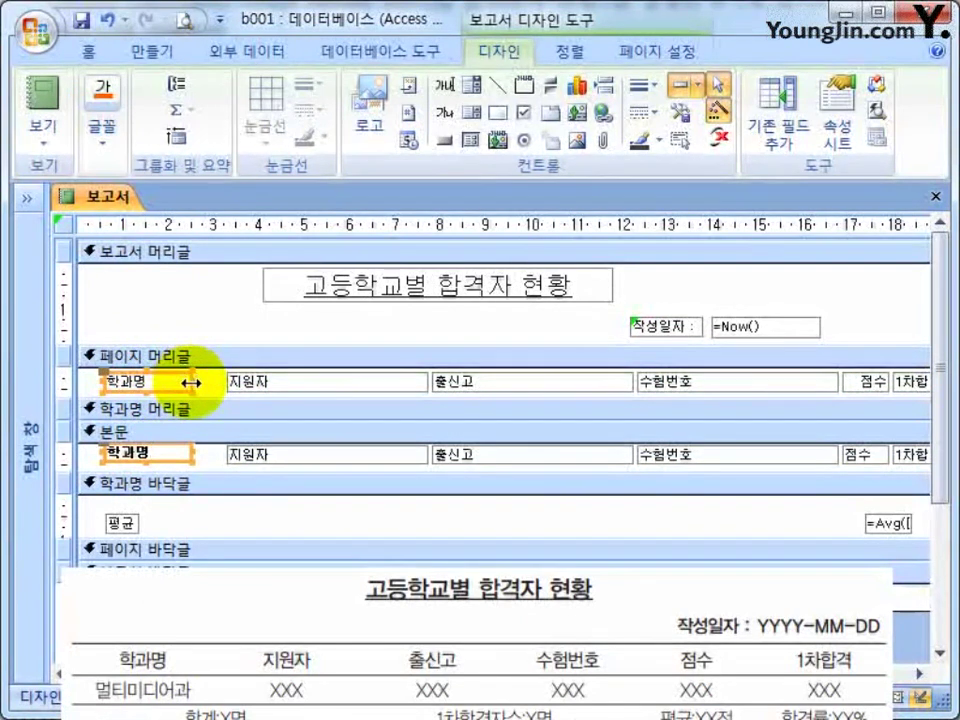
# Narrow the 지원자, 출신고 and 수험번호 controls and pull 출신고 and 수험번호 left beside each other.
pyautogui.moveTo(311, 514); pyautogui.dragTo(276, 391)
pyautogui.moveTo(402, 381); pyautogui.dragTo(269, 382)
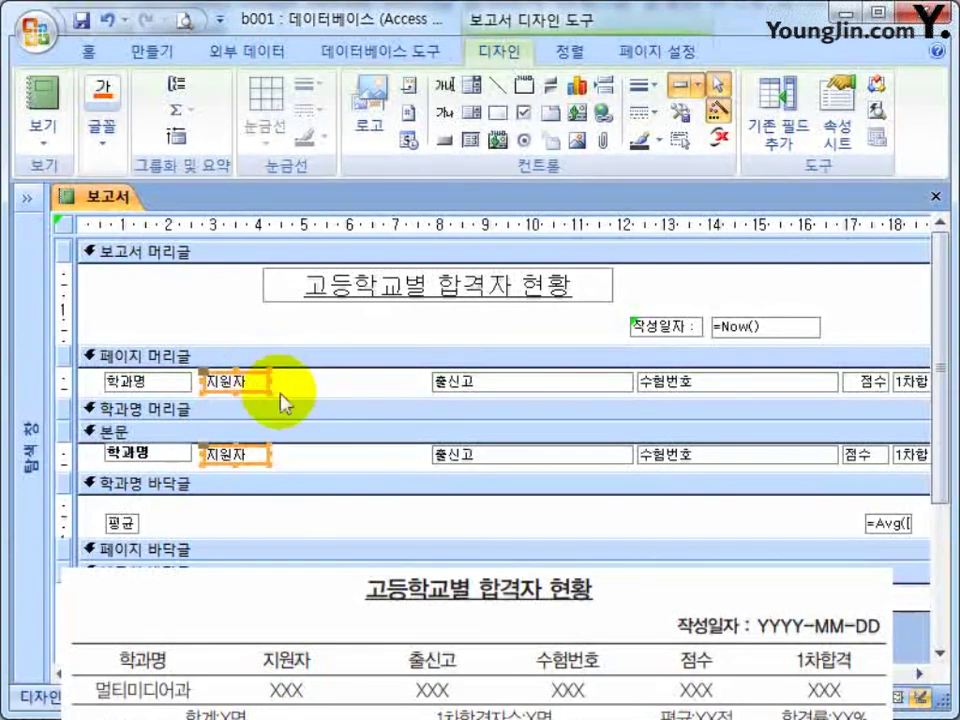
pyautogui.moveTo(497, 514); pyautogui.dragTo(340, 381)
pyautogui.moveTo(481, 381); pyautogui.dragTo(386, 383)
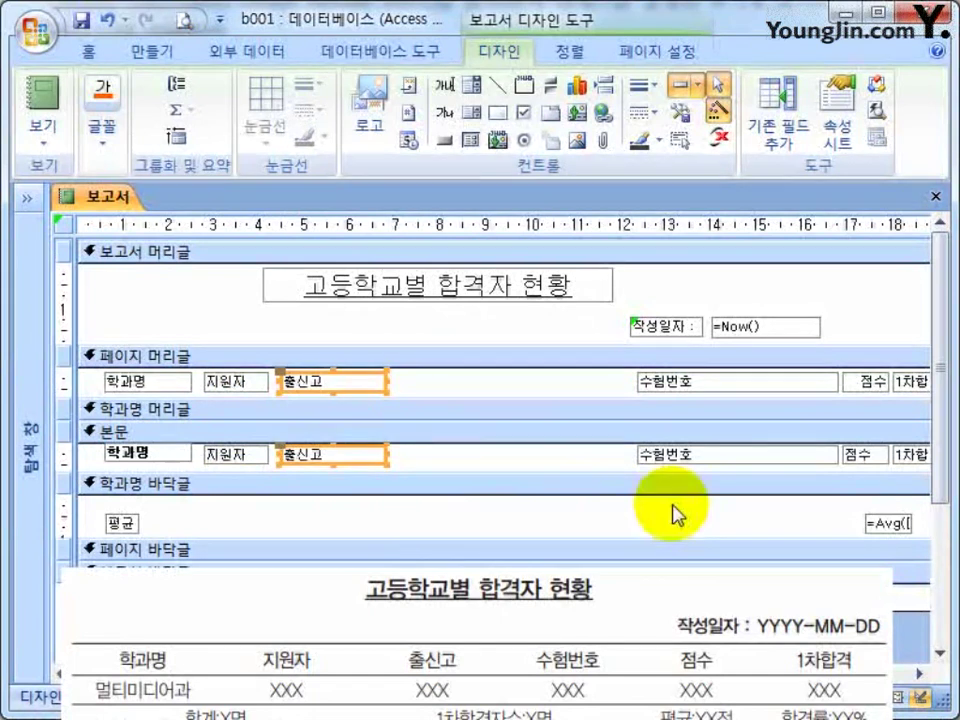
pyautogui.click(669, 377)
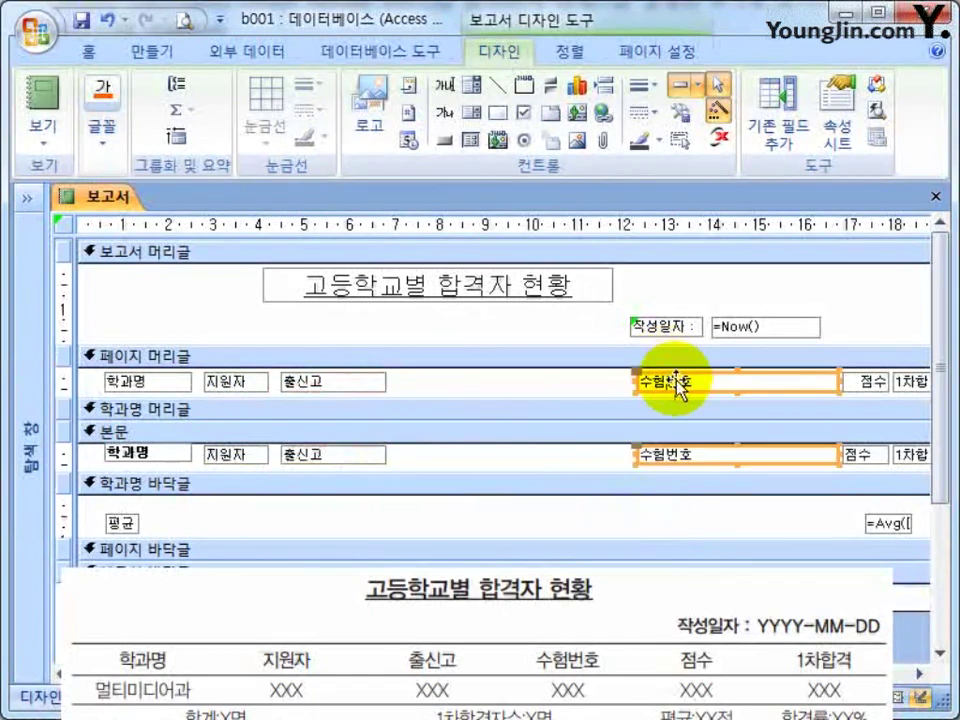
pyautogui.moveTo(688, 385); pyautogui.dragTo(433, 386)
pyautogui.moveTo(497, 381)
pyautogui.mouseDown()
pyautogui.moveTo(484, 386)
pyautogui.moveTo(516, 384)
pyautogui.mouseUp()
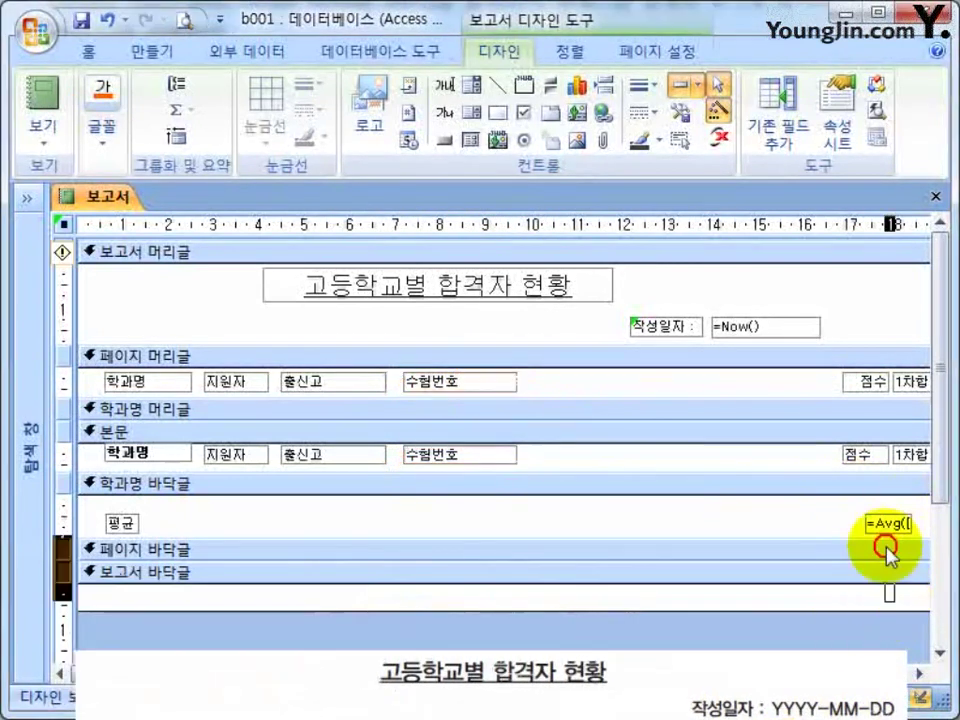
# Select both 점수 controls together with the =Avg average box.
pyautogui.click(875, 576)
pyautogui.moveTo(868, 532); pyautogui.dragTo(810, 381)
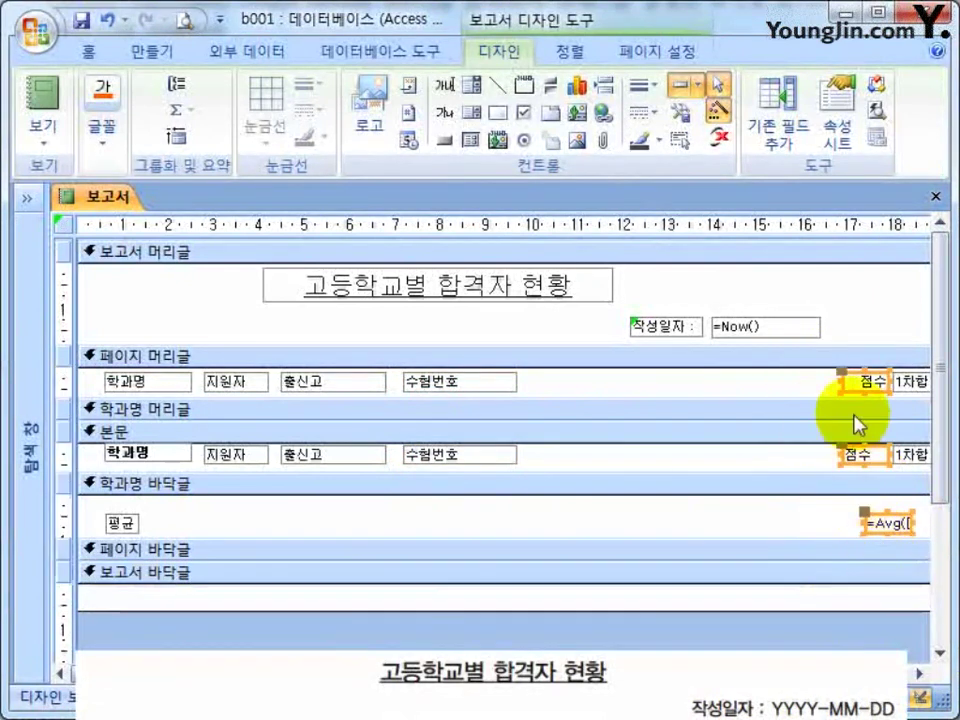
pyautogui.doubleClick(855, 381)
pyautogui.click(936, 197)
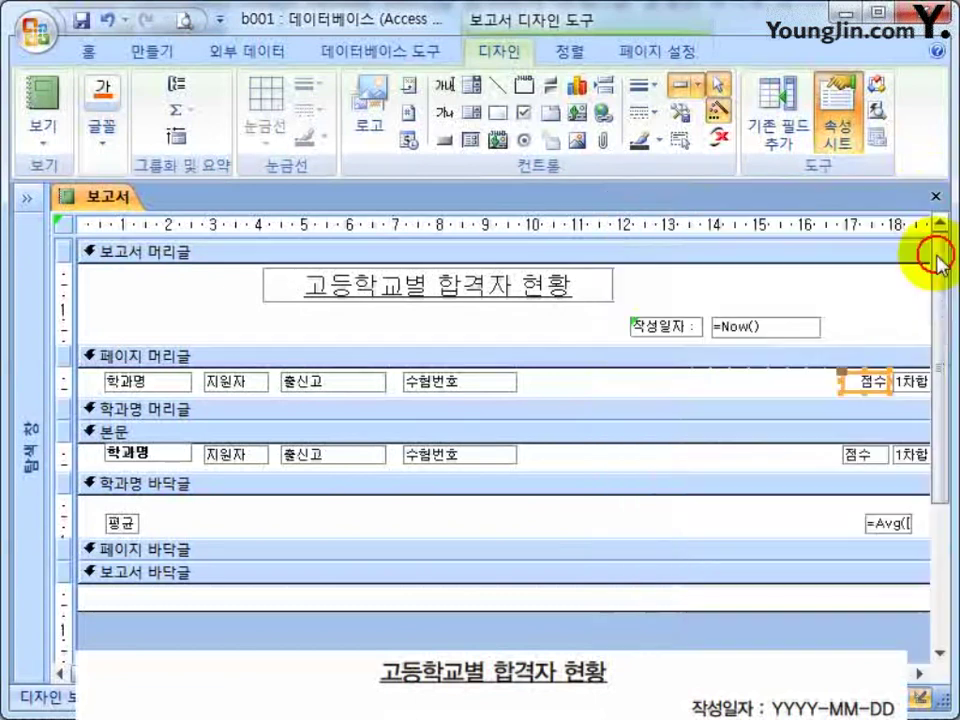
pyautogui.click(870, 572)
pyautogui.moveTo(885, 607); pyautogui.dragTo(572, 378)
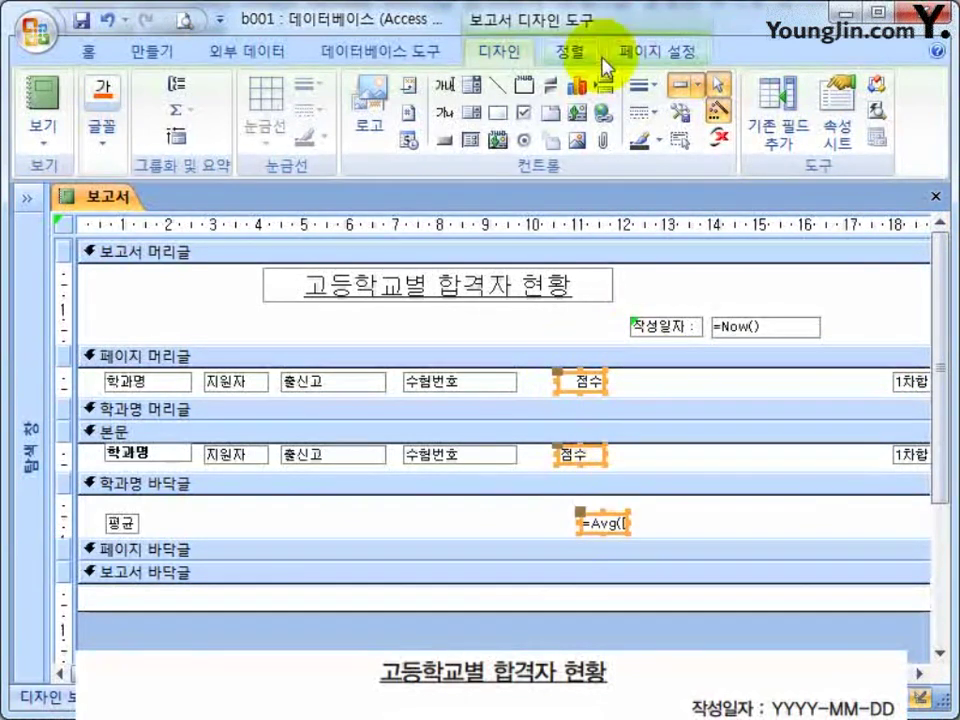
# Right-align and widen the 점수 controls and average, move 1차합격 left and 점수 right.
pyautogui.click(566, 55)
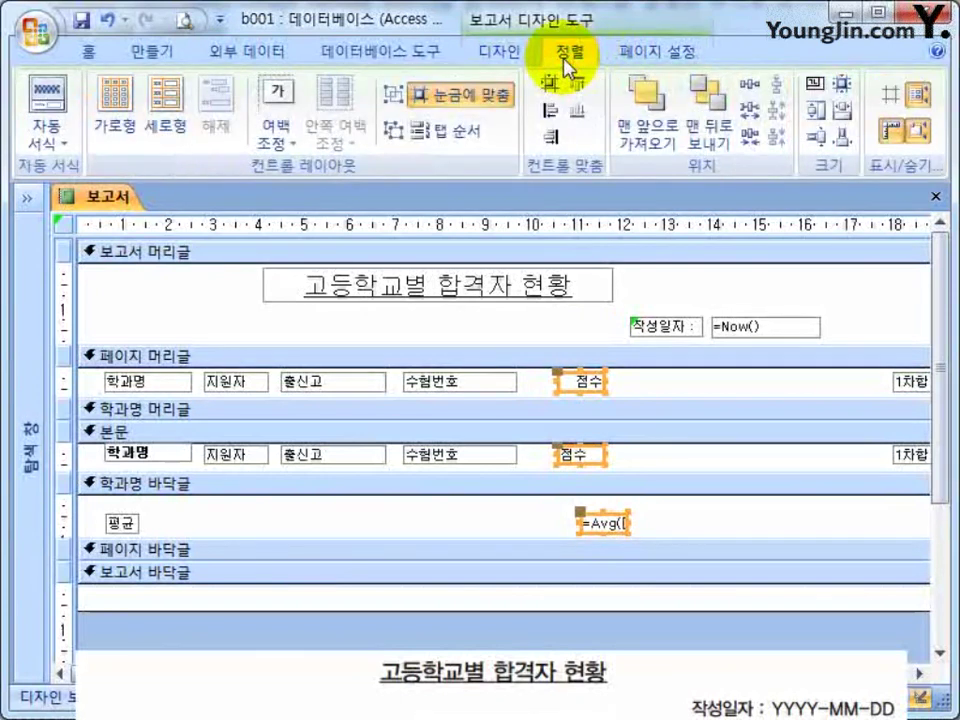
pyautogui.click(556, 142)
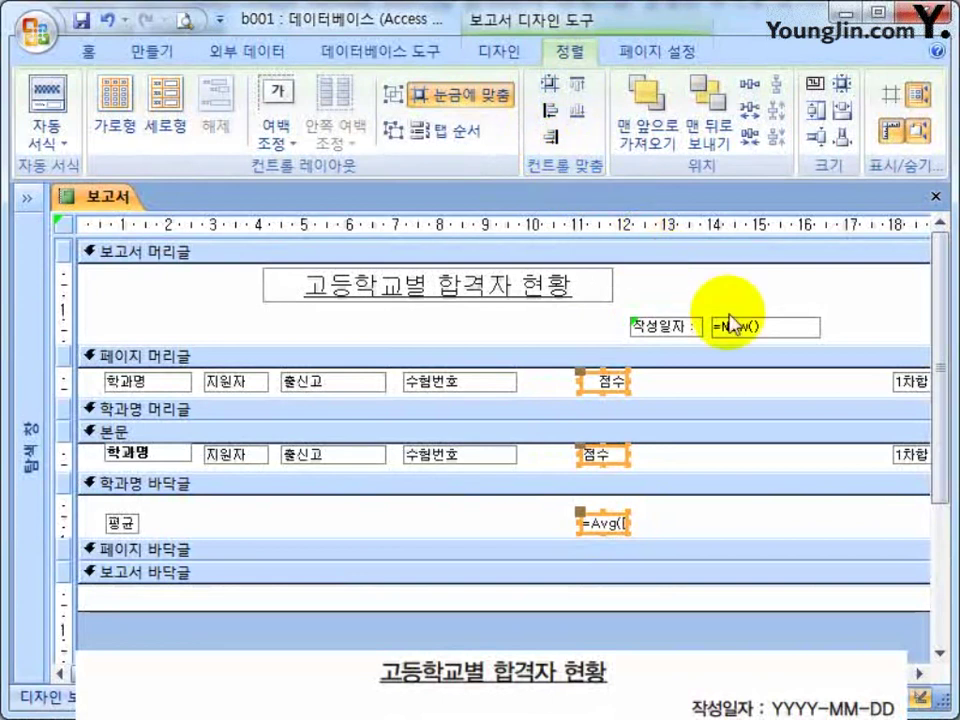
pyautogui.moveTo(578, 378); pyautogui.dragTo(550, 381)
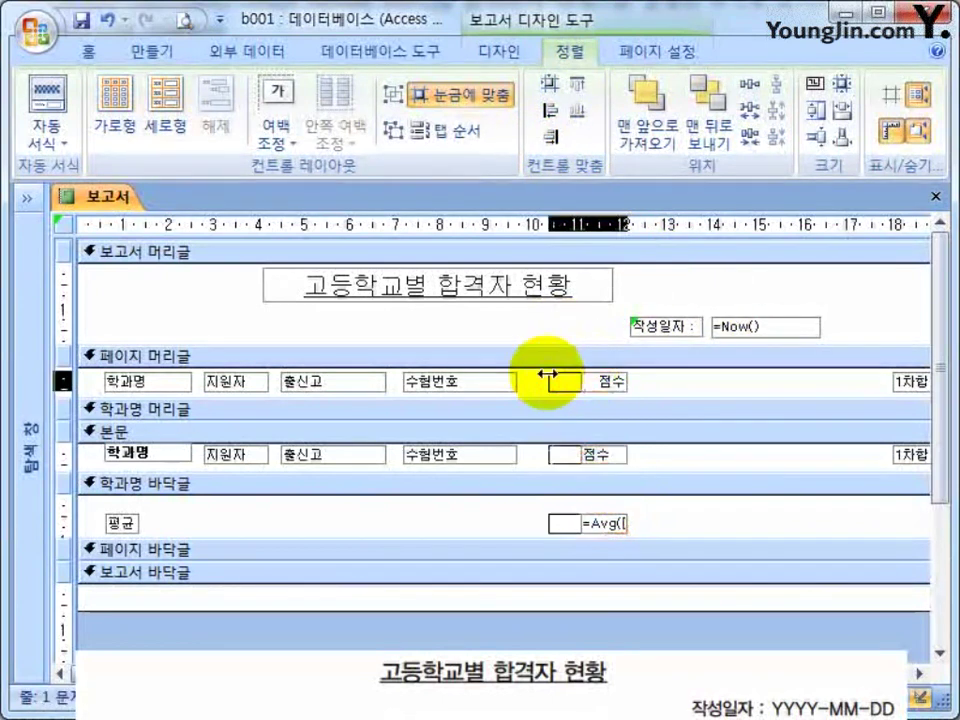
pyautogui.click(896, 411)
pyautogui.moveTo(896, 418); pyautogui.dragTo(736, 379)
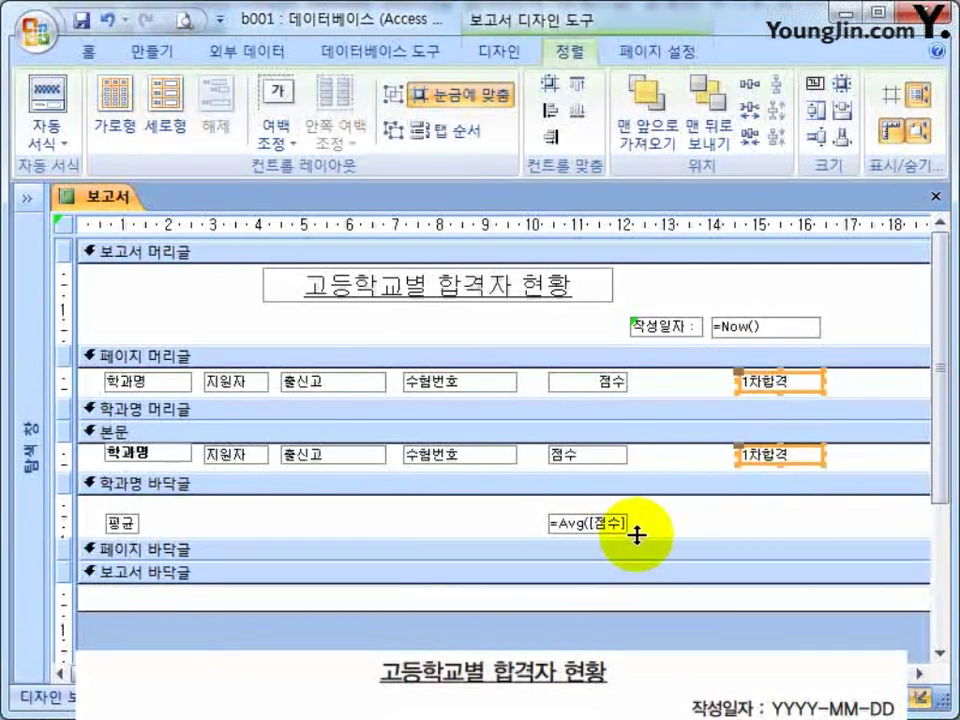
pyautogui.moveTo(664, 378); pyautogui.dragTo(608, 540)
pyautogui.moveTo(609, 384); pyautogui.dragTo(691, 398)
# Shift the 출신고 and 수험번호 columns right, then nudge 출신고 slightly left.
pyautogui.moveTo(562, 371); pyautogui.dragTo(287, 465)
pyautogui.moveTo(462, 462); pyautogui.dragTo(510, 462)
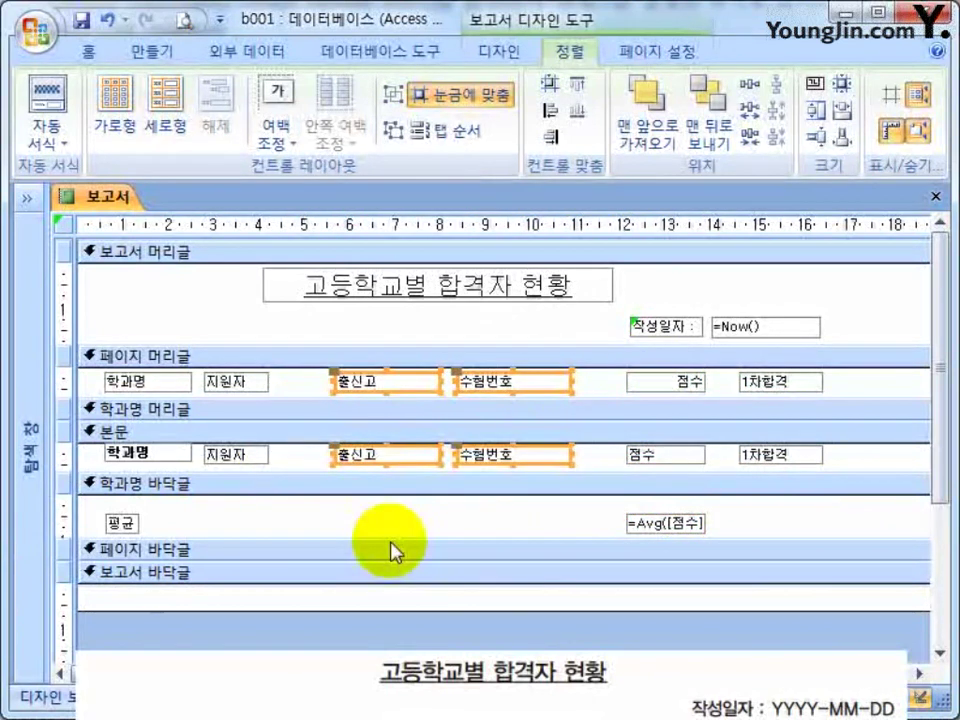
pyautogui.click(392, 552)
pyautogui.click(369, 380)
pyautogui.keyDown('shift'); pyautogui.click(366, 455); pyautogui.keyUp('shift')
pyautogui.moveTo(430, 455); pyautogui.dragTo(410, 455)
# Widen both 지원자 controls slightly and extend both 학과명 controls further left.
pyautogui.moveTo(246, 493); pyautogui.dragTo(281, 381)
pyautogui.click(161, 515)
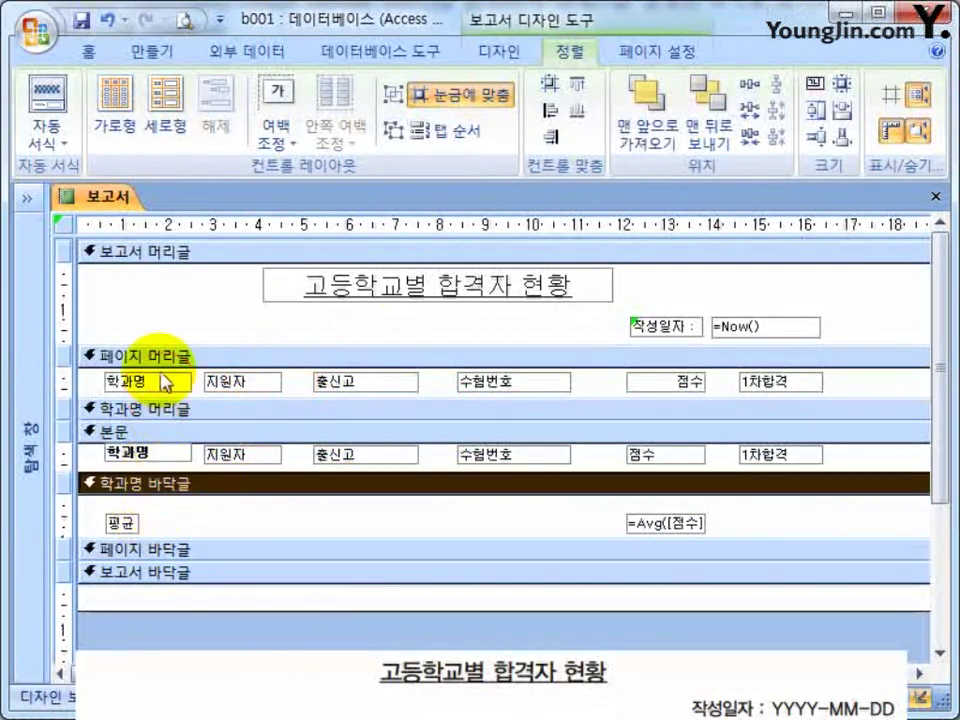
pyautogui.moveTo(186, 343); pyautogui.dragTo(171, 454)
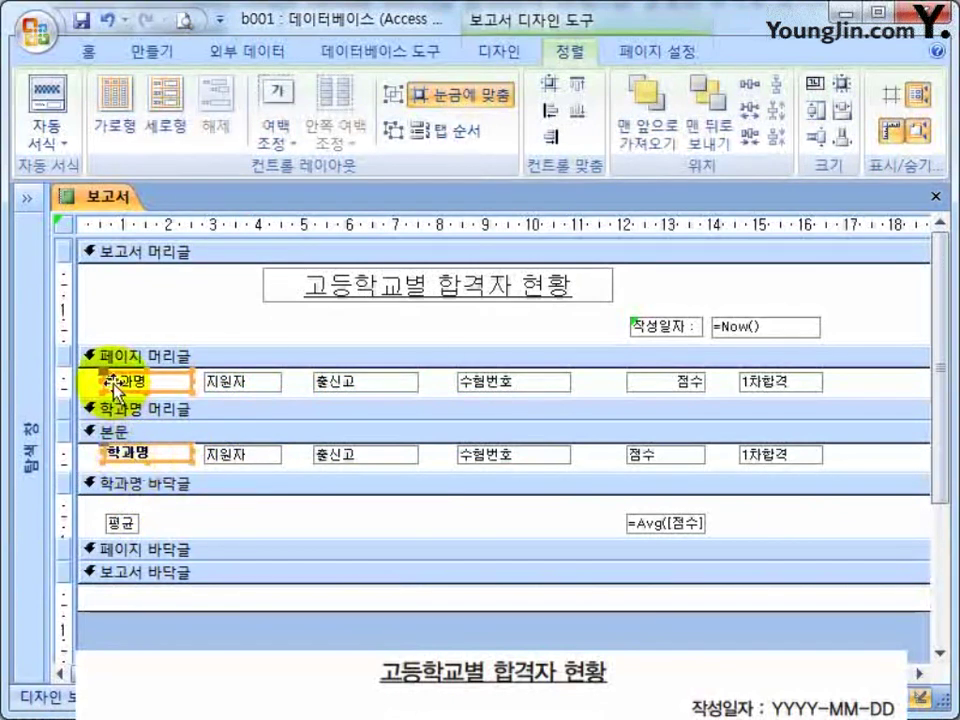
pyautogui.moveTo(100, 380); pyautogui.dragTo(86, 381)
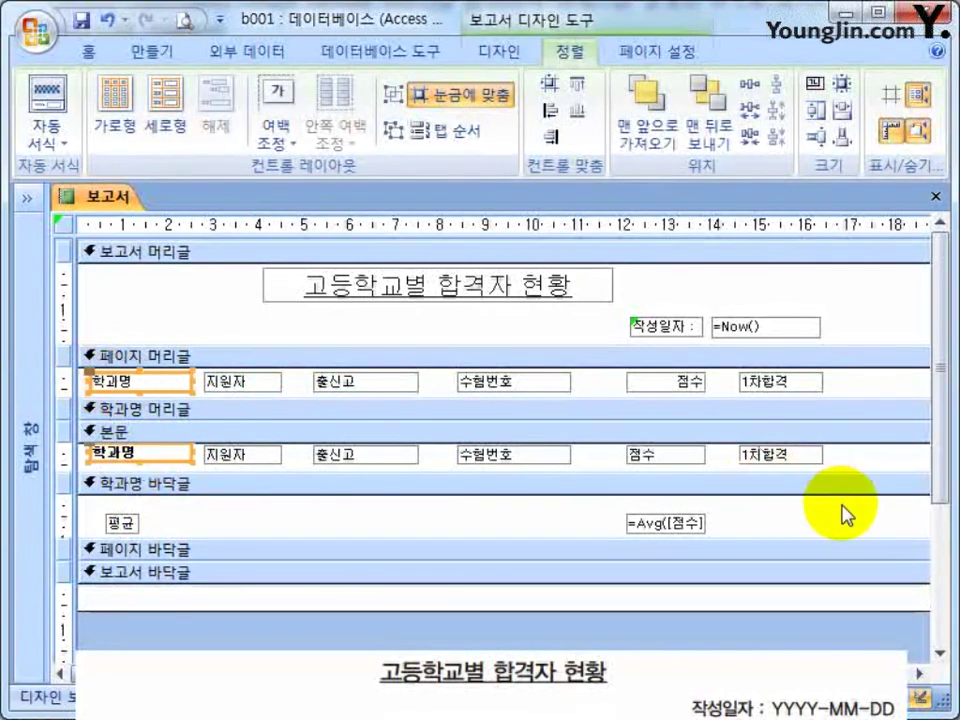
pyautogui.click(765, 515)
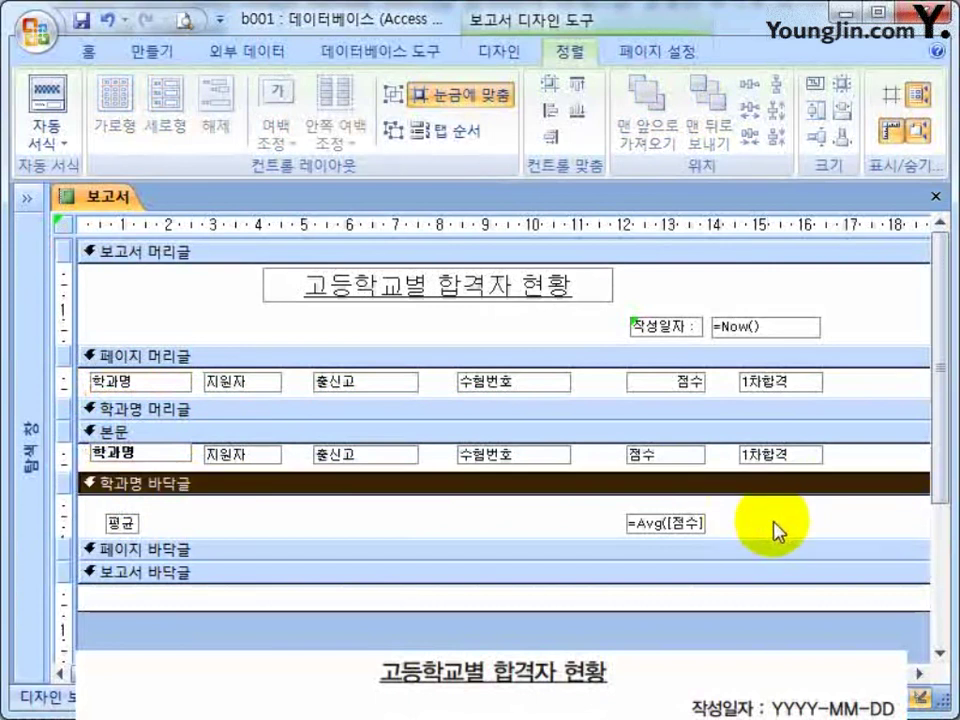
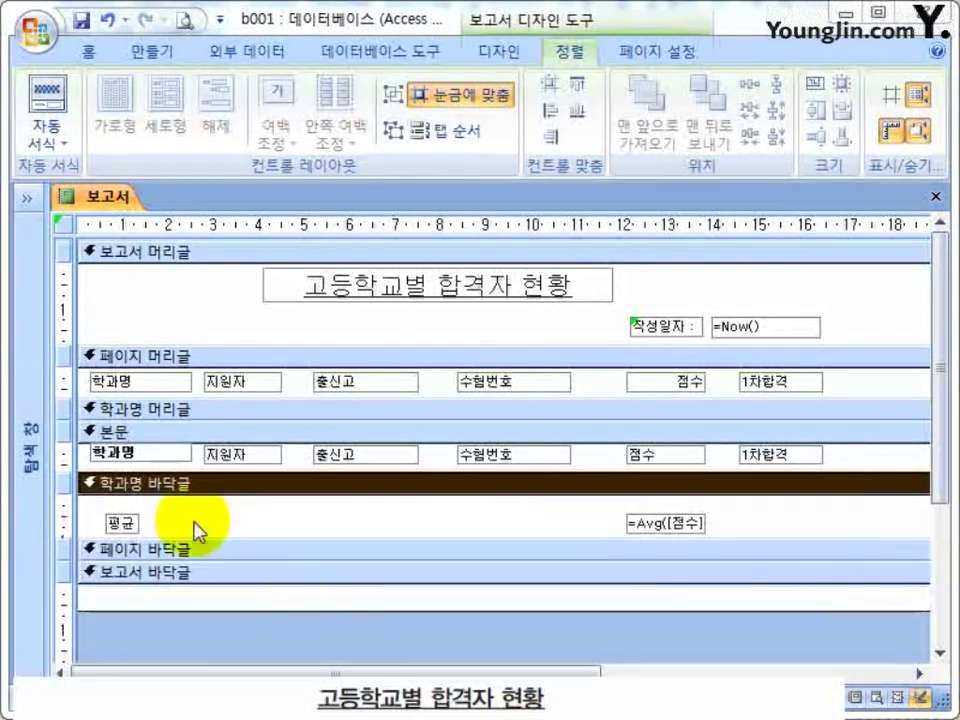
# Move the 평균 label beside the =Avg([점수]) box and top-align the pair.
pyautogui.click(124, 522)
pyautogui.moveTo(124, 522); pyautogui.dragTo(611, 522)
pyautogui.click(652, 528)
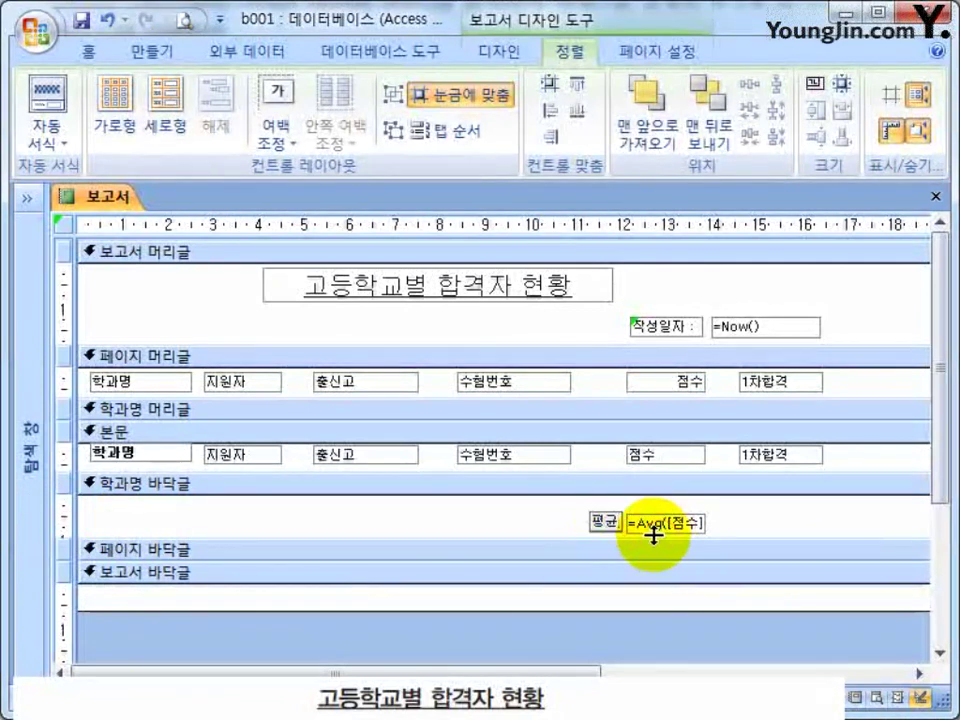
pyautogui.click(761, 519)
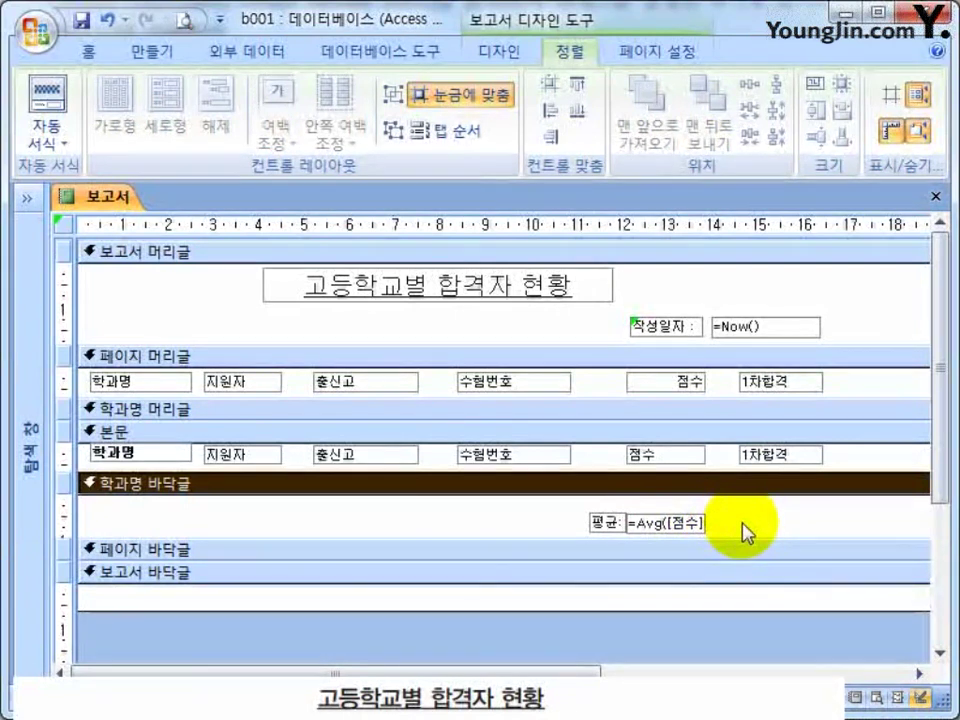
pyautogui.moveTo(728, 530); pyautogui.dragTo(612, 522)
pyautogui.click(580, 86)
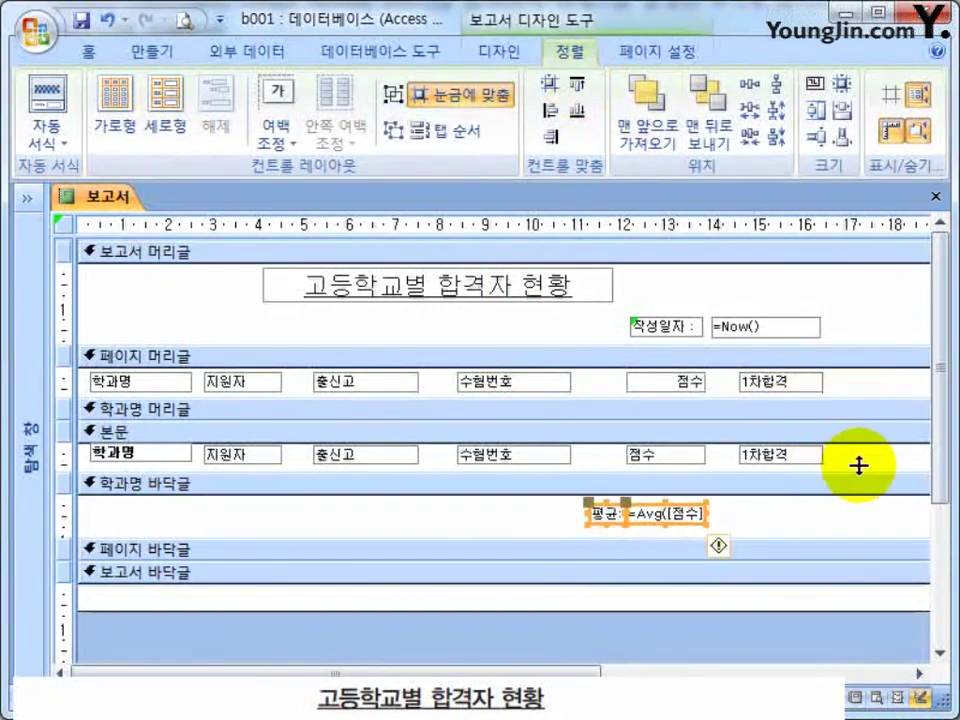
pyautogui.click(853, 534)
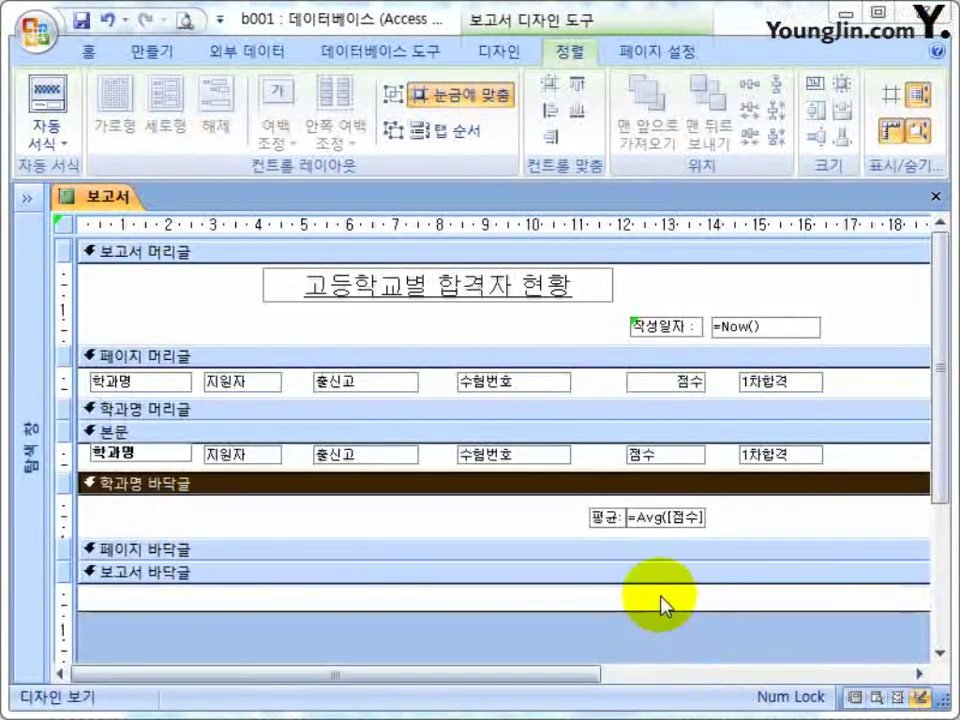
# Copy the 평균 label and average box into the report footer and position them.
pyautogui.click(664, 575)
pyautogui.moveTo(739, 512); pyautogui.dragTo(585, 522)
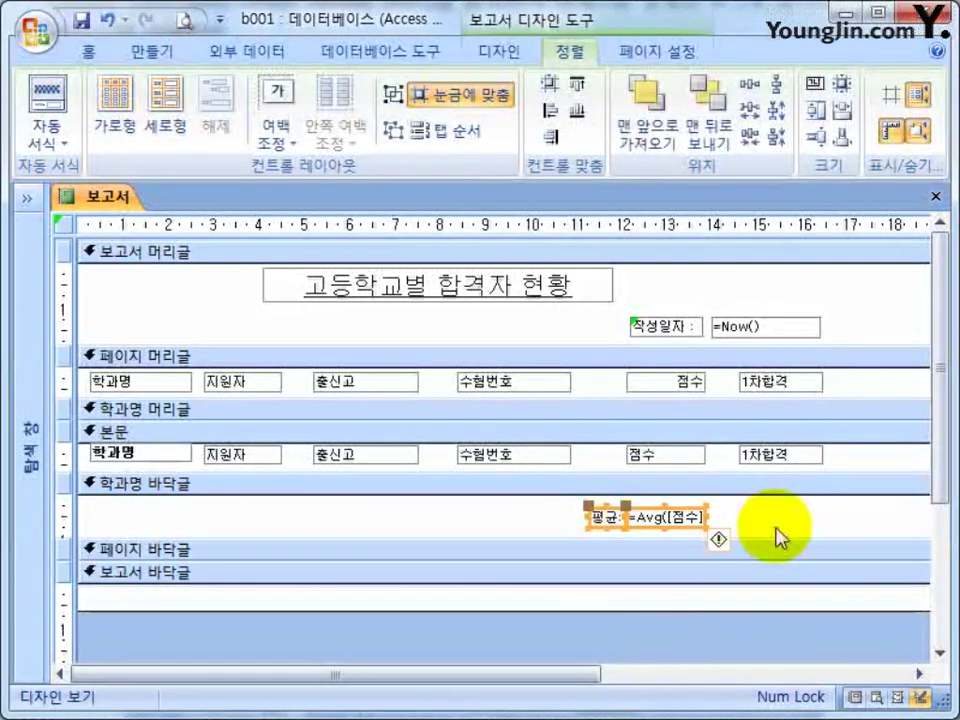
pyautogui.hotkey('ctrl', 'c')
pyautogui.click(664, 574)
pyautogui.hotkey('ctrl', 'v')
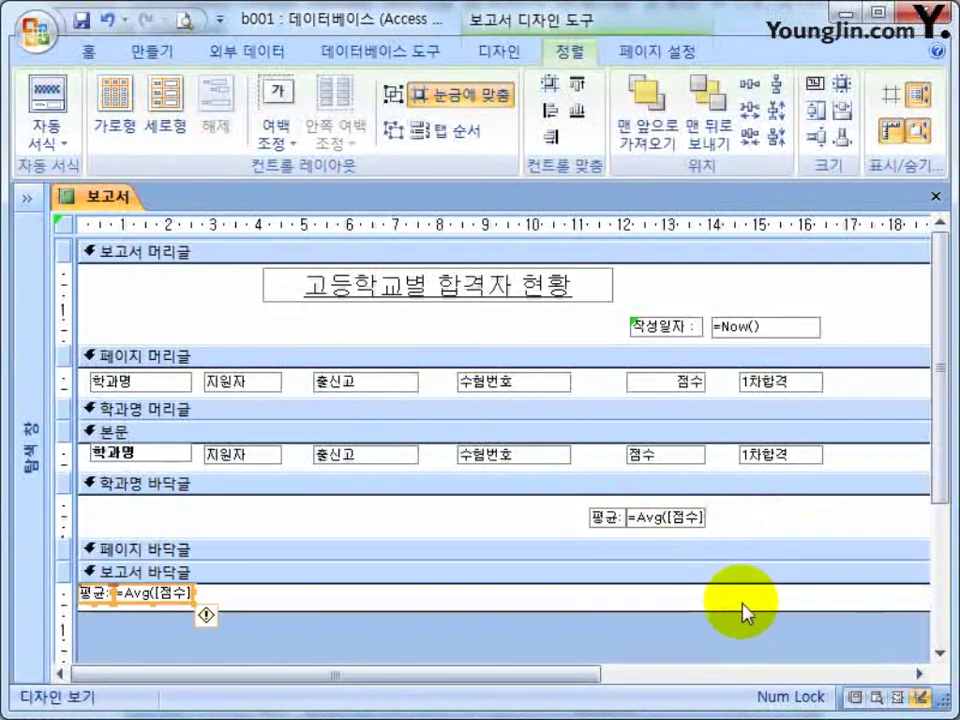
pyautogui.moveTo(133, 608); pyautogui.dragTo(651, 597)
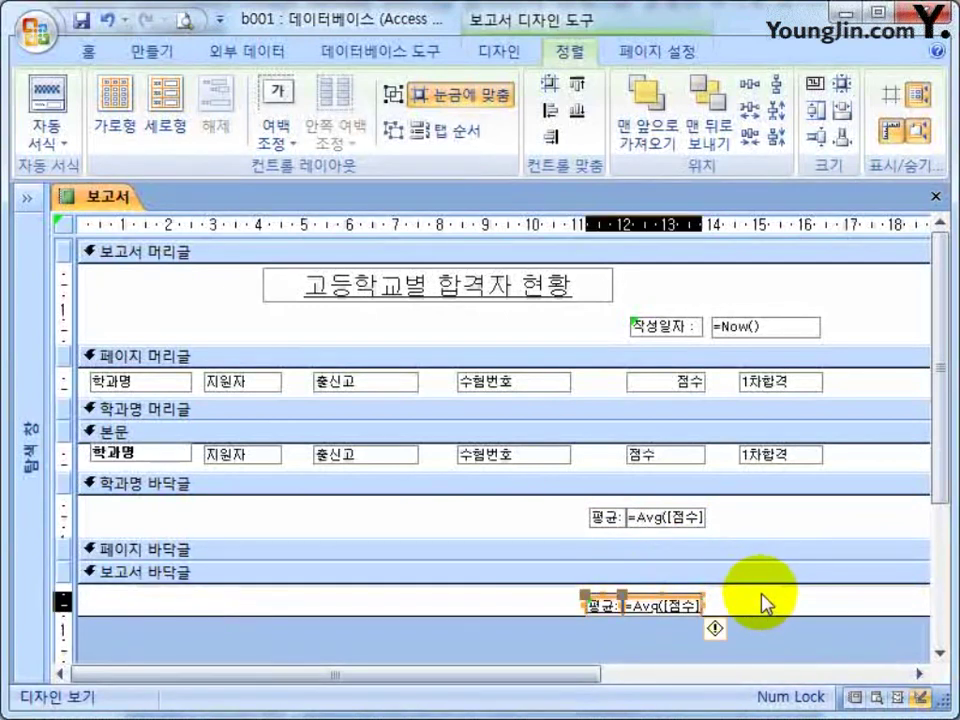
pyautogui.moveTo(690, 632); pyautogui.dragTo(656, 370)
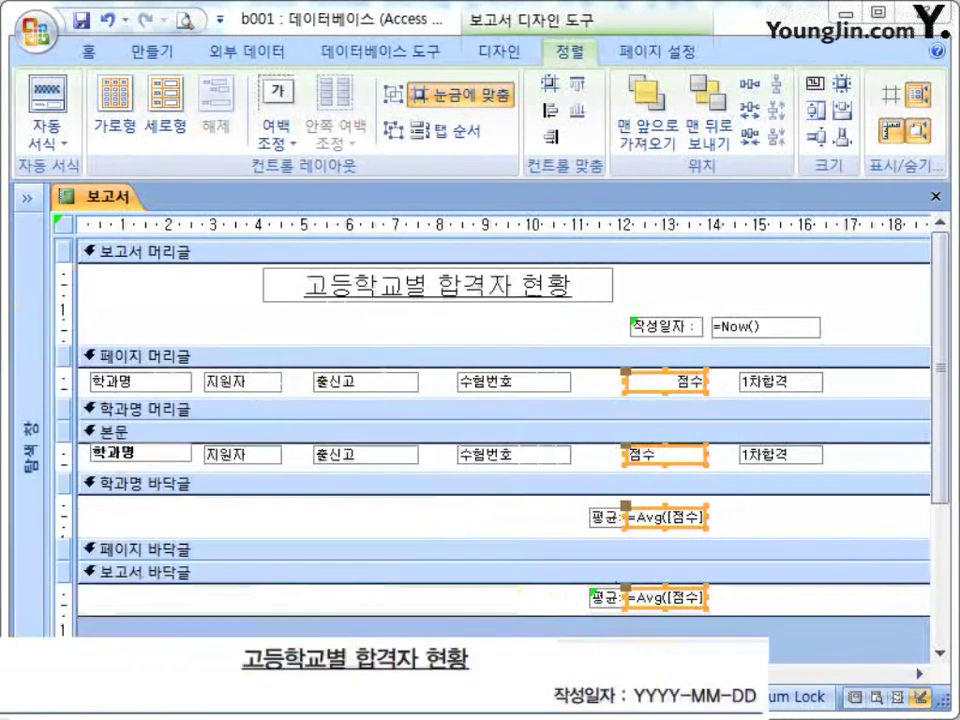
# Drag the report's right edge in to the 1차합격 column, then save and close the design.
pyautogui.click(823, 643)
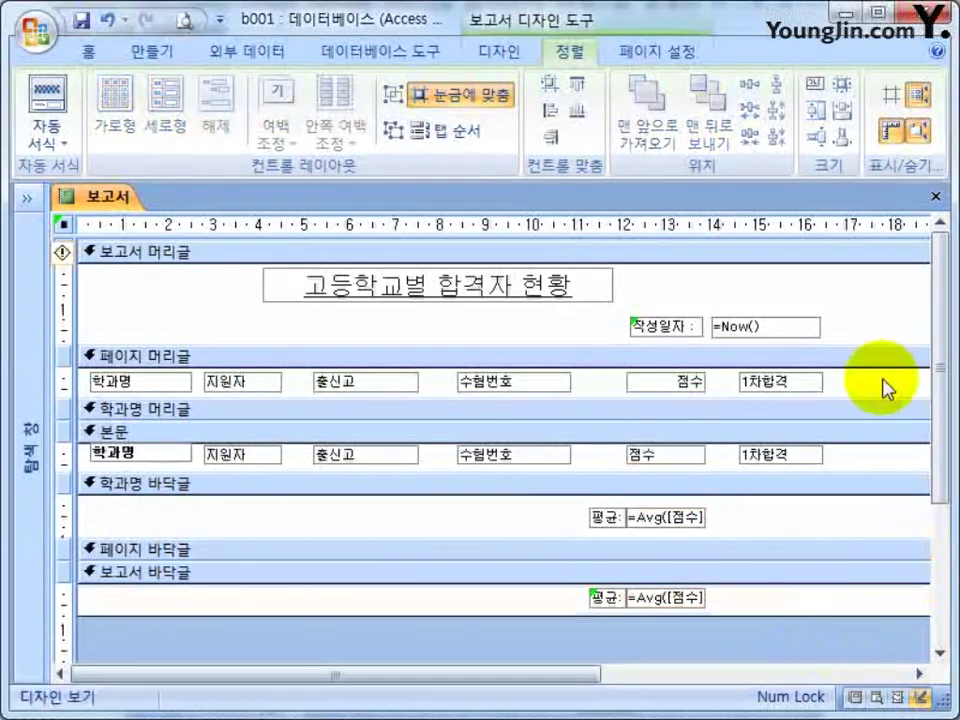
pyautogui.click(645, 677)
pyautogui.moveTo(645, 677); pyautogui.dragTo(743, 677)
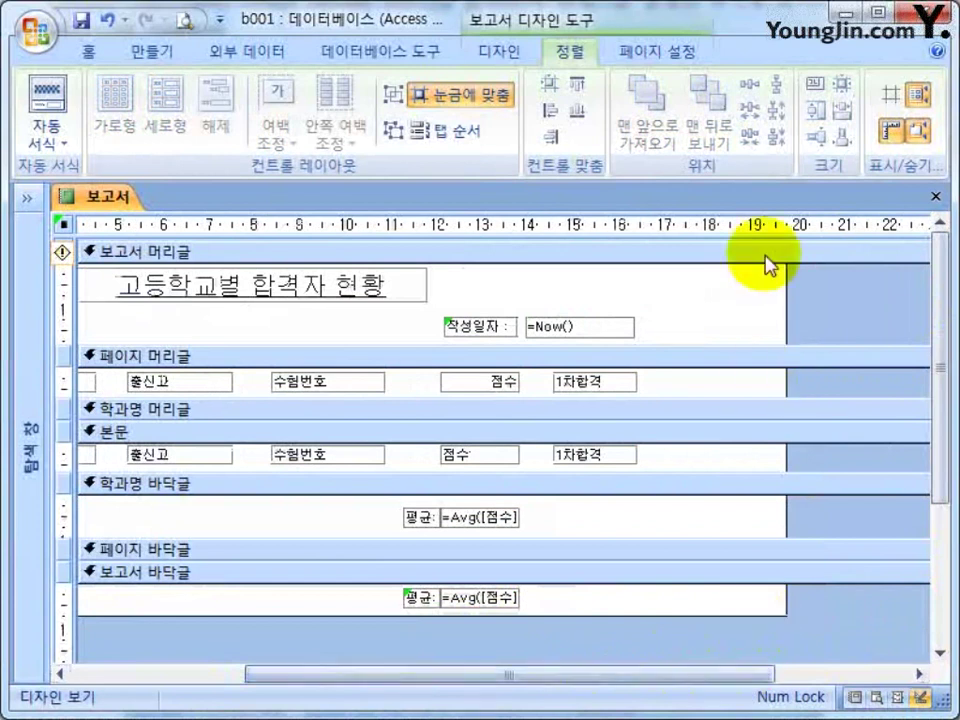
pyautogui.moveTo(787, 287); pyautogui.dragTo(630, 276)
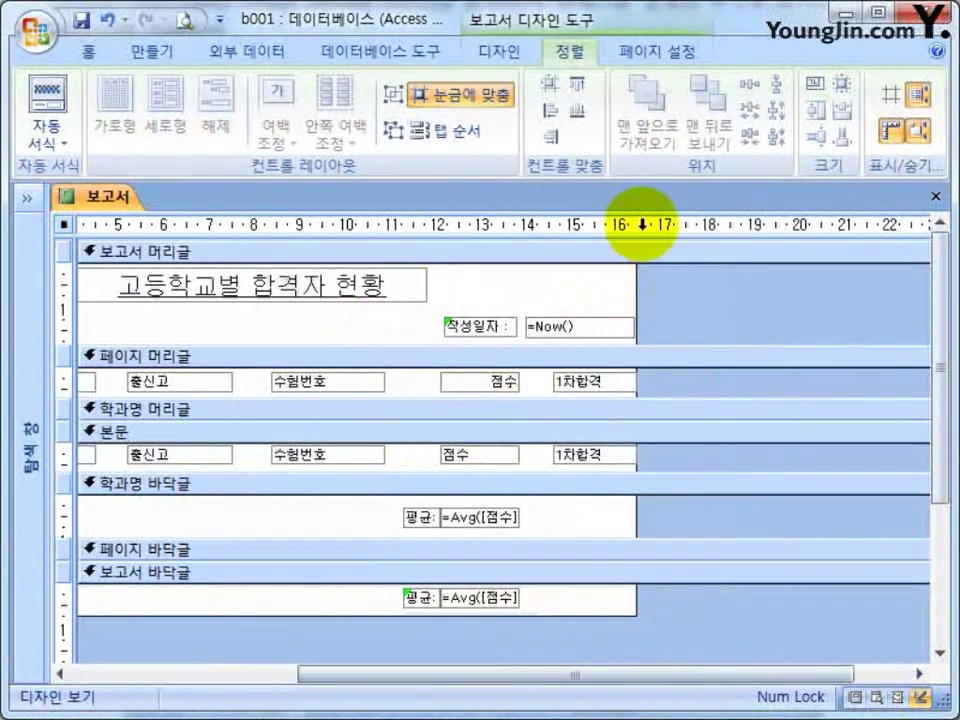
pyautogui.hotkey('ctrl', 'a')
pyautogui.click(701, 456)
pyautogui.moveTo(585, 676); pyautogui.dragTo(355, 684)
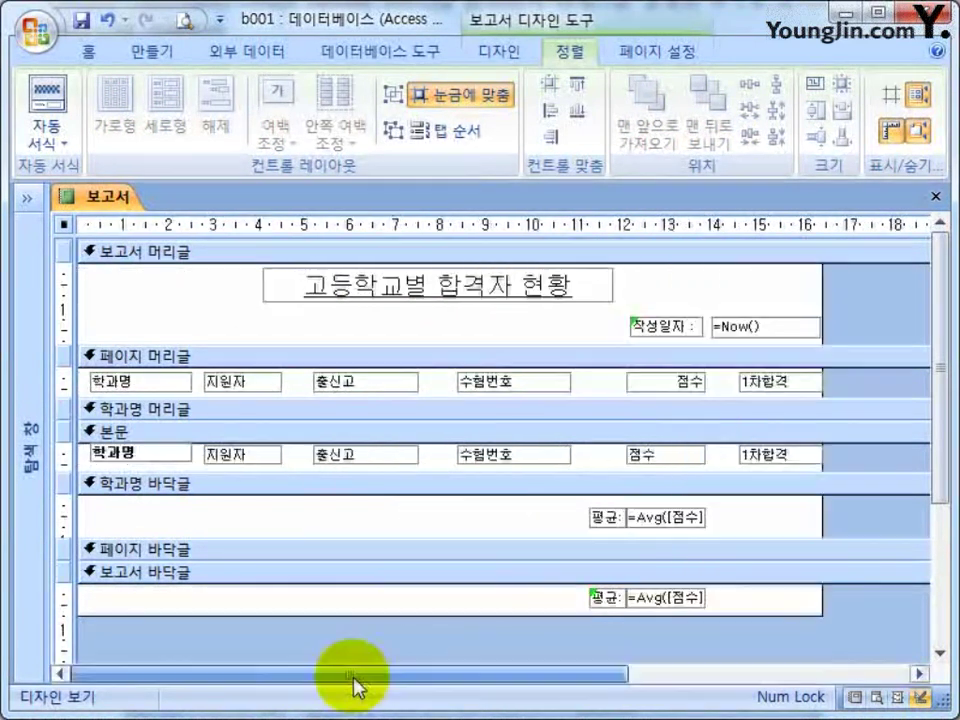
pyautogui.click(936, 196)
pyautogui.click(320, 455)
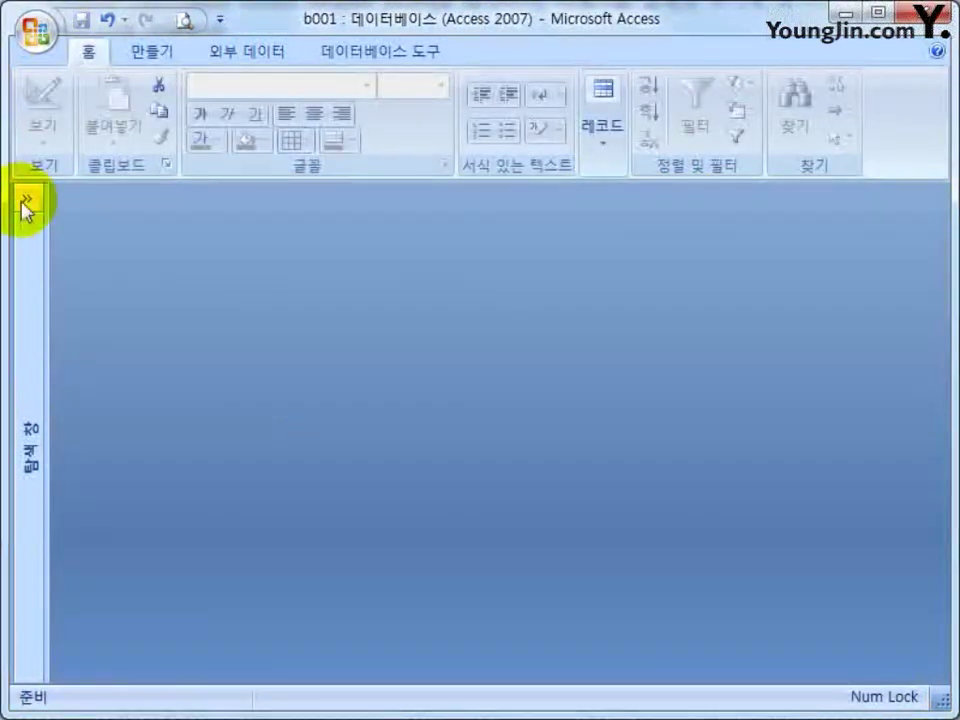
# Open the 보고서 report in Report view with the navigation pane collapsed.
pyautogui.click(20, 200)
pyautogui.doubleClick(55, 452)
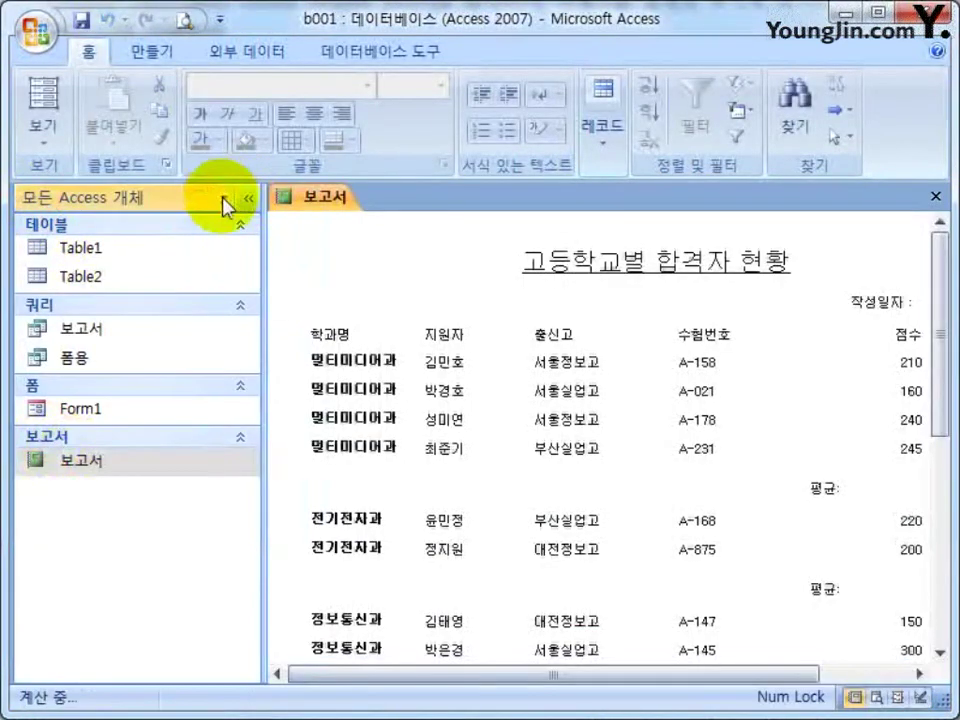
pyautogui.click(222, 198)
pyautogui.click(307, 231)
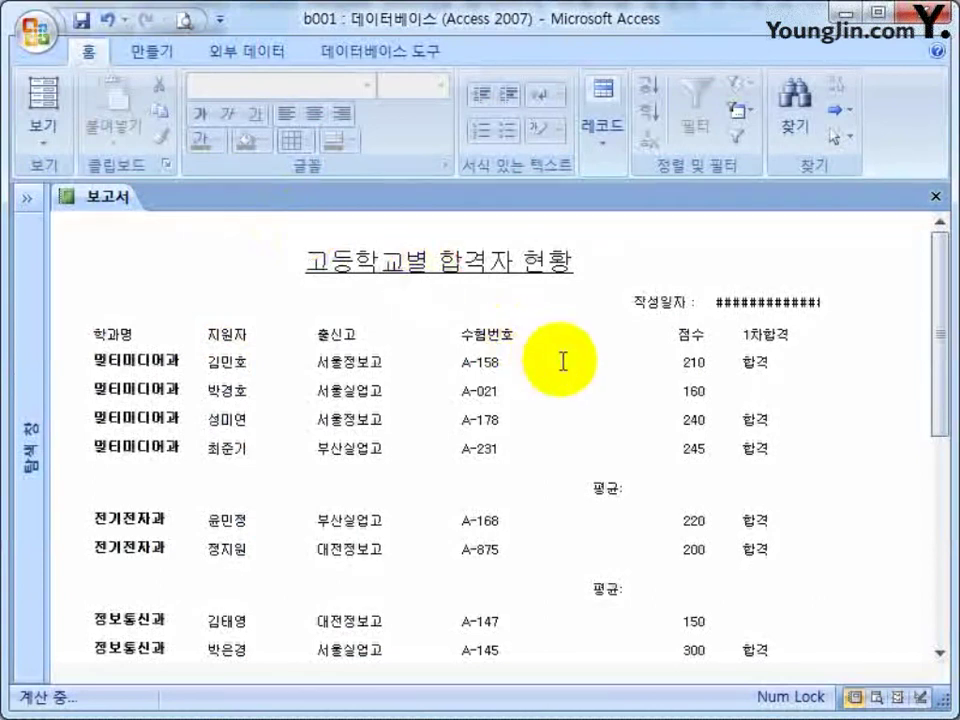
# Review the applicant records and department averages such as 213.75.
pyautogui.click(583, 428)
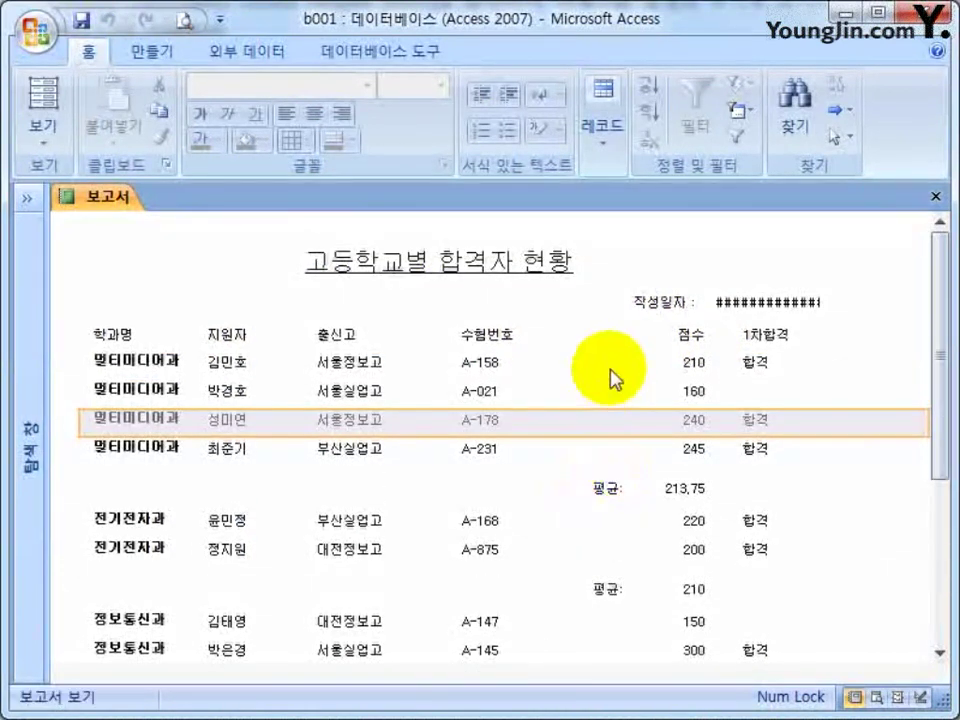
pyautogui.click(620, 345)
pyautogui.click(690, 492)
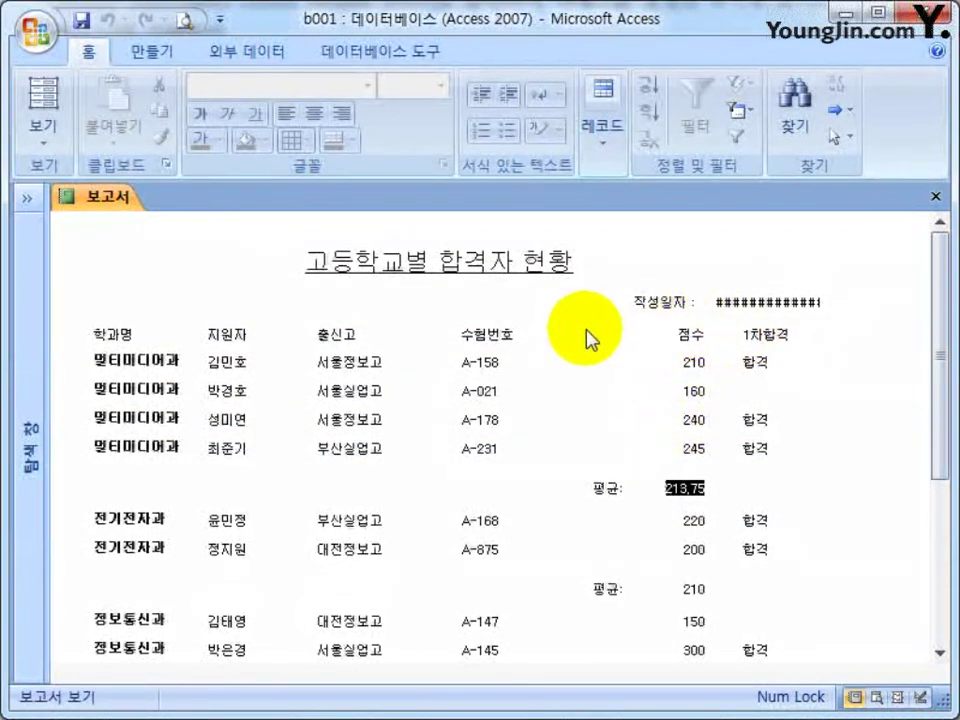
pyautogui.click(193, 392)
pyautogui.scroll(-3, 193, 413)
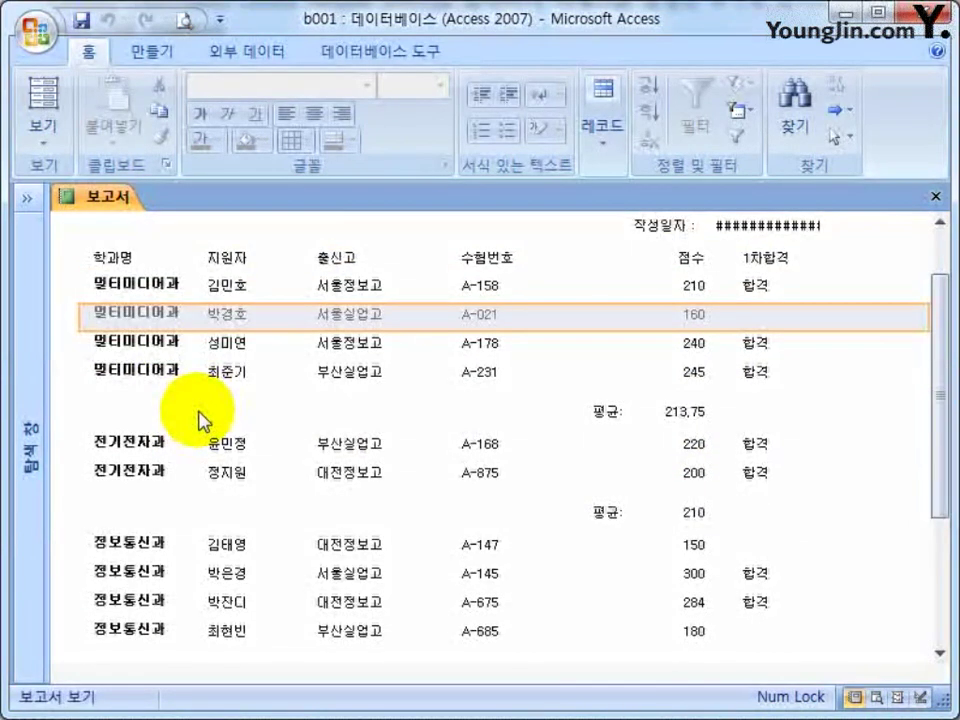
pyautogui.click(153, 305)
pyautogui.click(165, 280)
pyautogui.click(170, 318)
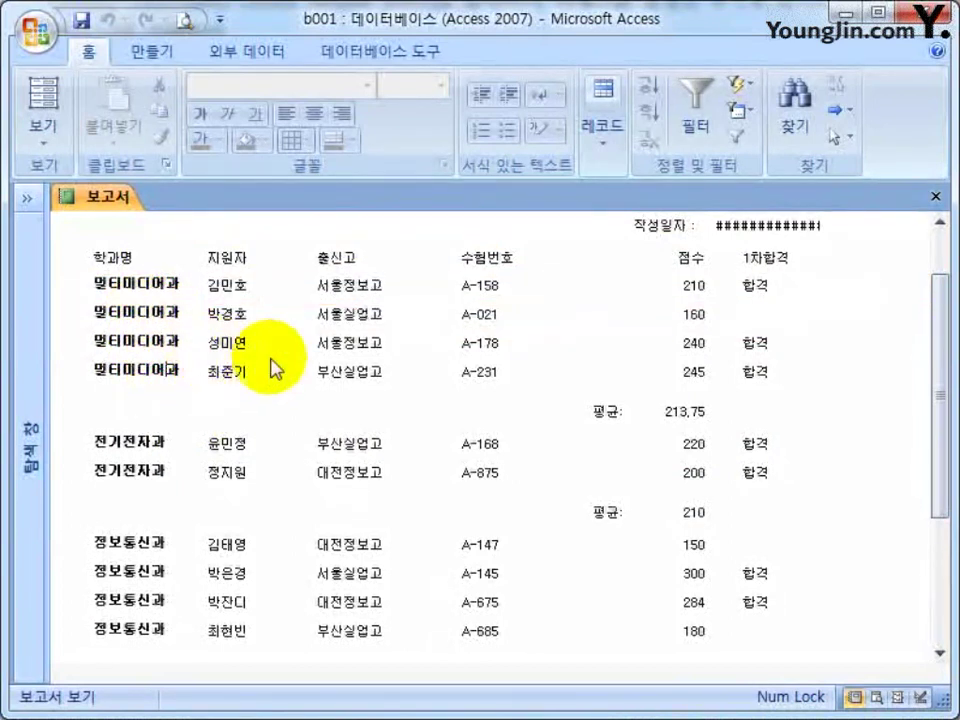
pyautogui.scroll(2, 604, 500)
# Inspect the full date shown in the 작성일자 box.
pyautogui.click(731, 298)
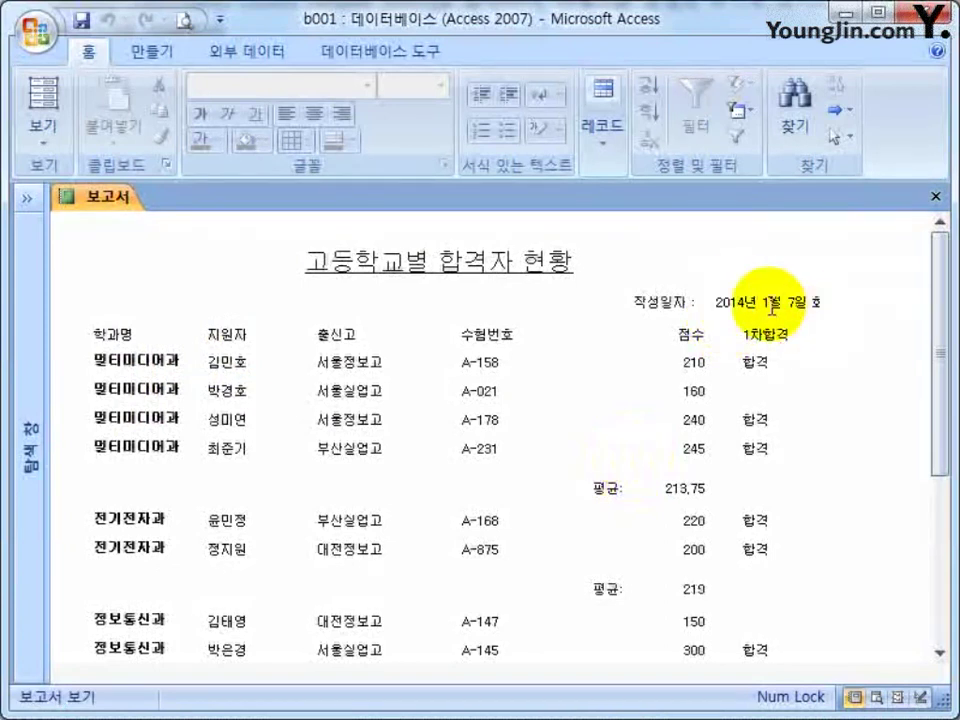
pyautogui.click(829, 392)
pyautogui.click(795, 300)
pyautogui.click(808, 372)
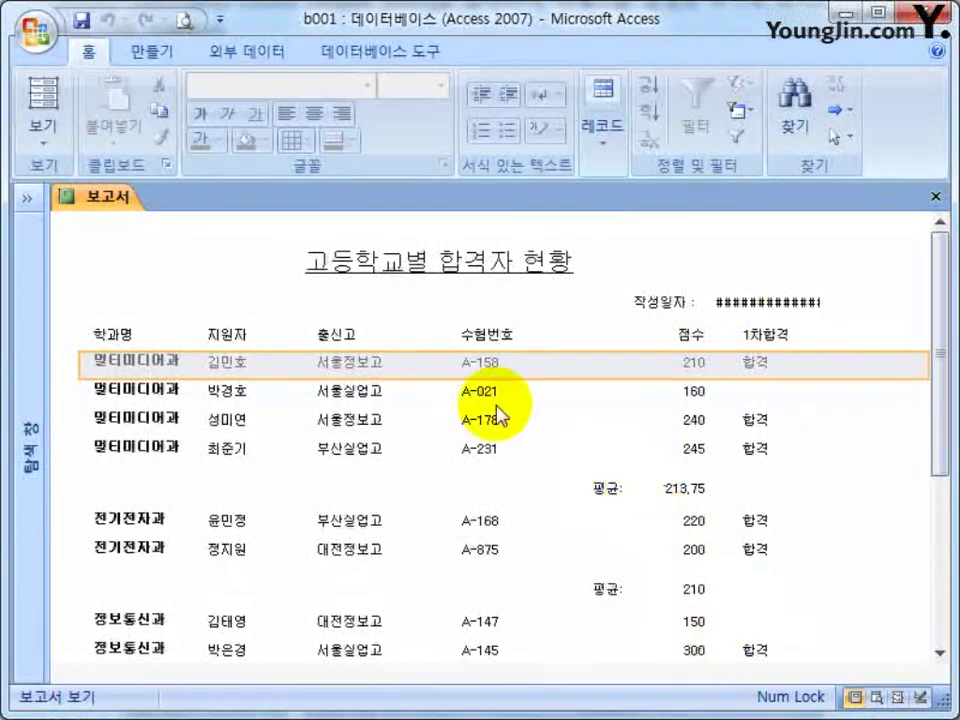
pyautogui.click(231, 280)
pyautogui.rightClick(238, 282)
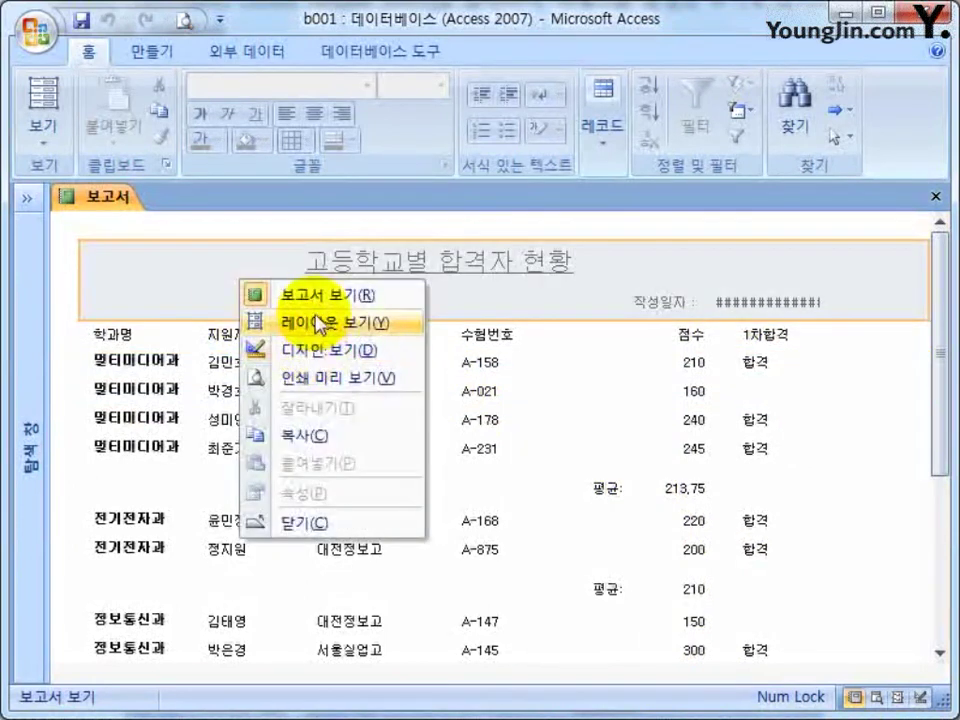
# Switch to Design view and format the =Now() 작성일자 box as yyyy-mm-dd.
pyautogui.click(318, 351)
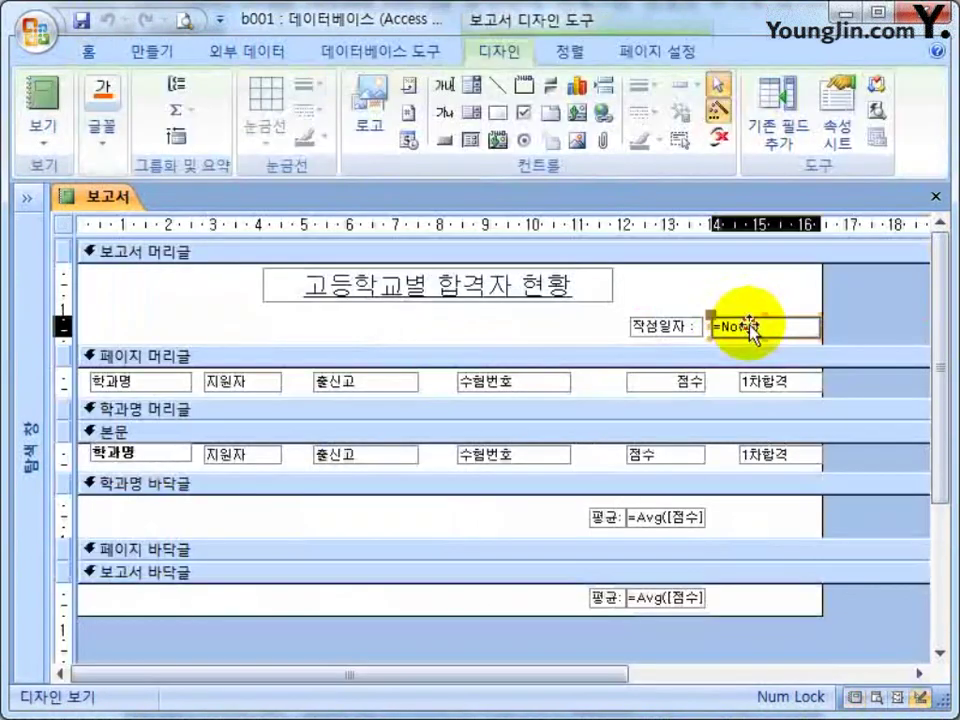
pyautogui.doubleClick(755, 325)
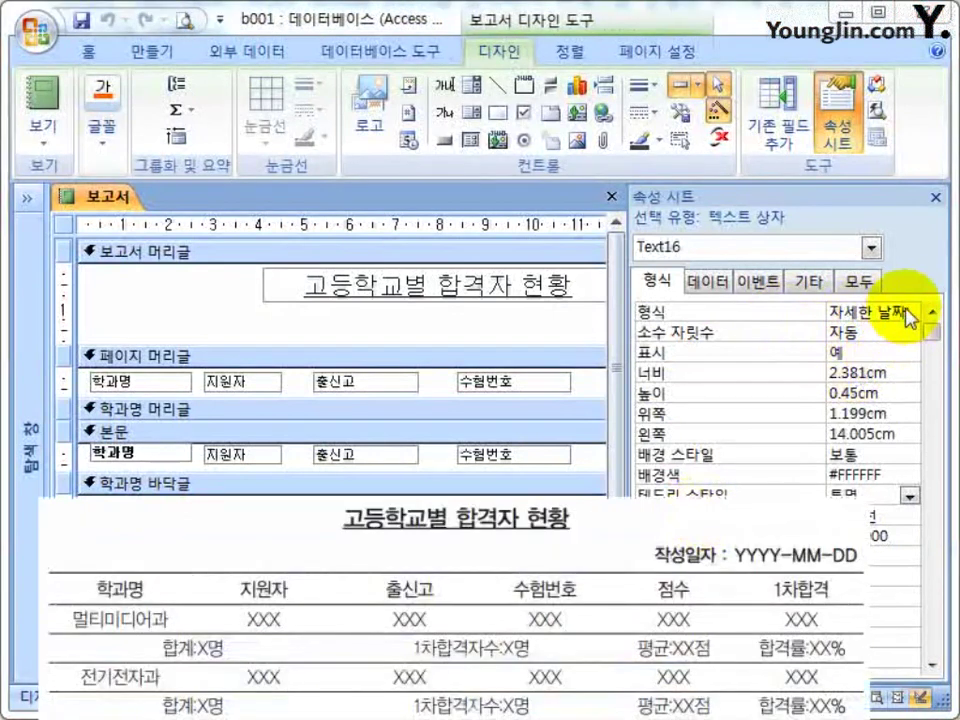
pyautogui.click(910, 312)
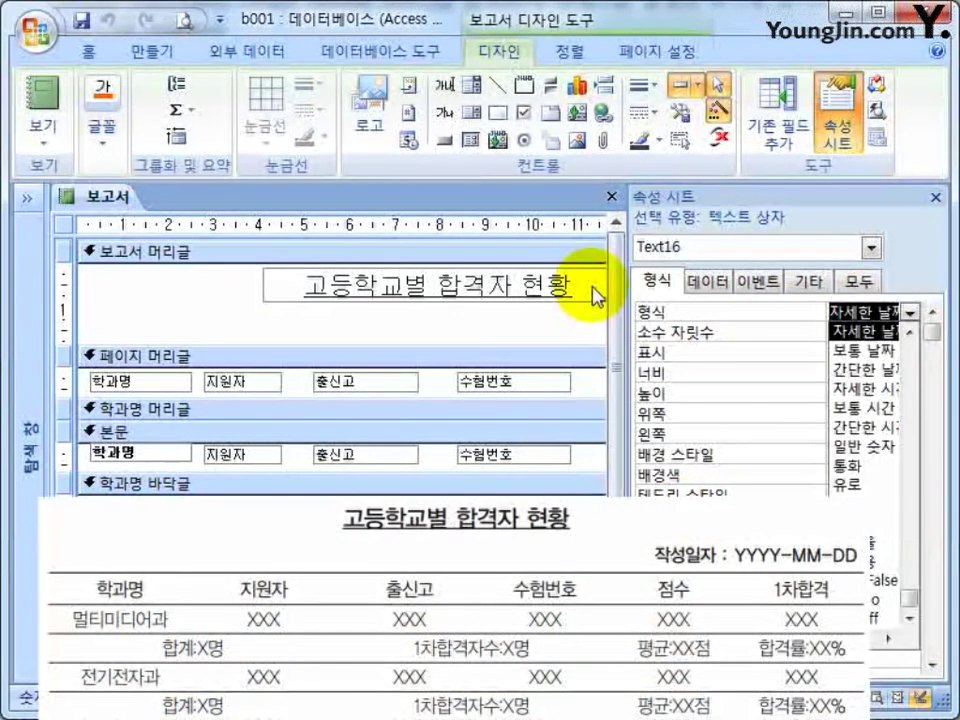
pyautogui.write('yyyy-')
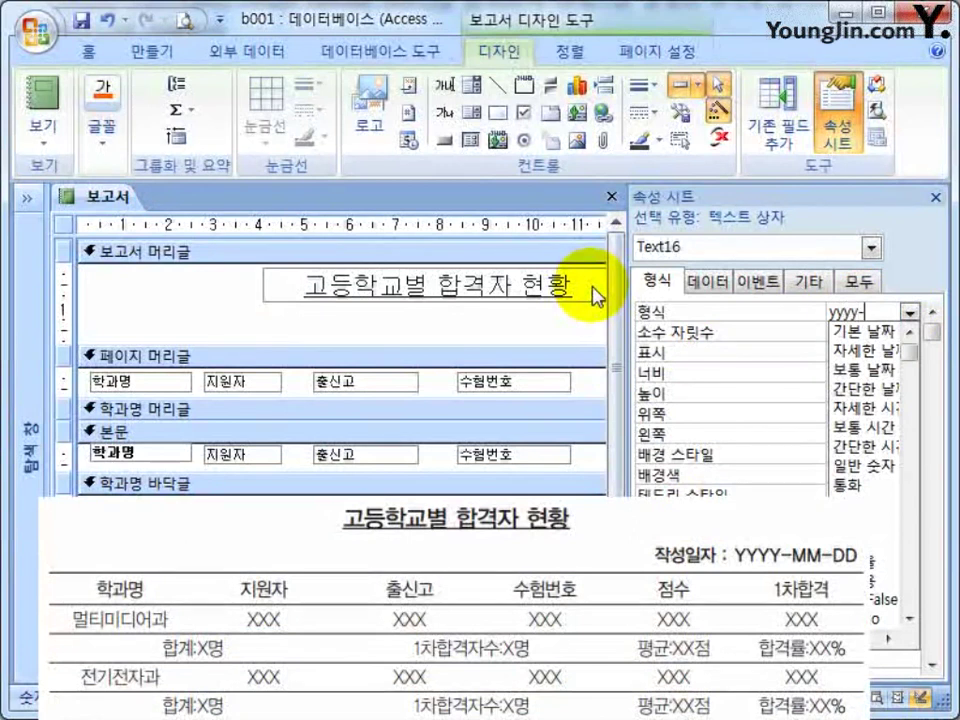
pyautogui.write('mm-dd')
pyautogui.press('Return')
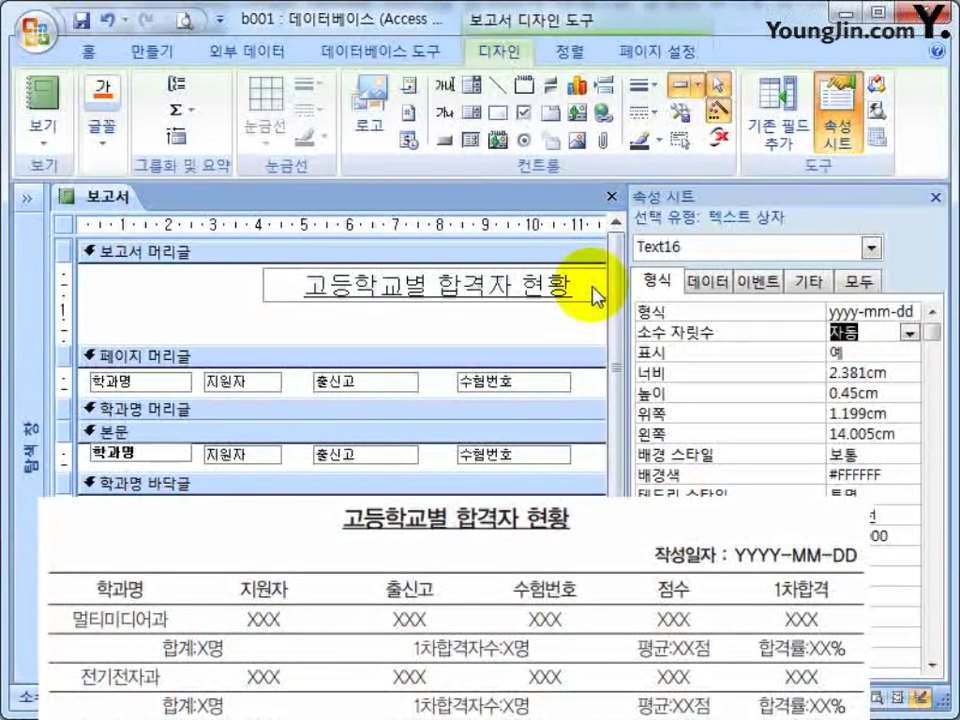
# Nudge the 점수 column controls left and remove bold from the 학과명 box.
pyautogui.click(936, 197)
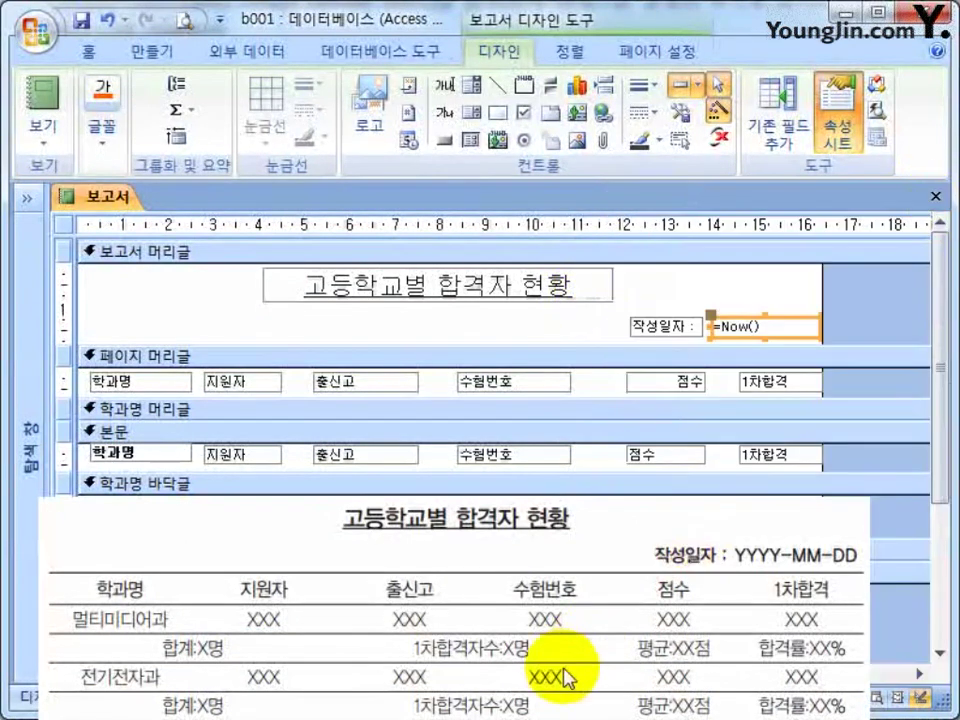
pyautogui.moveTo(675, 611); pyautogui.dragTo(617, 377)
pyautogui.press('Left')
pyautogui.press('Left')
pyautogui.press('Left')
pyautogui.press('Left')
pyautogui.press('Left')
pyautogui.press('Left')
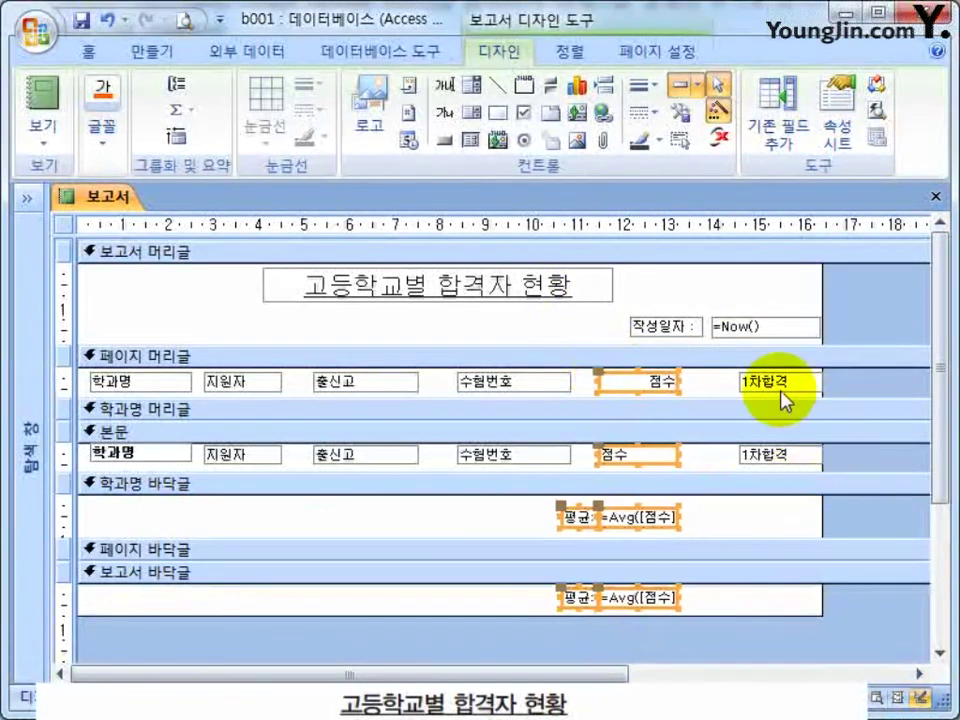
pyautogui.click(163, 455)
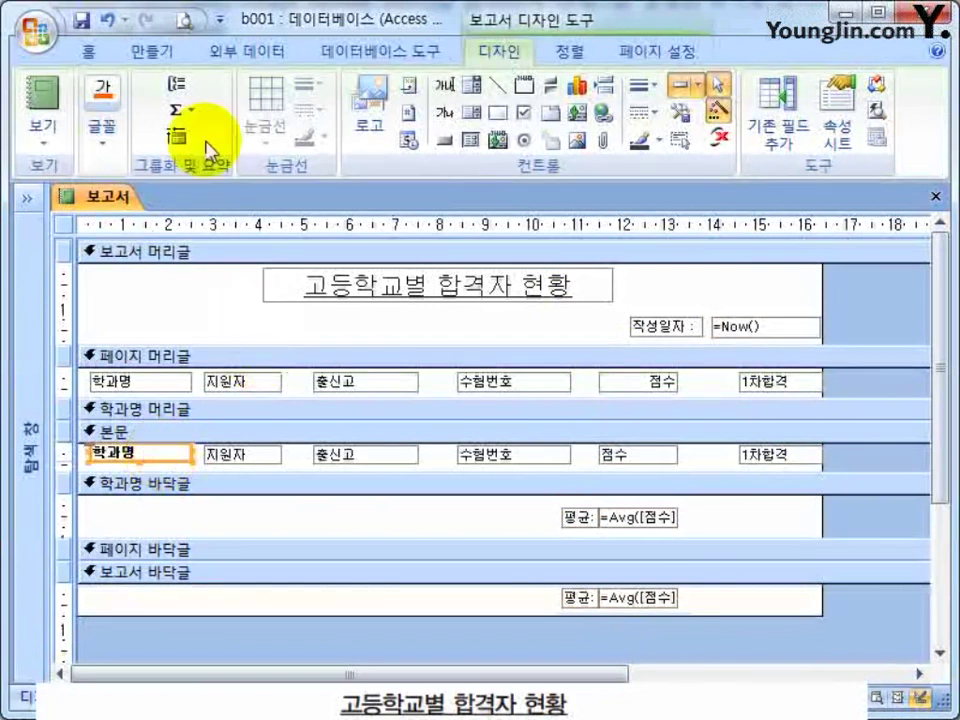
pyautogui.click(90, 51)
pyautogui.click(197, 118)
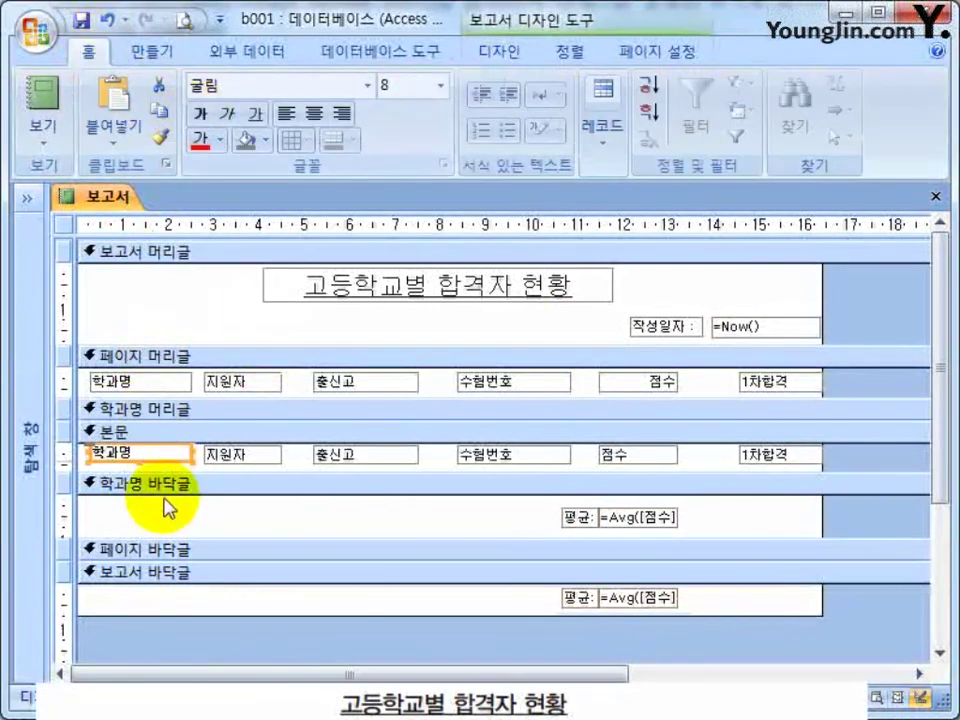
# Set the 학과명 box's Hide Duplicates (중복 내용 숨기기) to 예 and close the report.
pyautogui.doubleClick(167, 460)
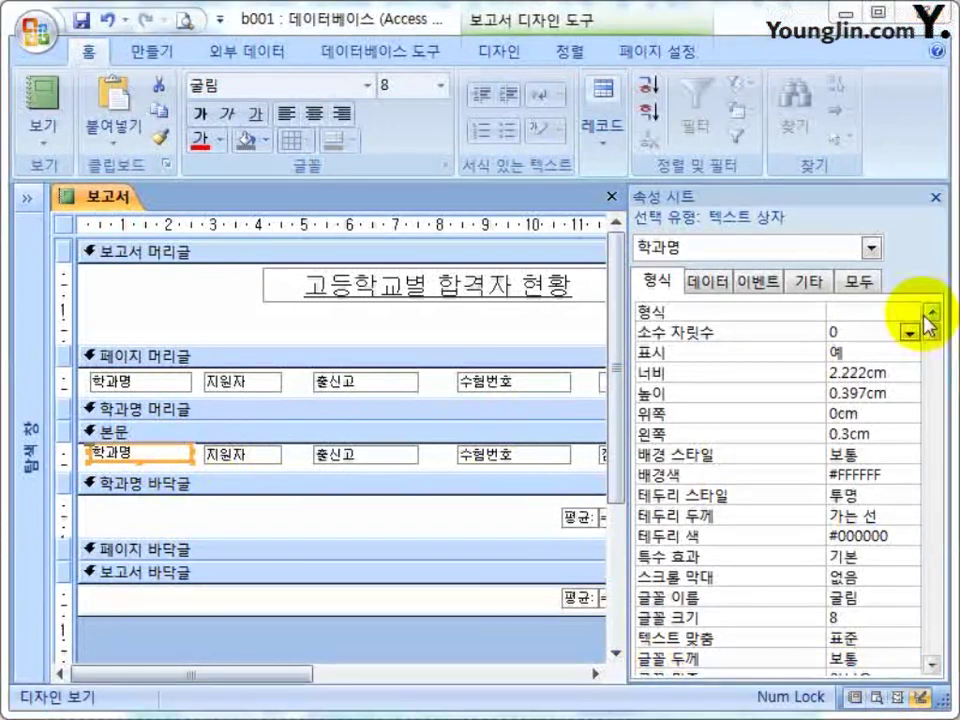
pyautogui.click(860, 281)
pyautogui.moveTo(930, 332); pyautogui.dragTo(782, 457)
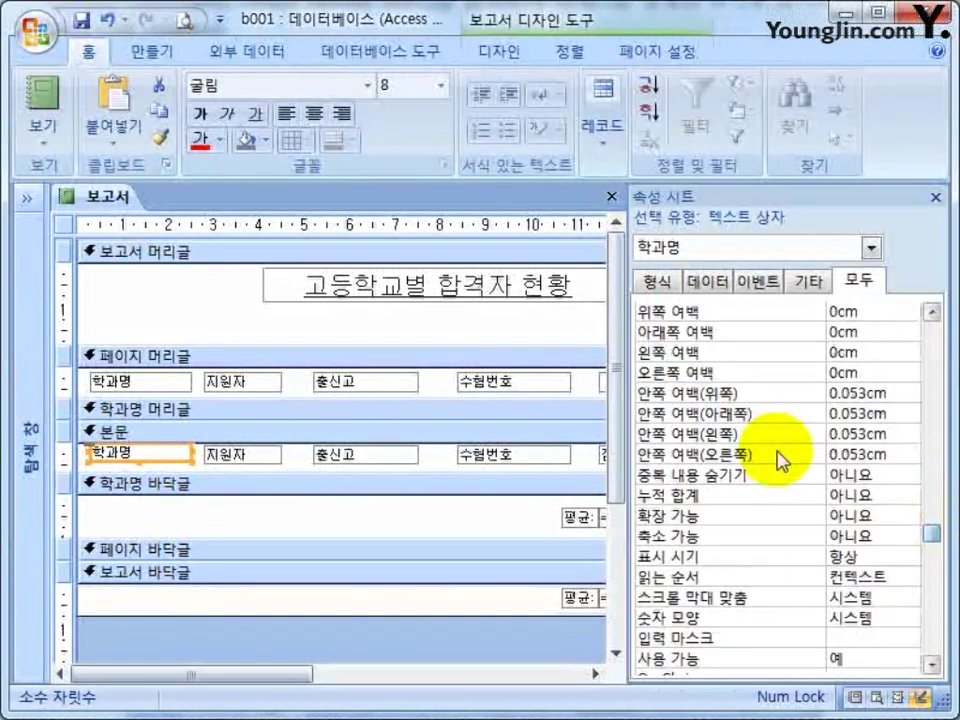
pyautogui.click(855, 476)
pyautogui.click(911, 476)
pyautogui.click(845, 494)
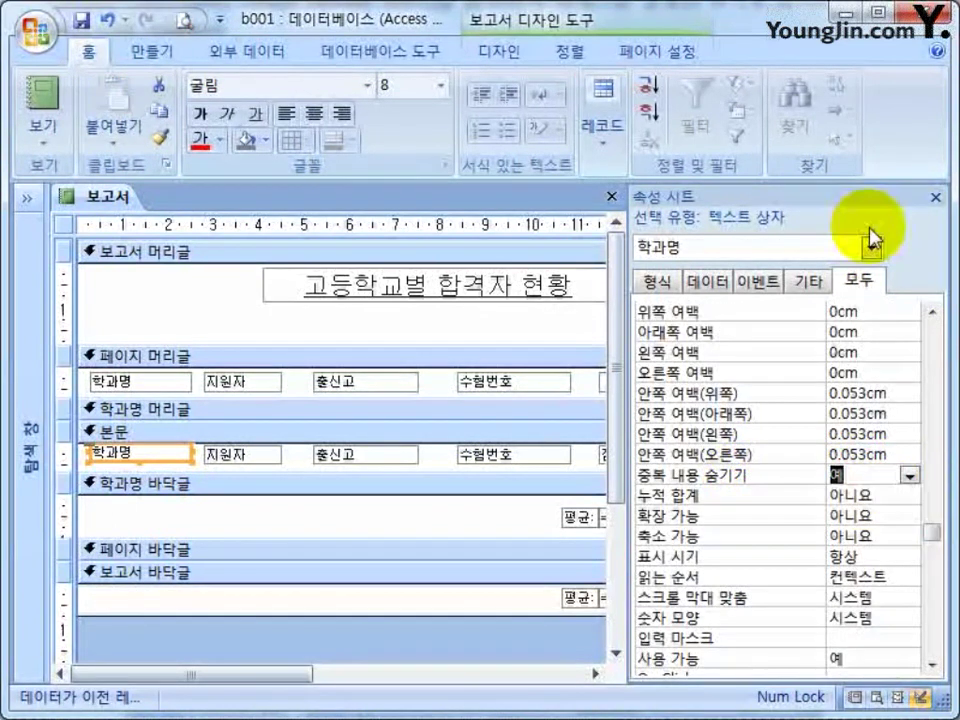
pyautogui.click(936, 197)
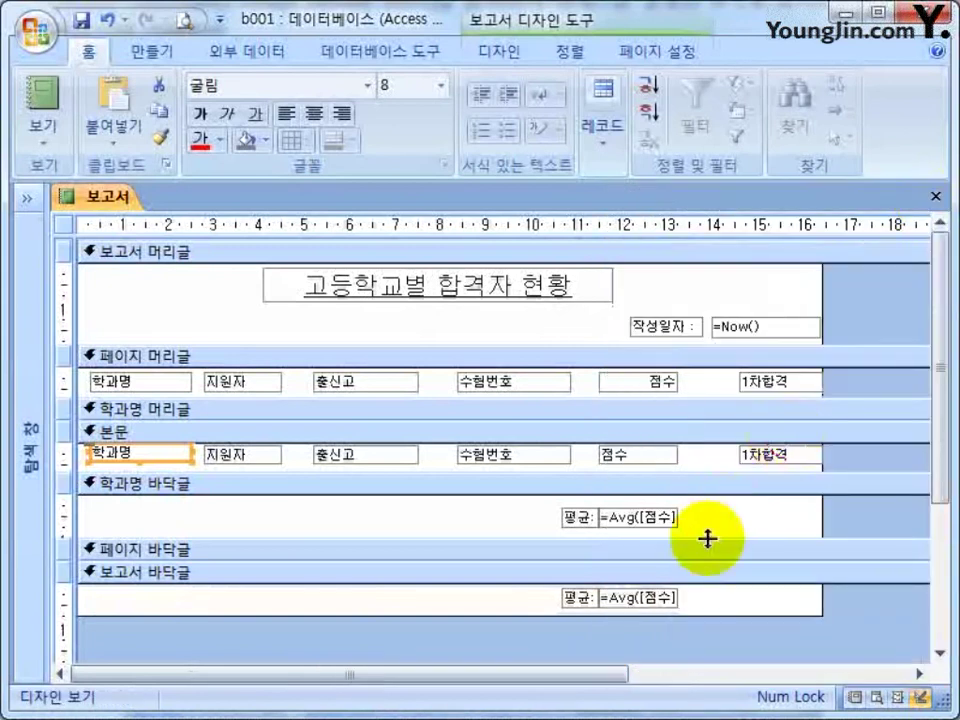
pyautogui.click(765, 501)
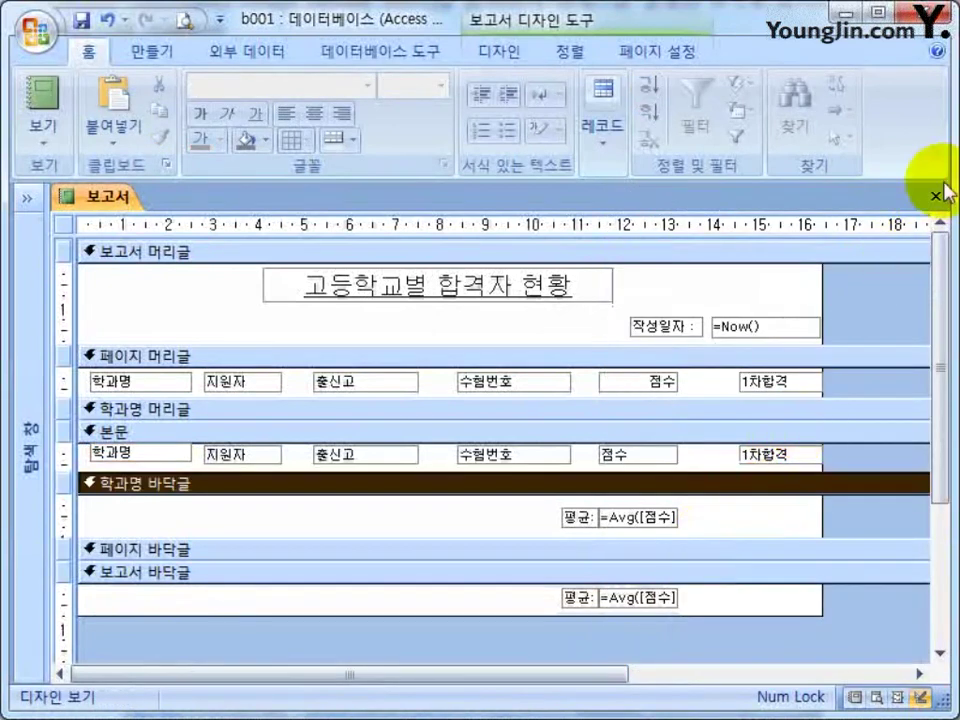
pyautogui.click(936, 196)
# Save the report and reopen 보고서 to check the date and single department names.
pyautogui.click(368, 452)
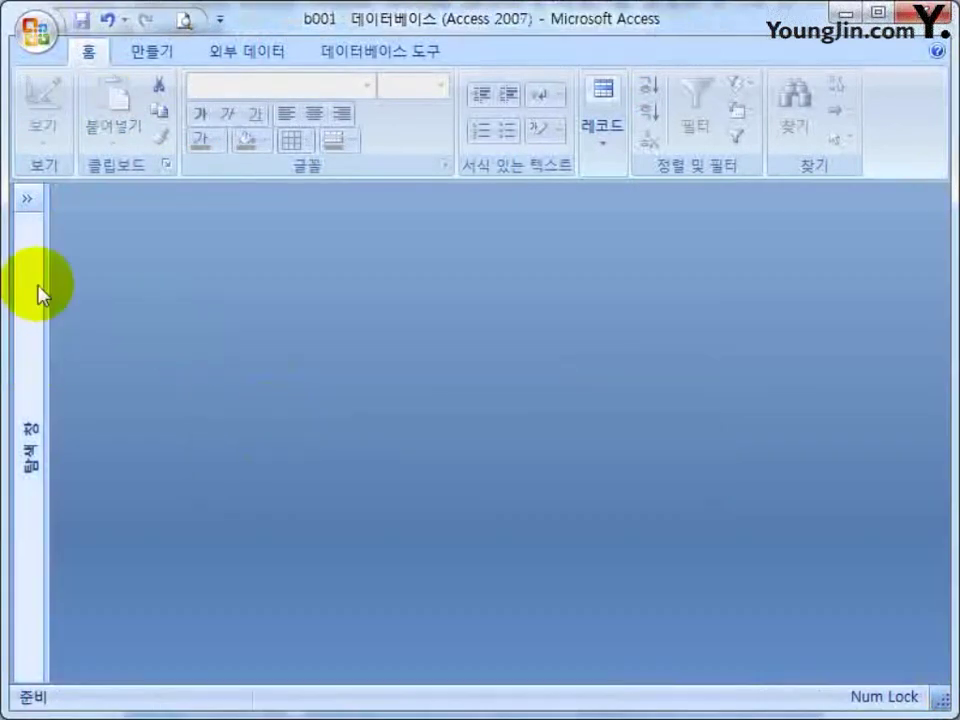
pyautogui.click(27, 198)
pyautogui.doubleClick(88, 466)
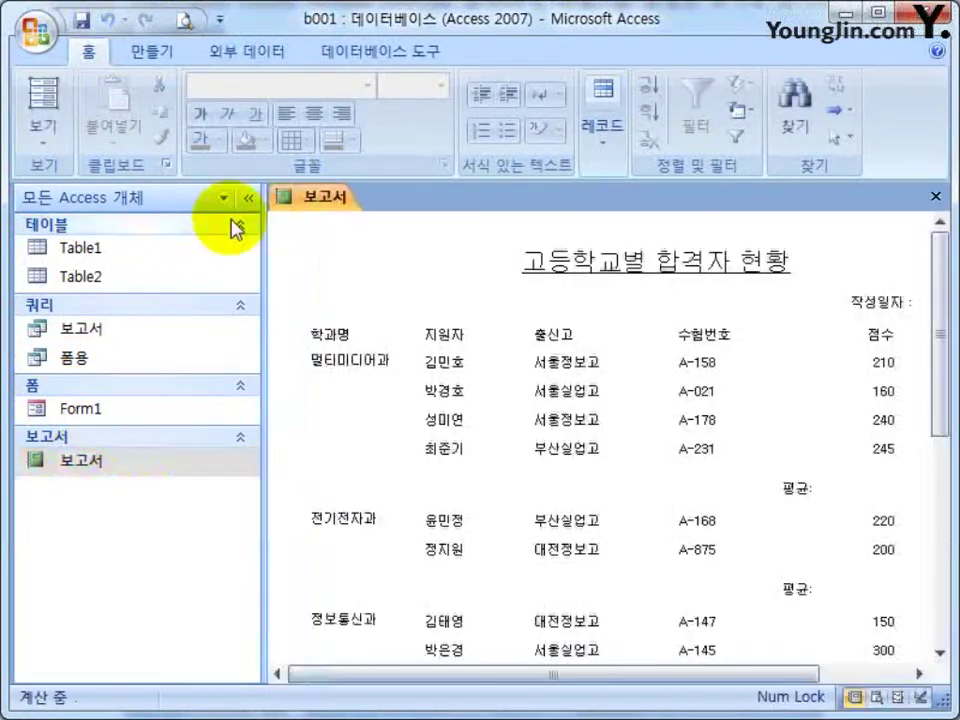
pyautogui.click(248, 198)
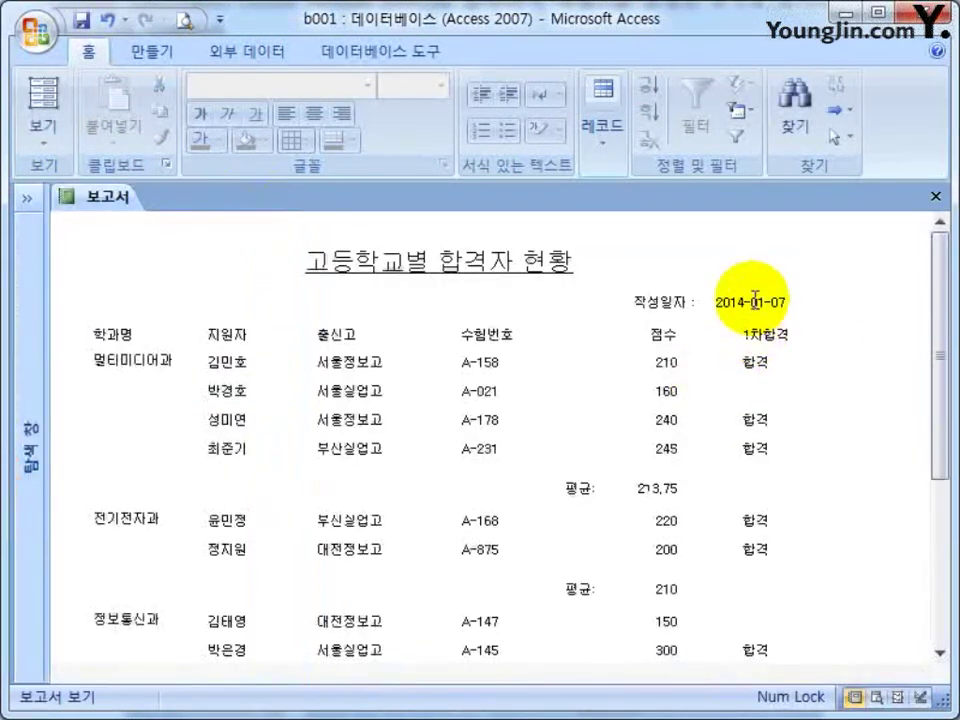
pyautogui.click(130, 360)
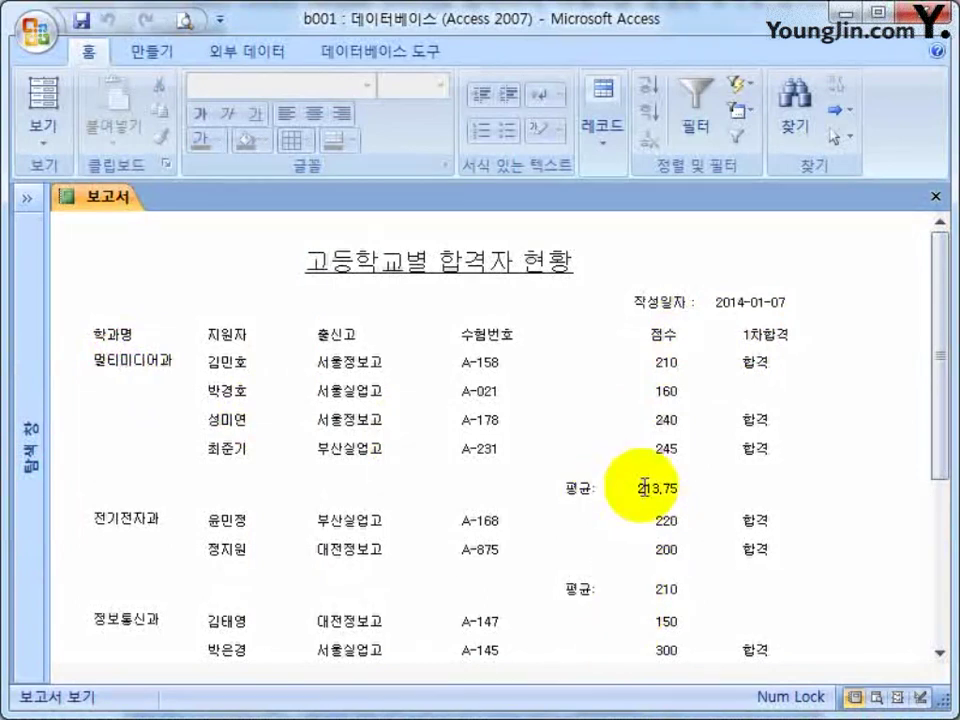
# Return to Design view and select both =Avg average boxes.
pyautogui.rightClick(833, 305)
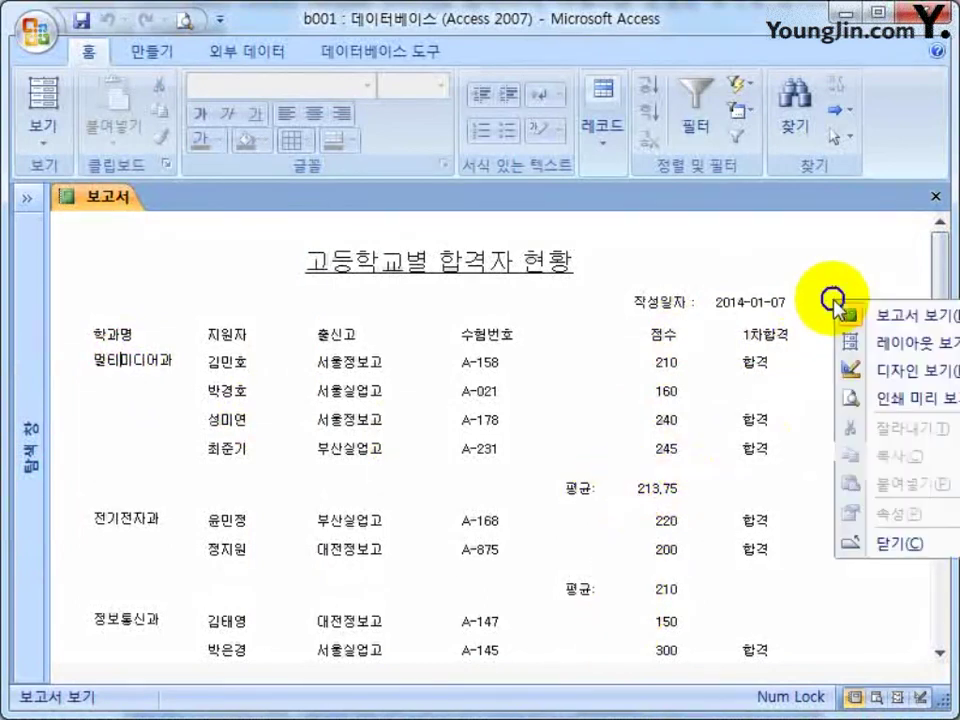
pyautogui.click(870, 369)
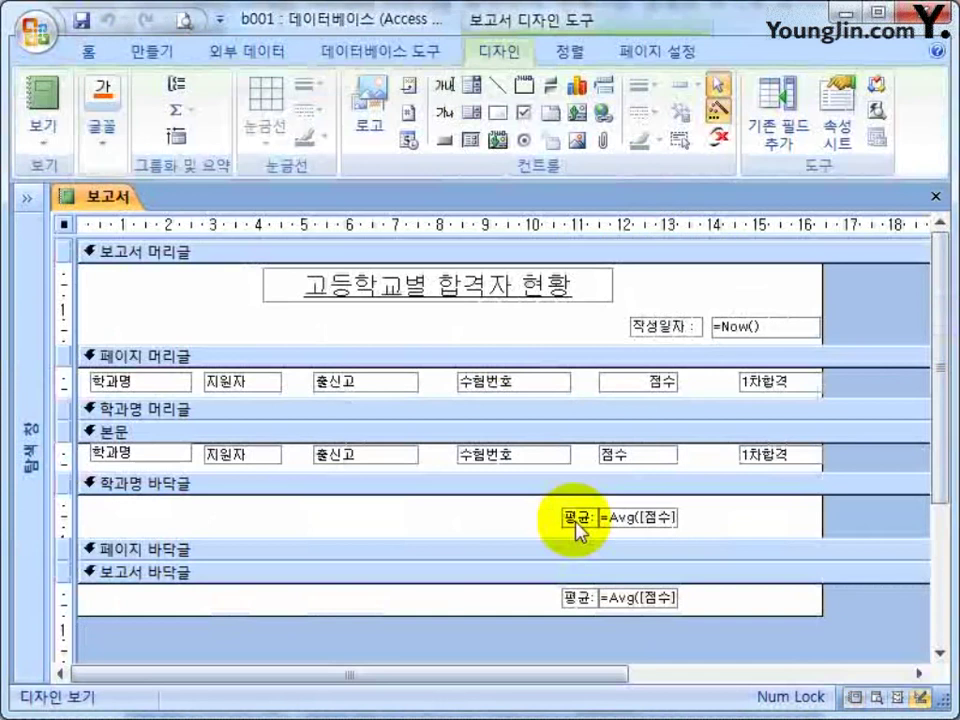
pyautogui.click(612, 518)
pyautogui.keyDown('shift'); pyautogui.click(662, 598); pyautogui.keyUp('shift')
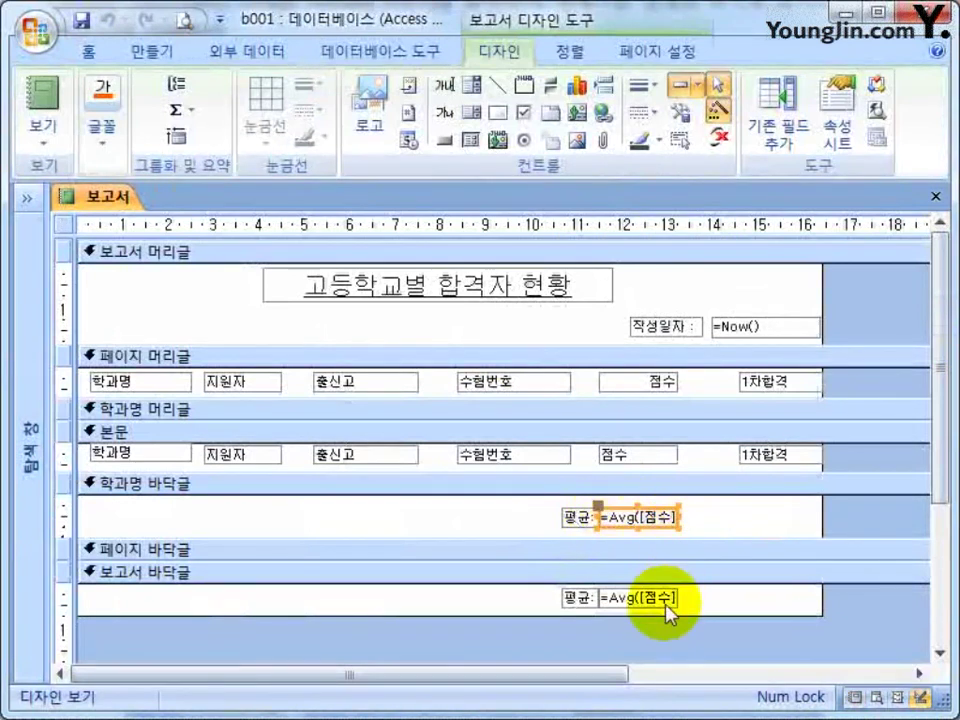
# Narrow both =Avg boxes, align them with the 점수 column, and nudge the 평균 labels left.
pyautogui.click(668, 517)
pyautogui.moveTo(668, 517); pyautogui.dragTo(662, 596)
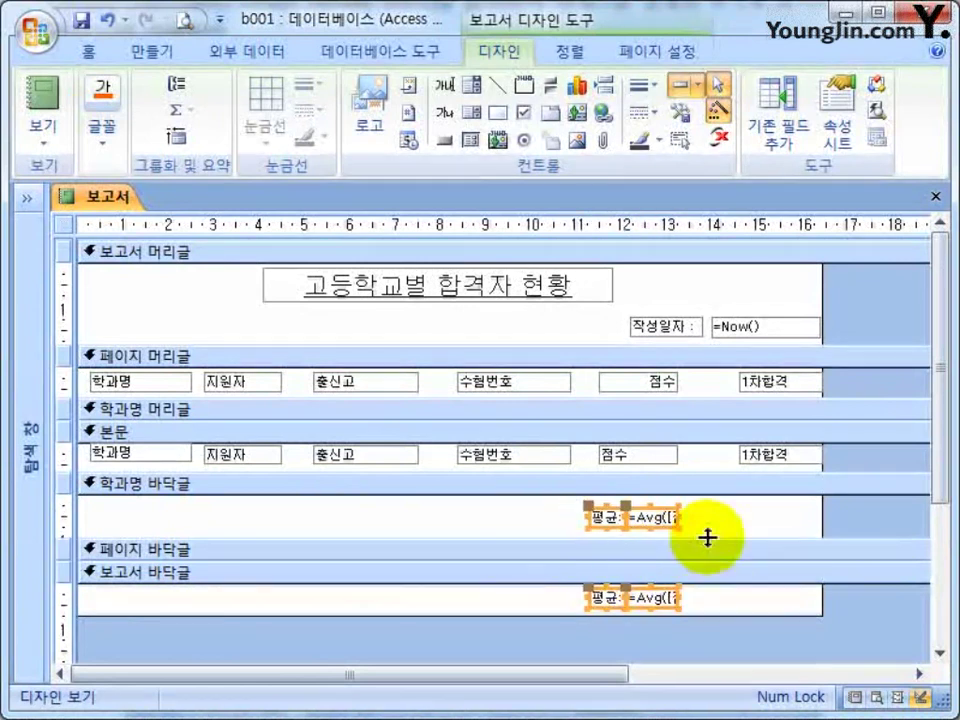
pyautogui.click(654, 585)
pyautogui.moveTo(654, 585); pyautogui.dragTo(658, 390)
pyautogui.click(570, 51)
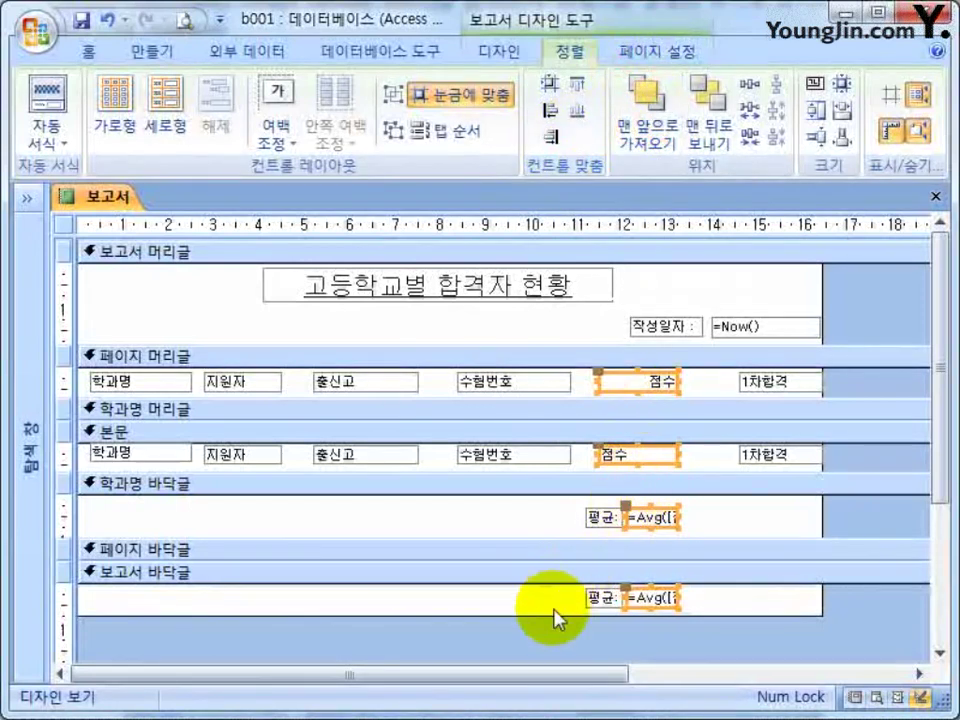
pyautogui.click(575, 640)
pyautogui.moveTo(575, 640); pyautogui.dragTo(604, 510)
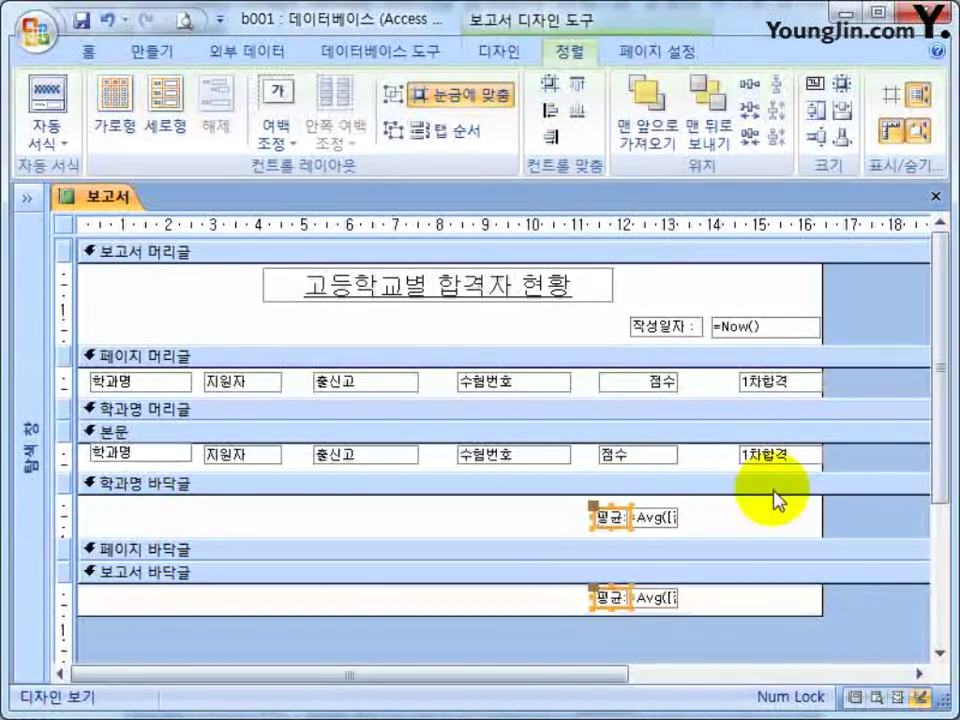
pyautogui.press('Left')
pyautogui.click(766, 528)
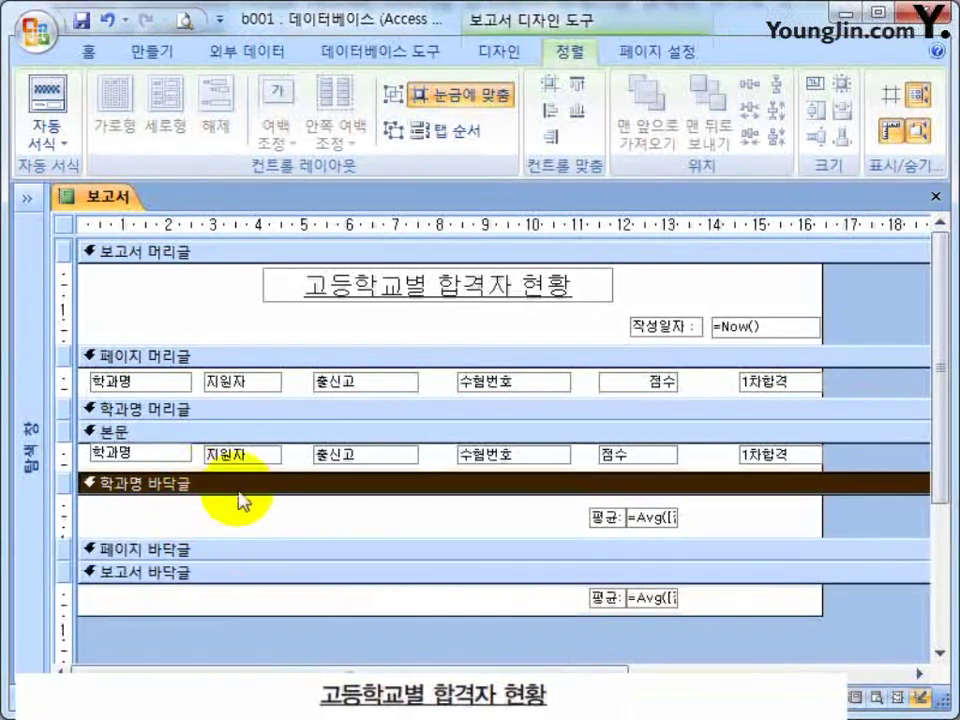
# Draw a new unbound text box with its label in the 학과명 footer.
pyautogui.click(498, 51)
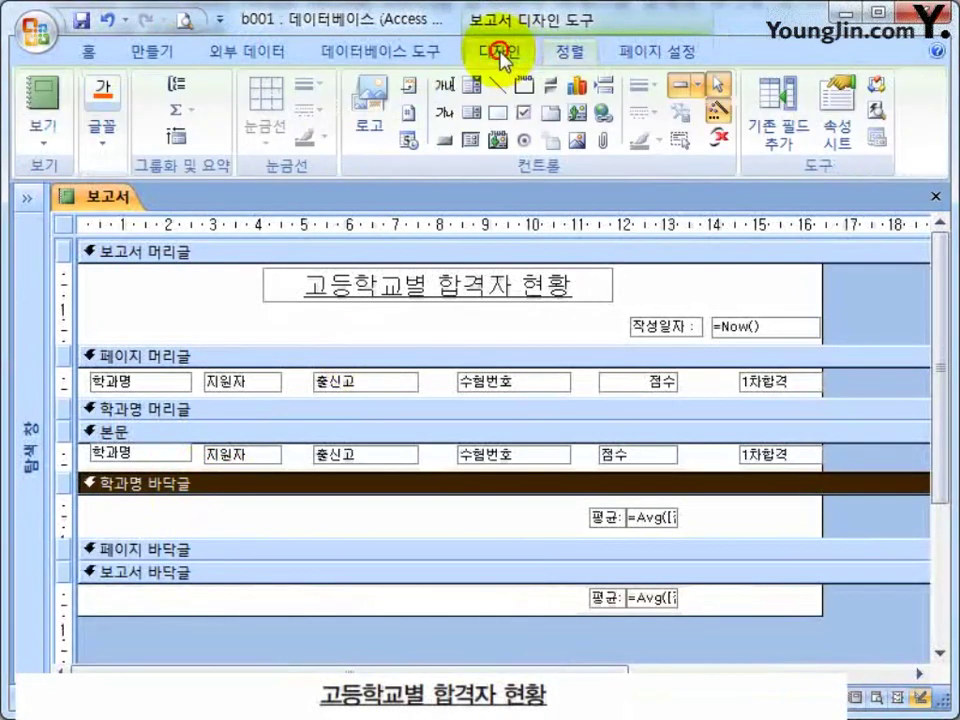
pyautogui.click(444, 88)
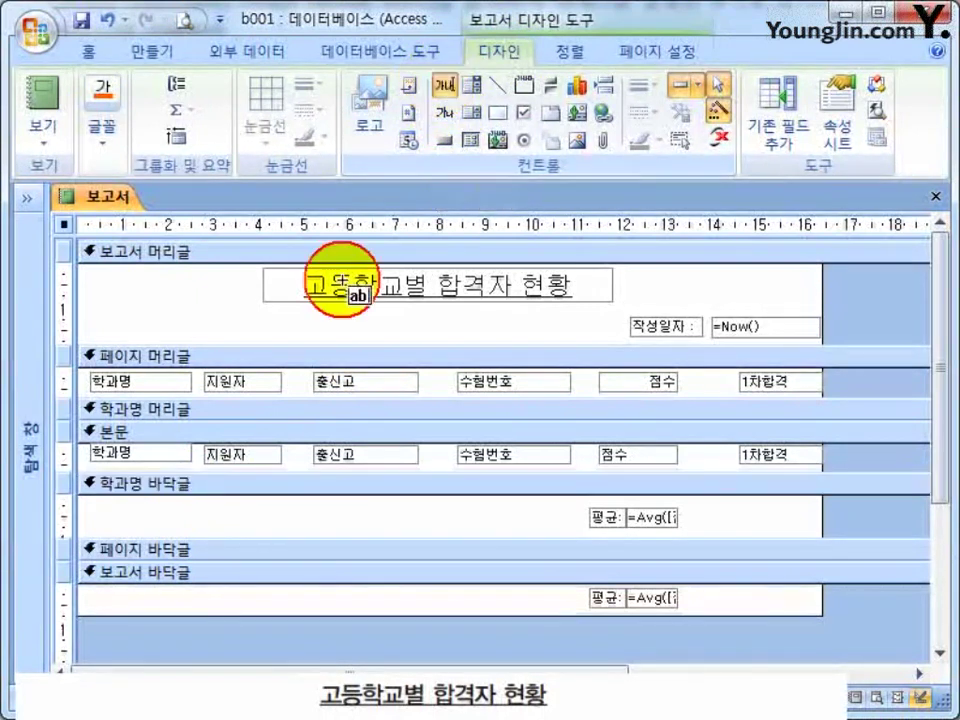
pyautogui.moveTo(153, 505); pyautogui.dragTo(297, 527)
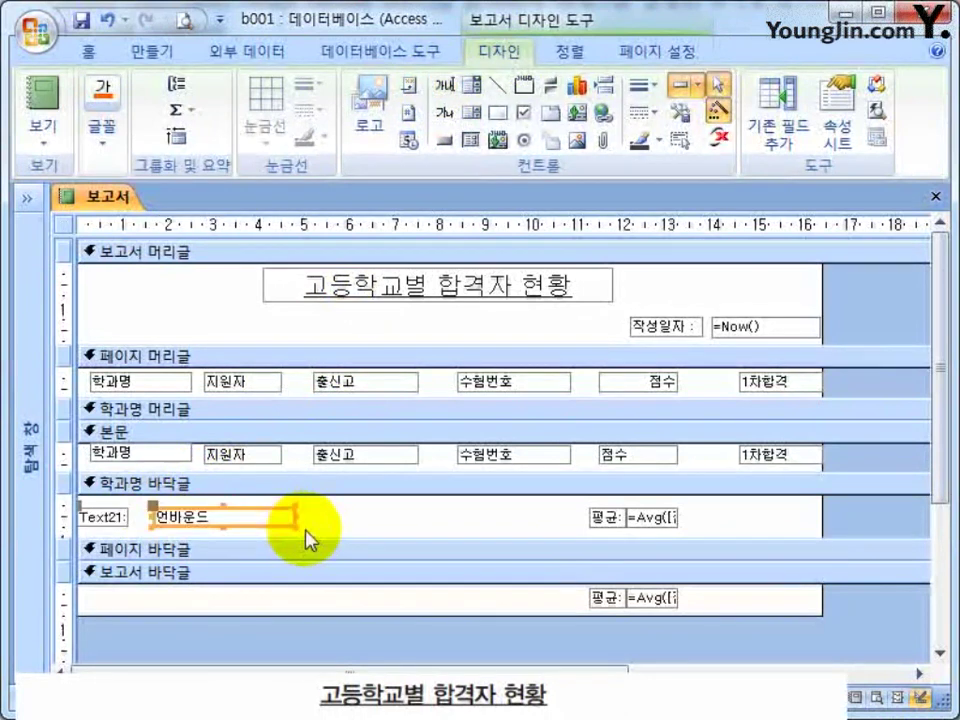
pyautogui.moveTo(172, 511); pyautogui.dragTo(225, 511)
pyautogui.click(143, 514)
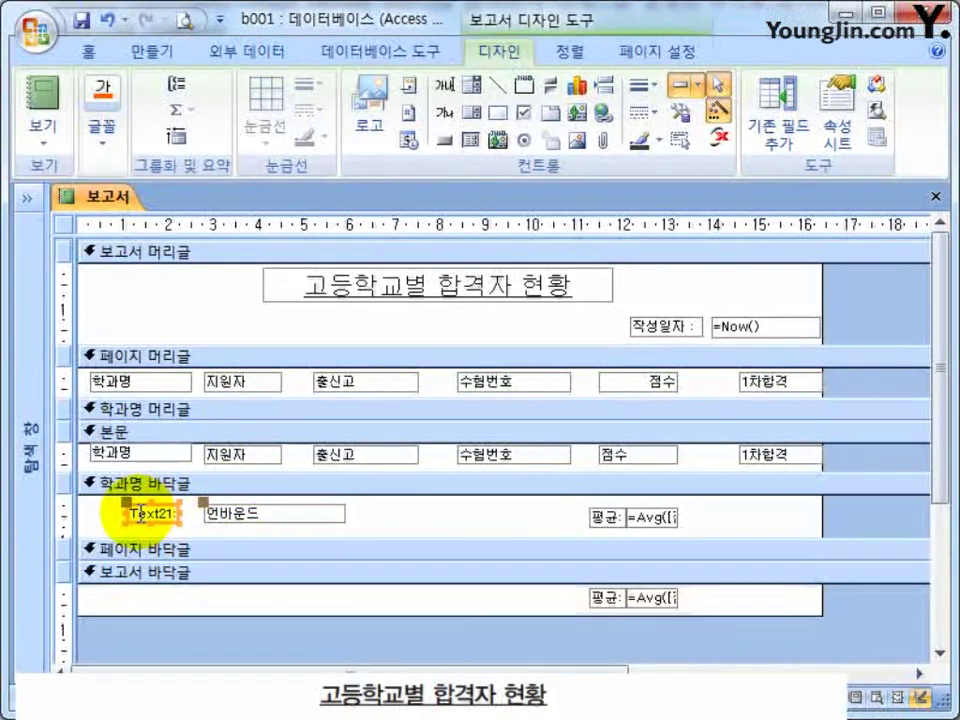
pyautogui.doubleClick(140, 512)
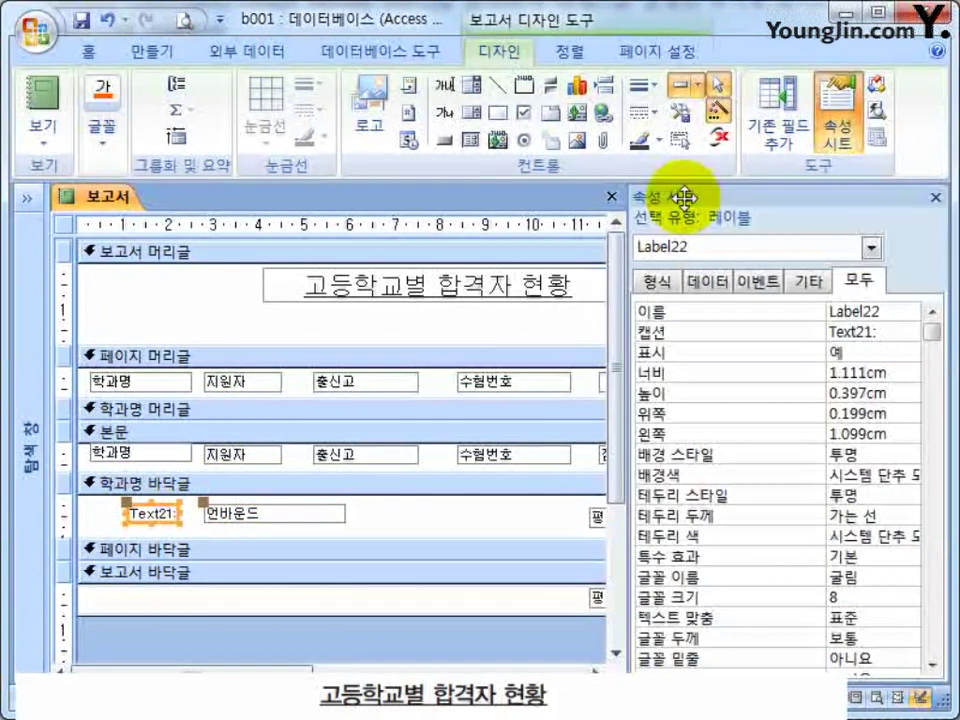
pyautogui.click(305, 510)
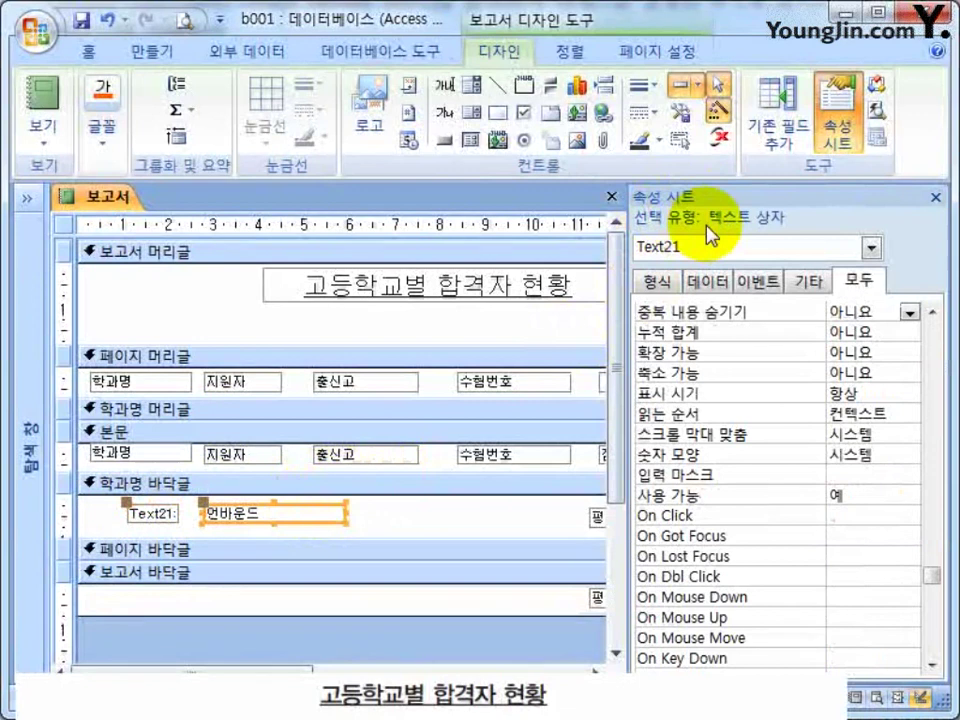
pyautogui.click(143, 515)
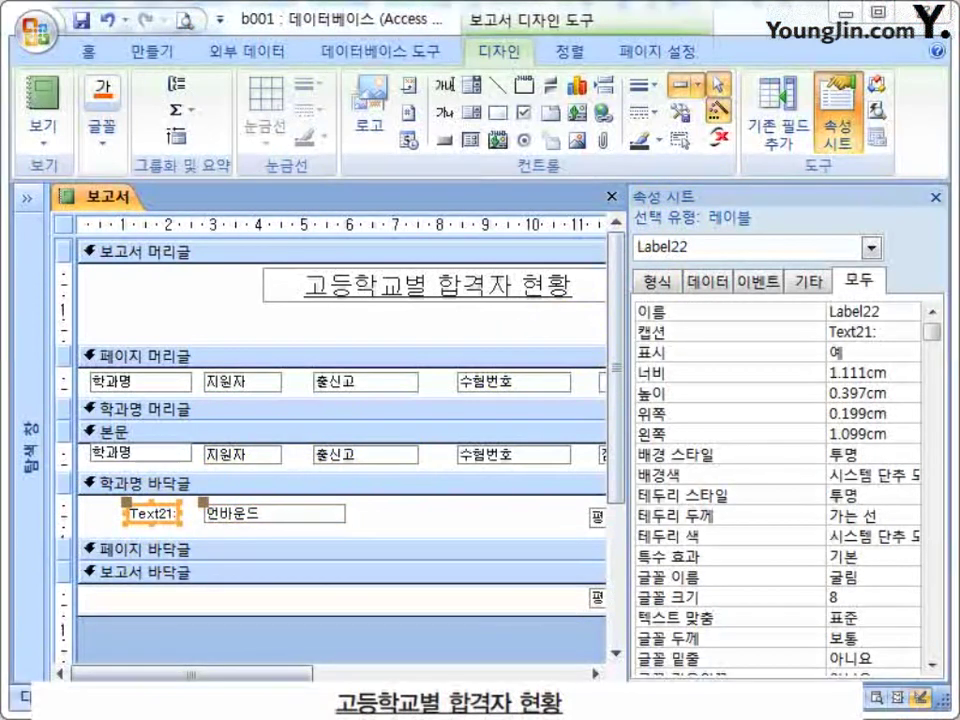
# Rename the label to 합계: and place the text box beside it.
pyautogui.doubleClick(146, 514)
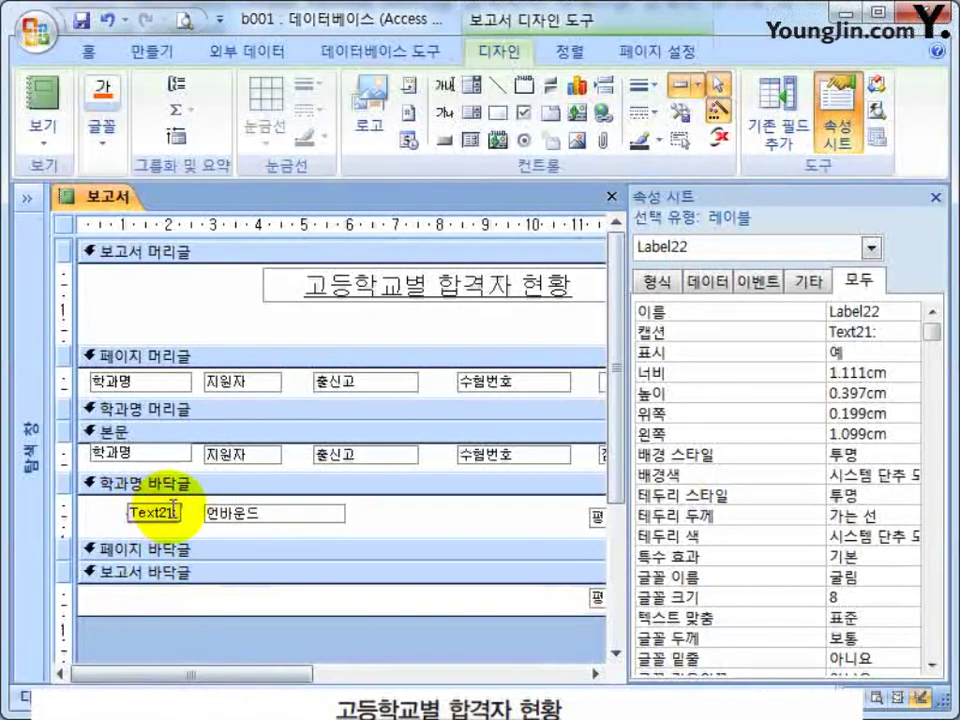
pyautogui.write('gk')
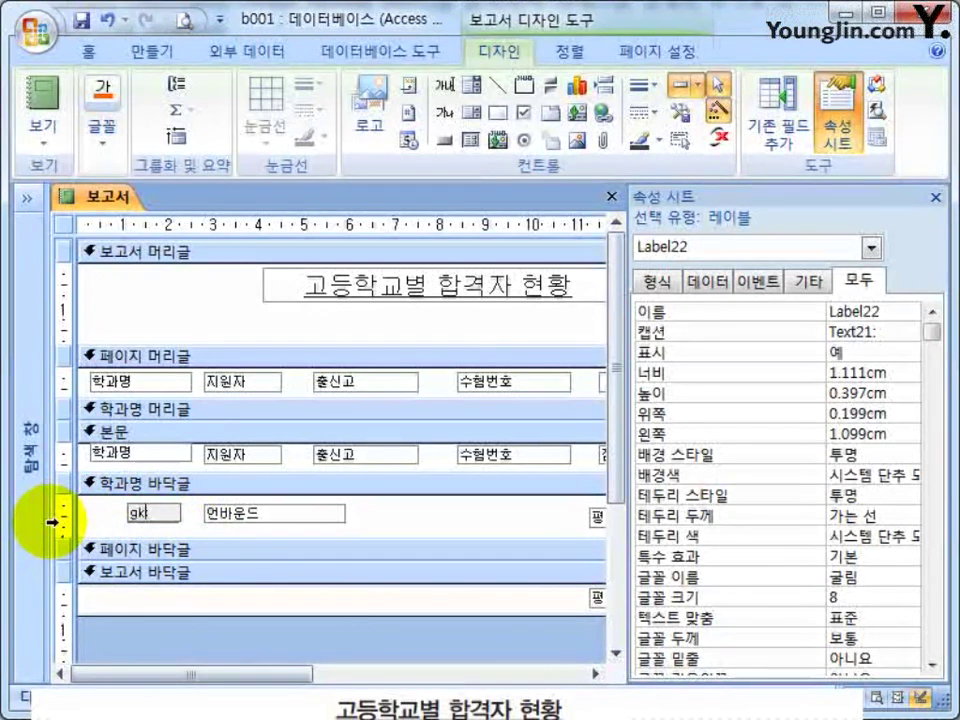
pyautogui.press('BackSpace')
pyautogui.press('BackSpace')
pyautogui.write('합계')
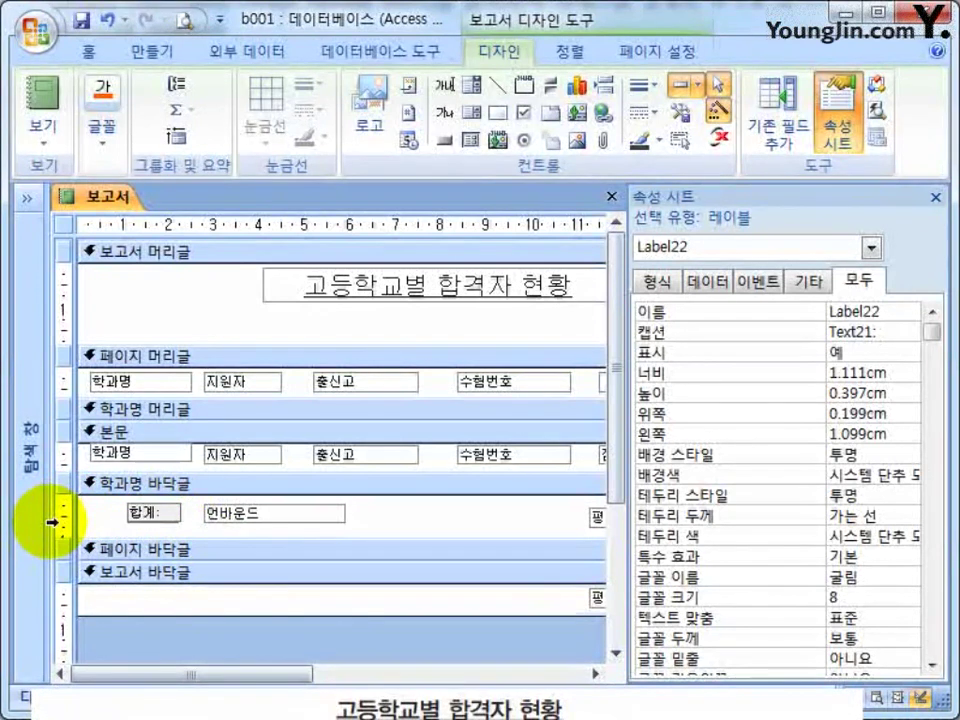
pyautogui.write(':')
pyautogui.press('Return')
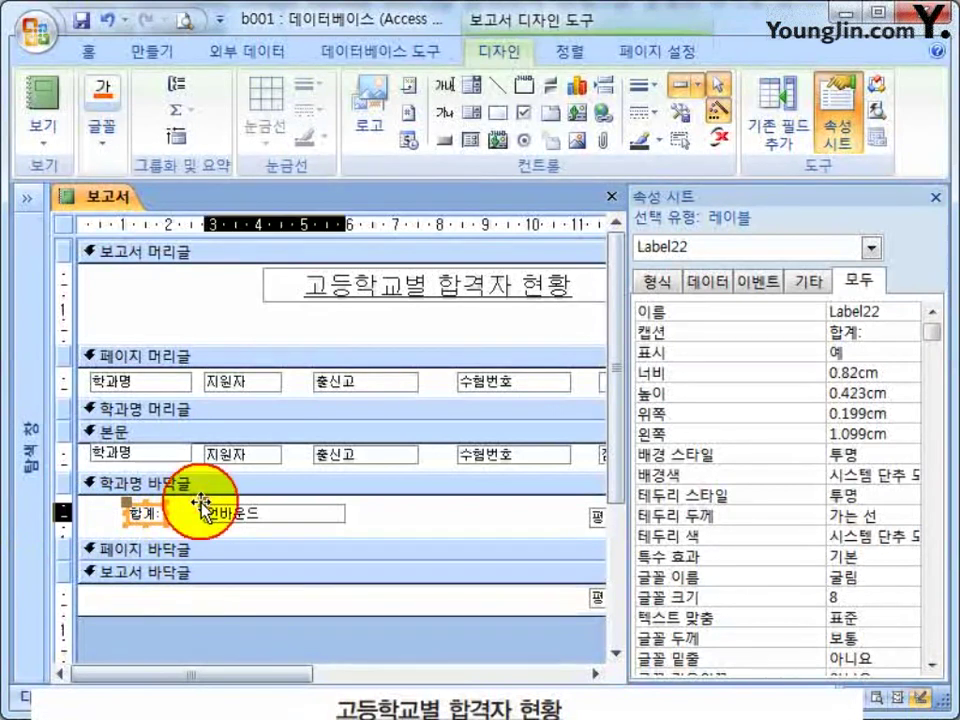
pyautogui.moveTo(203, 512); pyautogui.dragTo(168, 508)
pyautogui.click(231, 512)
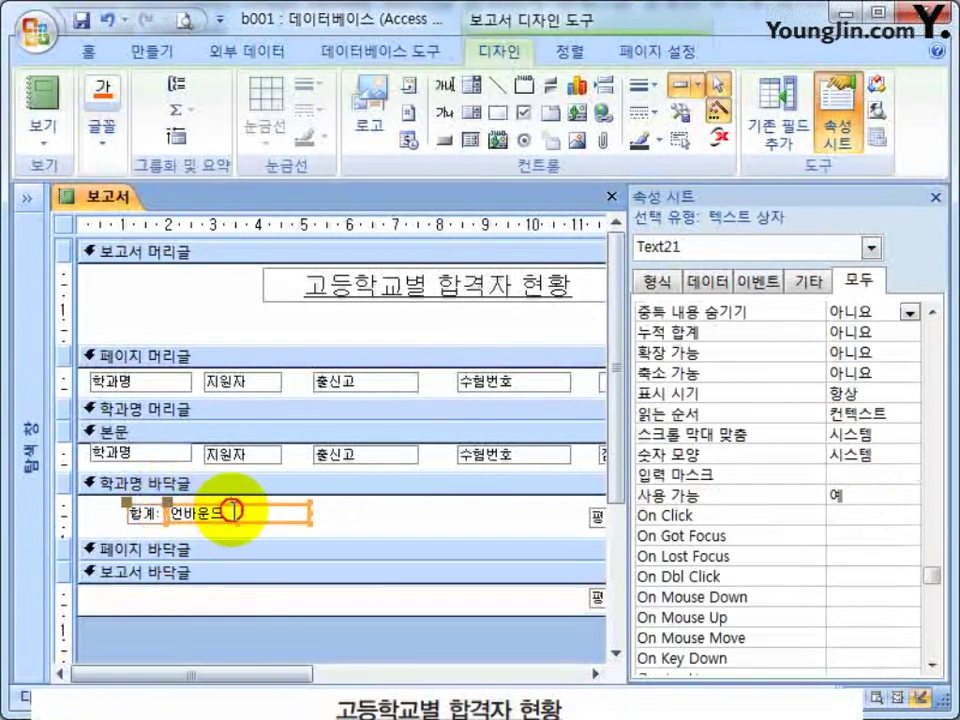
# Enter the formula =Count(*) & "명" in the 합계: box.
pyautogui.click(170, 512)
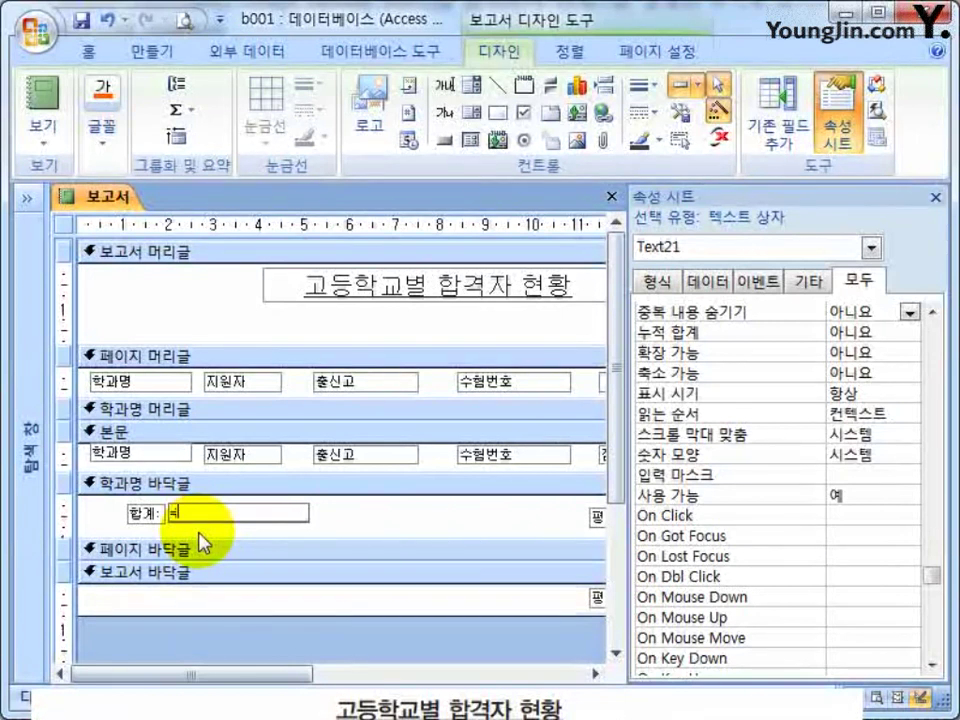
pyautogui.write('unt(*) &')
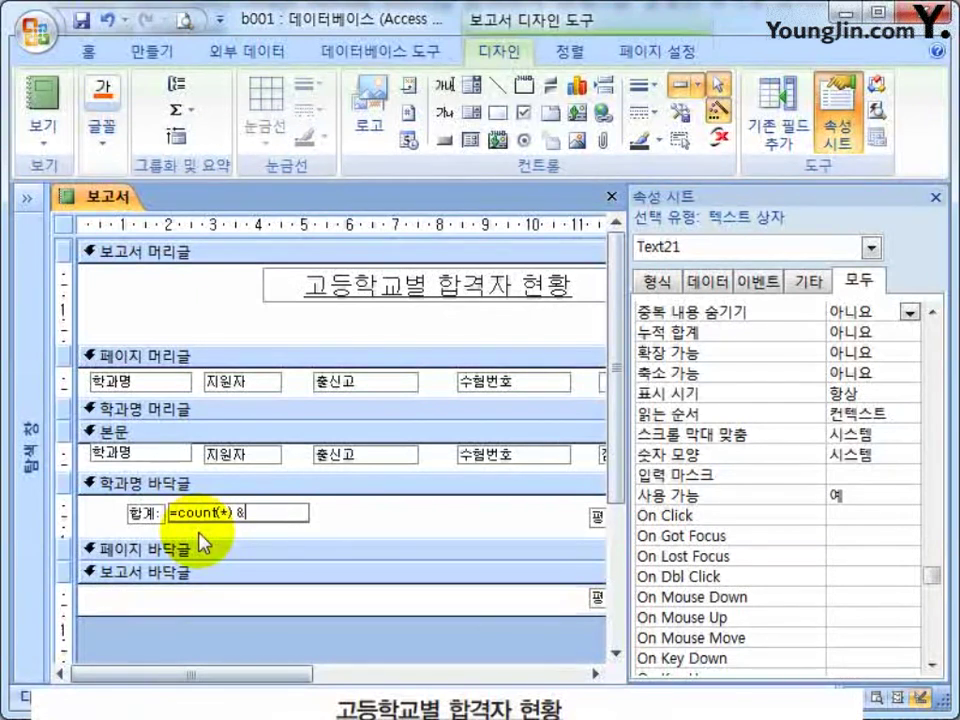
pyautogui.write('명"')
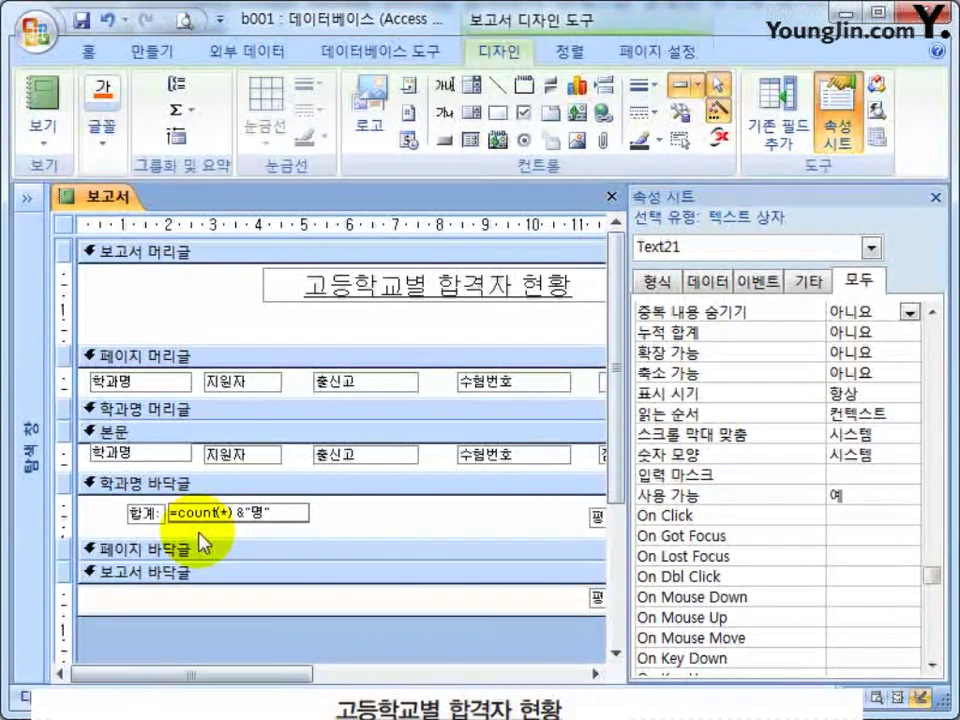
pyautogui.press('Return')
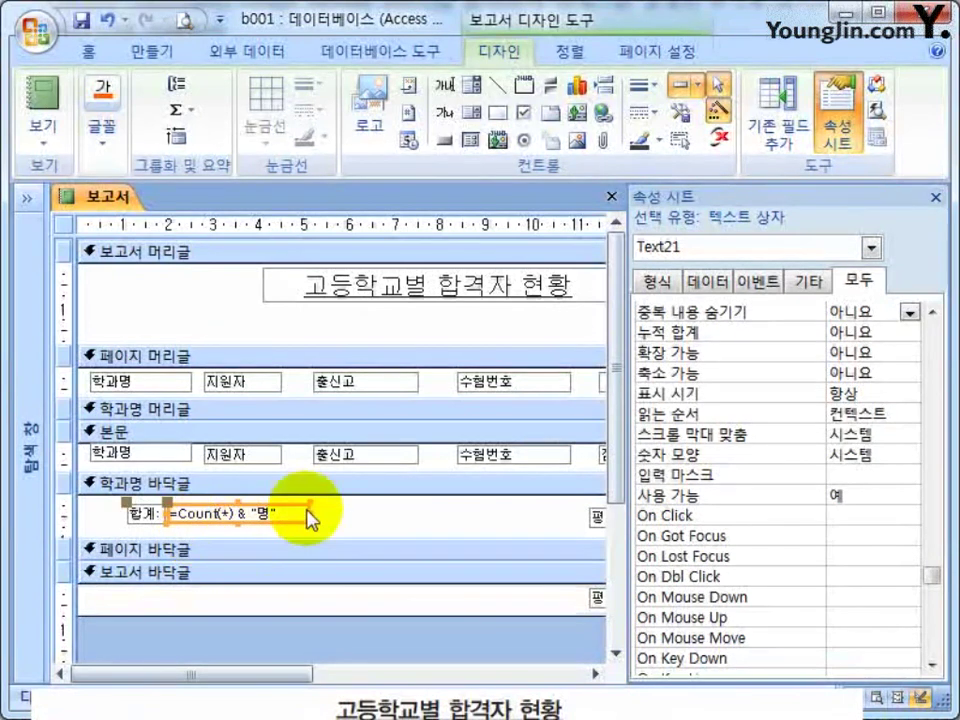
# Narrow the count box, shift it with its 합계 label slightly right, and hide the Property Sheet.
pyautogui.moveTo(306, 519); pyautogui.dragTo(240, 512)
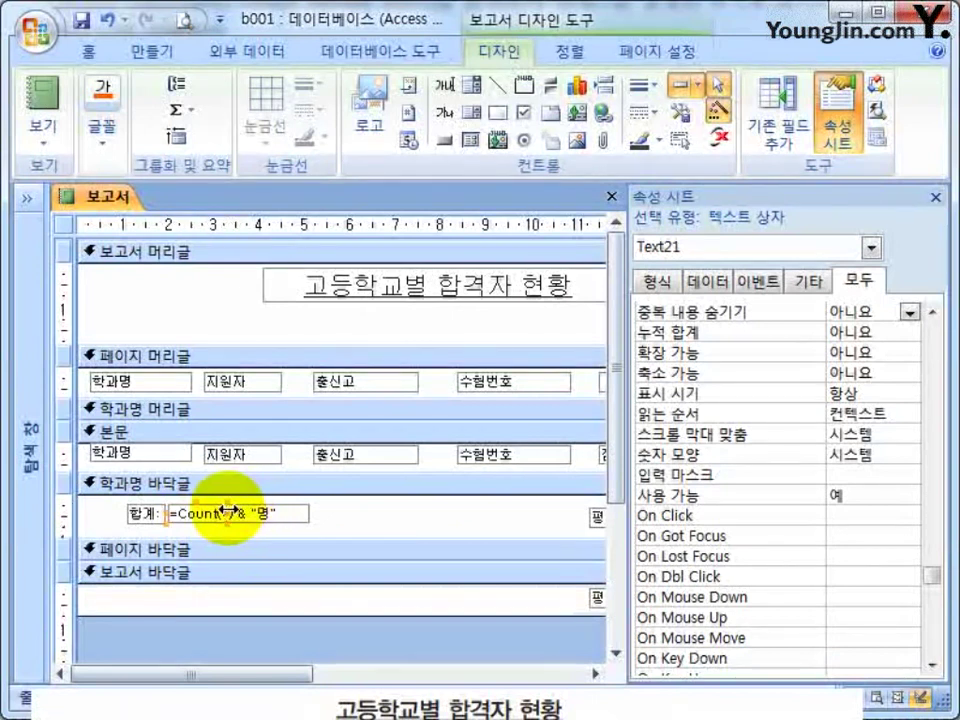
pyautogui.moveTo(284, 511); pyautogui.dragTo(152, 518)
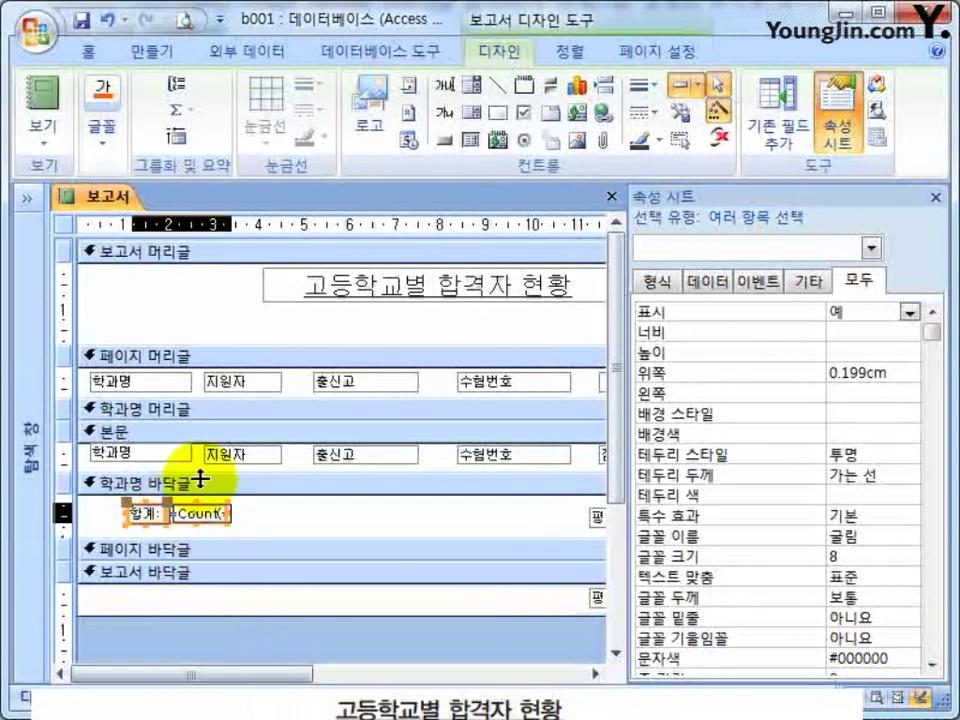
pyautogui.moveTo(182, 510); pyautogui.dragTo(216, 525)
pyautogui.click(292, 528)
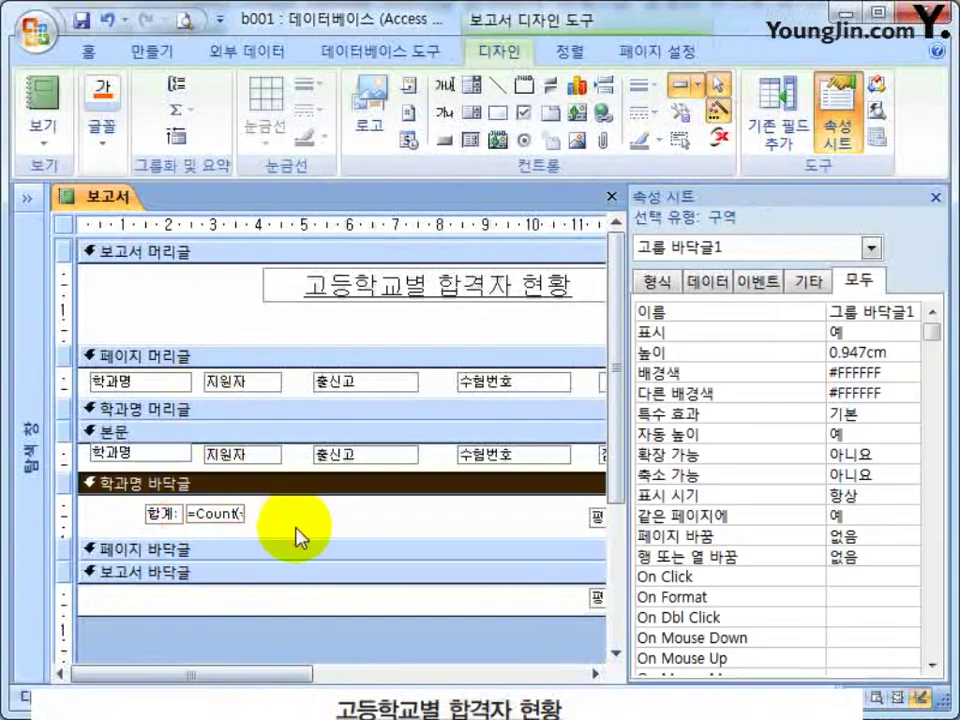
pyautogui.click(935, 197)
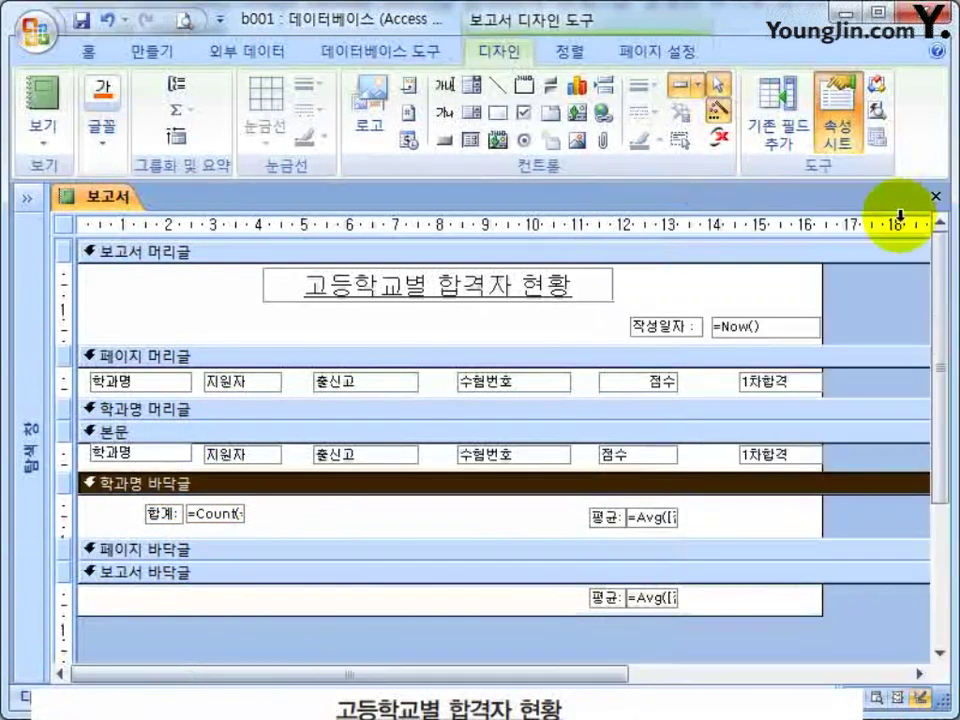
# Save the design and reopen the 보고서 report in Report view.
pyautogui.click(936, 195)
pyautogui.click(349, 462)
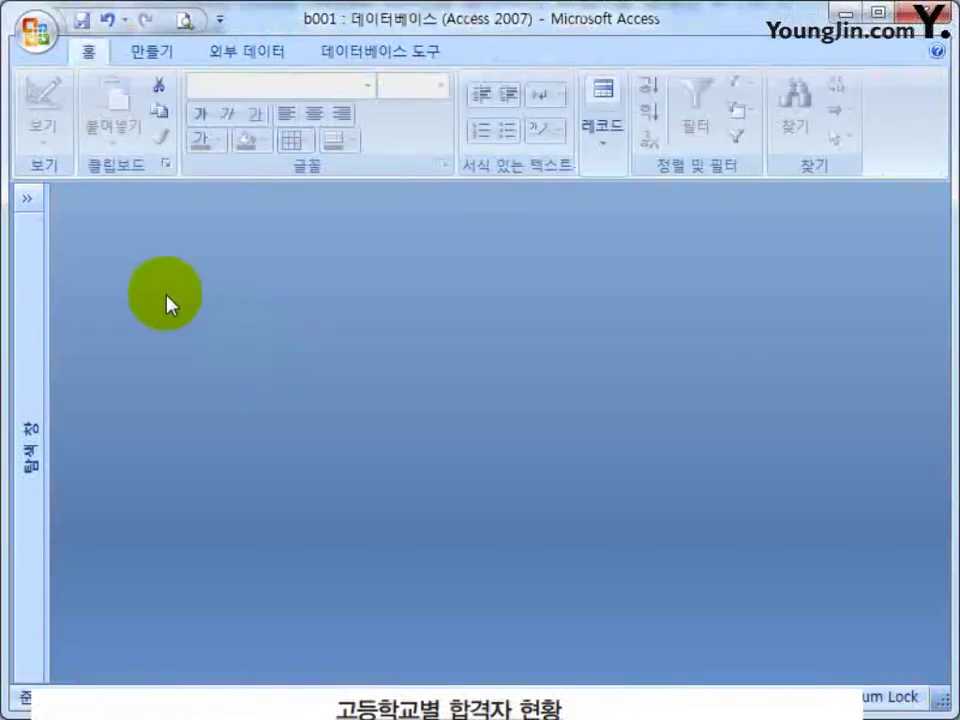
pyautogui.click(29, 201)
pyautogui.doubleClick(68, 465)
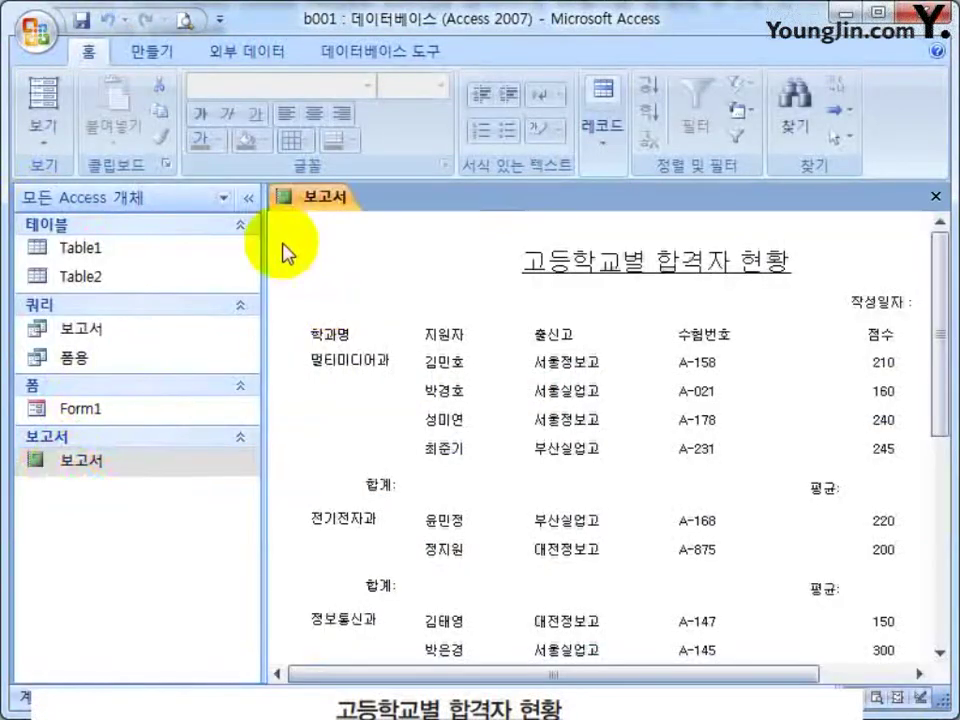
pyautogui.click(248, 198)
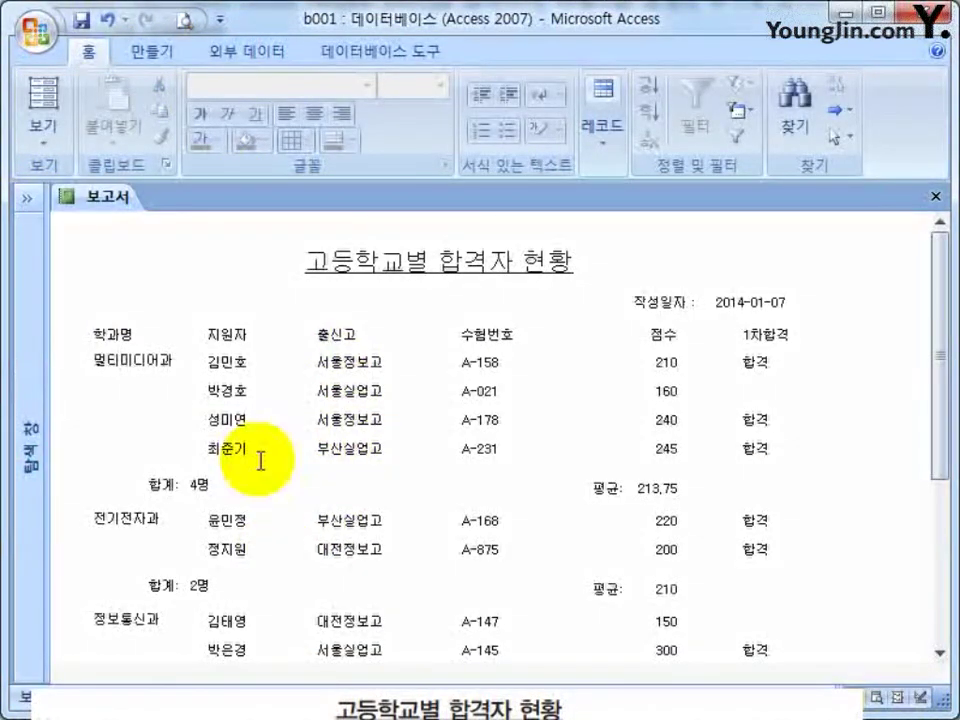
# Scroll through the report to check counts like 합계: 4명 beside each average.
pyautogui.scroll(-2, 250, 450)
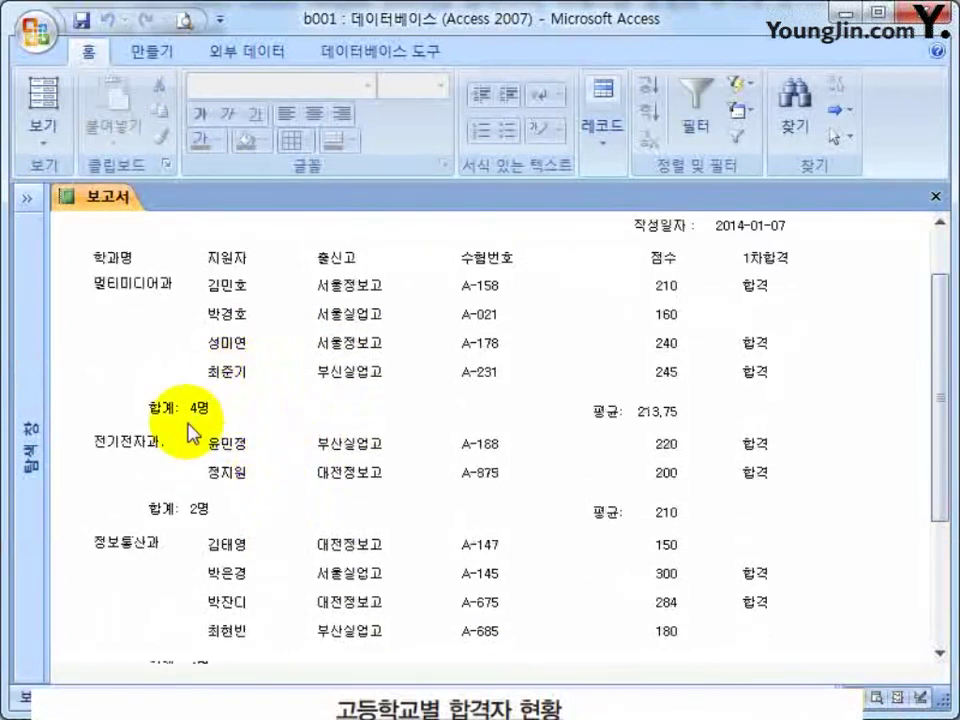
pyautogui.click(238, 348)
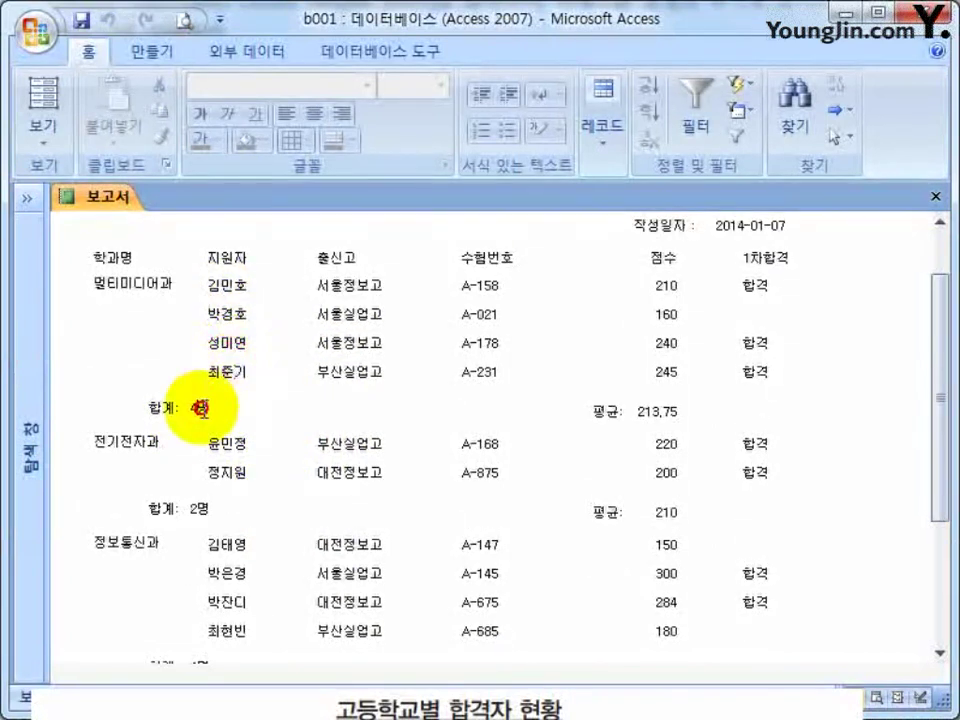
pyautogui.scroll(-3, 208, 375)
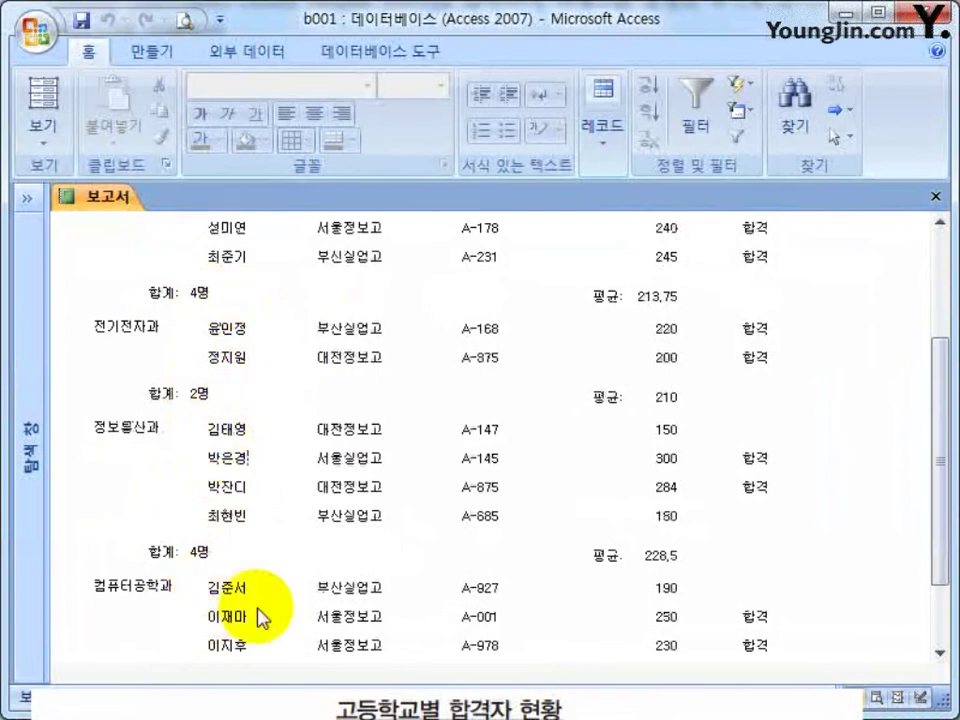
pyautogui.scroll(-3, 214, 589)
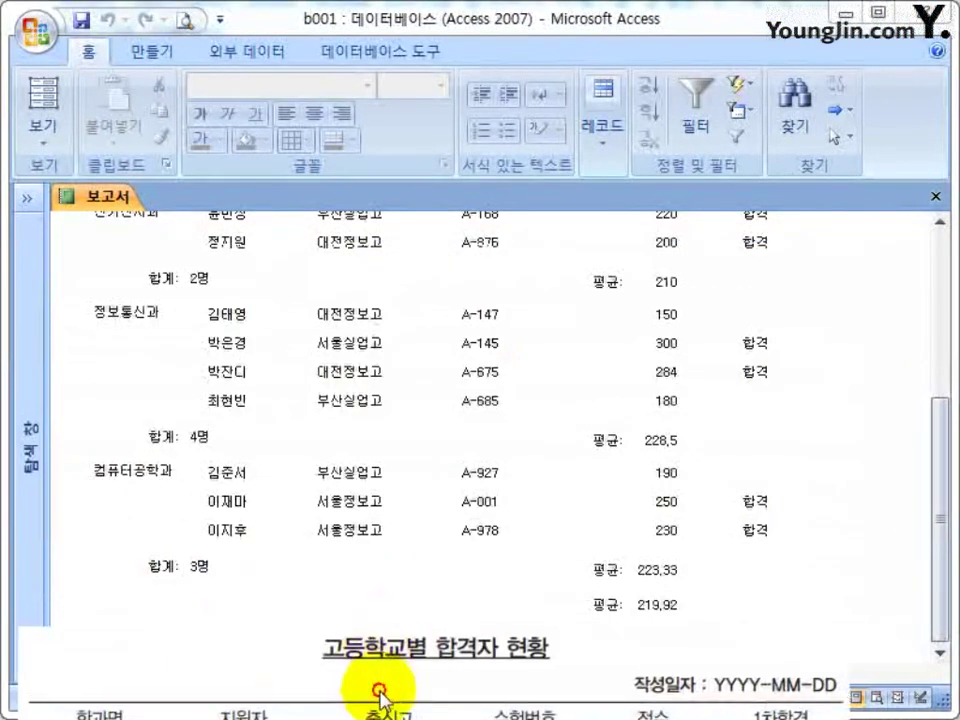
# Switch the report to Design View.
pyautogui.rightClick(349, 396)
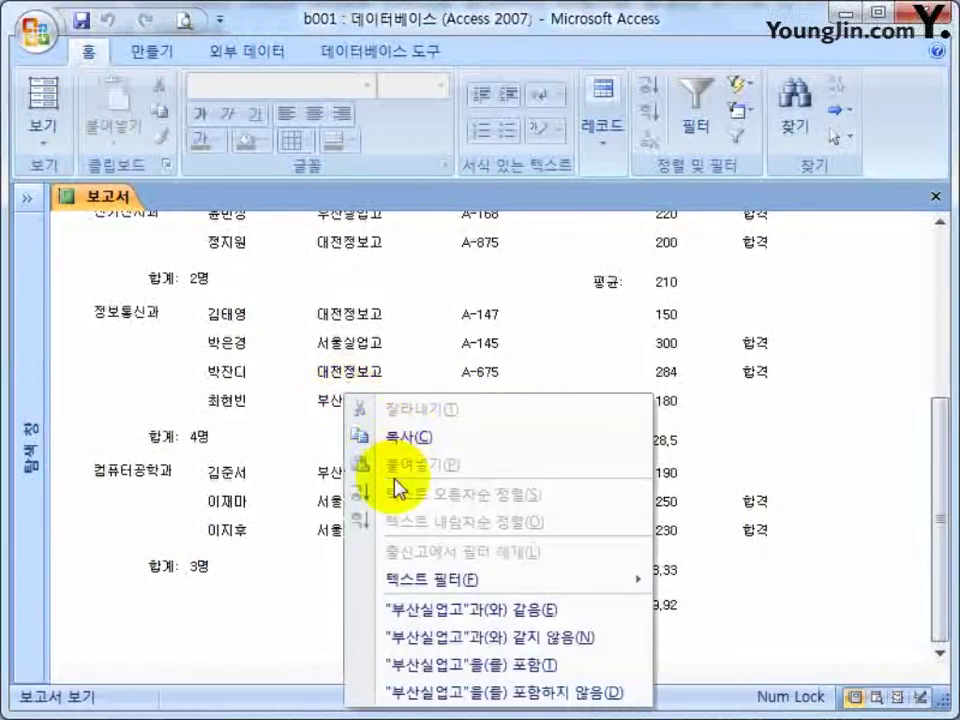
pyautogui.click(858, 338)
pyautogui.rightClick(851, 304)
pyautogui.click(885, 369)
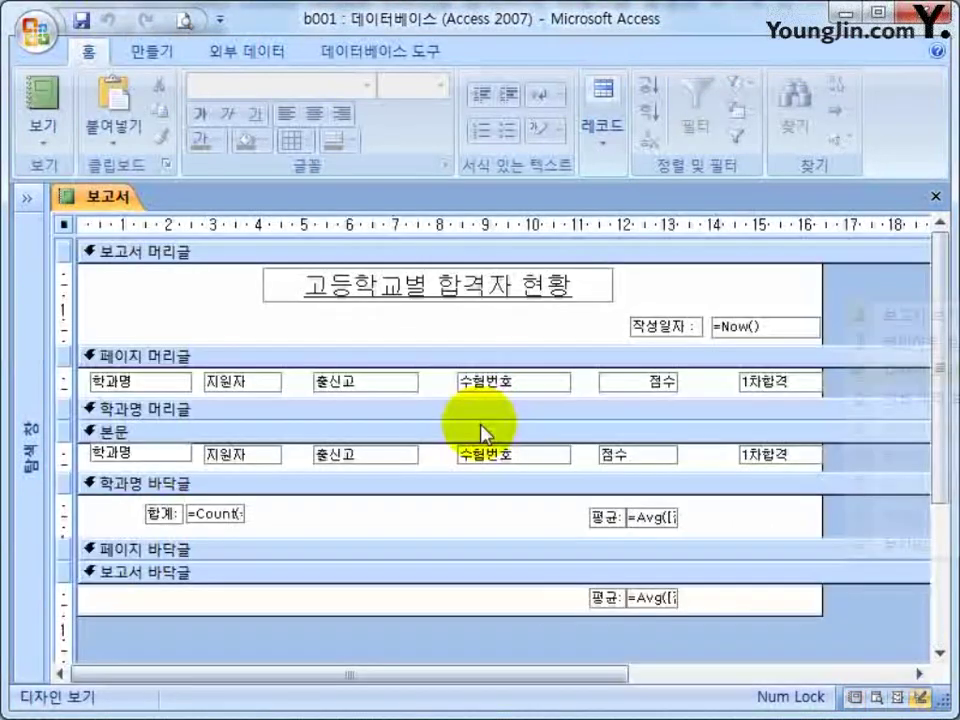
# Copy the 합계 label and =Count box into the 보고서 바닥글 section beside the average.
pyautogui.moveTo(289, 521); pyautogui.dragTo(135, 515)
pyautogui.hotkey('ctrl', 'c')
pyautogui.click(240, 588)
pyautogui.hotkey('ctrl', 'v')
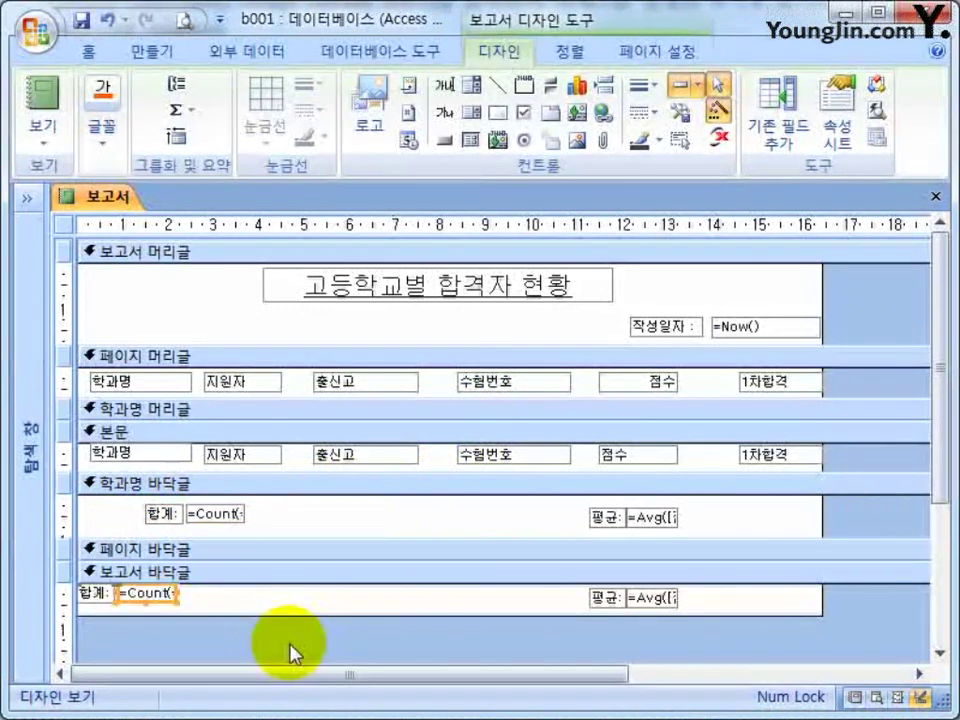
pyautogui.press('Right')
pyautogui.press('Right')
pyautogui.press('Right')
pyautogui.press('Right')
pyautogui.press('Right')
pyautogui.press('Right')
pyautogui.press('Right')
pyautogui.press('Right')
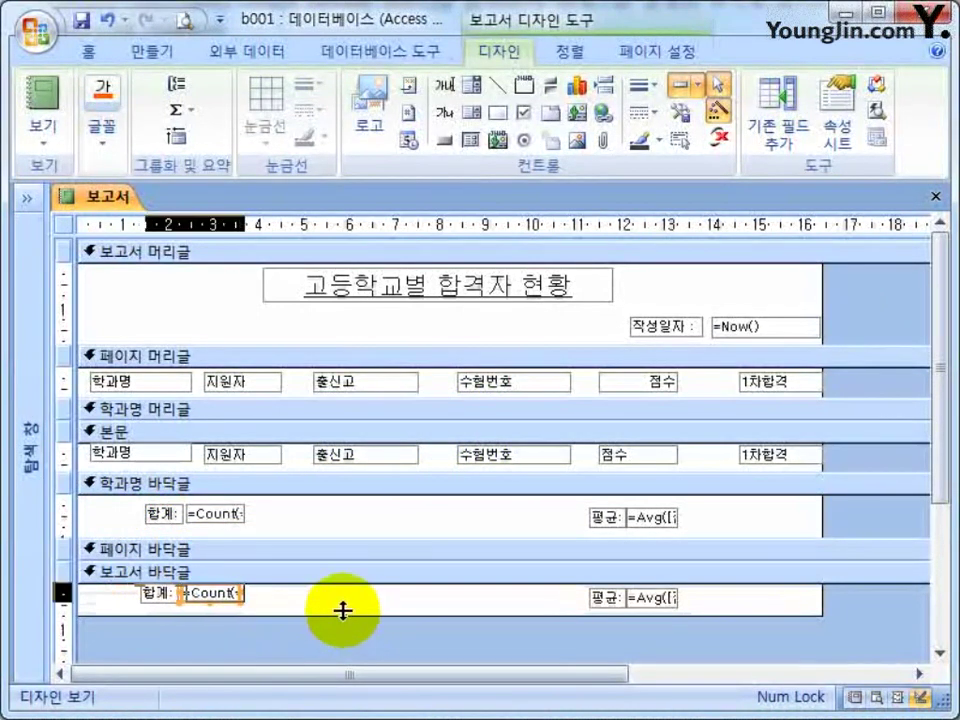
pyautogui.moveTo(237, 610); pyautogui.dragTo(232, 614)
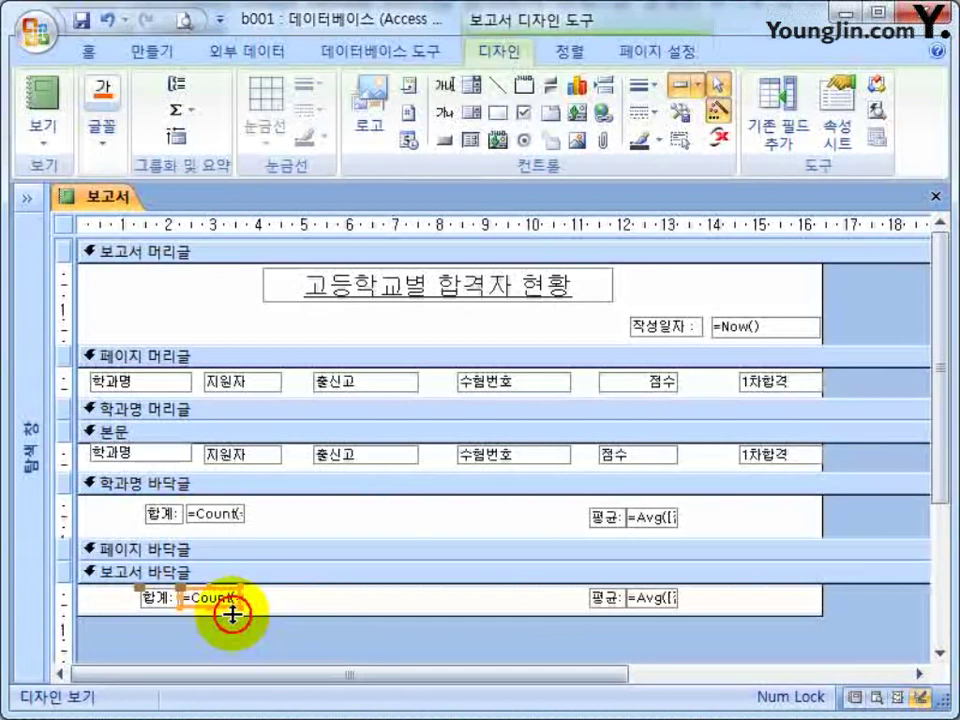
# Widen the pasted report-footer label and rename it 총 합계:.
pyautogui.click(152, 599)
pyautogui.moveTo(127, 598); pyautogui.dragTo(118, 598)
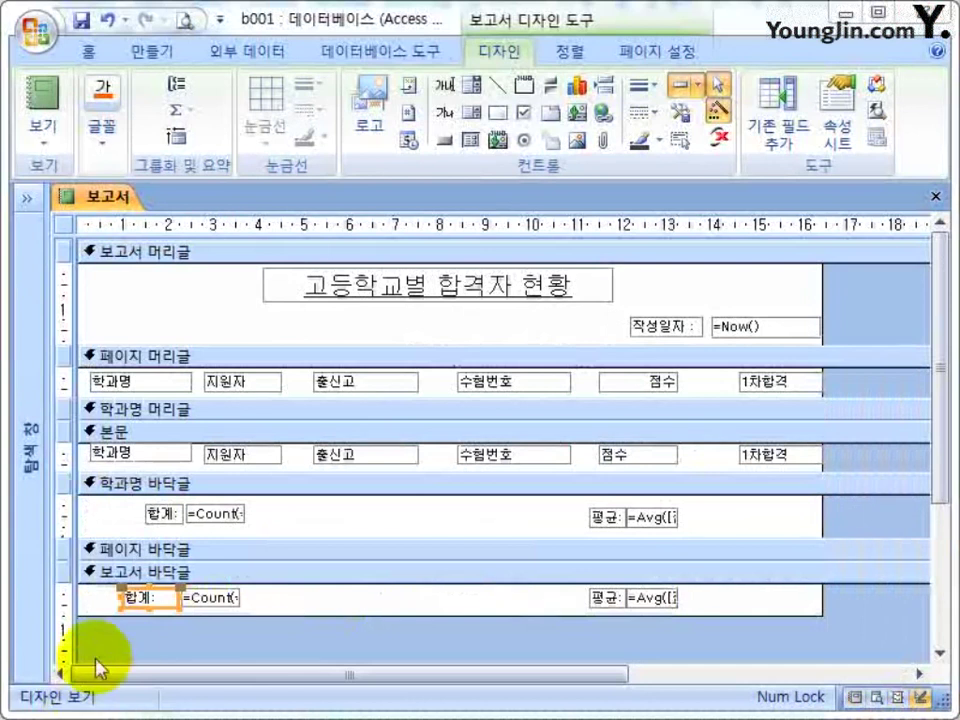
pyautogui.click(133, 592)
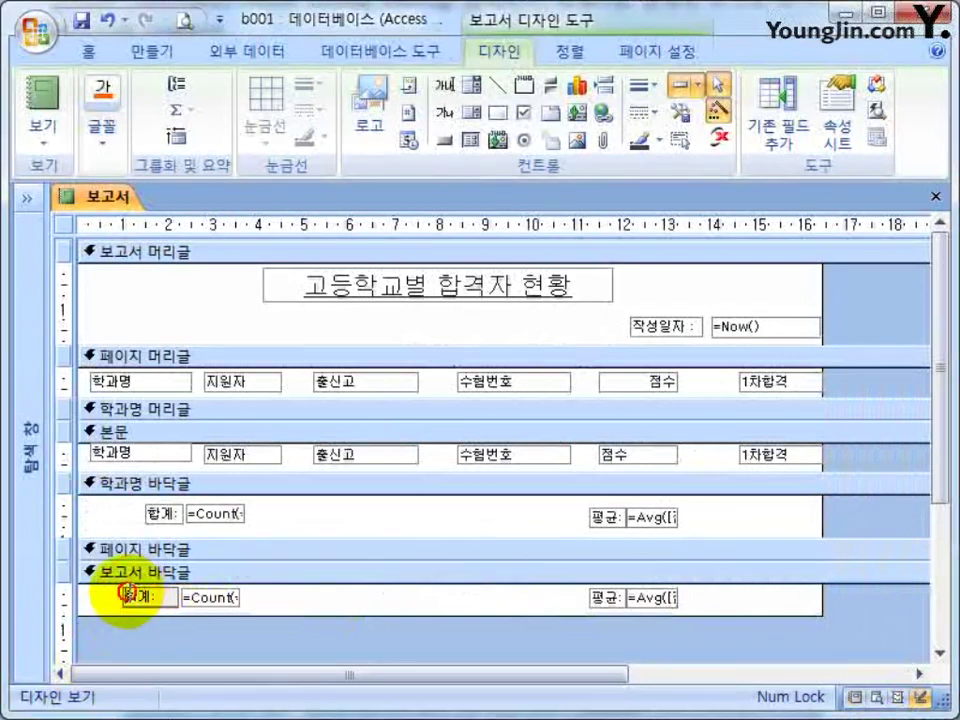
pyautogui.write('총')
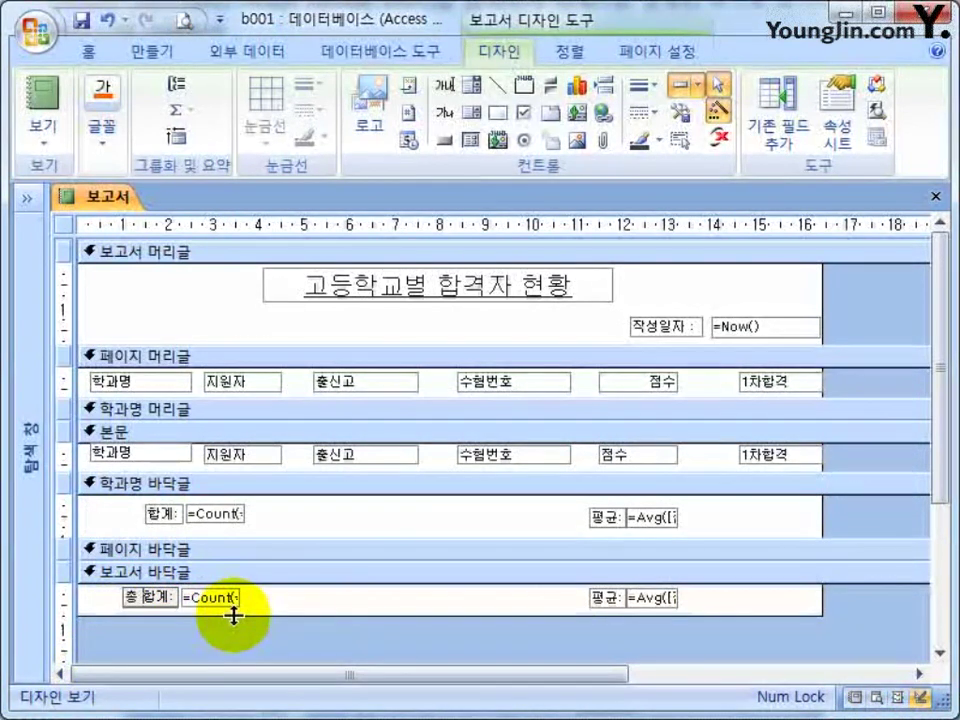
pyautogui.click(317, 669)
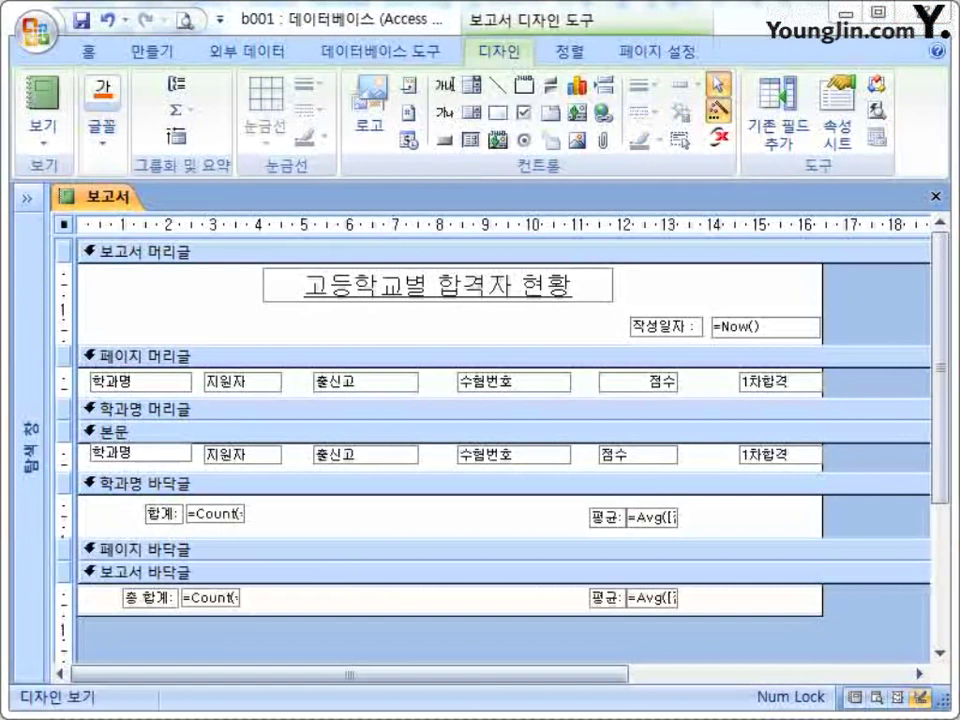
# Save the report design and reopen the 보고서 report.
pyautogui.click(934, 197)
pyautogui.click(340, 462)
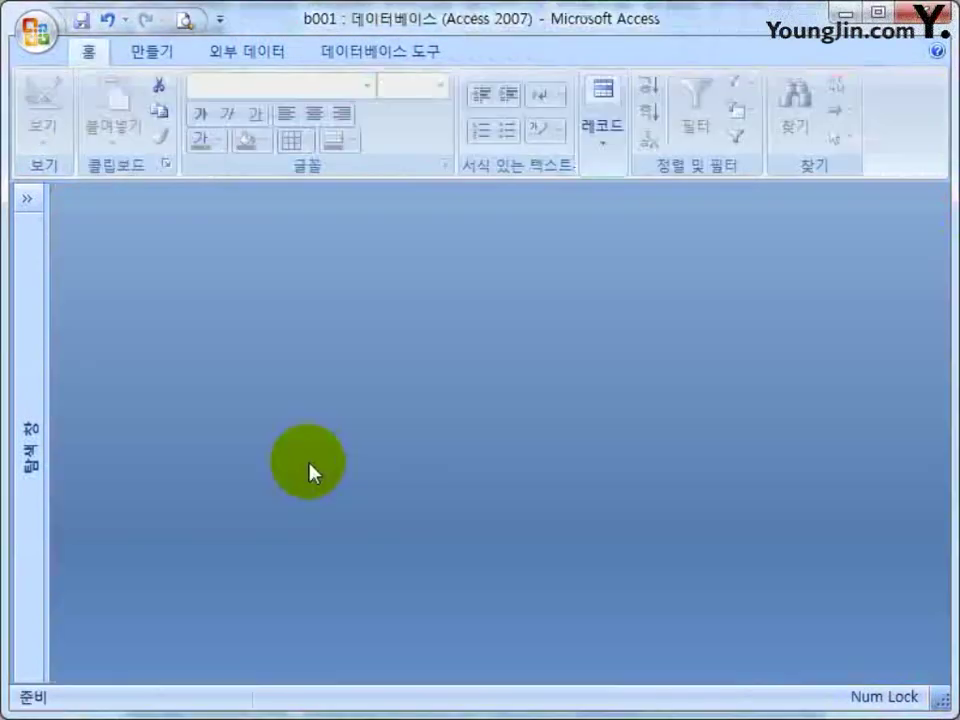
pyautogui.click(26, 197)
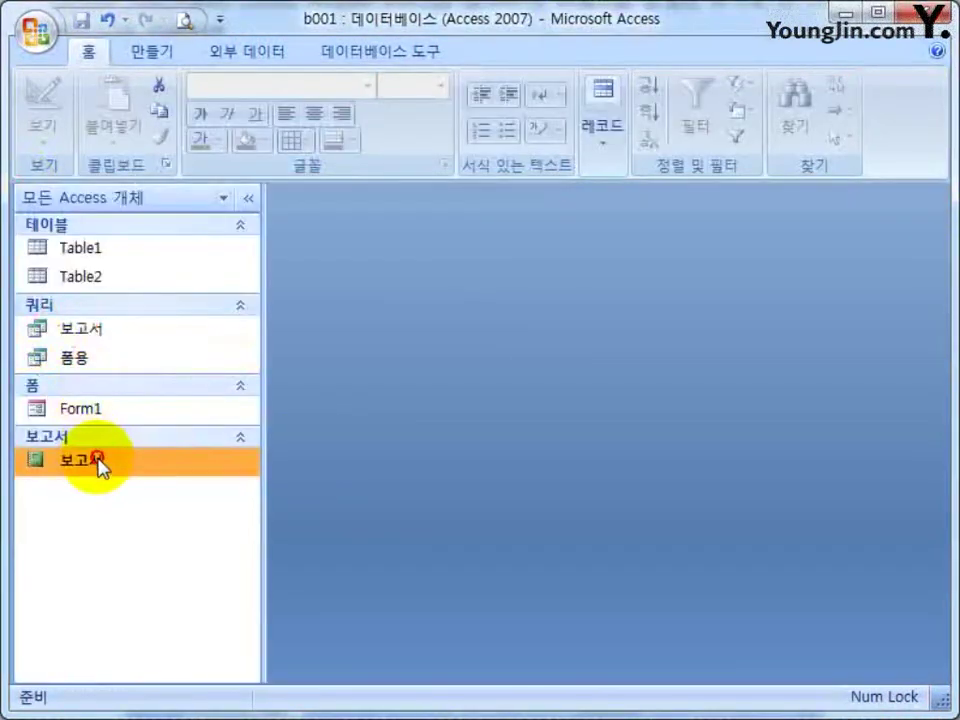
pyautogui.doubleClick(100, 462)
pyautogui.click(248, 197)
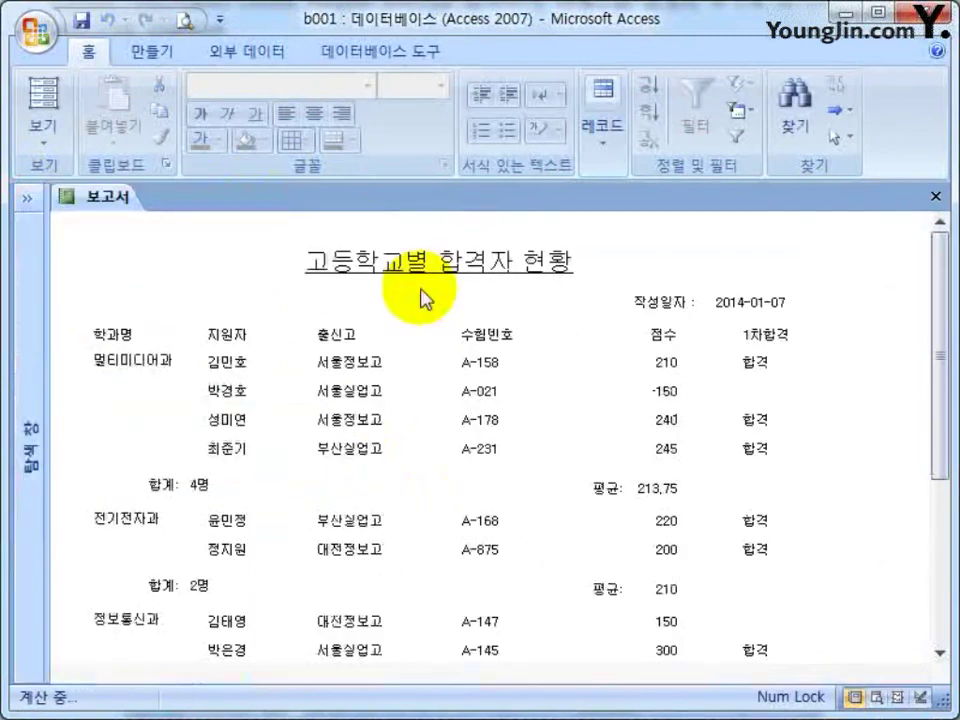
pyautogui.click(759, 358)
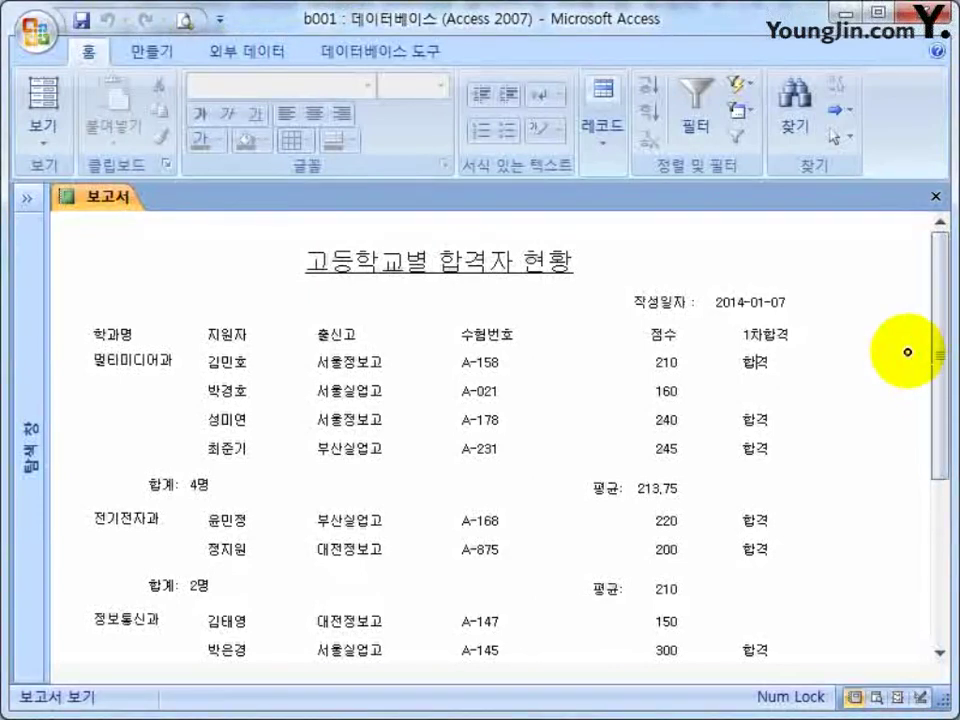
pyautogui.click(540, 358)
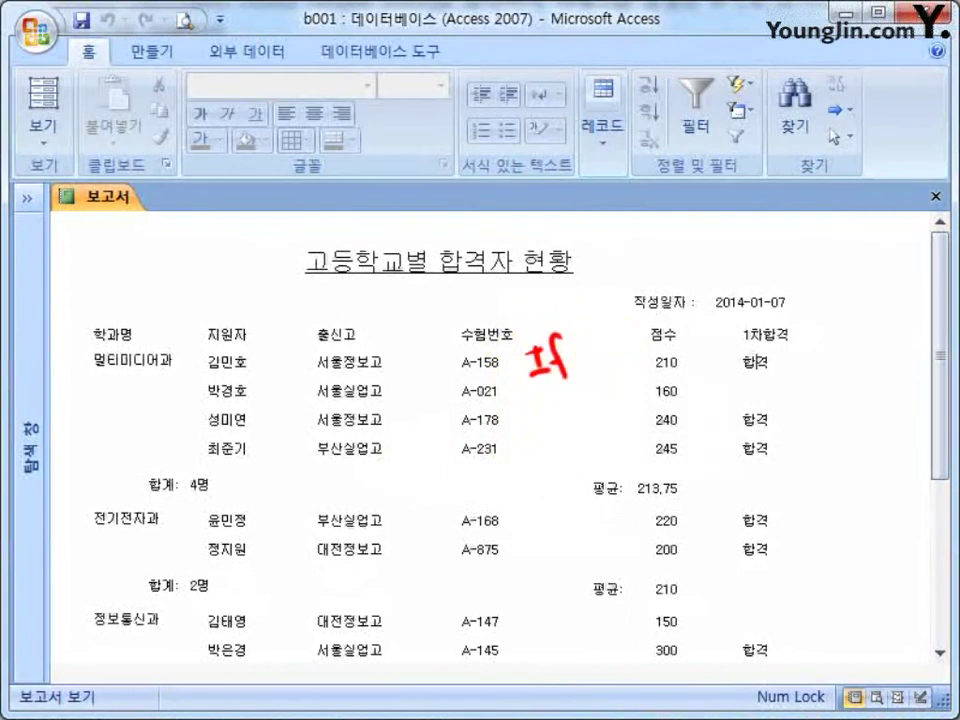
pyautogui.moveTo(579, 354)
pyautogui.mouseDown()
pyautogui.moveTo(634, 326)
pyautogui.moveTo(649, 336)
pyautogui.moveTo(647, 315)
pyautogui.moveTo(669, 327)
pyautogui.moveTo(662, 336)
pyautogui.moveTo(688, 302)
pyautogui.moveTo(703, 322)
pyautogui.moveTo(716, 299)
pyautogui.moveTo(778, 264)
pyautogui.moveTo(776, 291)
pyautogui.moveTo(782, 257)
pyautogui.moveTo(798, 240)
pyautogui.moveTo(834, 266)
pyautogui.moveTo(831, 283)
pyautogui.mouseUp()
pyautogui.moveTo(872, 220)
pyautogui.mouseDown()
pyautogui.moveTo(868, 256)
pyautogui.moveTo(880, 216)
pyautogui.moveTo(912, 274)
pyautogui.mouseUp()
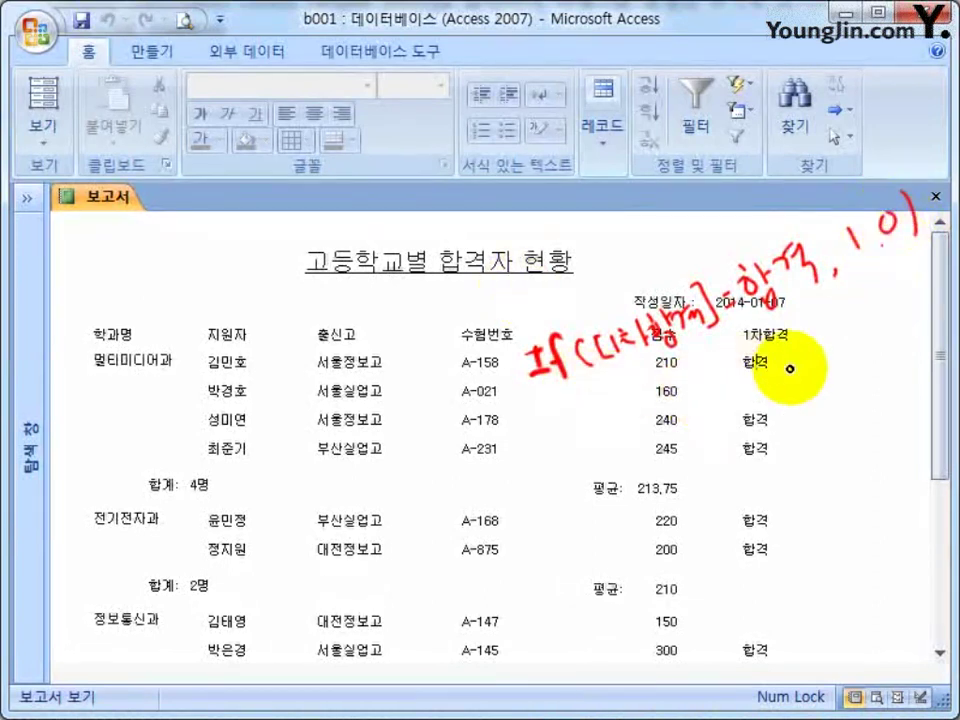
pyautogui.moveTo(789, 354); pyautogui.dragTo(793, 456)
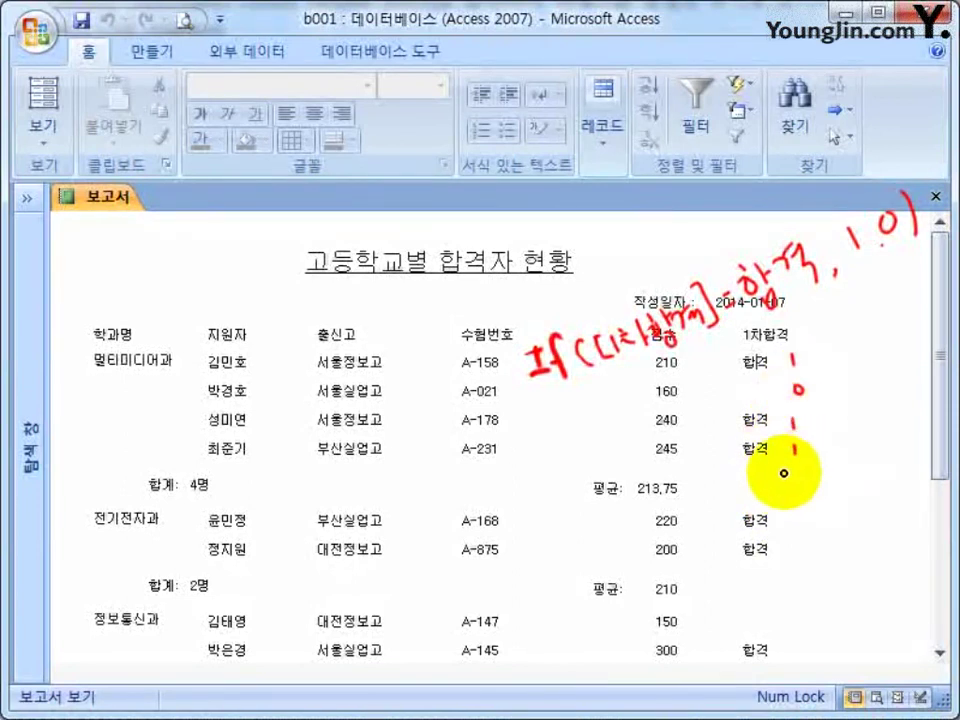
pyautogui.moveTo(772, 466)
pyautogui.mouseDown()
pyautogui.moveTo(818, 466)
pyautogui.moveTo(792, 504)
pyautogui.mouseUp()
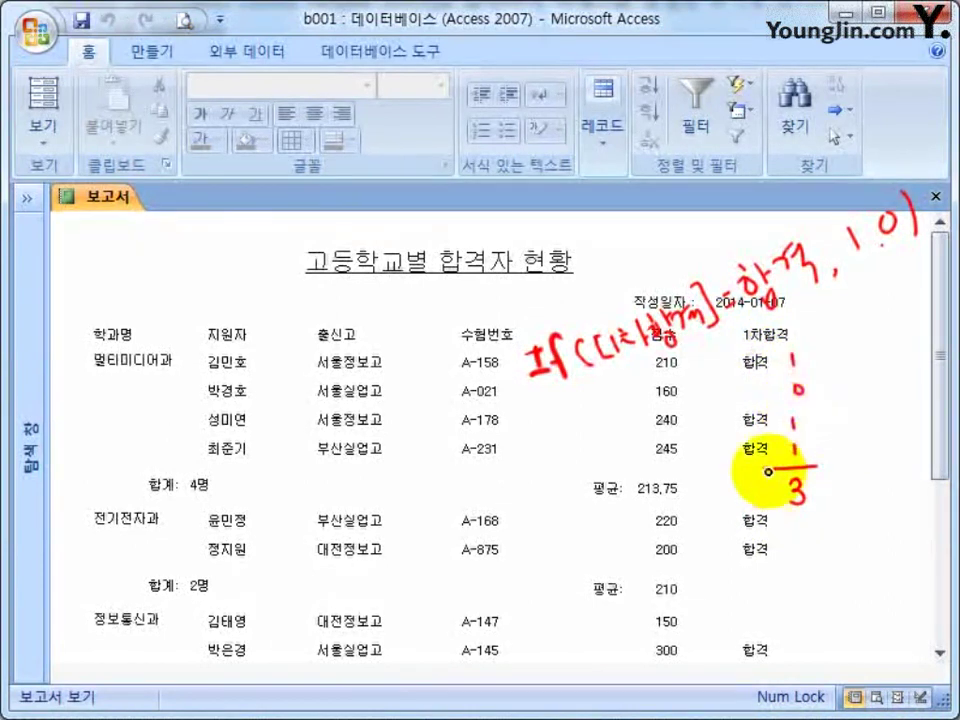
pyautogui.moveTo(550, 330); pyautogui.dragTo(540, 412)
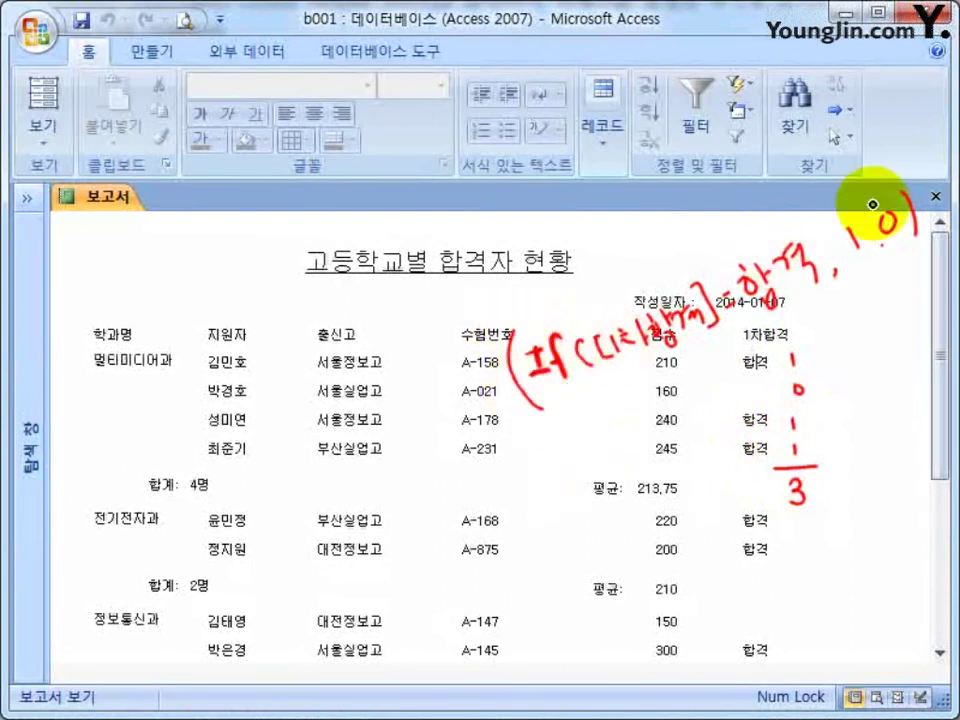
pyautogui.moveTo(922, 182); pyautogui.dragTo(932, 228)
pyautogui.moveTo(418, 382)
pyautogui.mouseDown()
pyautogui.moveTo(404, 430)
pyautogui.moveTo(450, 403)
pyautogui.moveTo(476, 364)
pyautogui.moveTo(497, 392)
pyautogui.moveTo(532, 402)
pyautogui.mouseUp()
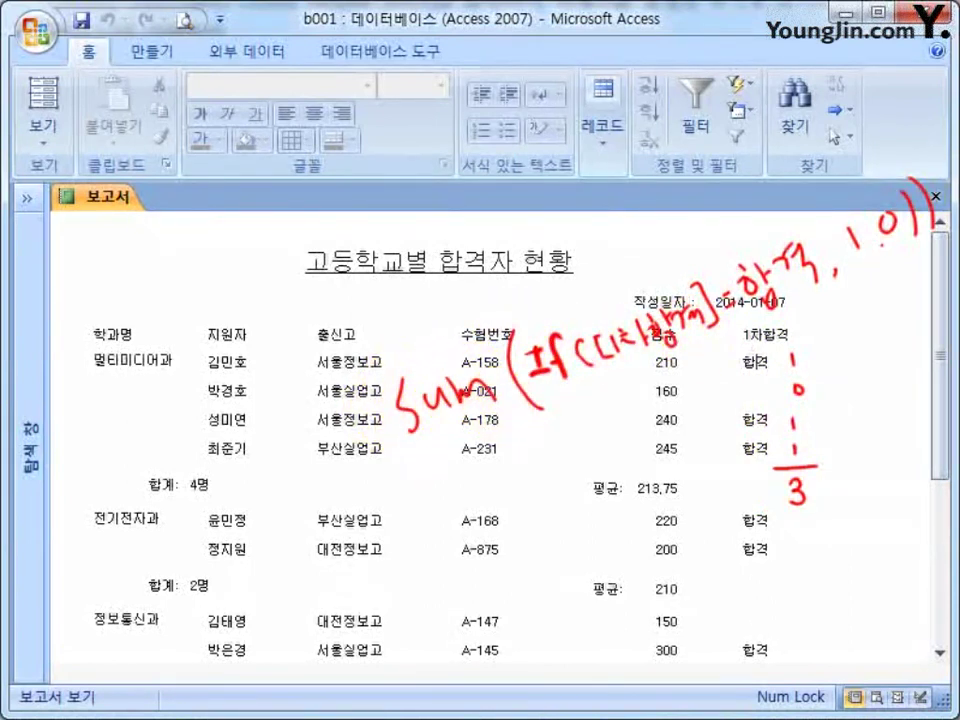
pyautogui.press('Escape')
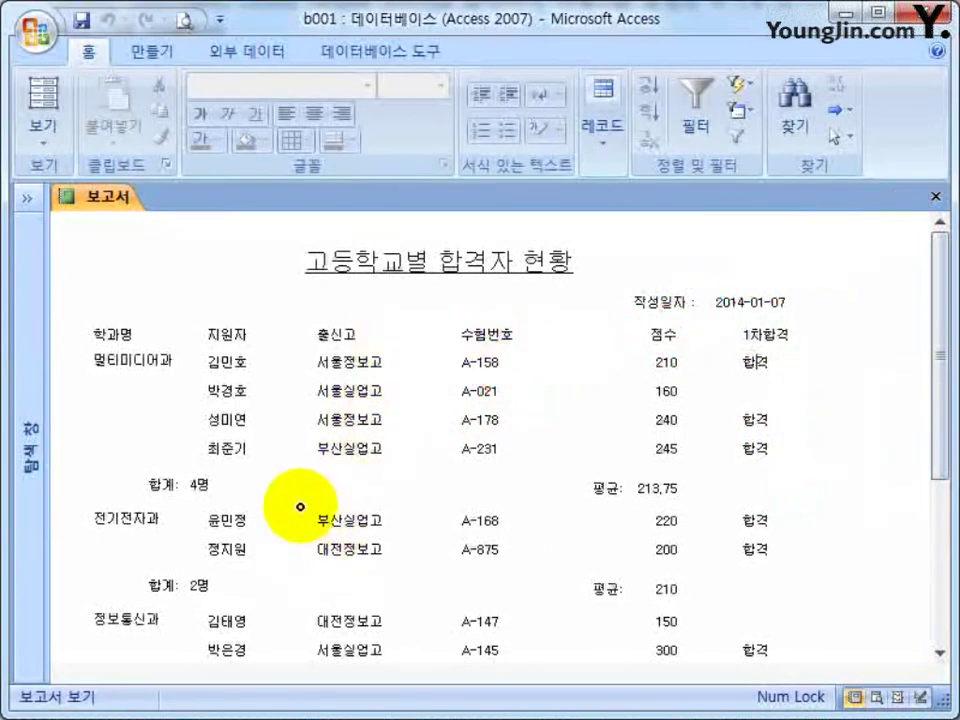
pyautogui.moveTo(375, 467)
pyautogui.mouseDown()
pyautogui.moveTo(386, 489)
pyautogui.moveTo(405, 482)
pyautogui.moveTo(382, 492)
pyautogui.moveTo(437, 503)
pyautogui.moveTo(488, 488)
pyautogui.moveTo(491, 497)
pyautogui.mouseUp()
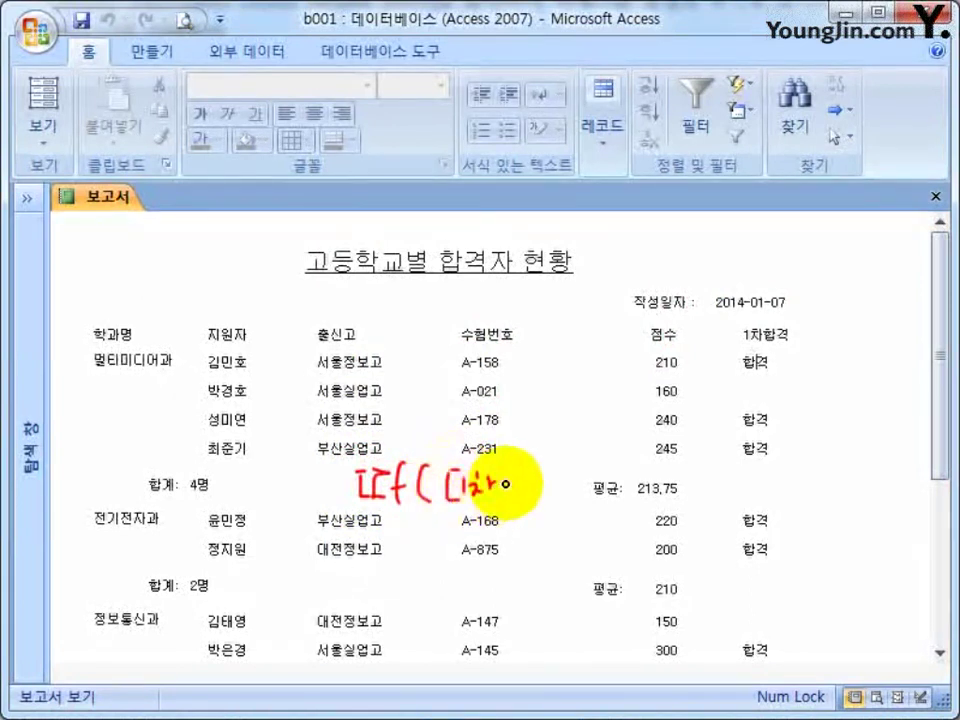
pyautogui.moveTo(521, 475)
pyautogui.mouseDown()
pyautogui.moveTo(531, 454)
pyautogui.moveTo(556, 500)
pyautogui.moveTo(600, 488)
pyautogui.moveTo(626, 464)
pyautogui.moveTo(664, 476)
pyautogui.moveTo(701, 454)
pyautogui.moveTo(750, 506)
pyautogui.mouseUp()
pyautogui.click(736, 495)
pyautogui.click(766, 490)
pyautogui.moveTo(795, 462)
pyautogui.mouseDown()
pyautogui.moveTo(804, 456)
pyautogui.moveTo(822, 488)
pyautogui.mouseUp()
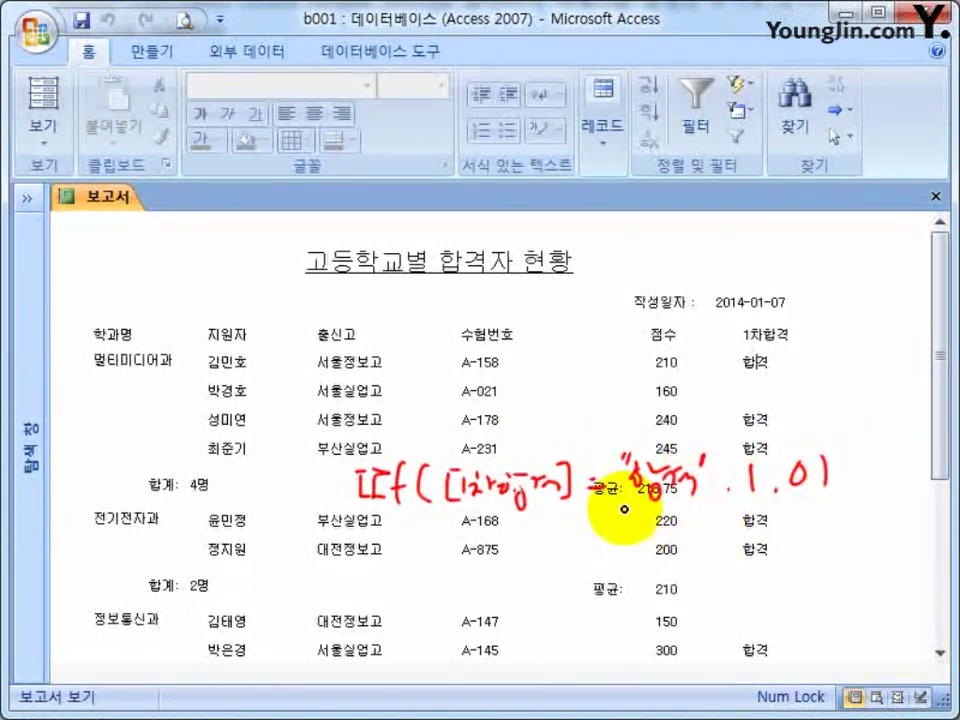
pyautogui.moveTo(798, 354); pyautogui.dragTo(798, 461)
pyautogui.moveTo(790, 345); pyautogui.dragTo(783, 457)
pyautogui.moveTo(832, 343)
pyautogui.mouseDown()
pyautogui.moveTo(853, 444)
pyautogui.moveTo(838, 460)
pyautogui.mouseUp()
pyautogui.moveTo(727, 340)
pyautogui.mouseDown()
pyautogui.moveTo(710, 376)
pyautogui.moveTo(792, 372)
pyautogui.mouseUp()
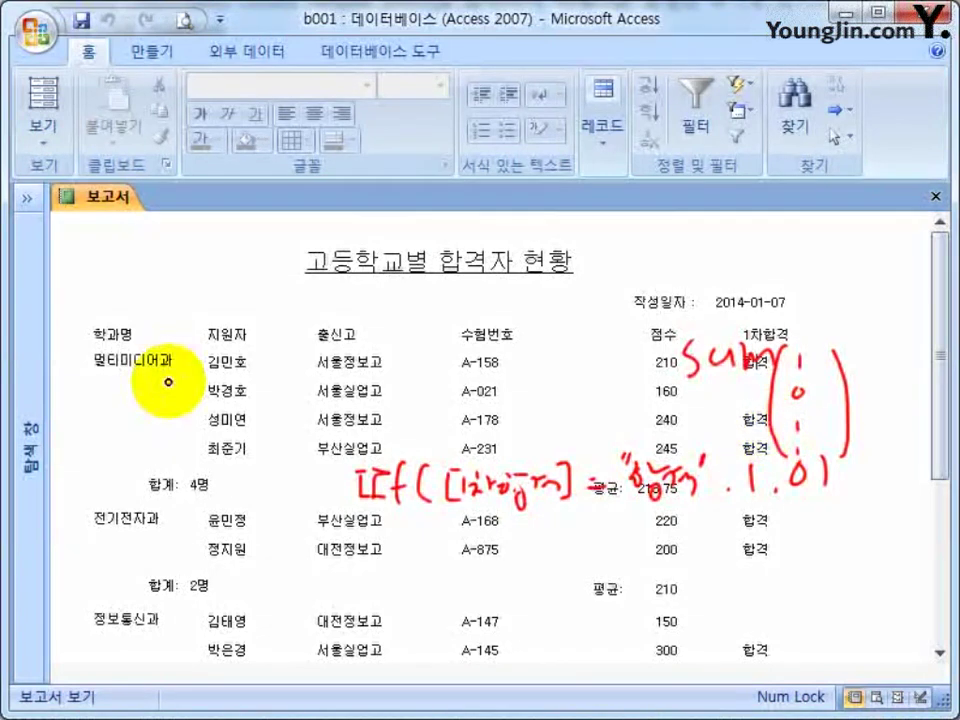
pyautogui.moveTo(346, 455); pyautogui.dragTo(342, 507)
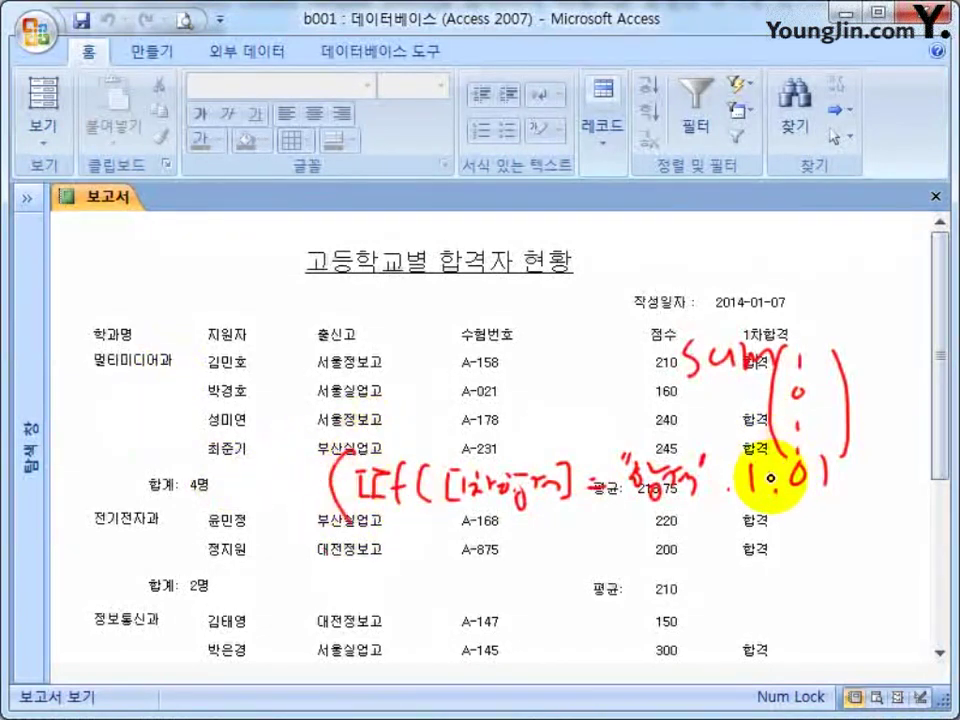
pyautogui.moveTo(853, 450); pyautogui.dragTo(850, 510)
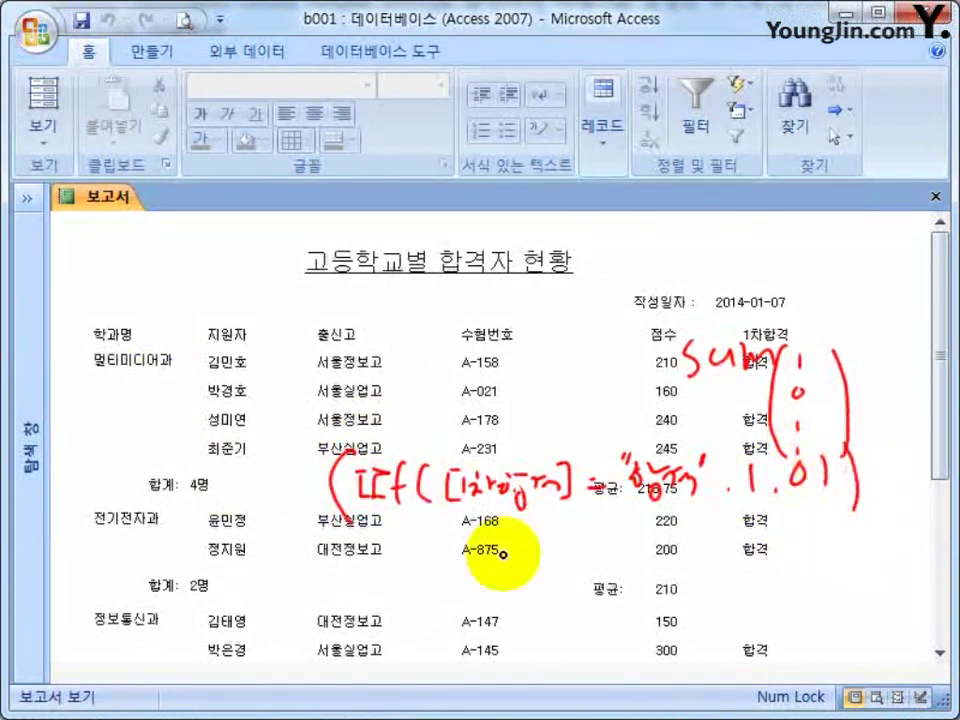
pyautogui.moveTo(233, 474)
pyautogui.mouseDown()
pyautogui.moveTo(207, 507)
pyautogui.moveTo(268, 470)
pyautogui.moveTo(338, 506)
pyautogui.mouseUp()
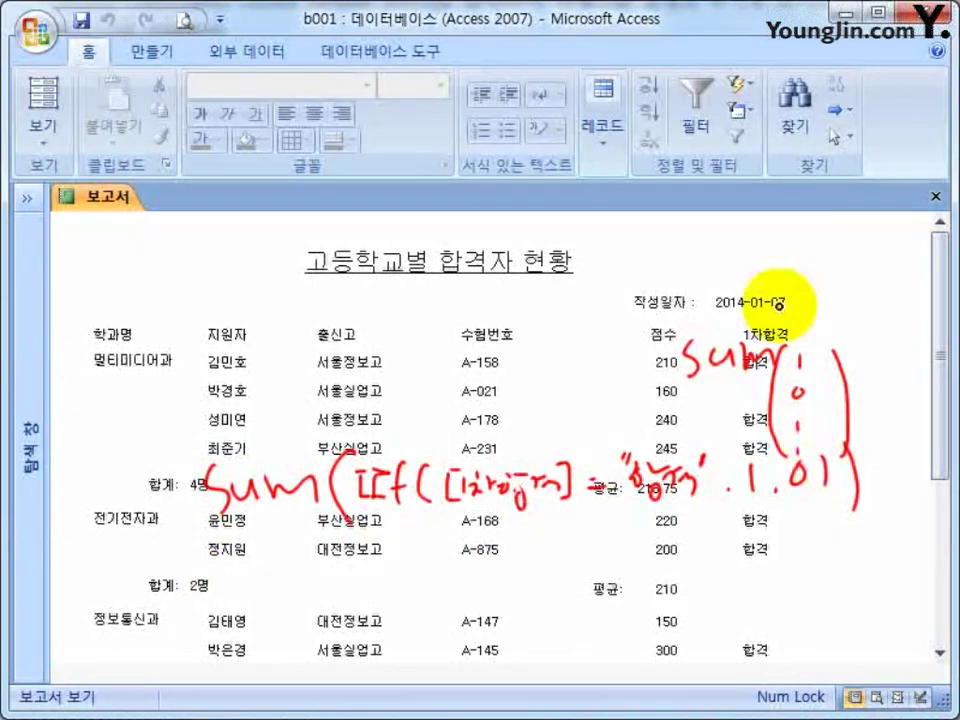
pyautogui.press('Escape')
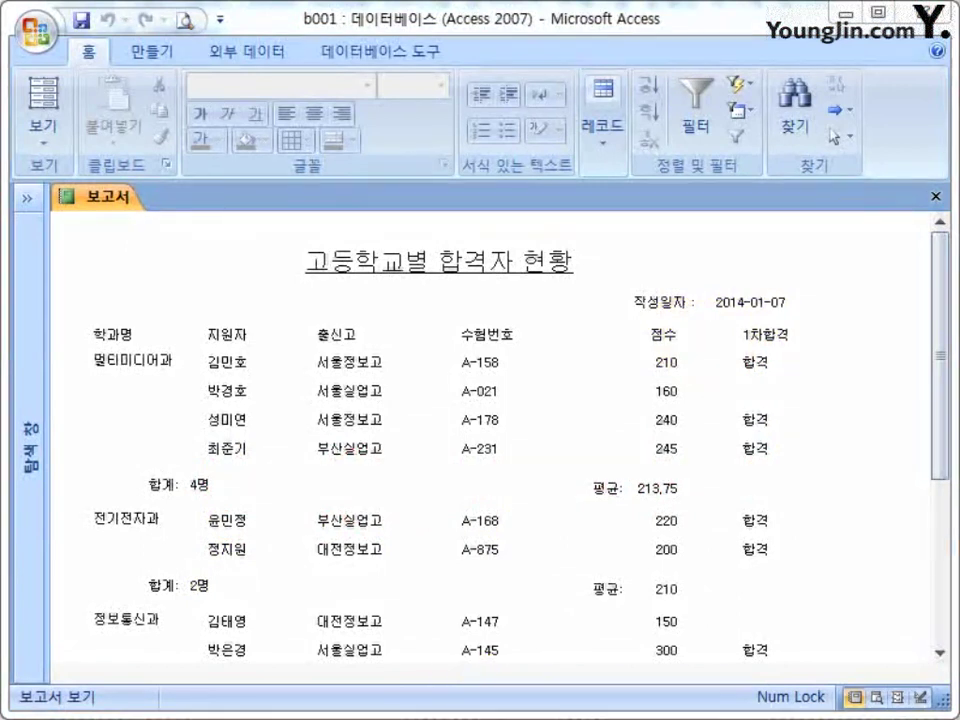
pyautogui.hotkey('alt', 'Tab')
# Replace the old note line with iif([1차합격]="합격",1,0).
pyautogui.moveTo(556, 358); pyautogui.dragTo(583, 216)
pyautogui.click(636, 304)
pyautogui.hotkey('ctrl', 'a')
pyautogui.write('ii')
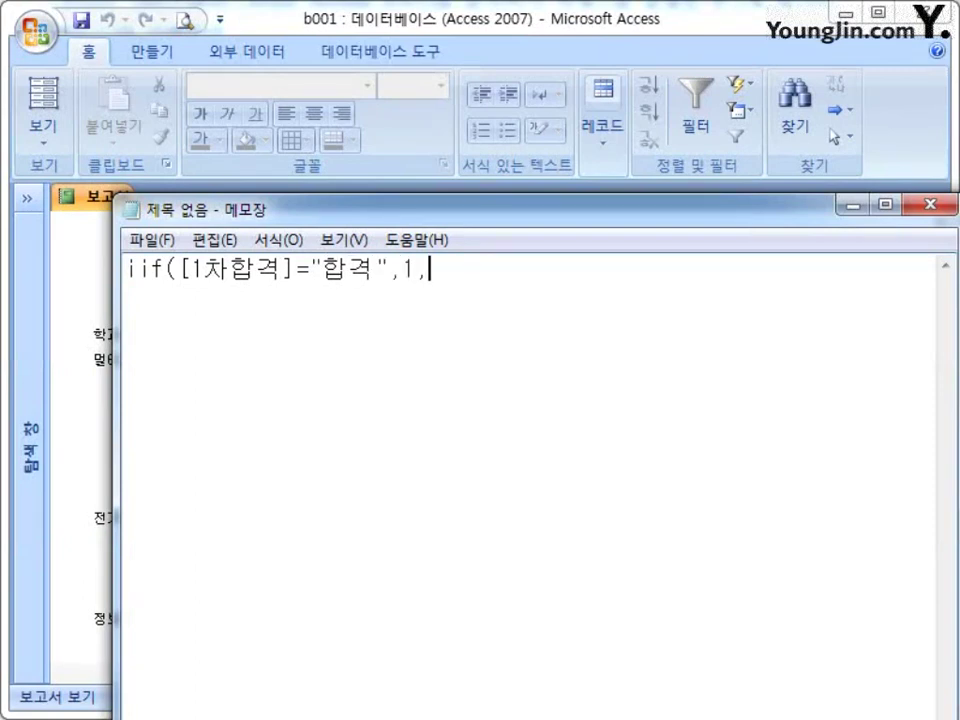
# Prefix the formula so it reads =sum(iif([1차합격]="합격",1,0)), then return to the report.
pyautogui.click(126, 270)
pyautogui.write('sum')
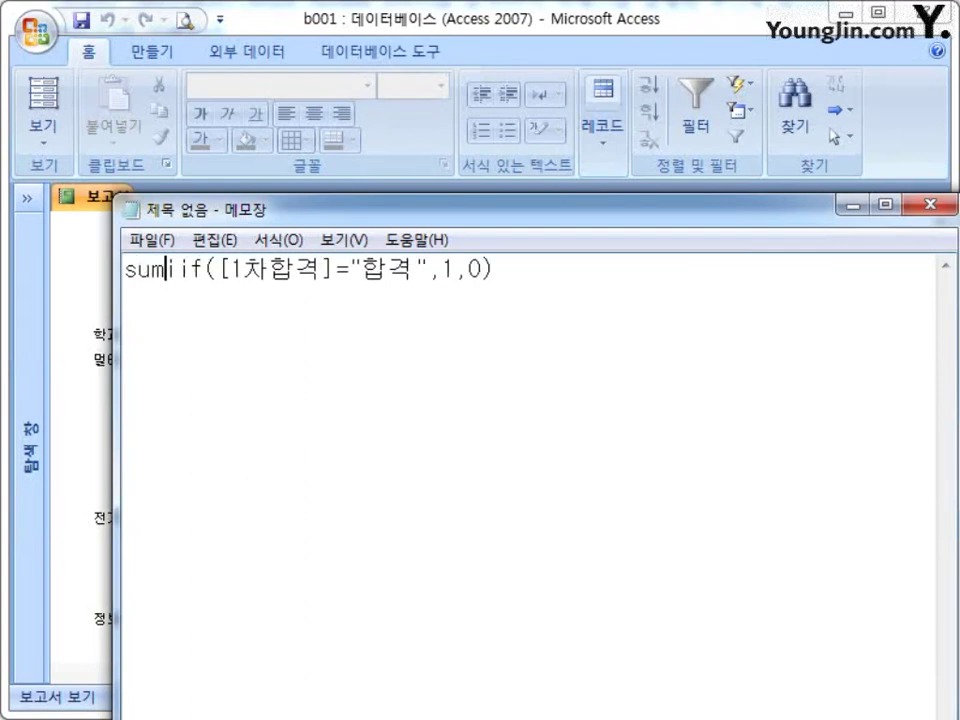
pyautogui.write('(')
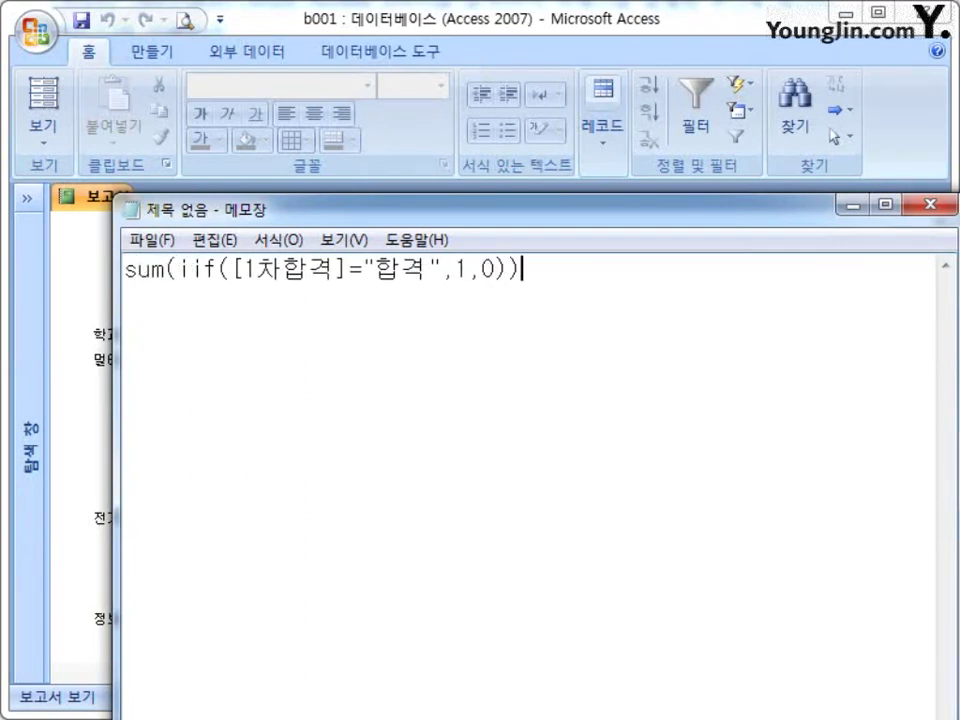
pyautogui.click(126, 270)
pyautogui.write('=')
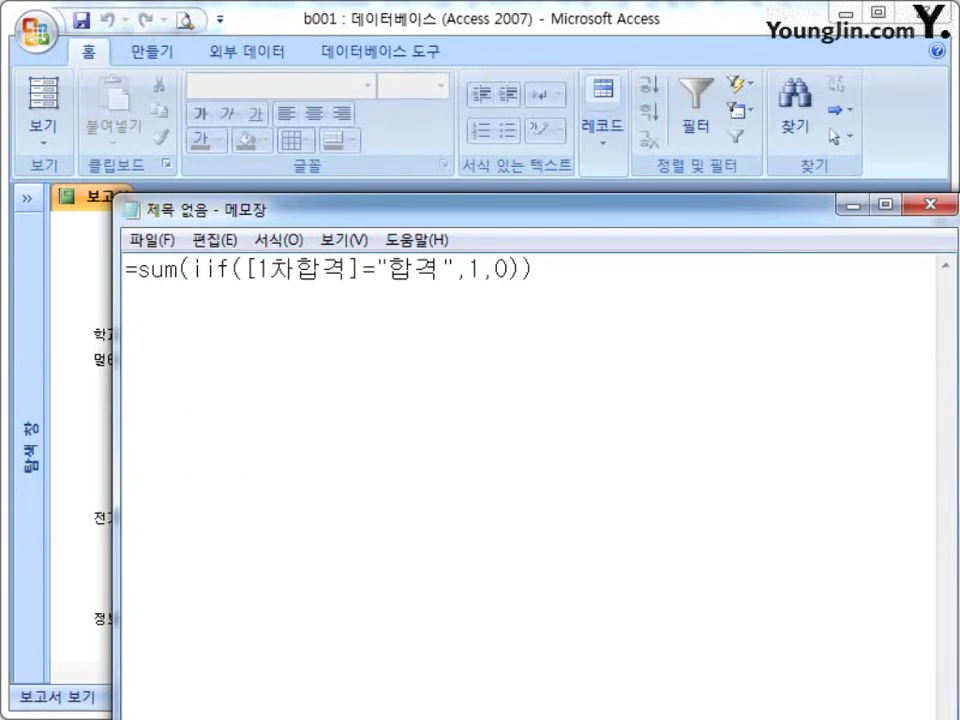
pyautogui.moveTo(268, 212); pyautogui.dragTo(285, 697)
pyautogui.click(418, 364)
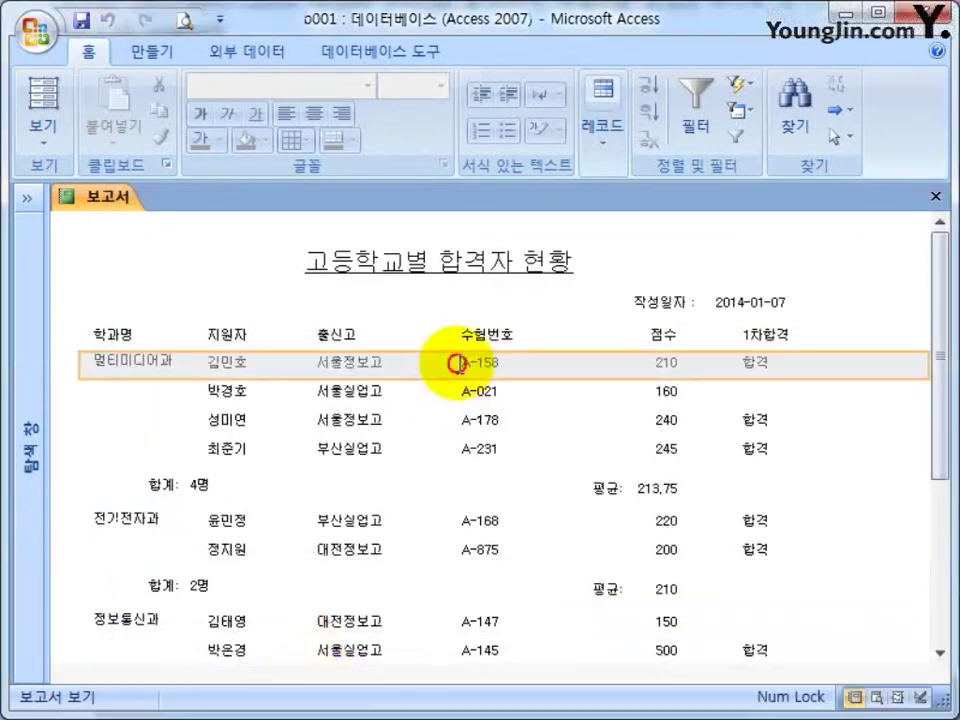
# Check the formula in the notes and switch the report to Design View.
pyautogui.click(289, 304)
pyautogui.hotkey('alt', 'Tab')
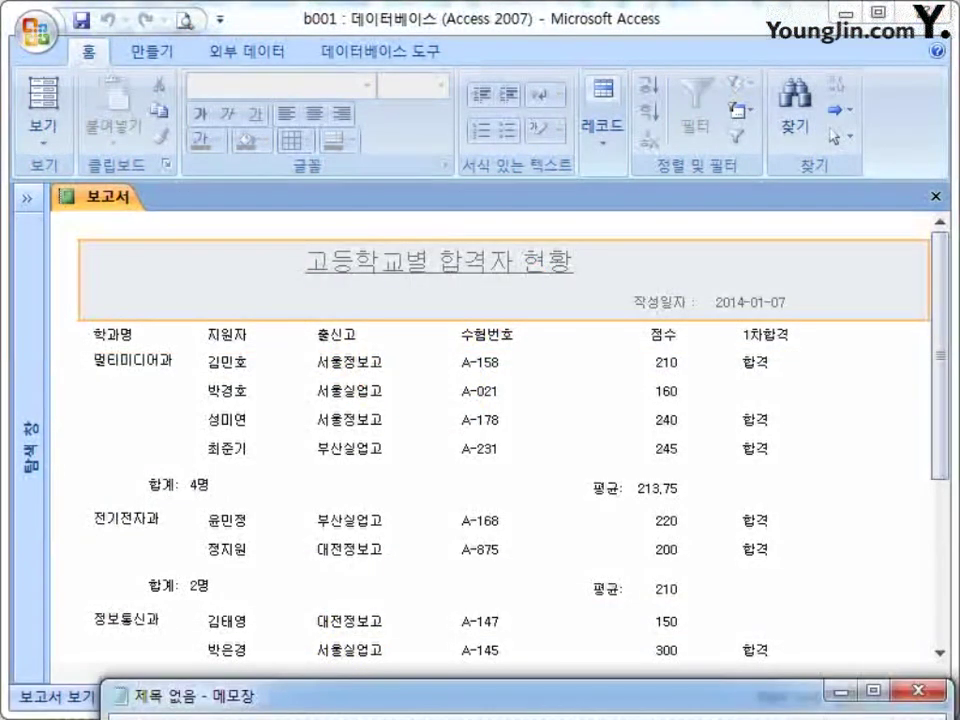
pyautogui.moveTo(707, 697); pyautogui.dragTo(710, 510)
pyautogui.hotkey('alt', 'Tab')
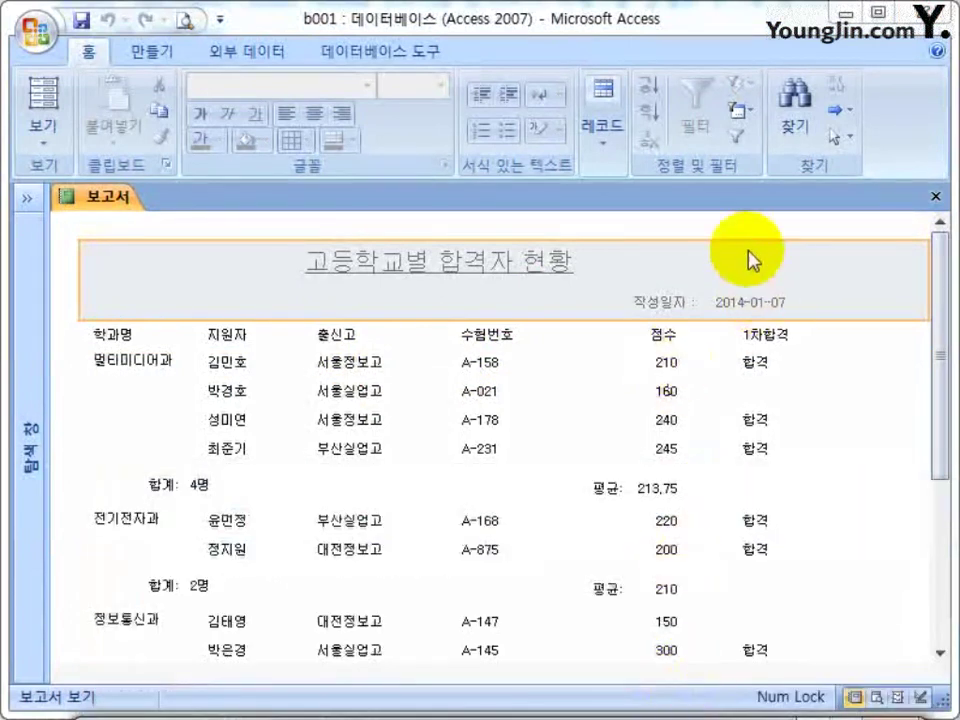
pyautogui.rightClick(749, 232)
pyautogui.click(840, 300)
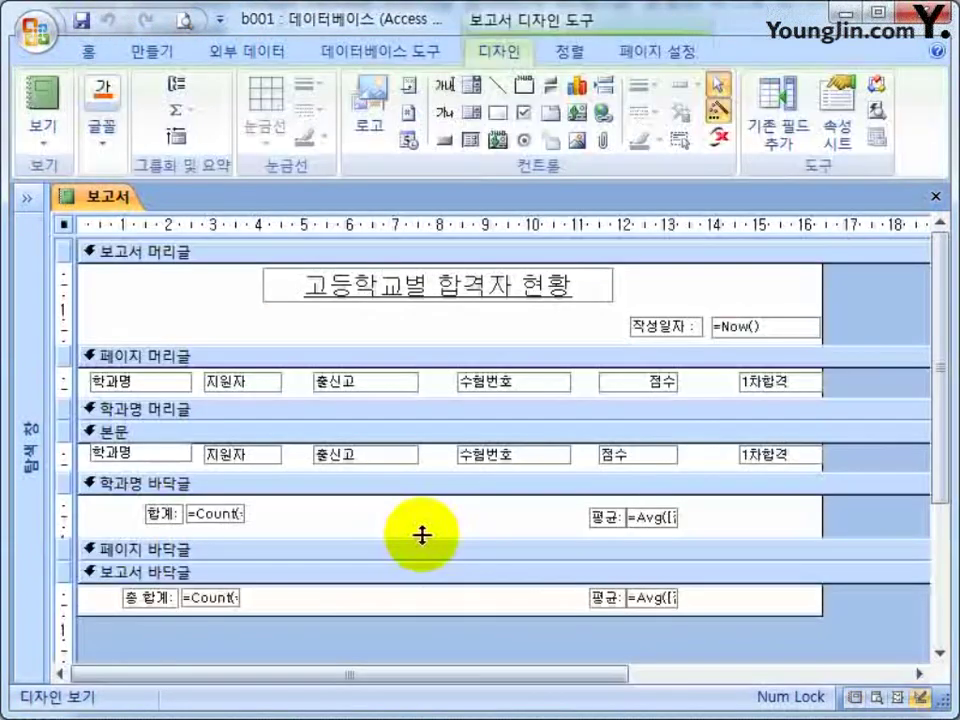
# Draw a new text box in the 학과명 footer, right of the 합계 total.
pyautogui.click(421, 528)
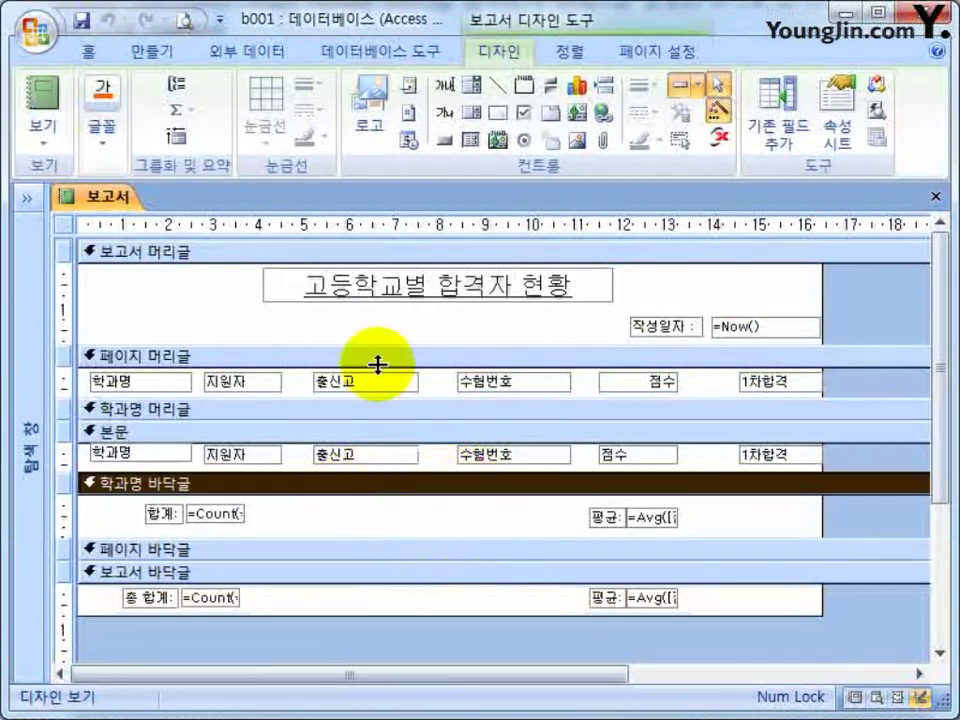
pyautogui.click(379, 250)
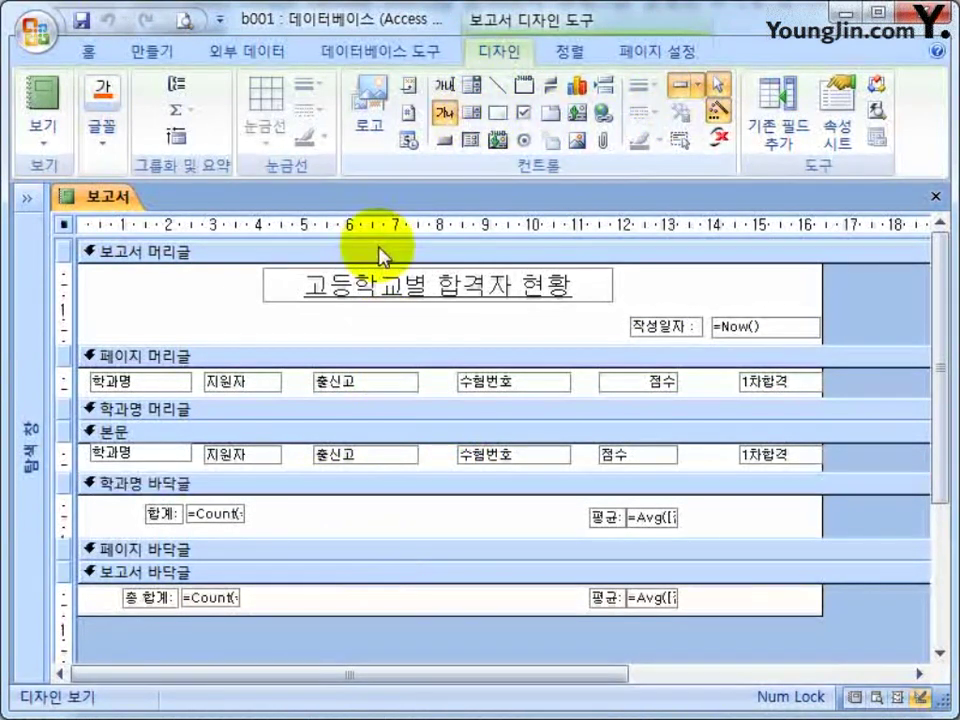
pyautogui.click(443, 92)
pyautogui.moveTo(286, 505); pyautogui.dragTo(462, 524)
pyautogui.moveTo(307, 522); pyautogui.dragTo(398, 516)
pyautogui.moveTo(244, 500); pyautogui.dragTo(282, 510)
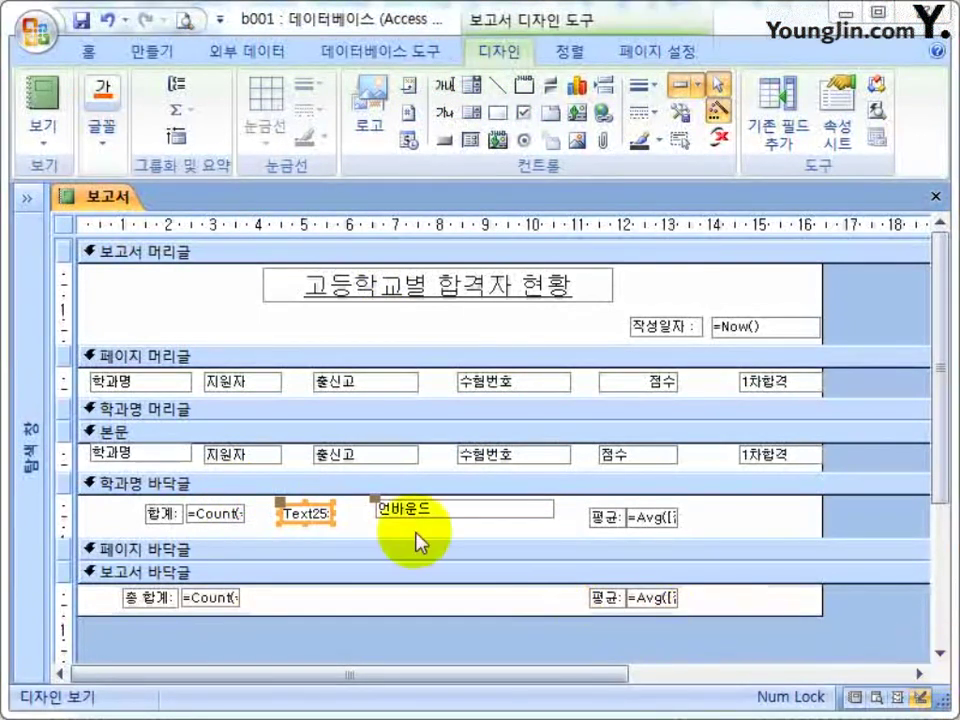
# Rename the Text25 label to 1차합격자수: and select the Notepad formula.
pyautogui.click(282, 513)
pyautogui.write('1')
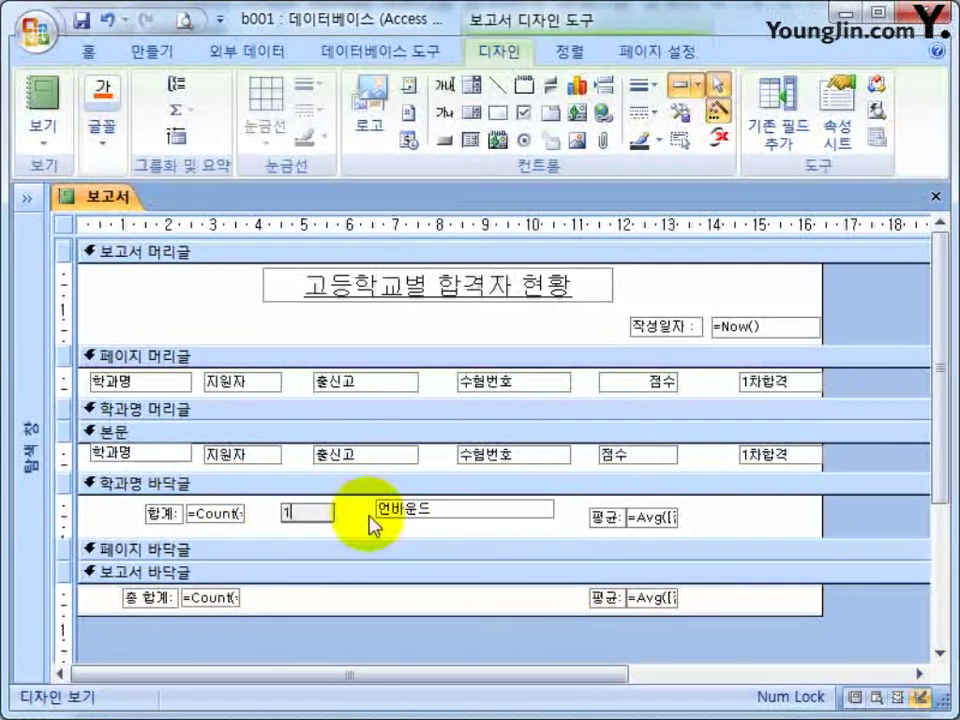
pyautogui.write('ㅊ')
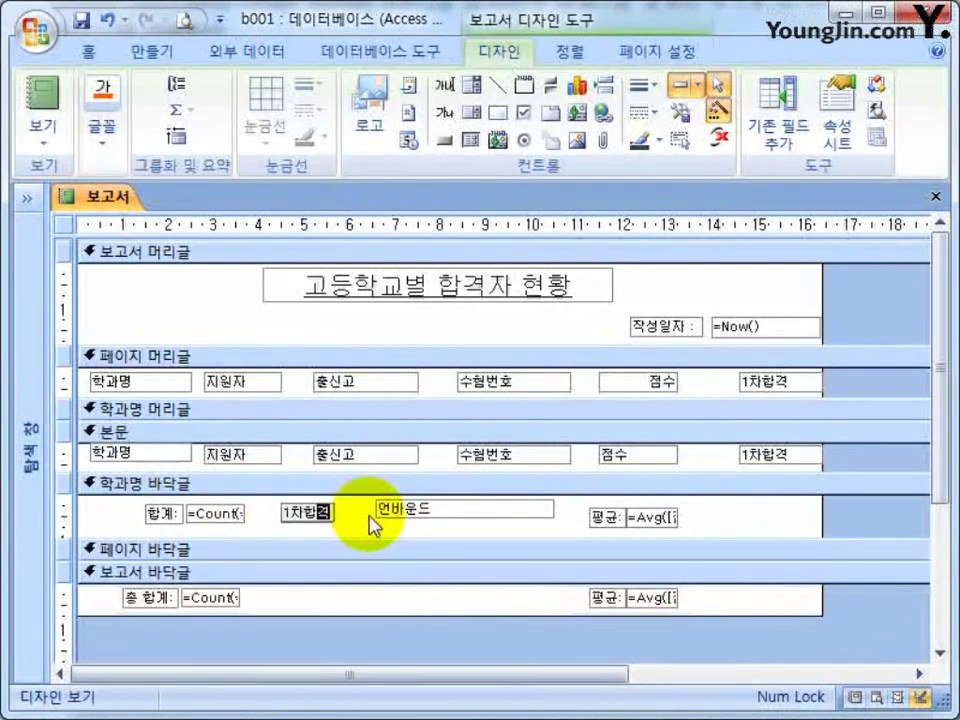
pyautogui.write('합격자수:')
pyautogui.click(427, 514)
pyautogui.click(427, 514)
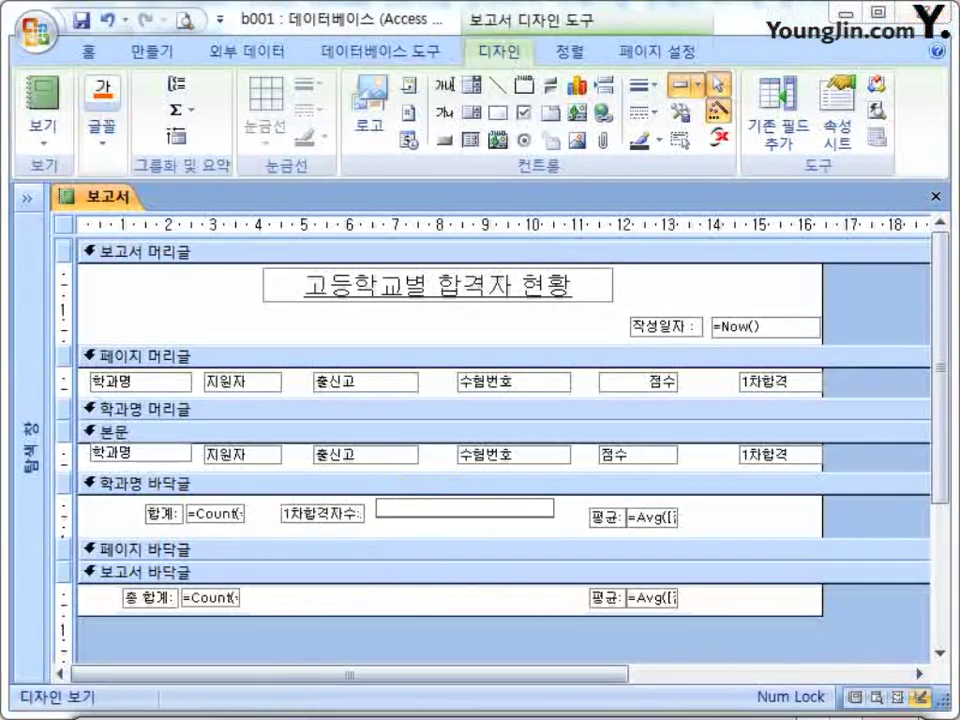
pyautogui.hotkey('alt', 'Tab')
pyautogui.hotkey('ctrl', 'a')
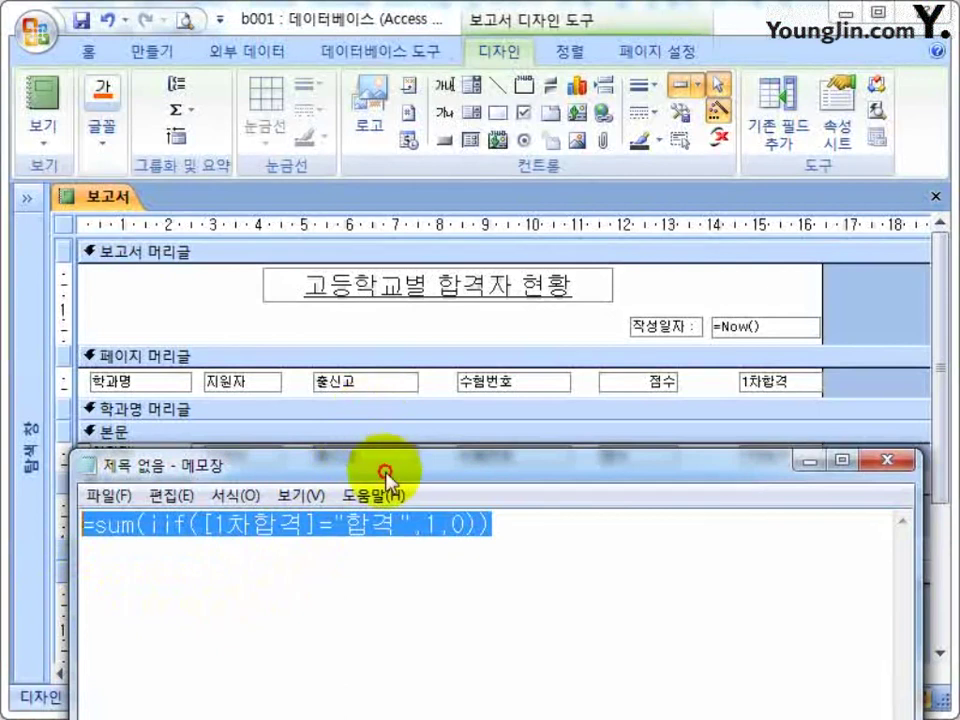
# Paste =Sum(IIf([1차합격]="합격",1,0)) into the unbound box and nudge it toward its label.
pyautogui.hotkey('ctrl', 'c')
pyautogui.hotkey('alt', 'Tab')
pyautogui.click(422, 505)
pyautogui.hotkey('ctrl', 'v')
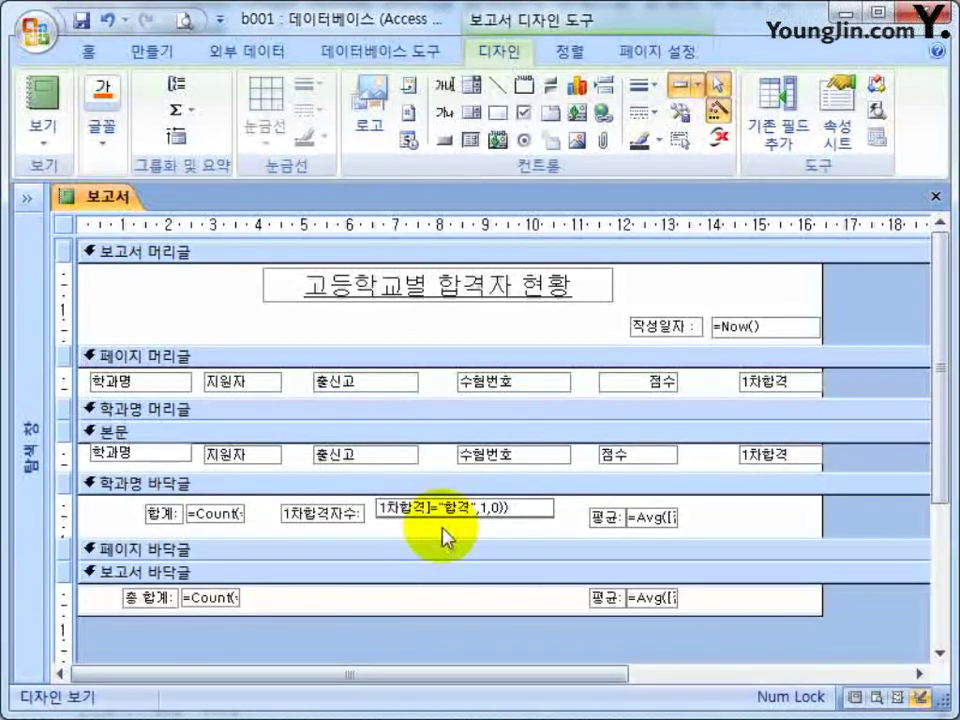
pyautogui.press('Return')
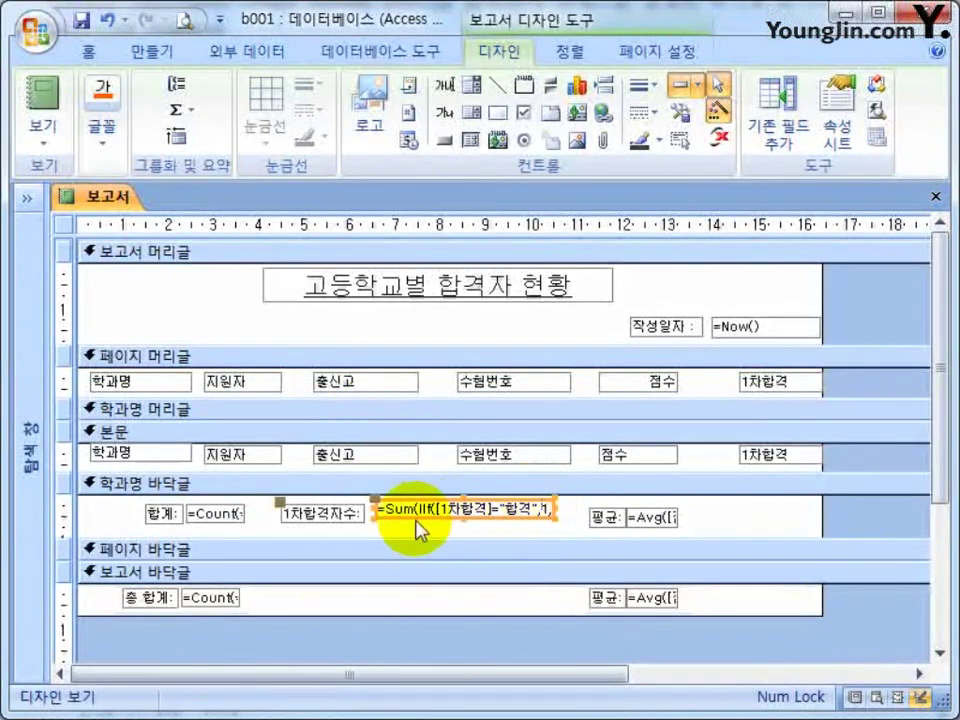
pyautogui.click(378, 503)
pyautogui.moveTo(376, 497); pyautogui.dragTo(371, 499)
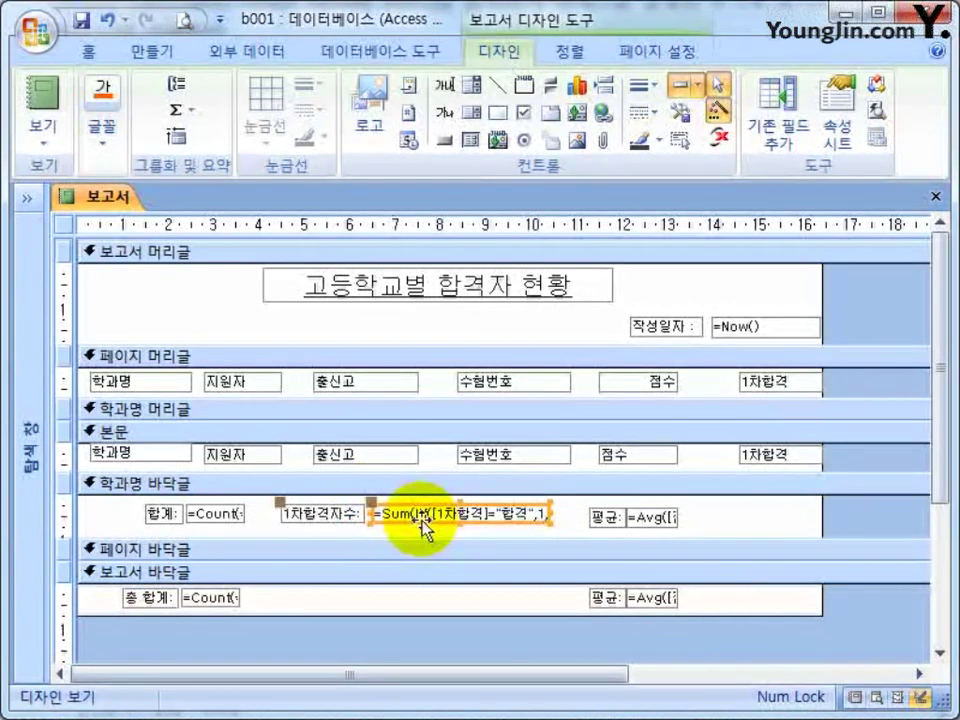
pyautogui.click(398, 514)
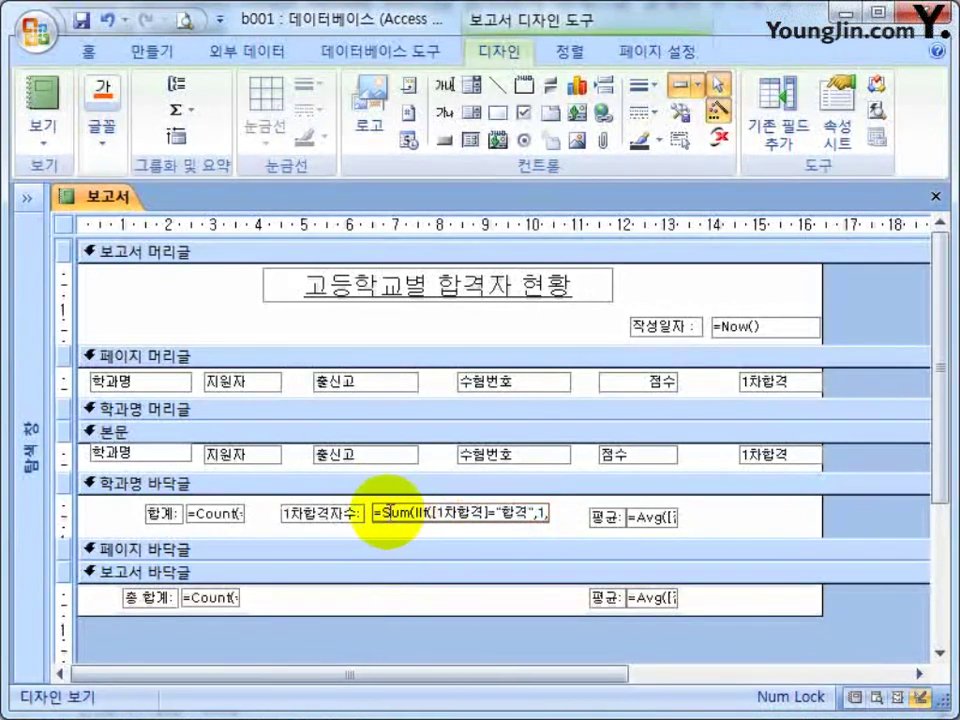
pyautogui.click(376, 514)
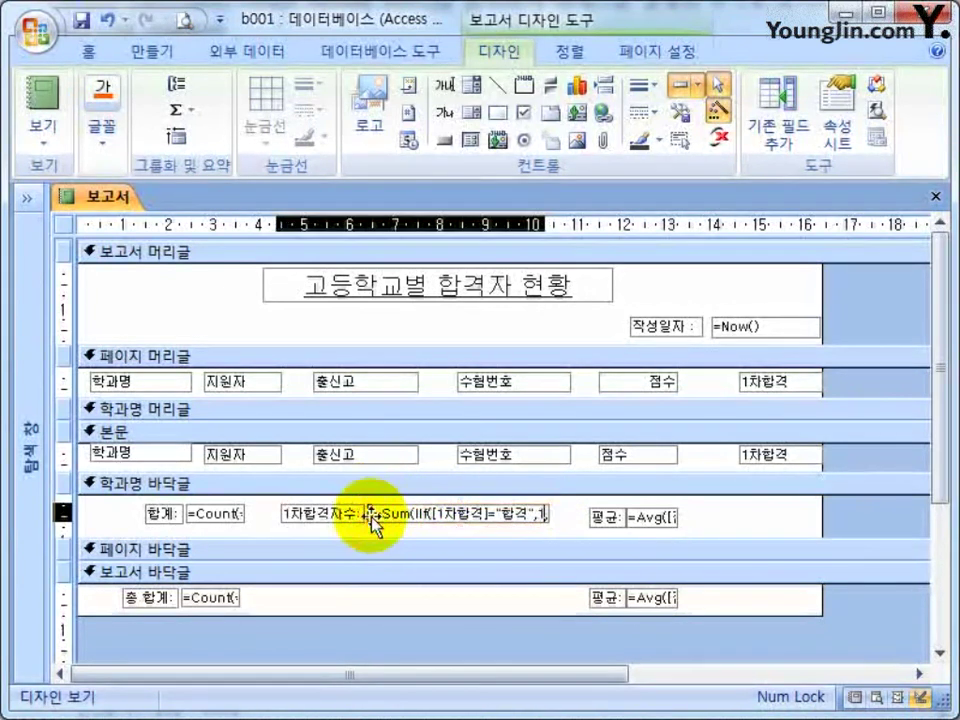
pyautogui.click(489, 543)
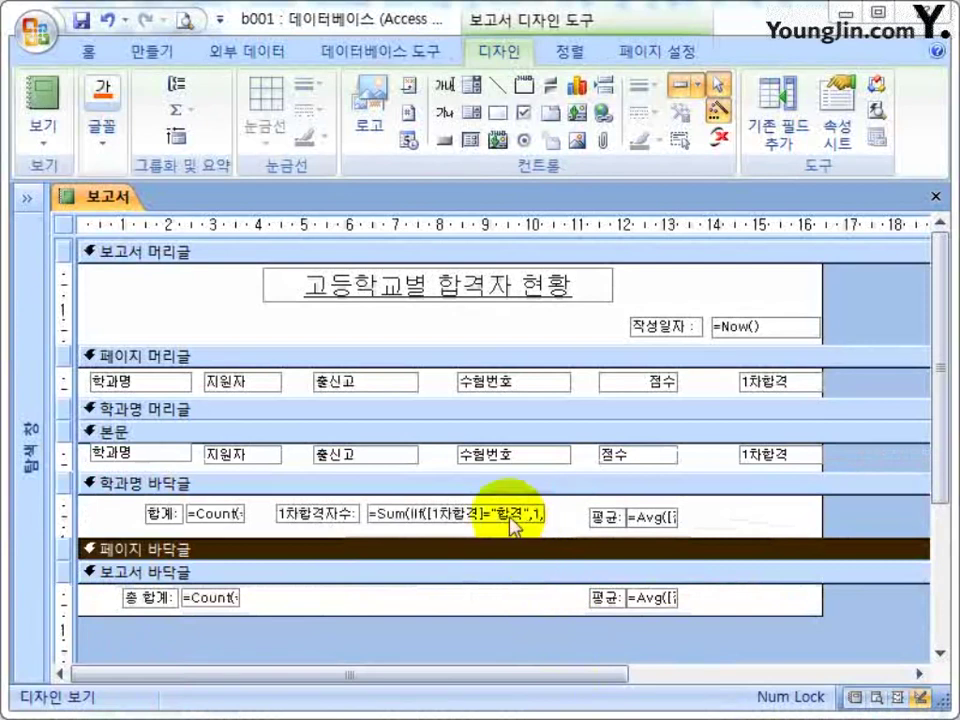
# Append &"명" to the Notepad formula and select the whole extended formula.
pyautogui.hotkey('alt', 'Tab')
pyautogui.click(622, 521)
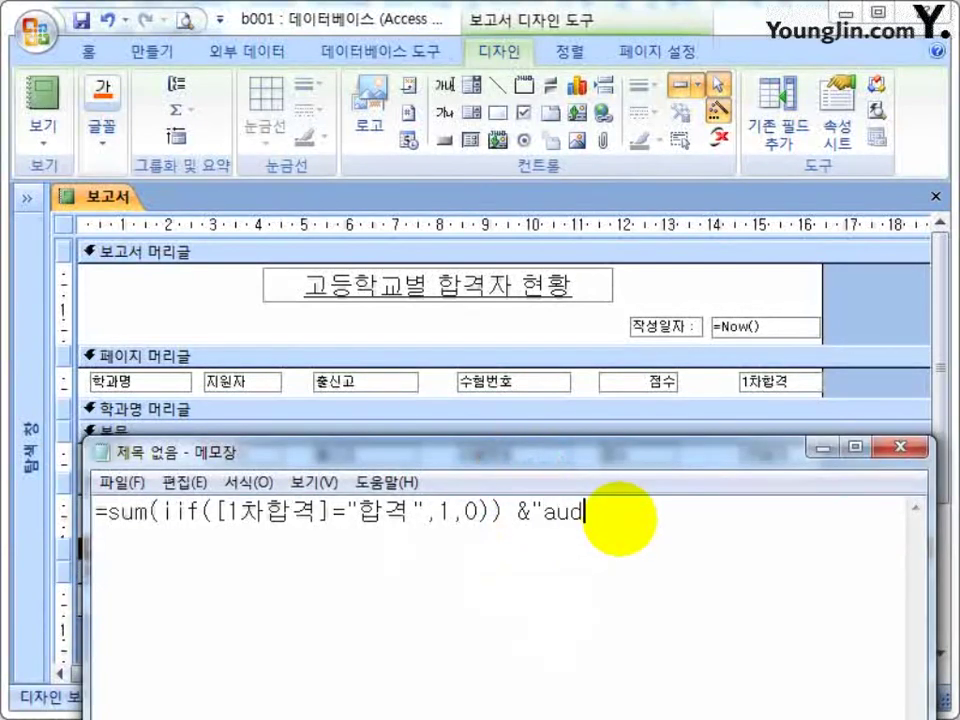
pyautogui.write('&"명"')
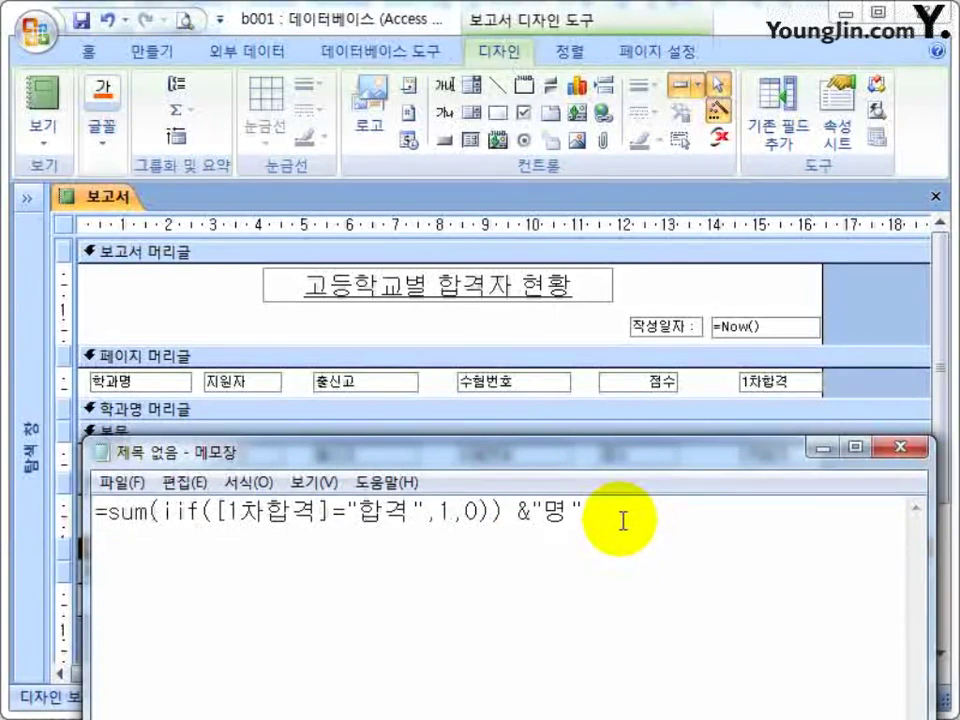
pyautogui.moveTo(622, 521); pyautogui.dragTo(92, 513)
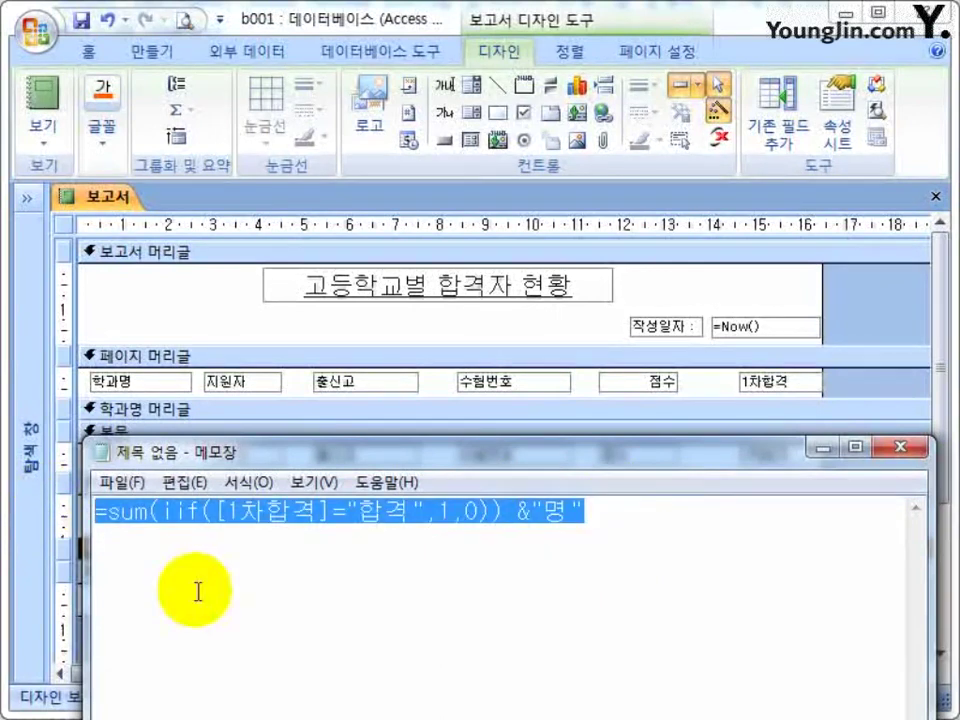
pyautogui.moveTo(540, 470); pyautogui.dragTo(530, 676)
# Replace the 1차합격자수 box's formula with the version ending in &"명".
pyautogui.click(432, 512)
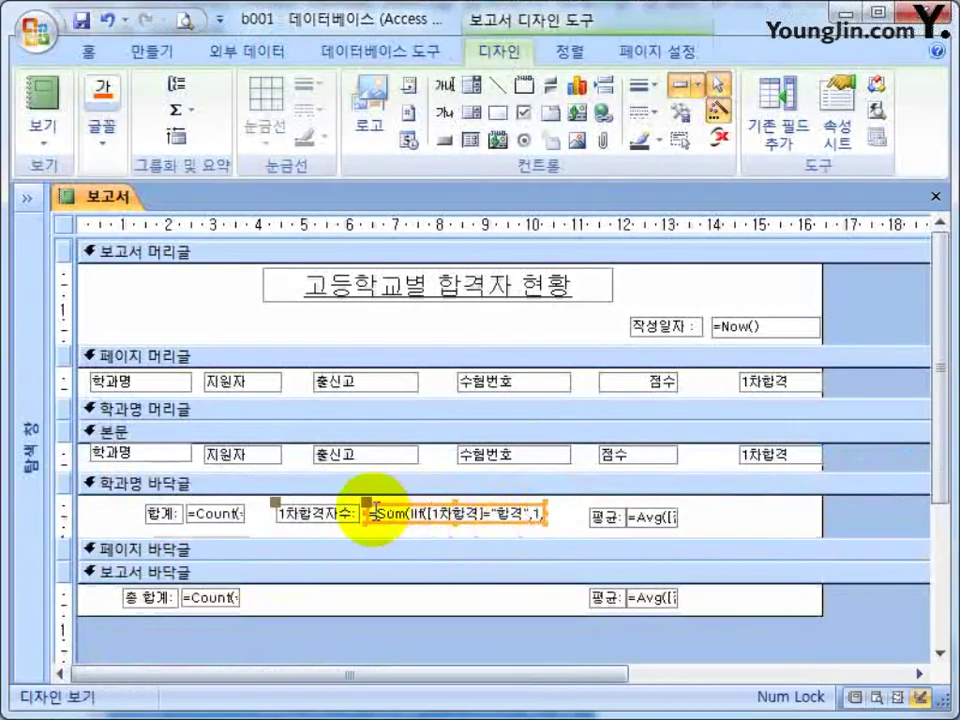
pyautogui.press('F2')
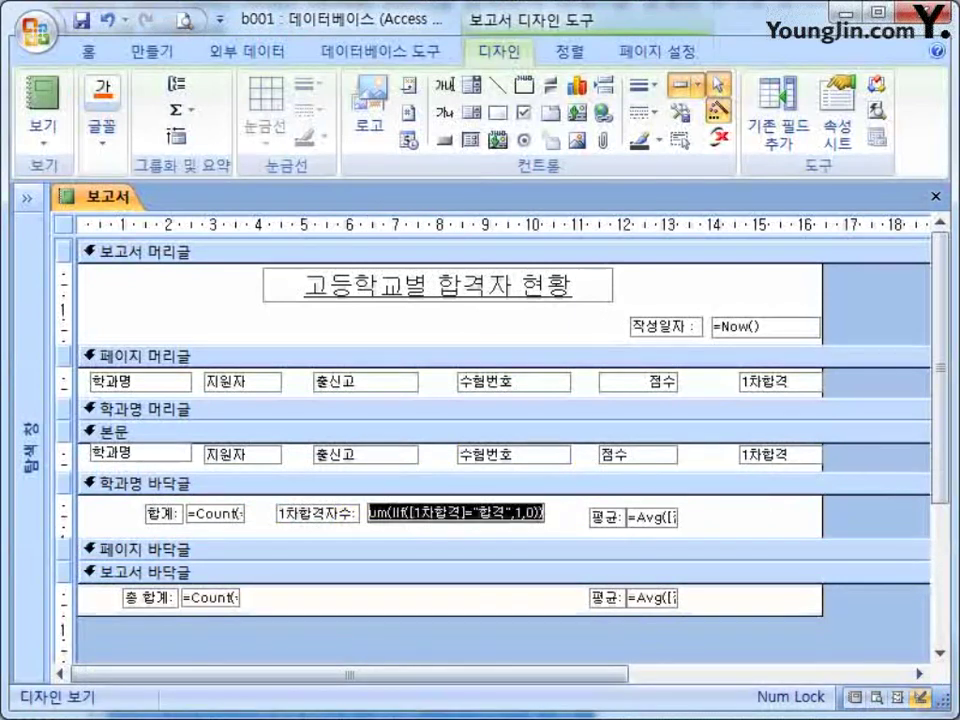
pyautogui.press('Delete')
pyautogui.hotkey('ctrl', 'v')
pyautogui.press('Return')
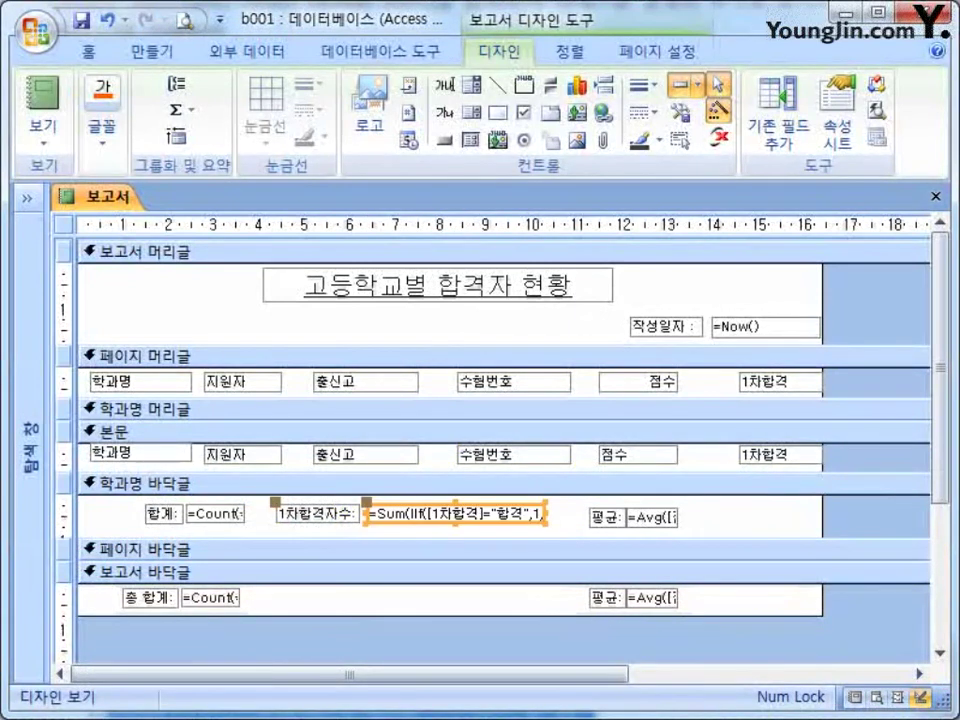
pyautogui.click(418, 514)
pyautogui.press('Left')
pyautogui.press('Left')
# Align the 1차합격자수 count box against its label in the department footer.
pyautogui.press('Return')
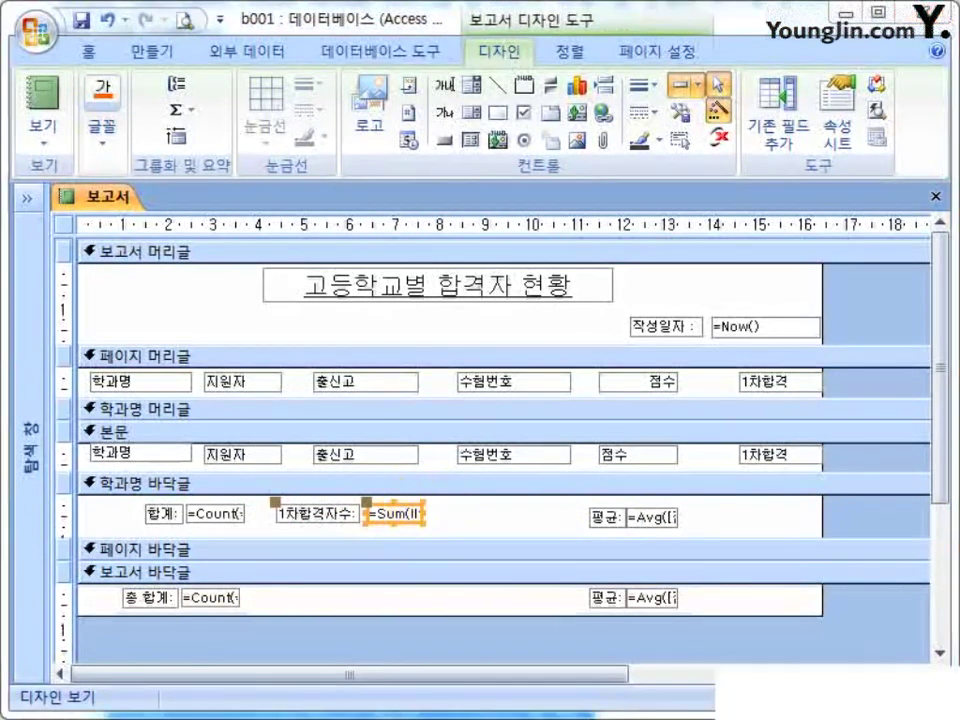
pyautogui.moveTo(366, 514); pyautogui.dragTo(435, 503)
pyautogui.click(536, 529)
pyautogui.click(447, 503)
pyautogui.click(536, 527)
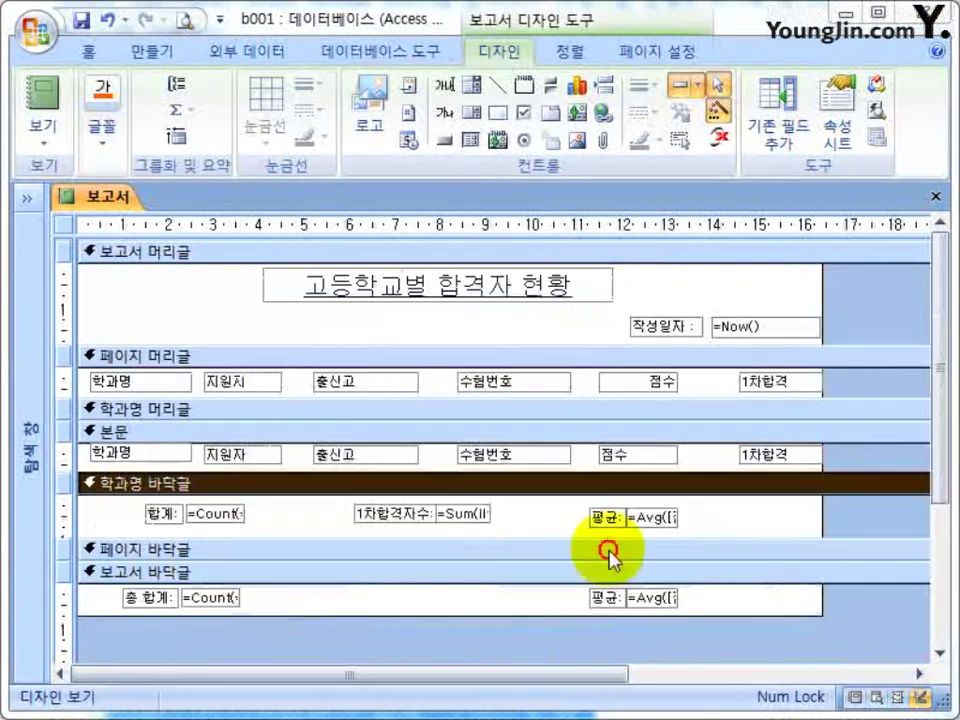
# Copy the 1차합격자수 label and box into the report footer, then close the design.
pyautogui.moveTo(533, 519); pyautogui.dragTo(303, 520)
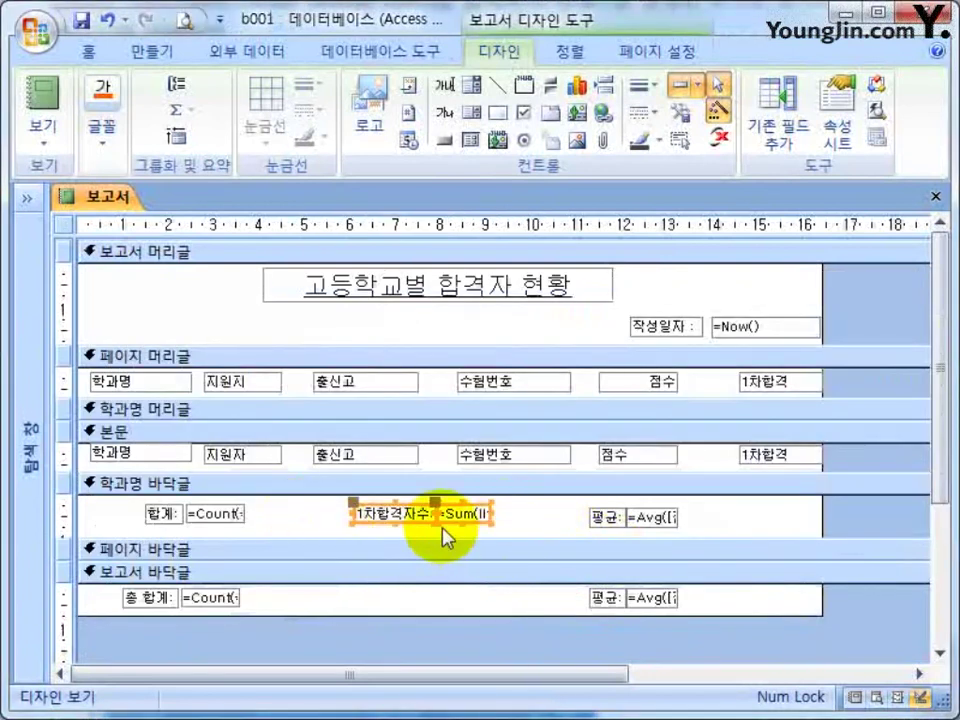
pyautogui.hotkey('ctrl', 'c')
pyautogui.click(462, 590)
pyautogui.hotkey('ctrl', 'v')
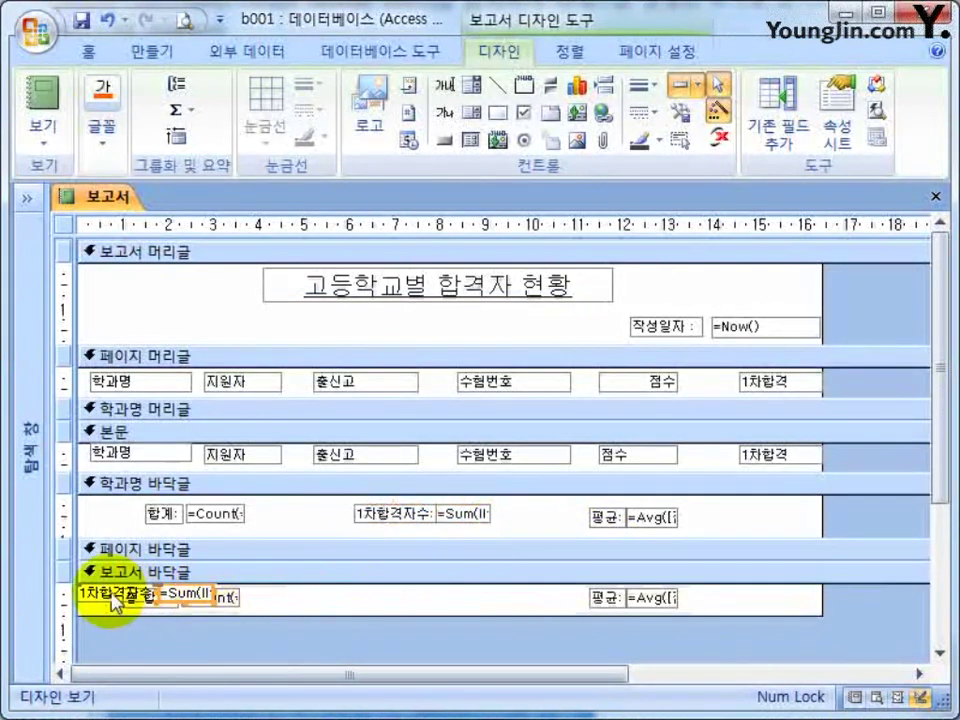
pyautogui.moveTo(102, 592); pyautogui.dragTo(403, 603)
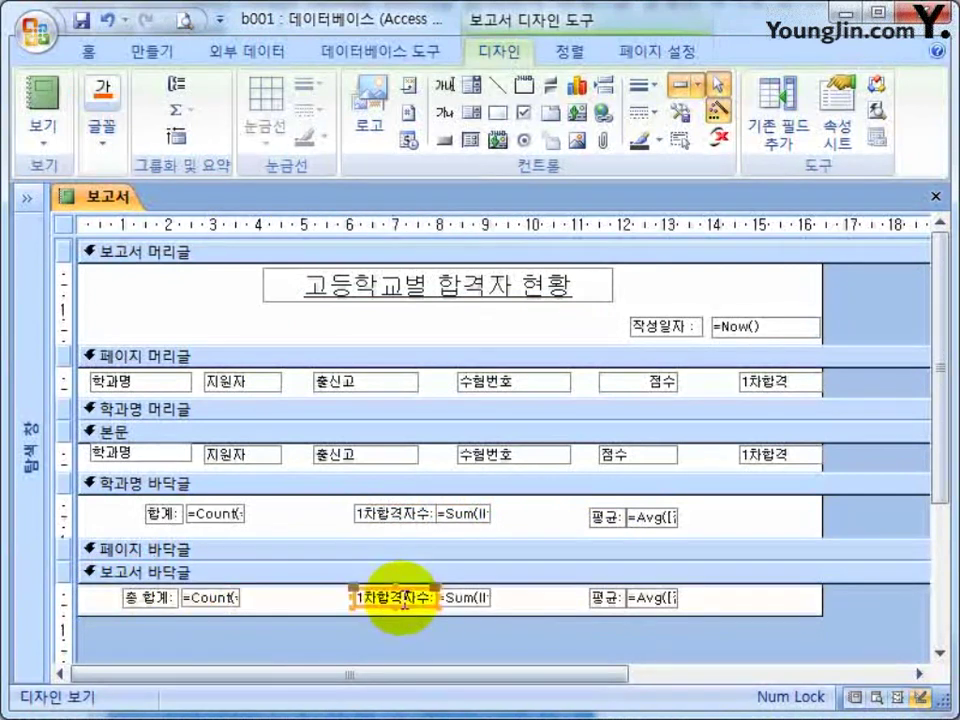
pyautogui.click(510, 606)
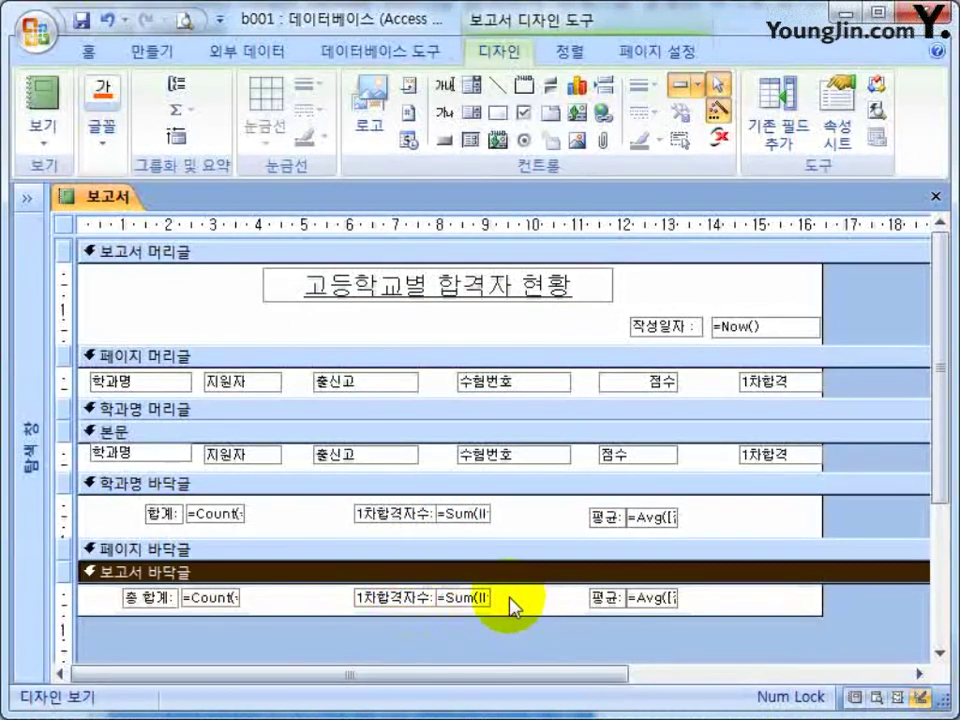
pyautogui.click(936, 196)
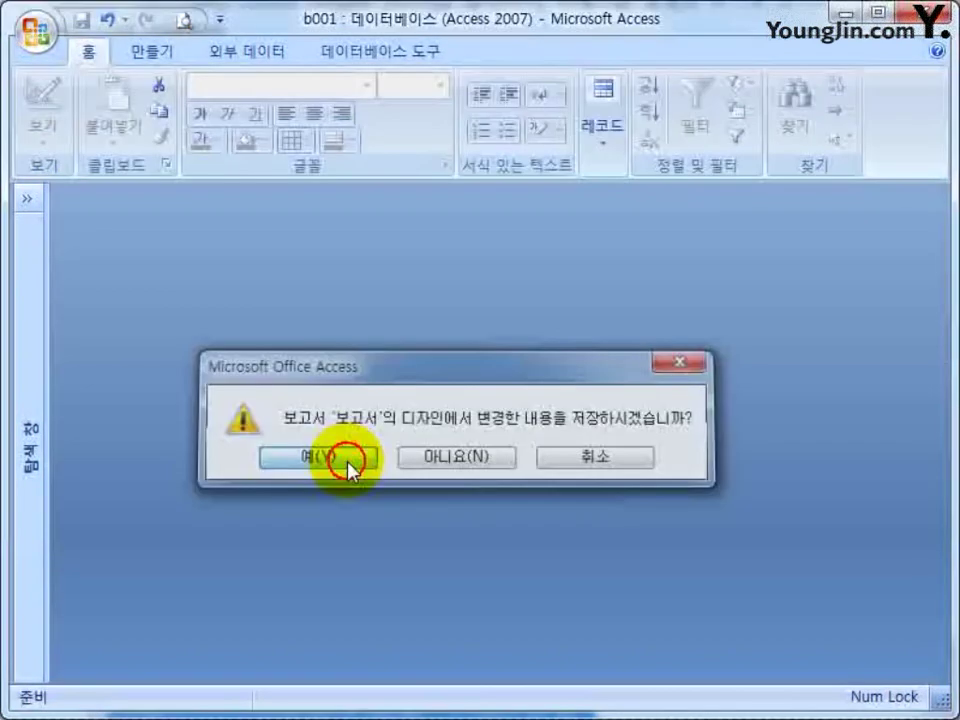
# Save the design changes and open the 보고서 report.
pyautogui.click(348, 458)
pyautogui.click(30, 199)
pyautogui.click(62, 460)
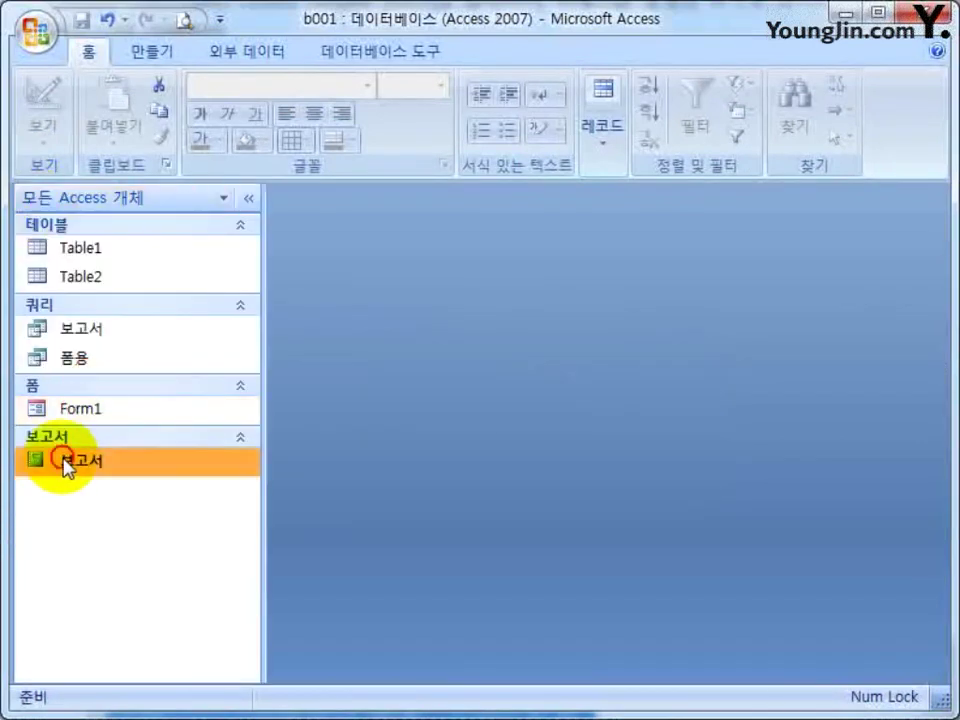
pyautogui.click(248, 198)
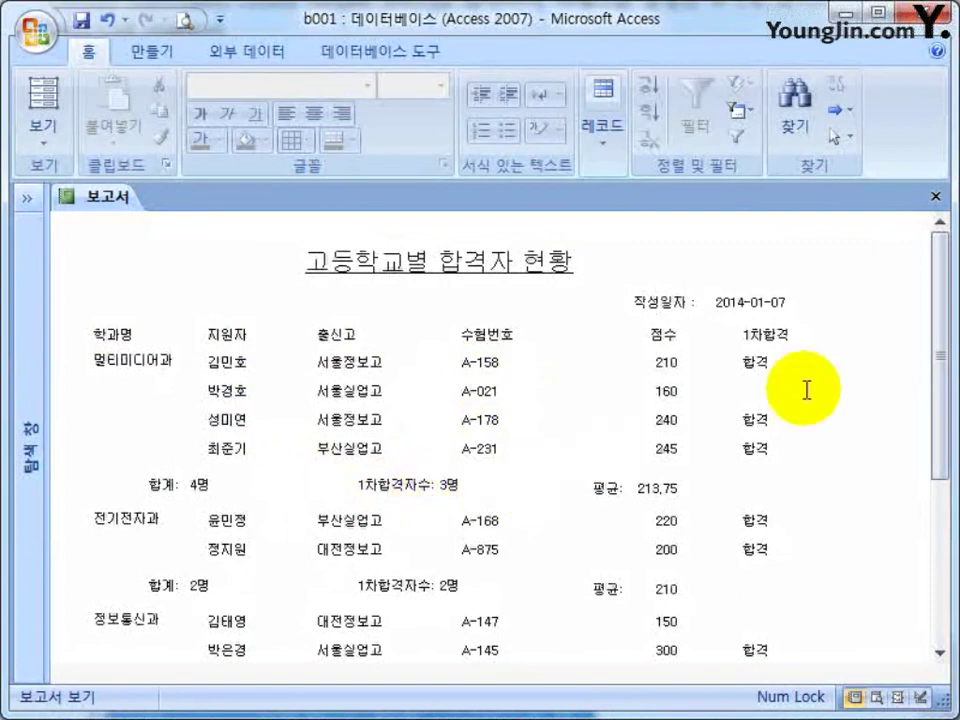
# Check department passer counts such as 3명 and 2명 and the 9명 overall total.
pyautogui.click(700, 578)
pyautogui.scroll(-3, 543, 545)
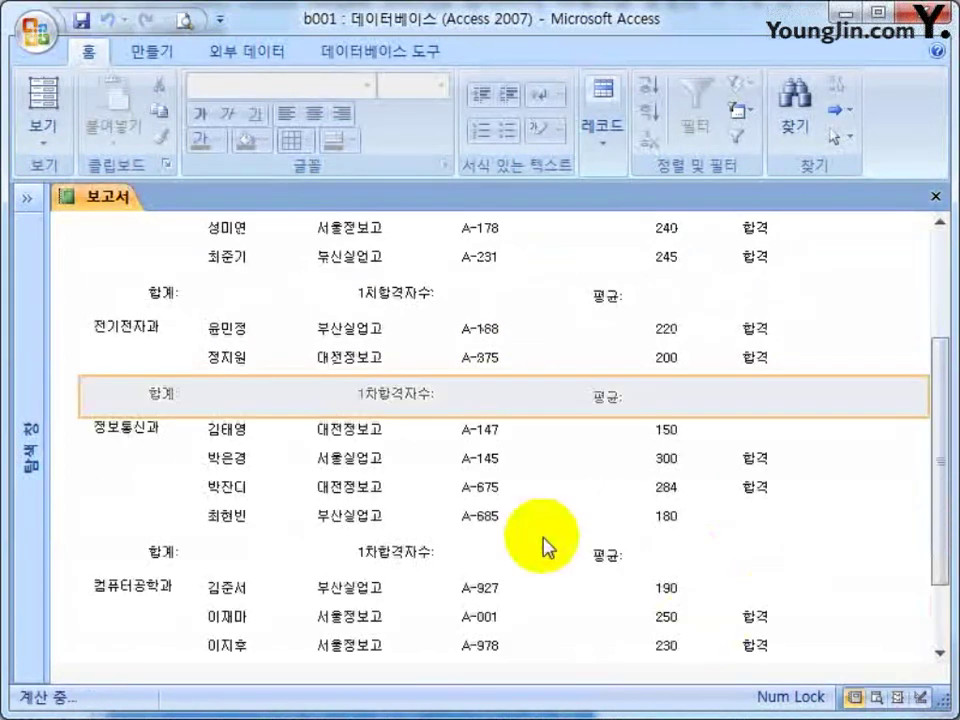
pyautogui.scroll(-2, 450, 546)
pyautogui.click(740, 566)
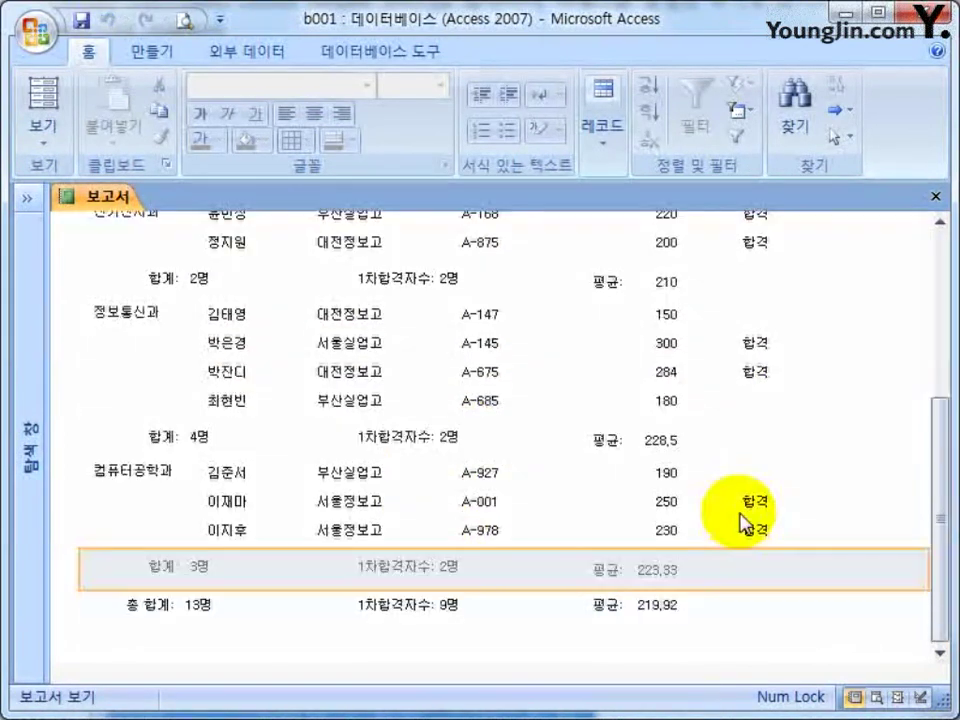
pyautogui.click(441, 604)
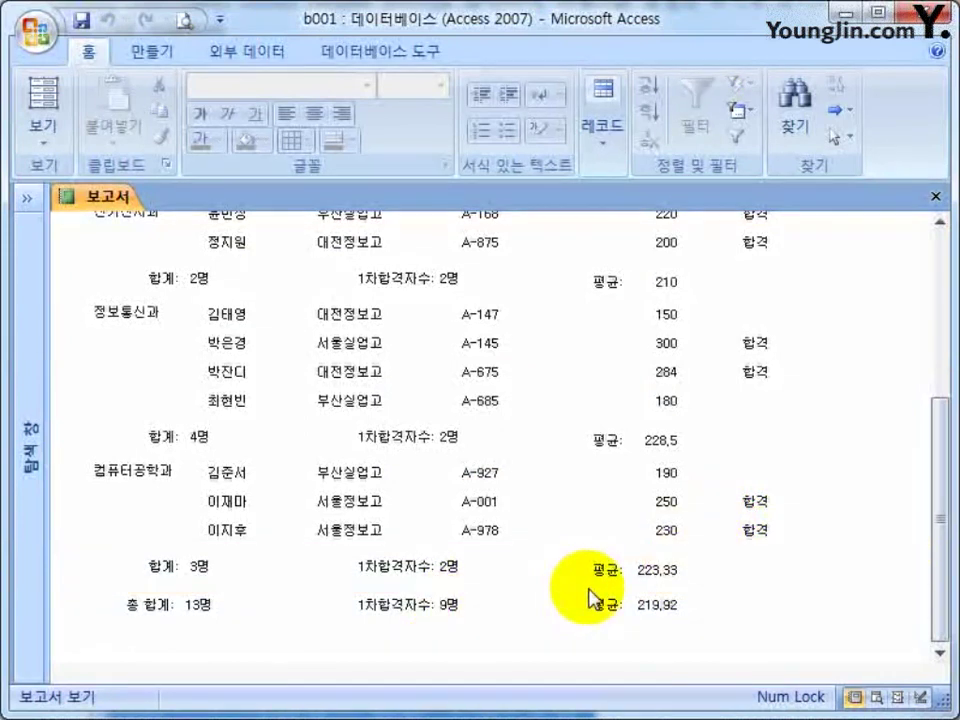
pyautogui.scroll(5, 585, 590)
pyautogui.rightClick(178, 243)
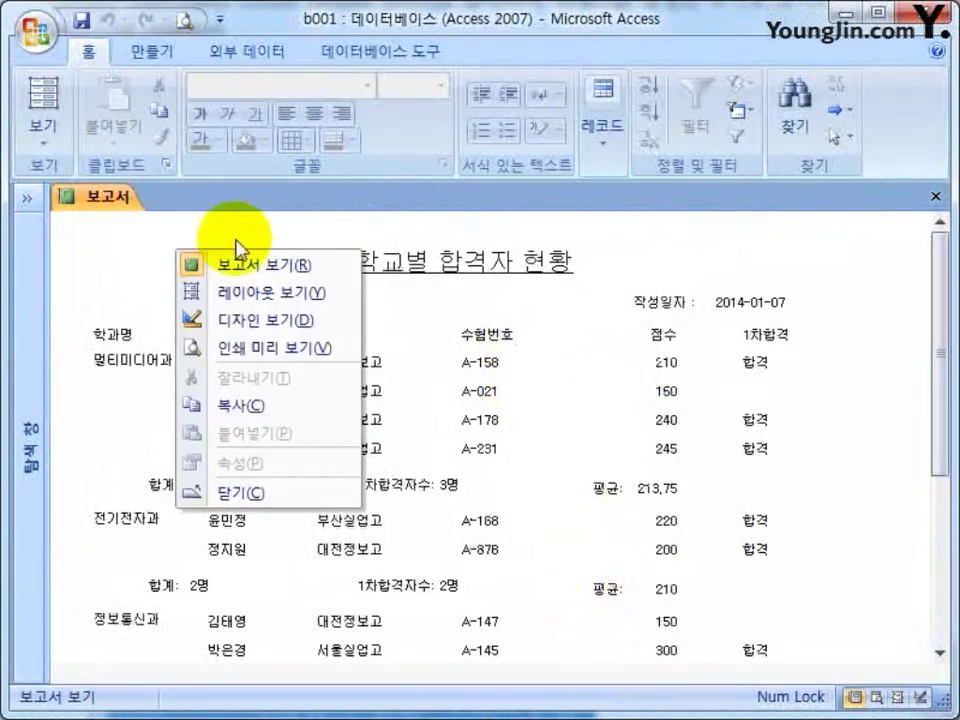
# Return the report to Design View and bring up the formula notes.
pyautogui.click(321, 304)
pyautogui.hotkey('alt', 'Tab')
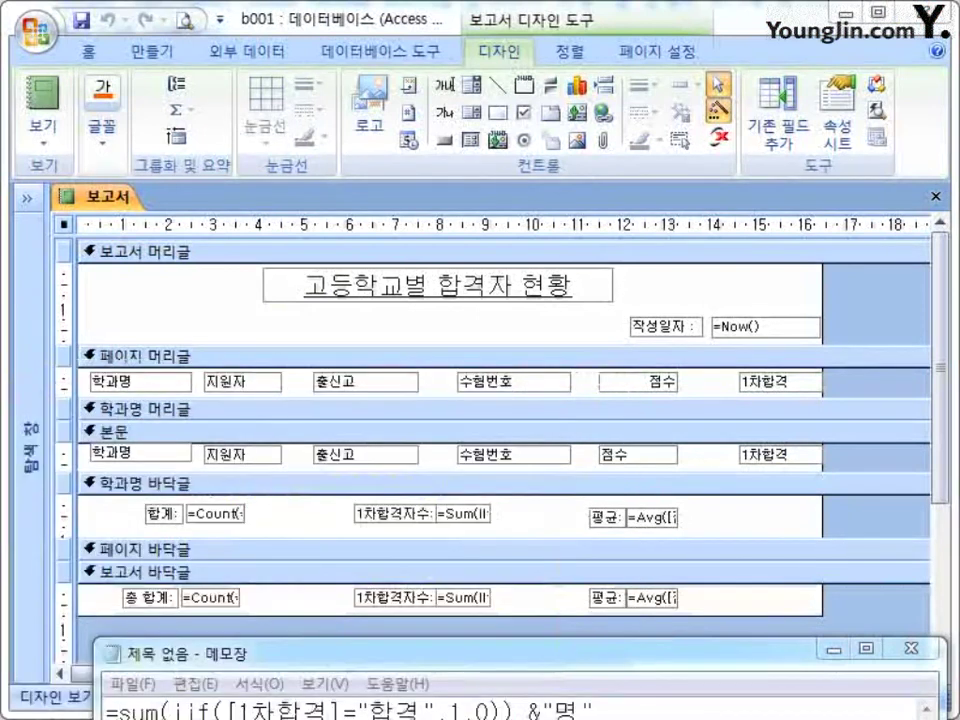
pyautogui.moveTo(598, 658); pyautogui.dragTo(563, 444)
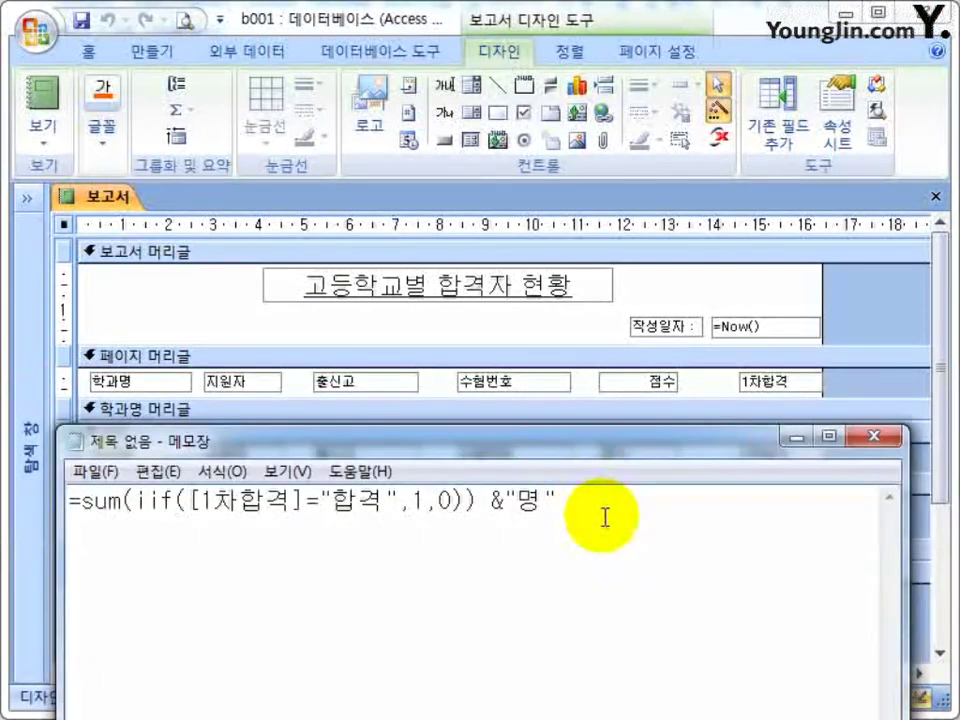
# Remove &"명" and the 50% example line, leaving the formula ending in /count(*).
pyautogui.moveTo(478, 500); pyautogui.dragTo(671, 503)
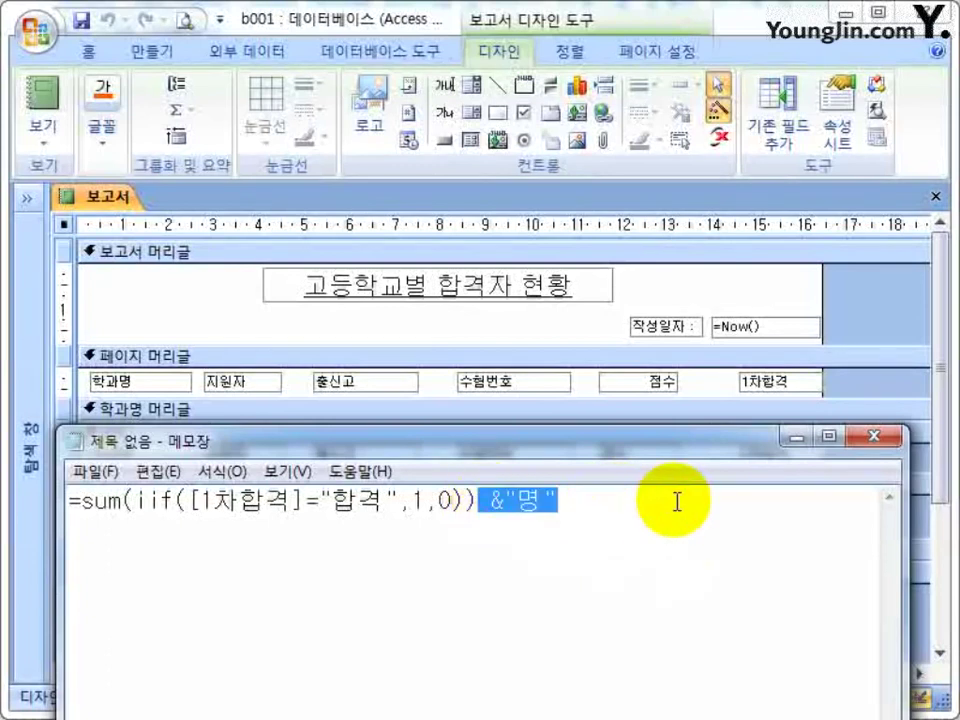
pyautogui.press('Delete')
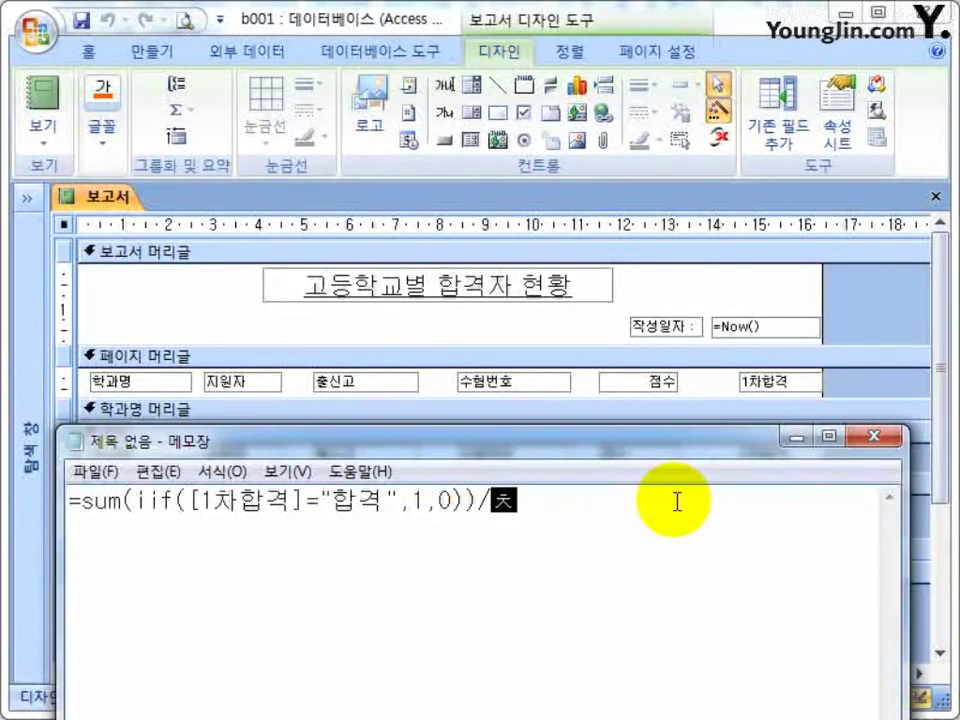
pyautogui.press('BackSpace')
pyautogui.press('BackSpace')
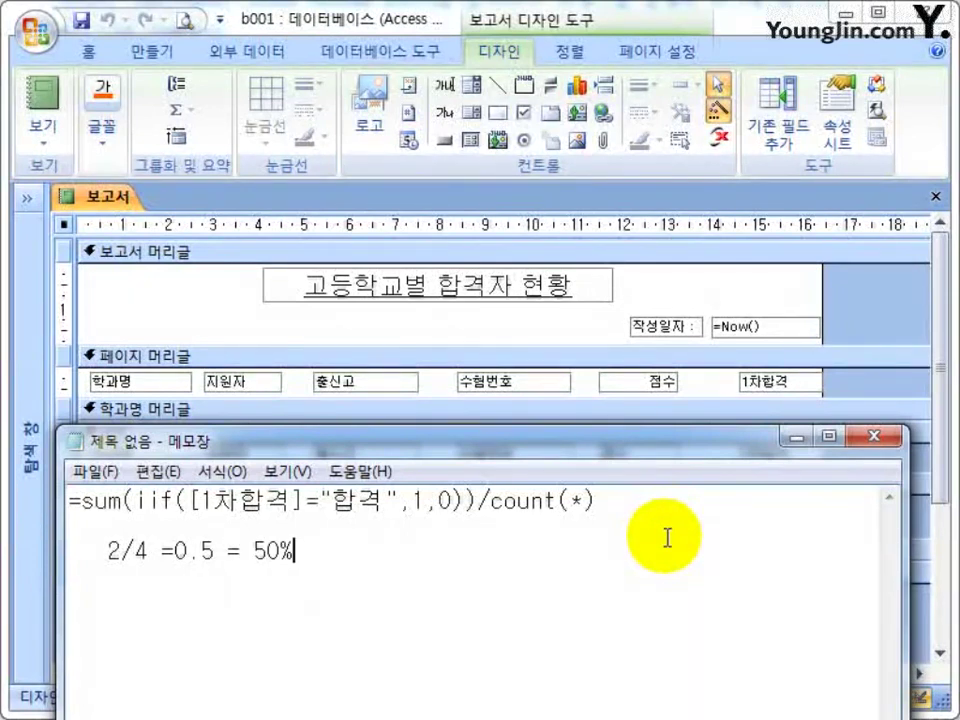
pyautogui.moveTo(343, 561); pyautogui.dragTo(69, 522)
pyautogui.press('BackSpace')
pyautogui.press('BackSpace')
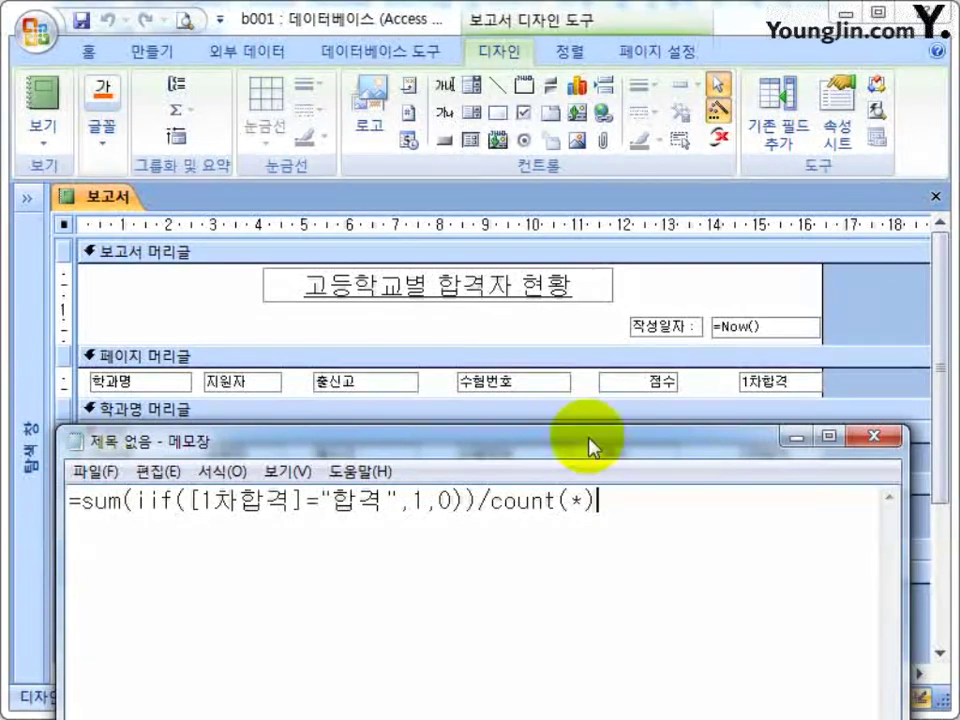
pyautogui.moveTo(587, 431); pyautogui.dragTo(585, 586)
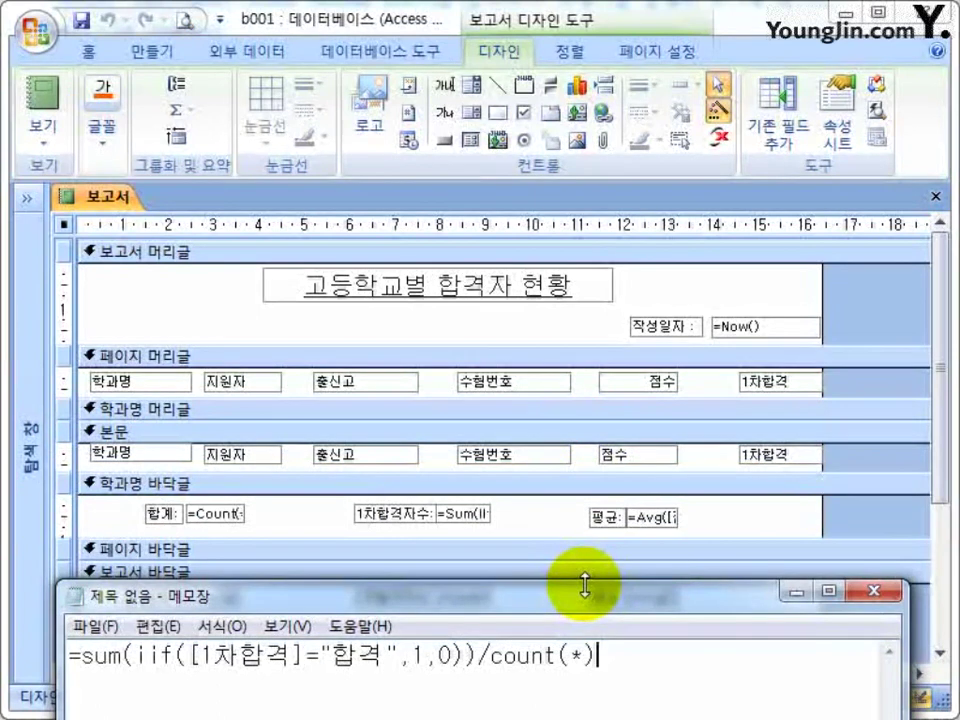
pyautogui.moveTo(574, 602); pyautogui.dragTo(625, 611)
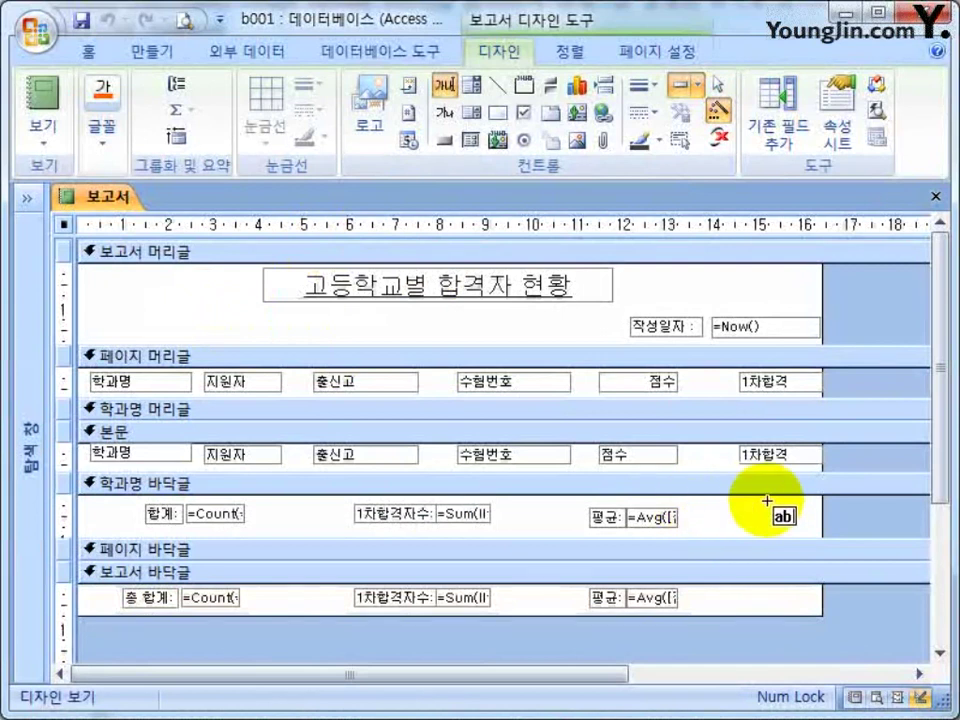
# Draw a new text box in the report header and label it 합격률.
pyautogui.moveTo(266, 312)
pyautogui.mouseDown()
pyautogui.moveTo(418, 330)
pyautogui.moveTo(358, 327)
pyautogui.mouseUp()
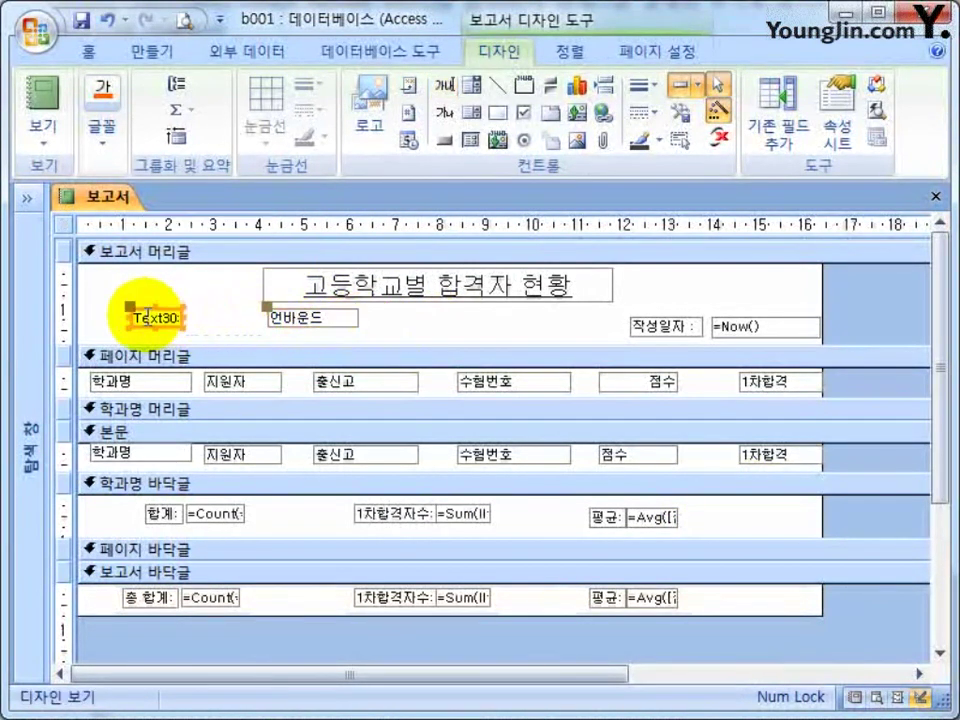
pyautogui.moveTo(133, 304); pyautogui.dragTo(220, 325)
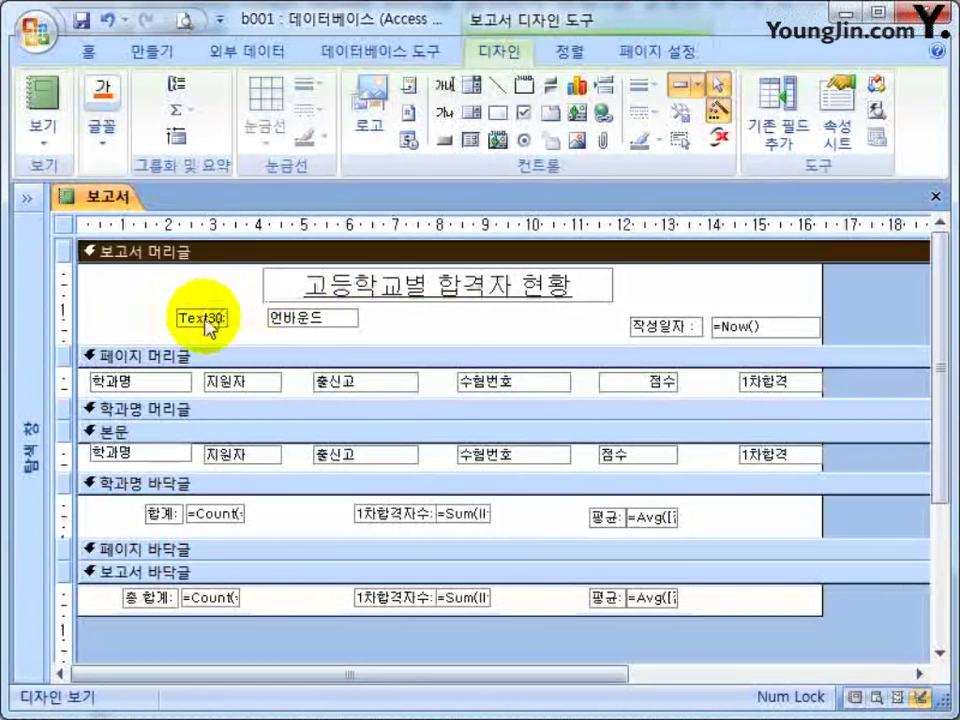
pyautogui.doubleClick(222, 318)
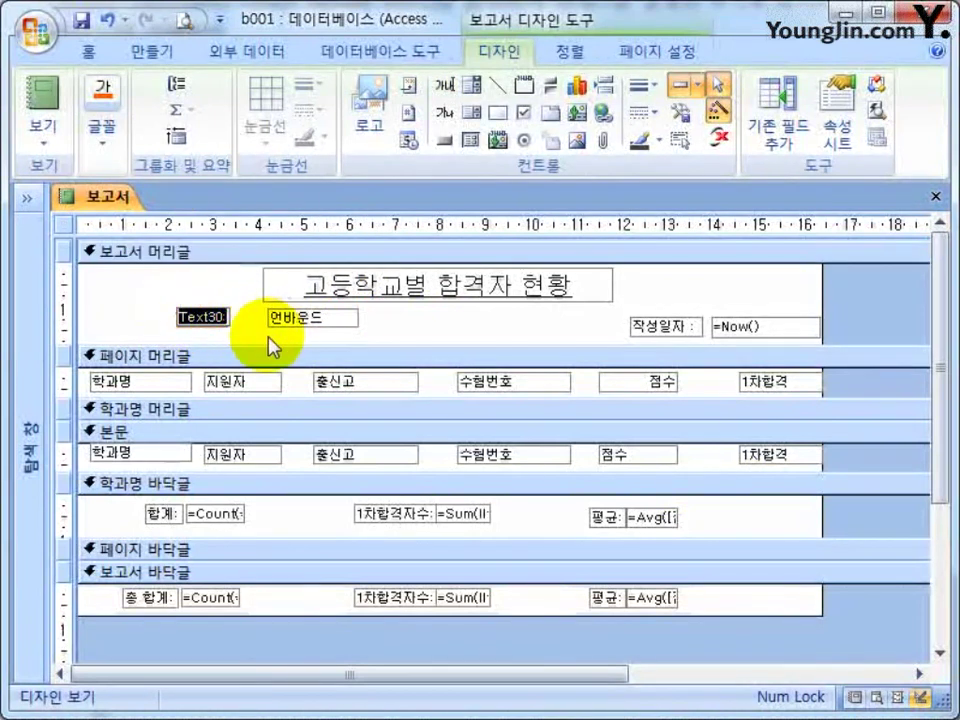
pyautogui.write('합격률')
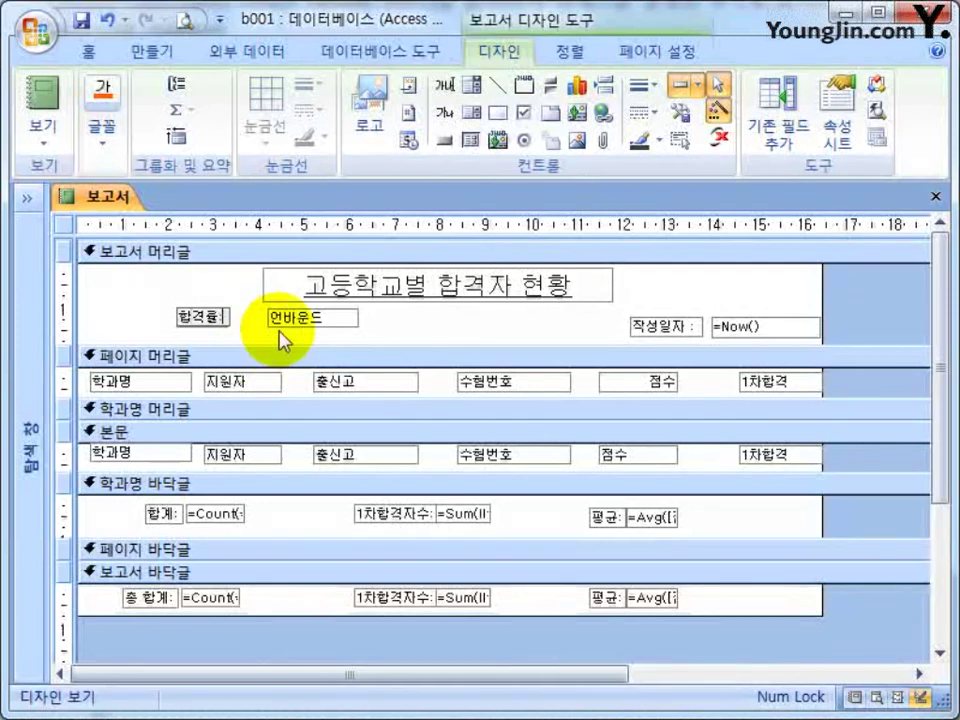
# Paste the pass-rate formula into the 합격률 box and place it flush against its label.
pyautogui.hotkey('alt', 'Tab')
pyautogui.moveTo(669, 649); pyautogui.dragTo(52, 662)
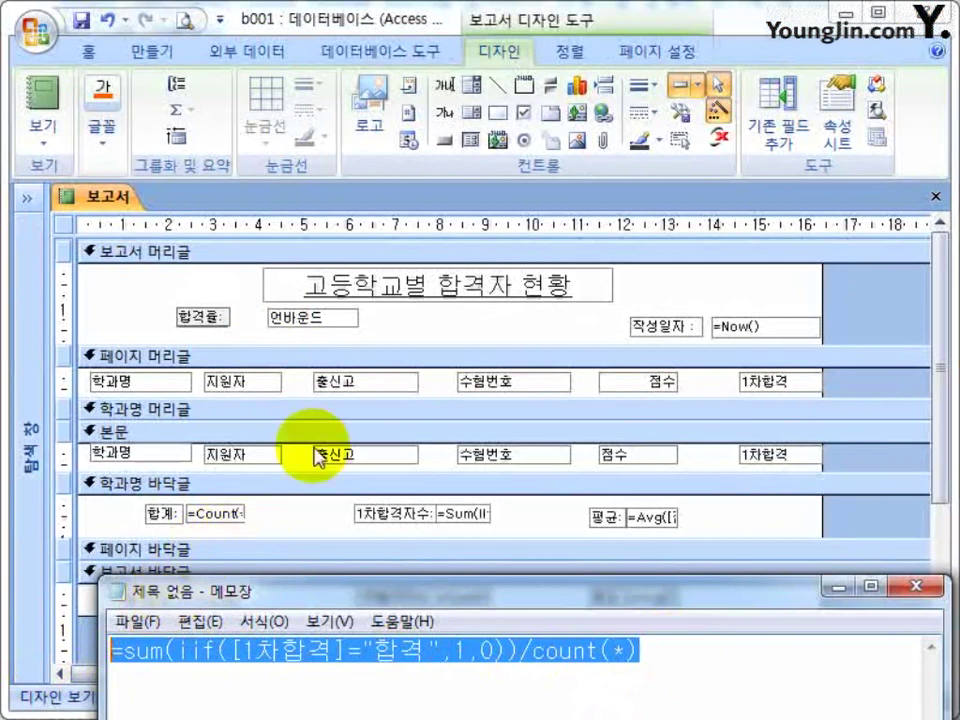
pyautogui.click(329, 320)
pyautogui.click(329, 320)
pyautogui.hotkey('ctrl', 'v')
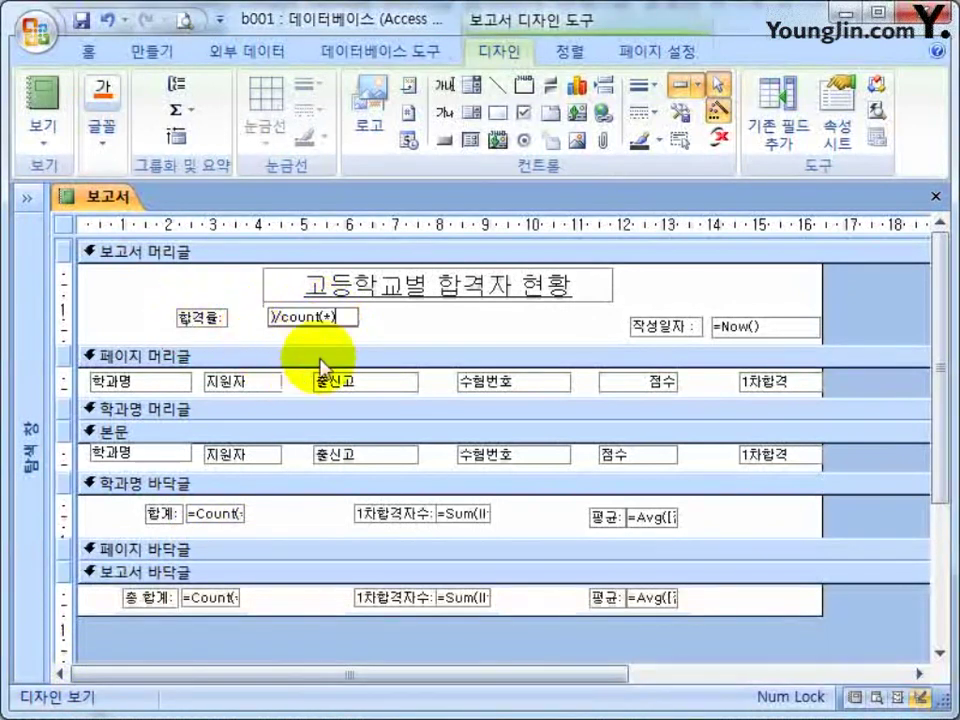
pyautogui.click(301, 340)
pyautogui.moveTo(290, 322); pyautogui.dragTo(233, 313)
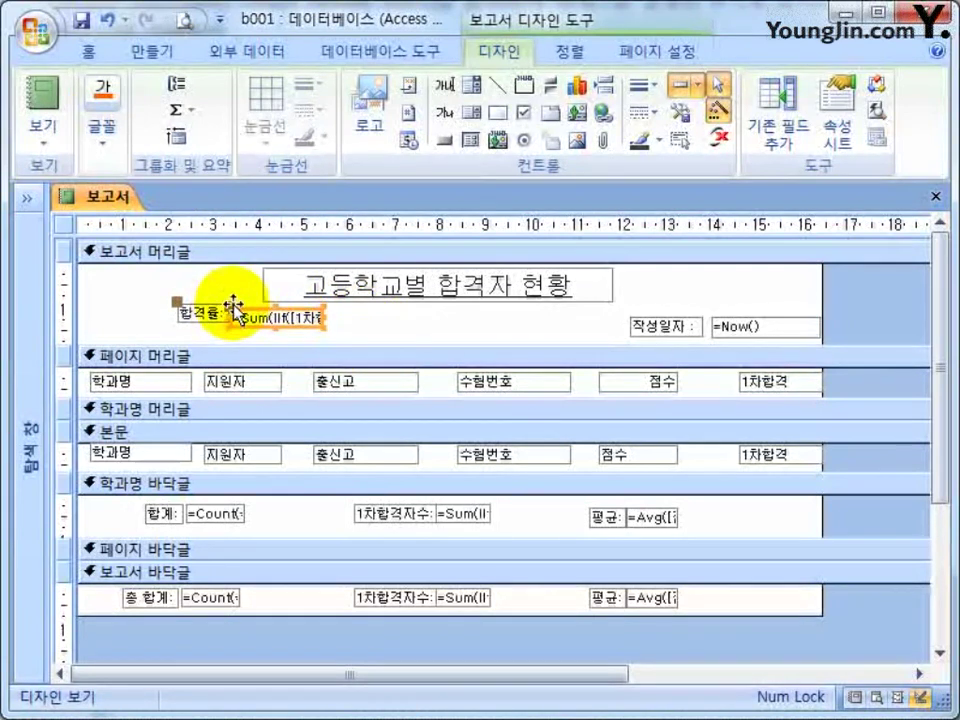
pyautogui.moveTo(233, 305); pyautogui.dragTo(227, 306)
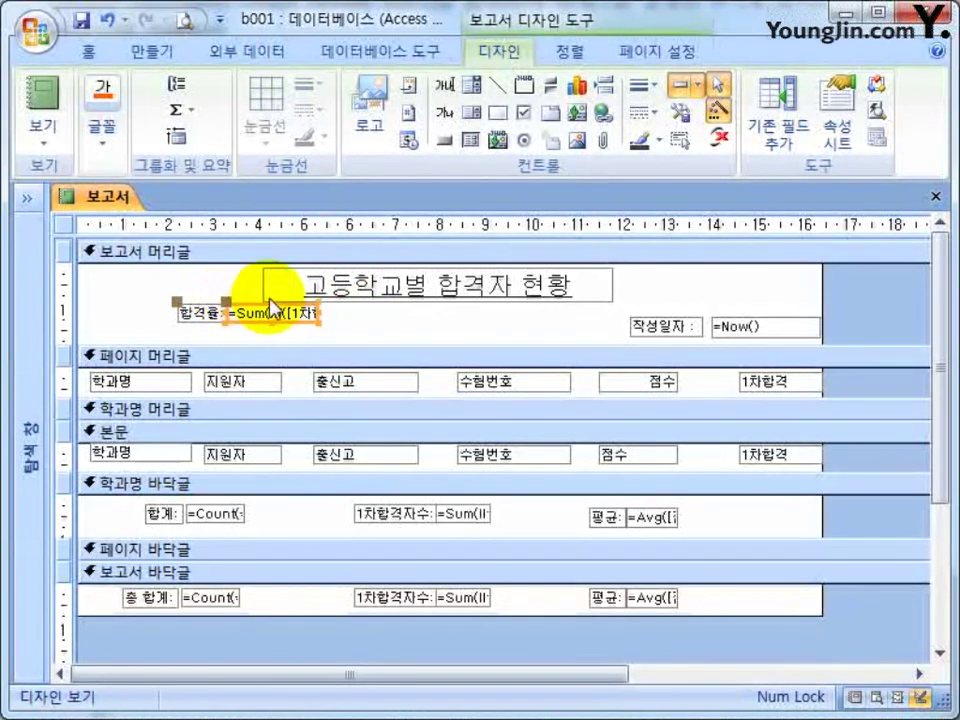
pyautogui.click(404, 331)
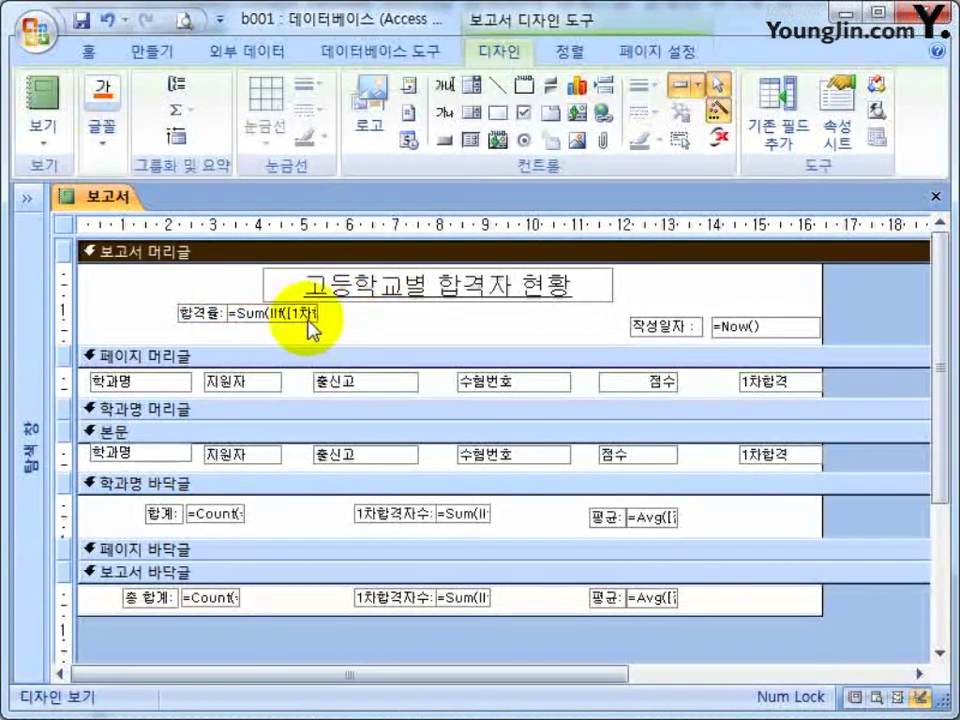
# Compare the 합격율 box's formula against the /count(*) part of the notes formula.
pyautogui.hotkey('alt', 'Tab')
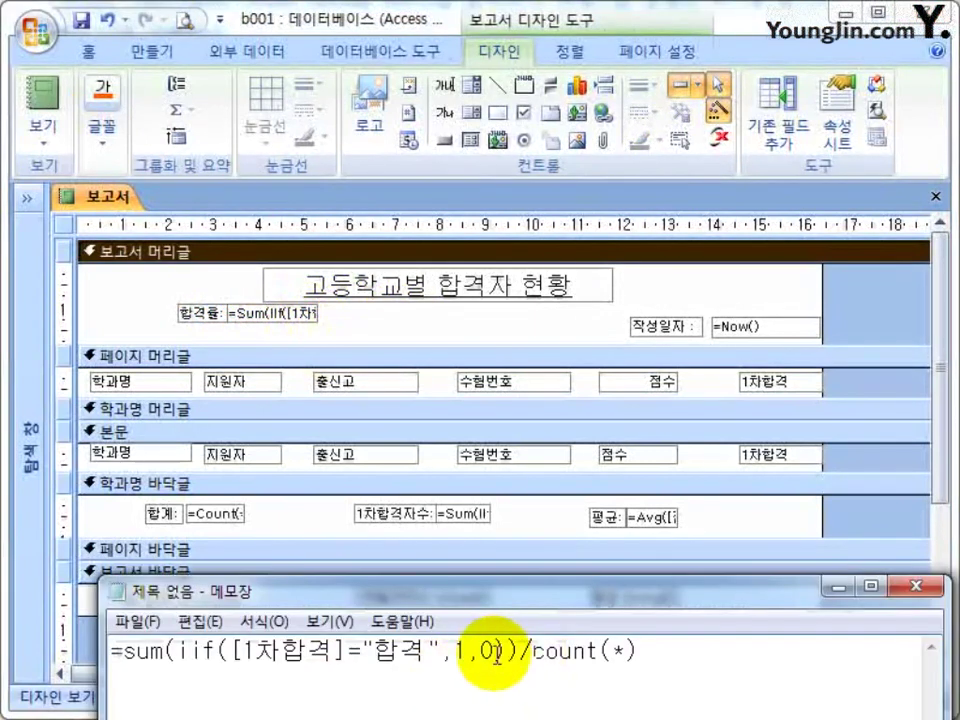
pyautogui.moveTo(527, 652); pyautogui.dragTo(543, 652)
pyautogui.moveTo(522, 648); pyautogui.dragTo(675, 647)
pyautogui.click(675, 647)
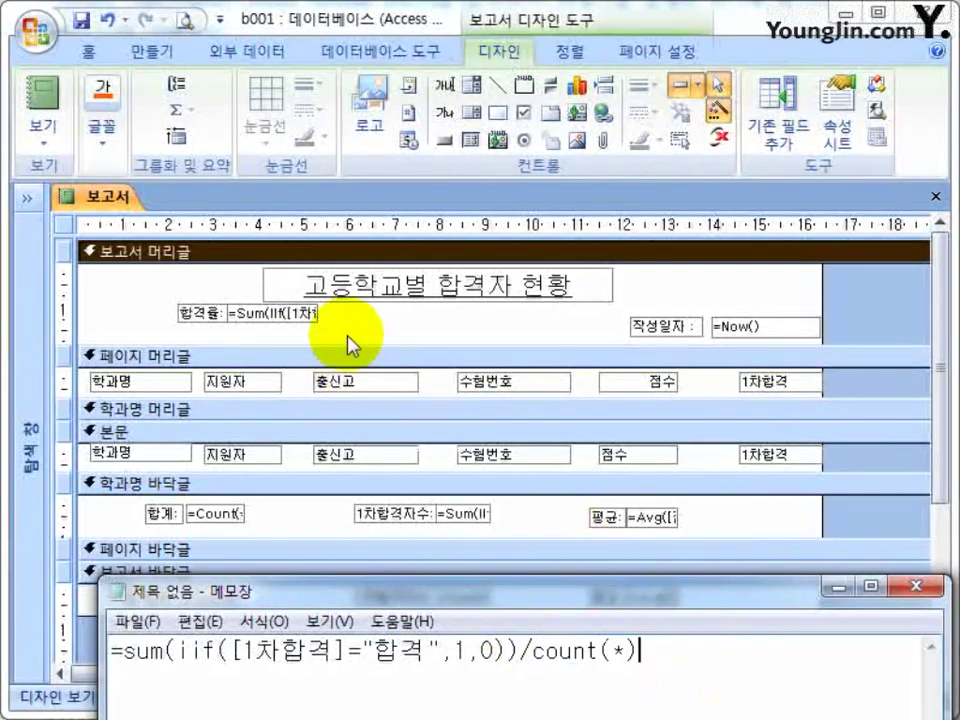
pyautogui.click(354, 326)
pyautogui.click(315, 312)
pyautogui.click(315, 312)
pyautogui.click(270, 313)
pyautogui.press('Escape')
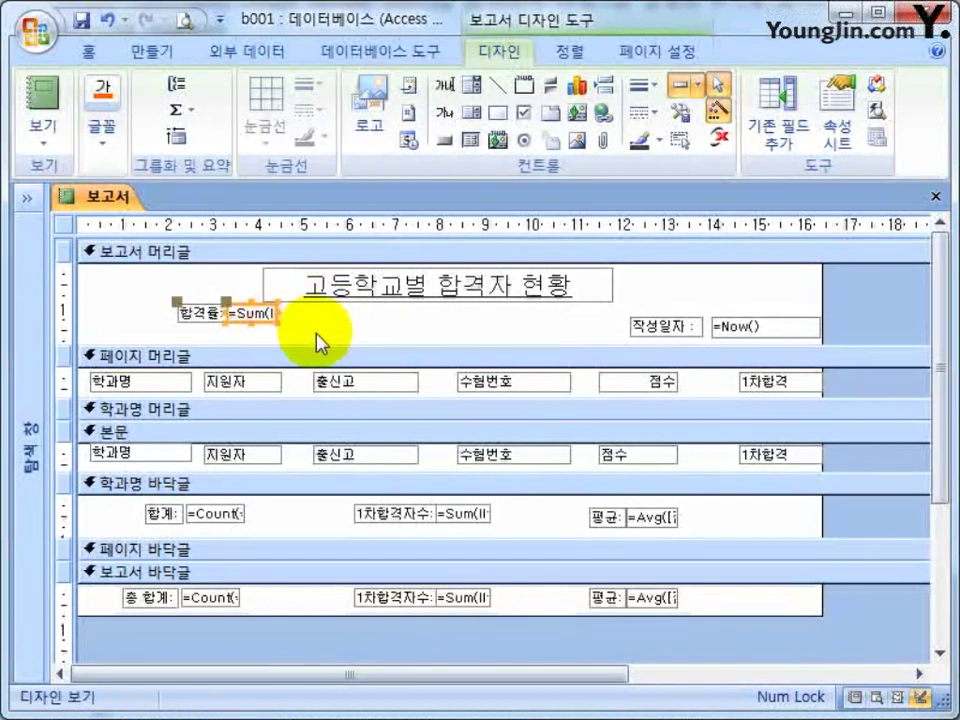
# Place 합격률 boxes in the 학과명 and report footers, shorten the section, and select totals for alignment.
pyautogui.moveTo(185, 316); pyautogui.dragTo(753, 518)
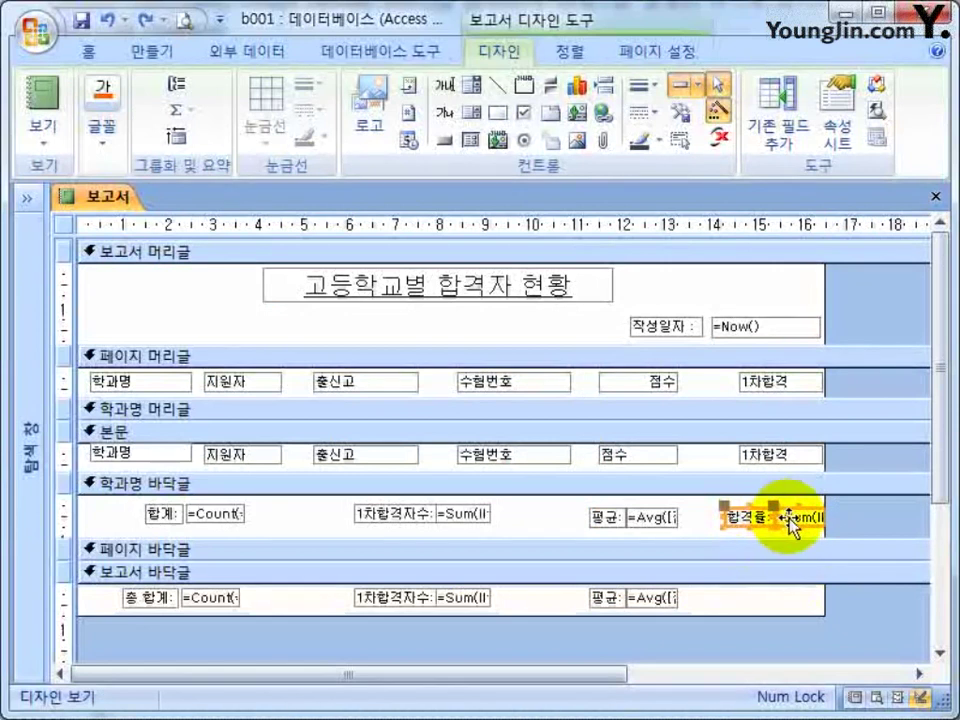
pyautogui.hotkey('ctrl', 'v')
pyautogui.moveTo(765, 550); pyautogui.dragTo(755, 613)
pyautogui.moveTo(797, 555); pyautogui.dragTo(797, 537)
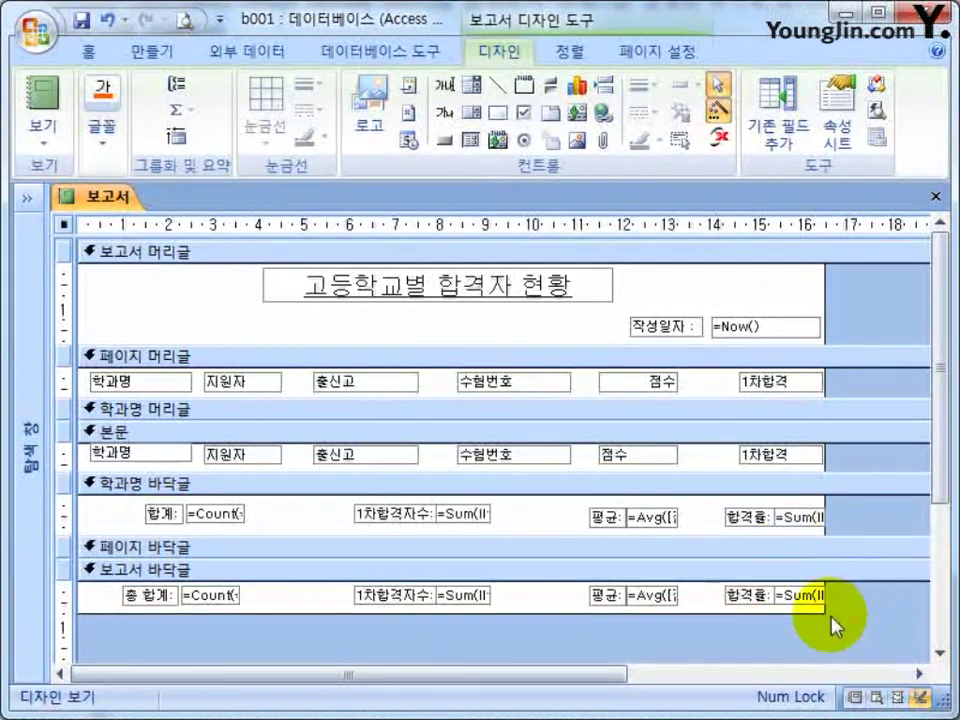
pyautogui.moveTo(840, 527); pyautogui.dragTo(422, 487)
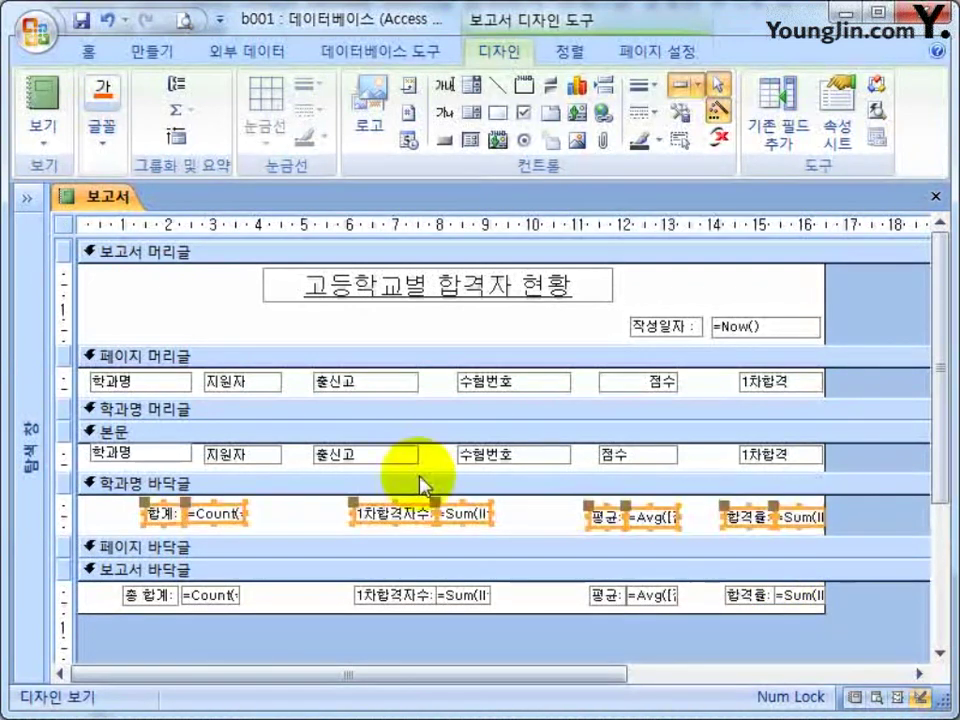
pyautogui.click(569, 51)
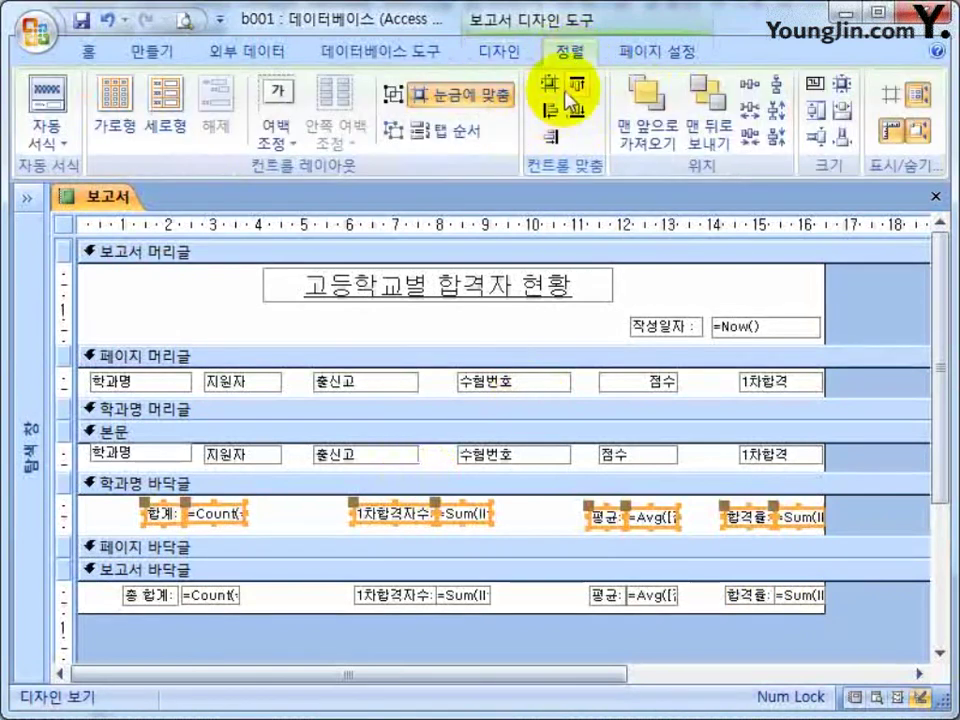
pyautogui.moveTo(857, 622); pyautogui.dragTo(110, 582)
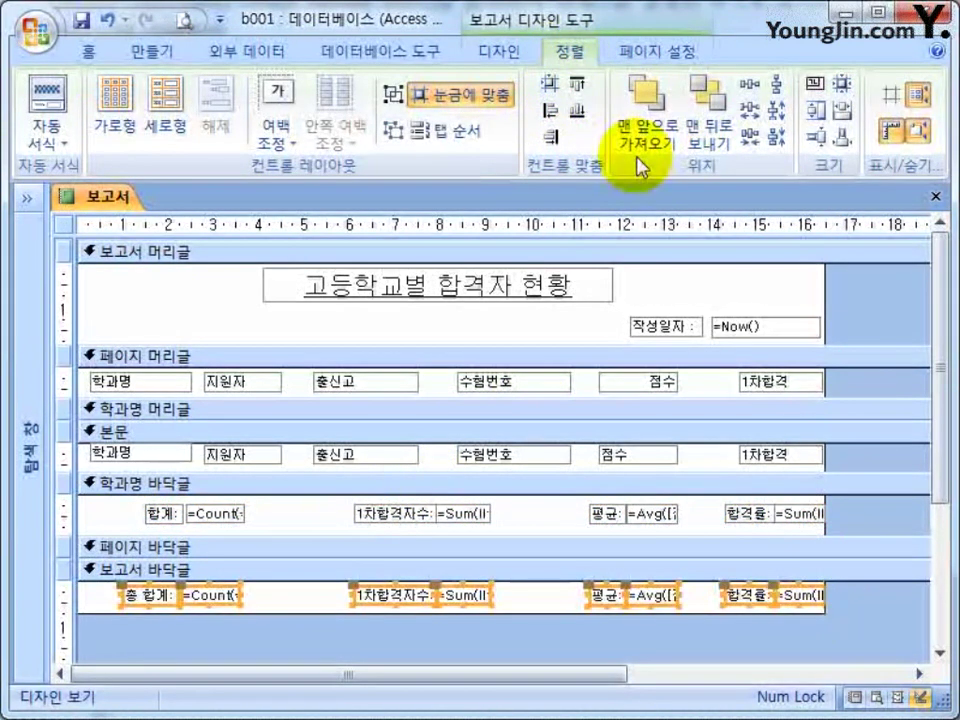
# Close the report's Design view without saving the changes.
pyautogui.click(918, 288)
pyautogui.click(935, 196)
pyautogui.click(463, 458)
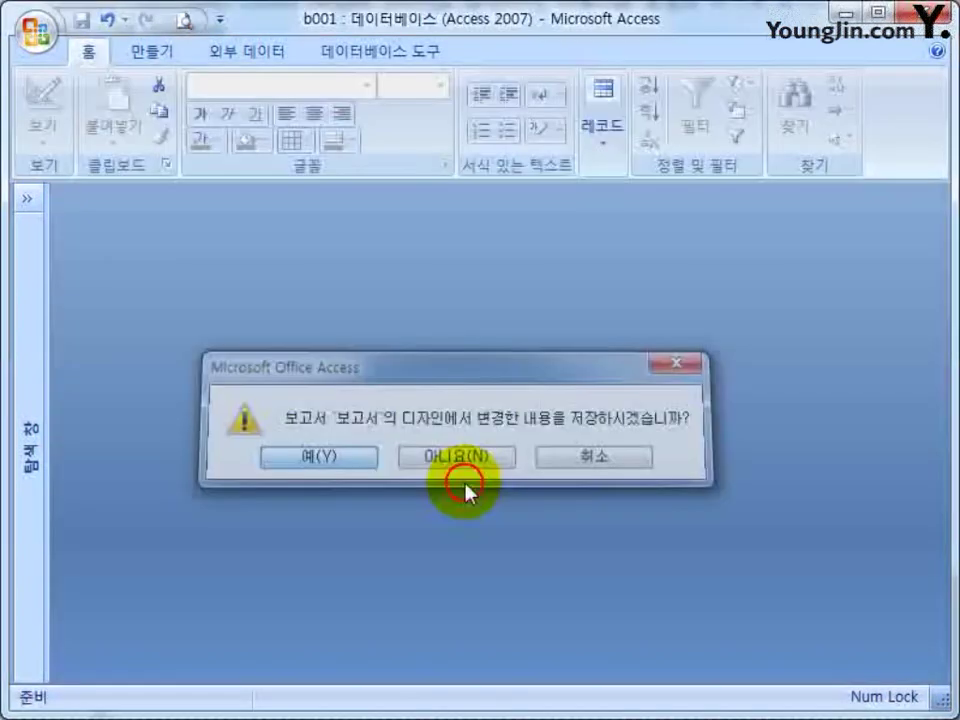
# Open the 보고서 report and scroll through it to check department pass rates like 0.75 and 1.
pyautogui.click(20, 197)
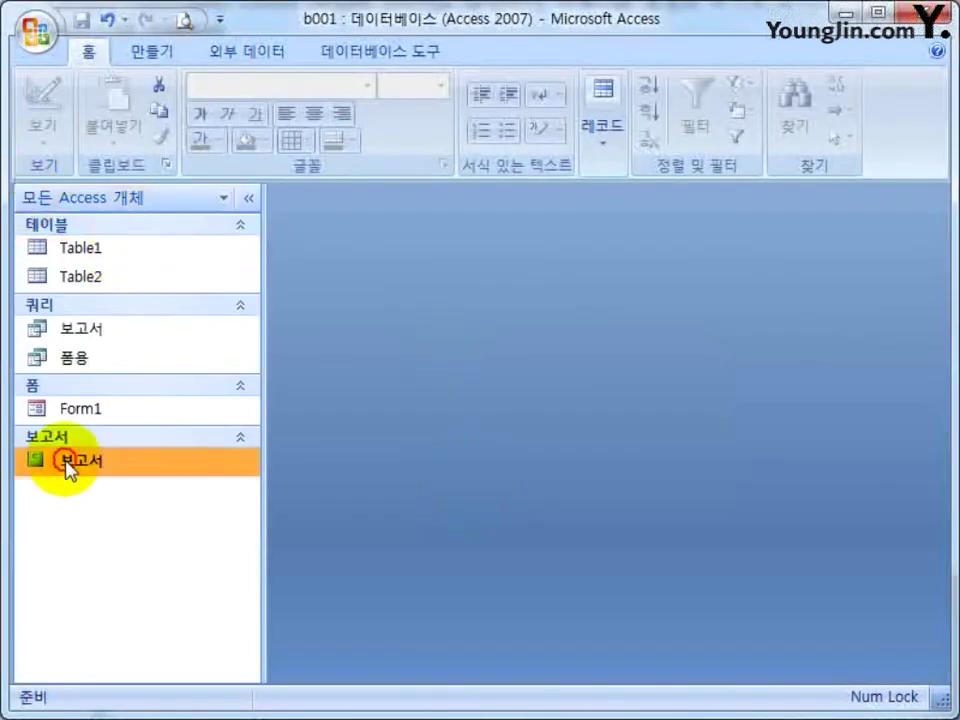
pyautogui.doubleClick(68, 463)
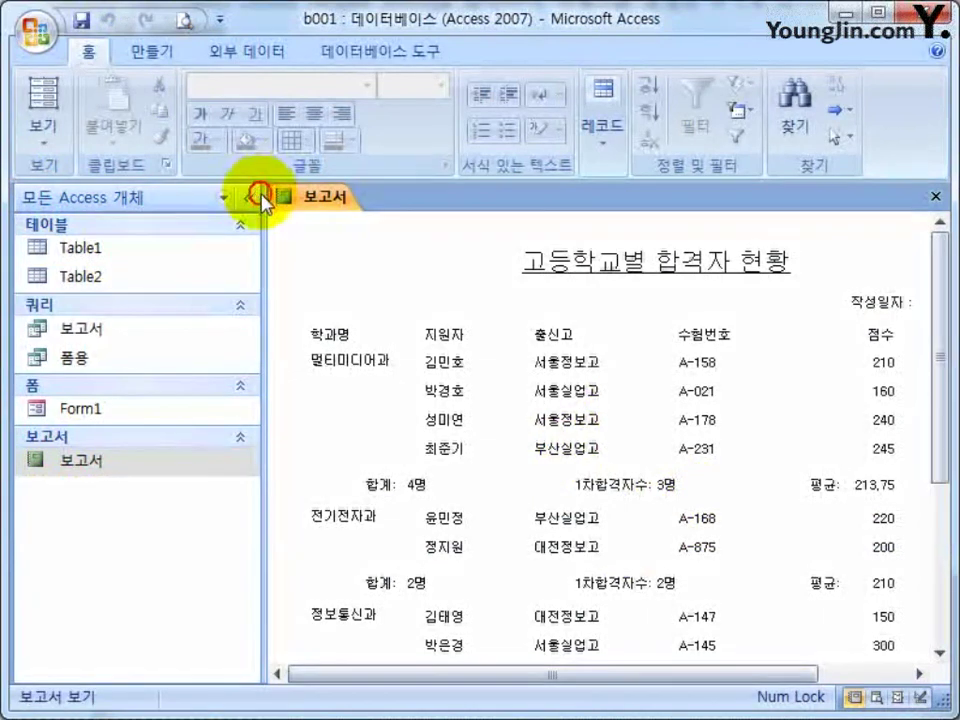
pyautogui.click(250, 197)
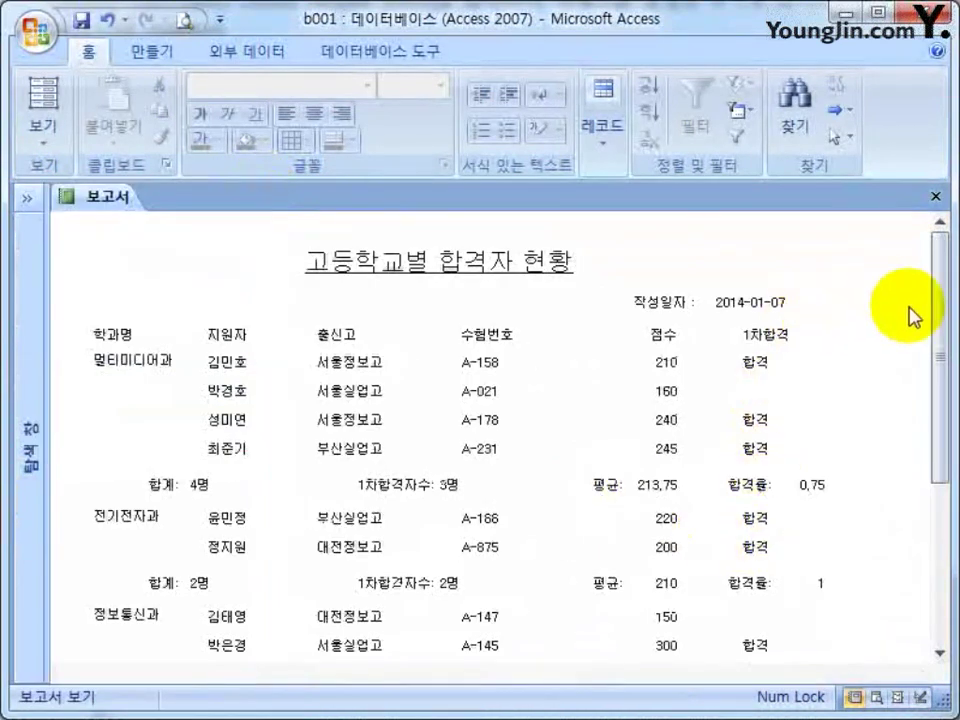
pyautogui.scroll(-5, 815, 243)
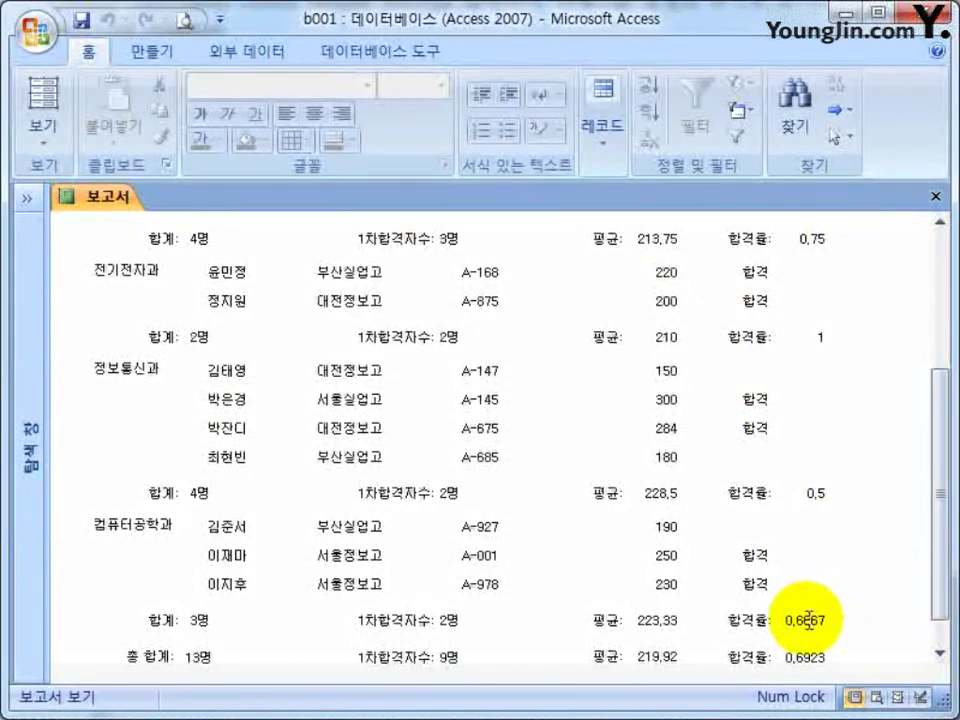
pyautogui.scroll(5, 805, 612)
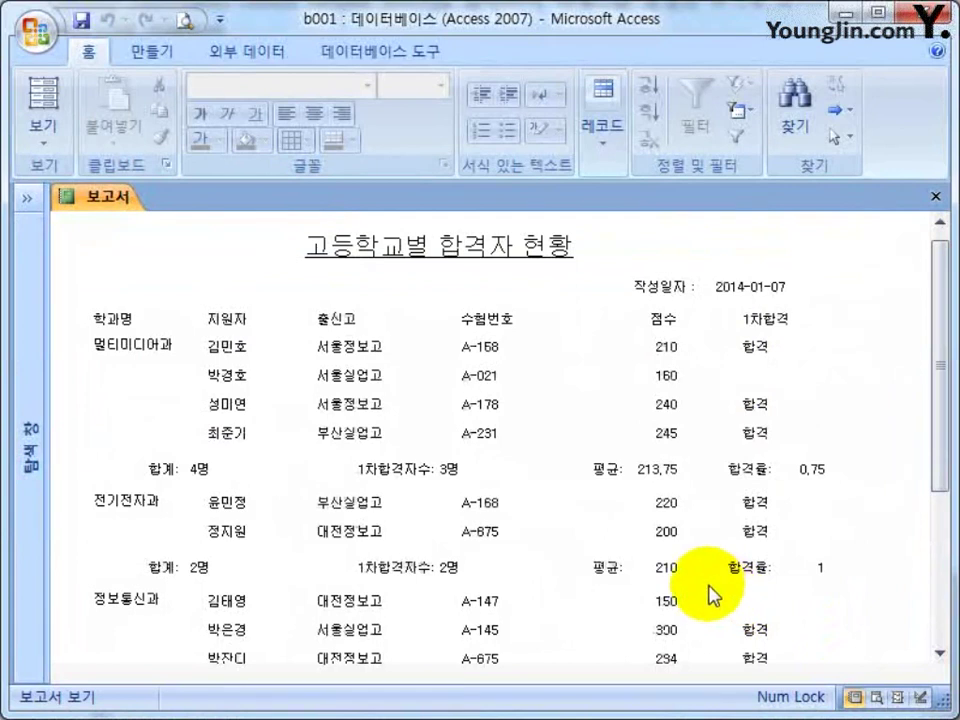
# In Design view, open the shared properties of the 점수 box and the 평균 average boxes.
pyautogui.rightClick(184, 252)
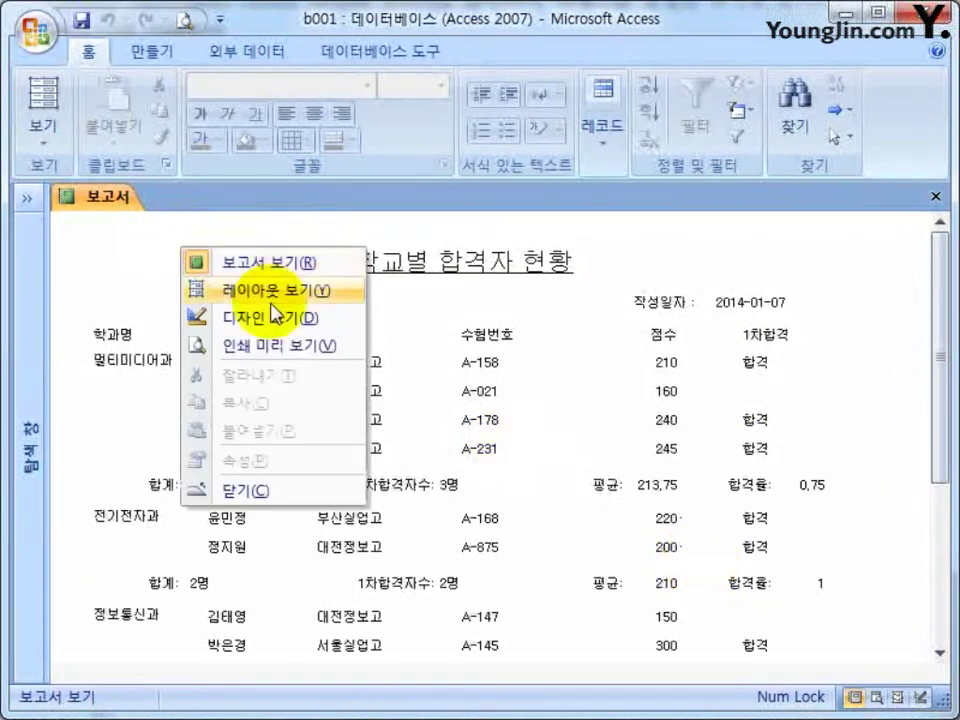
pyautogui.click(238, 322)
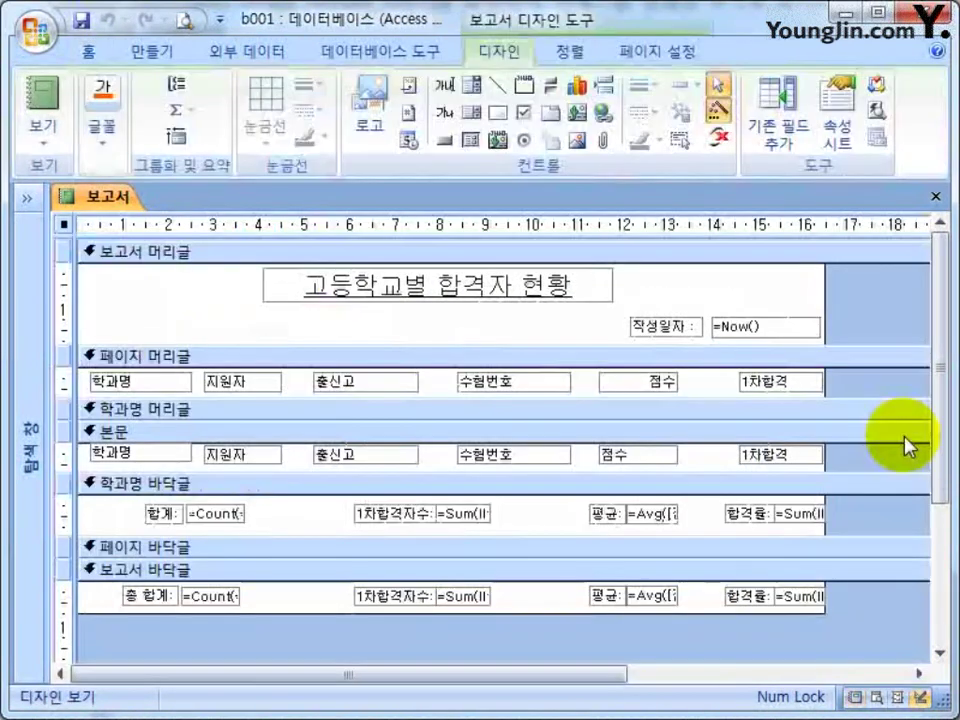
pyautogui.click(656, 462)
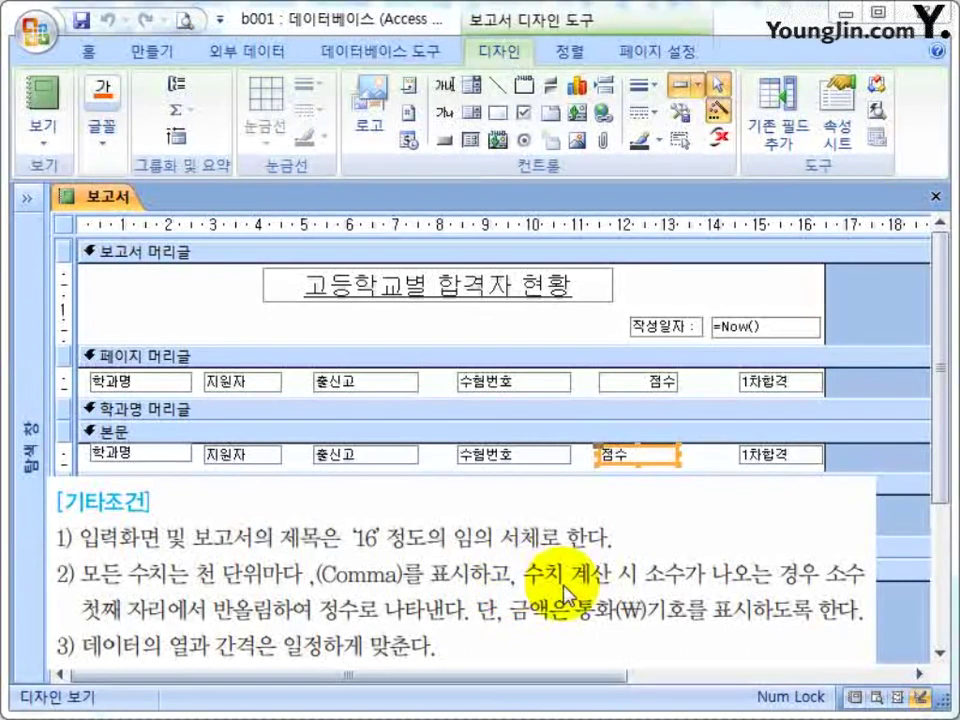
pyautogui.keyDown('shift'); pyautogui.click(648, 596); pyautogui.keyUp('shift')
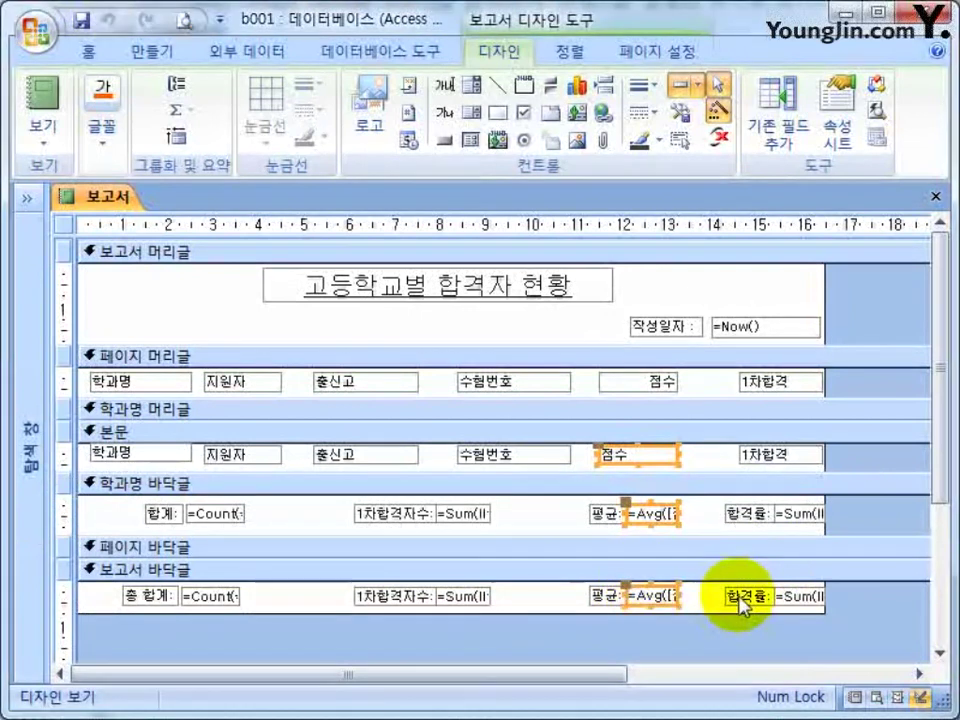
pyautogui.rightClick(652, 460)
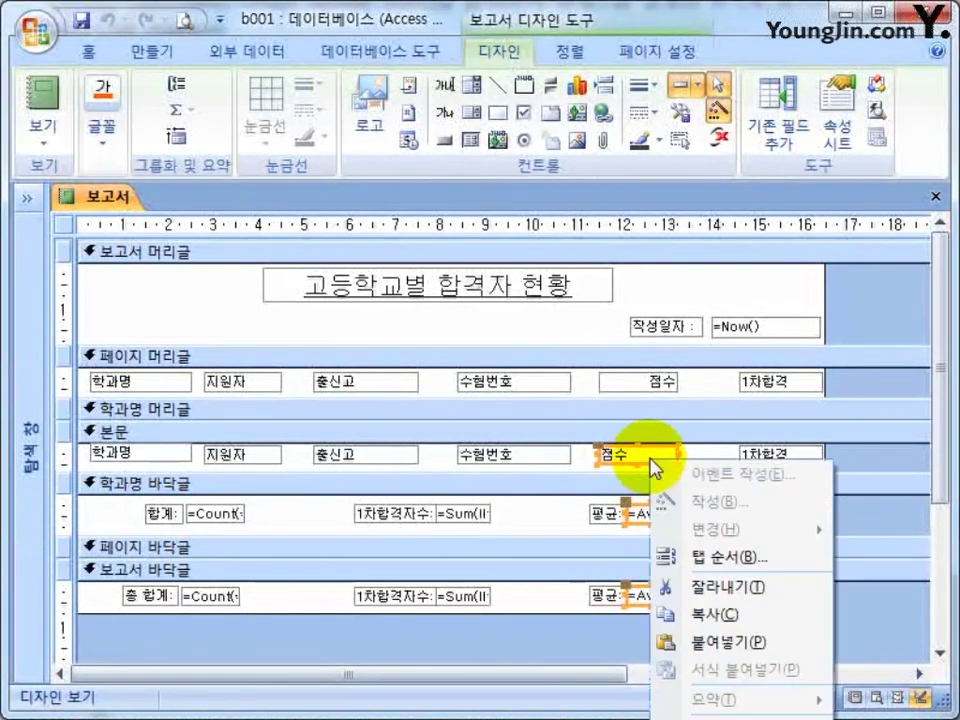
pyautogui.click(740, 715)
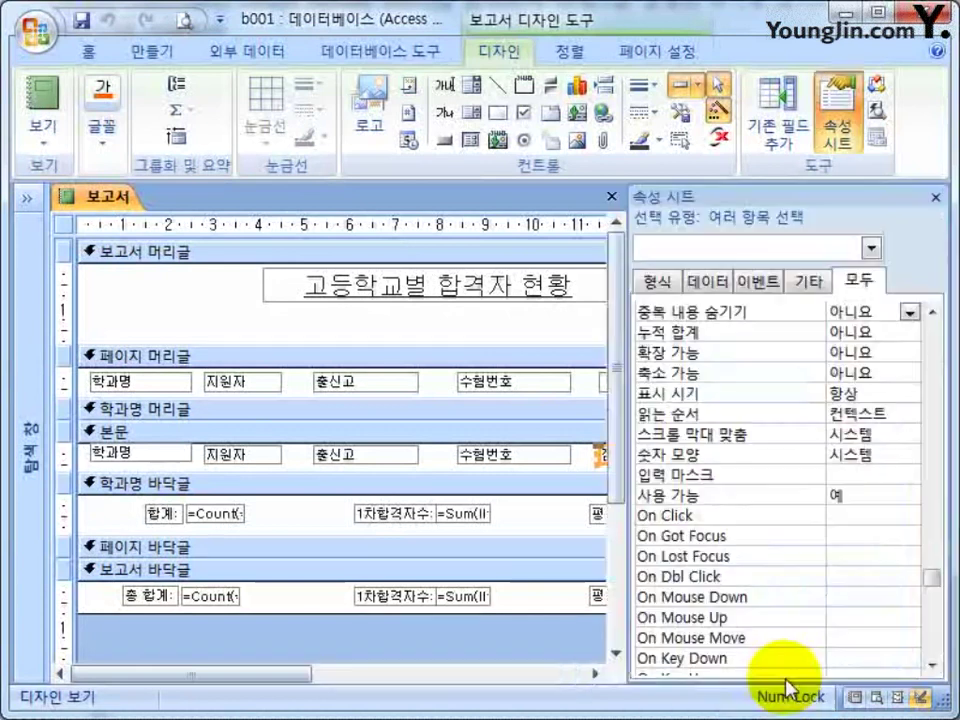
# Format the 점수 and 평균 boxes as 표준 with 0 decimal places.
pyautogui.click(655, 280)
pyautogui.click(940, 567)
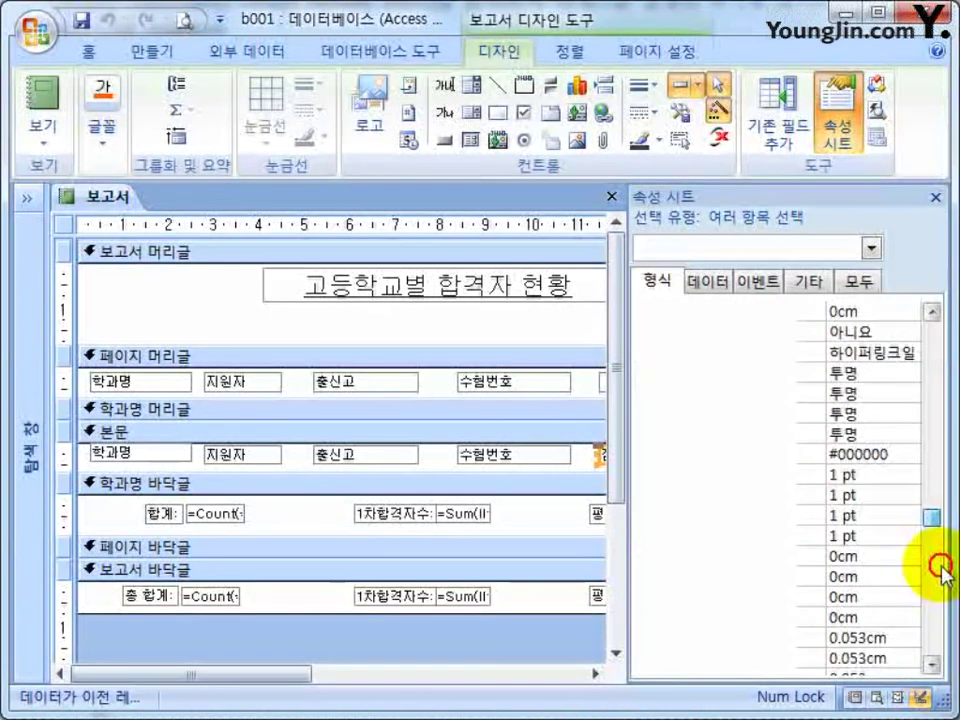
pyautogui.moveTo(931, 516); pyautogui.dragTo(934, 317)
pyautogui.click(887, 309)
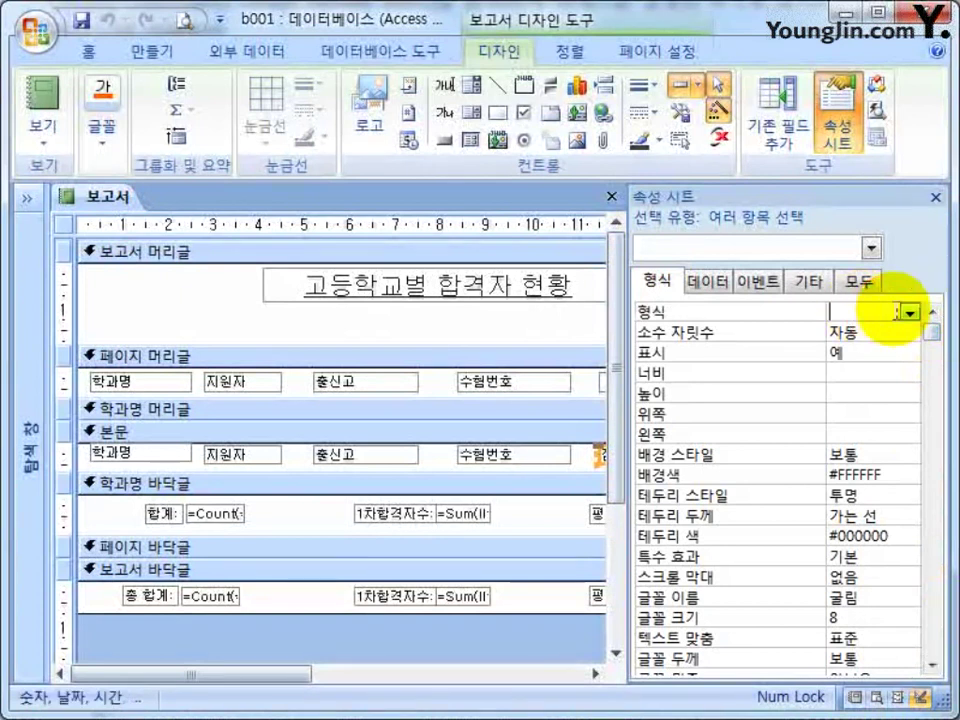
pyautogui.click(908, 312)
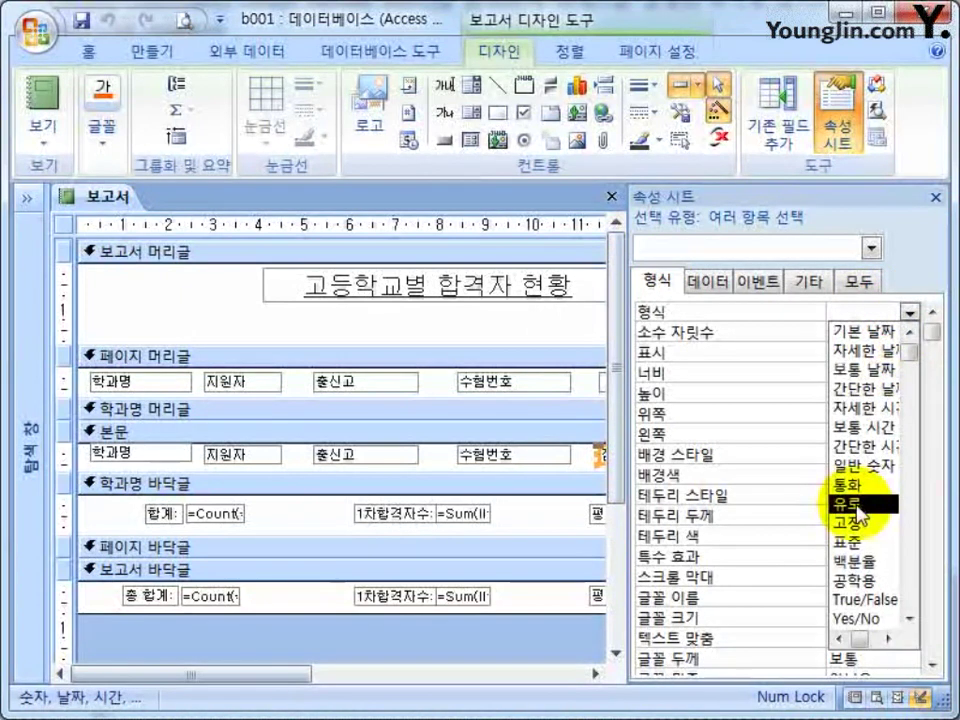
pyautogui.click(857, 545)
pyautogui.doubleClick(872, 330)
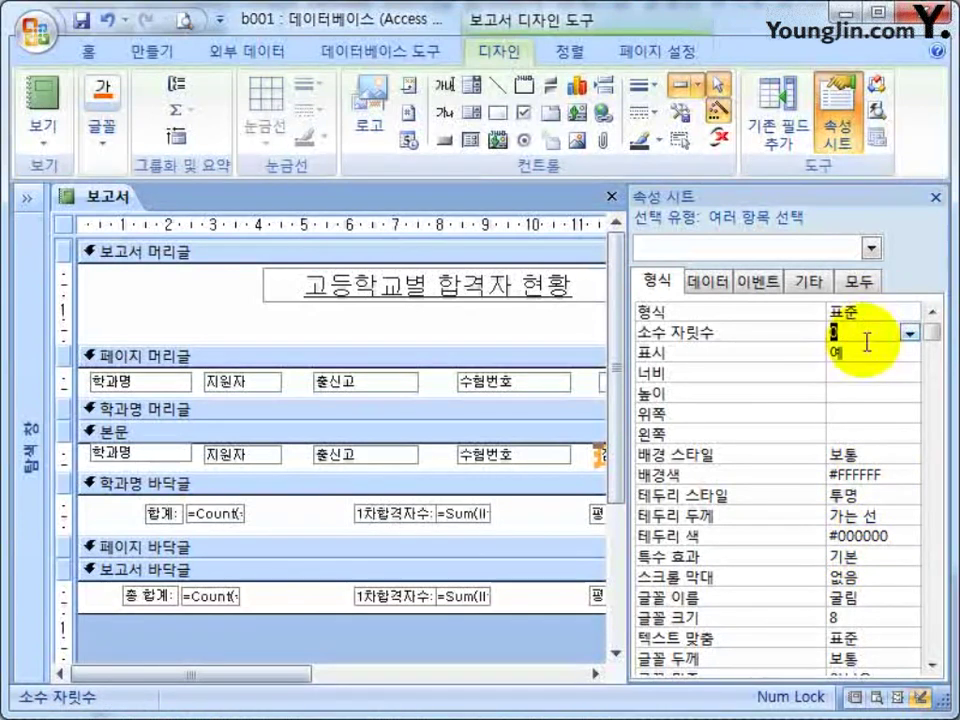
pyautogui.click(936, 198)
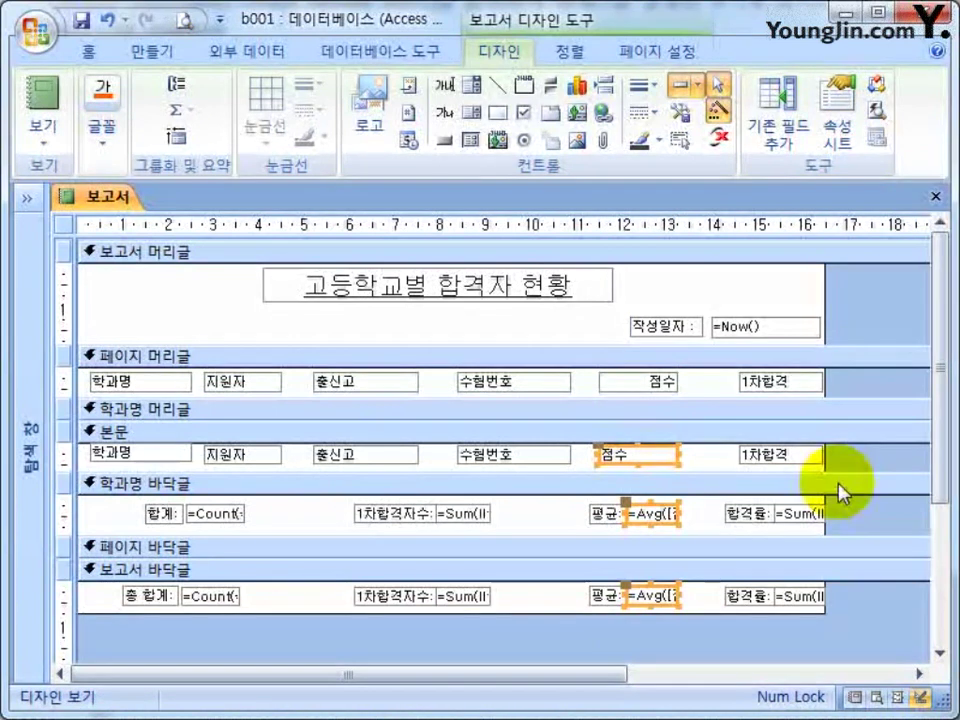
# Format both 합격률 boxes as 백분율 with 0 decimal places.
pyautogui.moveTo(857, 506); pyautogui.dragTo(808, 608)
pyautogui.doubleClick(810, 514)
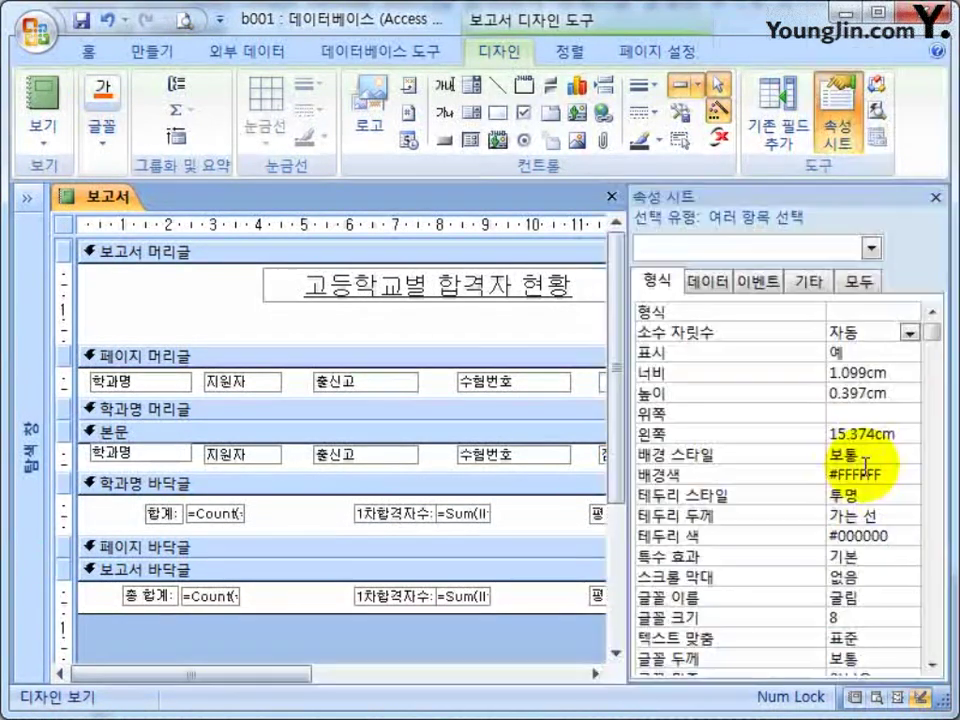
pyautogui.click(907, 316)
pyautogui.click(909, 318)
pyautogui.click(855, 561)
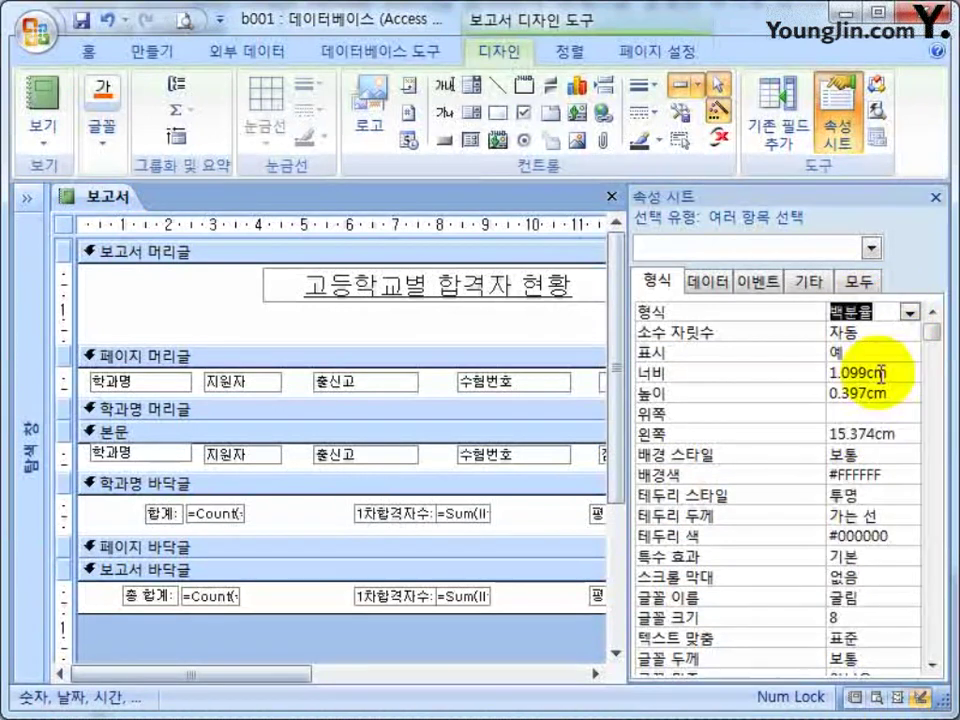
pyautogui.doubleClick(873, 331)
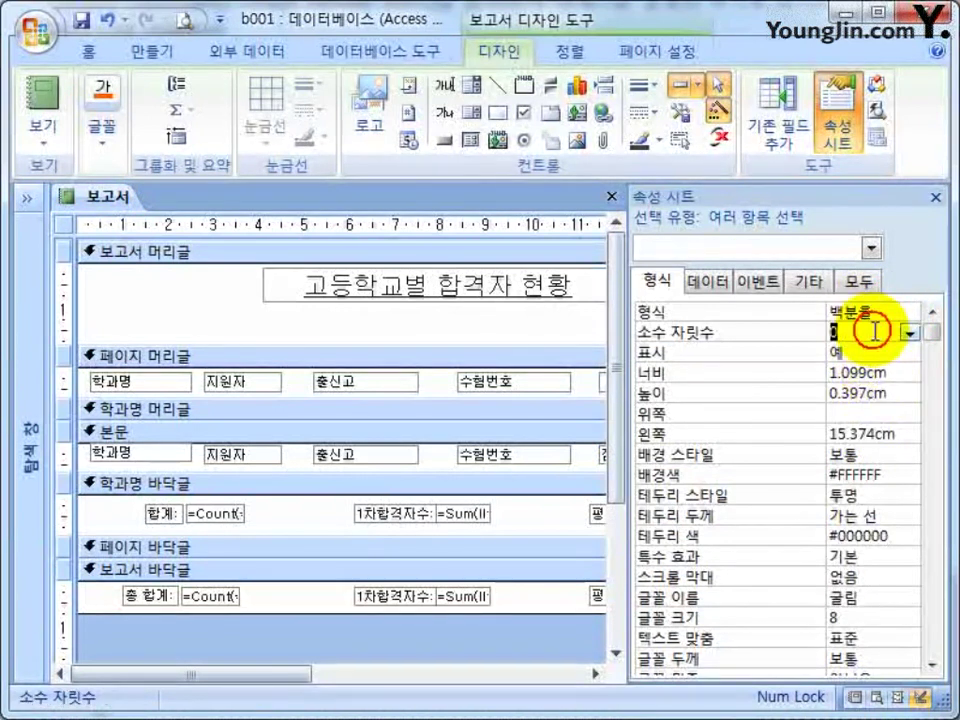
pyautogui.click(936, 197)
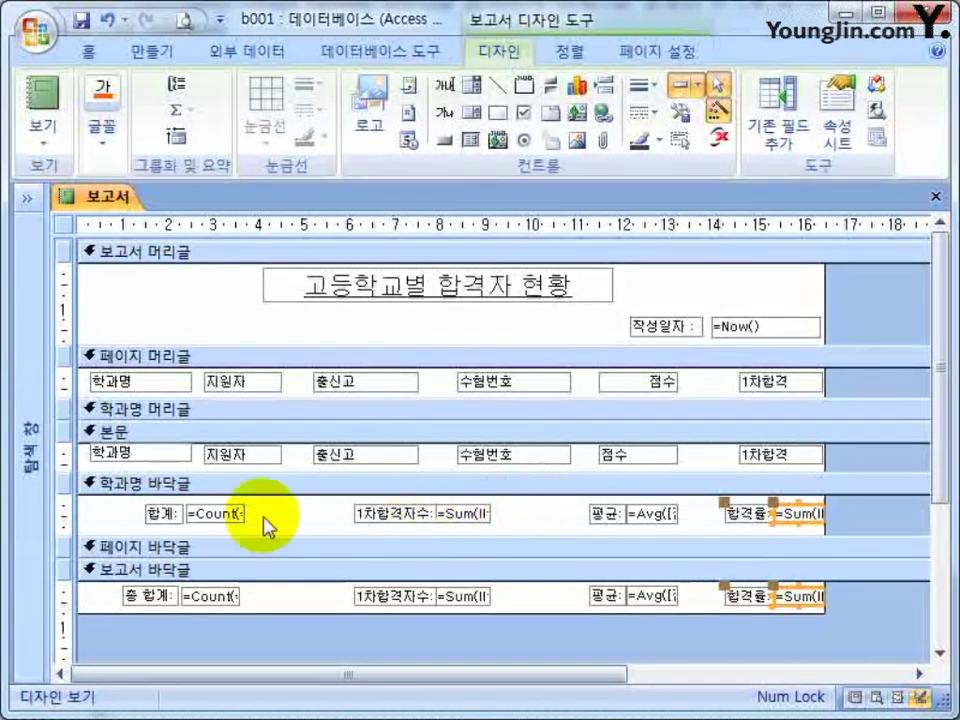
pyautogui.click(706, 522)
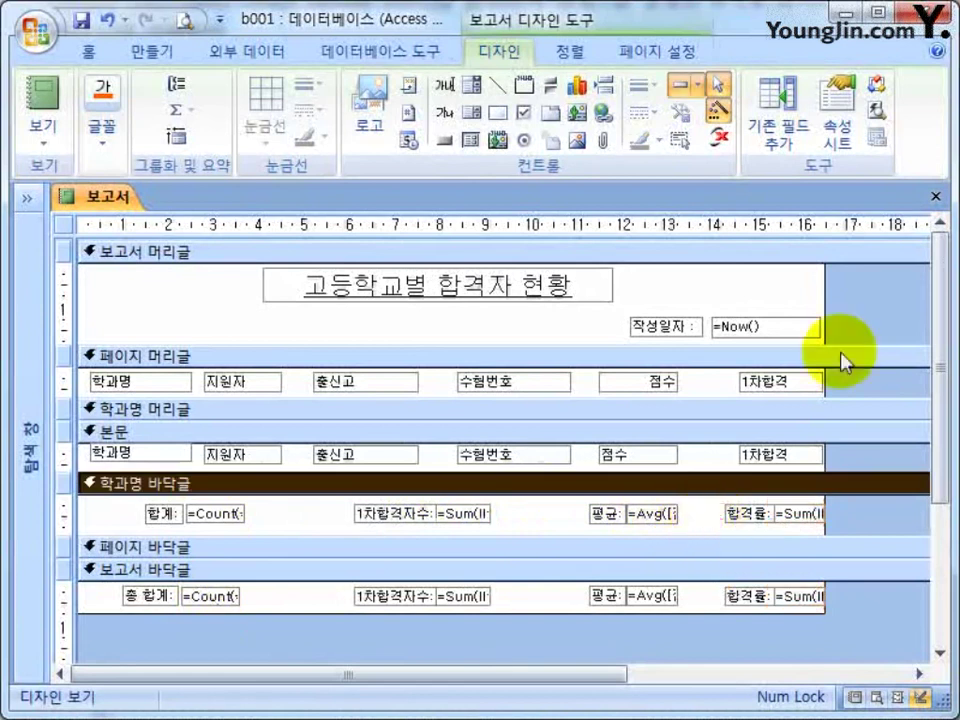
pyautogui.click(937, 195)
pyautogui.click(340, 453)
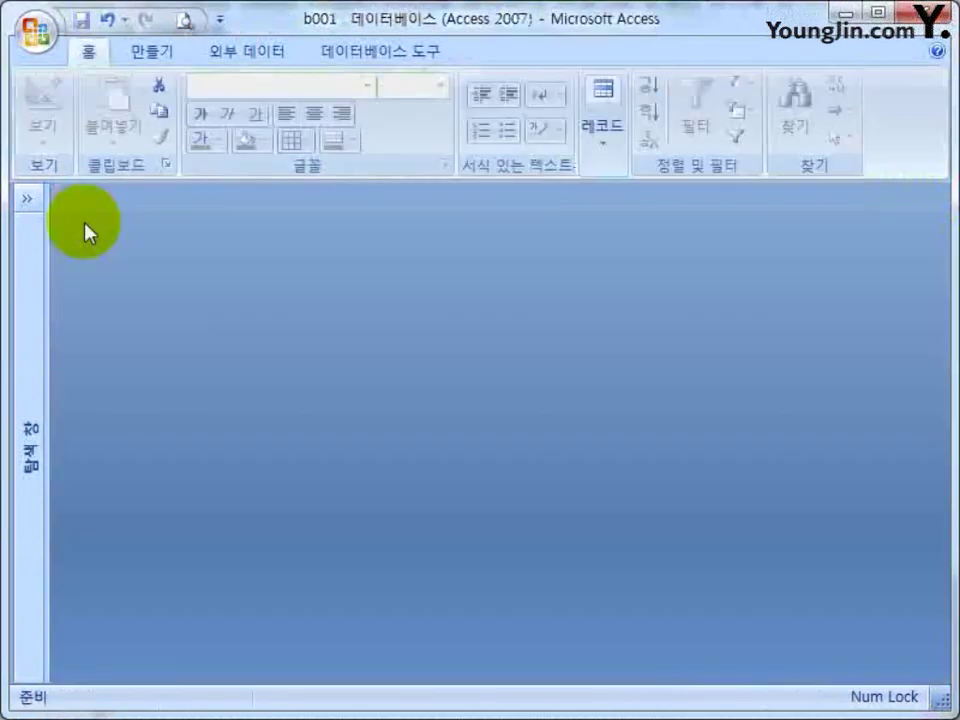
pyautogui.click(28, 197)
pyautogui.doubleClick(77, 463)
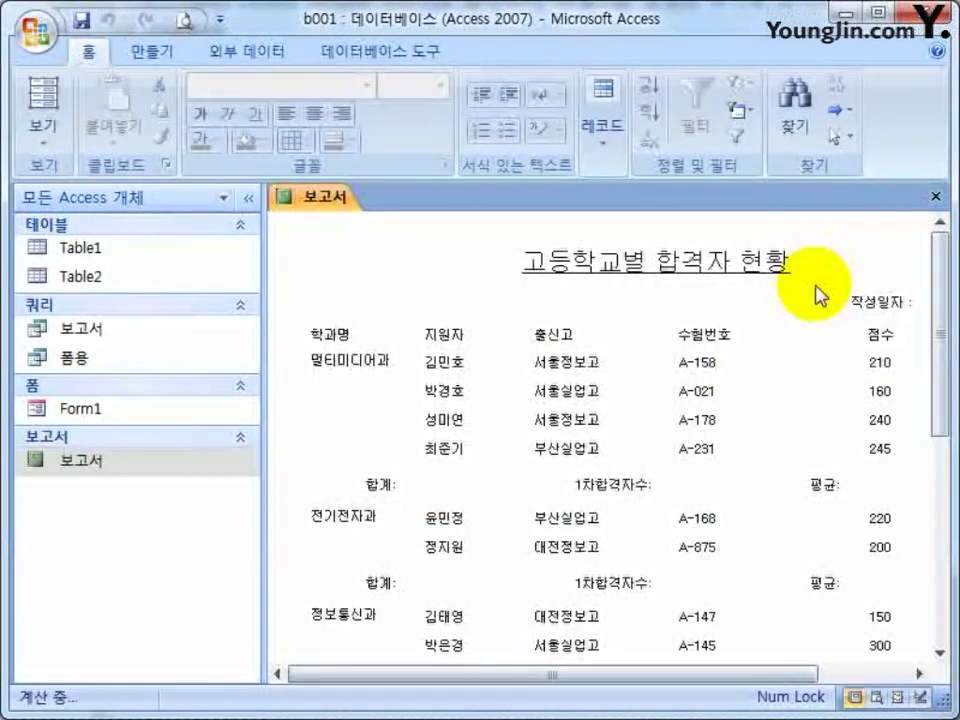
pyautogui.scroll(-2, 876, 548)
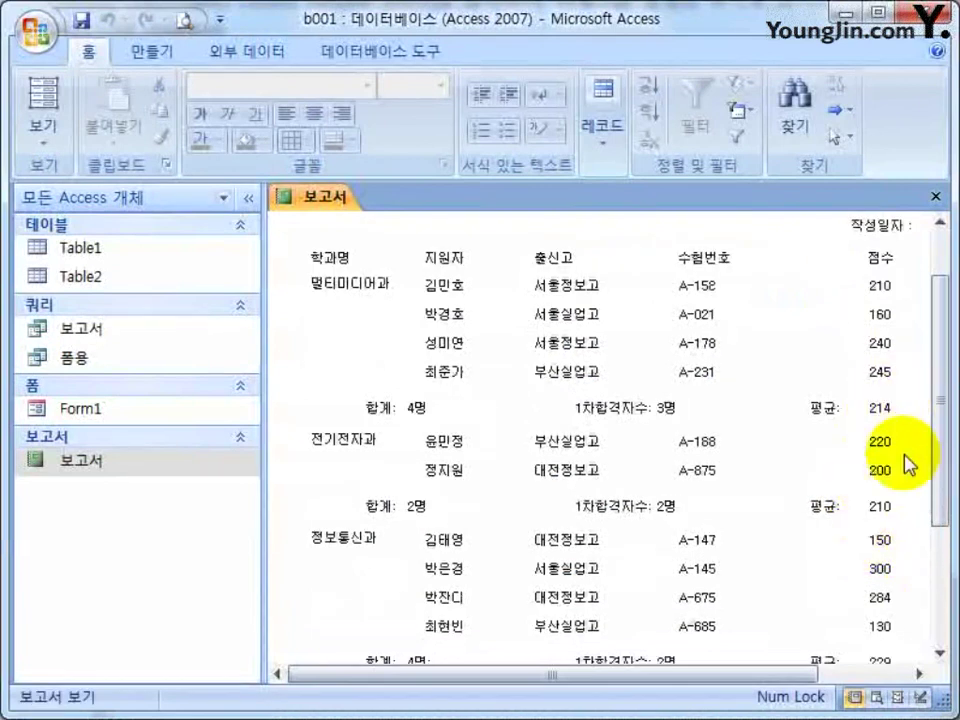
pyautogui.moveTo(733, 676); pyautogui.dragTo(823, 675)
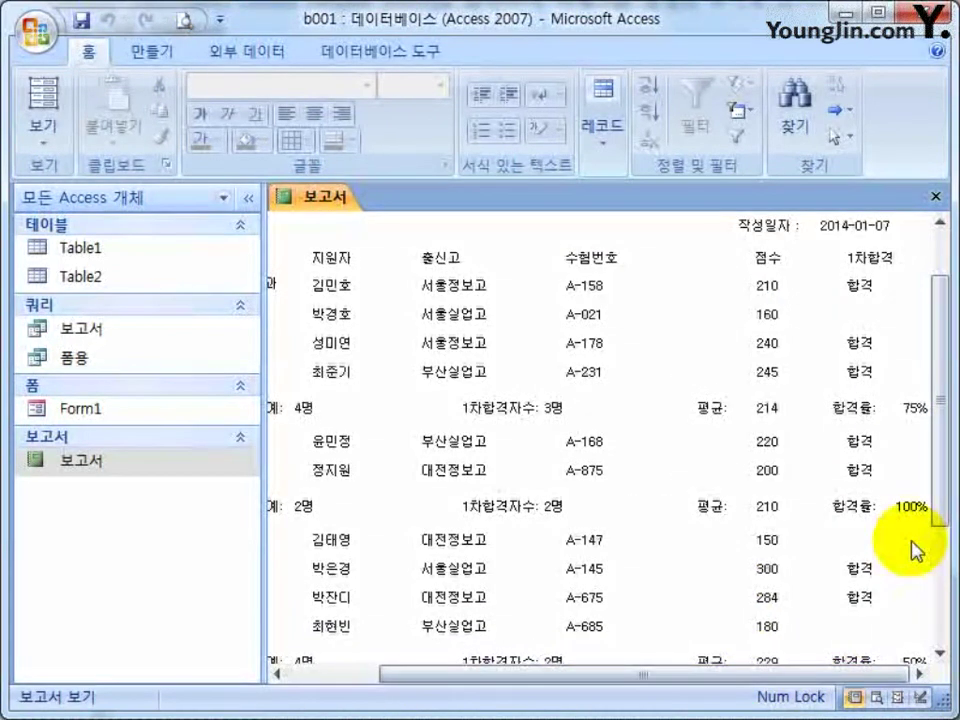
pyautogui.scroll(-4, 900, 565)
pyautogui.scroll(5, 900, 572)
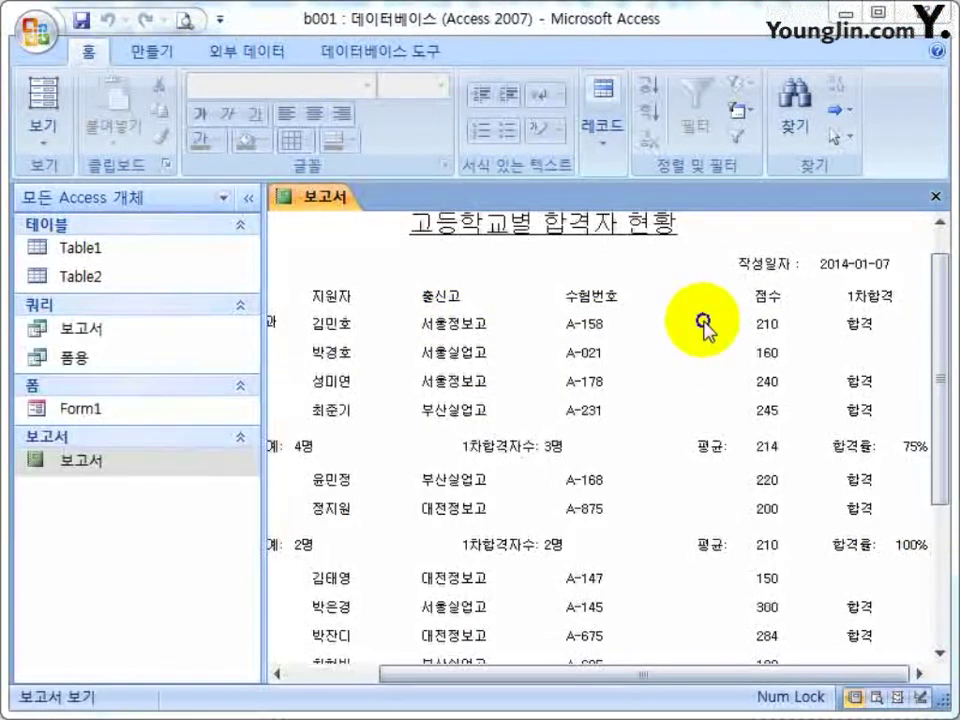
pyautogui.rightClick(711, 326)
# In Design view, shift the middle column controls slightly to the right.
pyautogui.click(750, 390)
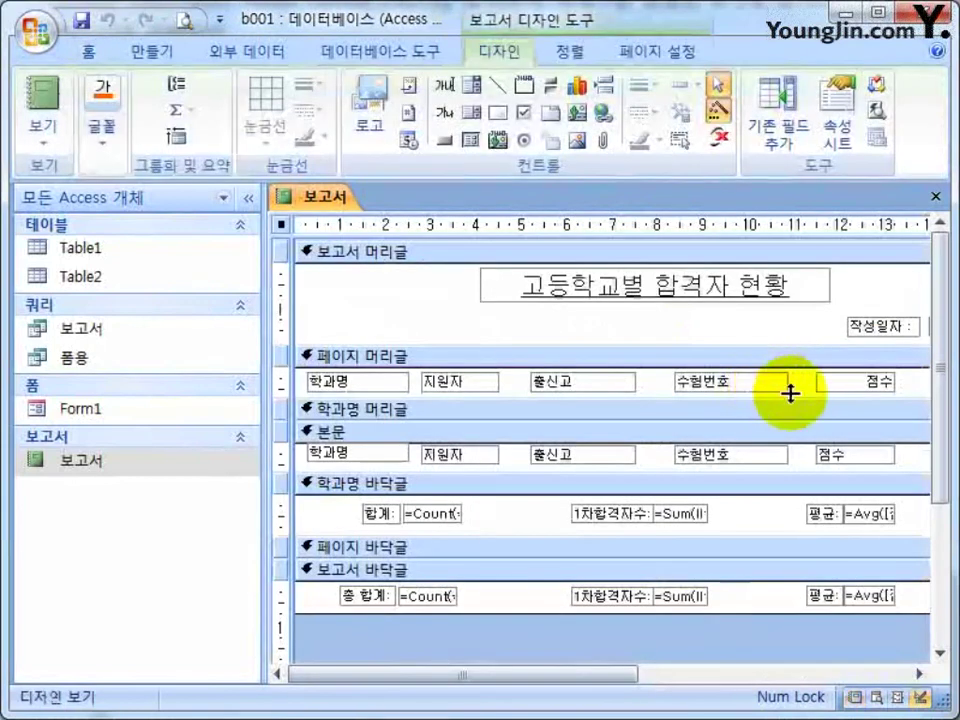
pyautogui.moveTo(752, 332); pyautogui.dragTo(561, 621)
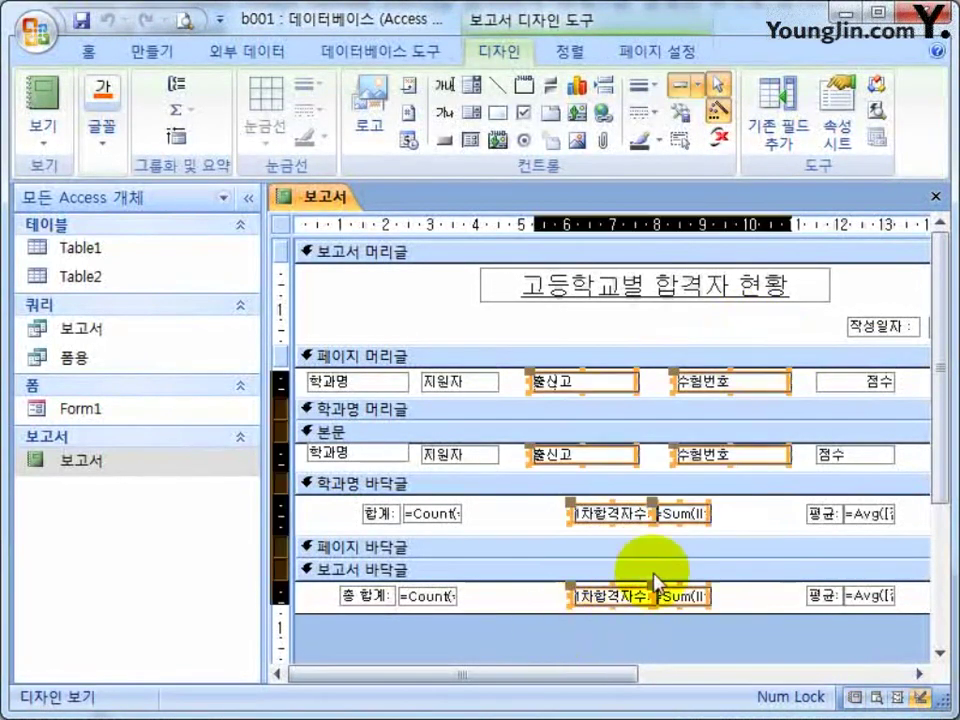
pyautogui.moveTo(621, 606); pyautogui.dragTo(681, 536)
pyautogui.click(466, 336)
# Narrow the two 수험번호 controls and hide the navigation pane.
pyautogui.moveTo(466, 336); pyautogui.dragTo(439, 461)
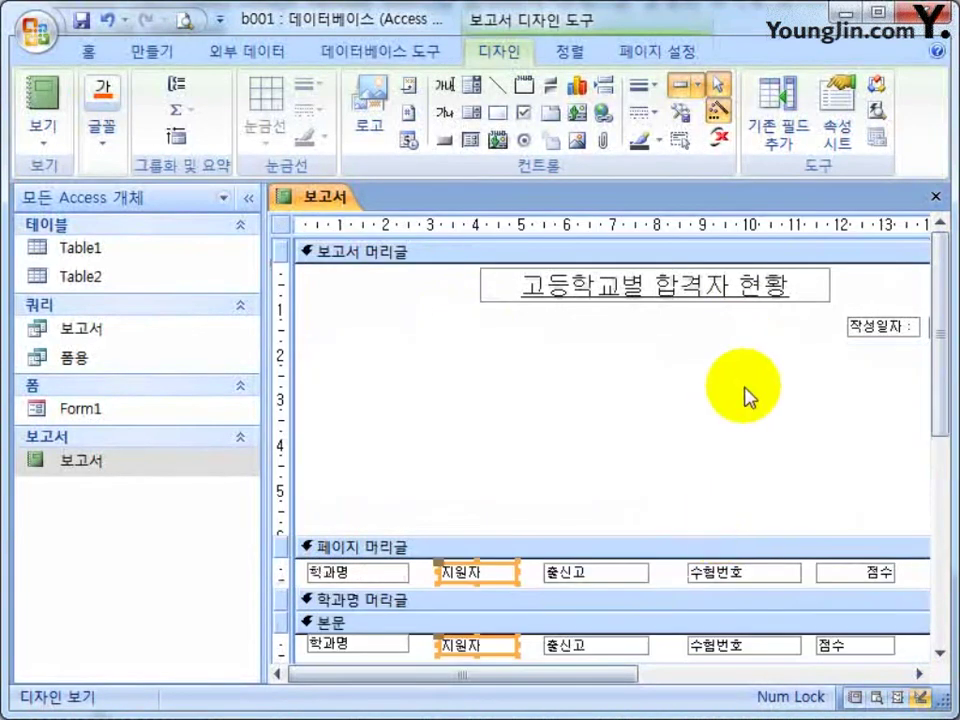
pyautogui.moveTo(754, 336); pyautogui.dragTo(739, 497)
pyautogui.moveTo(806, 381)
pyautogui.mouseDown()
pyautogui.moveTo(789, 379)
pyautogui.moveTo(821, 388)
pyautogui.moveTo(790, 379)
pyautogui.mouseUp()
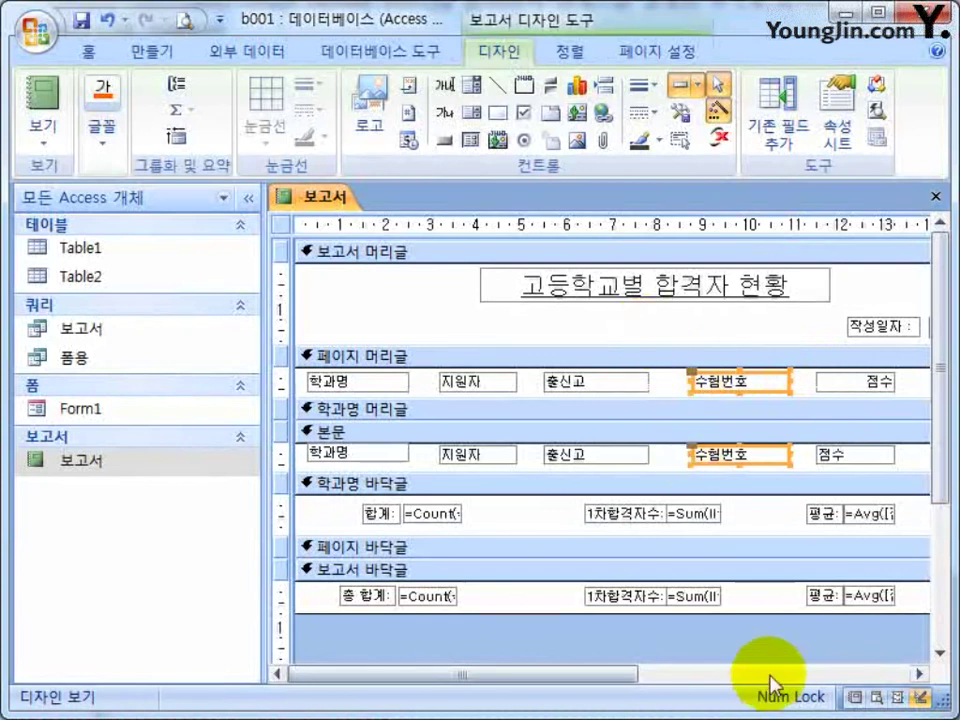
pyautogui.click(742, 641)
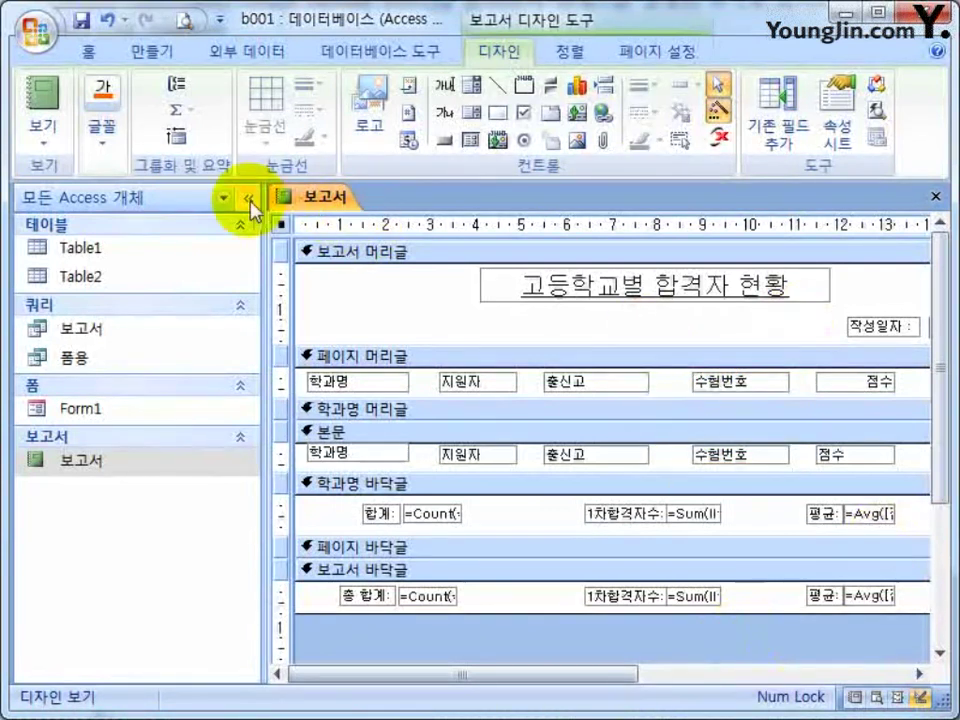
pyautogui.click(248, 197)
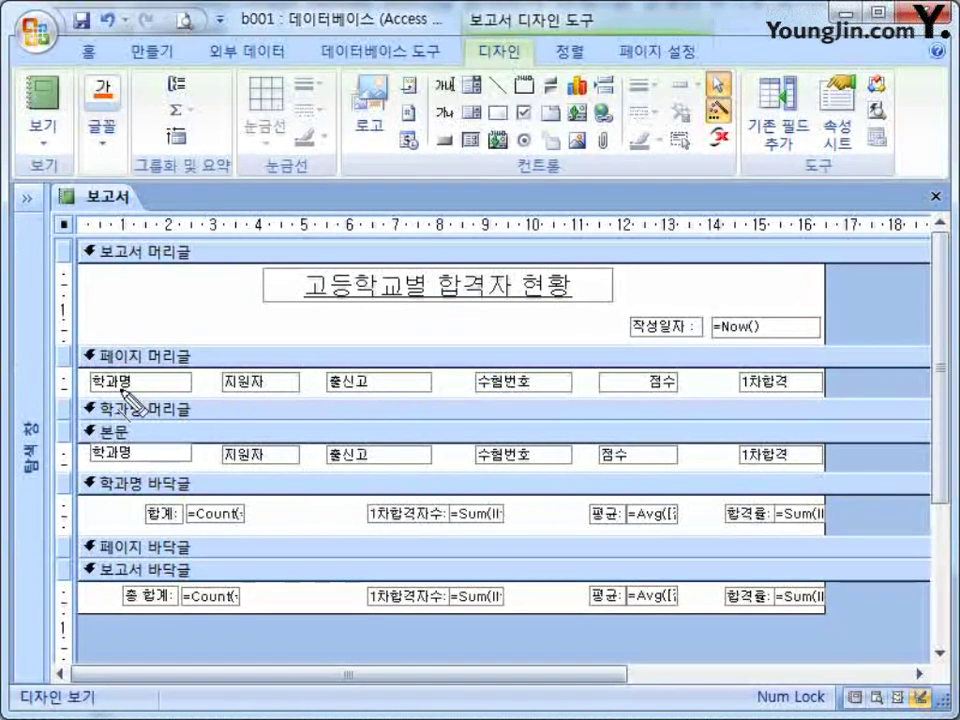
# Enlarge the 페이지 머리글 section to leave blank space below the column heading labels.
pyautogui.moveTo(84, 367); pyautogui.dragTo(820, 367)
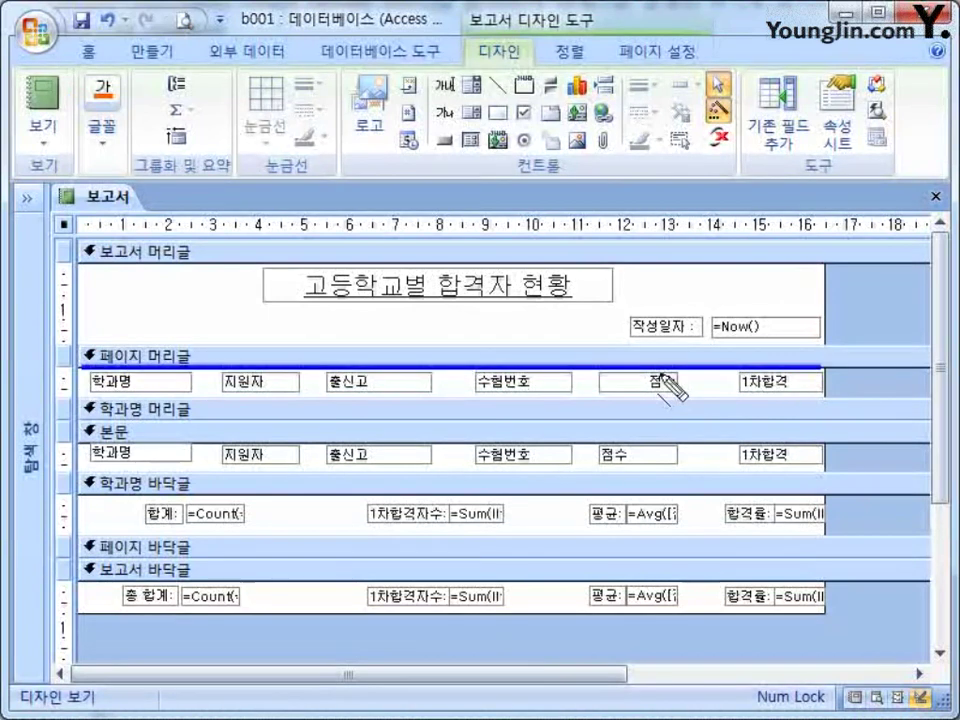
pyautogui.moveTo(84, 394); pyautogui.dragTo(822, 394)
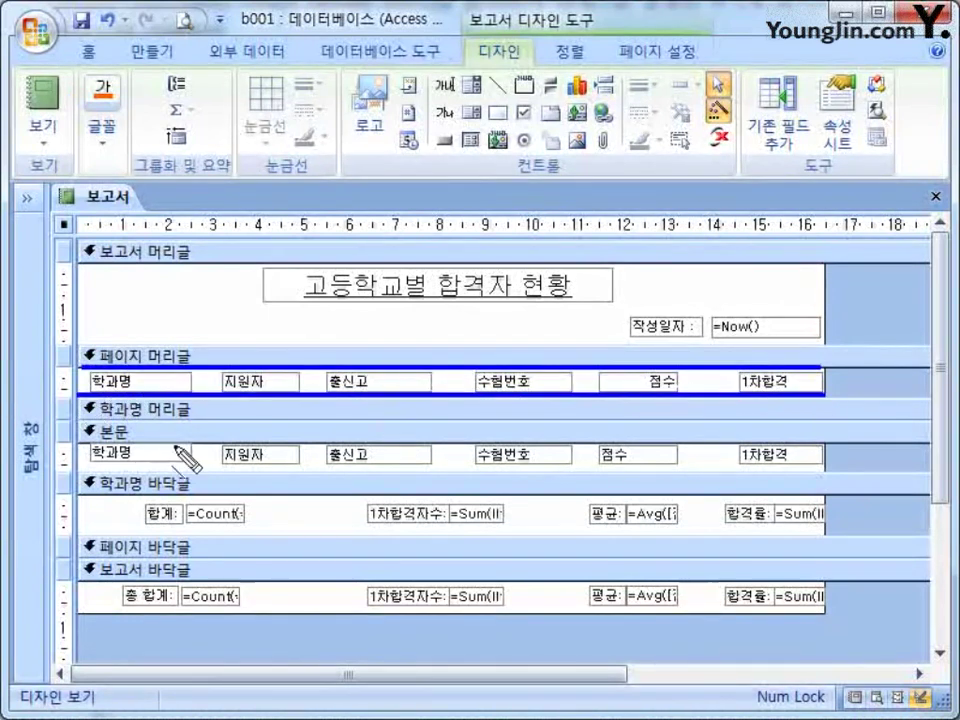
pyautogui.moveTo(84, 496); pyautogui.dragTo(826, 497)
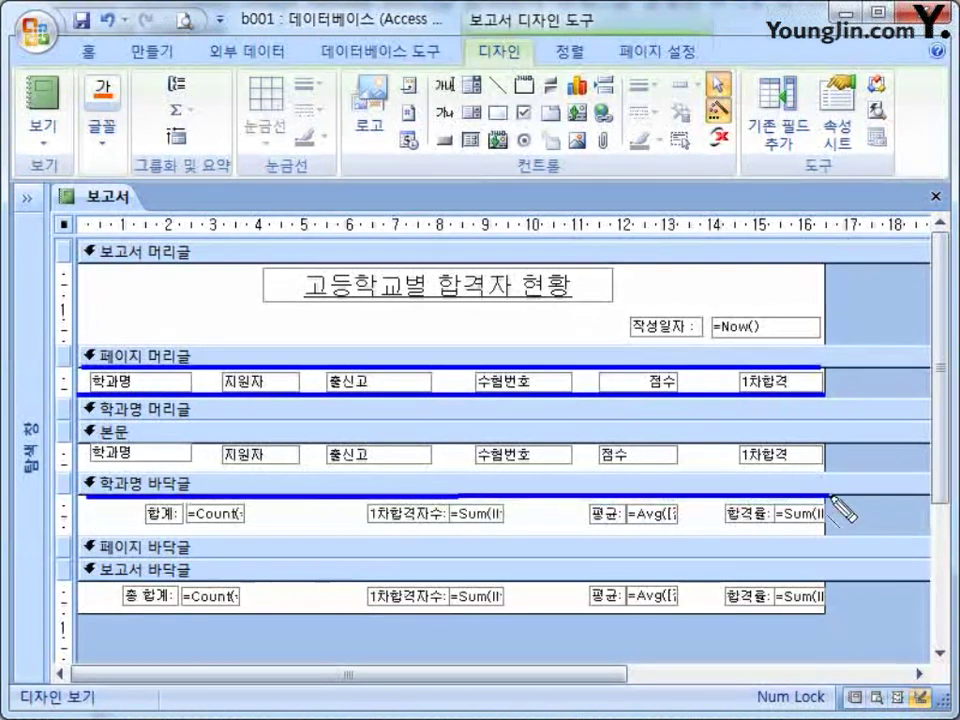
pyautogui.moveTo(86, 525); pyautogui.dragTo(826, 526)
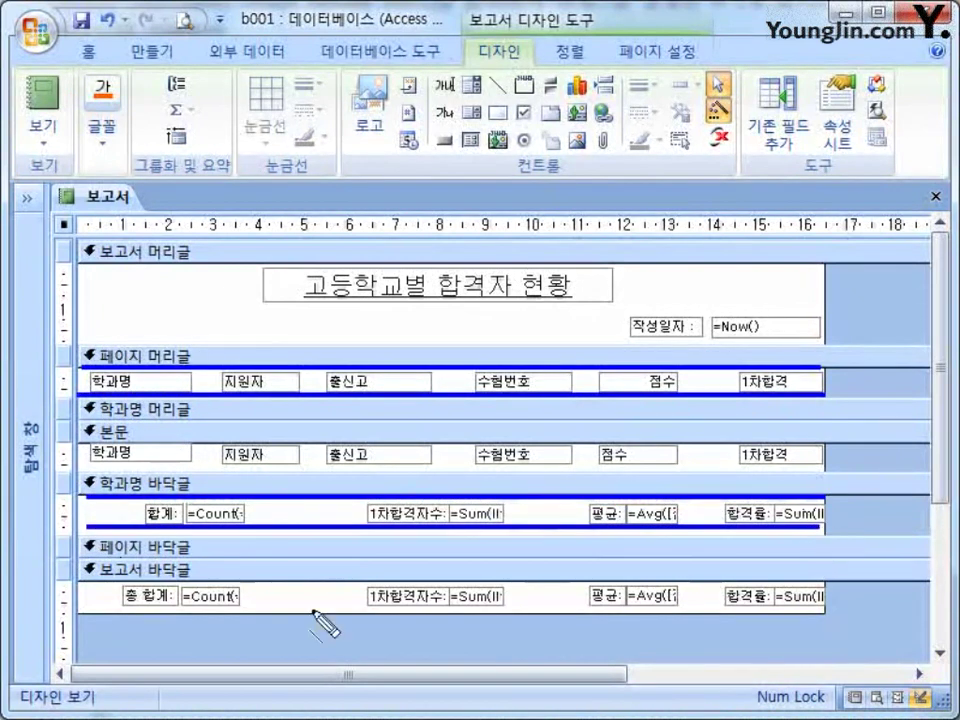
pyautogui.moveTo(84, 607)
pyautogui.mouseDown()
pyautogui.moveTo(605, 609)
pyautogui.moveTo(826, 624)
pyautogui.mouseUp()
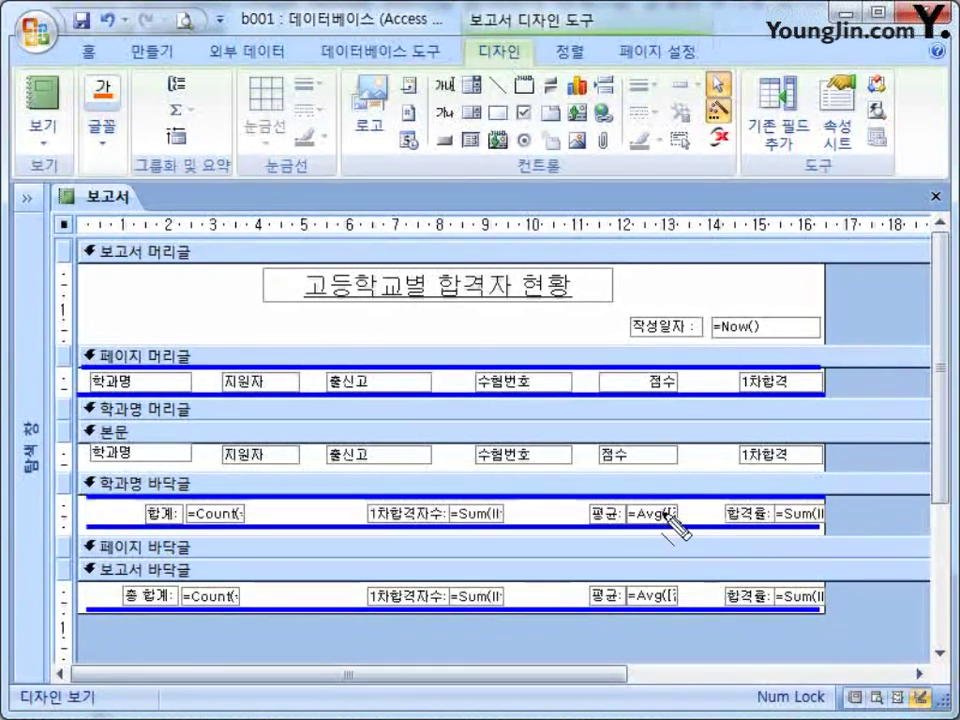
pyautogui.click(745, 372)
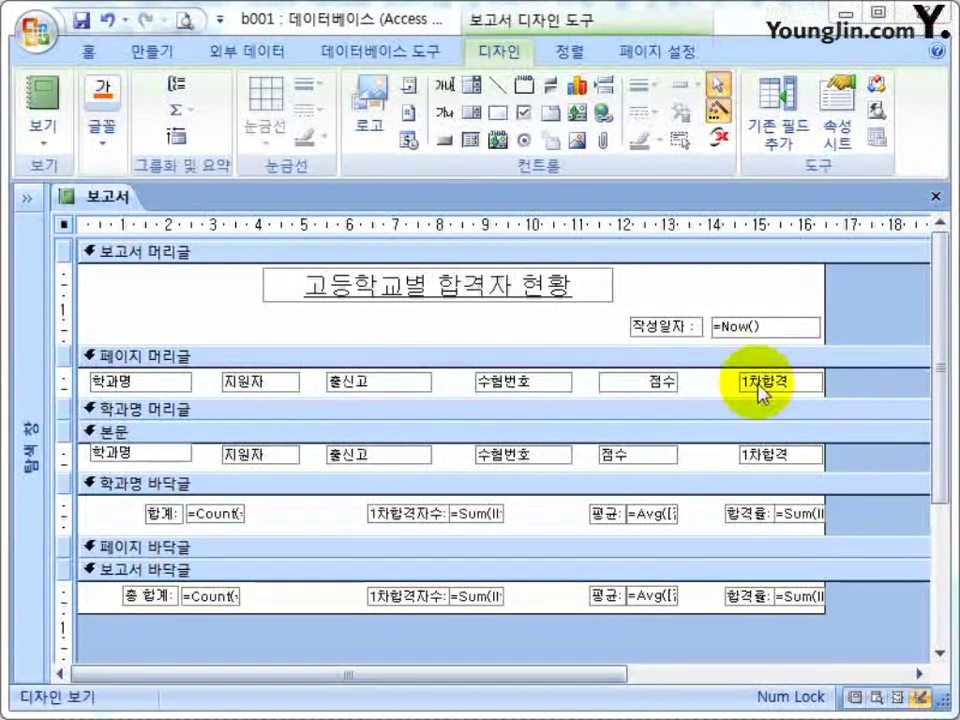
pyautogui.click(735, 394)
# Make the page header taller and draw a horizontal line across it.
pyautogui.moveTo(729, 427); pyautogui.dragTo(729, 461)
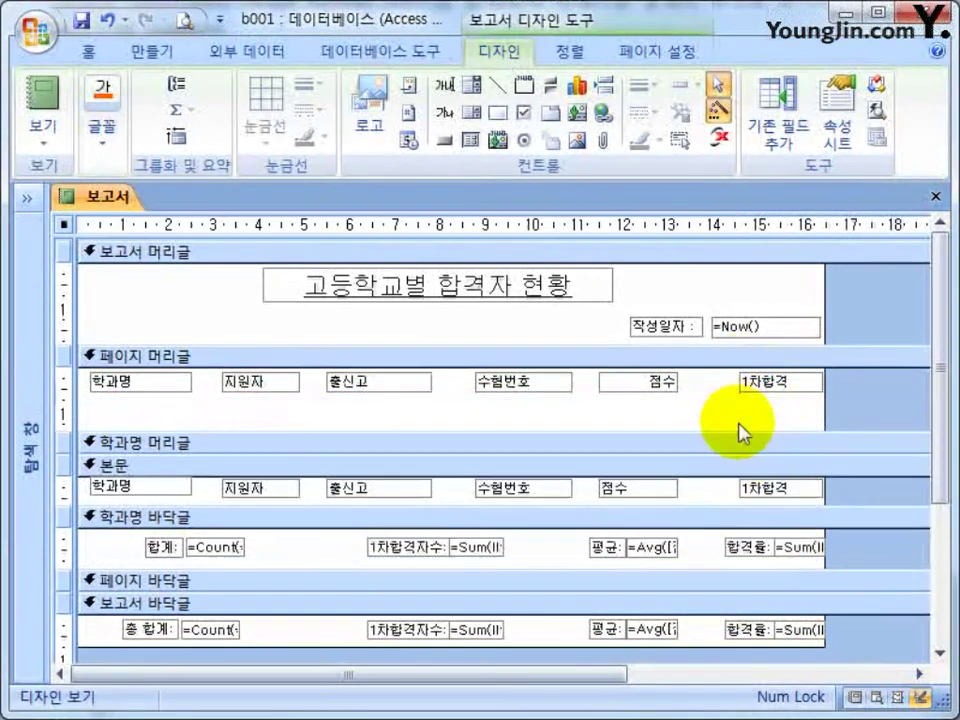
pyautogui.moveTo(851, 392); pyautogui.dragTo(171, 405)
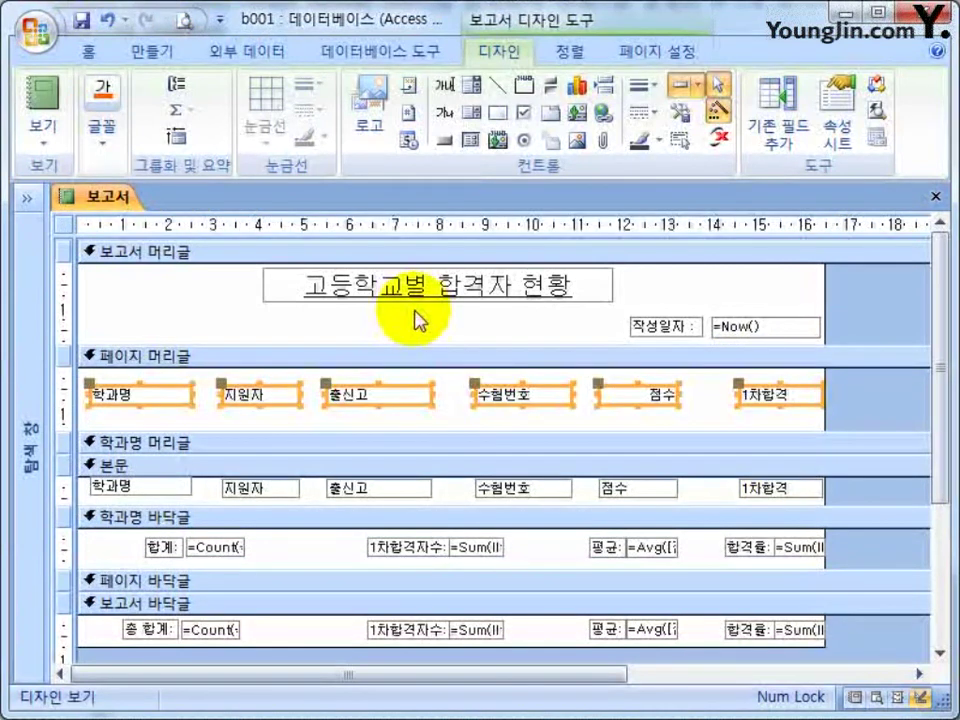
pyautogui.click(621, 315)
pyautogui.click(496, 84)
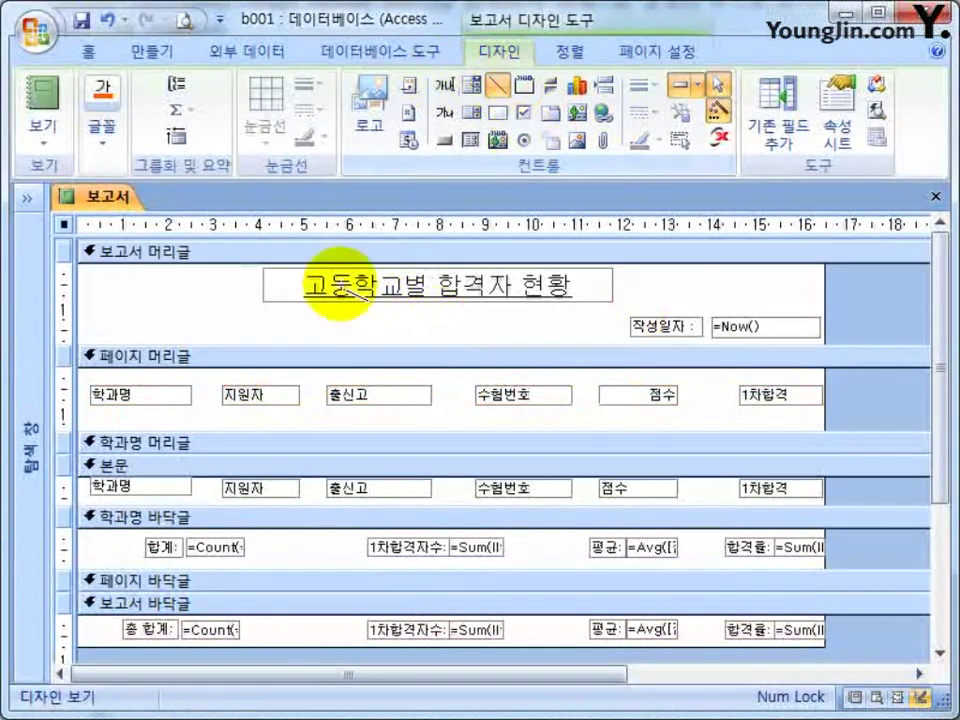
pyautogui.moveTo(75, 379); pyautogui.dragTo(813, 377)
pyautogui.click(852, 392)
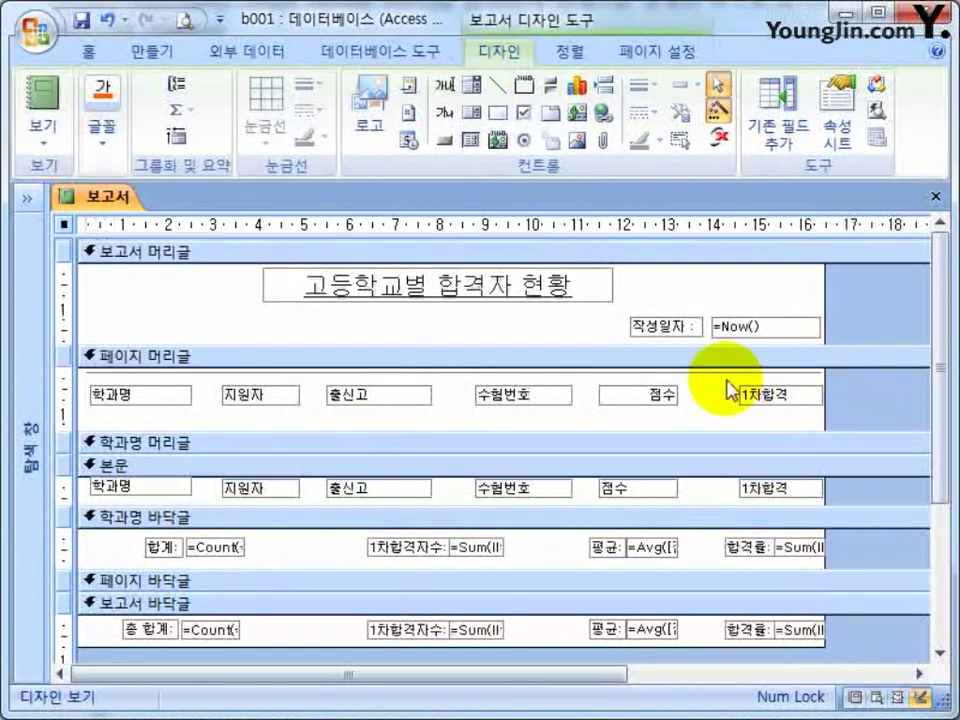
# Save the report design and reopen 보고서 in Design view.
pyautogui.click(935, 199)
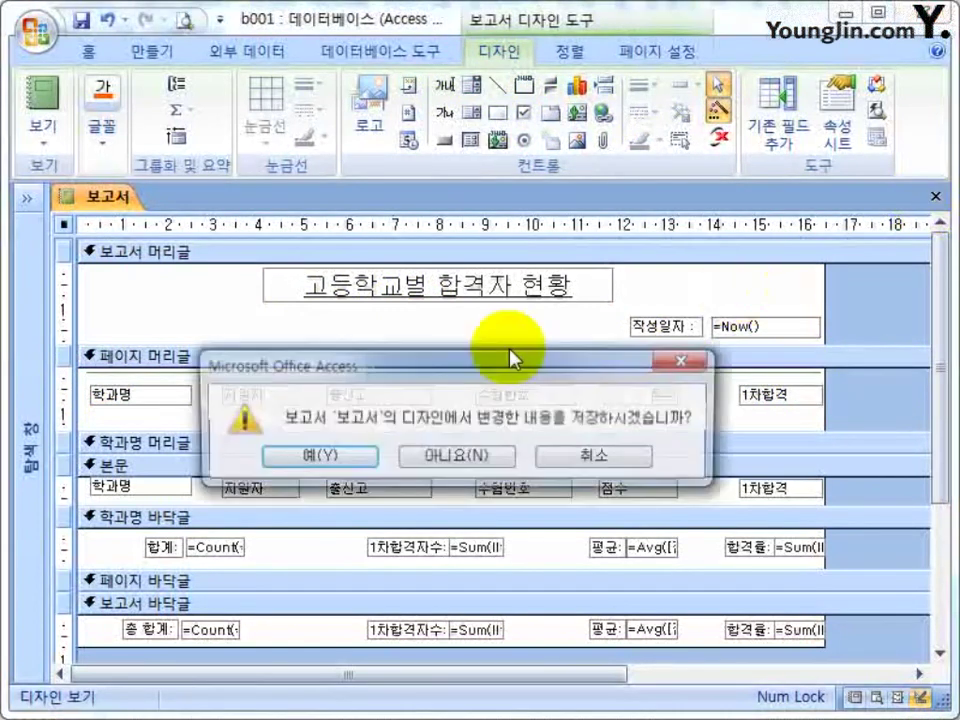
pyautogui.click(313, 457)
pyautogui.click(40, 205)
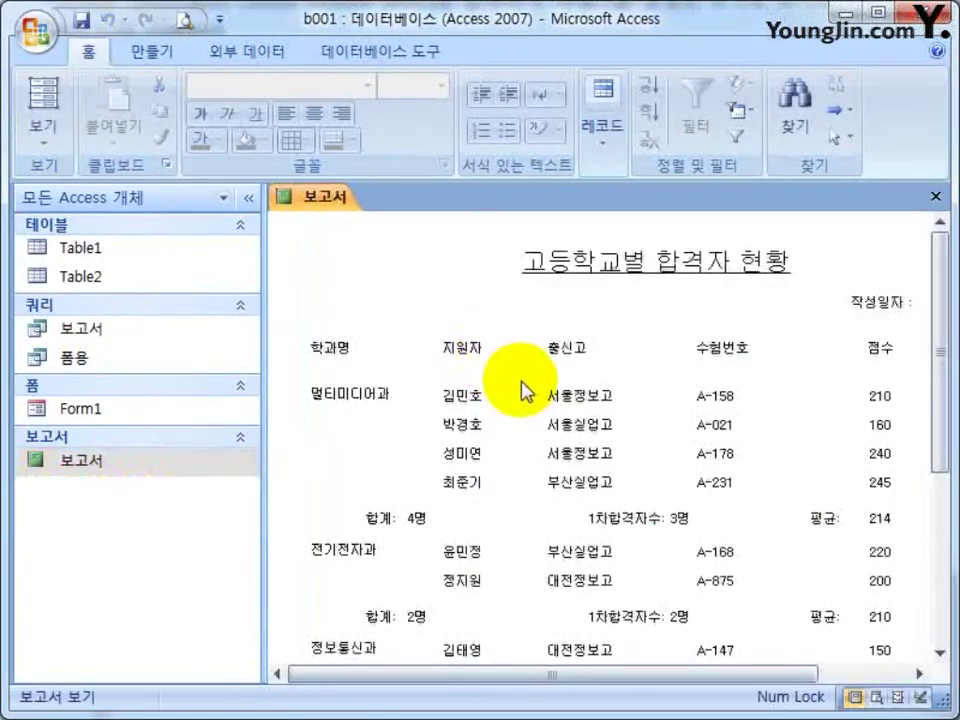
pyautogui.rightClick(430, 281)
pyautogui.click(496, 358)
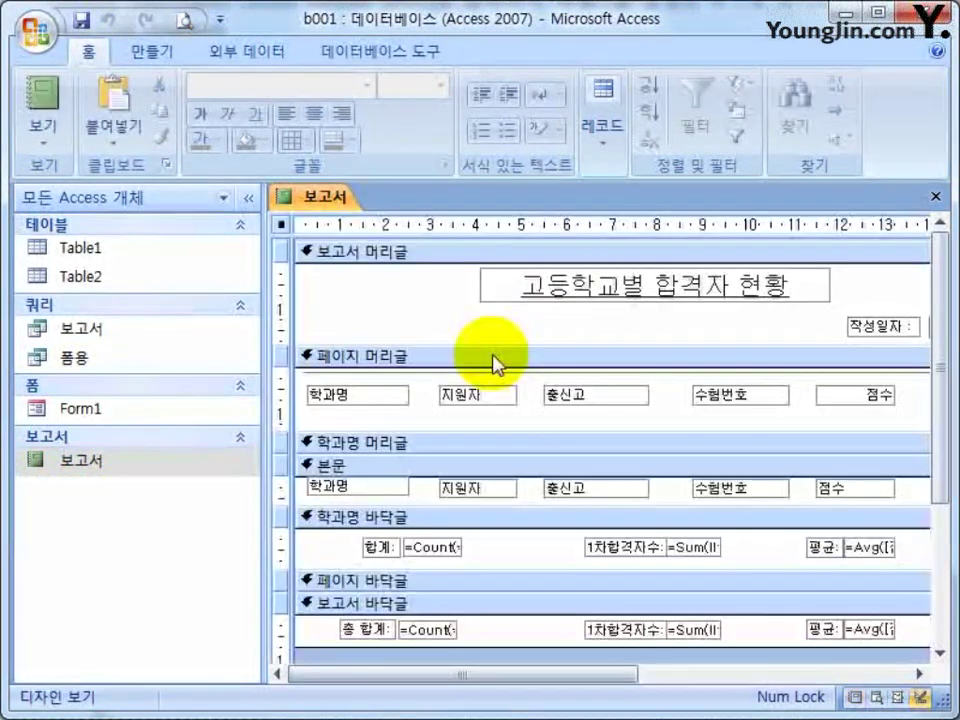
pyautogui.click(247, 203)
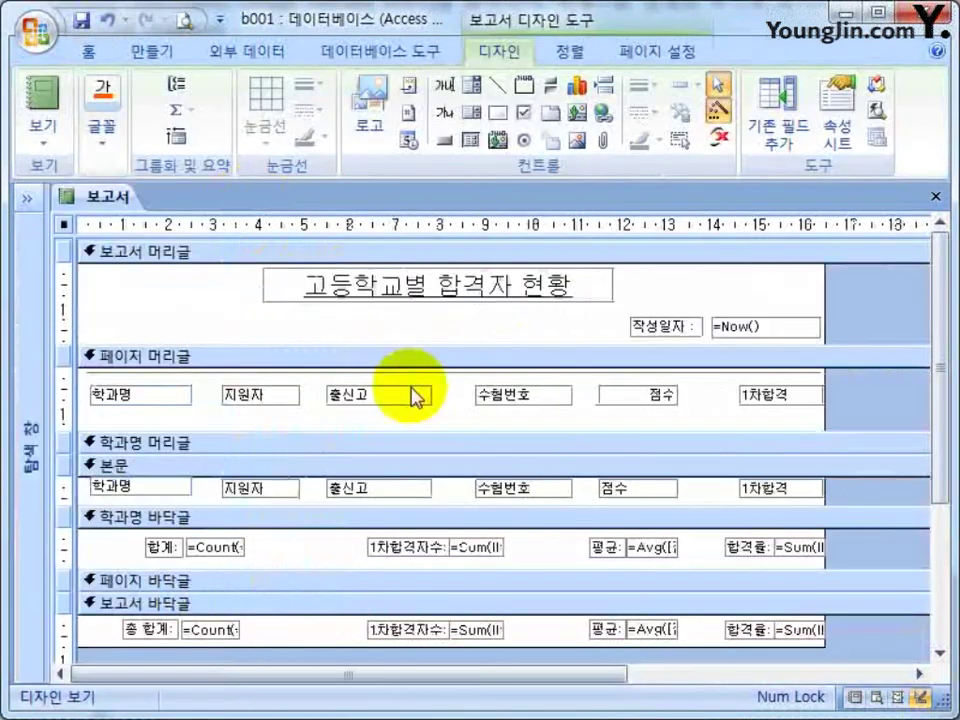
# Bring up the page-header line's border style options in its property sheet.
pyautogui.doubleClick(428, 373)
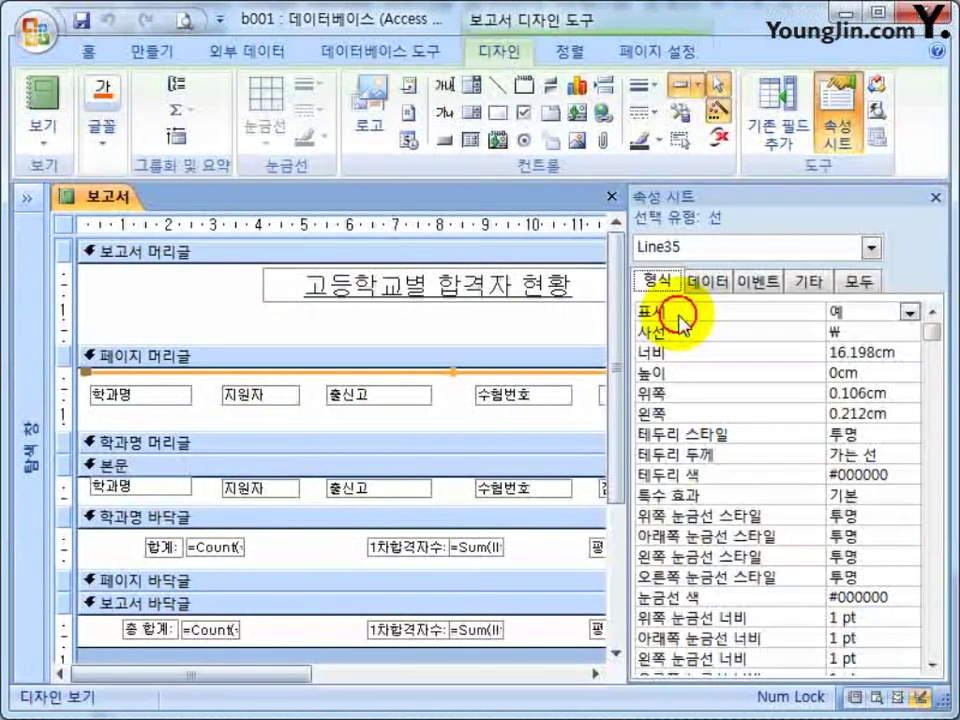
pyautogui.click(879, 439)
pyautogui.click(910, 435)
# Make the header line's border 실선 and move it just below the column labels.
pyautogui.click(885, 473)
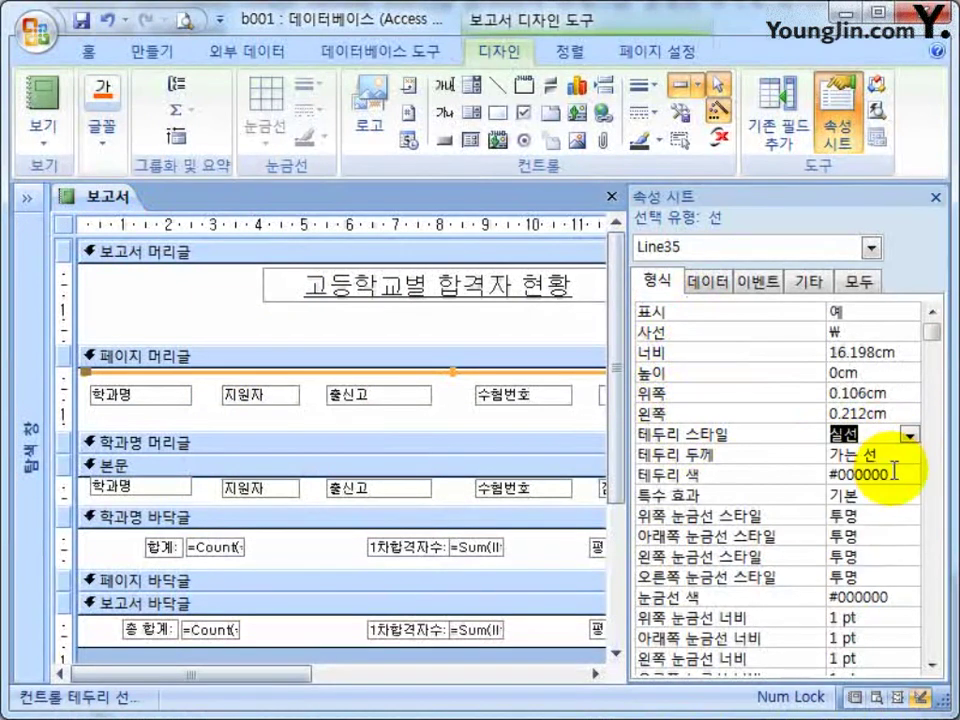
pyautogui.click(936, 198)
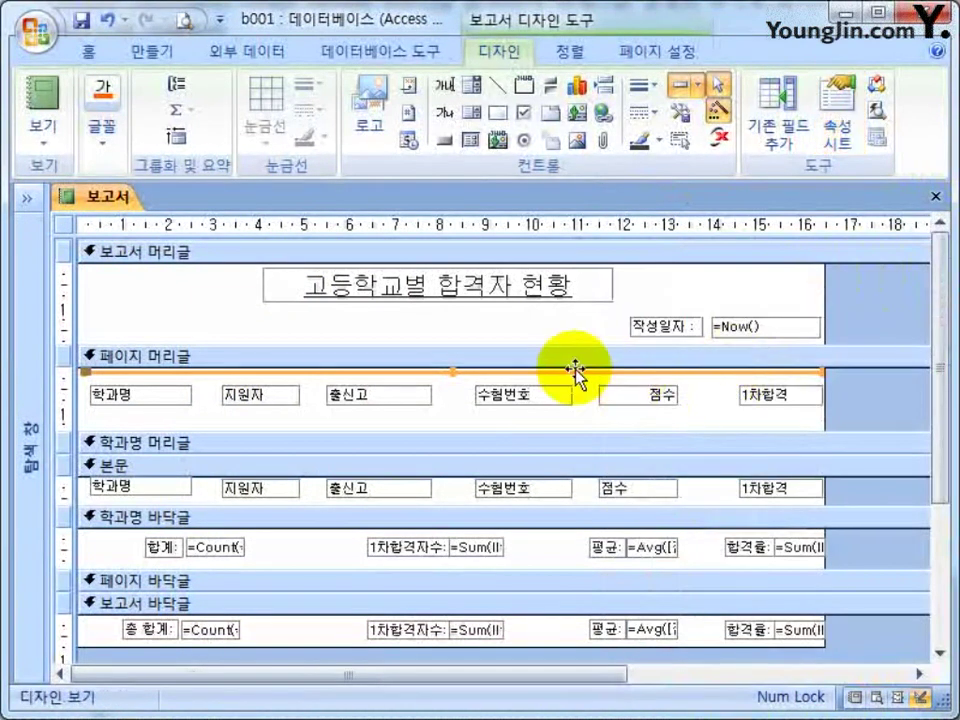
pyautogui.moveTo(573, 374); pyautogui.dragTo(573, 383)
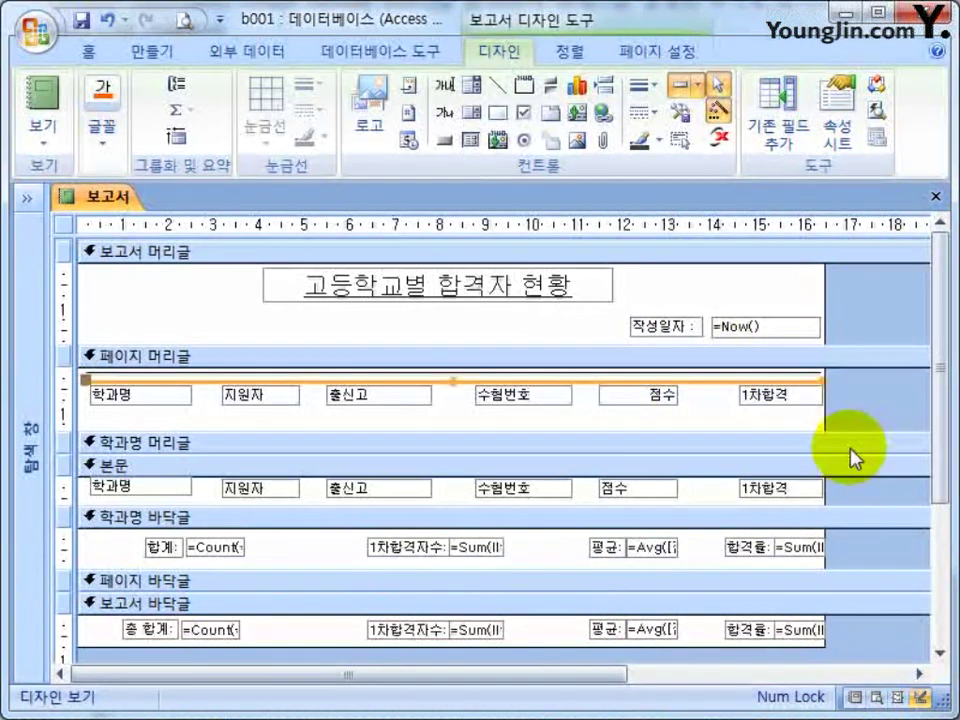
pyautogui.press('Down')
pyautogui.press('Down')
pyautogui.press('Down')
pyautogui.press('Down')
pyautogui.press('Down')
pyautogui.press('Down')
pyautogui.press('Down')
pyautogui.press('Down')
pyautogui.press('Down')
pyautogui.press('Down')
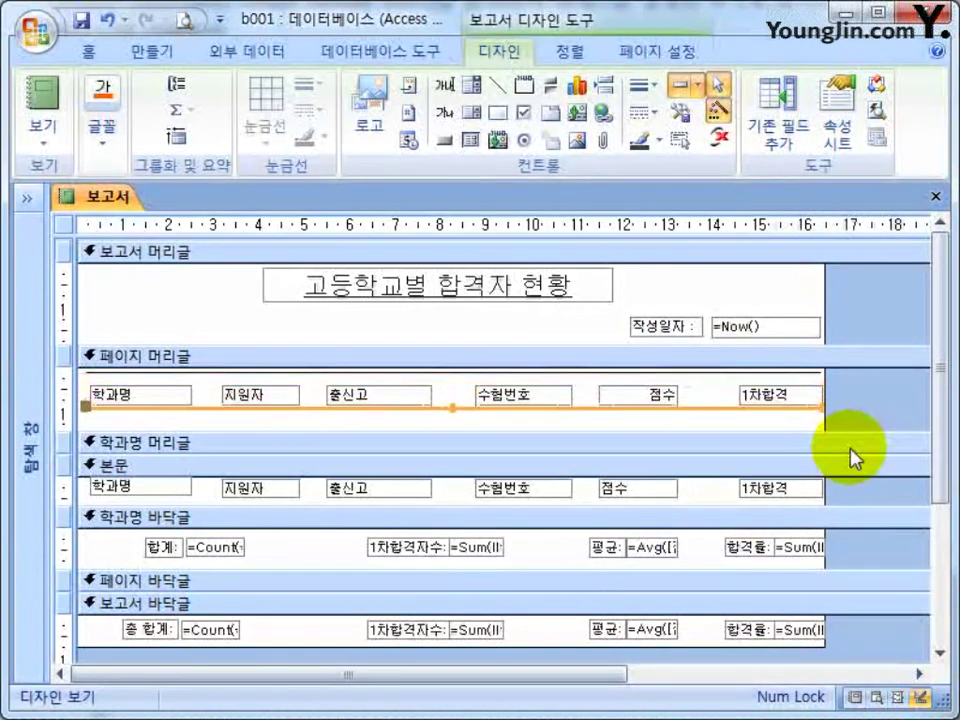
pyautogui.press('Down')
pyautogui.press('Down')
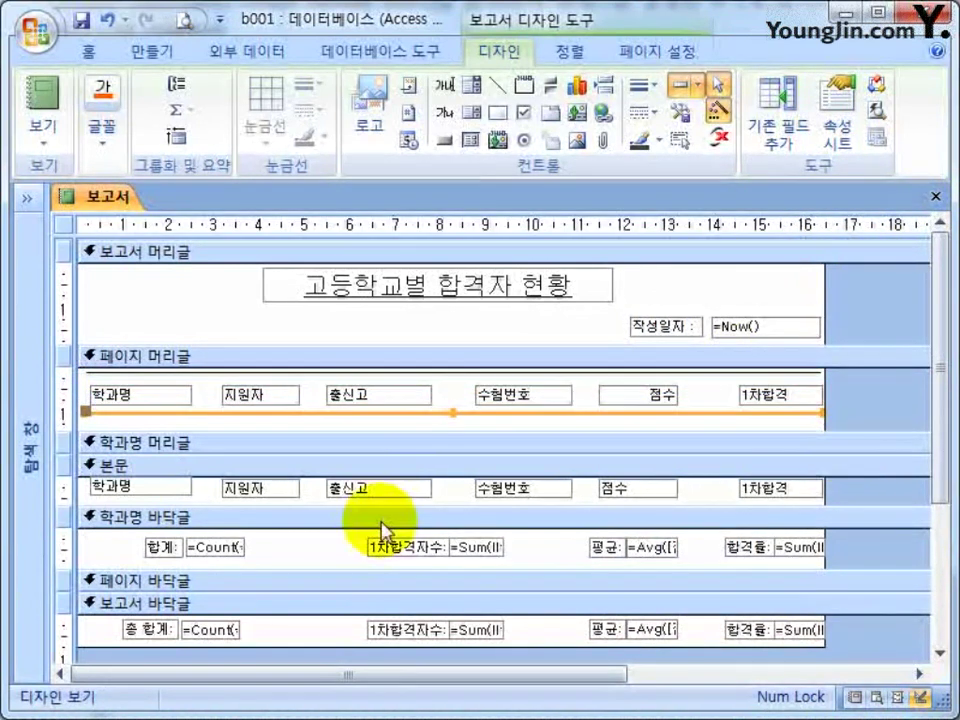
# Place divider lines at the bottom of the 학과명 footer and the report footer.
pyautogui.click(382, 520)
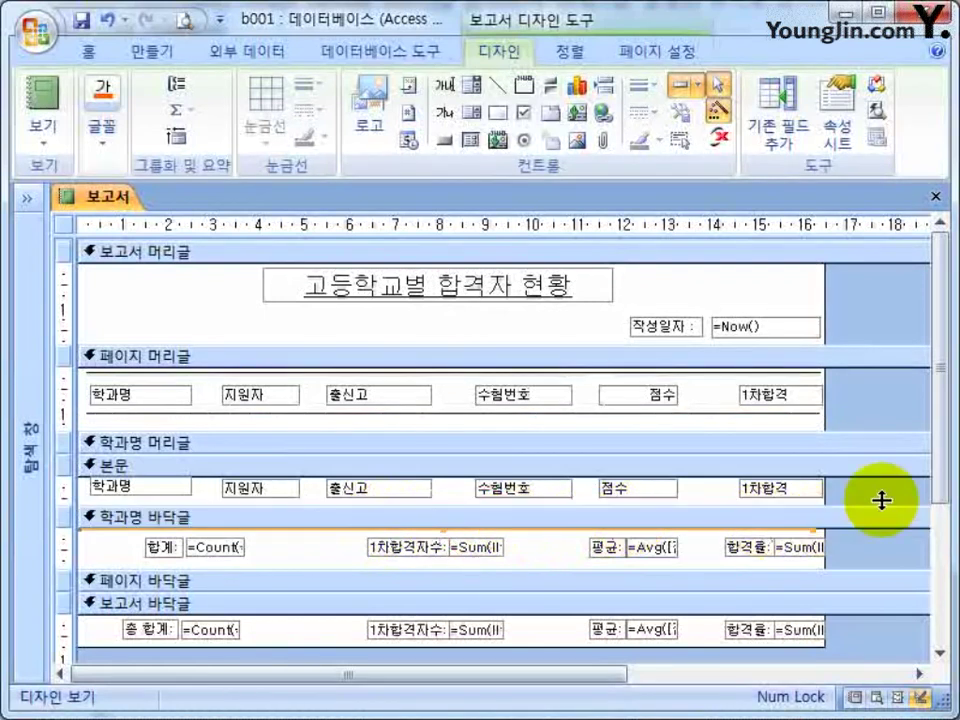
pyautogui.press('Down')
pyautogui.press('Down')
pyautogui.press('Down')
pyautogui.press('Down')
pyautogui.press('Down')
pyautogui.press('Down')
pyautogui.press('Down')
pyautogui.press('Down')
pyautogui.press('Down')
pyautogui.press('Down')
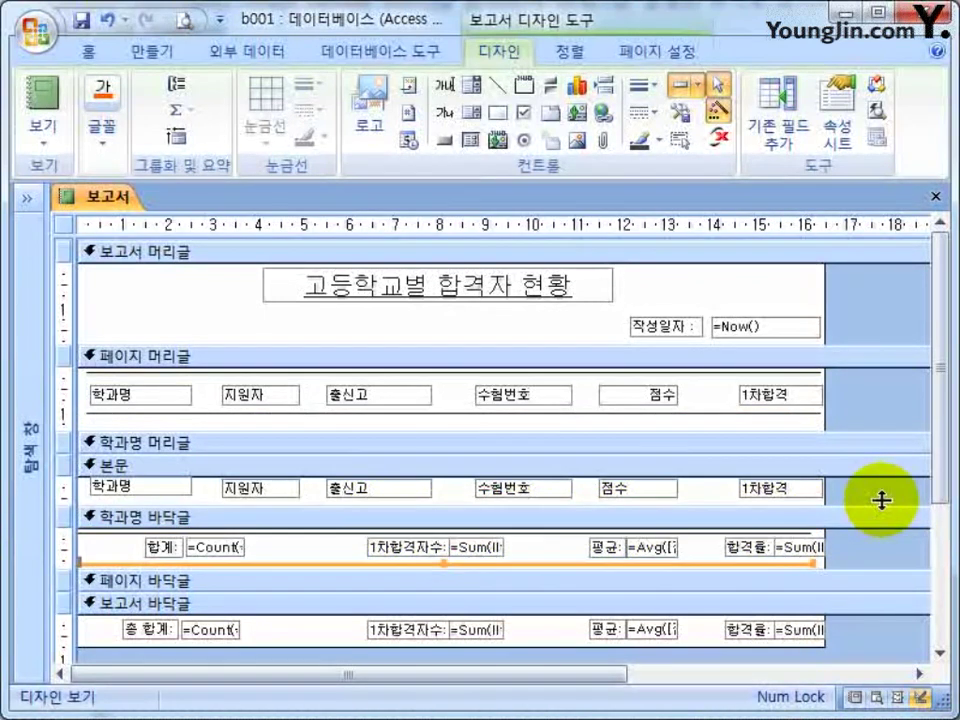
pyautogui.hotkey('ctrl', 'x')
pyautogui.click(797, 628)
pyautogui.hotkey('ctrl', 'v')
pyautogui.press('Down')
pyautogui.press('Down')
pyautogui.press('Down')
pyautogui.press('Down')
pyautogui.press('Down')
pyautogui.press('Down')
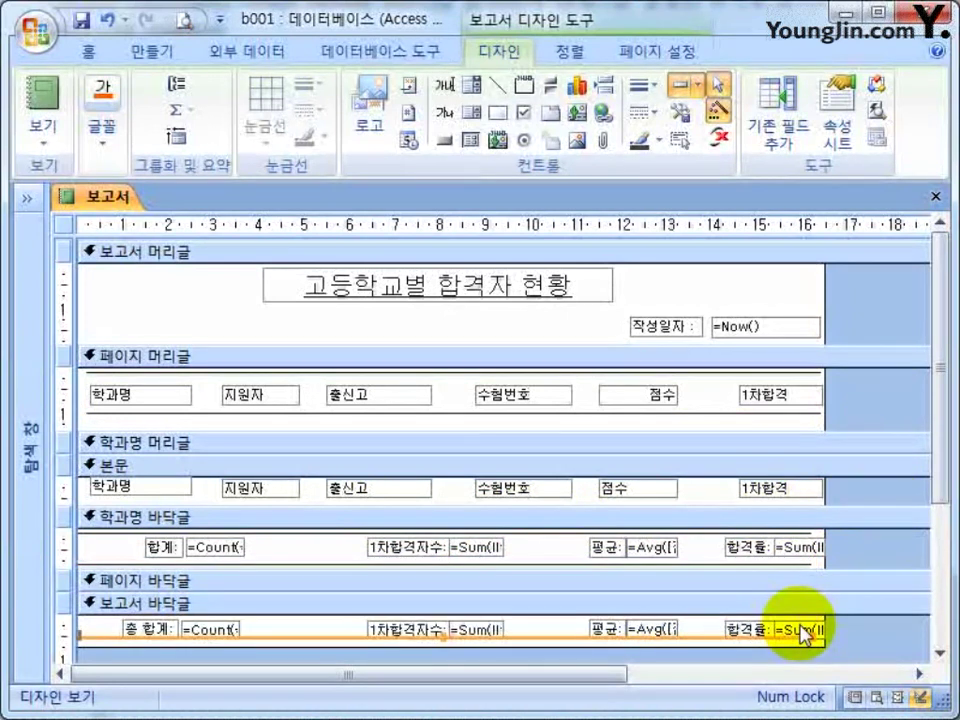
pyautogui.press('Down')
pyautogui.press('Down')
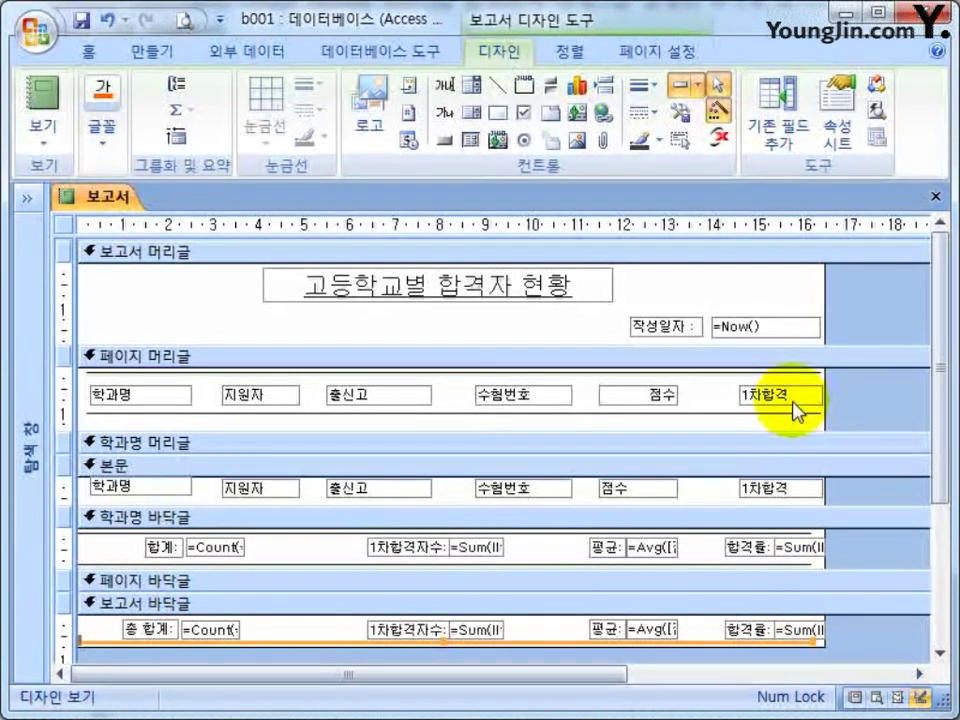
pyautogui.click(567, 418)
# Move the heading divider line up under the labels and shrink the page header to fit.
pyautogui.hotkey('ctrl', 'z')
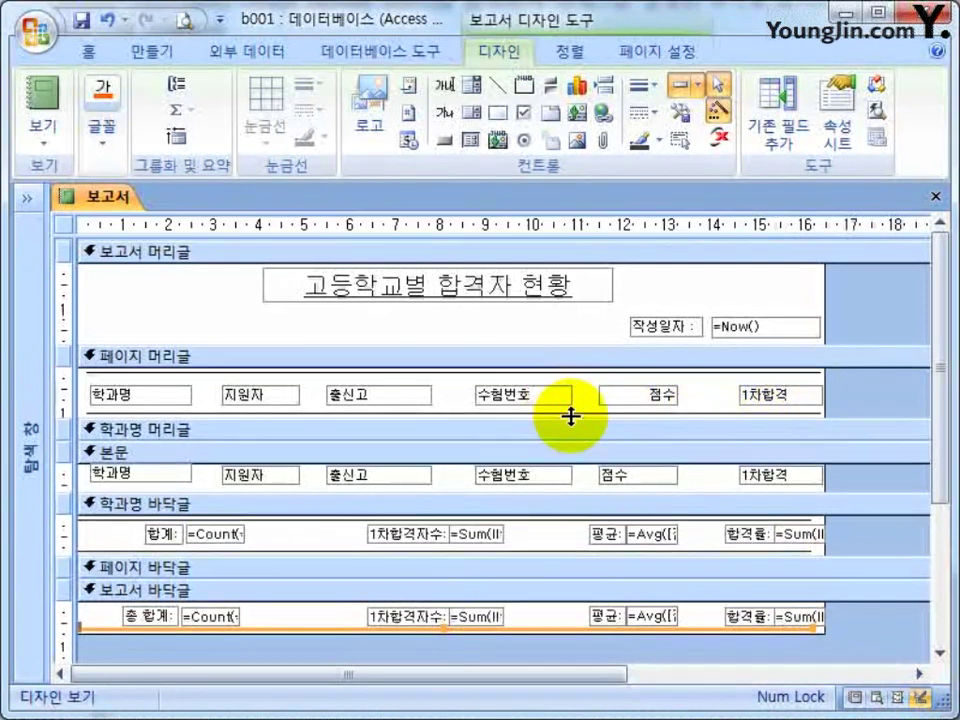
pyautogui.moveTo(853, 392); pyautogui.dragTo(154, 399)
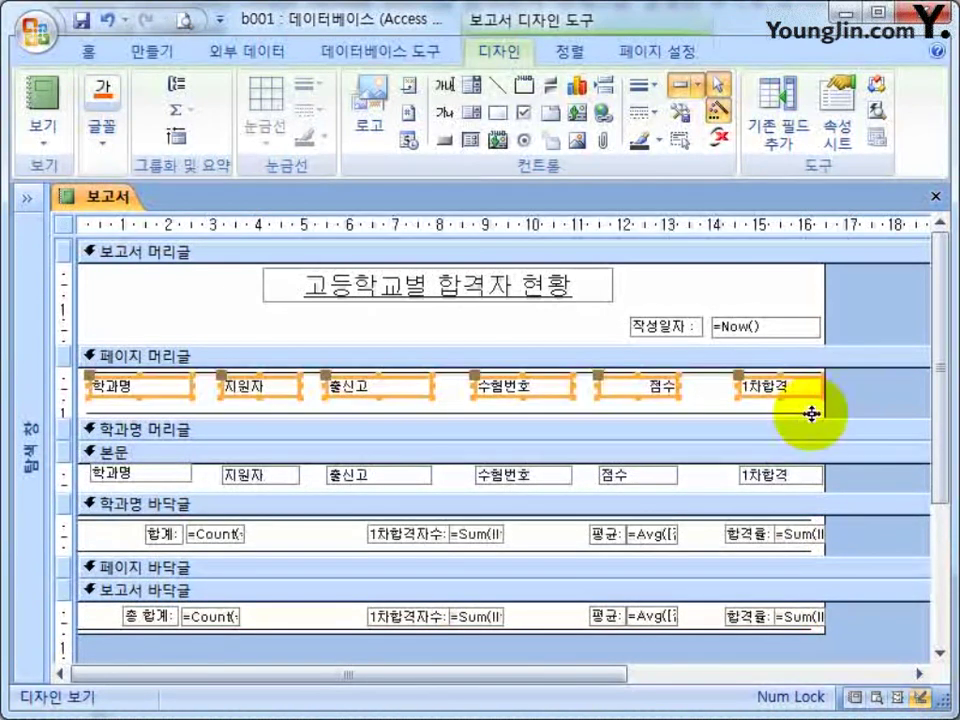
pyautogui.moveTo(868, 403); pyautogui.dragTo(714, 424)
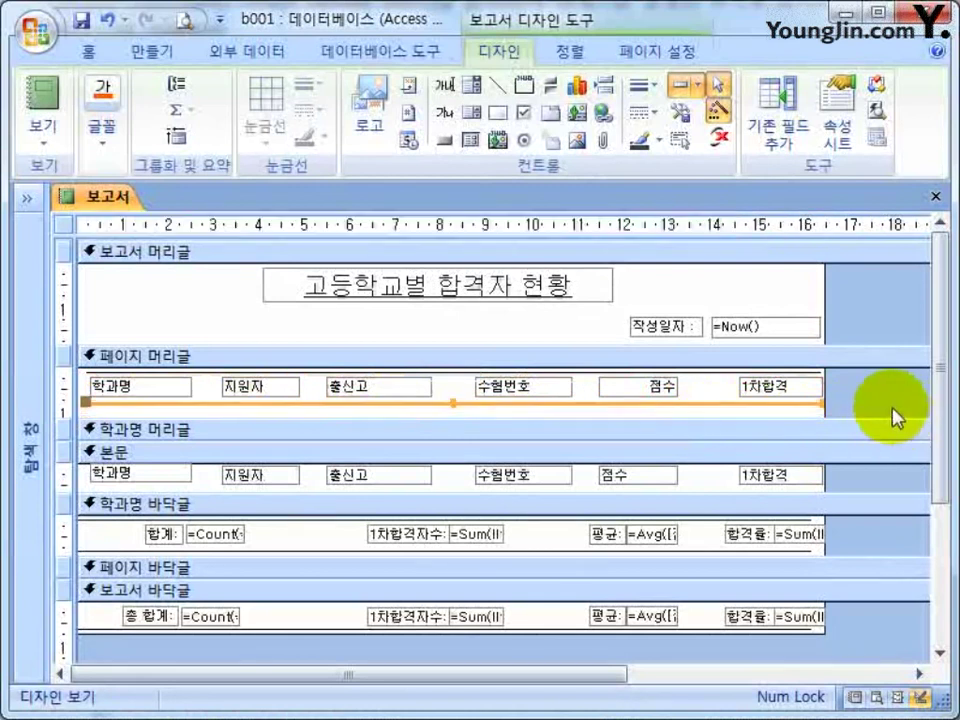
pyautogui.moveTo(870, 405); pyautogui.dragTo(870, 466)
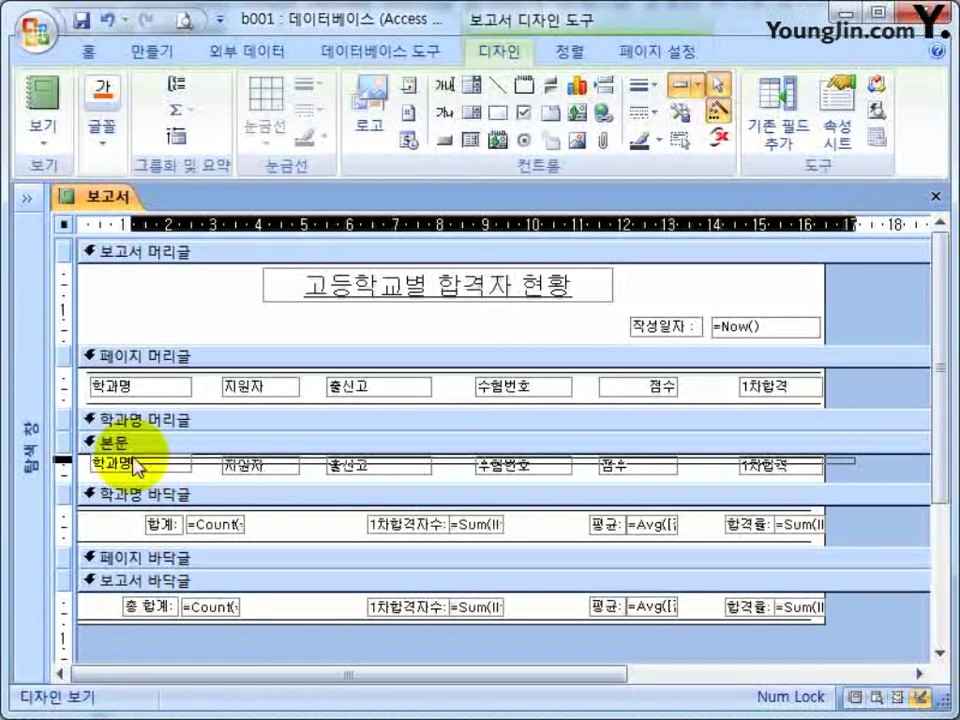
# Move the detail-row fields up, resize the detail section, and save the report.
pyautogui.moveTo(137, 468); pyautogui.dragTo(471, 467)
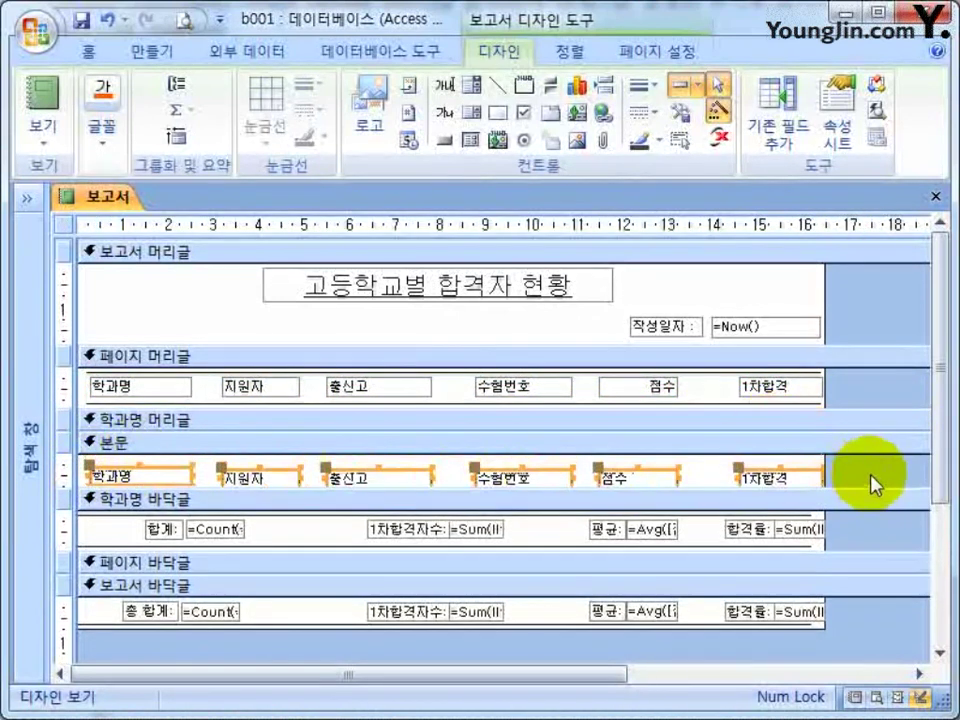
pyautogui.click(877, 468)
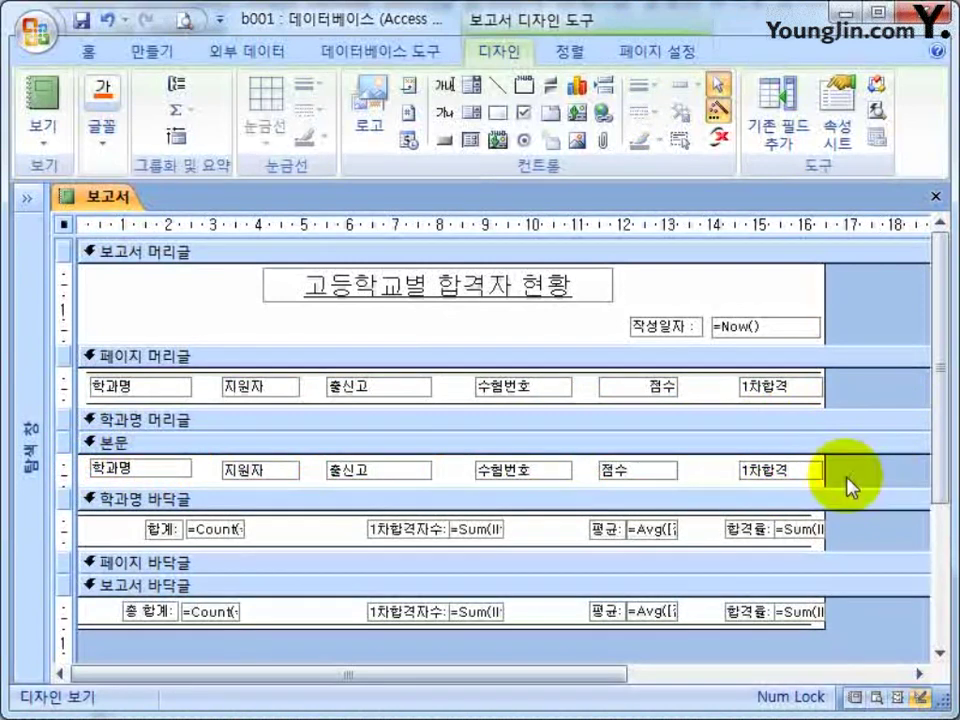
pyautogui.moveTo(846, 484); pyautogui.dragTo(257, 476)
pyautogui.click(885, 470)
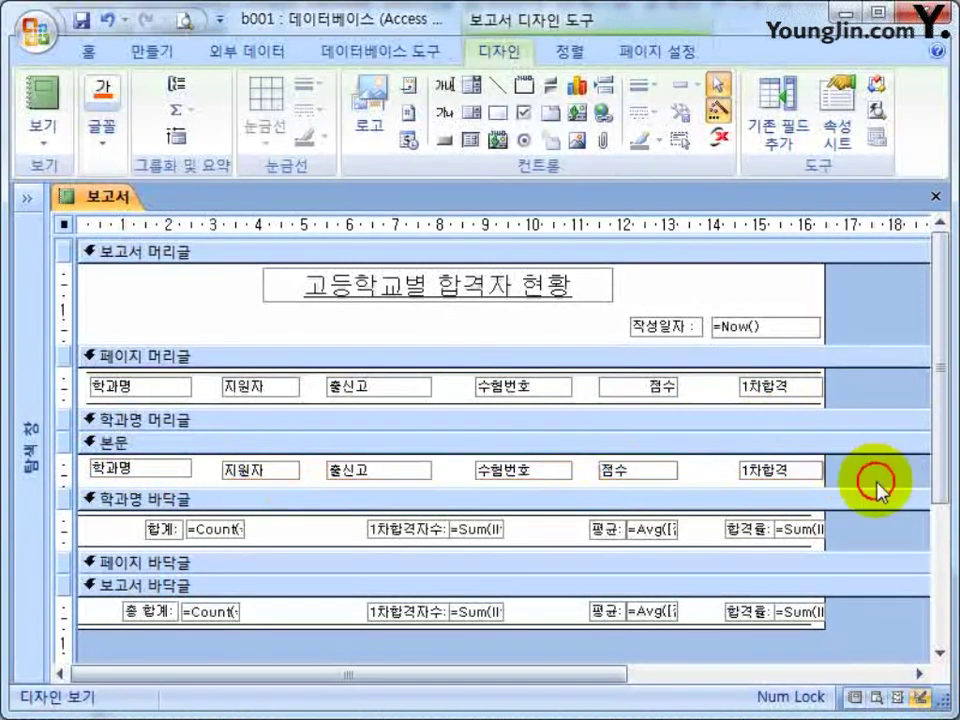
pyautogui.moveTo(877, 489); pyautogui.dragTo(879, 560)
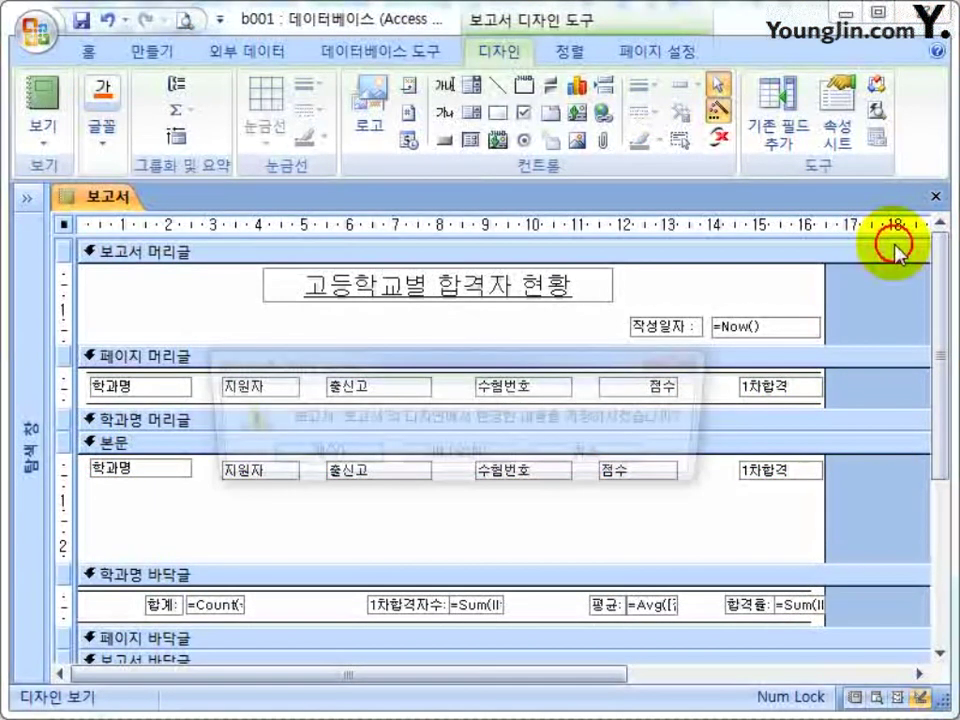
pyautogui.click(281, 458)
# Open the 보고서 report and scroll through it to inspect the row spacing.
pyautogui.click(28, 200)
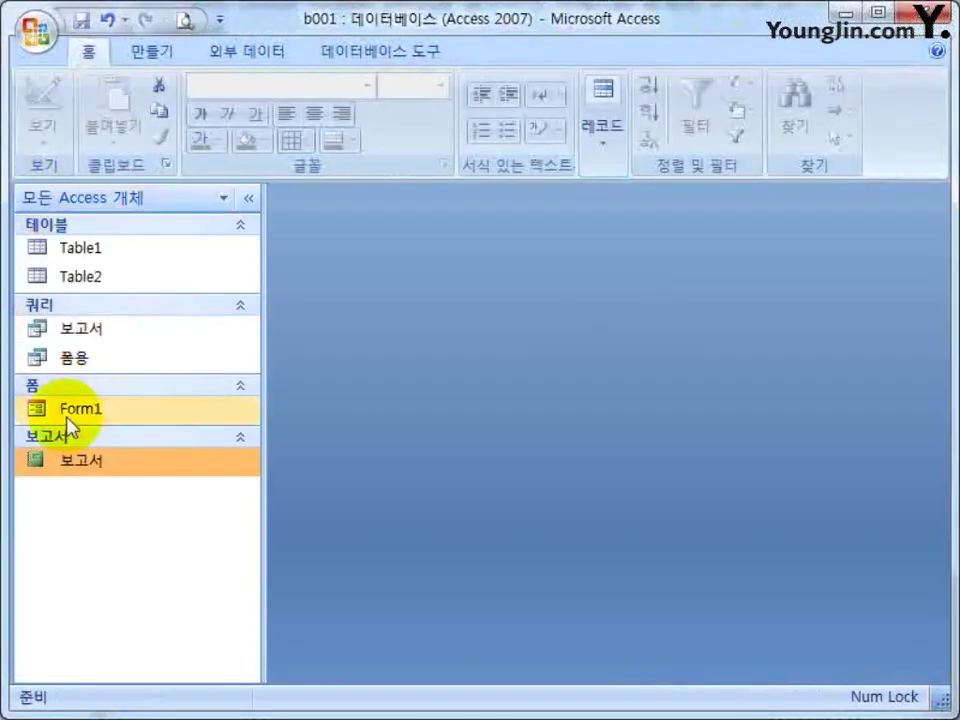
pyautogui.doubleClick(77, 462)
pyautogui.scroll(-3, 707, 450)
pyautogui.scroll(-7, 684, 492)
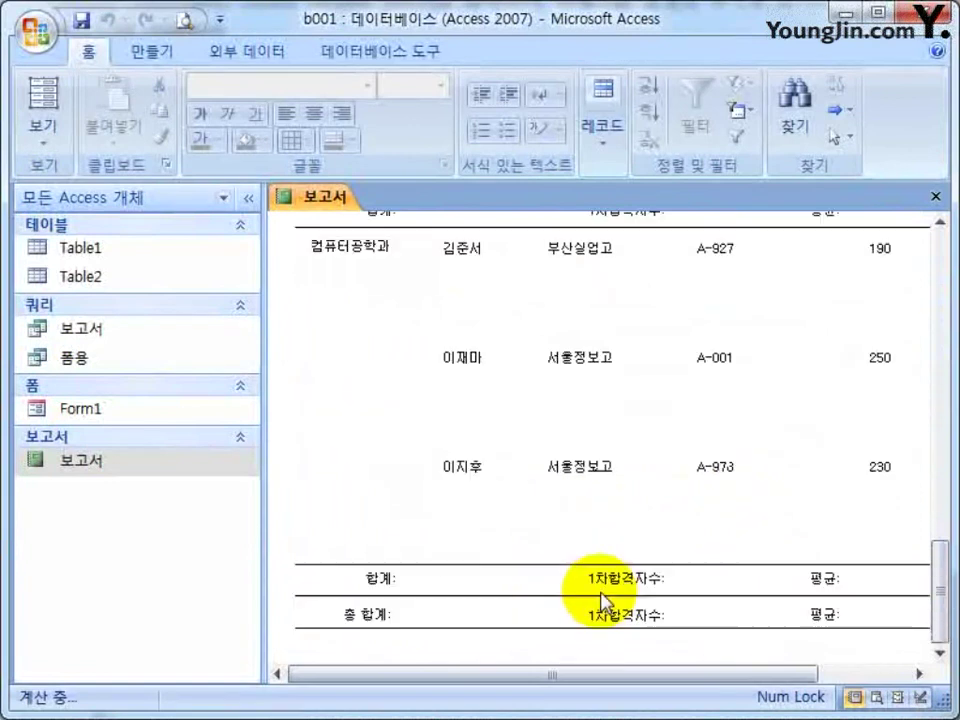
pyautogui.scroll(8, 603, 598)
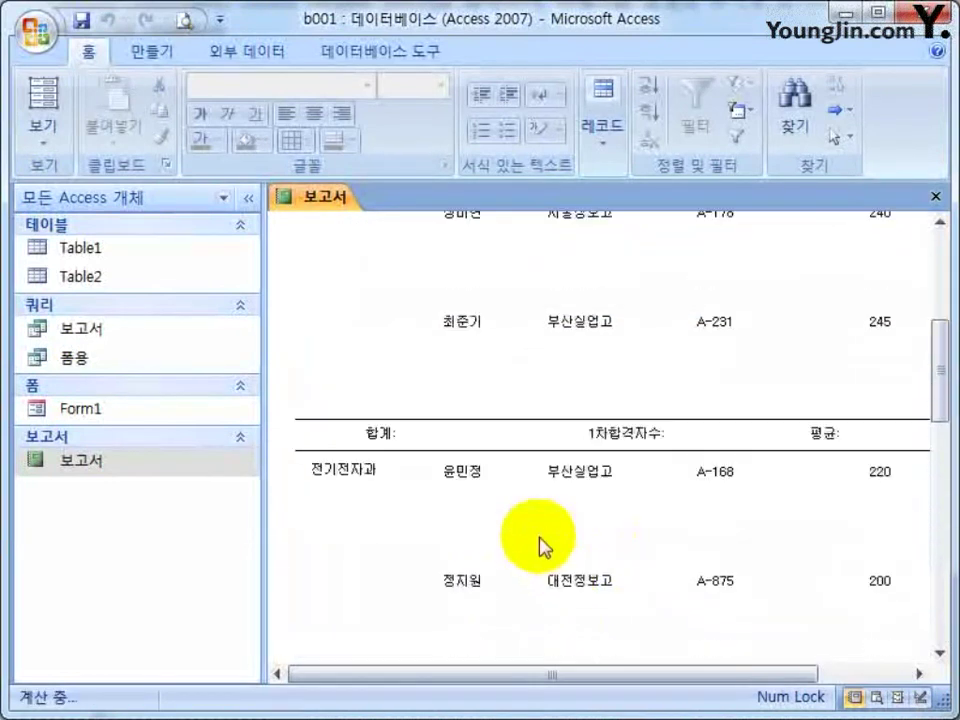
# In Design view, shorten the 본문 detail section to remove the gaps between rows.
pyautogui.rightClick(480, 342)
pyautogui.click(626, 406)
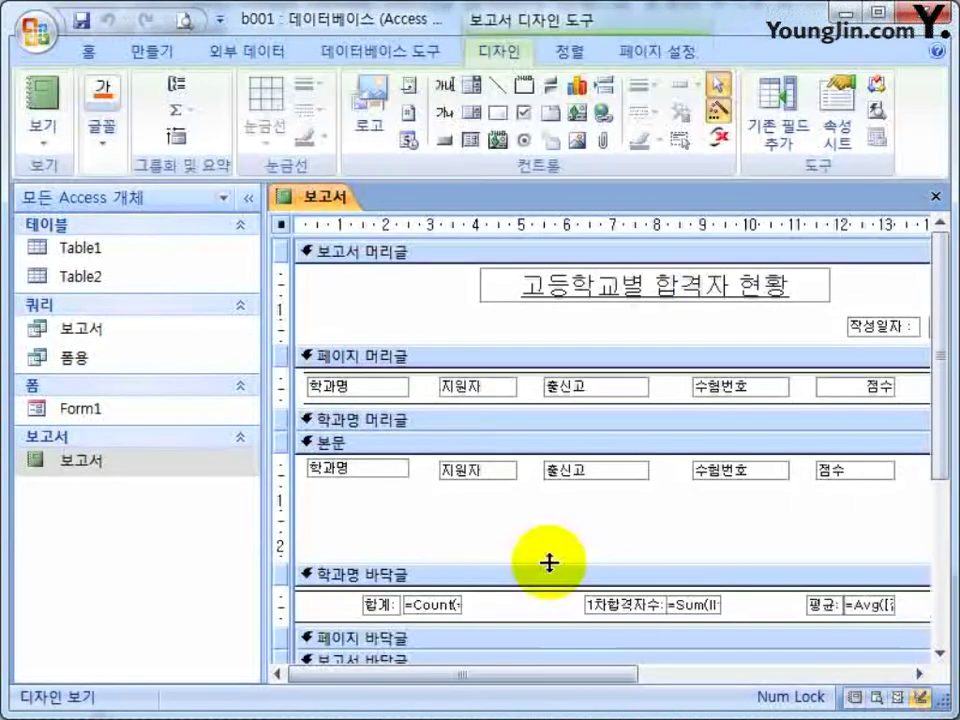
pyautogui.moveTo(552, 572); pyautogui.dragTo(553, 488)
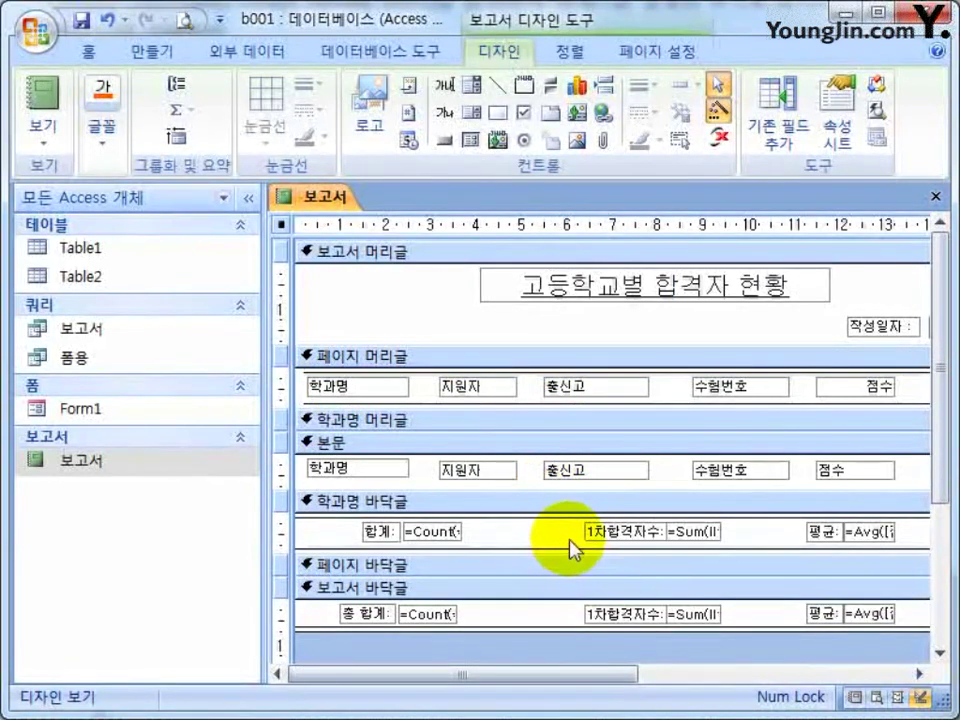
pyautogui.click(248, 197)
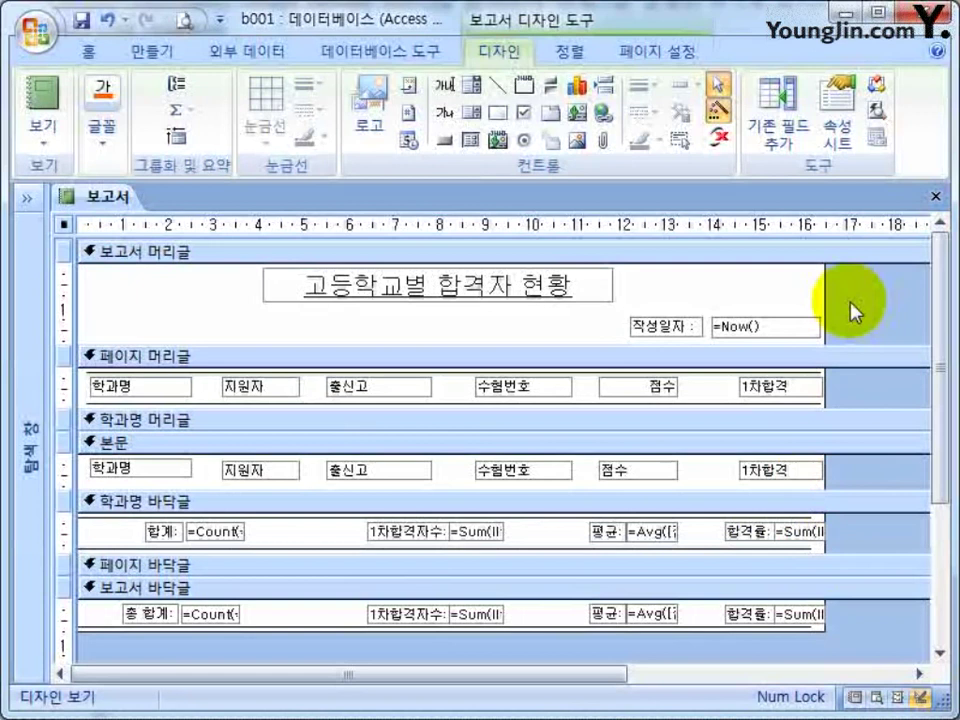
pyautogui.click(938, 196)
# Save the report, reopen 보고서, and show it in Print Preview.
pyautogui.click(334, 462)
pyautogui.click(24, 200)
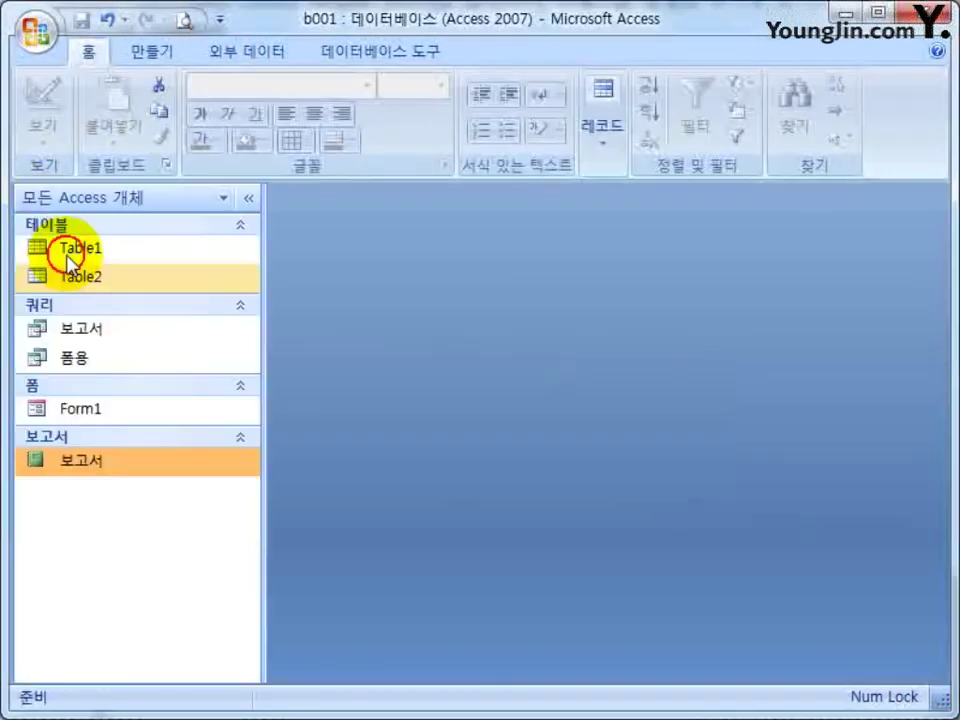
pyautogui.doubleClick(100, 462)
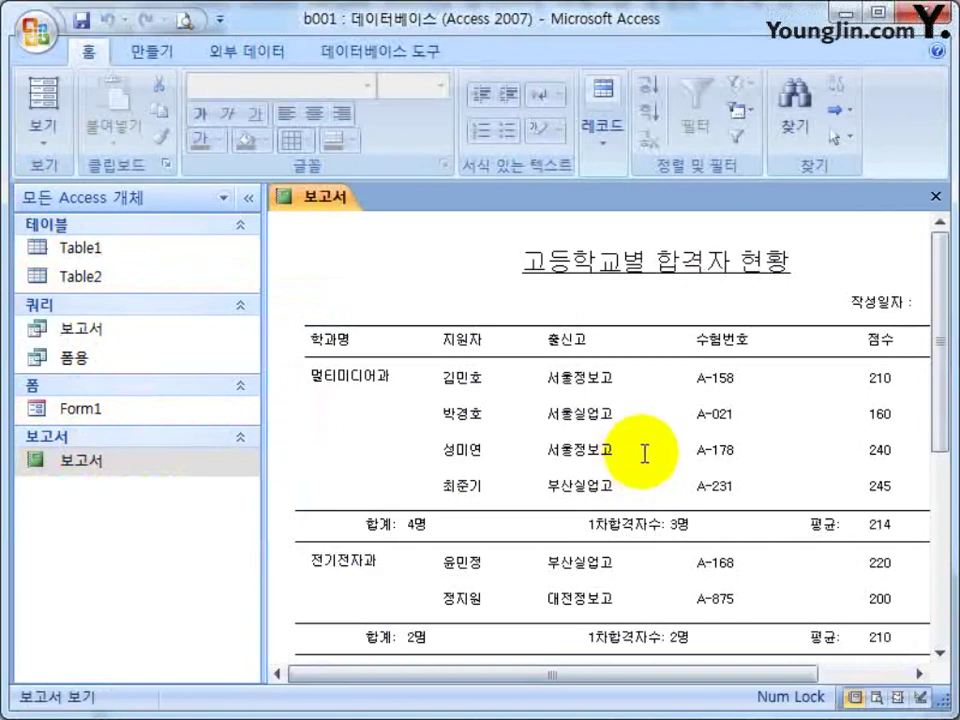
pyautogui.click(186, 22)
# Set page margins to 60 mm top and 20 mm left, then view the whole page.
pyautogui.click(385, 145)
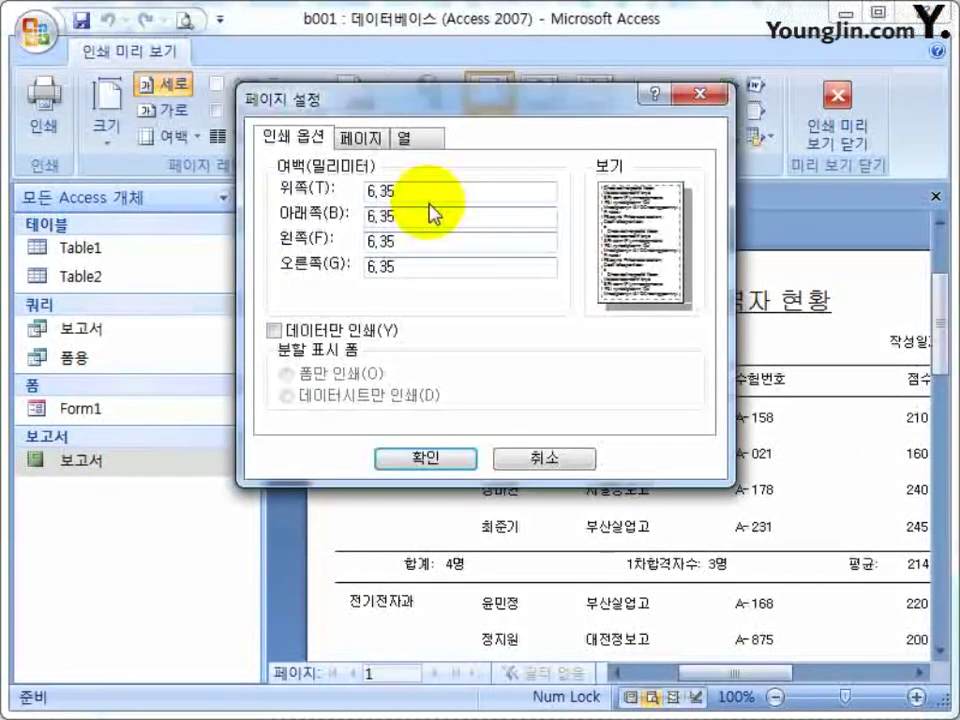
pyautogui.write('60')
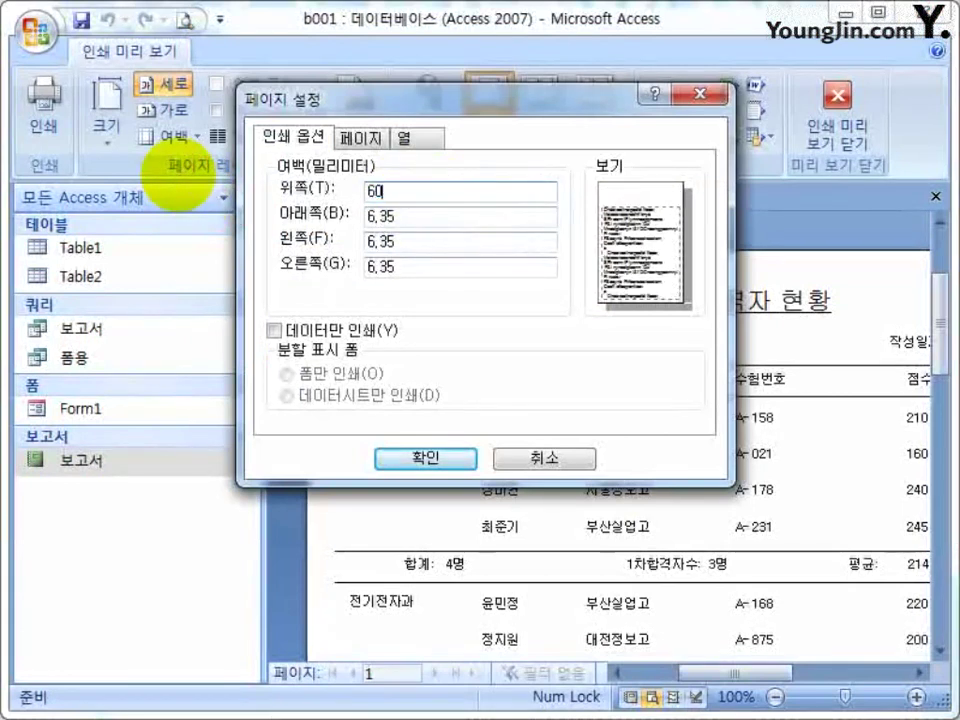
pyautogui.press('Tab')
pyautogui.press('Tab')
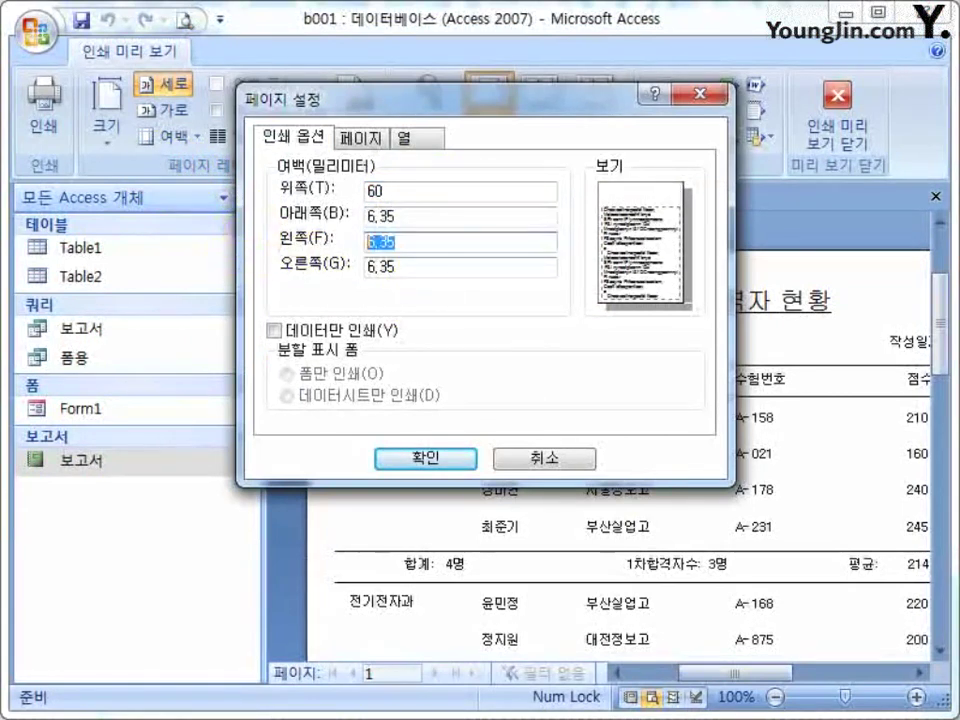
pyautogui.write('20')
pyautogui.press('Return')
pyautogui.click(240, 465)
pyautogui.click(617, 360)
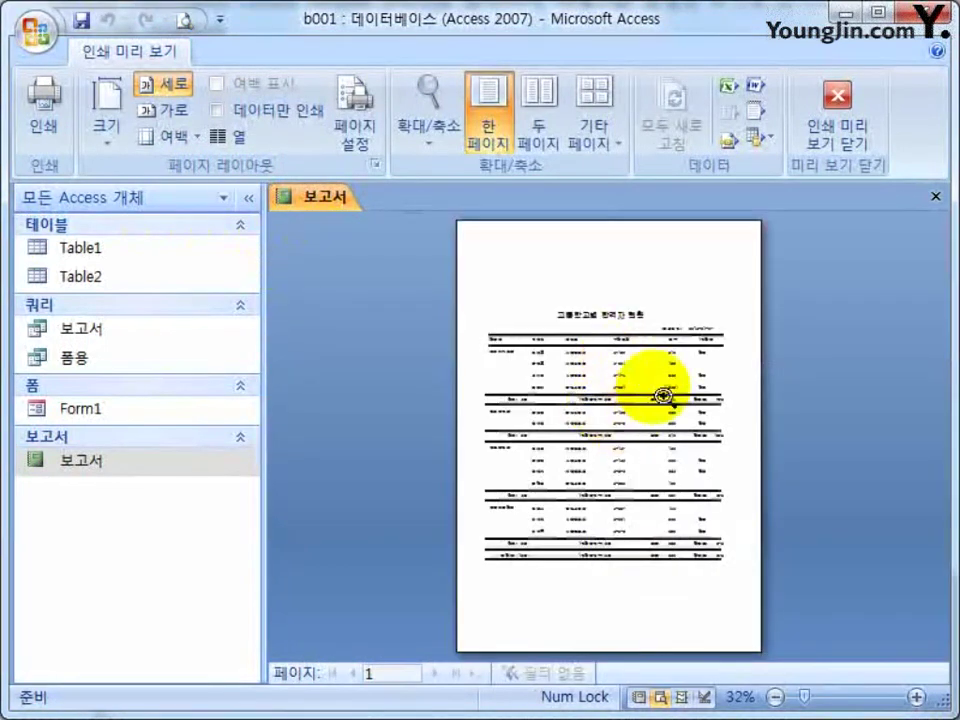
pyautogui.click(708, 512)
pyautogui.click(248, 197)
# Zoom and scroll through the print preview to check the group totals and 합격률 percentages.
pyautogui.click(528, 407)
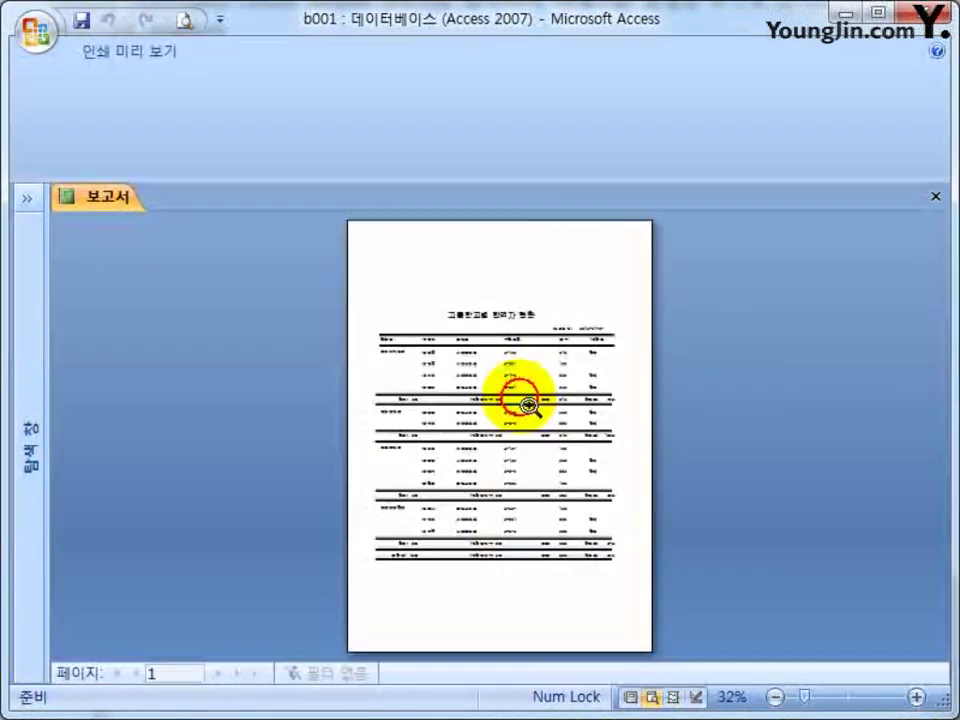
pyautogui.click(528, 407)
pyautogui.scroll(2, 778, 545)
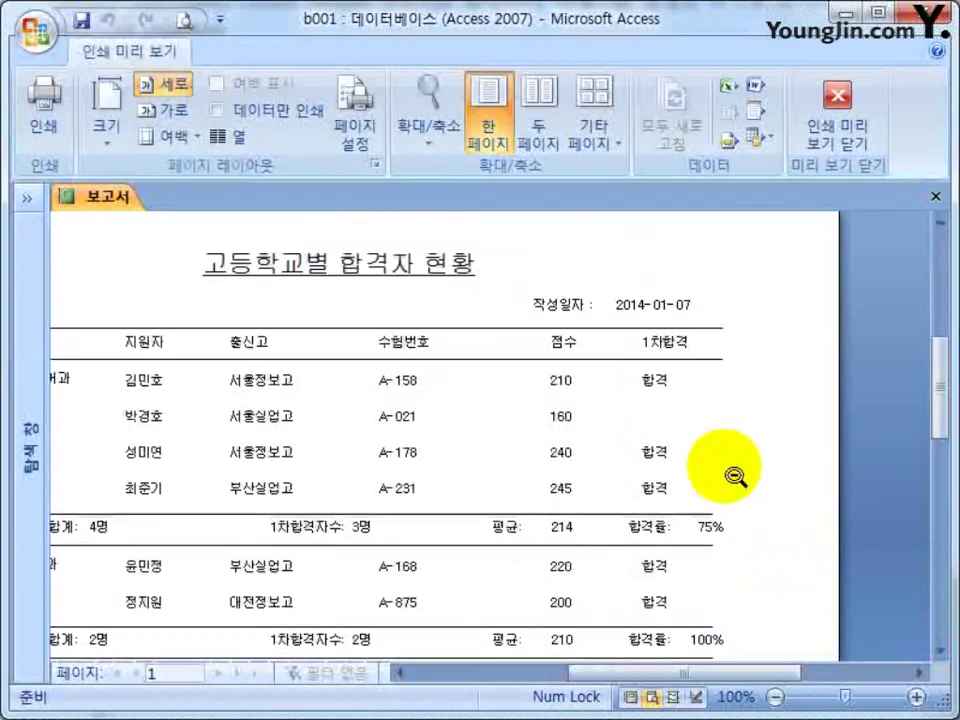
pyautogui.scroll(-5, 729, 377)
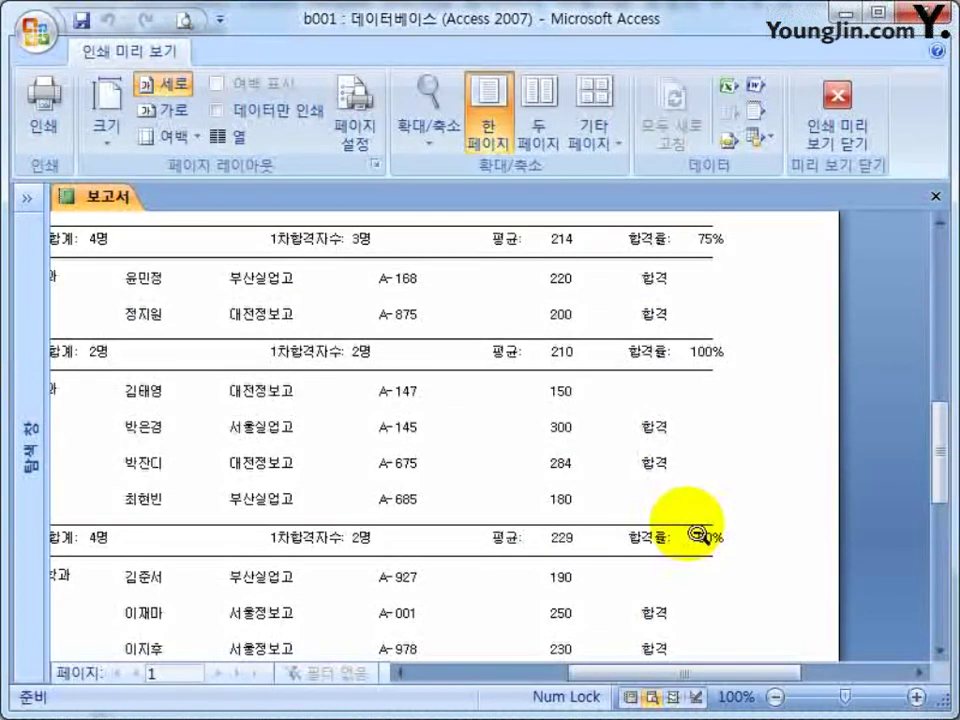
pyautogui.click(418, 407)
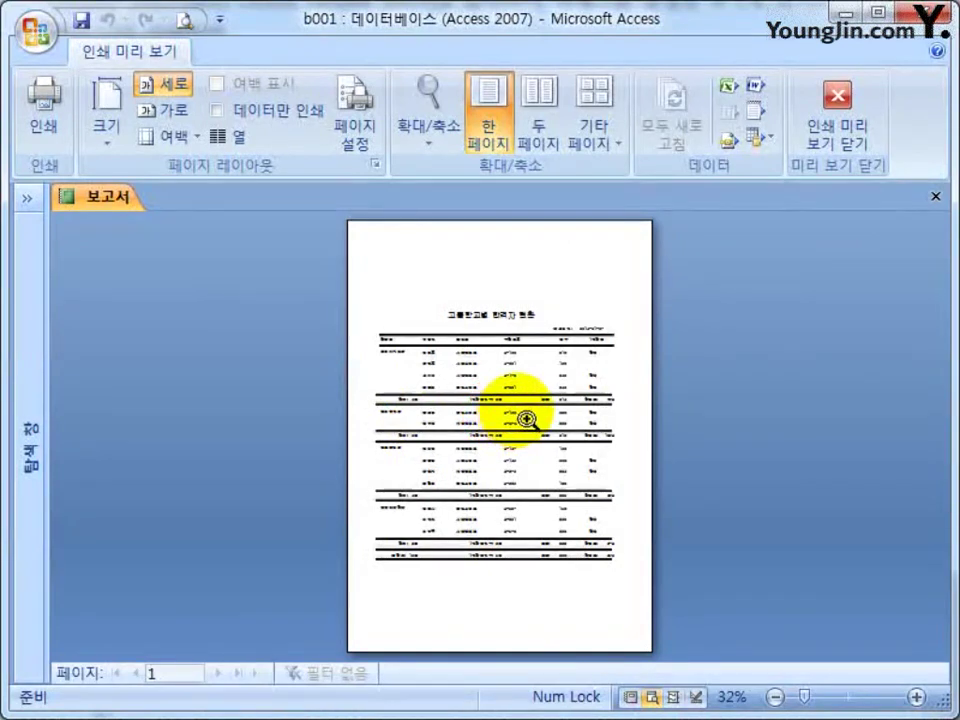
pyautogui.click(501, 381)
pyautogui.scroll(2, 505, 445)
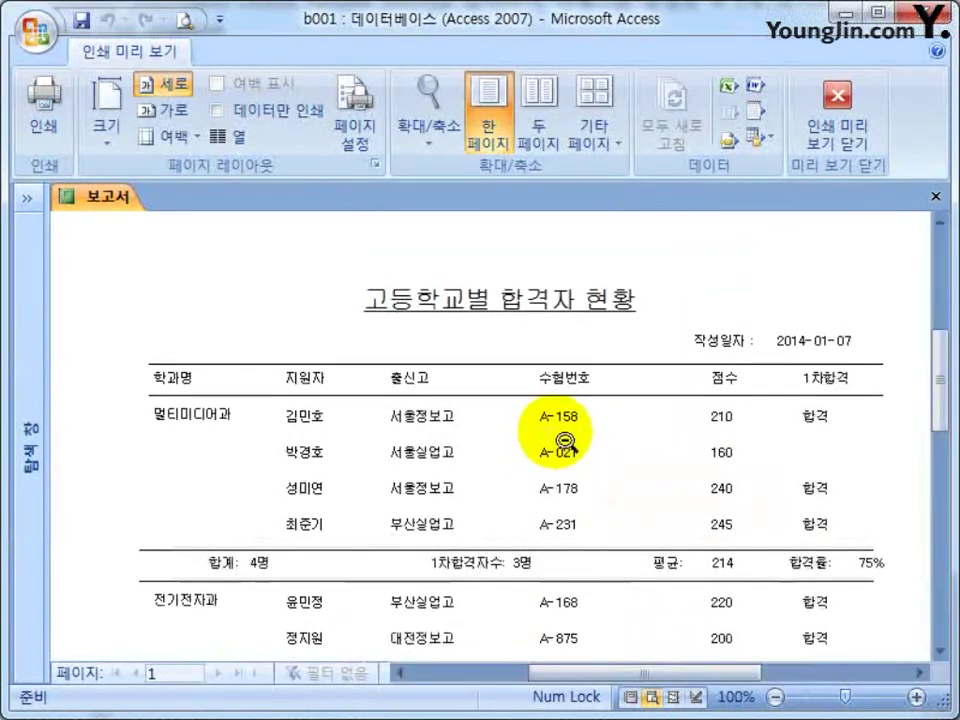
pyautogui.scroll(3, 550, 415)
pyautogui.scroll(-10, 574, 448)
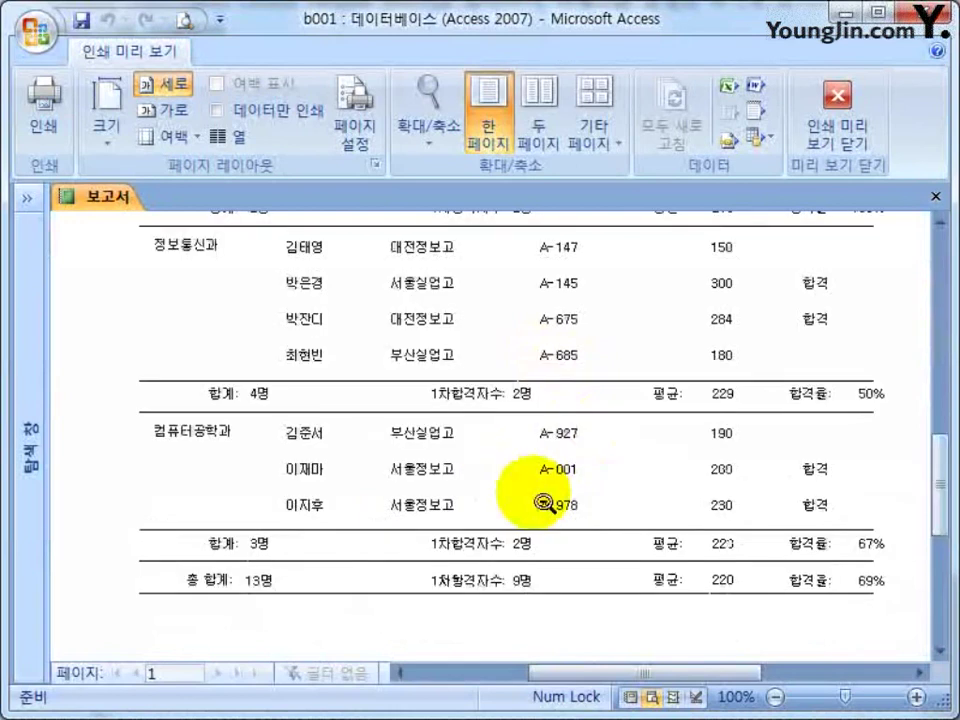
pyautogui.scroll(-4, 543, 504)
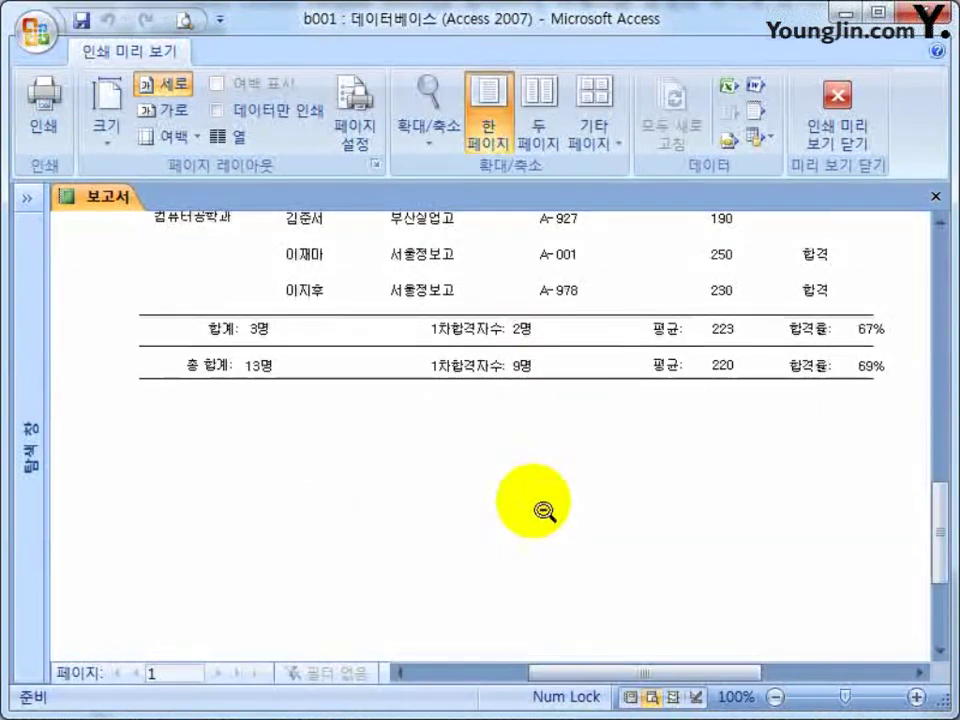
# Close the print preview and the report, then expand the navigation pane again.
pyautogui.click(805, 135)
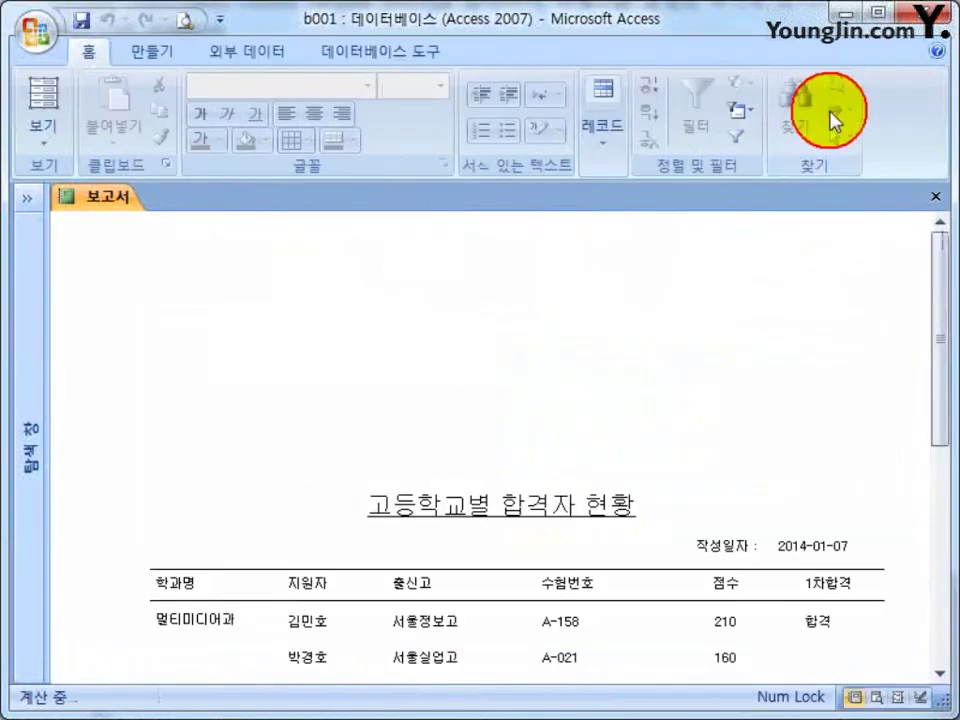
pyautogui.click(935, 197)
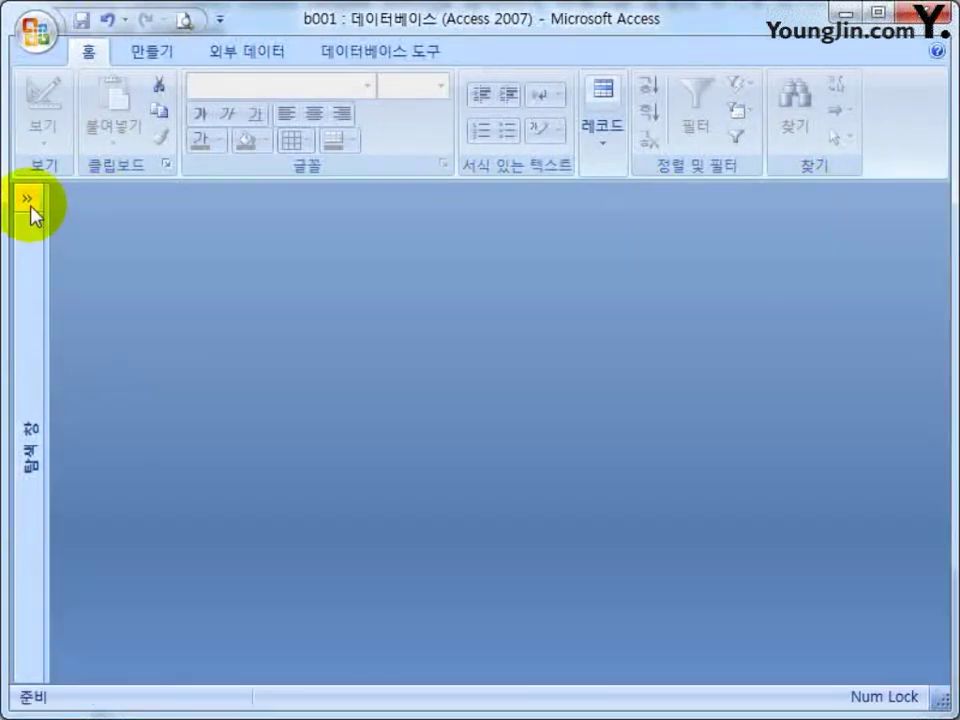
pyautogui.click(27, 199)
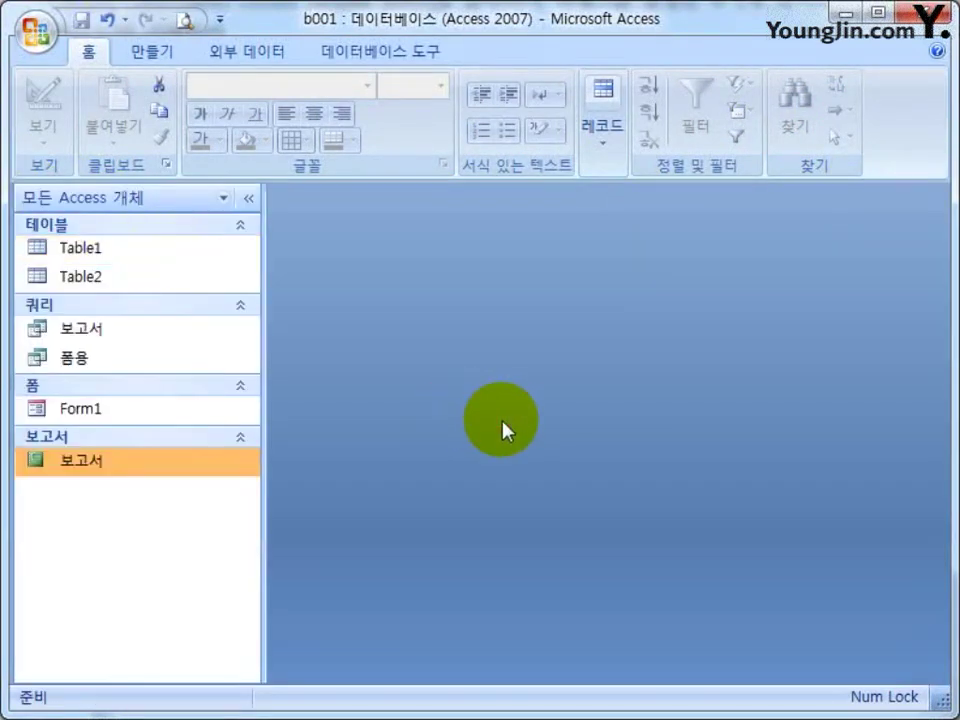
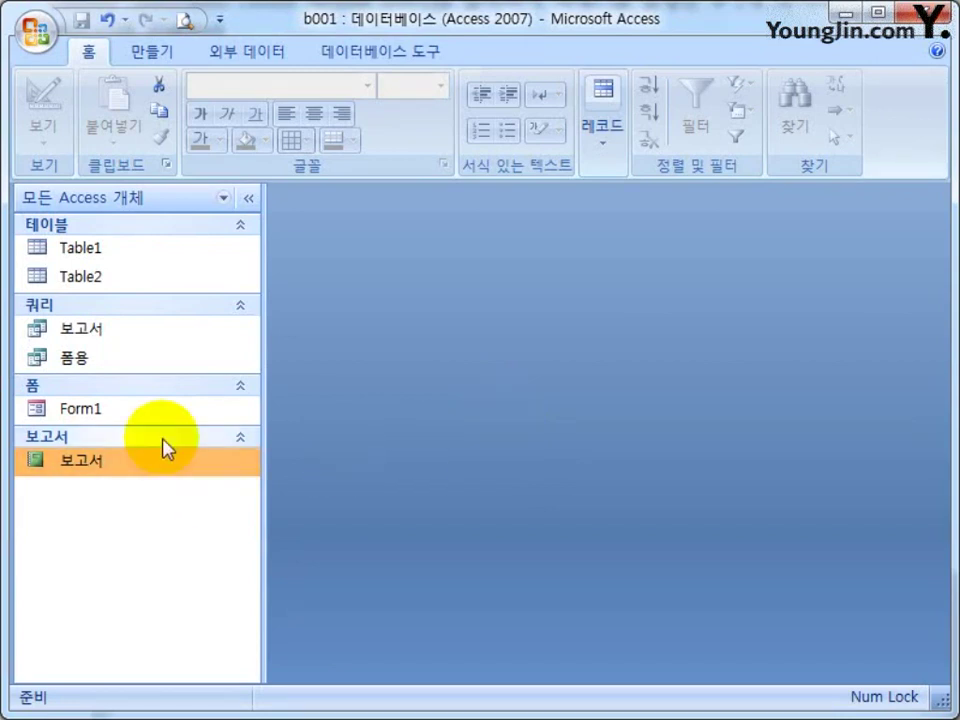
# Open Form1 and show it in Print Preview.
pyautogui.click(143, 410)
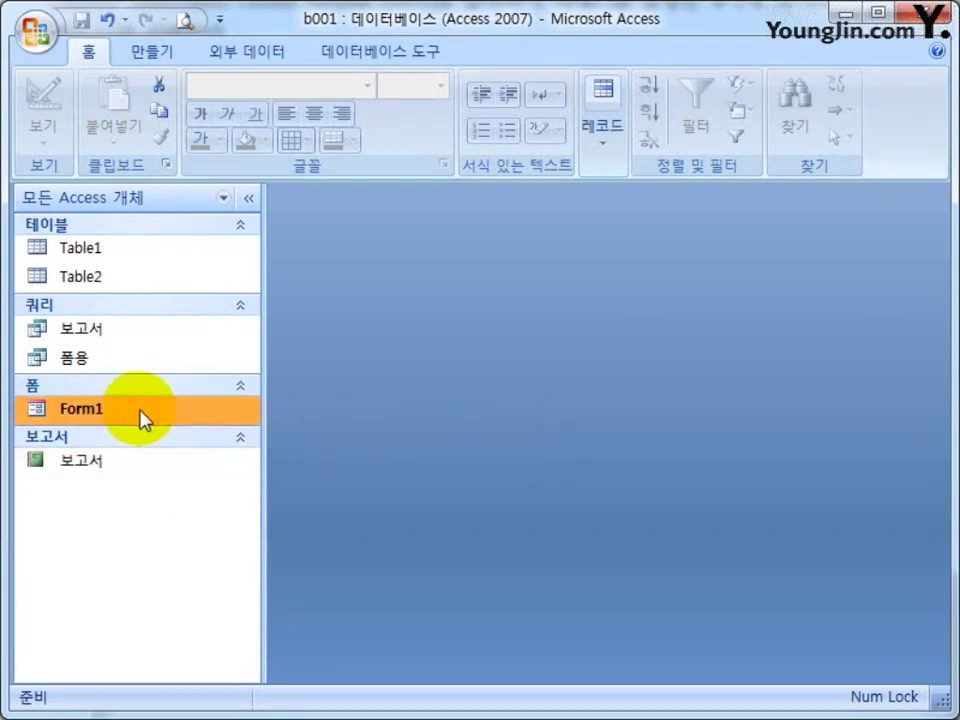
pyautogui.doubleClick(143, 410)
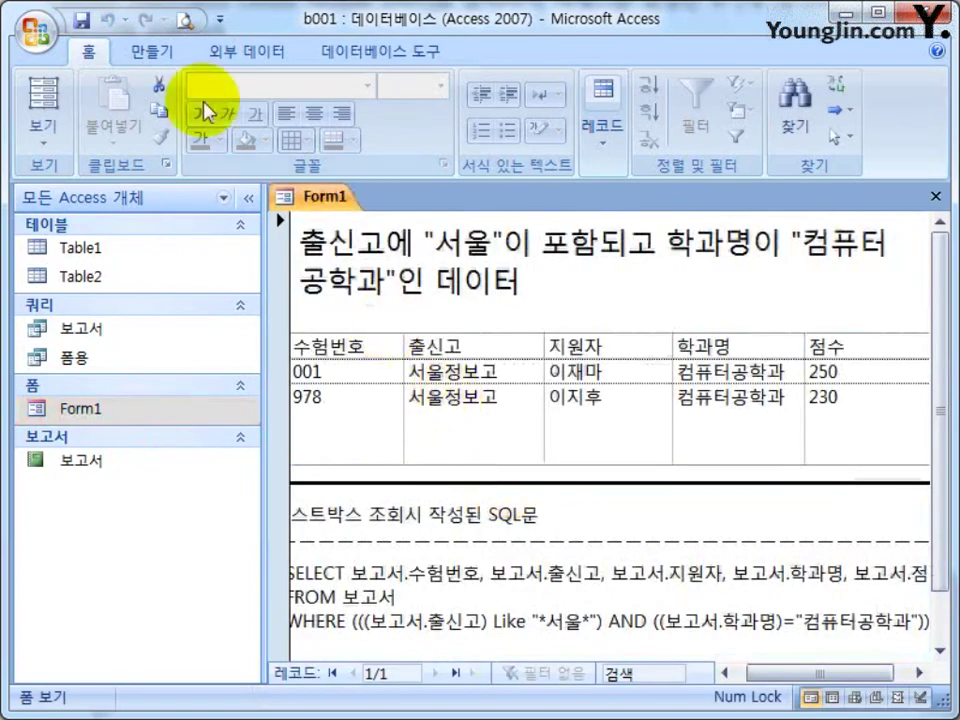
pyautogui.click(186, 20)
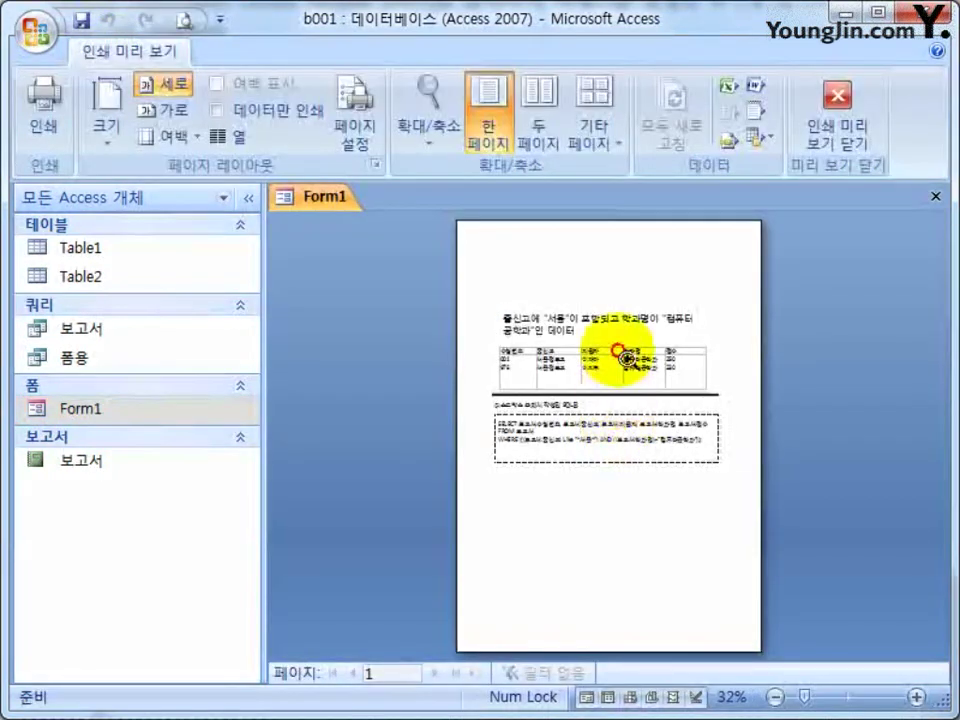
# Zoom the Form1 preview to full size and bring up the Print dialog.
pyautogui.click(461, 424)
pyautogui.scroll(2, 583, 583)
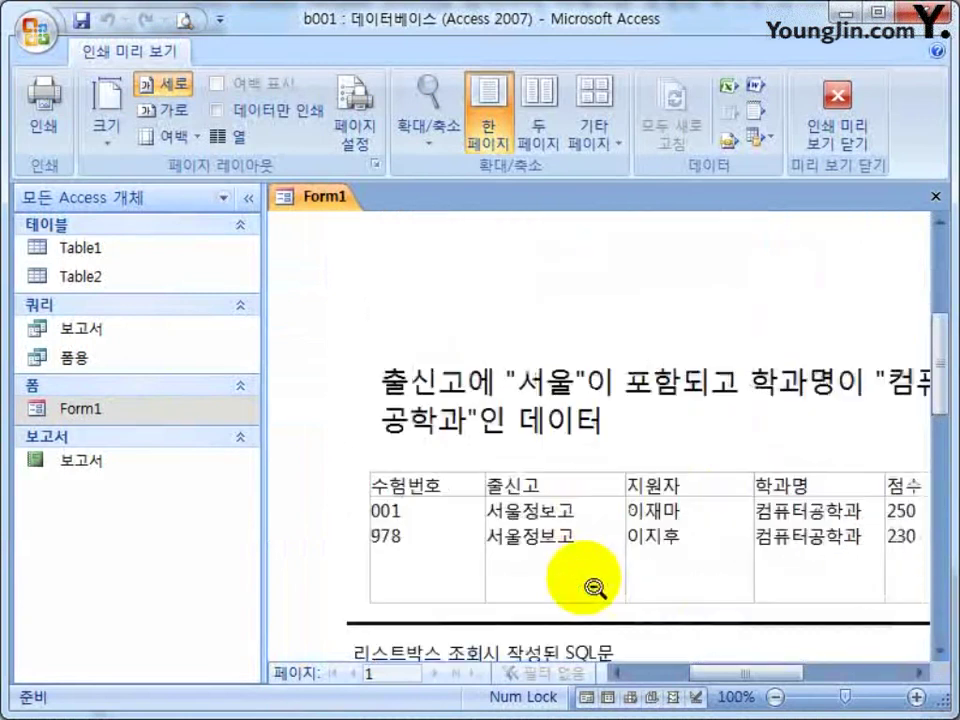
pyautogui.scroll(-3, 590, 573)
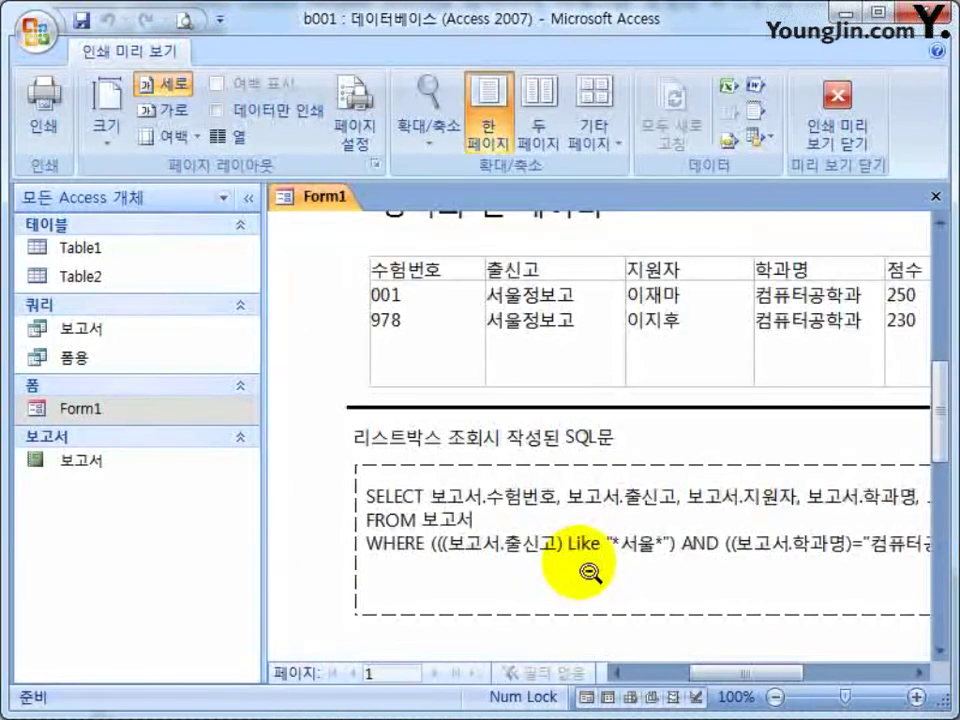
pyautogui.scroll(3, 585, 572)
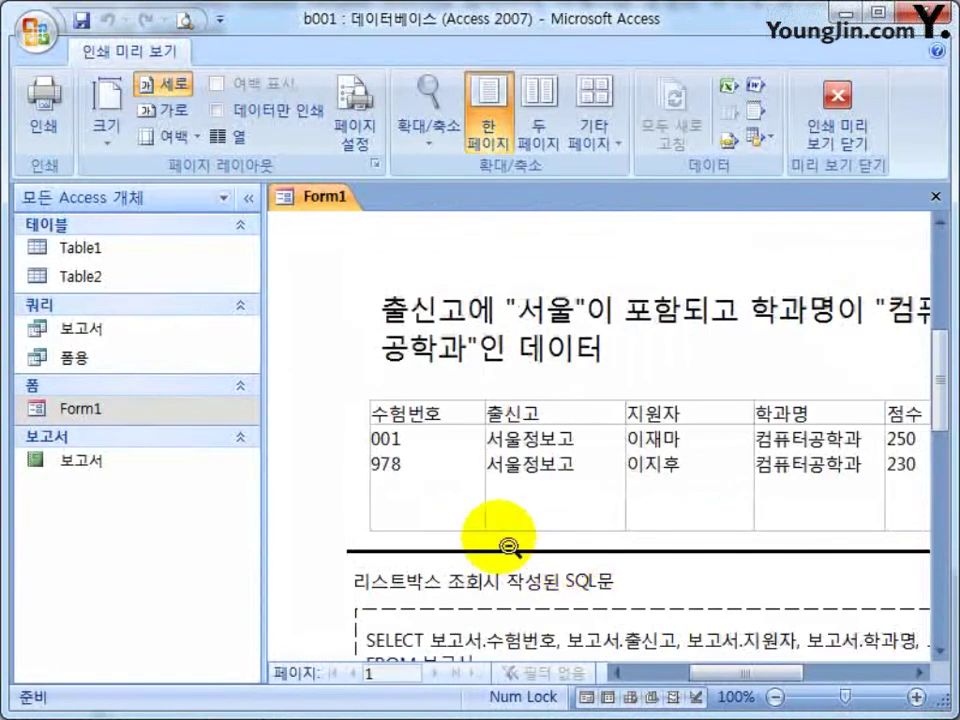
pyautogui.click(61, 127)
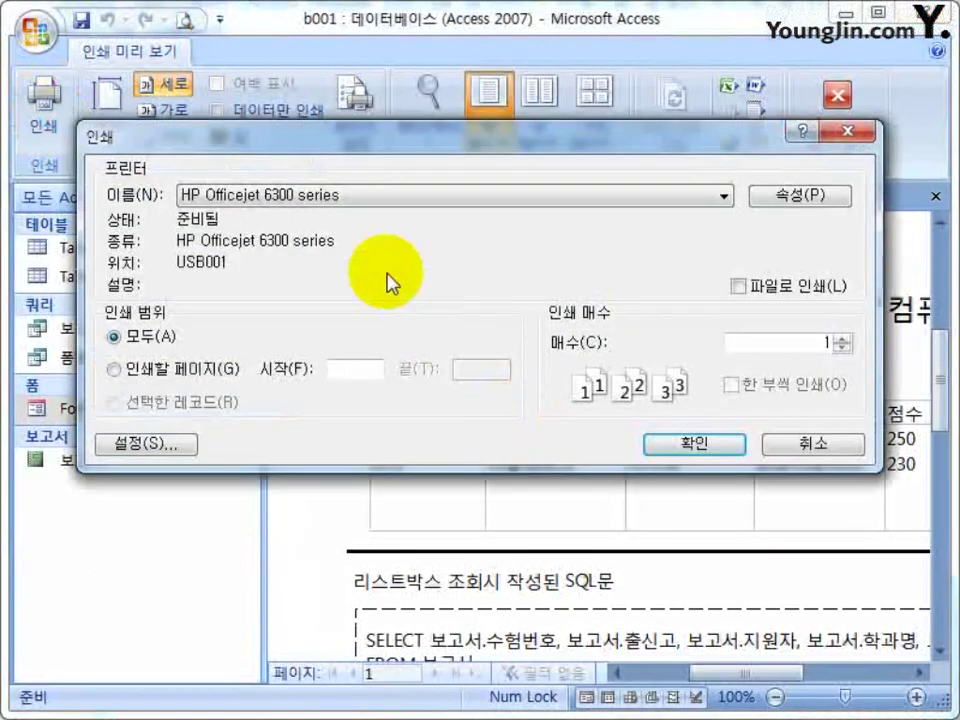
# Print Form1 through doPDF v7 to Form1.pdf, overwriting the existing file.
pyautogui.click(338, 194)
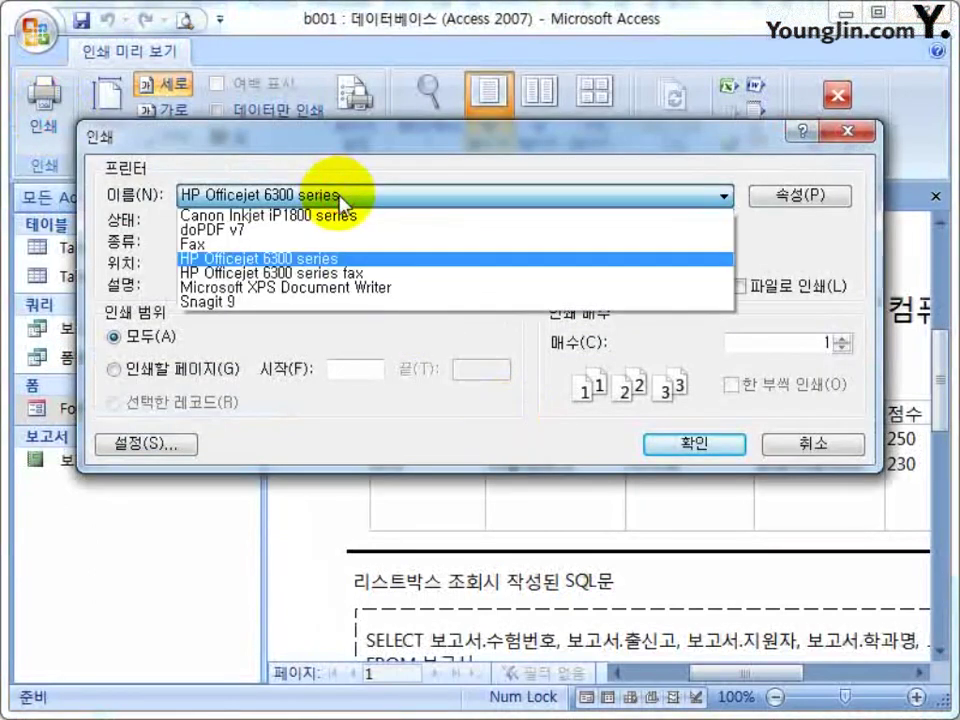
pyautogui.click(316, 231)
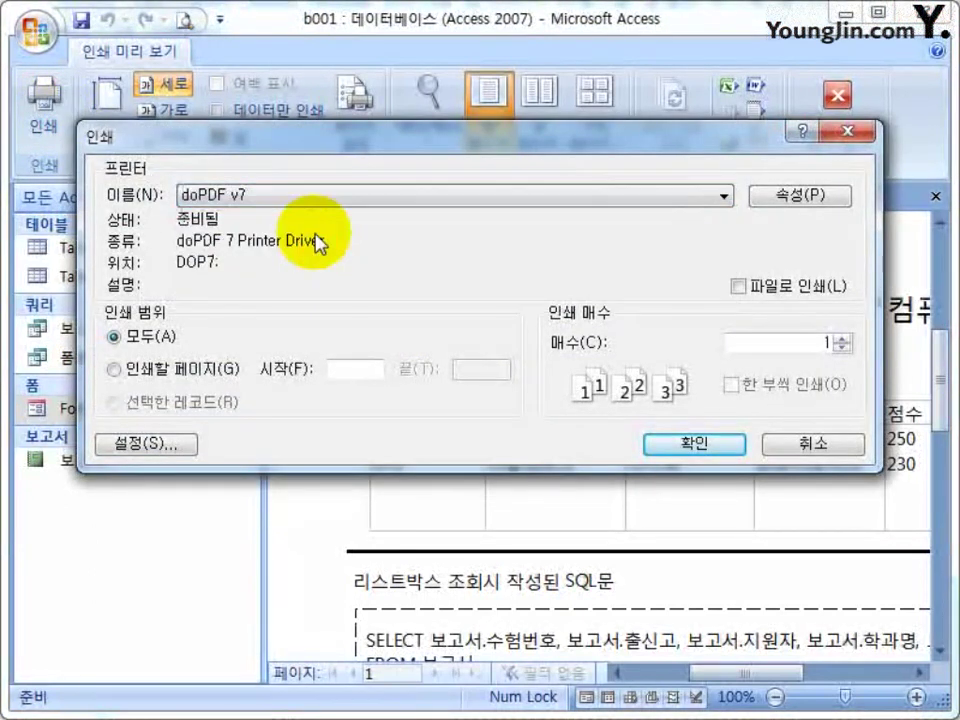
pyautogui.click(677, 446)
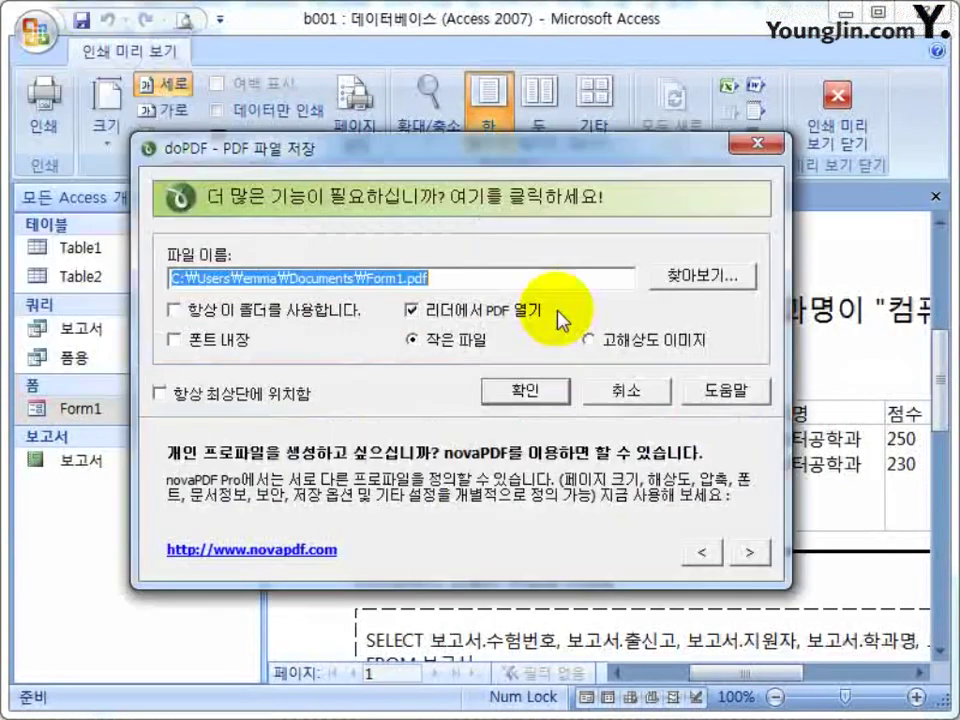
pyautogui.click(522, 391)
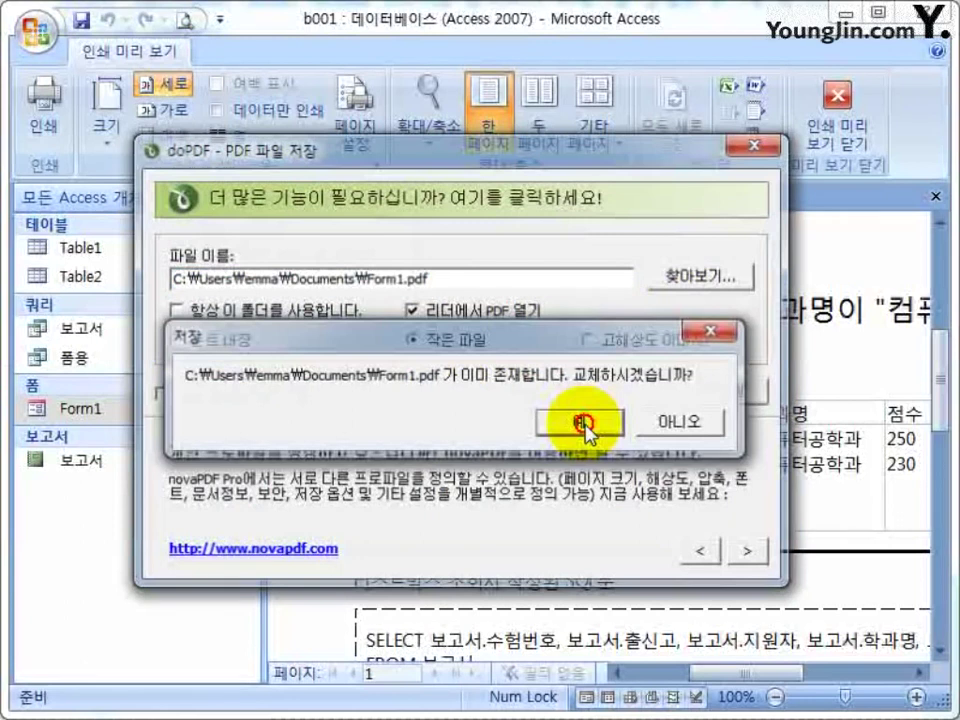
pyautogui.click(588, 426)
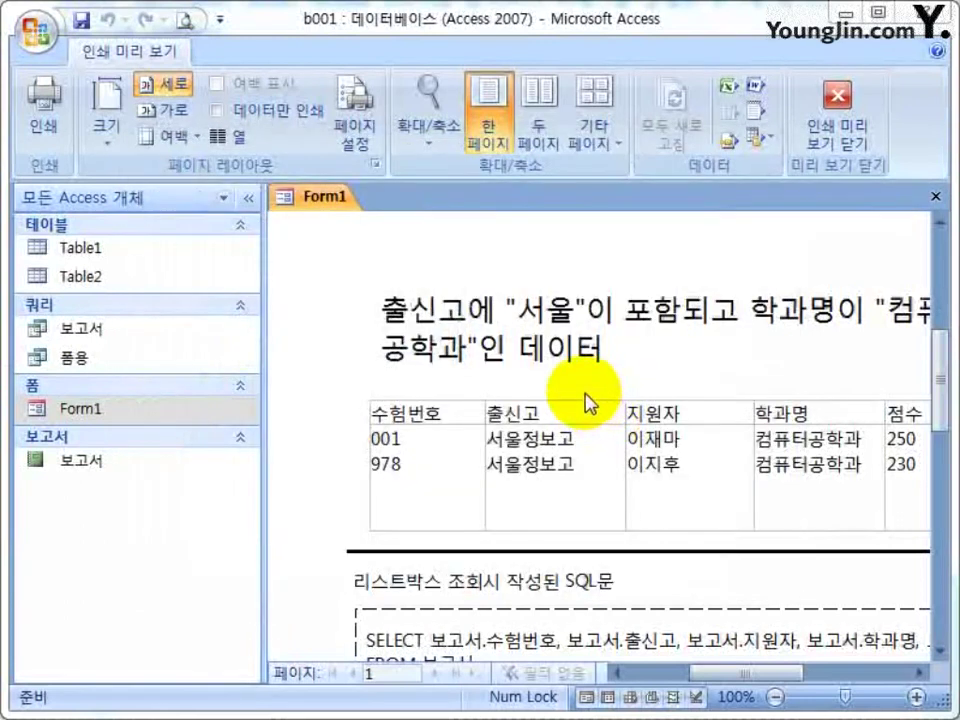
pyautogui.scroll(-10, 540, 520)
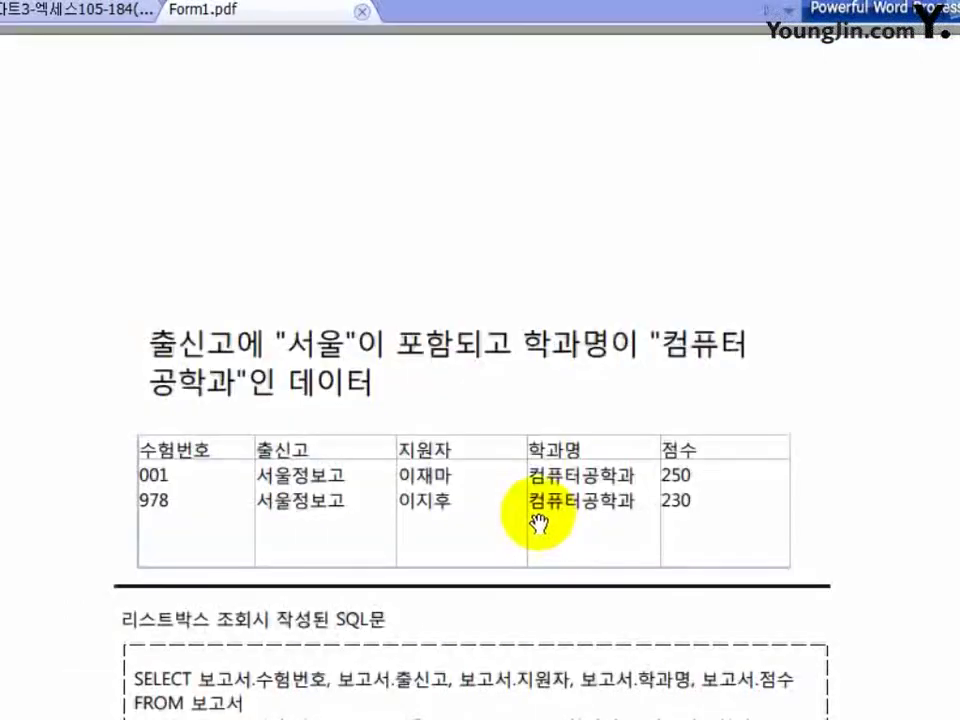
pyautogui.scroll(-3, 535, 520)
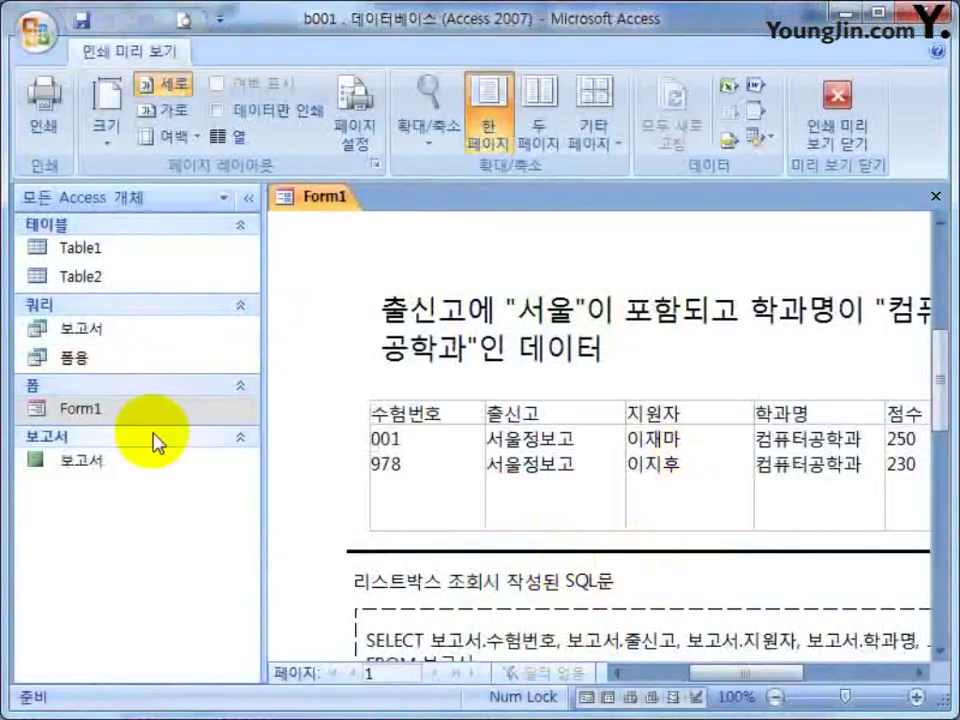
# Open the 보고서 report in Print Preview and check it at 100% and whole-page zoom.
pyautogui.doubleClick(96, 460)
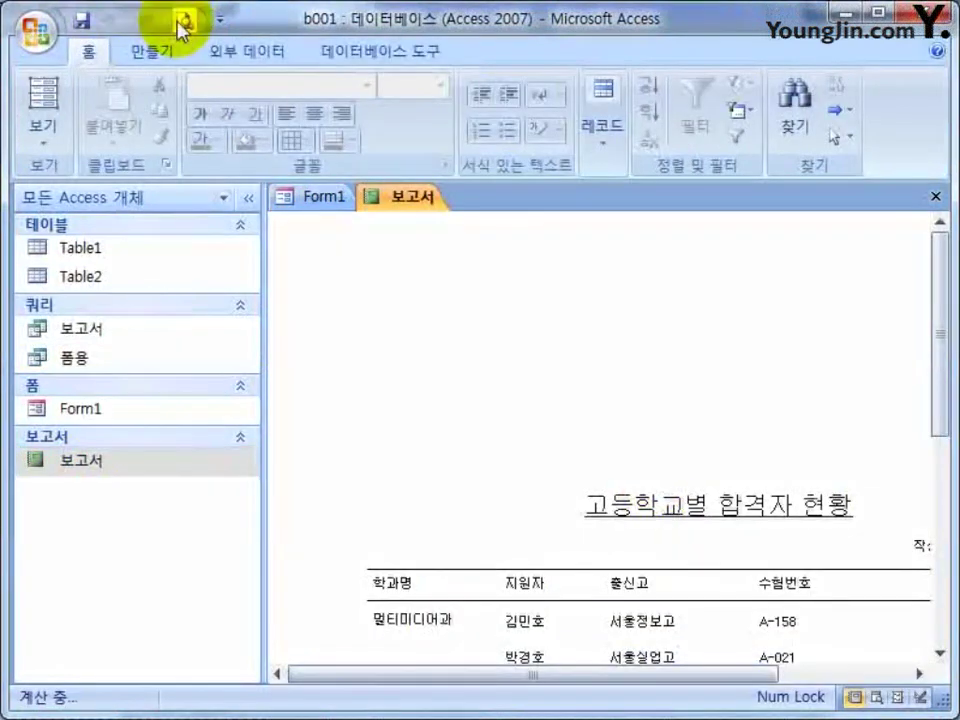
pyautogui.click(183, 25)
pyautogui.click(675, 424)
pyautogui.click(699, 433)
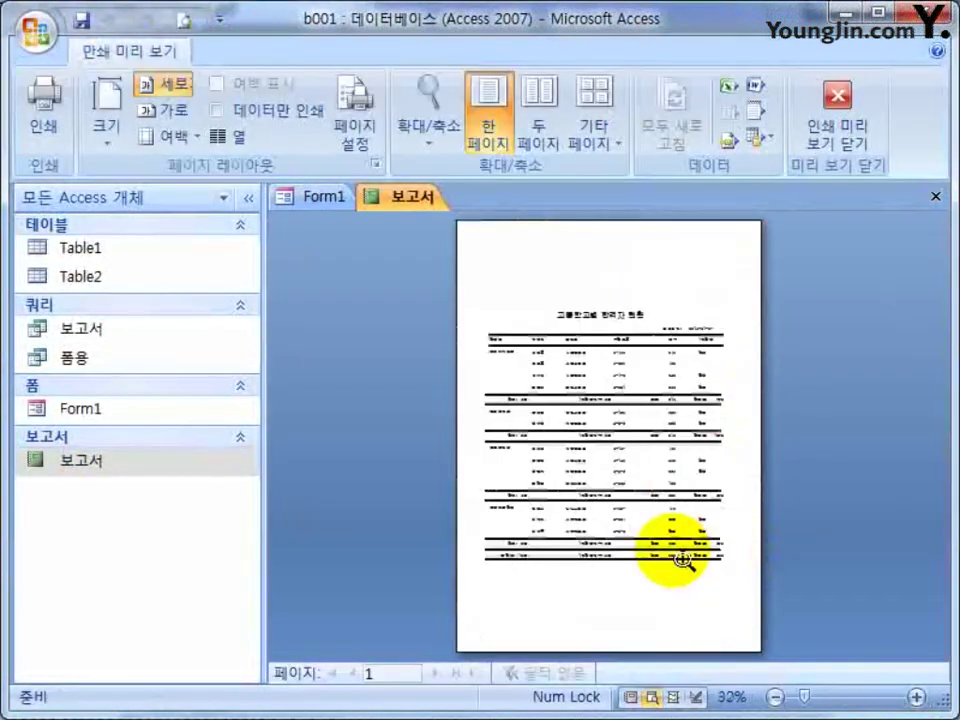
pyautogui.click(369, 671)
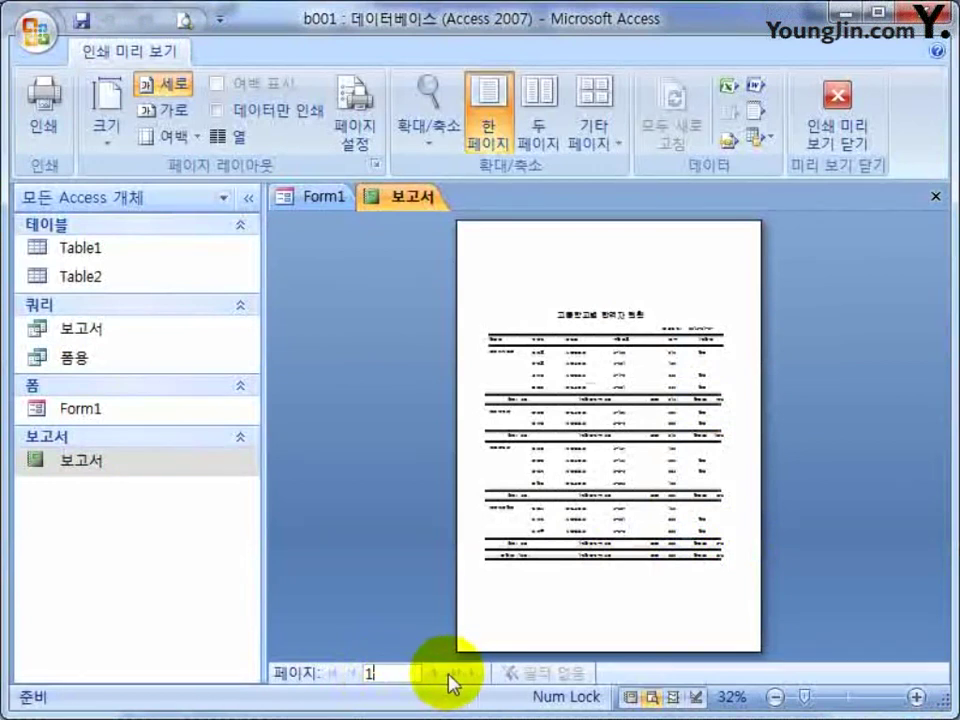
pyautogui.click(700, 436)
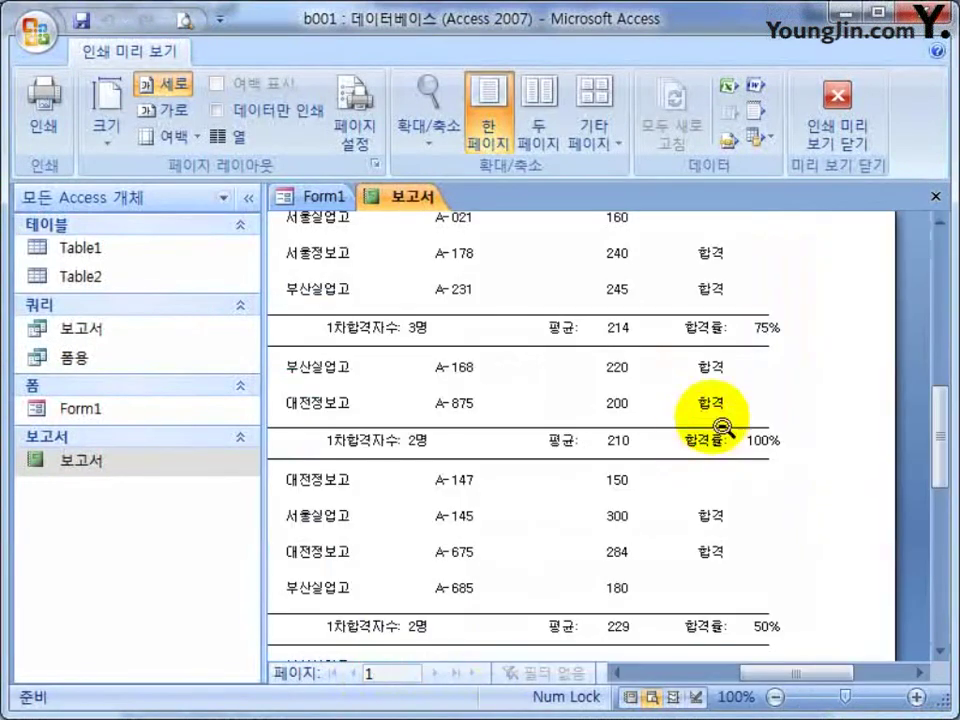
pyautogui.click(720, 428)
# Print the 보고서 report to PDF with the doPDF v7 printer.
pyautogui.click(32, 108)
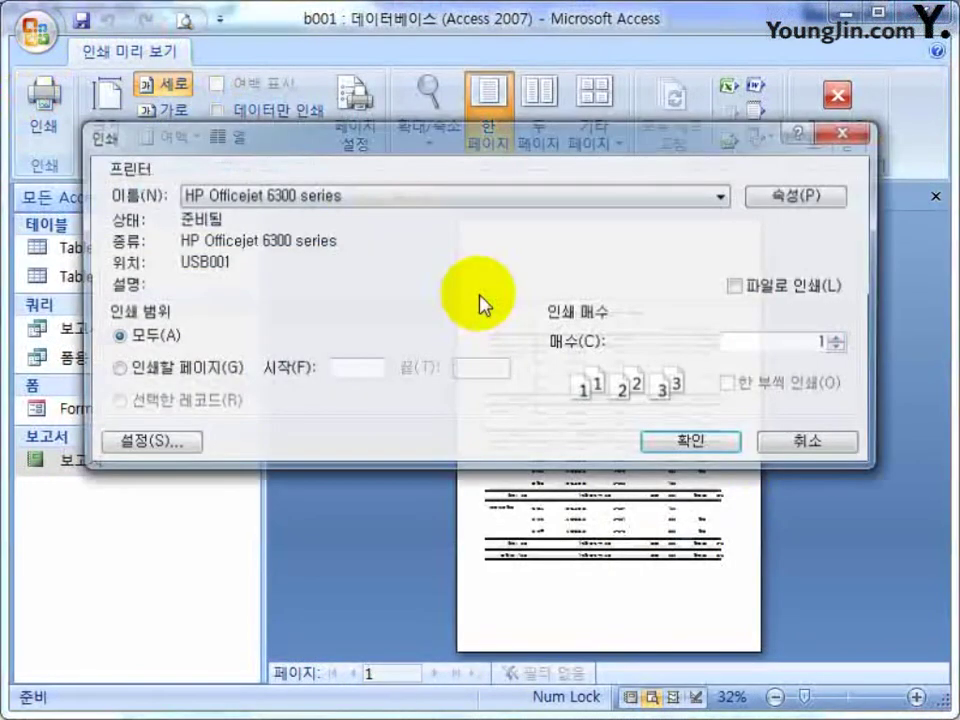
pyautogui.click(285, 196)
pyautogui.click(259, 236)
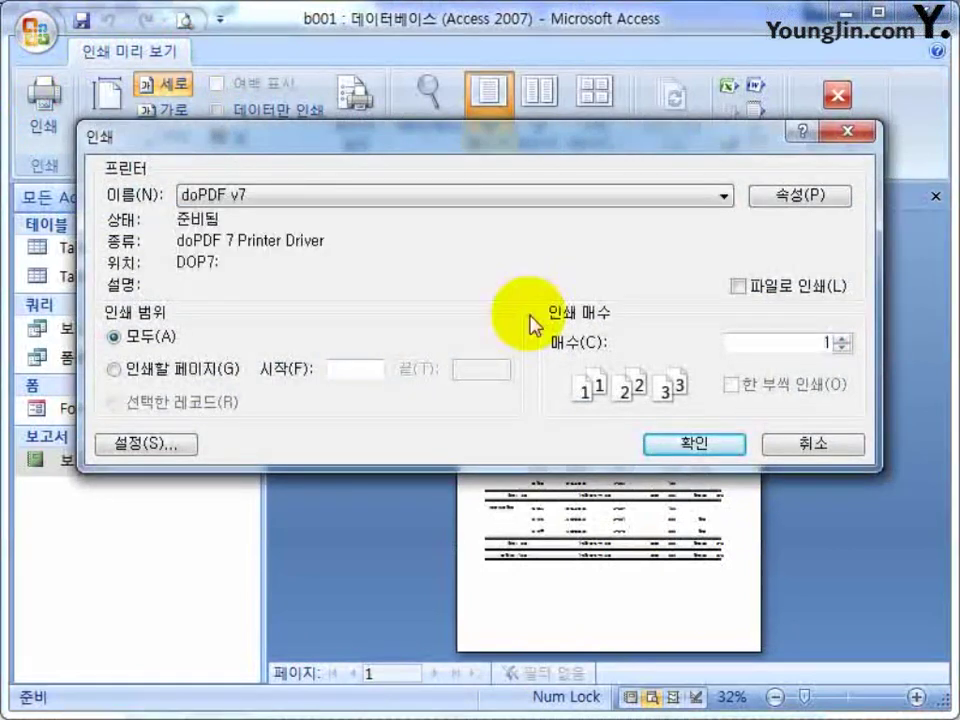
pyautogui.click(700, 444)
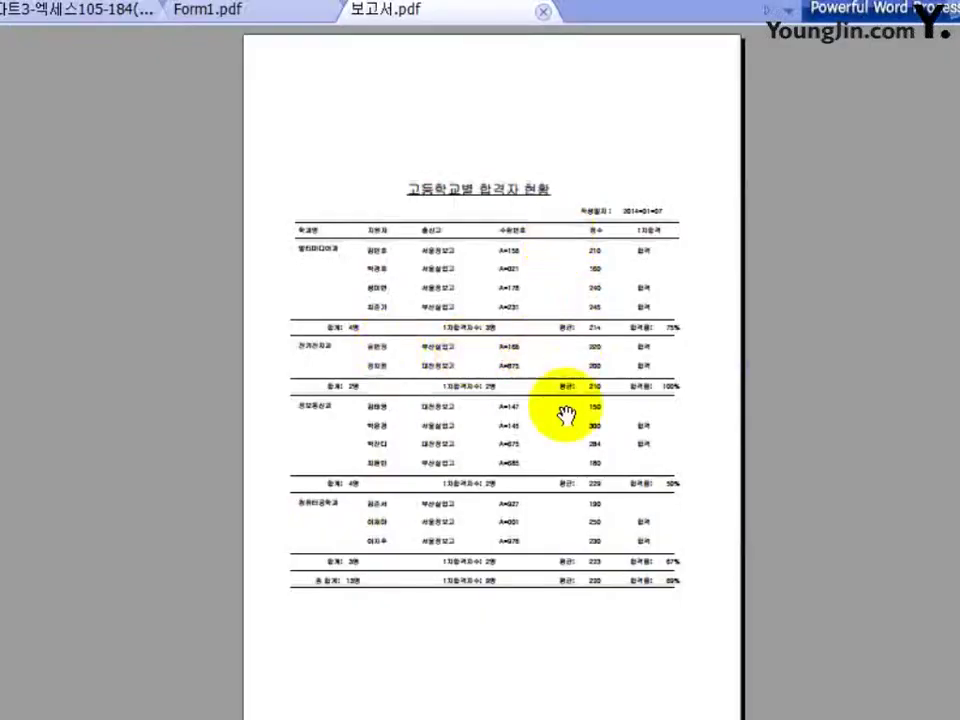
# Scroll through 보고서.pdf down to its grand-total row, then close that tab.
pyautogui.scroll(1, 527, 413)
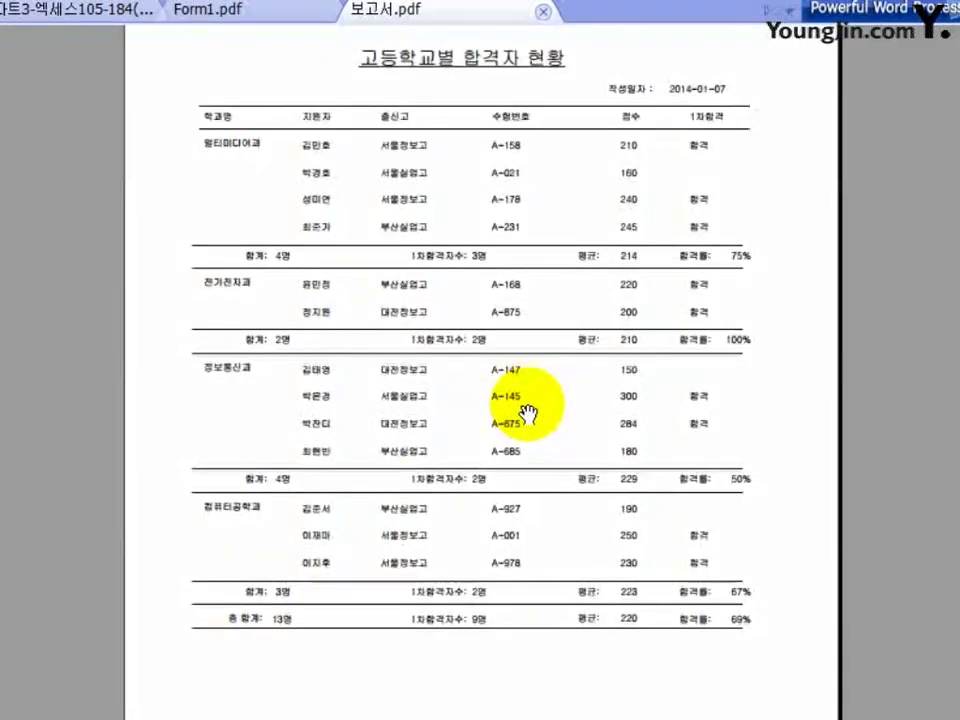
pyautogui.scroll(1, 527, 413)
pyautogui.scroll(-3, 527, 413)
pyautogui.scroll(10, 540, 429)
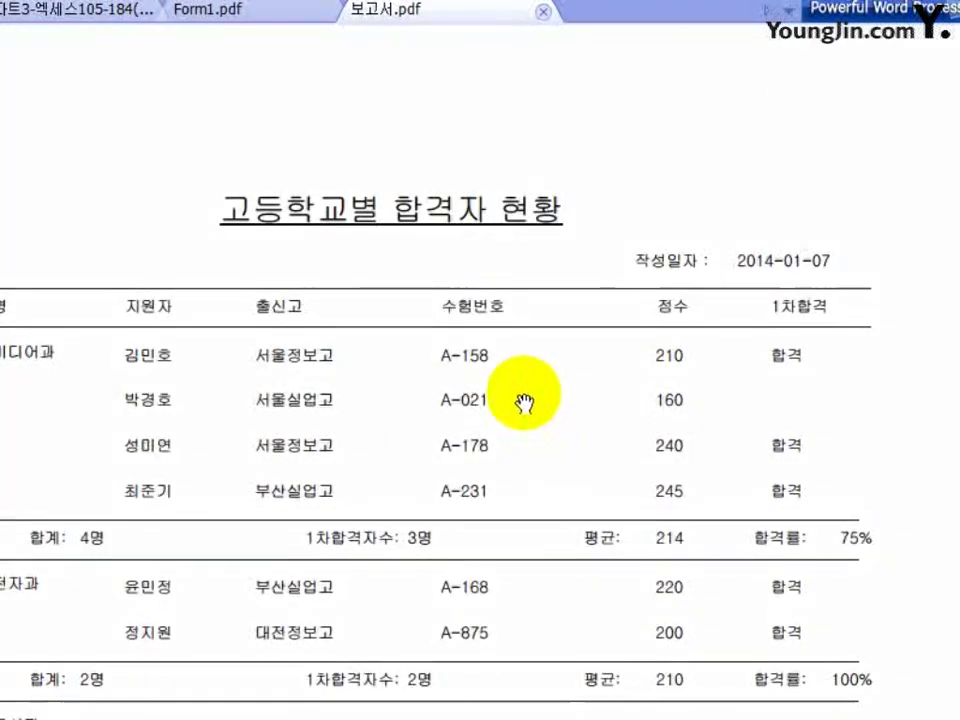
pyautogui.scroll(-5, 524, 403)
pyautogui.scroll(8, 517, 397)
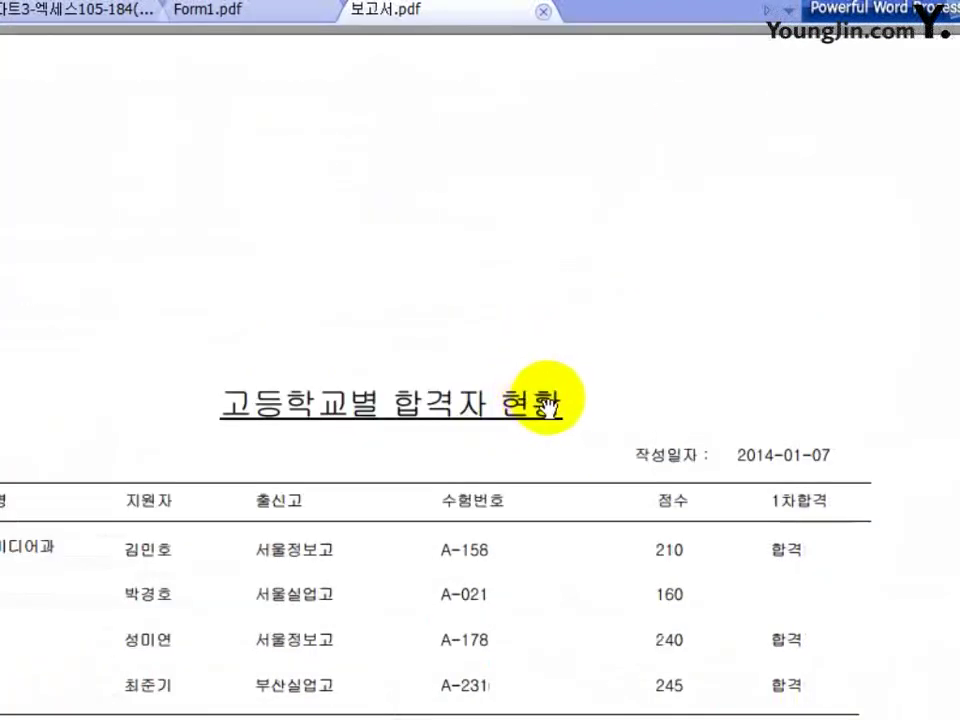
pyautogui.scroll(-13, 550, 410)
pyautogui.scroll(-4, 570, 425)
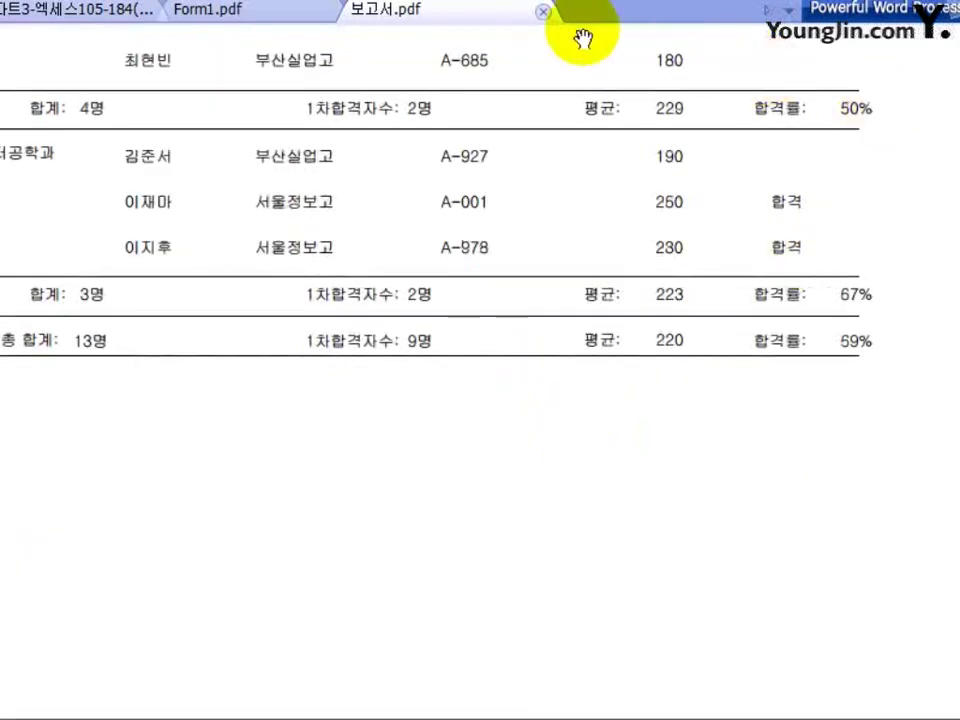
pyautogui.click(543, 12)
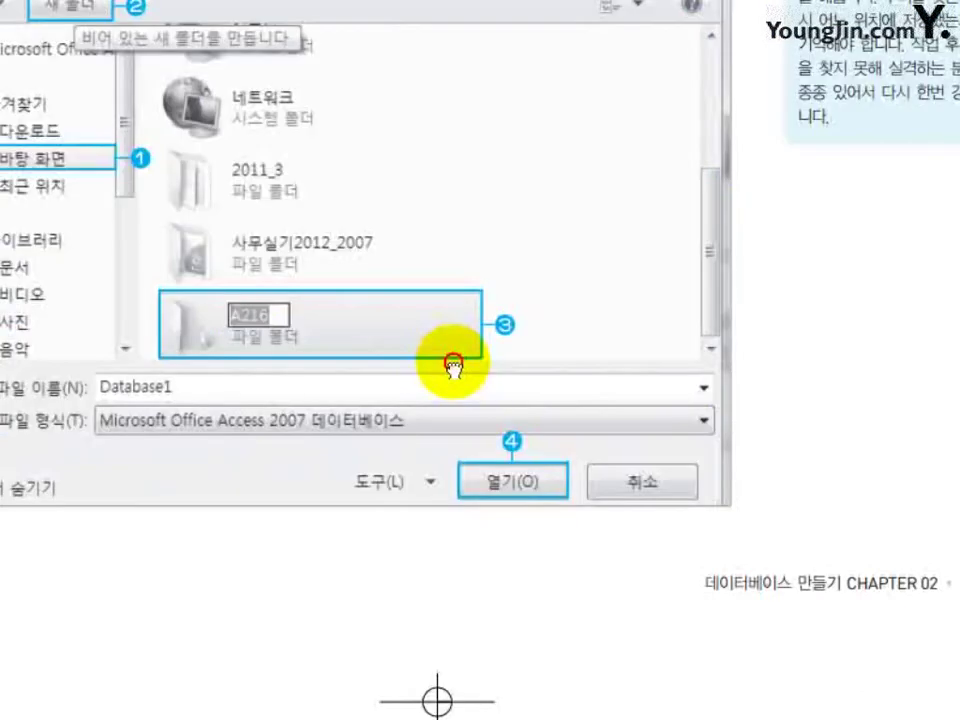
# Scroll from the save-folder dialog pages through field names, data types and 필드 크기 to section 3.
pyautogui.moveTo(453, 366); pyautogui.dragTo(545, 348)
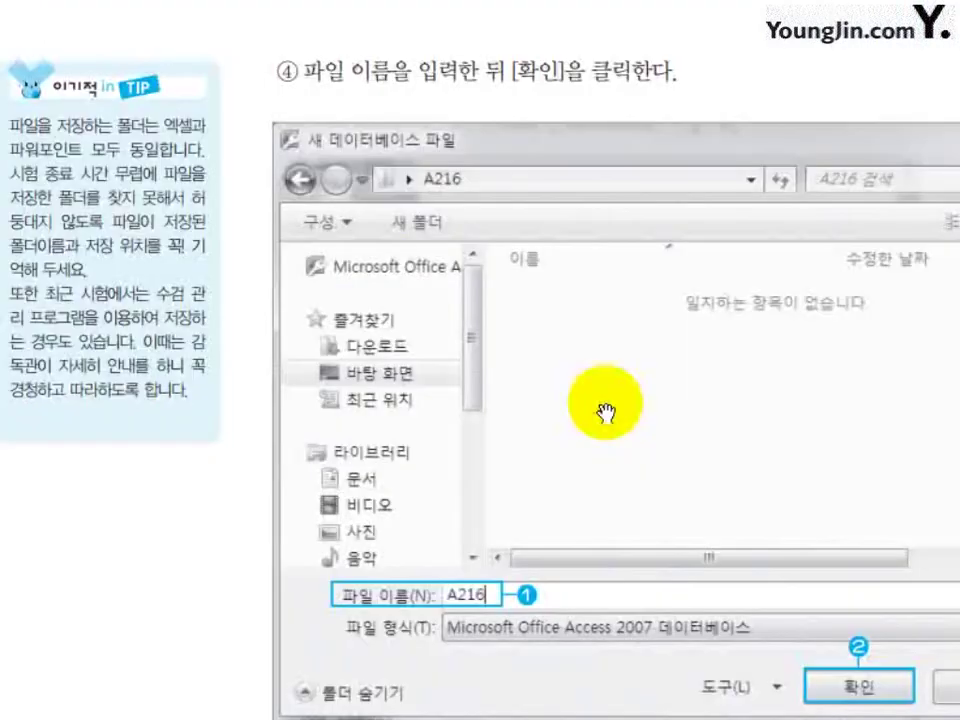
pyautogui.scroll(-15, 605, 410)
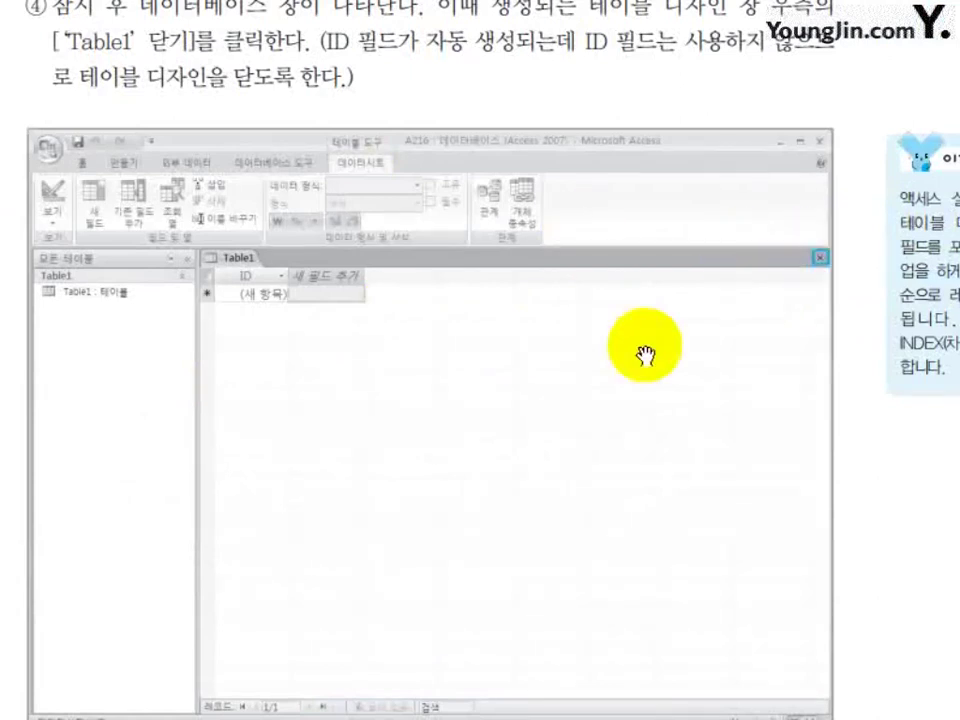
pyautogui.scroll(-5, 700, 330)
pyautogui.scroll(-4, 637, 372)
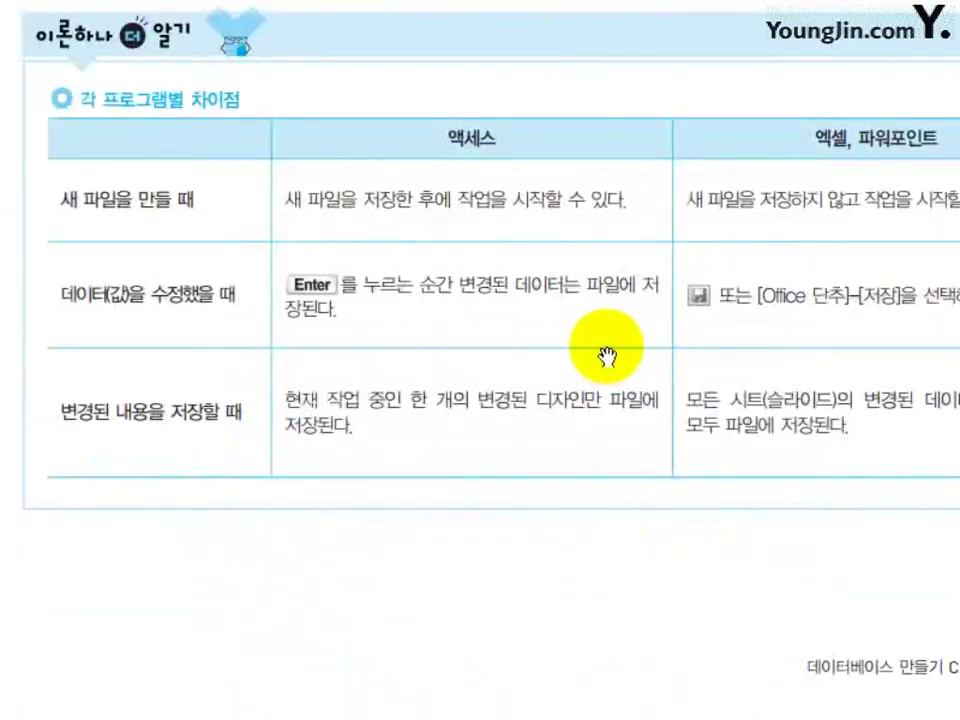
pyautogui.scroll(-5, 606, 357)
pyautogui.scroll(-5, 614, 366)
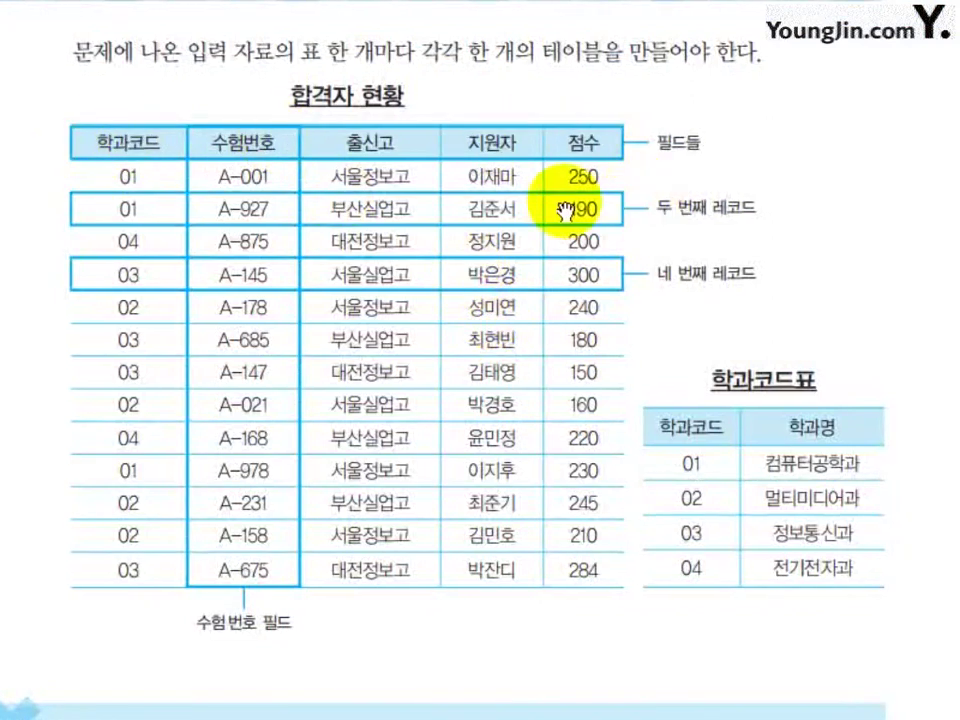
pyautogui.scroll(-7, 610, 497)
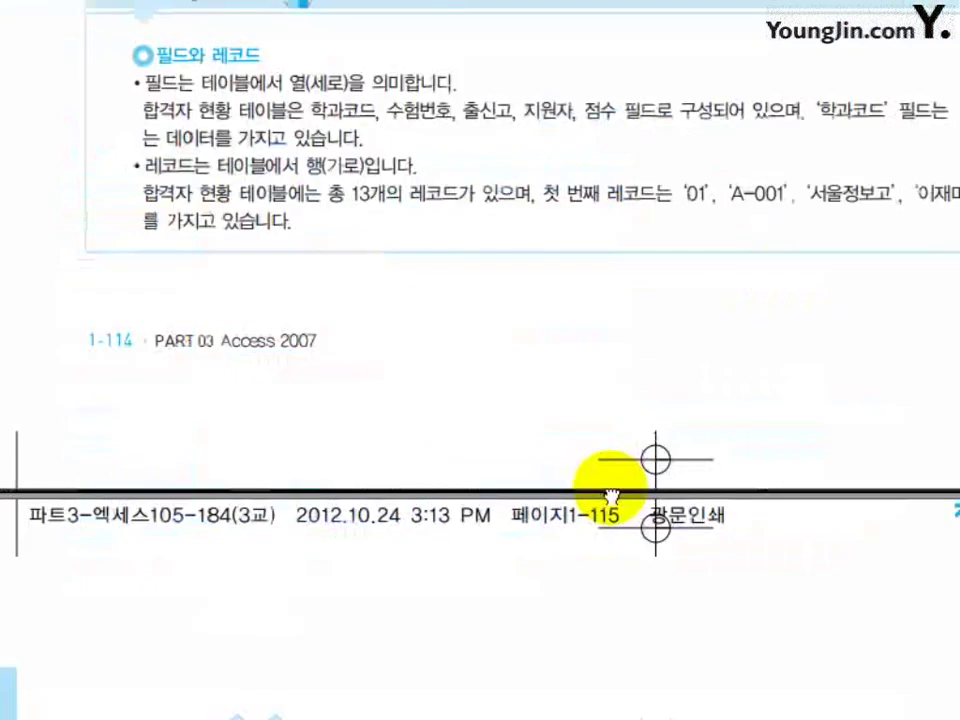
pyautogui.scroll(-10, 610, 497)
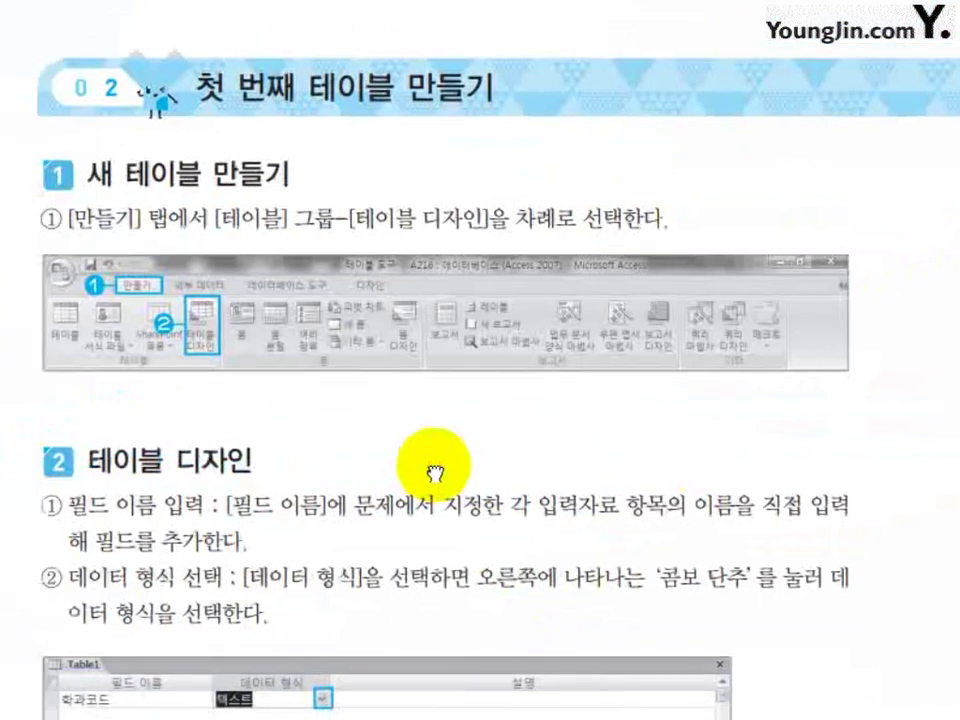
pyautogui.scroll(-5, 439, 422)
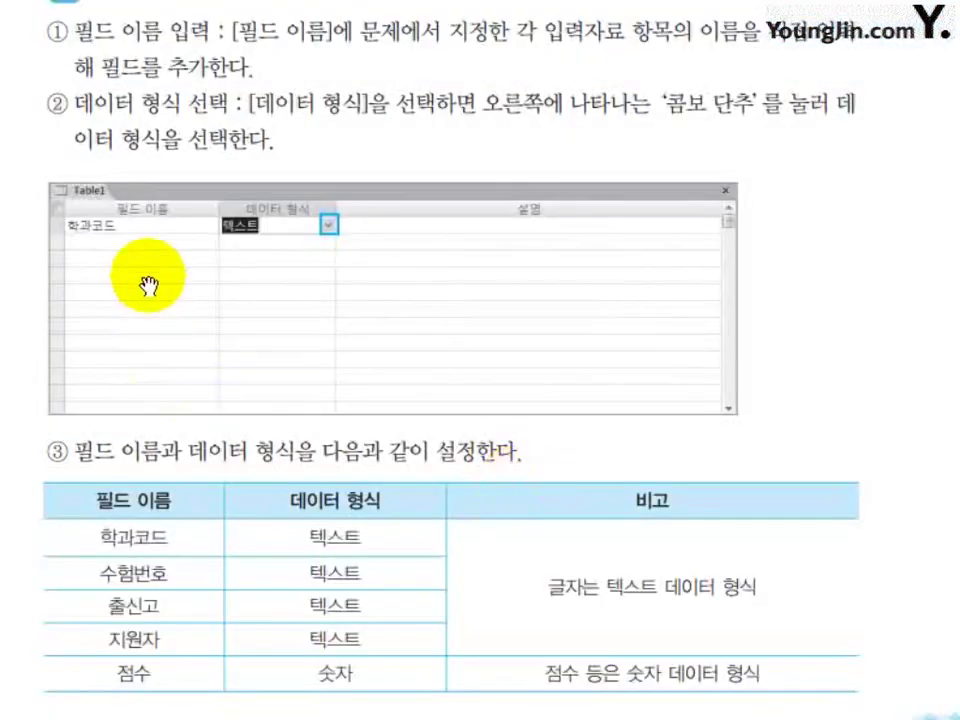
pyautogui.scroll(-2, 360, 410)
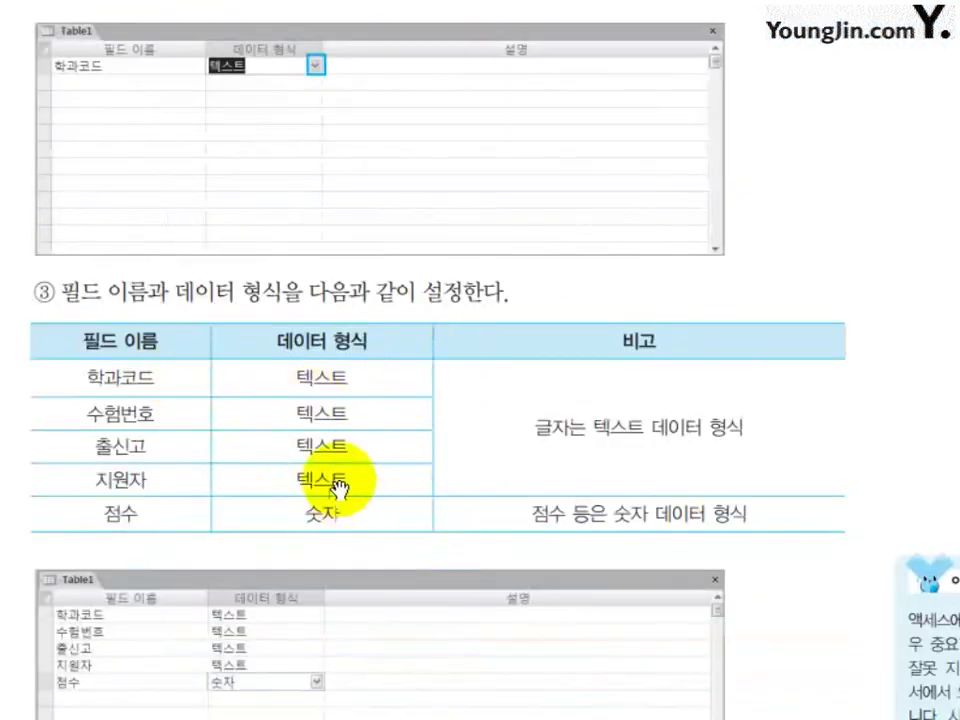
pyautogui.scroll(-4, 450, 415)
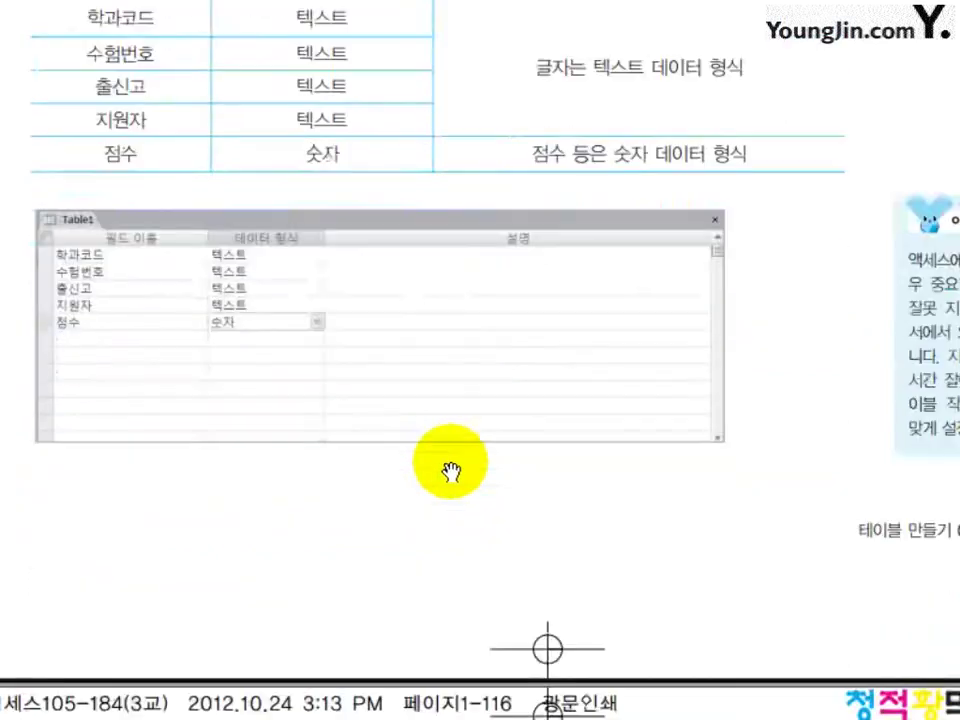
pyautogui.scroll(-10, 306, 508)
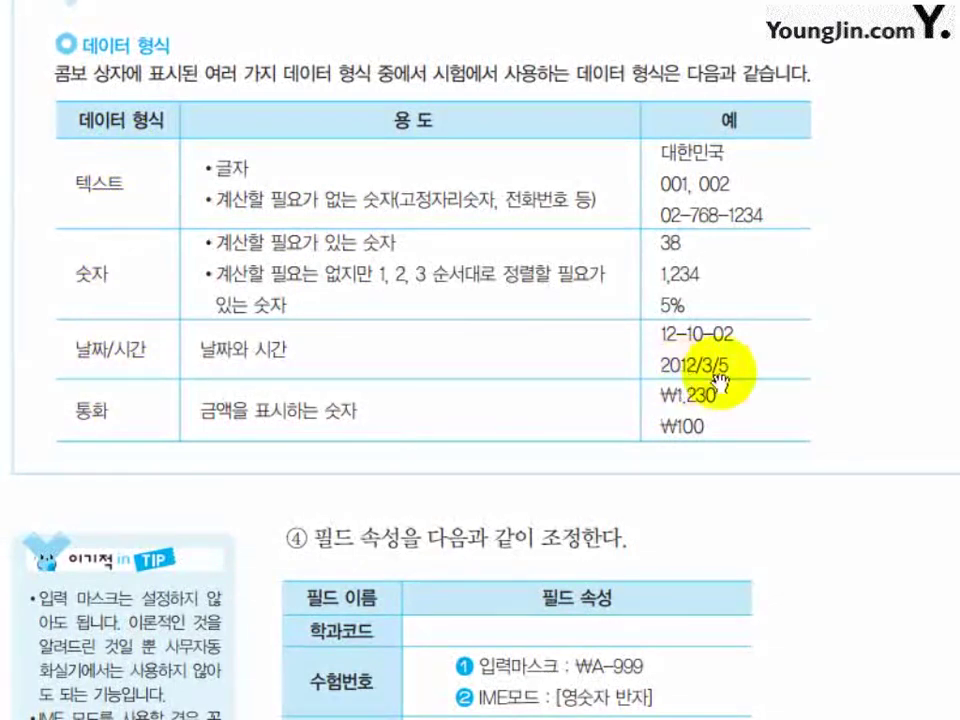
pyautogui.scroll(-3, 715, 388)
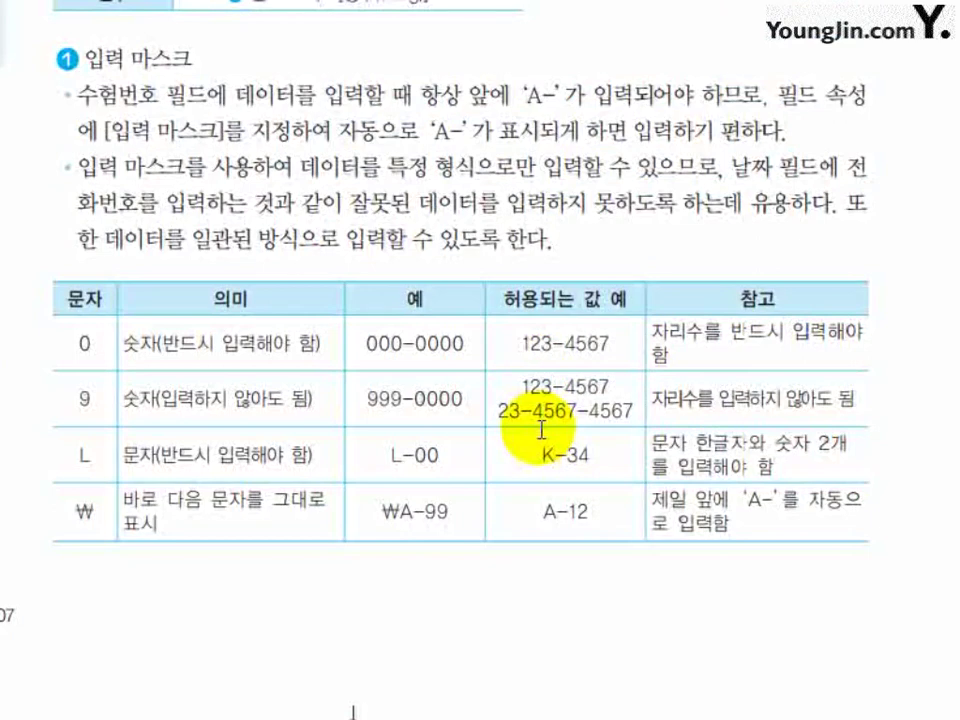
pyautogui.scroll(-10, 523, 439)
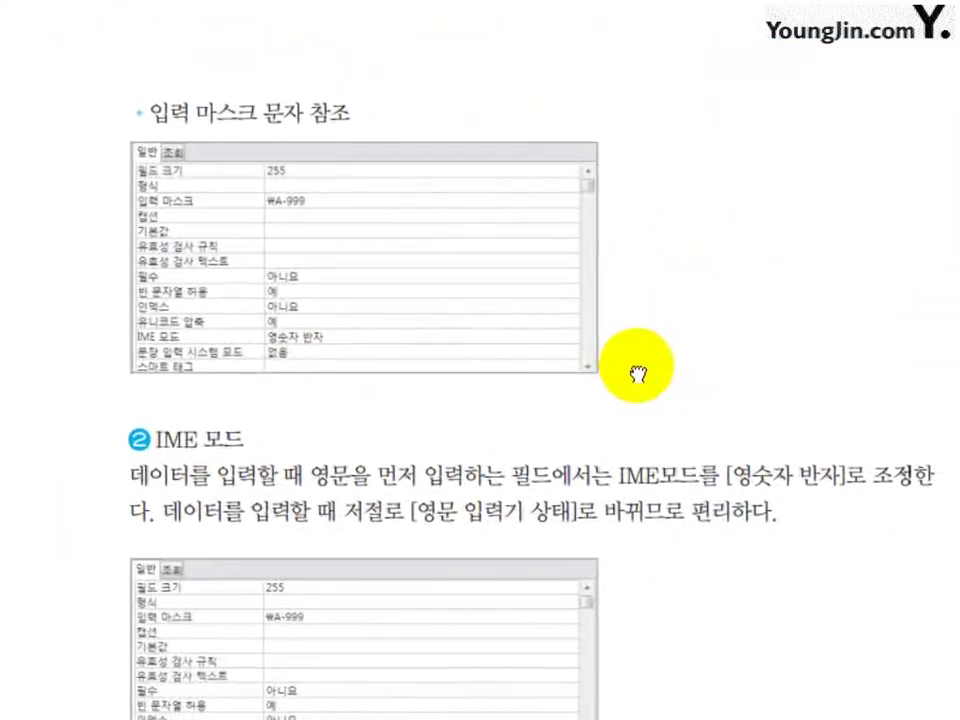
pyautogui.scroll(-3, 469, 589)
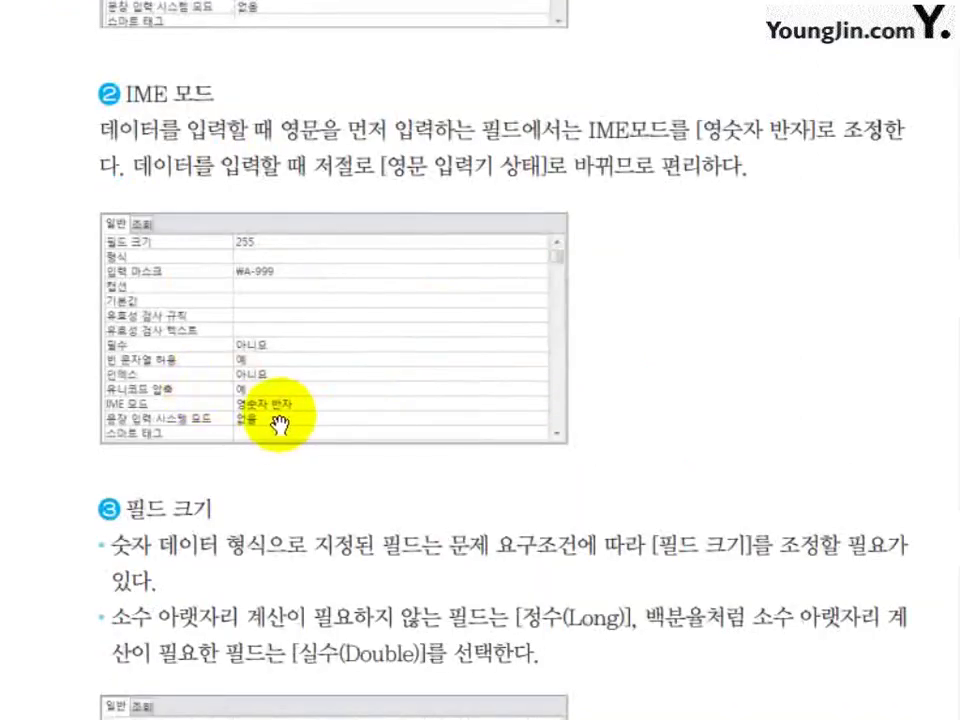
pyautogui.scroll(-4, 407, 508)
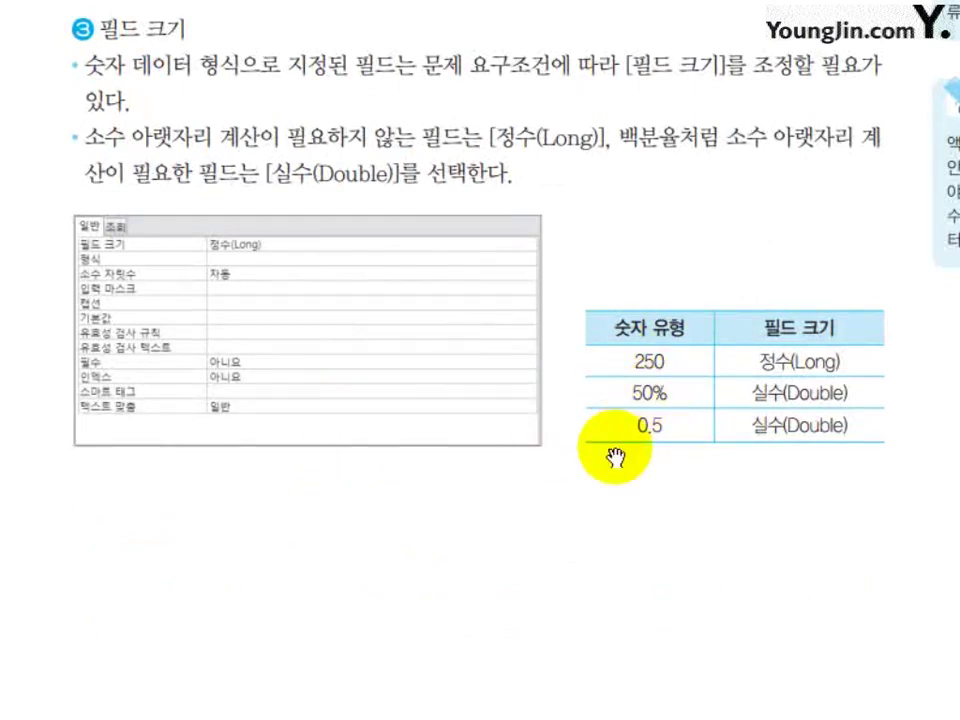
pyautogui.scroll(-10, 649, 482)
pyautogui.scroll(-2, 682, 462)
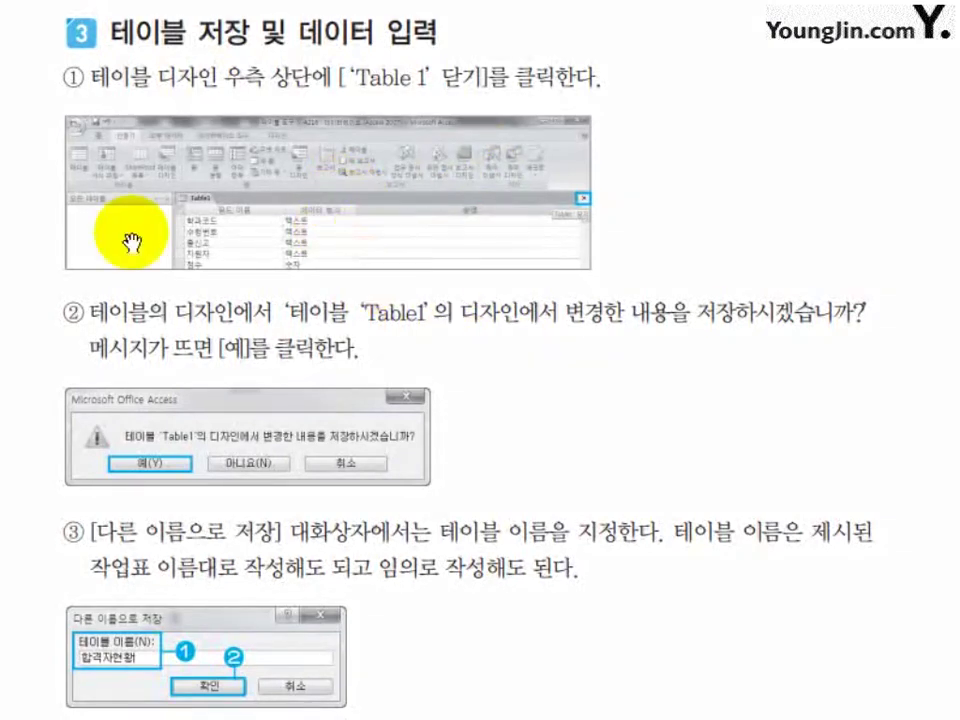
# Scroll past the 기본 키 설정 and 관계 pages to the 01 문제 분석 page.
pyautogui.scroll(-5, 497, 418)
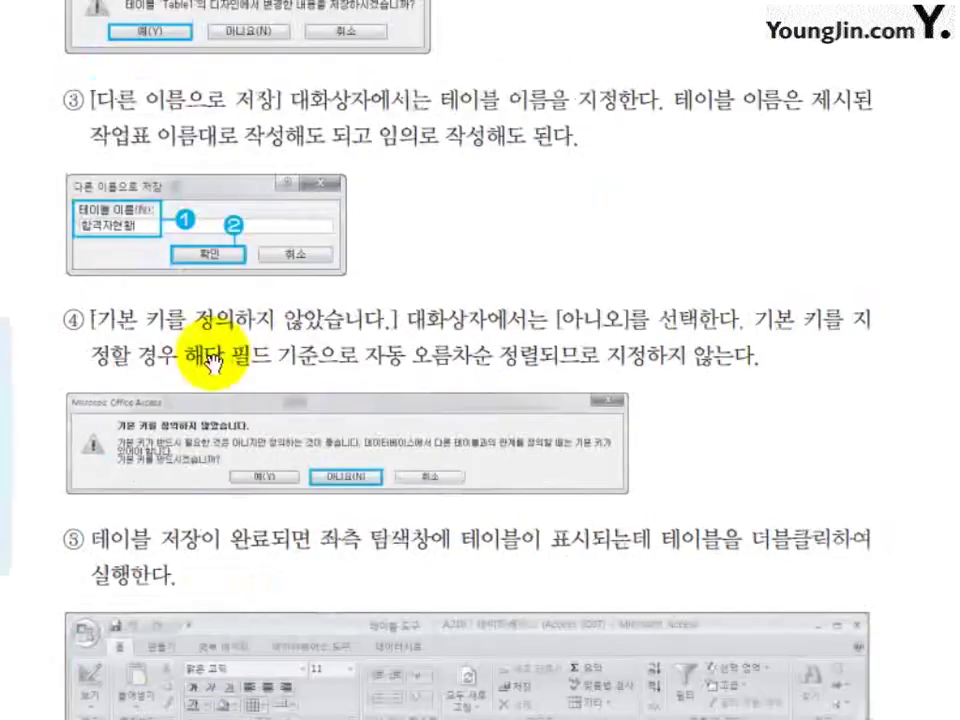
pyautogui.scroll(-6, 482, 518)
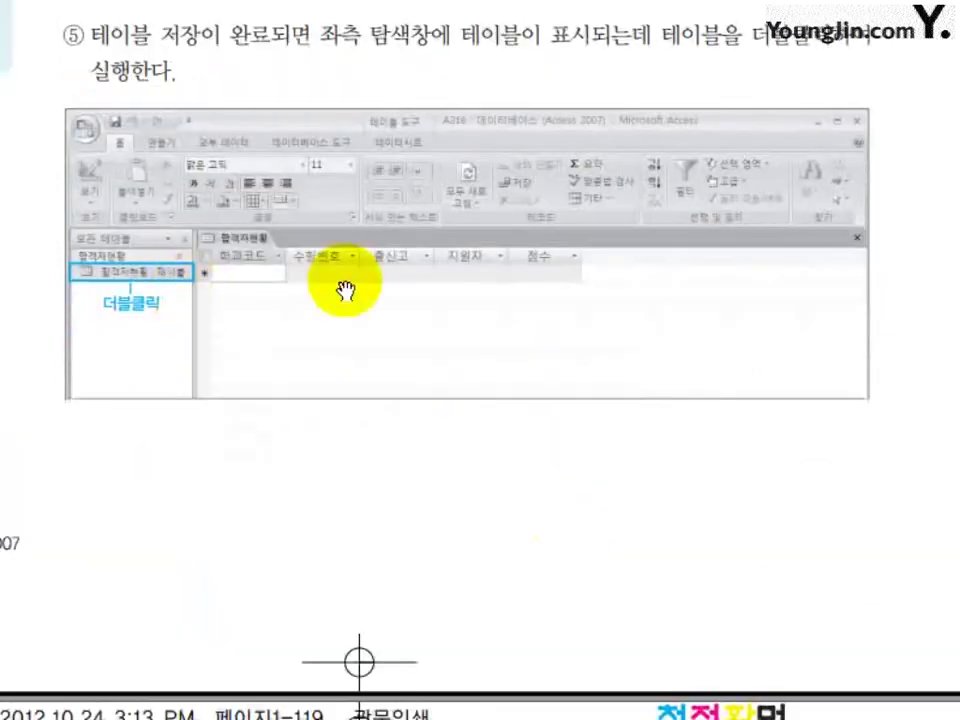
pyautogui.scroll(-8, 557, 460)
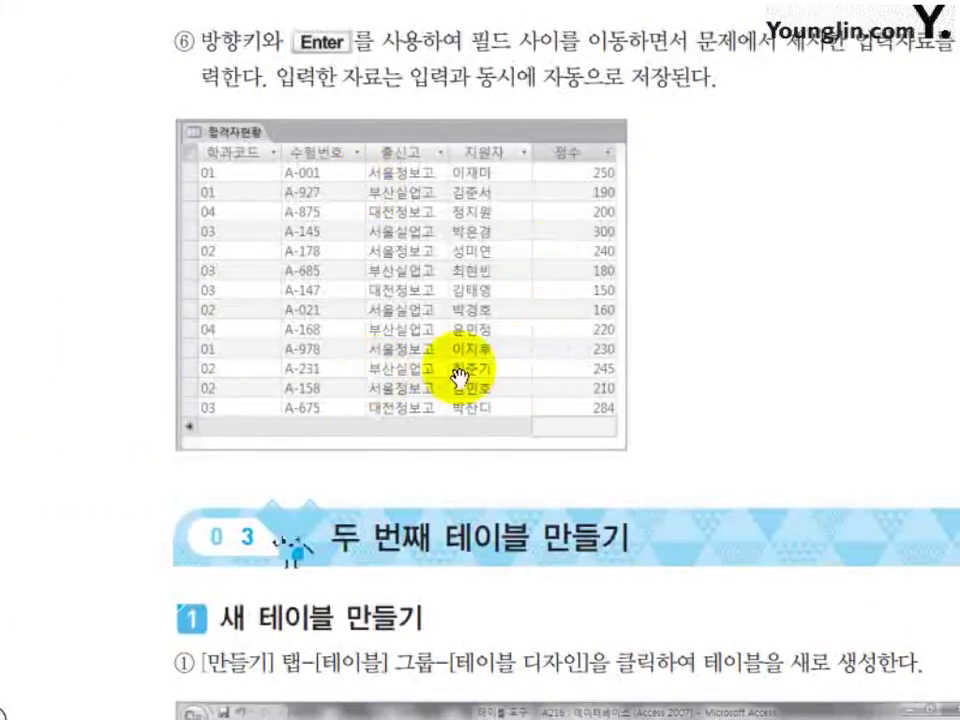
pyautogui.scroll(-8, 544, 270)
pyautogui.scroll(-3, 600, 420)
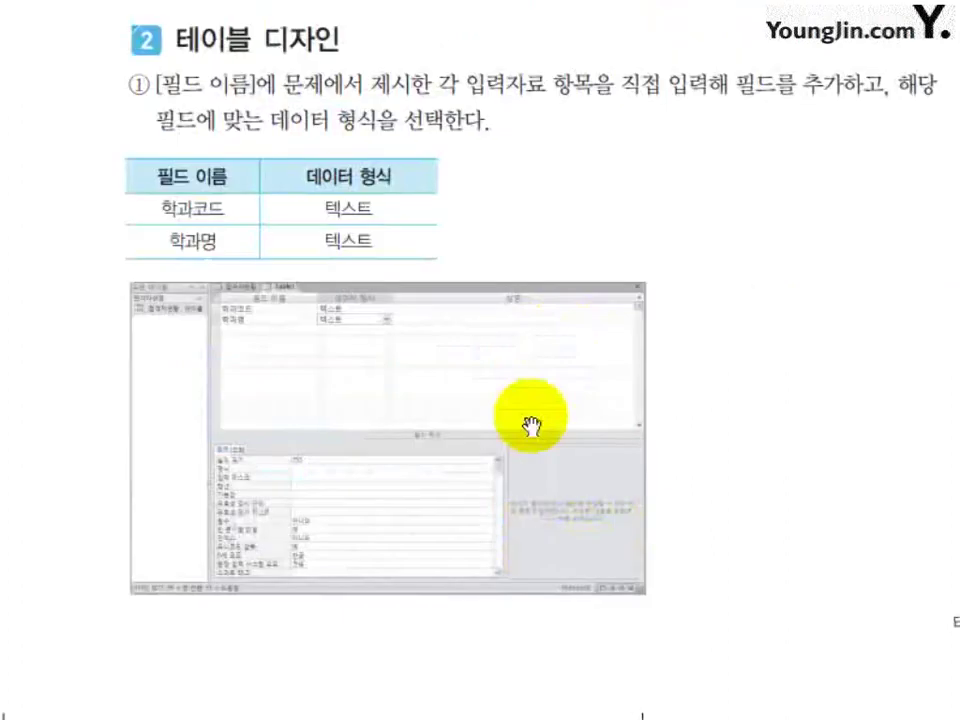
pyautogui.scroll(-10, 483, 448)
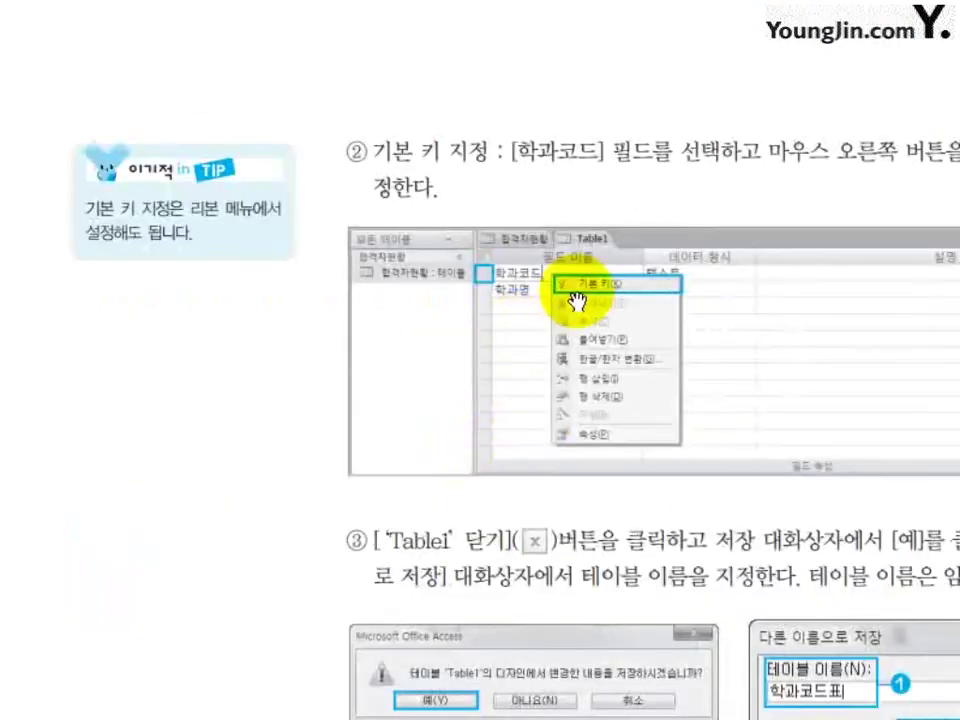
pyautogui.scroll(-8, 425, 278)
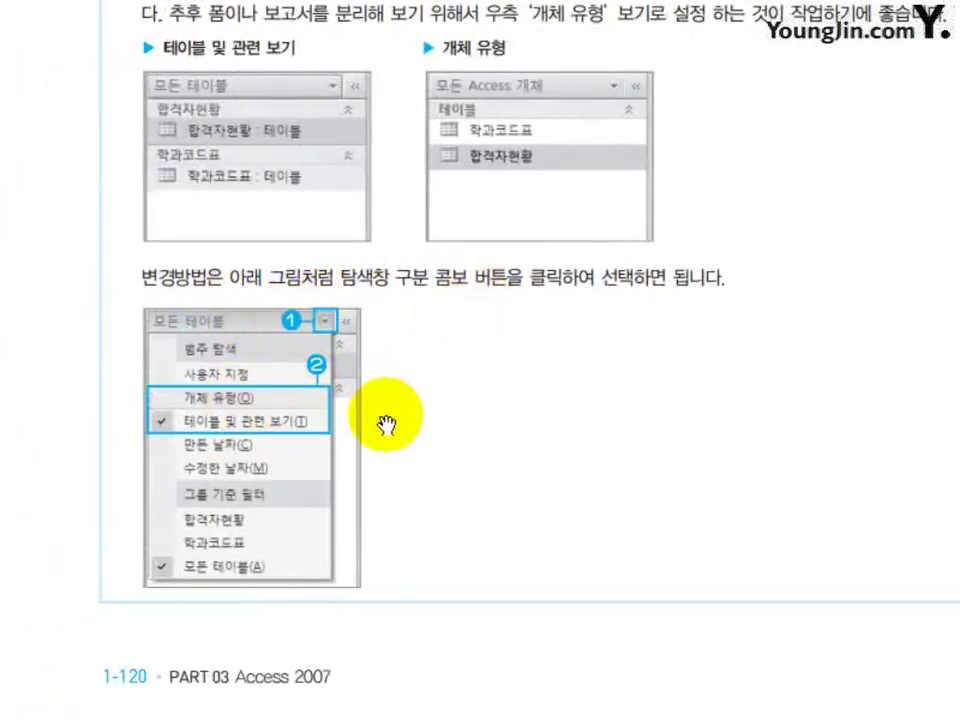
pyautogui.scroll(-10, 302, 443)
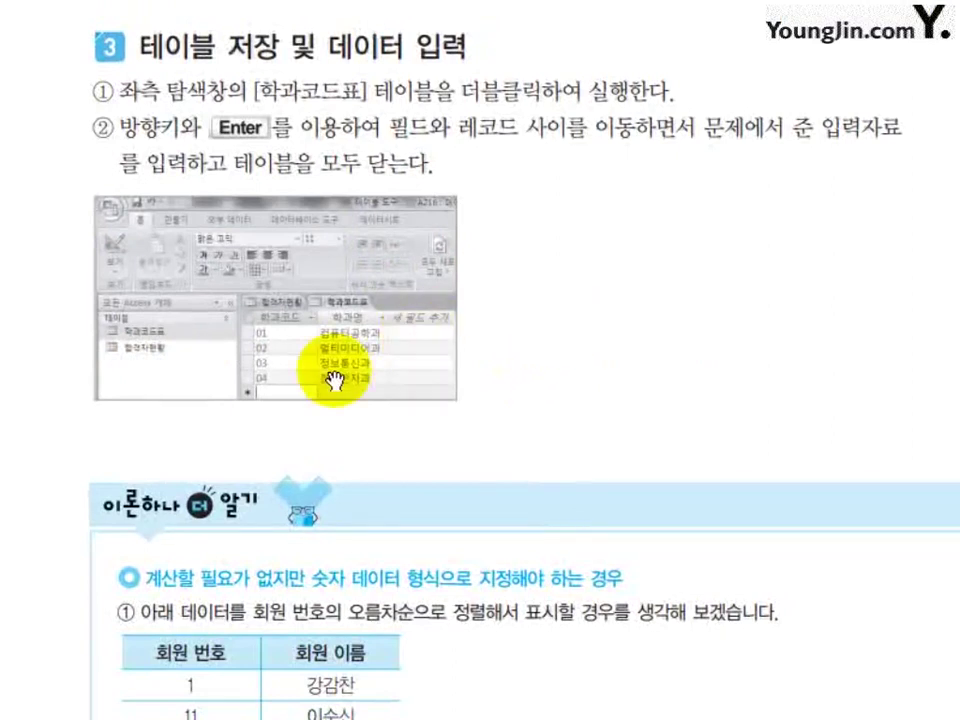
pyautogui.scroll(-5, 418, 347)
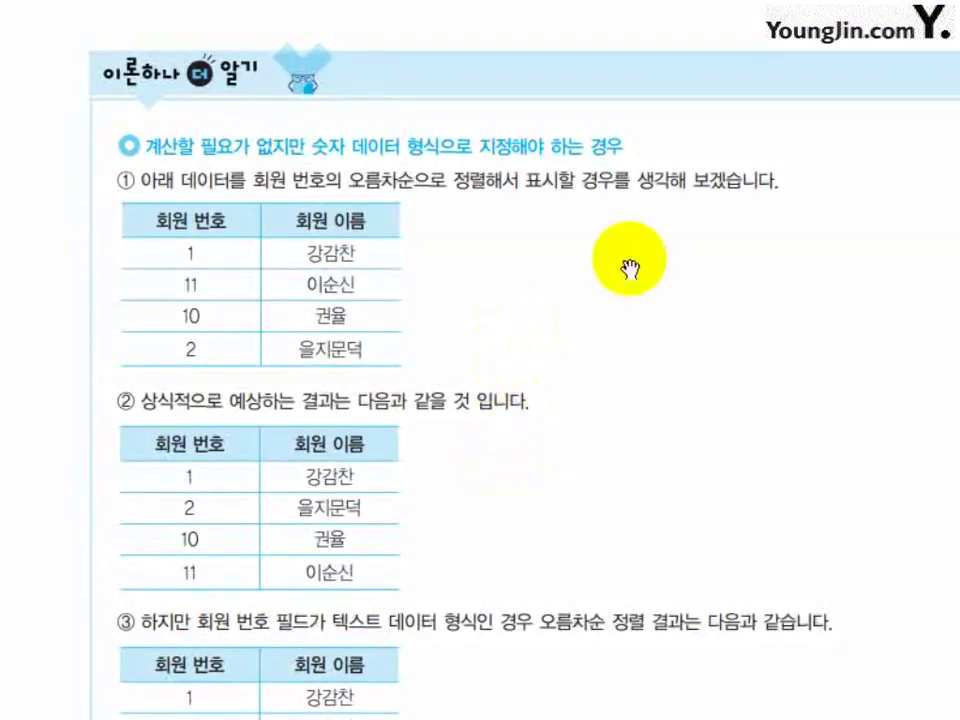
pyautogui.scroll(-15, 436, 514)
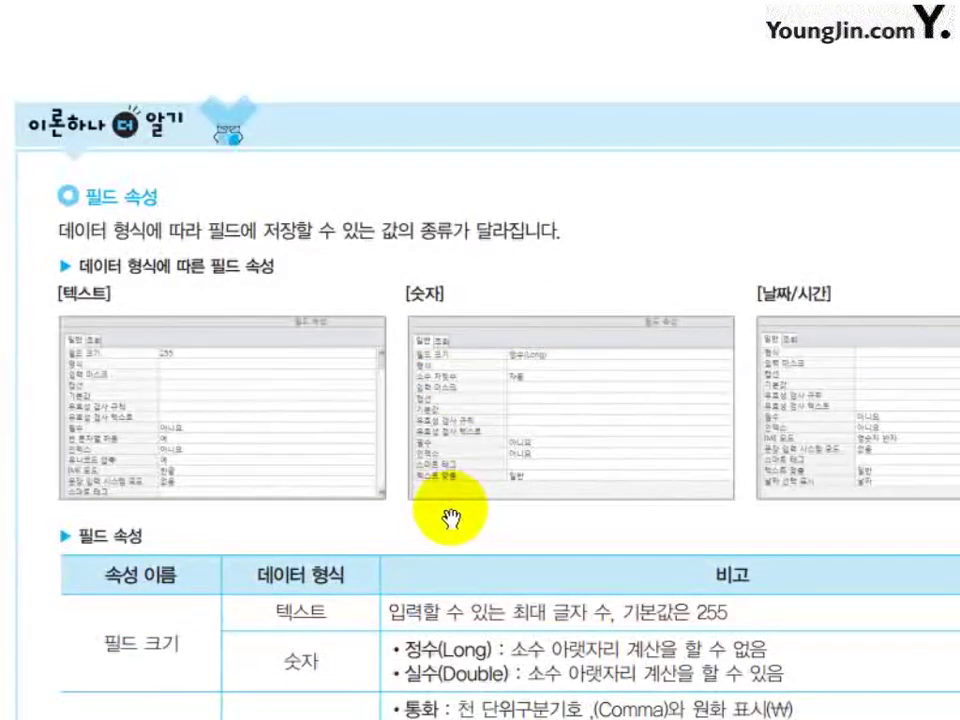
pyautogui.scroll(-4, 470, 400)
pyautogui.scroll(-2, 430, 300)
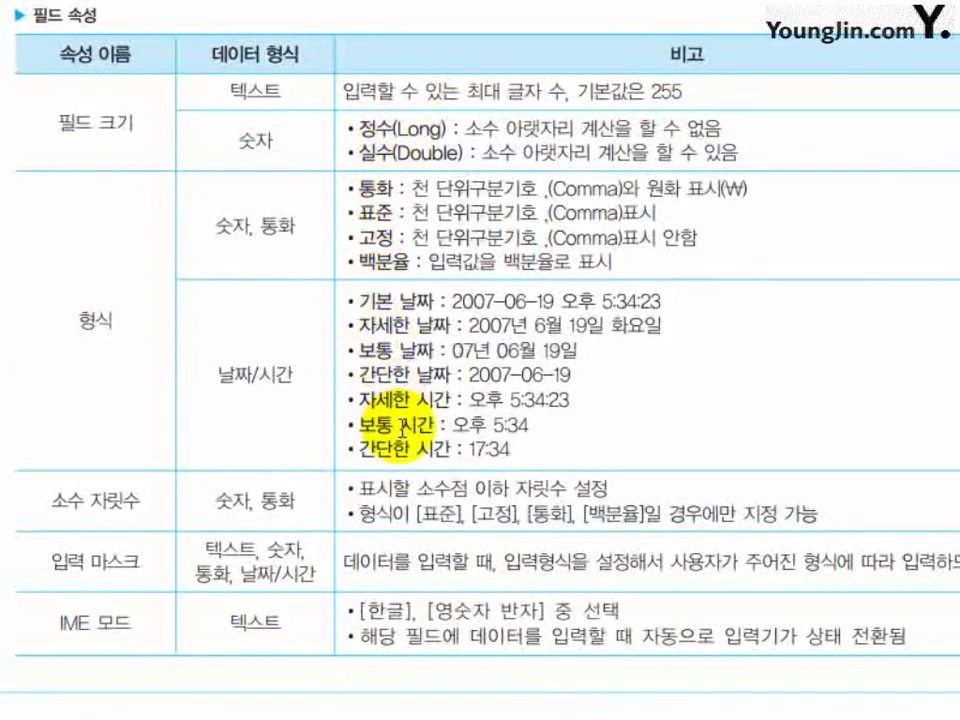
pyautogui.scroll(-10, 461, 514)
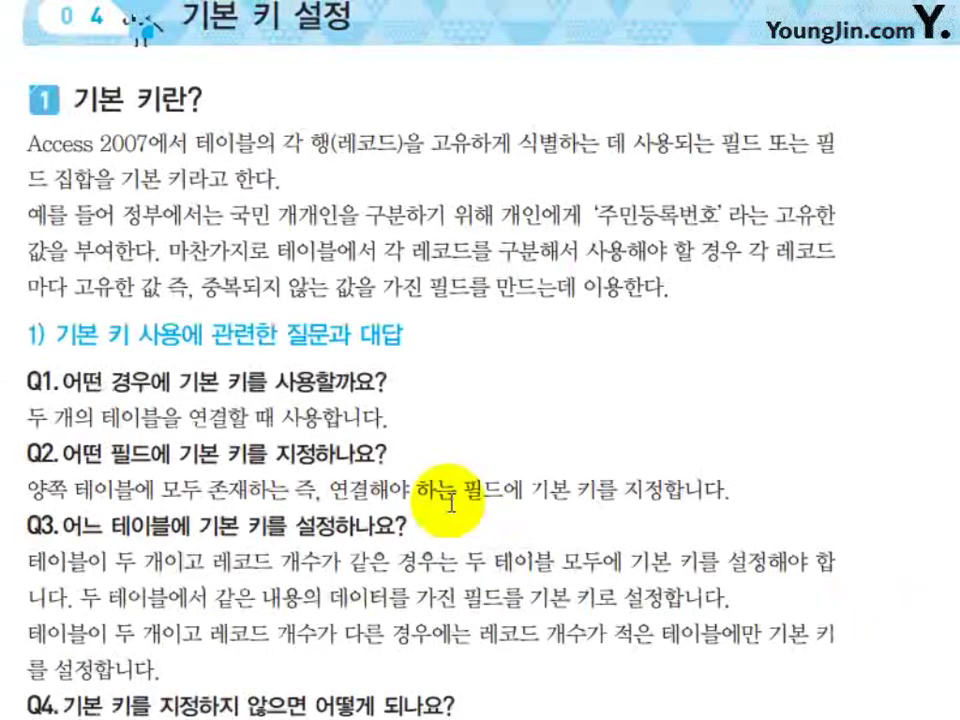
pyautogui.scroll(-5, 450, 495)
pyautogui.scroll(-3, 445, 500)
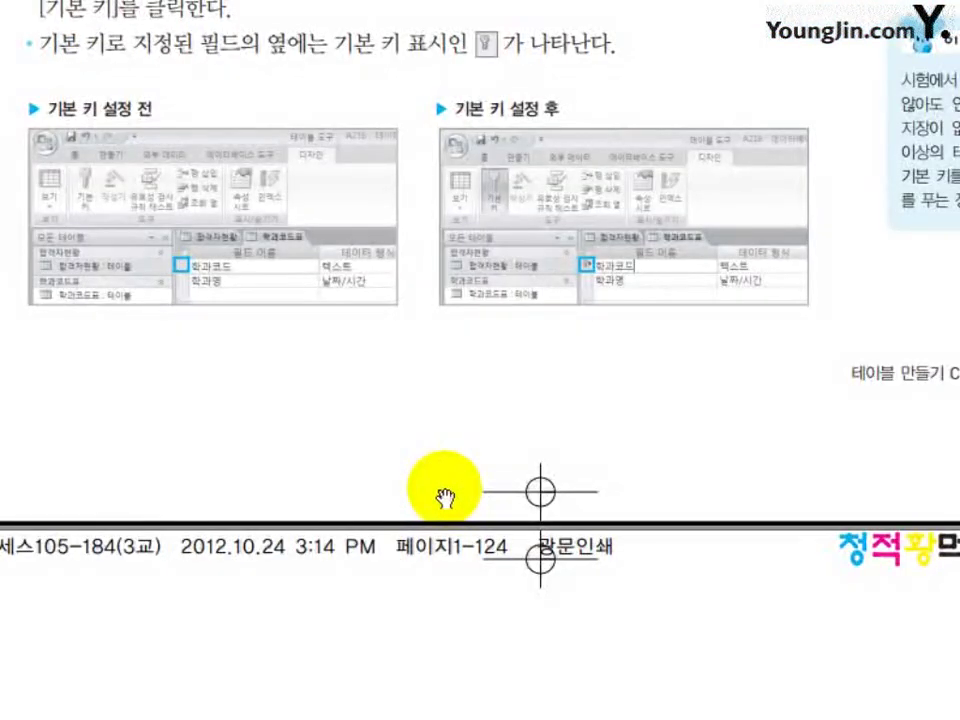
pyautogui.scroll(-5, 445, 500)
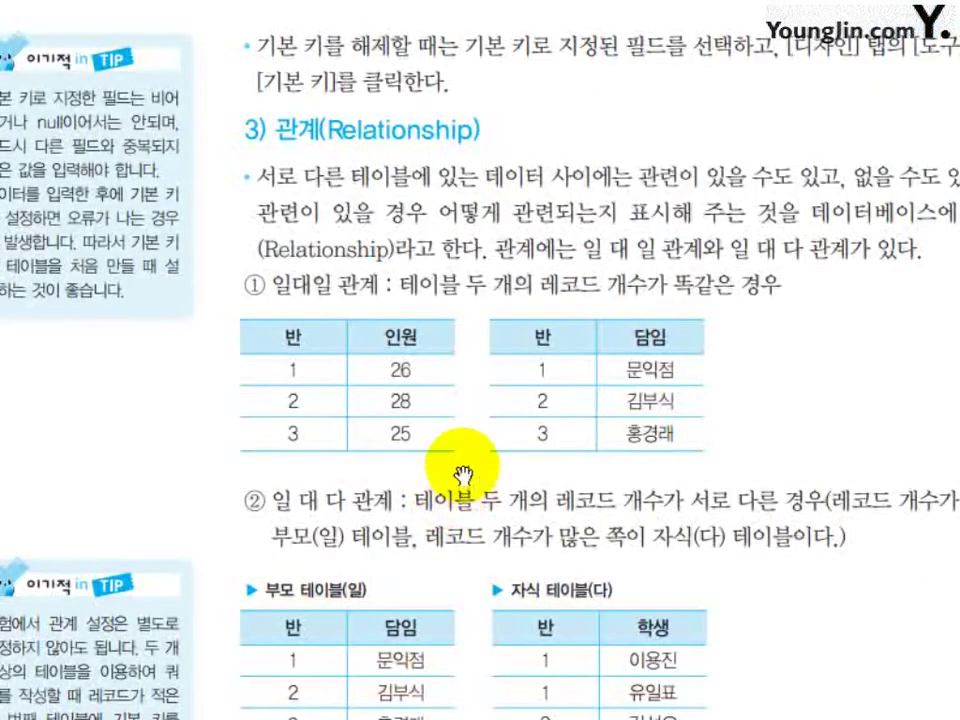
pyautogui.scroll(-3, 461, 470)
pyautogui.scroll(-8, 491, 440)
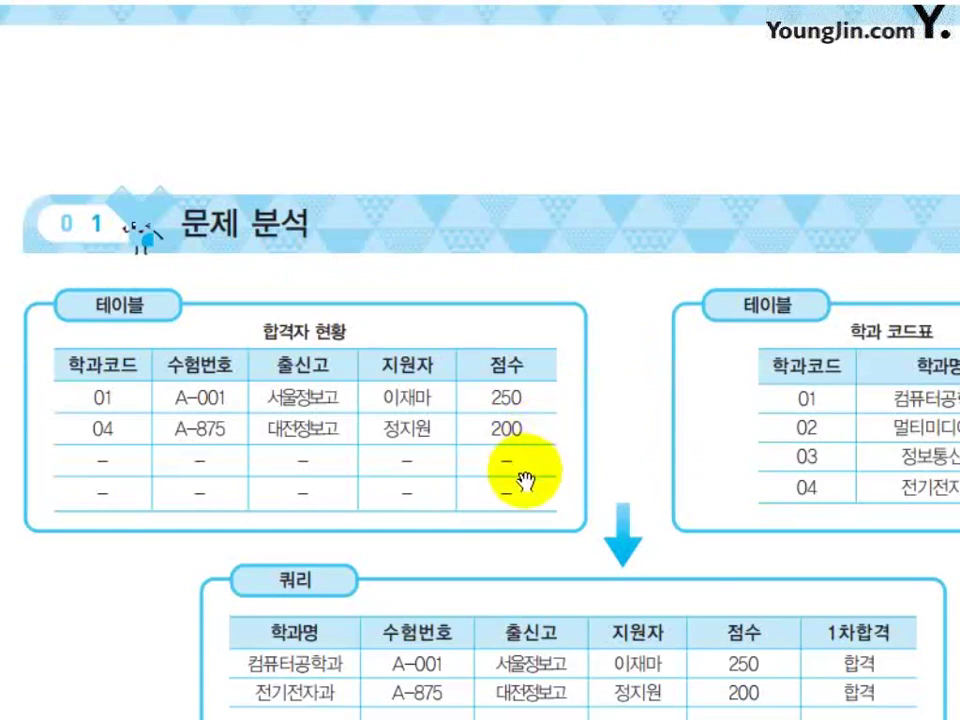
# Scroll through the query design, result and 저장 및 종료 steps, returning to the 계산 필드 문법 tip.
pyautogui.scroll(-3, 580, 410)
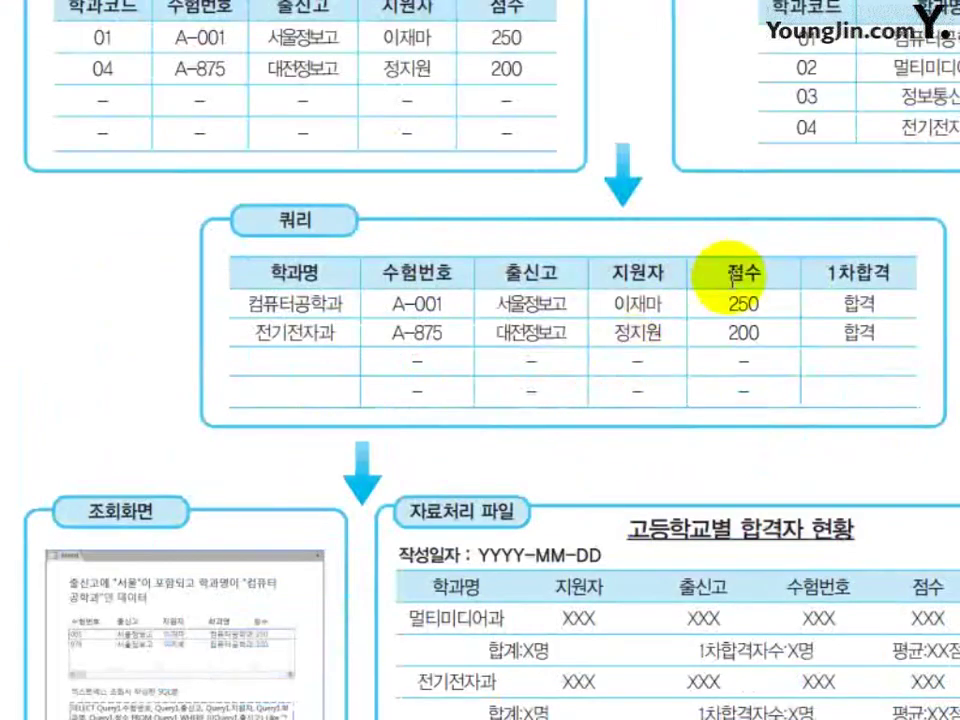
pyautogui.scroll(-3, 588, 450)
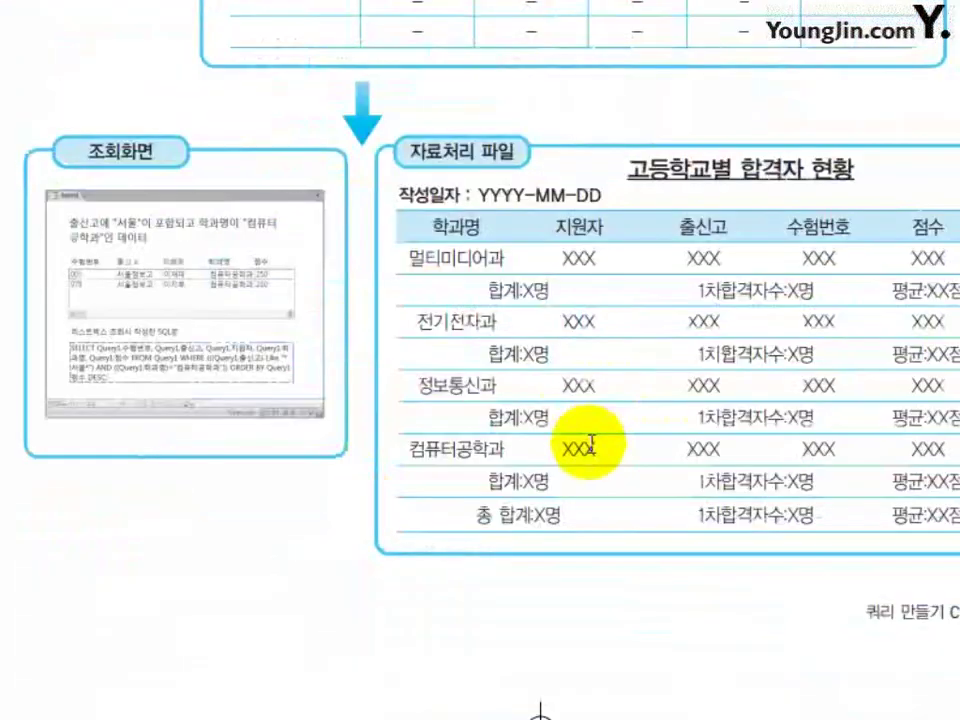
pyautogui.scroll(-10, 593, 442)
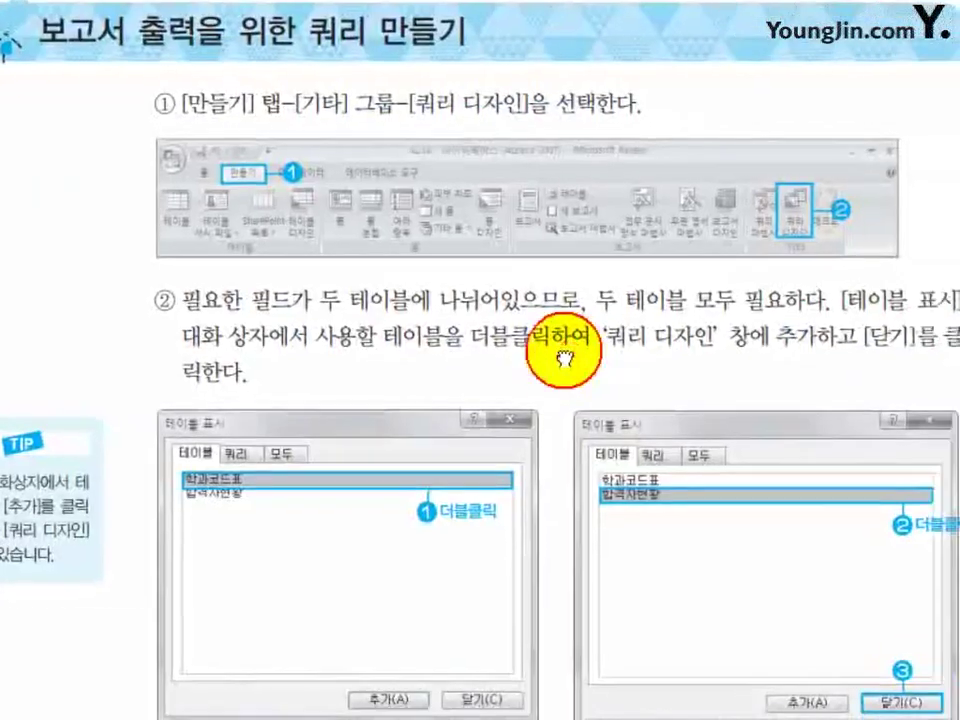
pyautogui.scroll(-5, 579, 454)
pyautogui.scroll(-3, 580, 470)
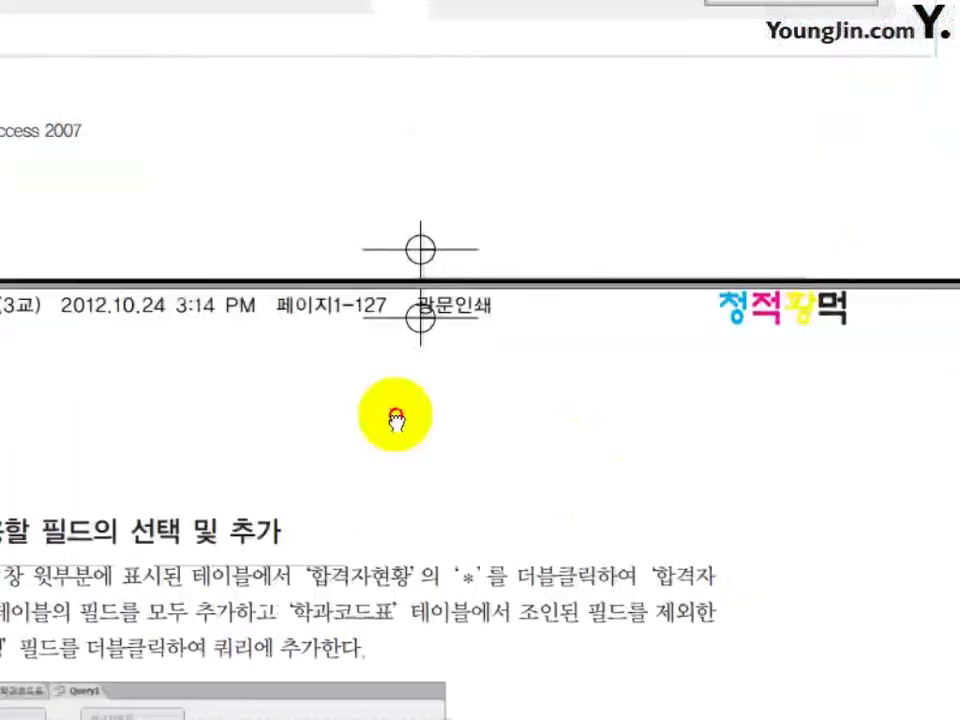
pyautogui.scroll(4, 396, 418)
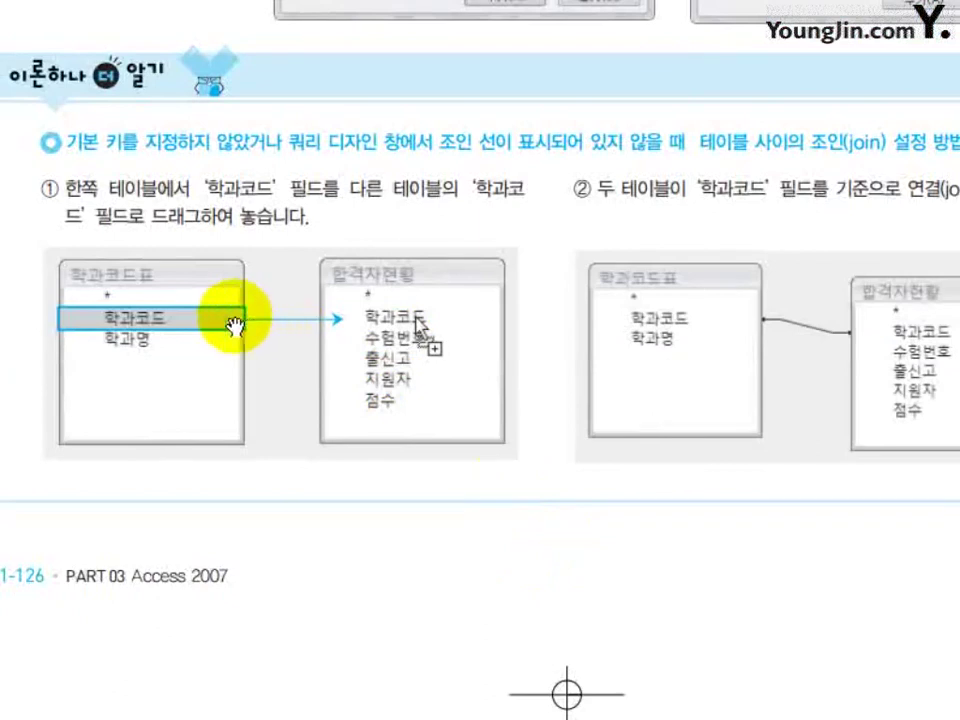
pyautogui.scroll(-8, 606, 464)
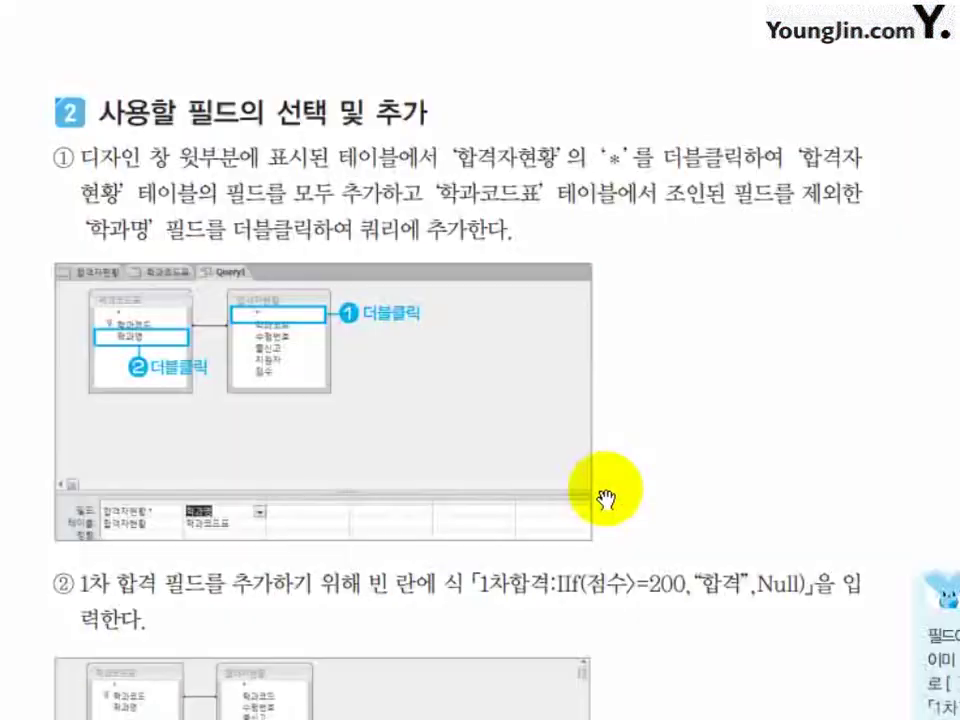
pyautogui.scroll(-3, 403, 456)
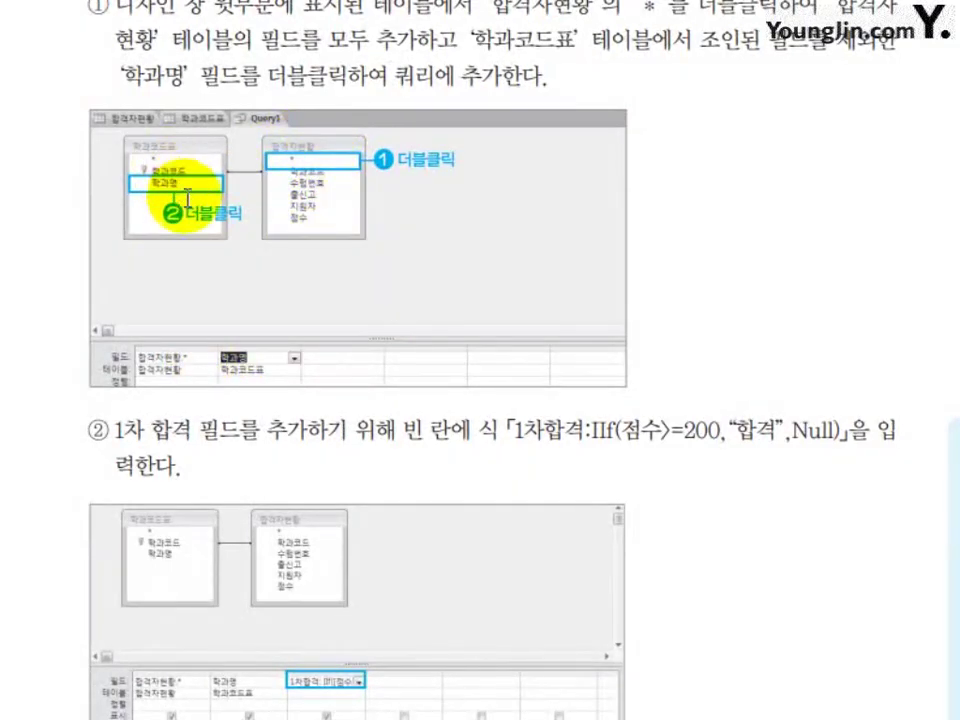
pyautogui.scroll(-10, 422, 564)
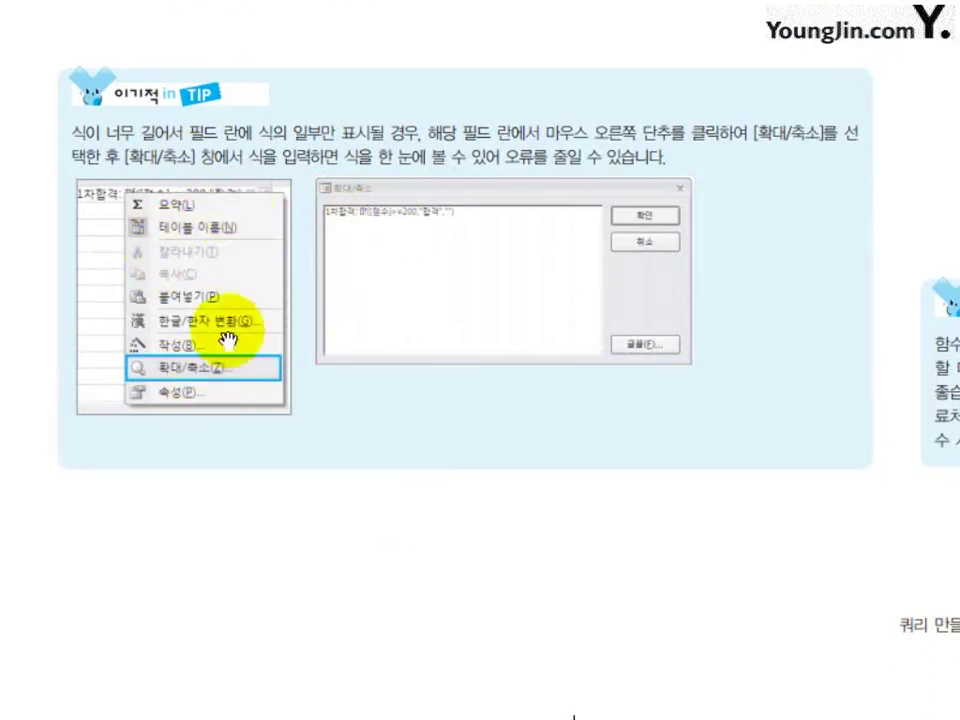
pyautogui.scroll(-10, 279, 386)
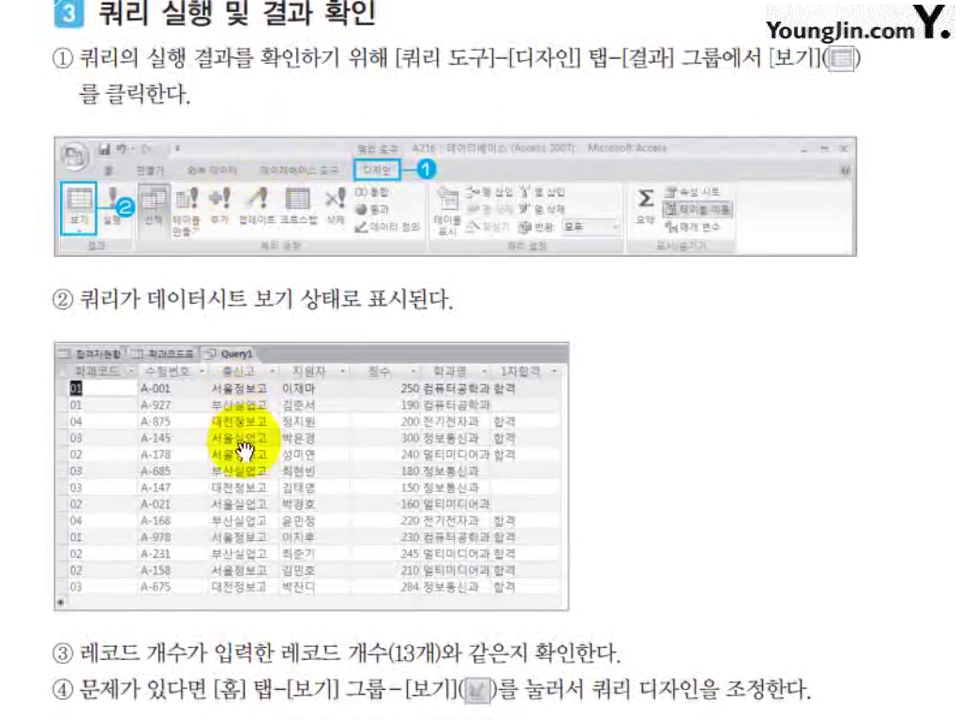
pyautogui.scroll(-10, 486, 690)
pyautogui.scroll(-10, 481, 568)
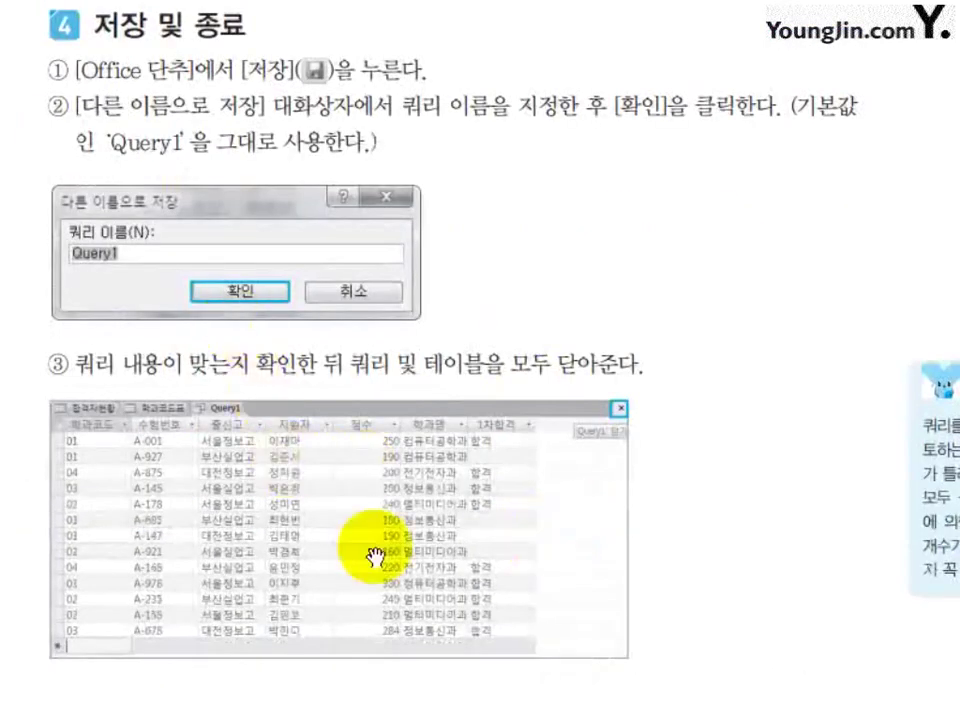
pyautogui.scroll(10, 340, 520)
pyautogui.scroll(-4, 393, 577)
pyautogui.scroll(7, 396, 561)
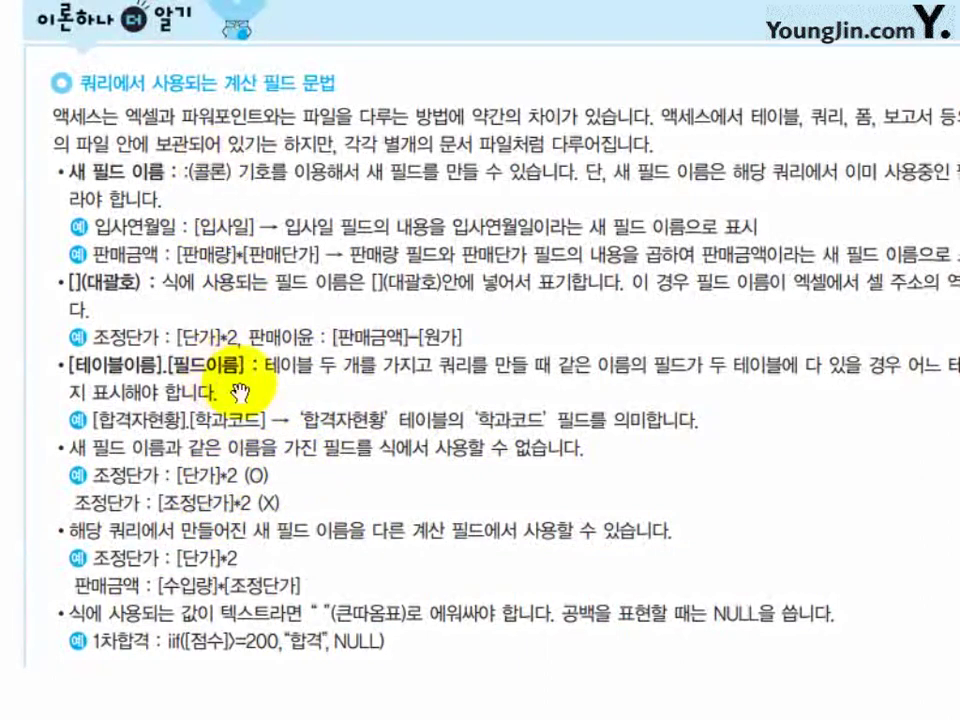
# Scroll through the operator, function, time-calculation and iif tables to section 03 조건 검색 쿼리.
pyautogui.scroll(-10, 414, 506)
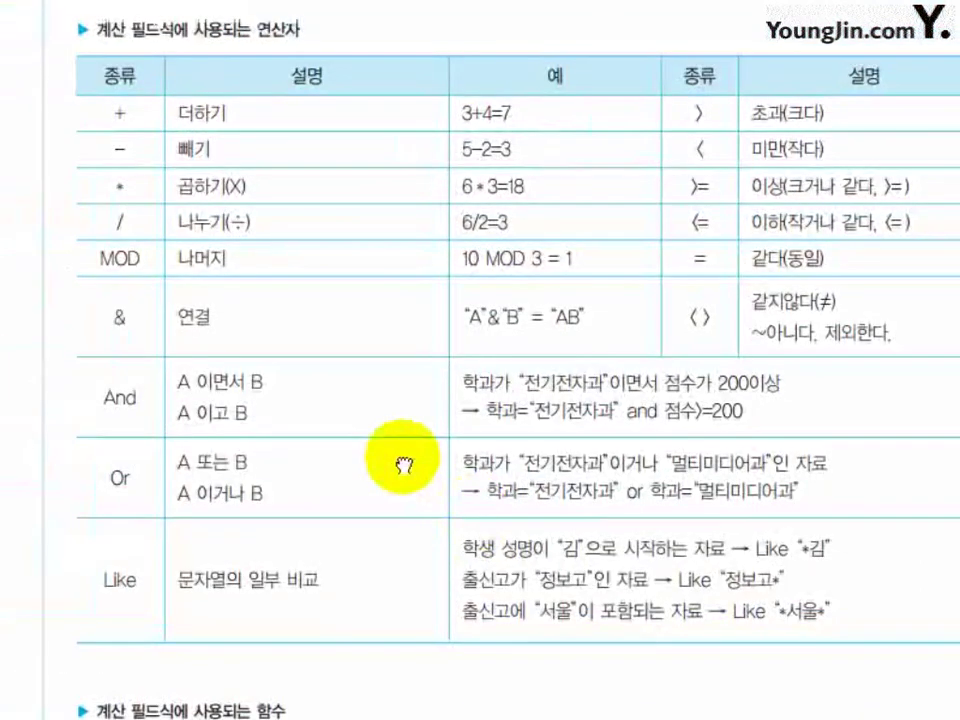
pyautogui.moveTo(403, 465); pyautogui.dragTo(369, 462)
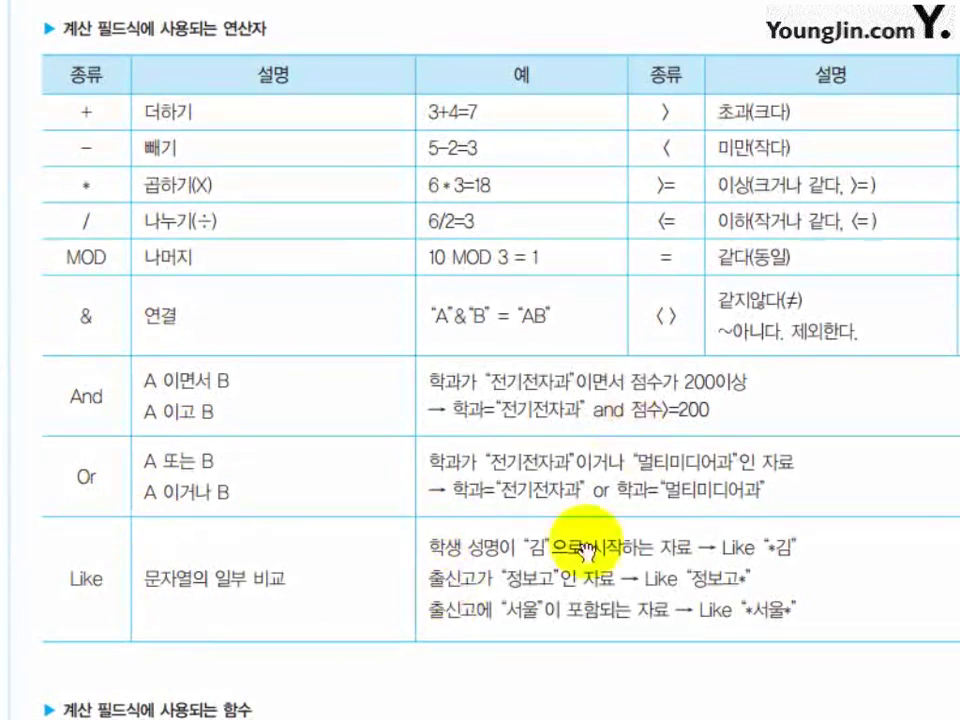
pyautogui.scroll(-1, 640, 449)
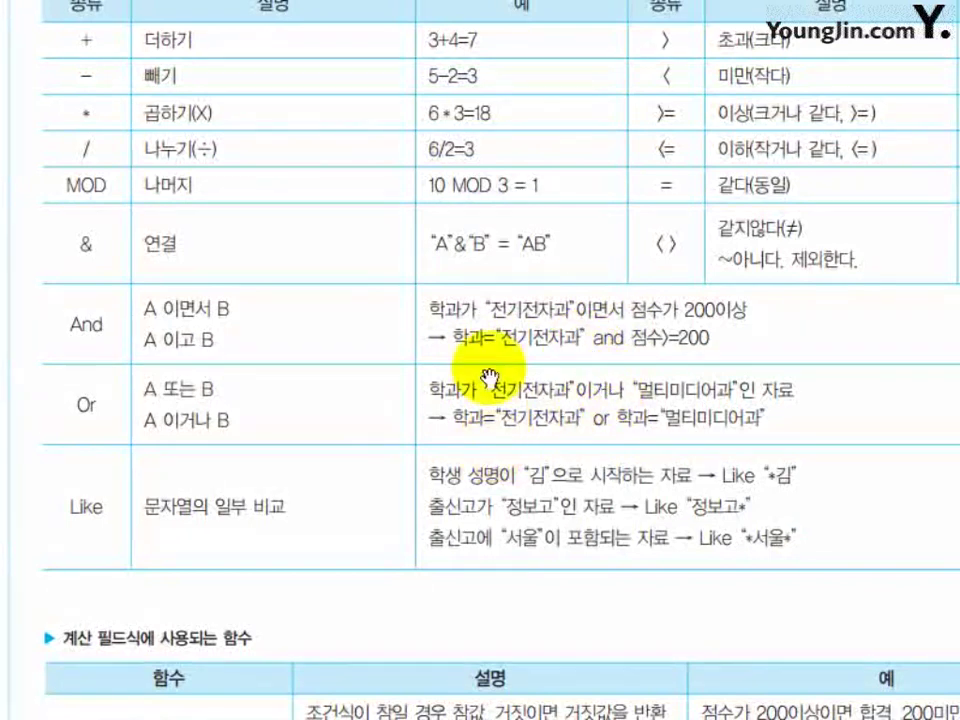
pyautogui.scroll(-5, 492, 455)
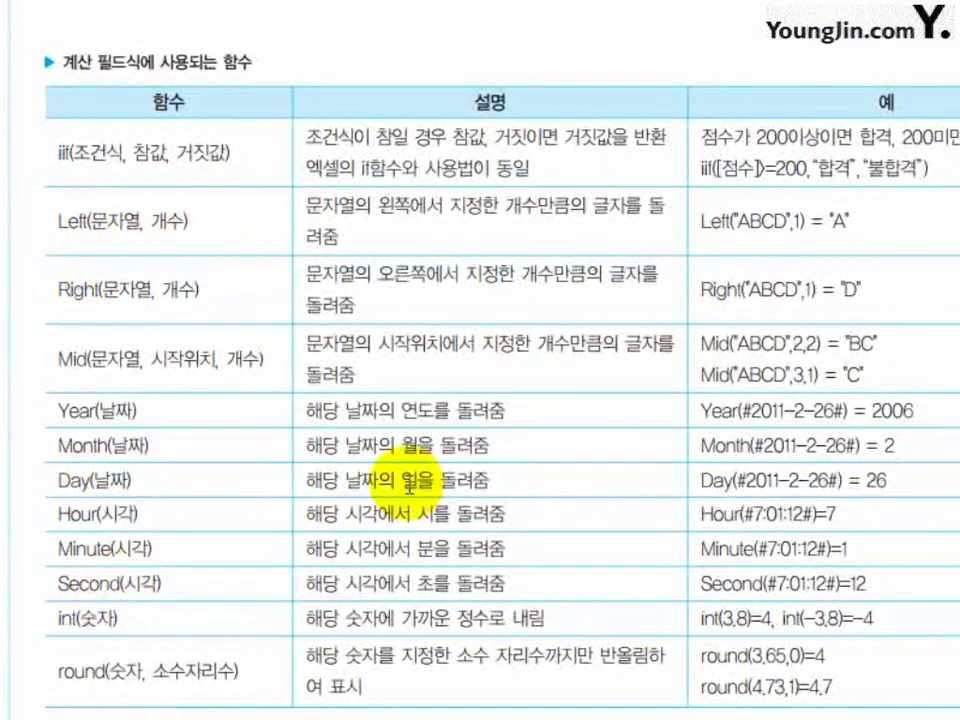
pyautogui.scroll(-10, 444, 460)
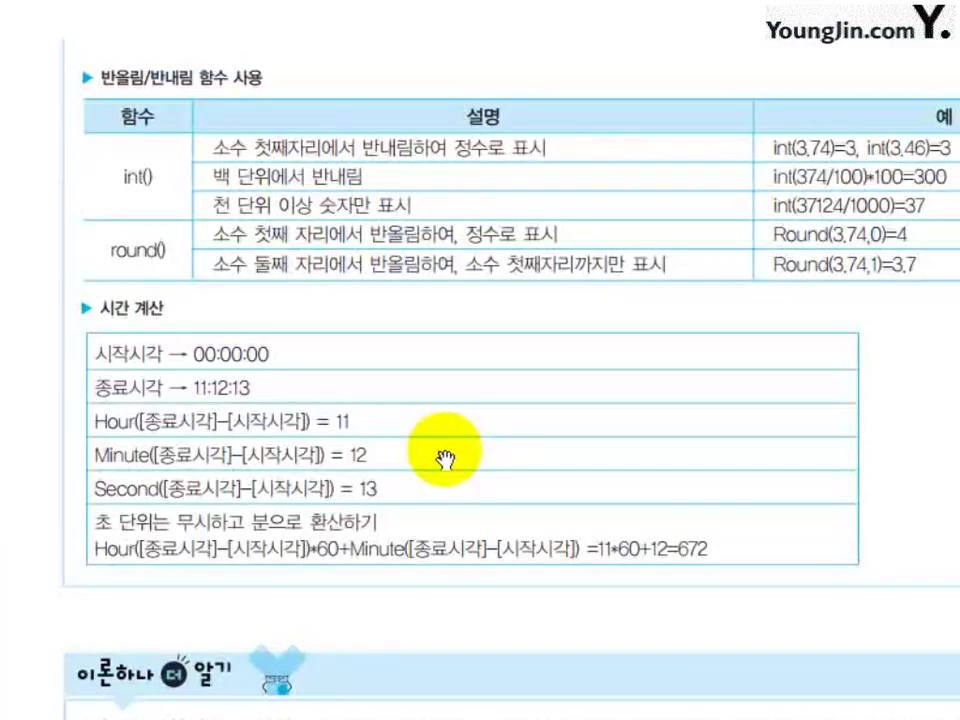
pyautogui.scroll(-3, 444, 460)
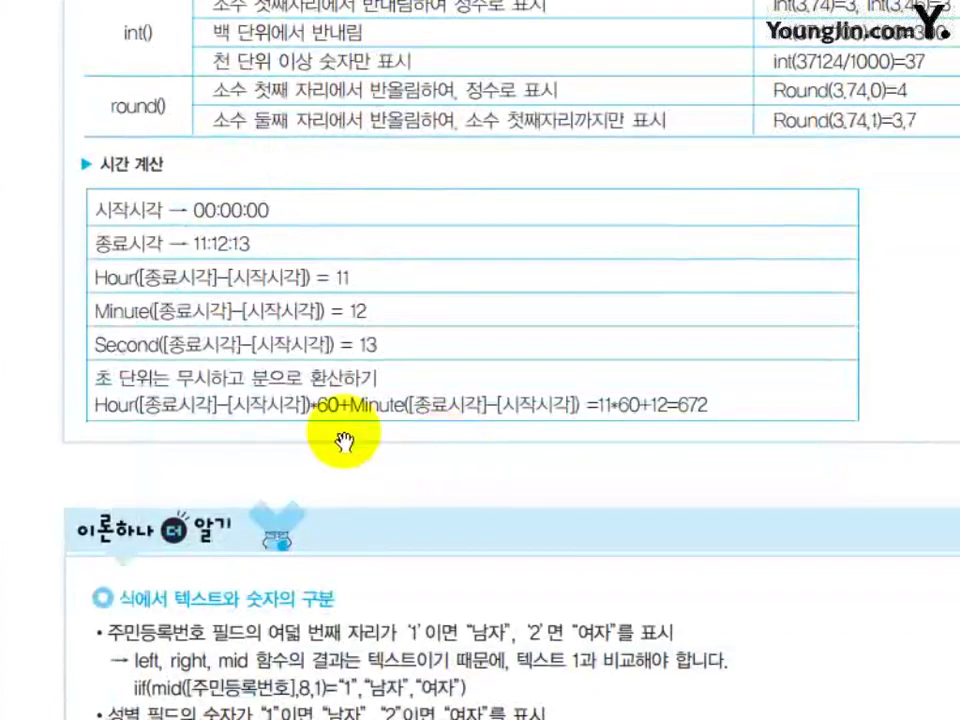
pyautogui.scroll(-6, 418, 465)
pyautogui.scroll(-3, 446, 516)
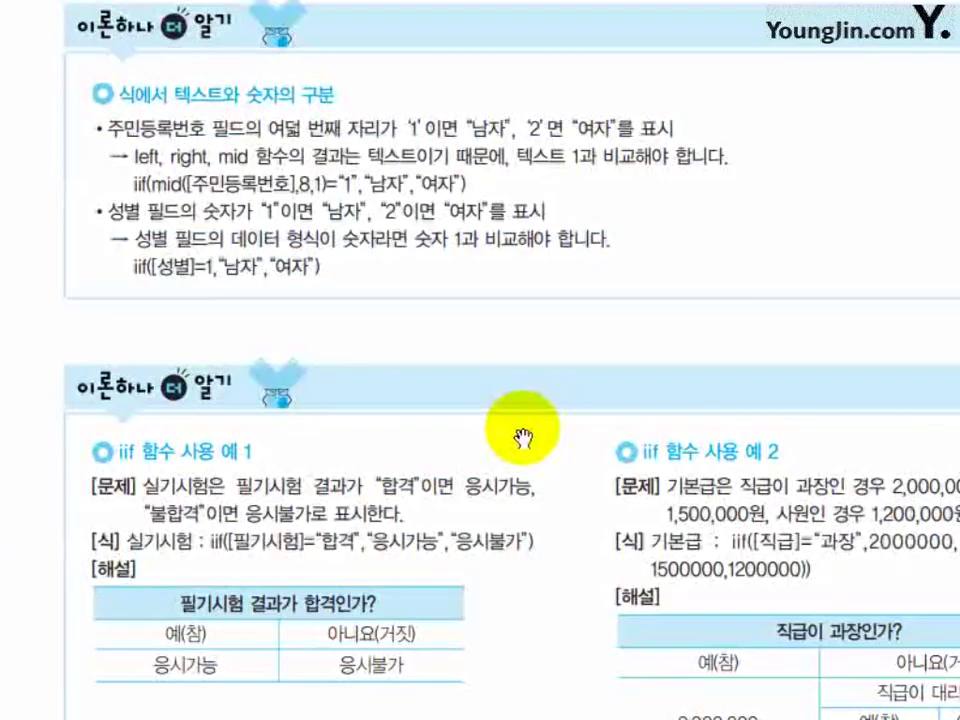
pyautogui.scroll(-3, 522, 438)
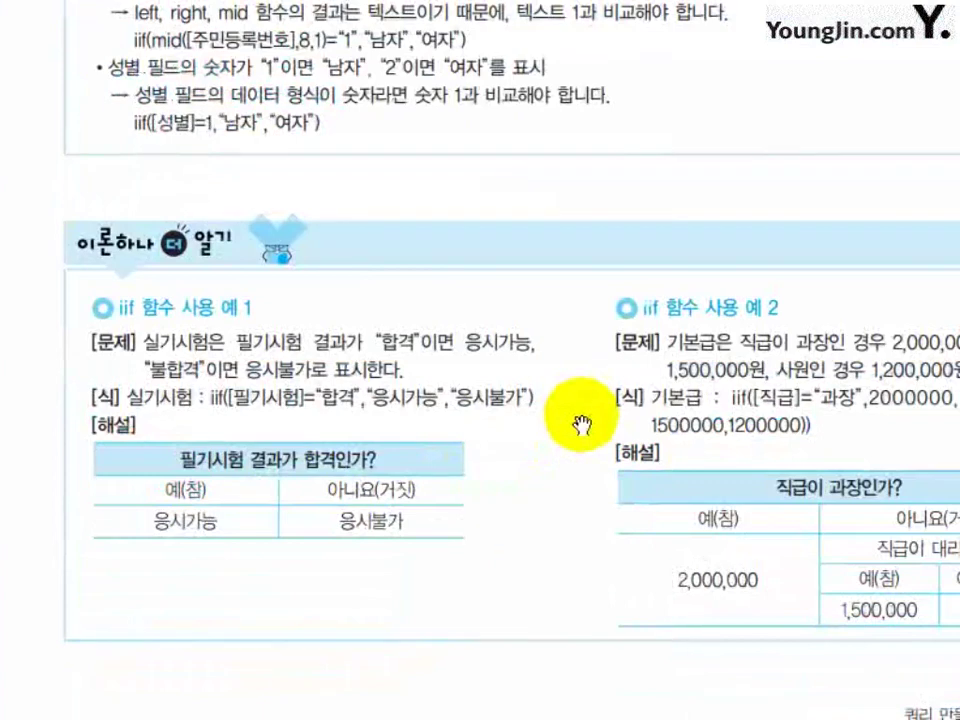
pyautogui.scroll(-3, 590, 410)
pyautogui.scroll(-14, 680, 330)
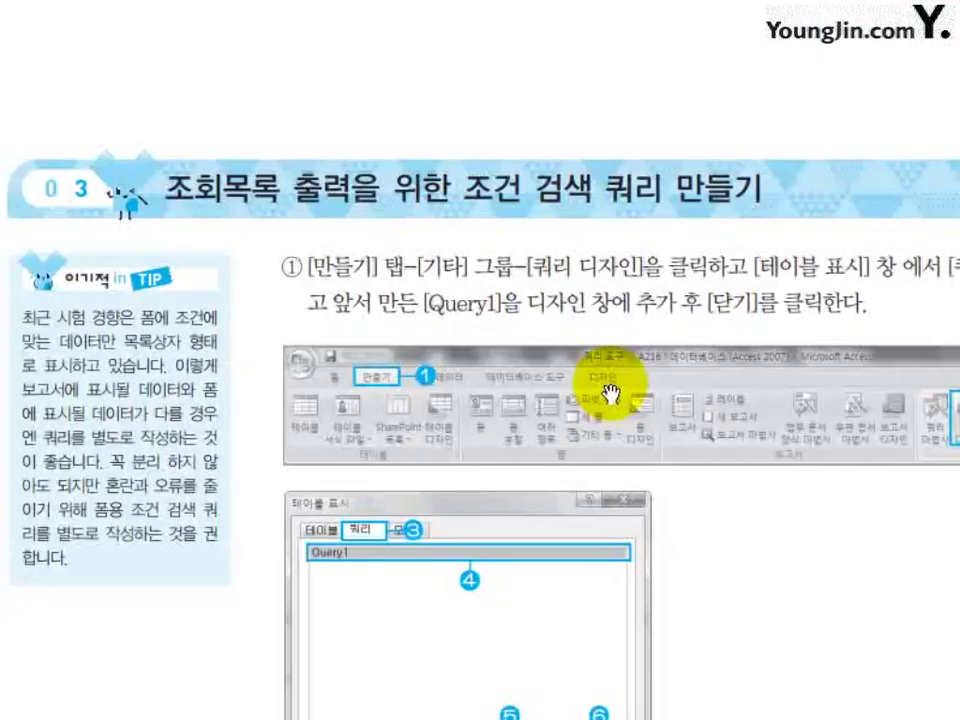
# Scroll past the page 1-134 criteria examples and Chapter 5 title to 조회화면(SCREEN) 설계.
pyautogui.scroll(2, 660, 335)
pyautogui.scroll(-12, 660, 335)
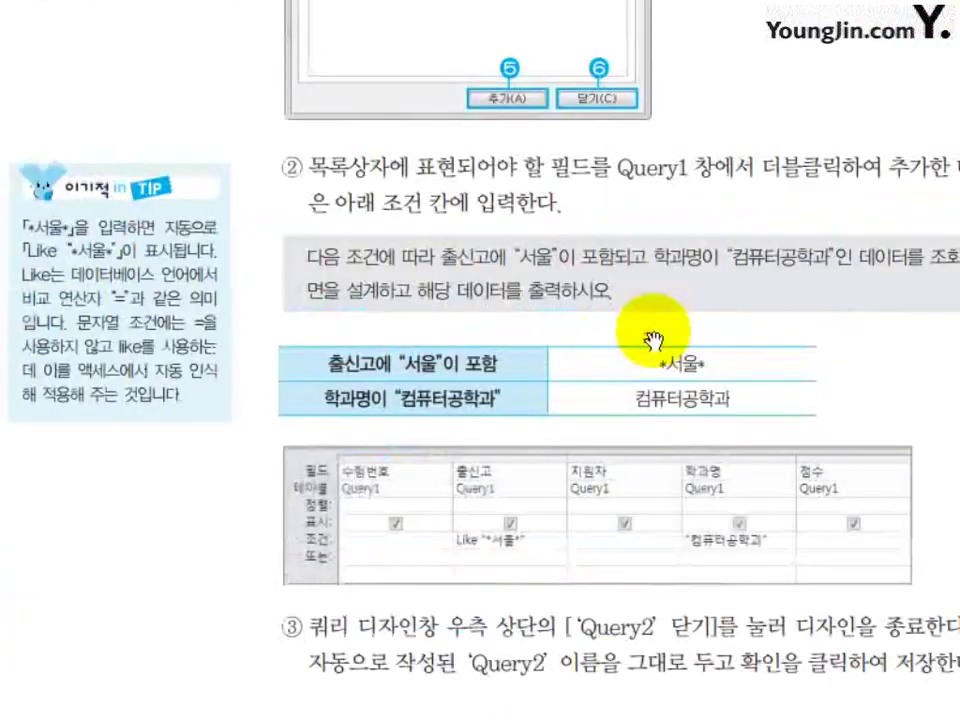
pyautogui.scroll(-6, 654, 341)
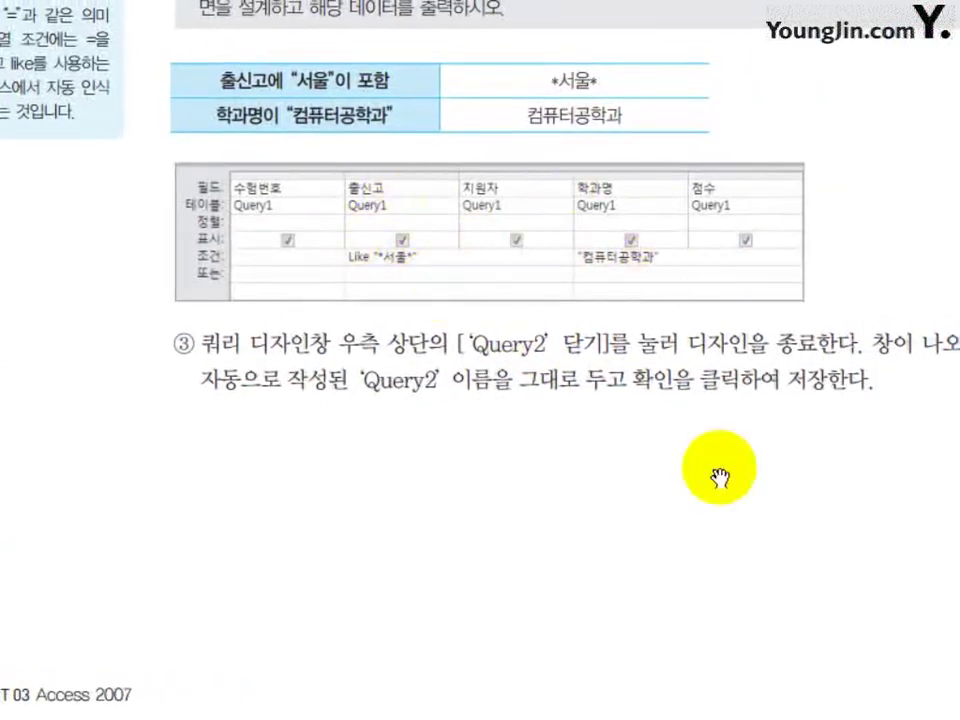
pyautogui.scroll(-15, 435, 287)
pyautogui.scroll(-5, 637, 519)
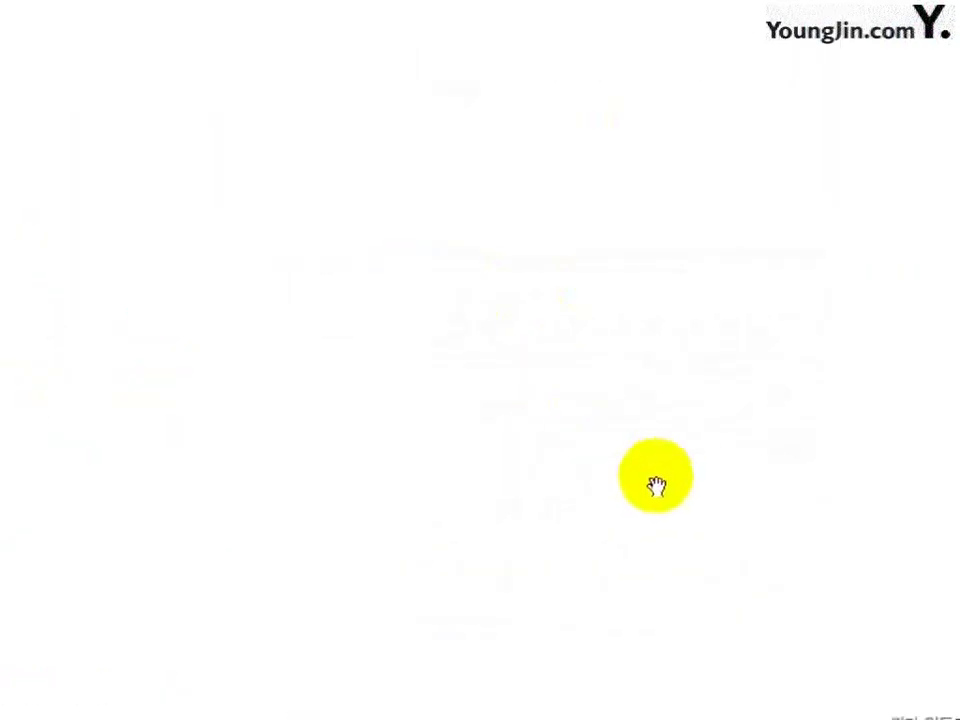
pyautogui.scroll(5, 671, 446)
pyautogui.scroll(-5, 574, 551)
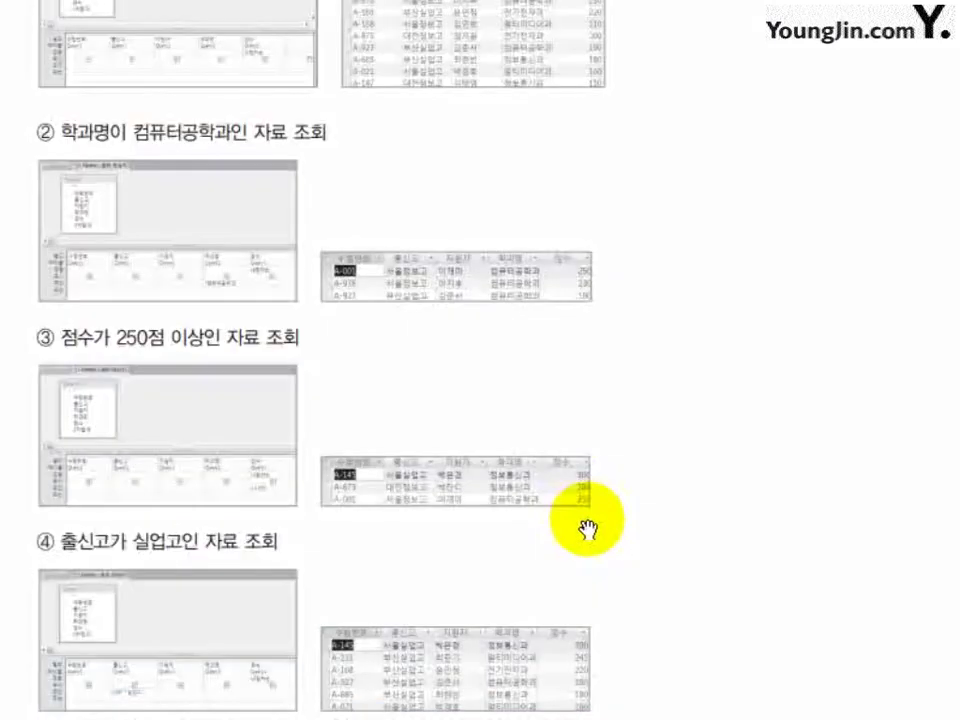
pyautogui.scroll(5, 588, 527)
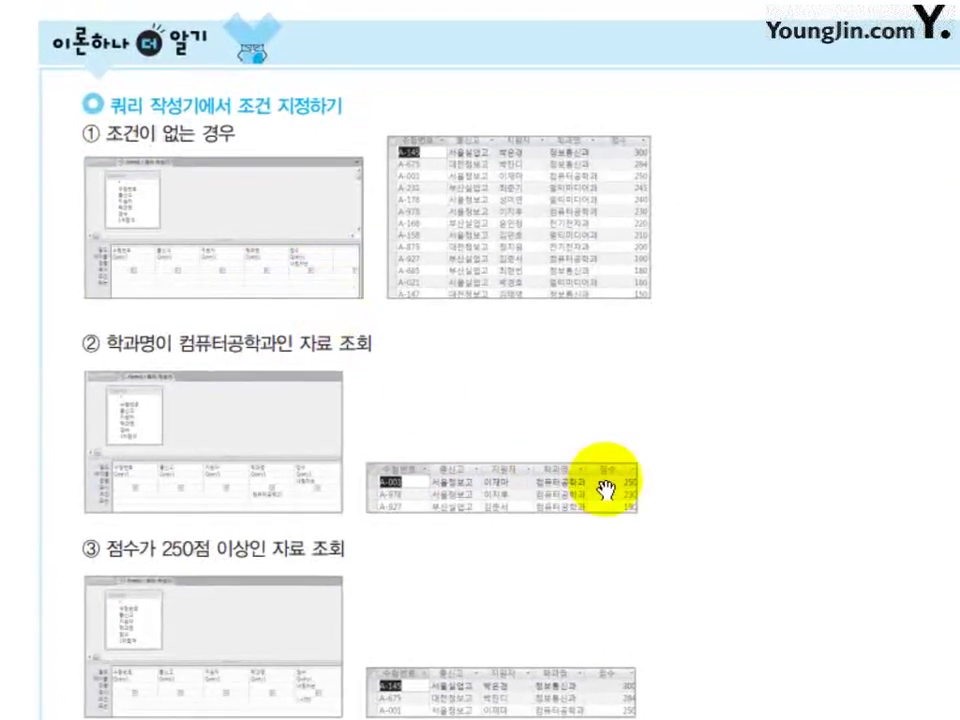
pyautogui.scroll(-10, 681, 446)
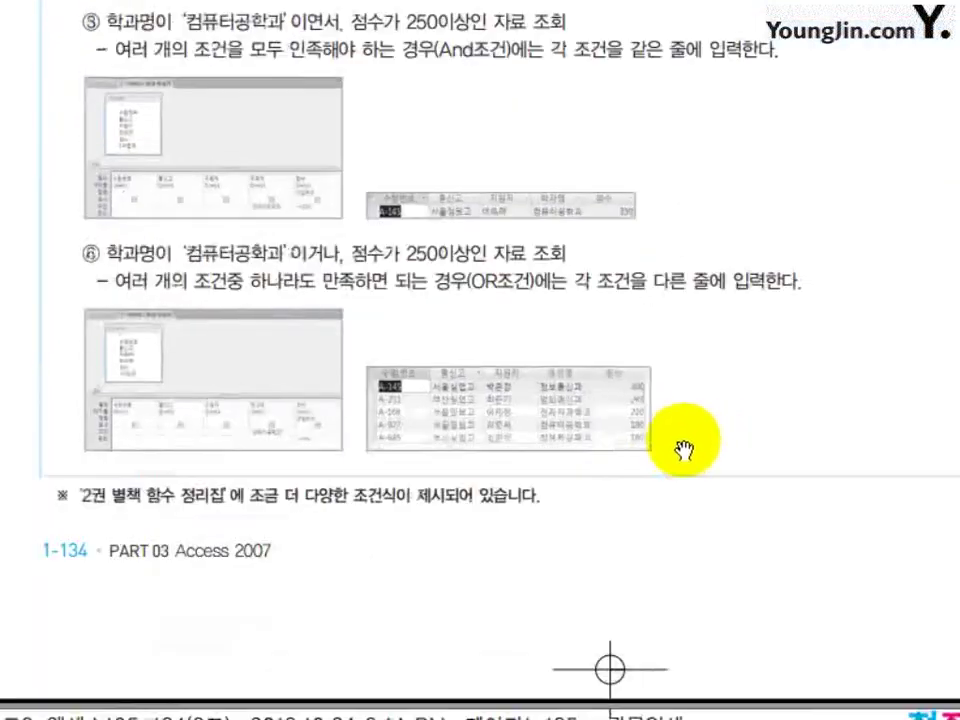
pyautogui.scroll(-4, 684, 449)
pyautogui.scroll(6, 693, 440)
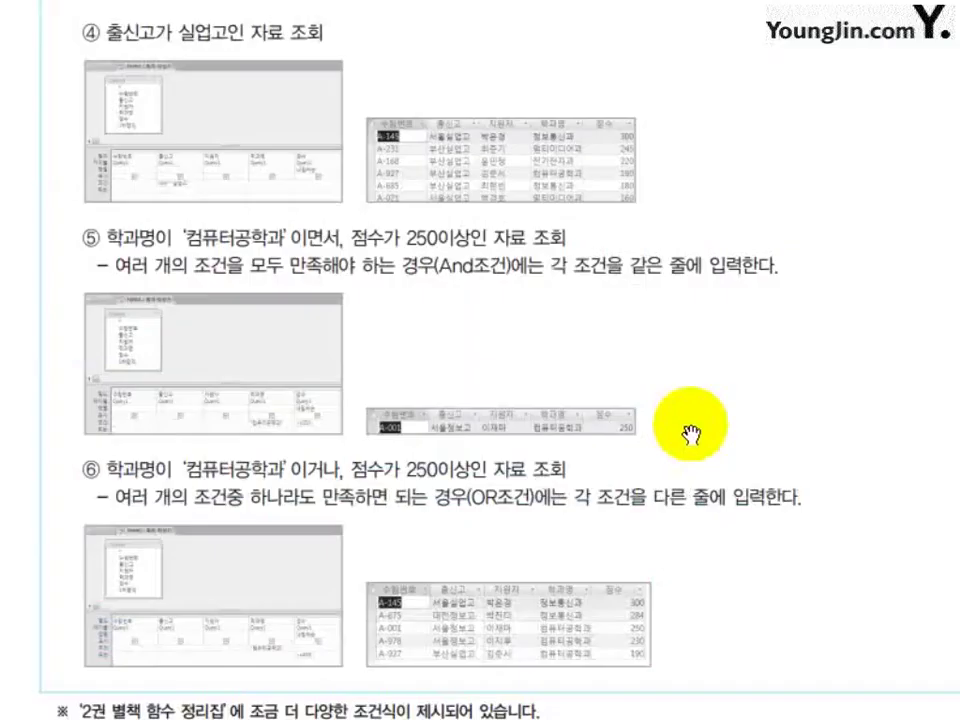
pyautogui.scroll(-4, 690, 429)
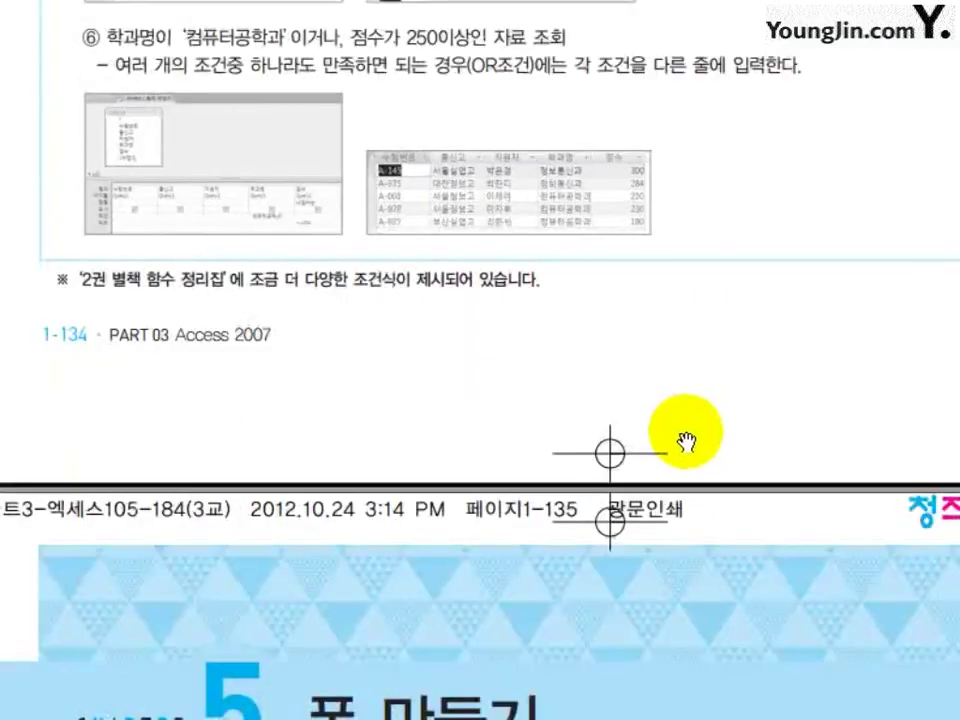
pyautogui.scroll(-12, 684, 445)
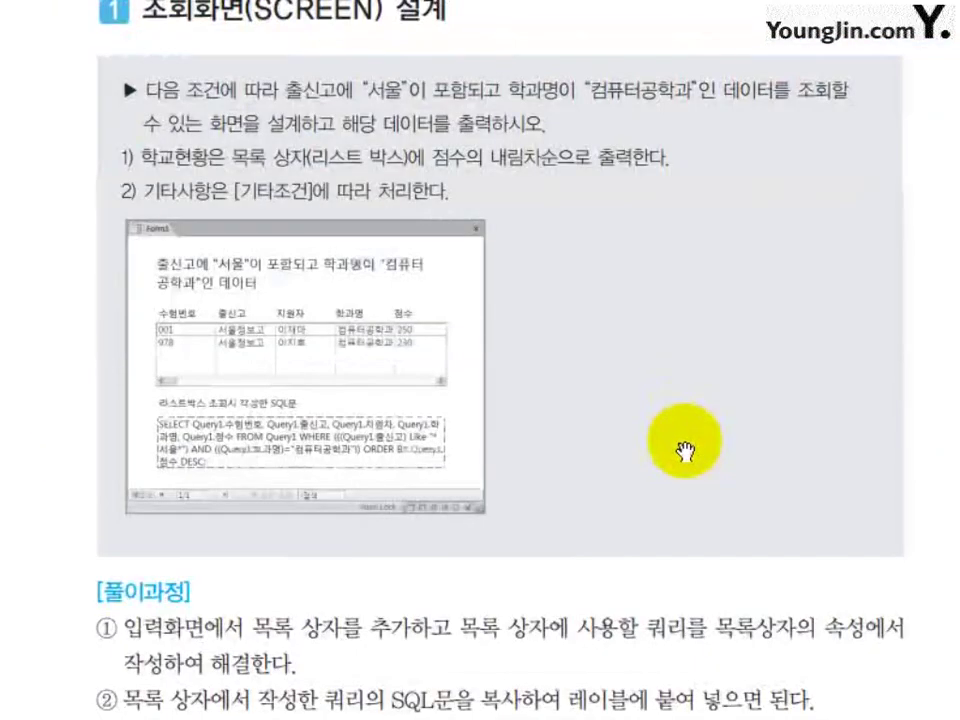
# Scroll through the list-box wizard, SQL and margin steps to the 02 문제분석 합격자현황 exercise.
pyautogui.scroll(-15, 684, 449)
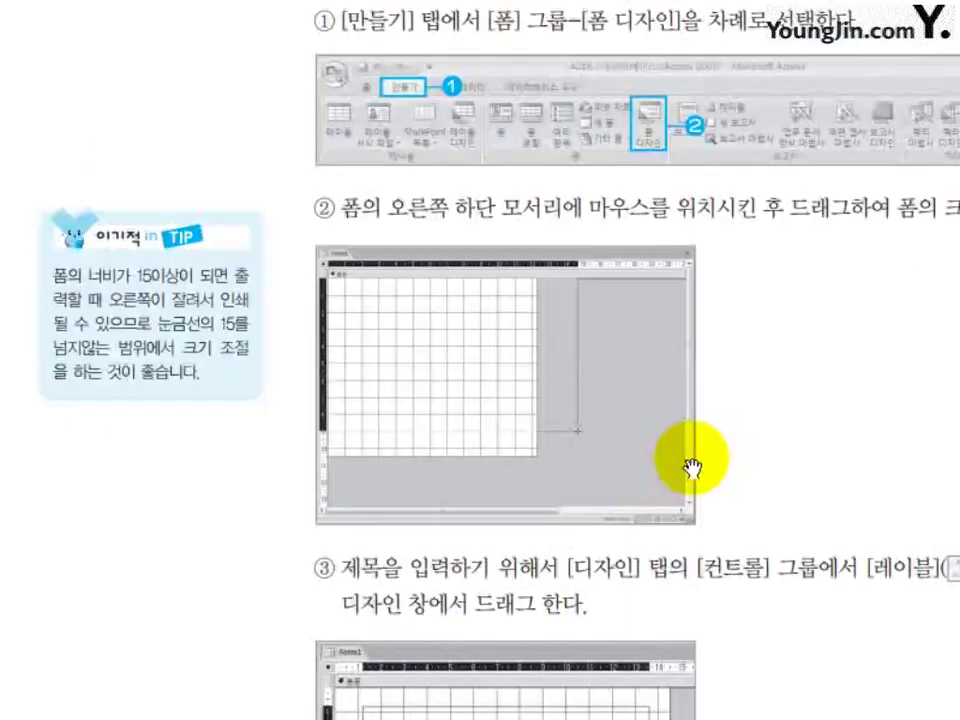
pyautogui.scroll(-15, 822, 445)
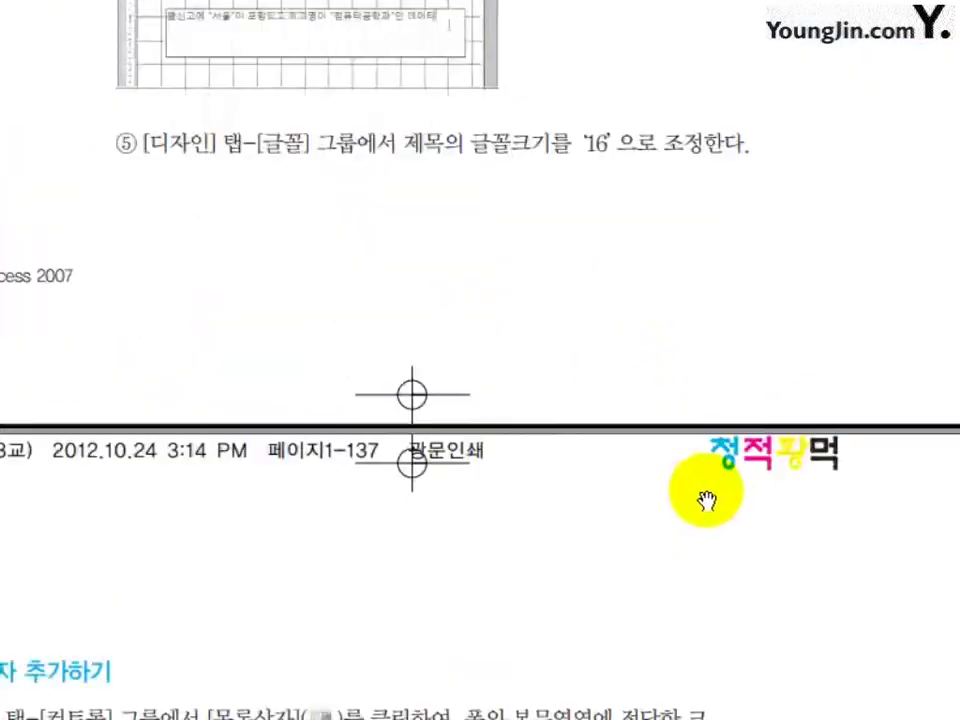
pyautogui.scroll(-15, 596, 390)
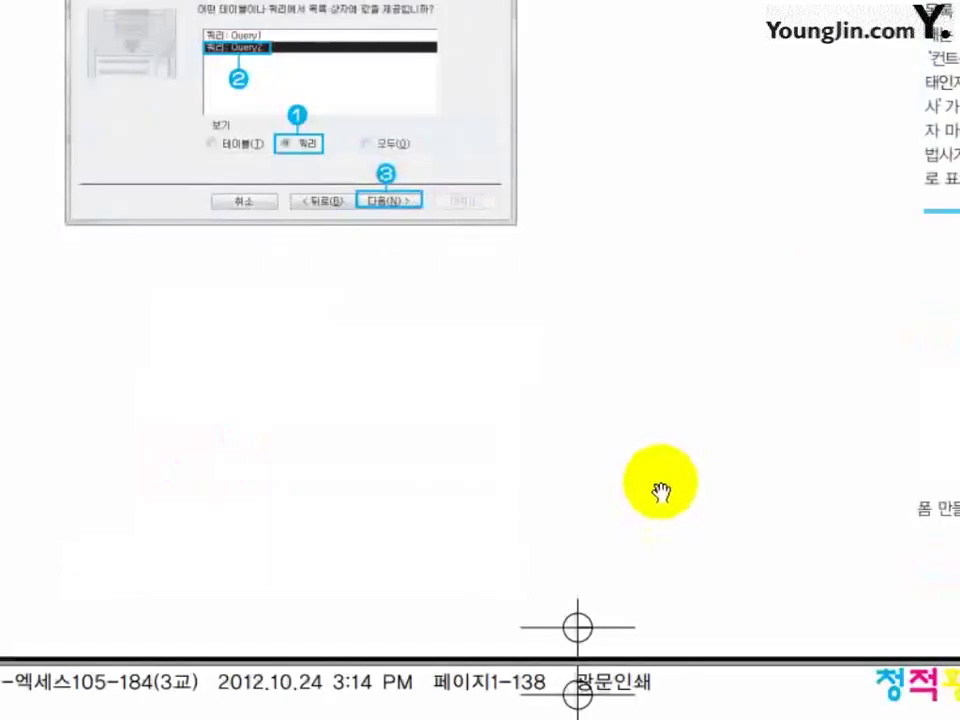
pyautogui.scroll(-5, 663, 481)
pyautogui.scroll(-10, 660, 492)
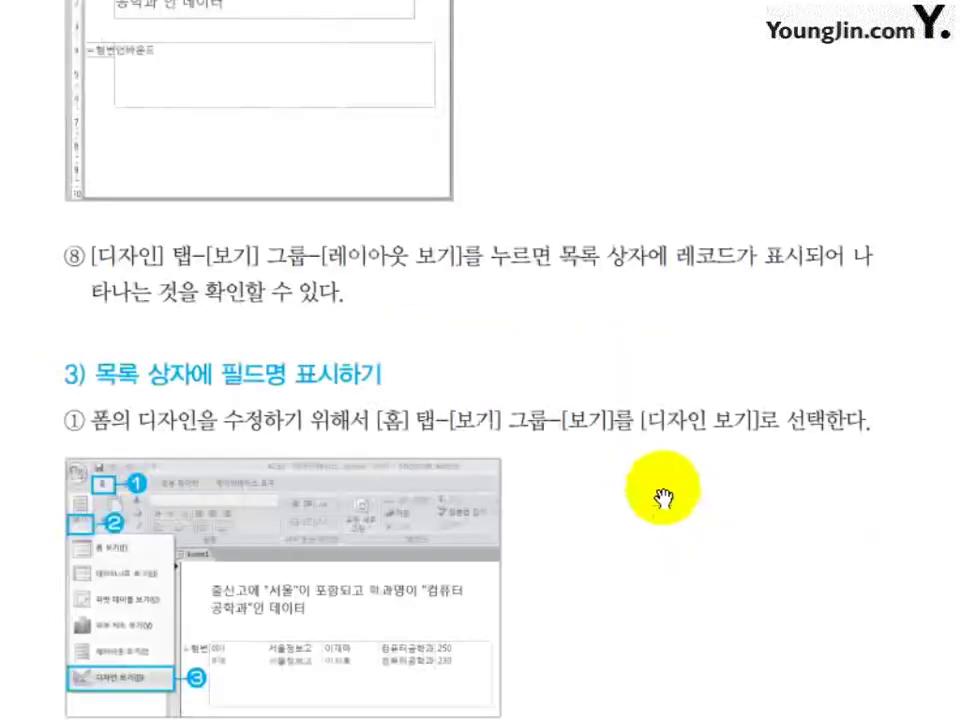
pyautogui.scroll(-5, 662, 497)
pyautogui.scroll(5, 663, 499)
pyautogui.scroll(-10, 663, 467)
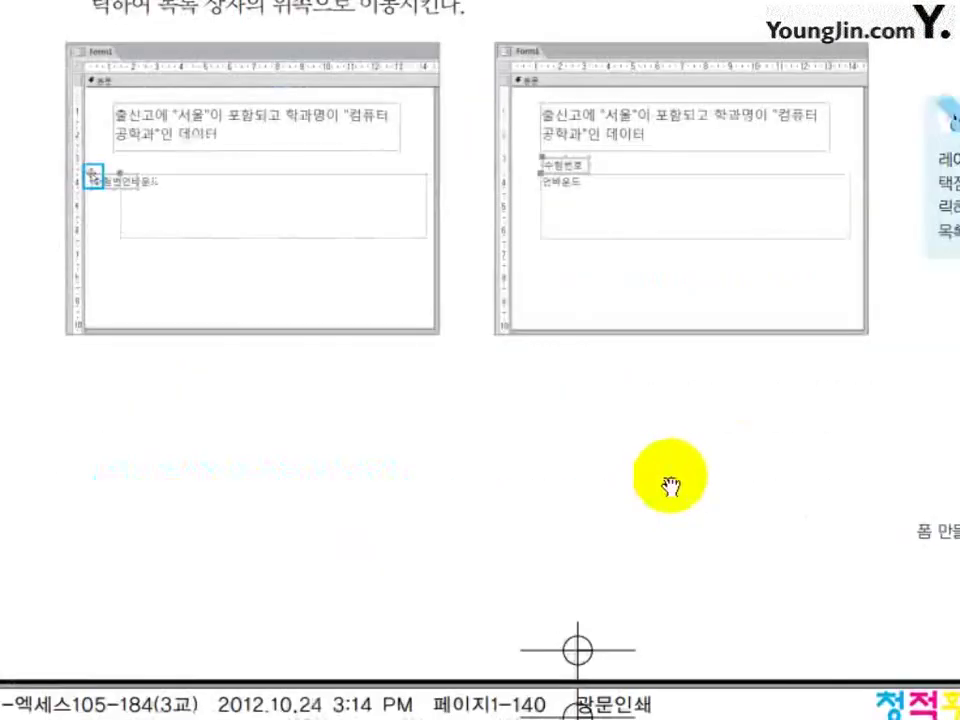
pyautogui.scroll(-5, 668, 485)
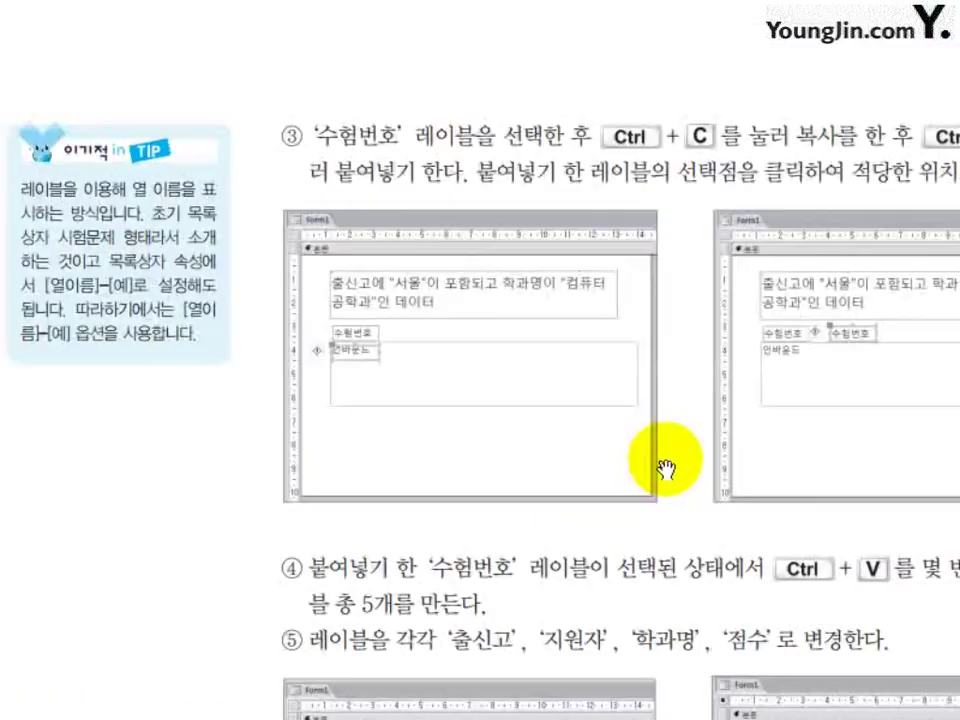
pyautogui.moveTo(671, 446); pyautogui.dragTo(461, 347)
pyautogui.scroll(-10, 636, 452)
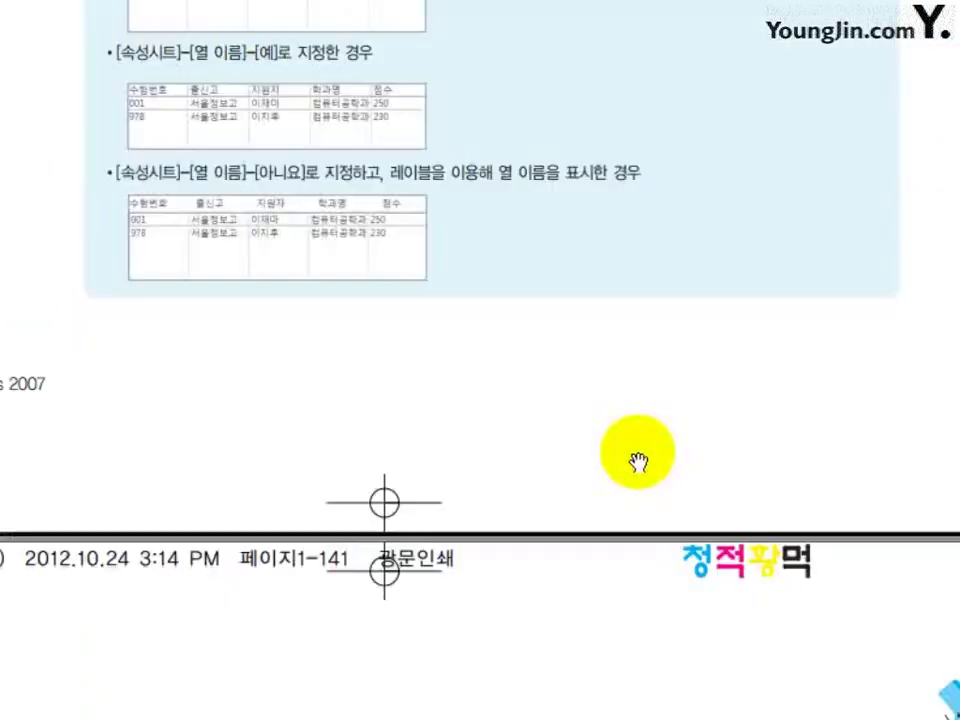
pyautogui.scroll(2, 347, 450)
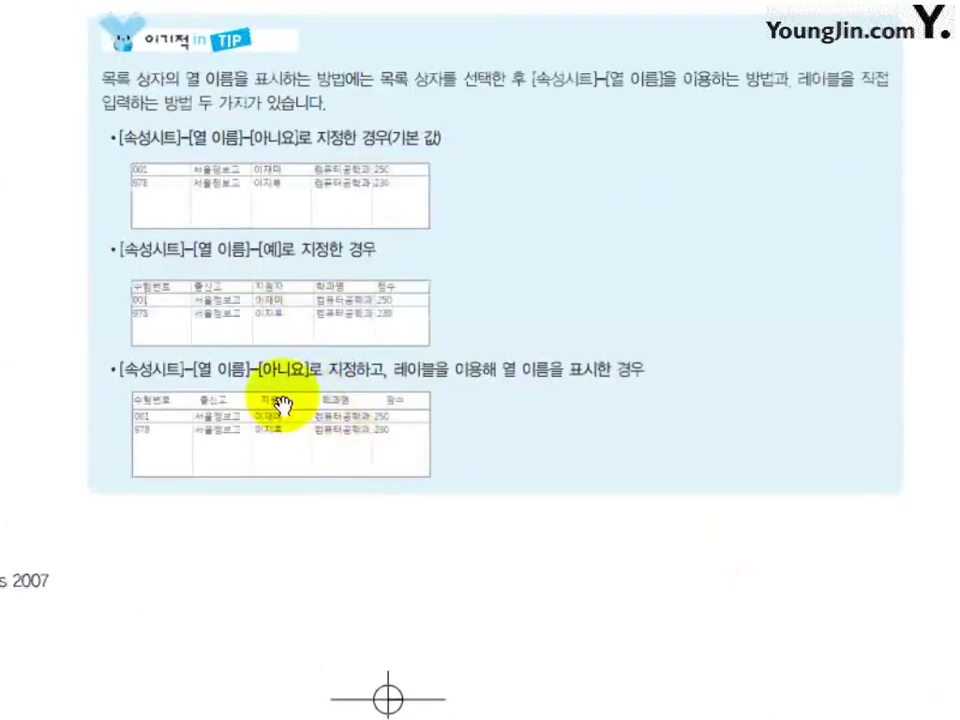
pyautogui.scroll(8, 615, 385)
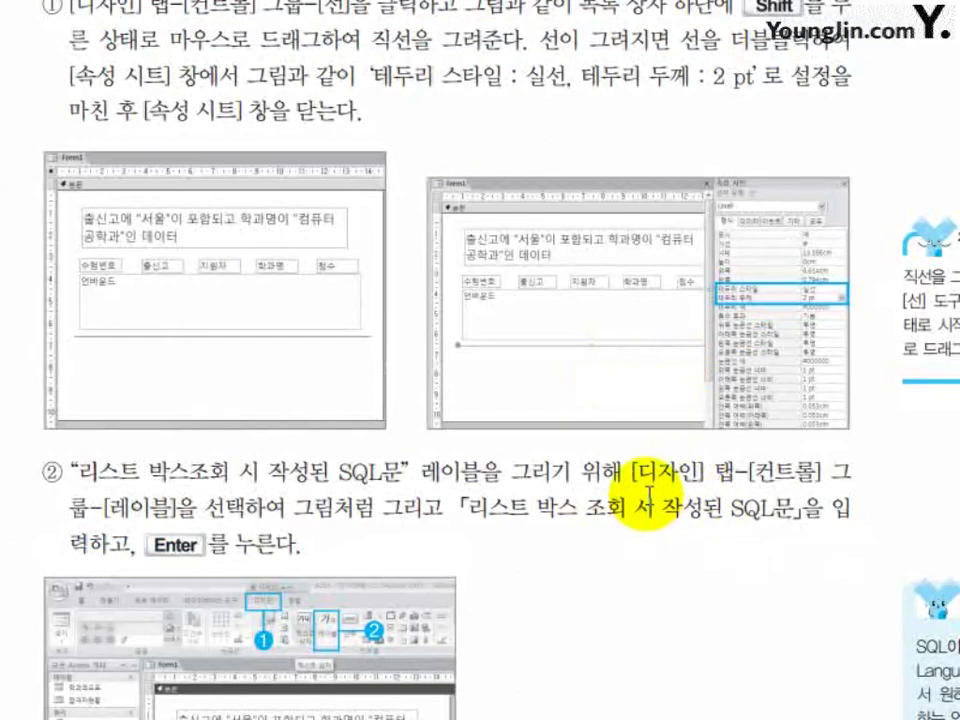
pyautogui.scroll(-6, 610, 430)
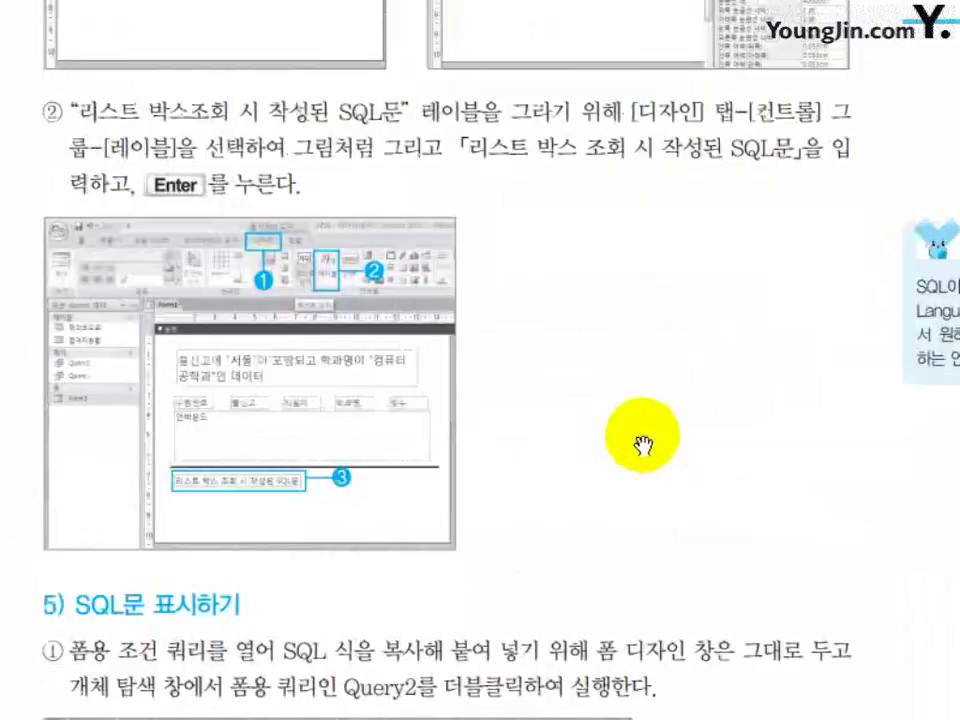
pyautogui.scroll(-4, 472, 416)
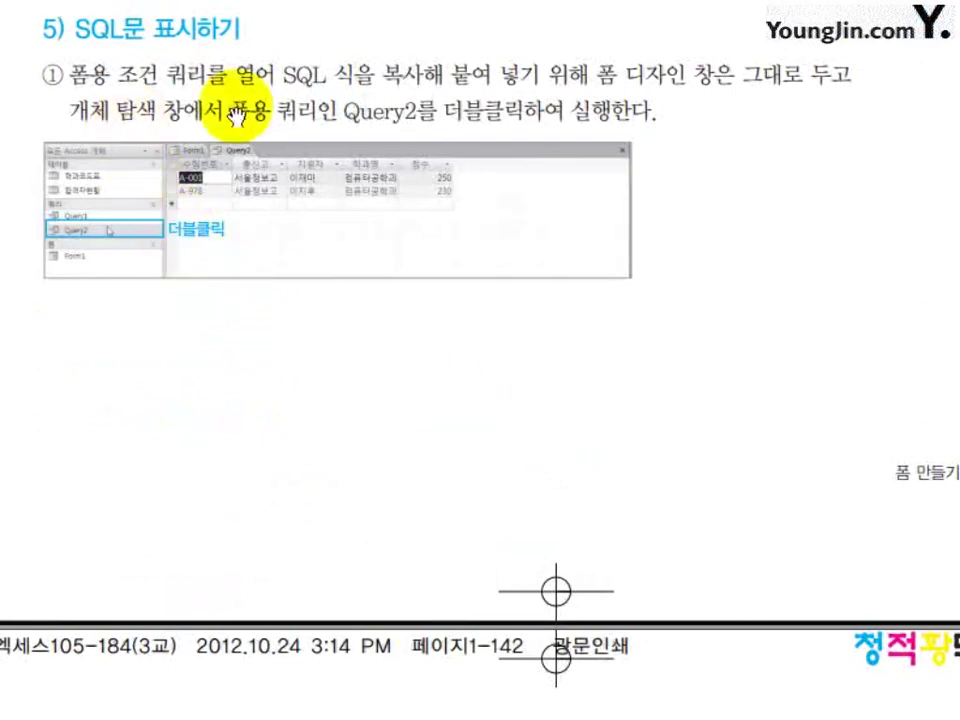
pyautogui.scroll(-9, 514, 499)
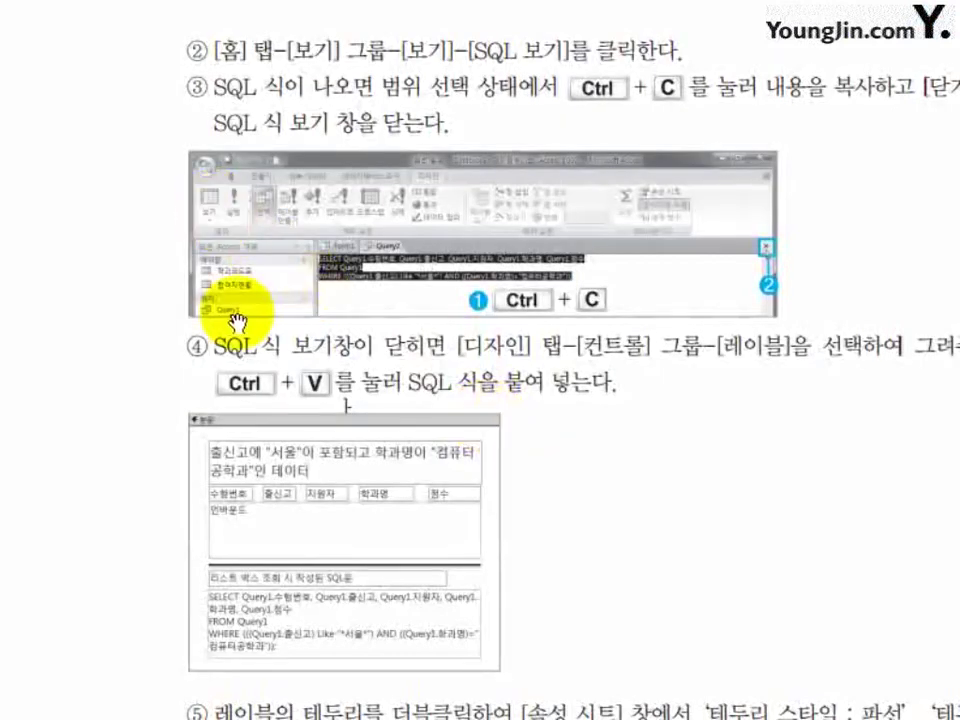
pyautogui.scroll(-4, 534, 549)
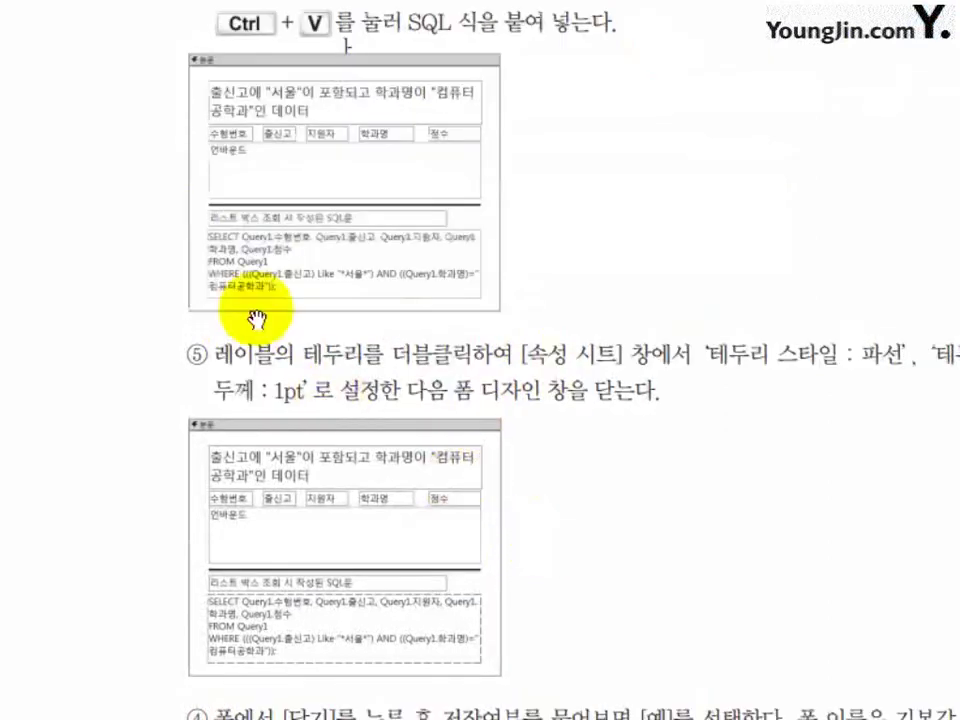
pyautogui.scroll(-11, 513, 500)
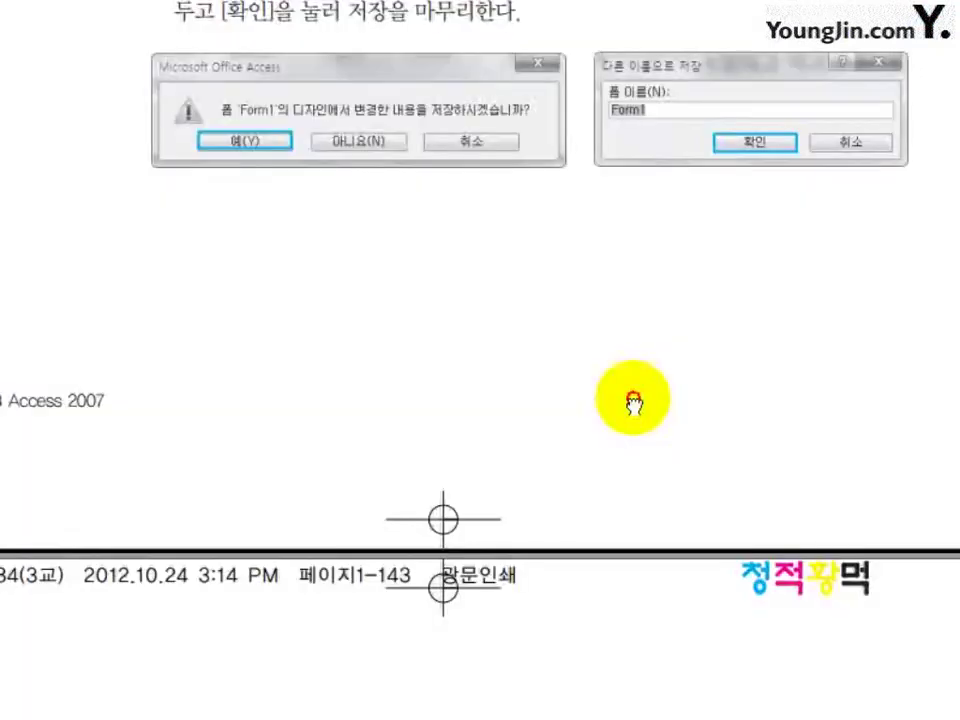
pyautogui.scroll(-2, 534, 530)
pyautogui.scroll(-3, 588, 472)
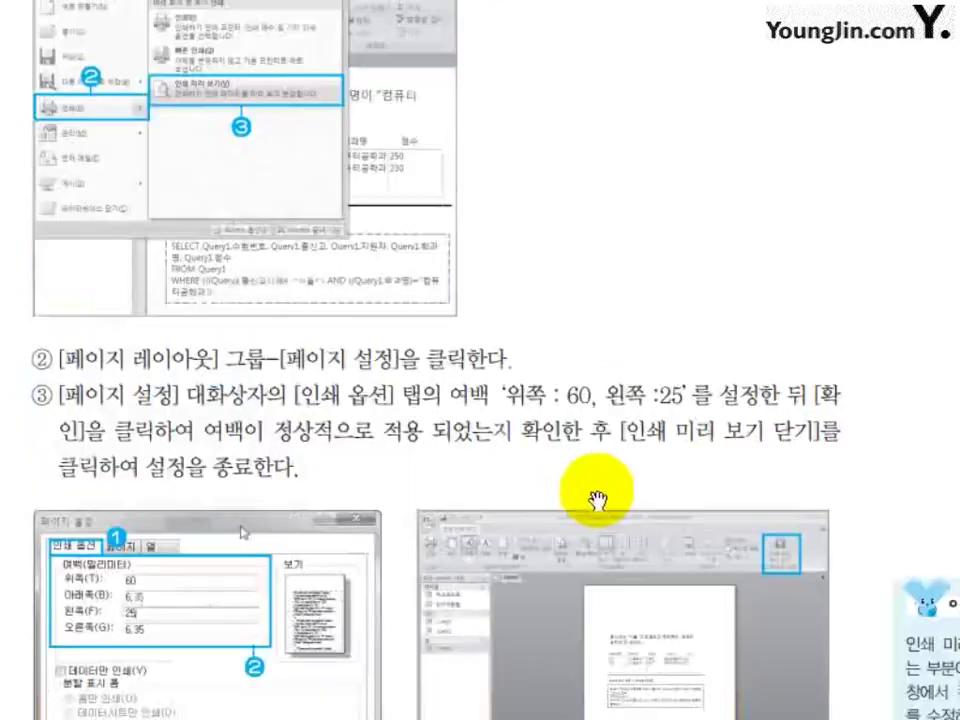
pyautogui.scroll(1, 600, 400)
pyautogui.scroll(-5, 590, 385)
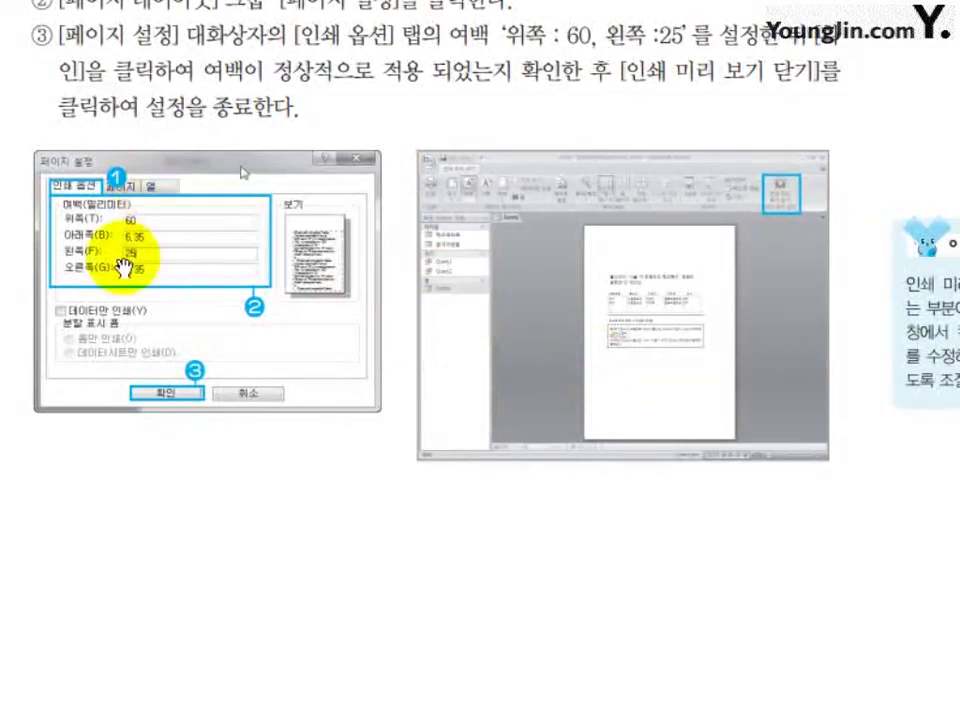
pyautogui.scroll(-10, 465, 372)
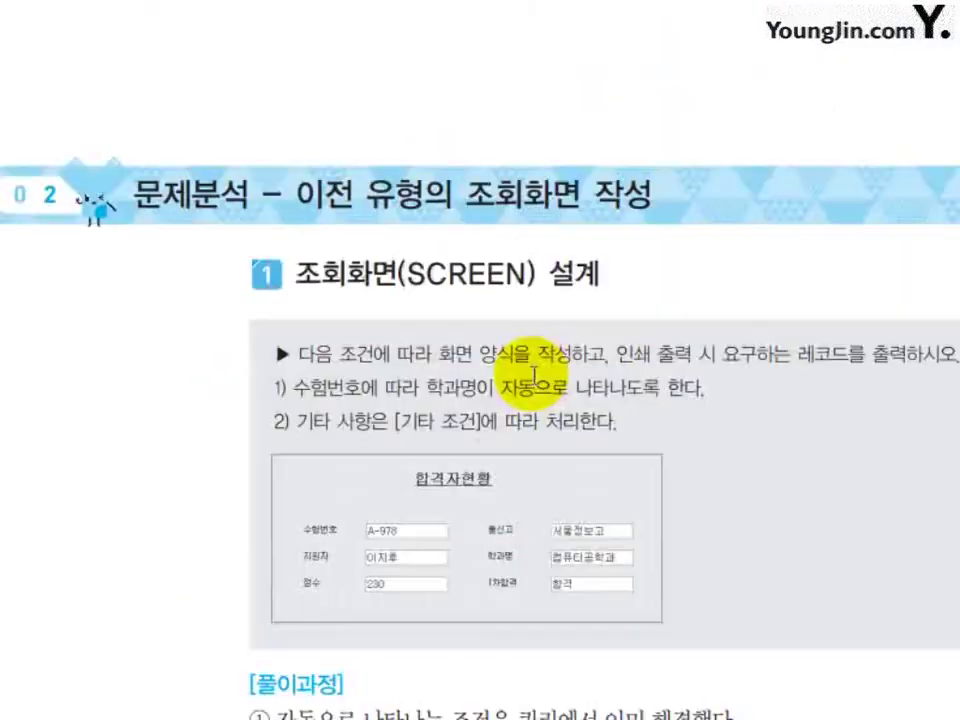
pyautogui.scroll(-2, 540, 376)
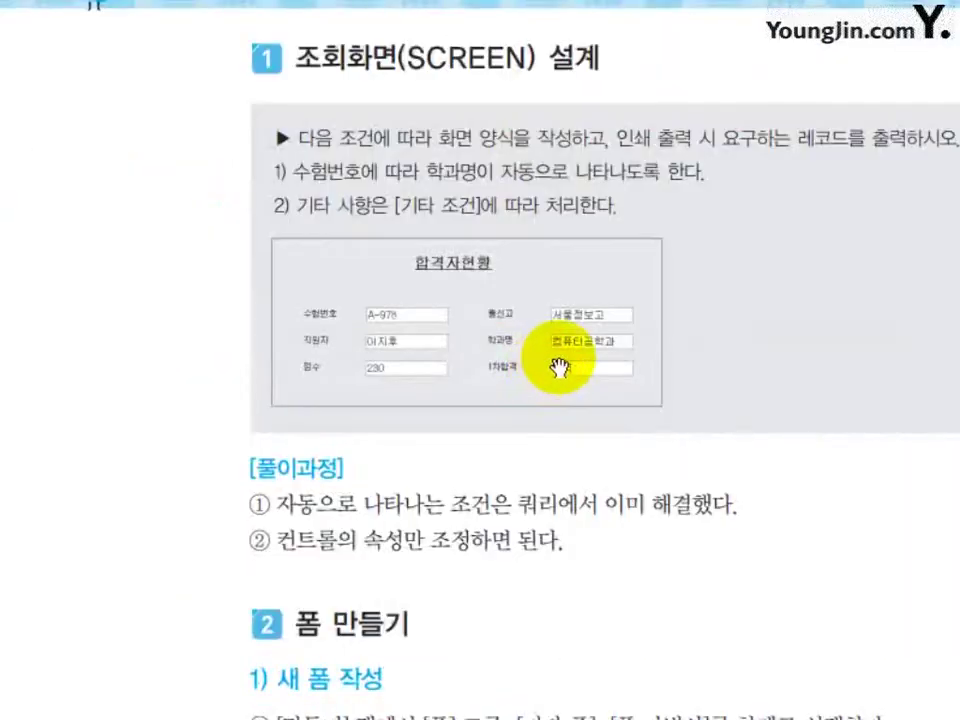